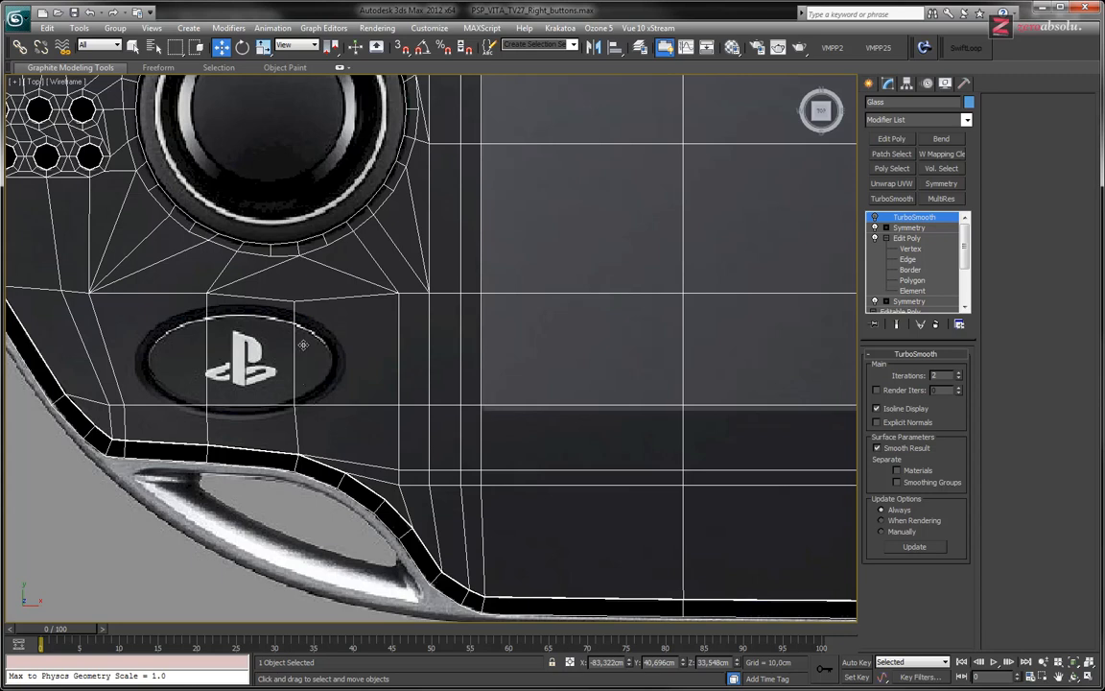
Examine the PS button area and the Select and Start buttons against the Glass wireframe in the top view
scroll(468, 382, "down", 8)
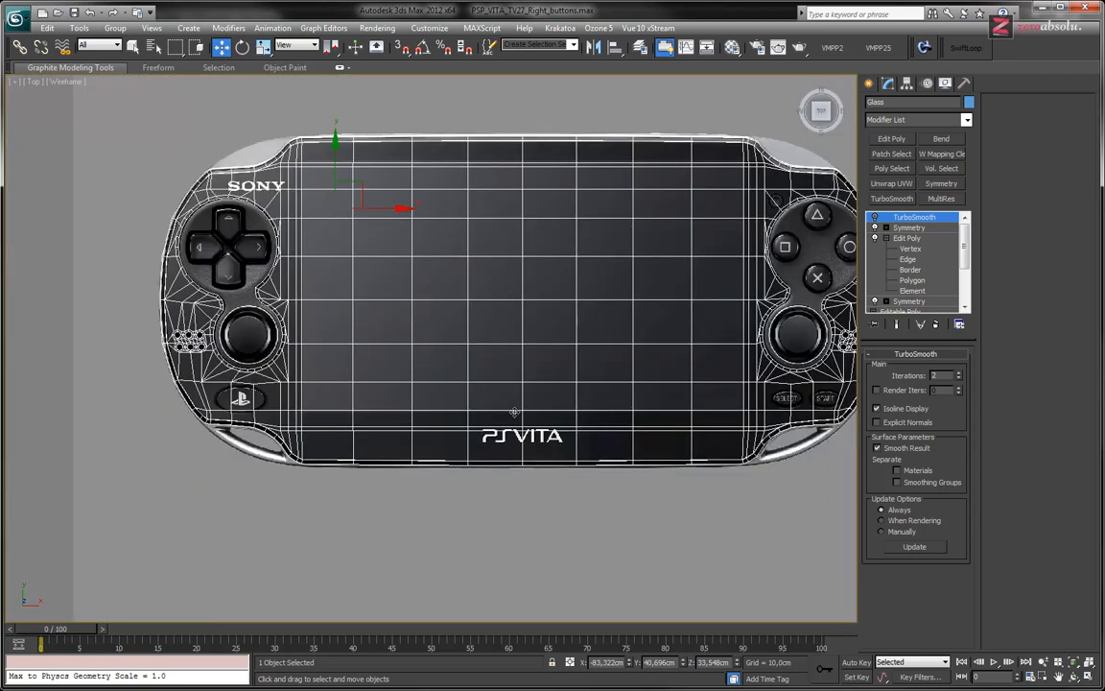
scroll(630, 406, "up", 5)
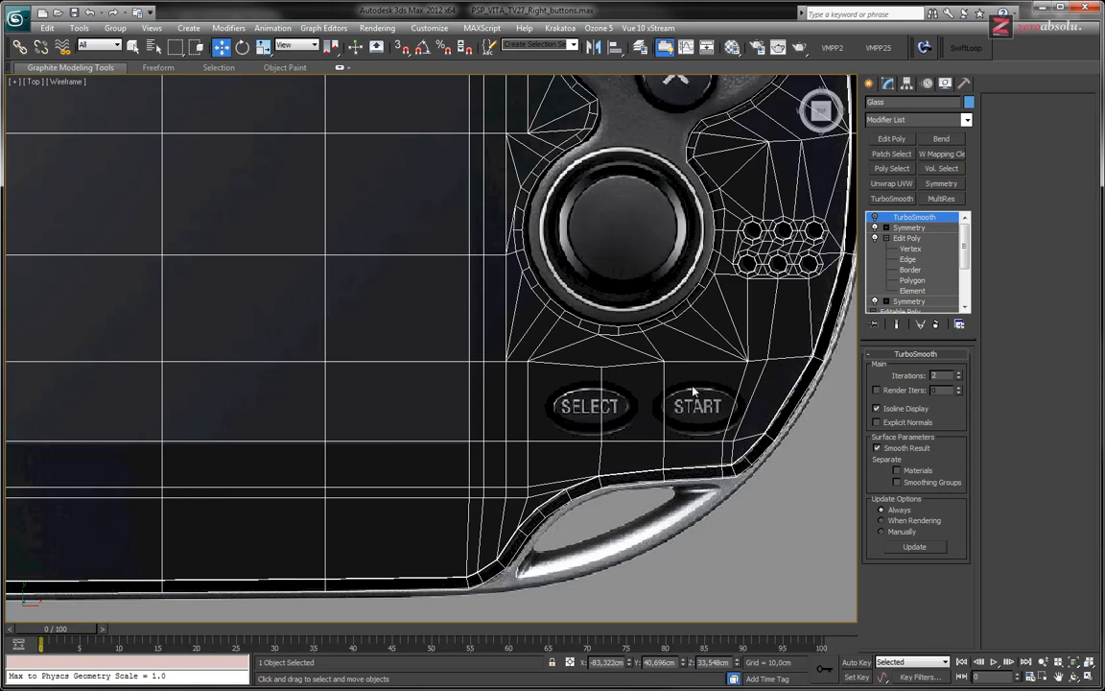
scroll(439, 410, "down", 6)
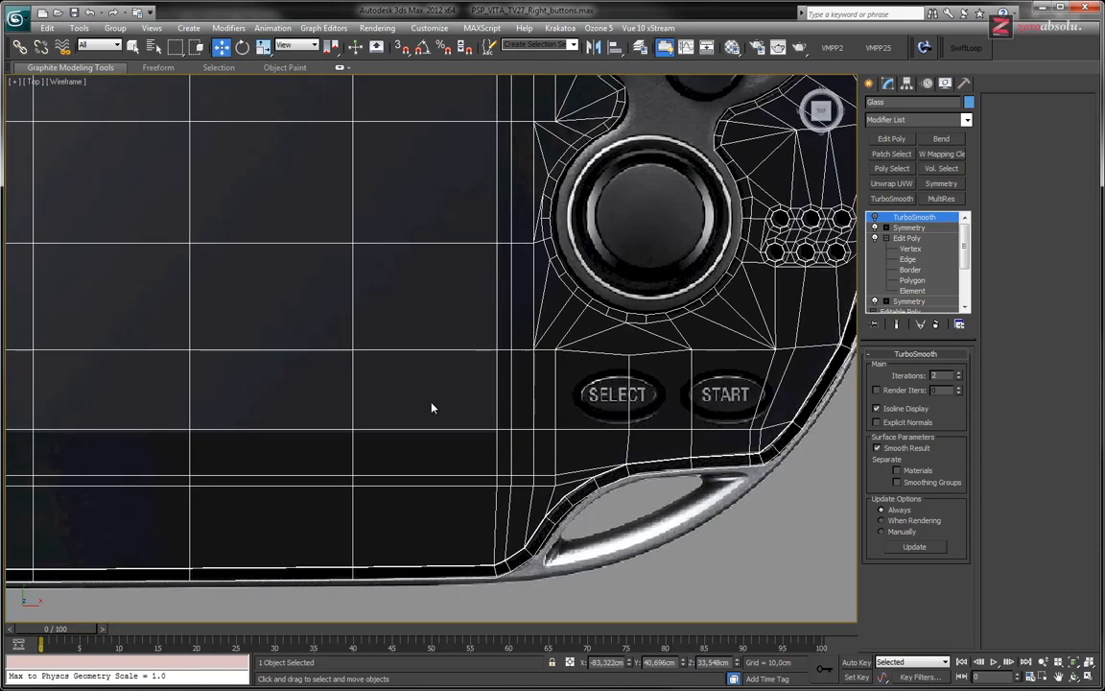
middle_click_drag(432, 405, 641, 437)
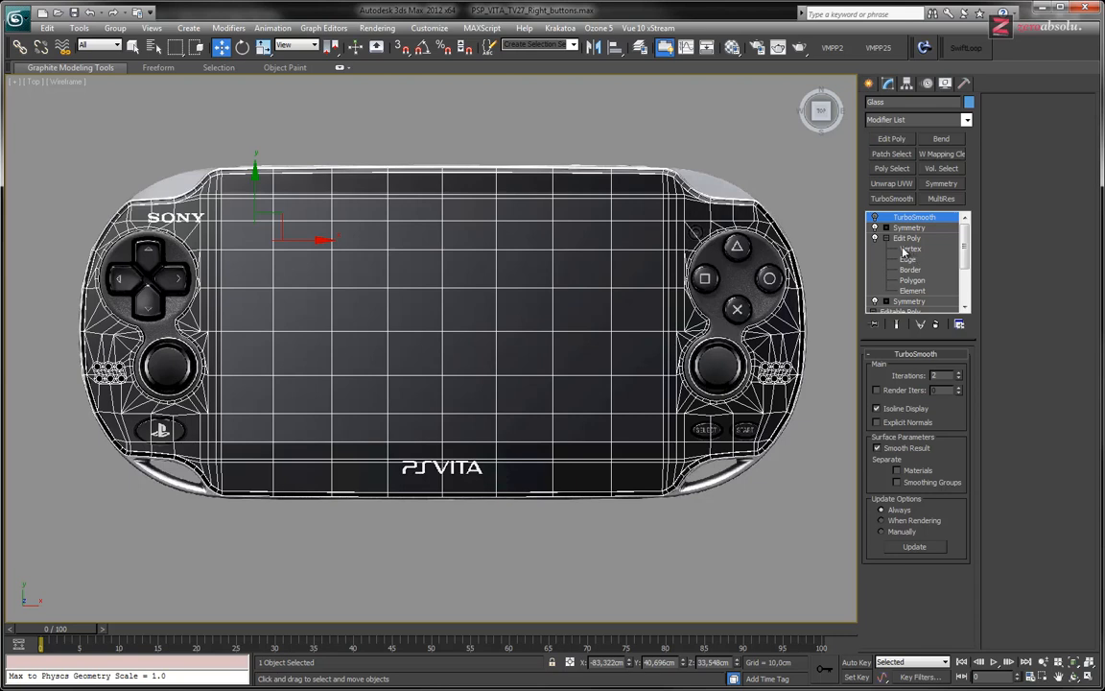
Disable the upper Symmetry, Edit Poly and lower Symmetry modifiers one by one to examine the Glass object's base mesh
left_click(875, 229)
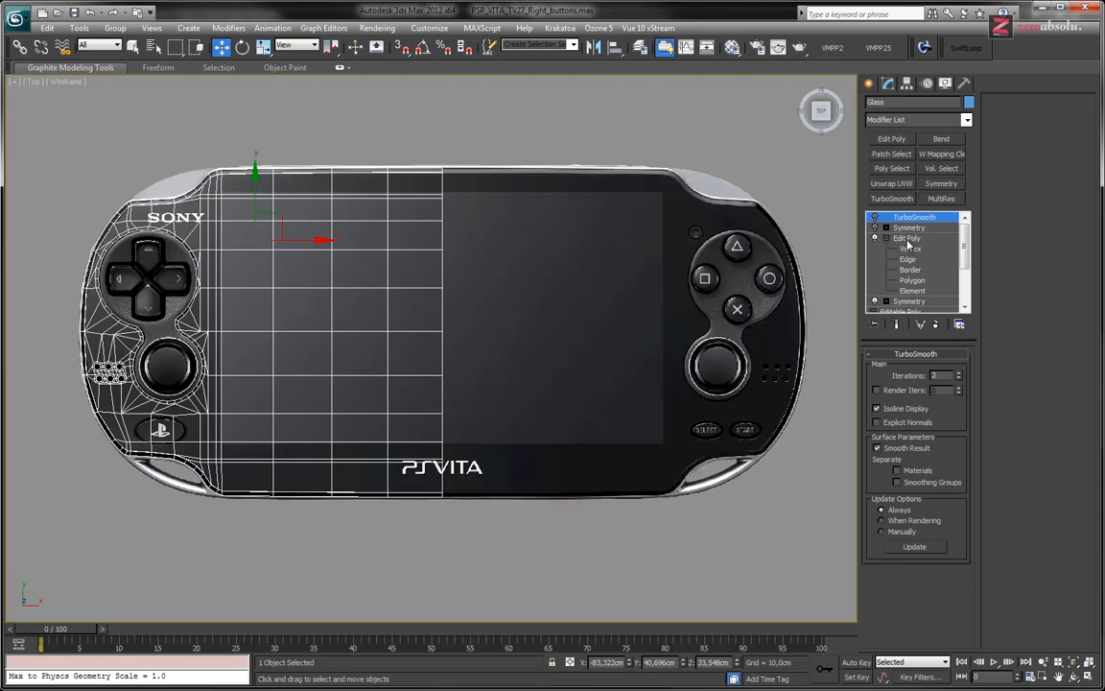
left_click(917, 238)
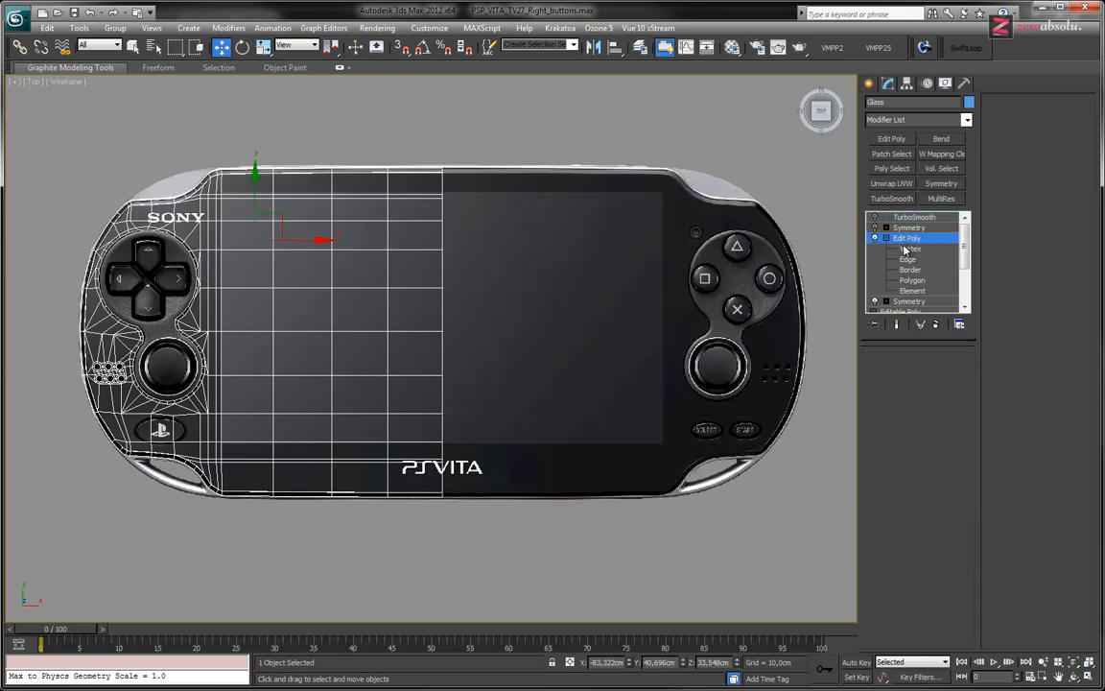
left_click(874, 239)
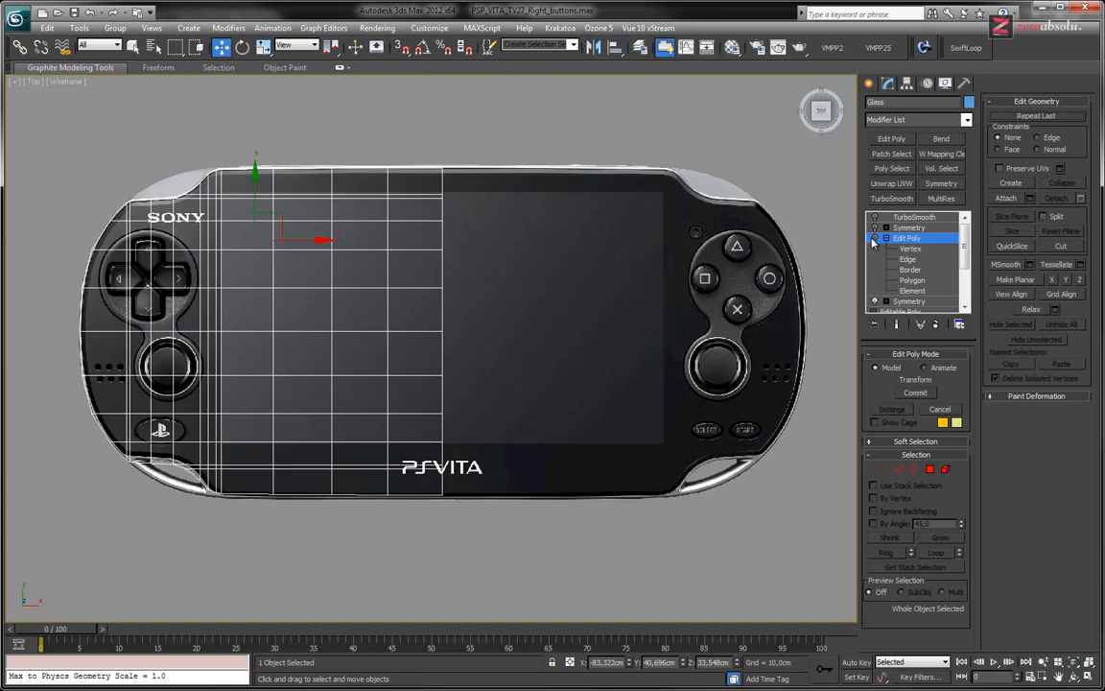
scroll(966, 288, "down", 2)
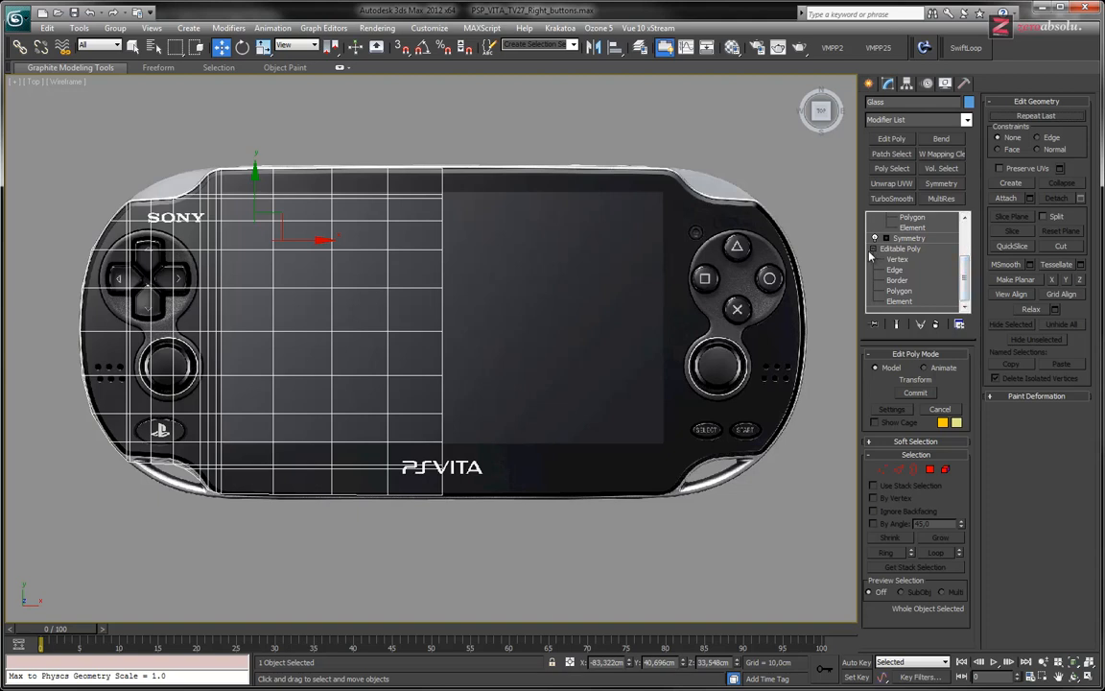
left_click(881, 251)
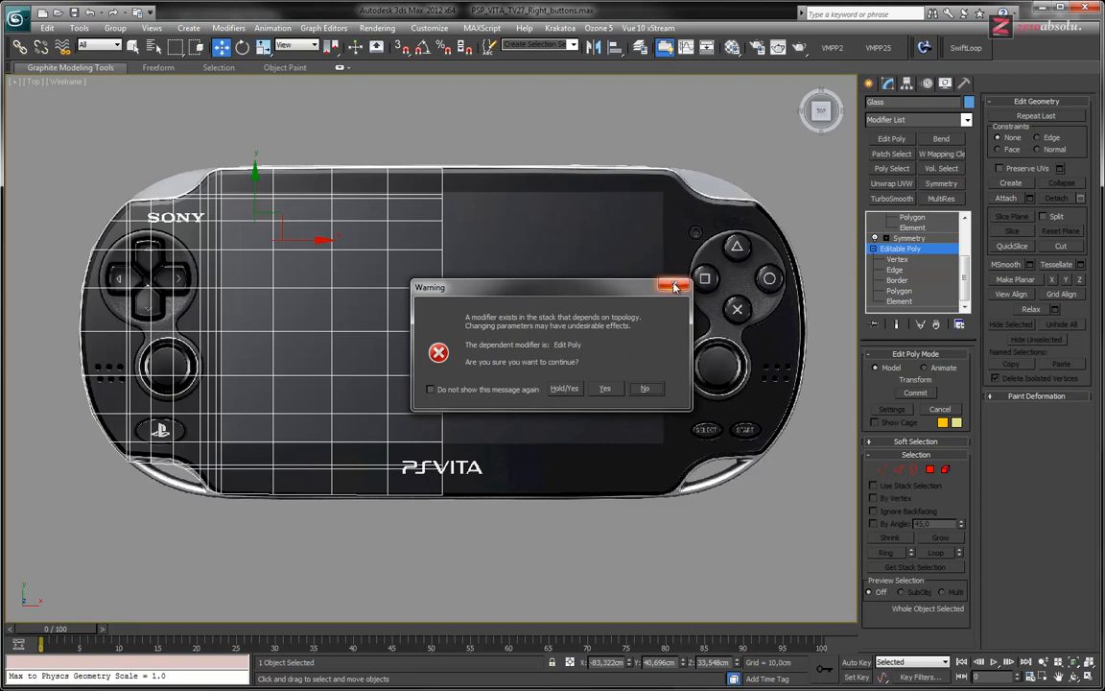
left_click(644, 388)
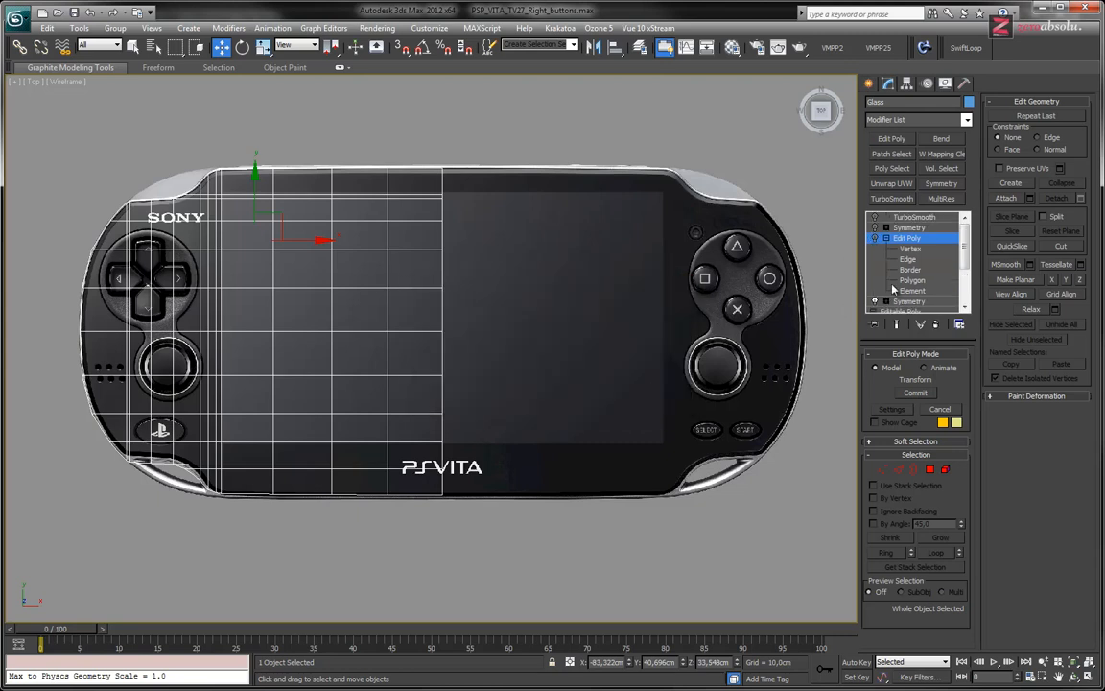
scroll(967, 297, "down", 2)
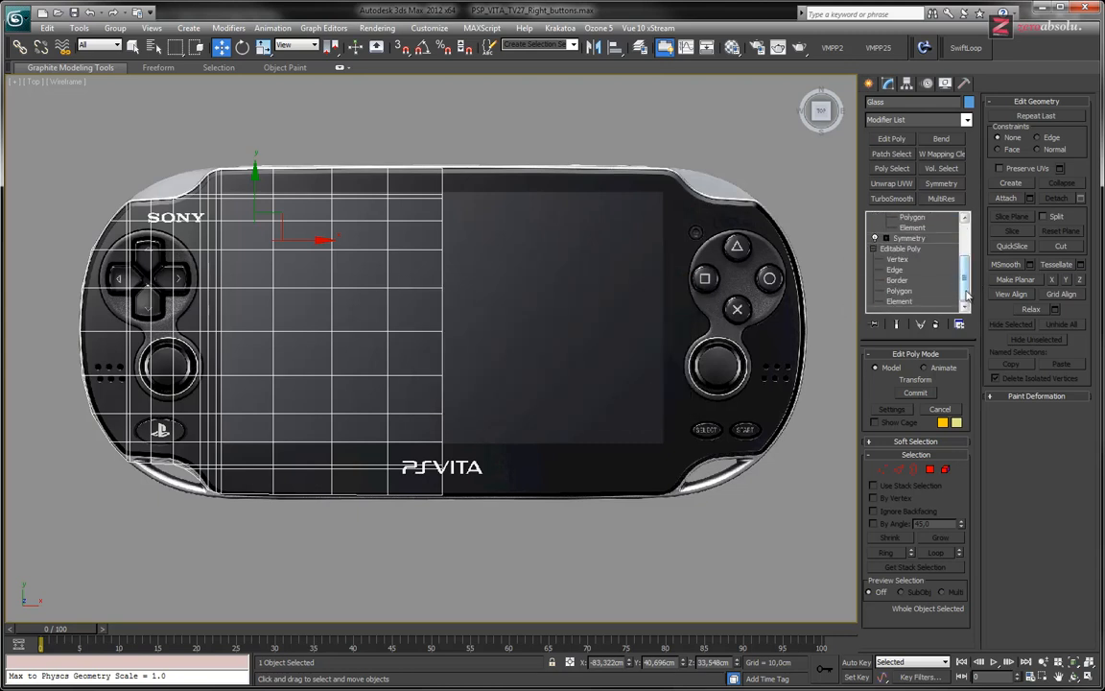
left_click(875, 239)
left_click(874, 250)
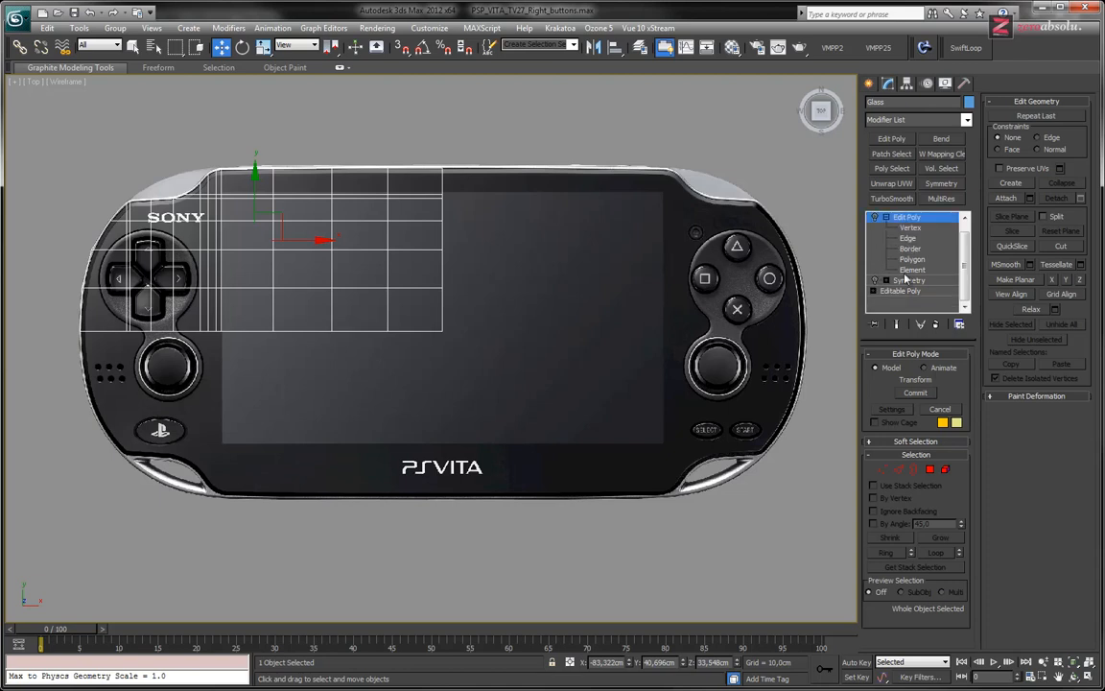
left_click(885, 218)
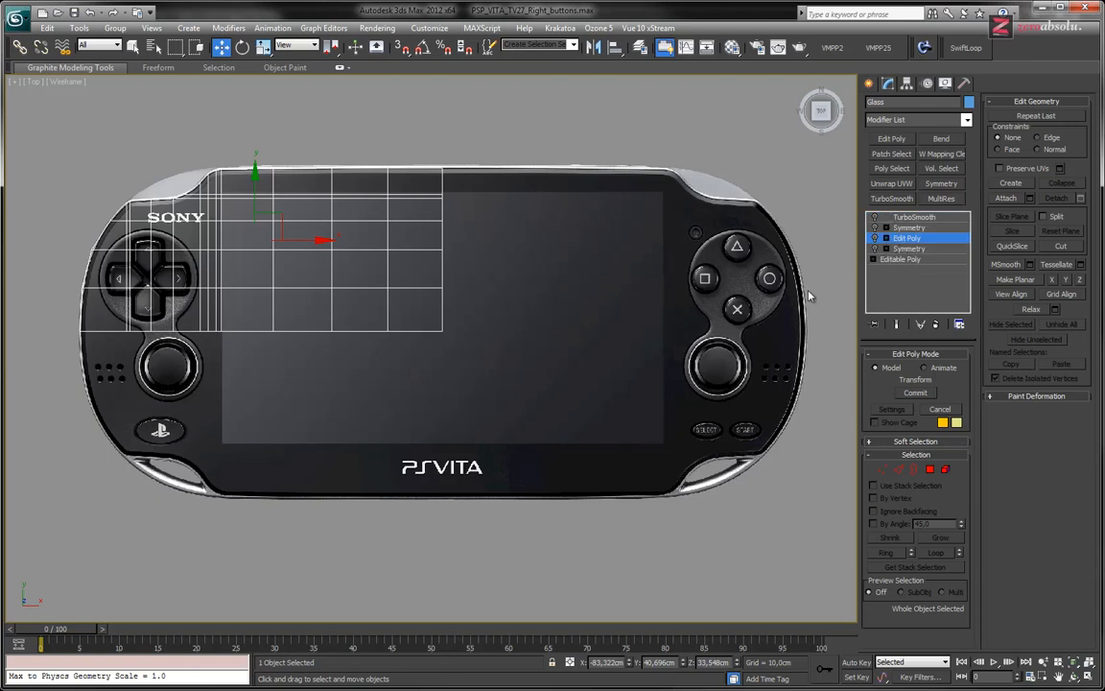
Re-enable the lower Symmetry, Edit Poly and upper Symmetry modifiers in order, reviewing the mesh at each stack level
left_click(900, 260)
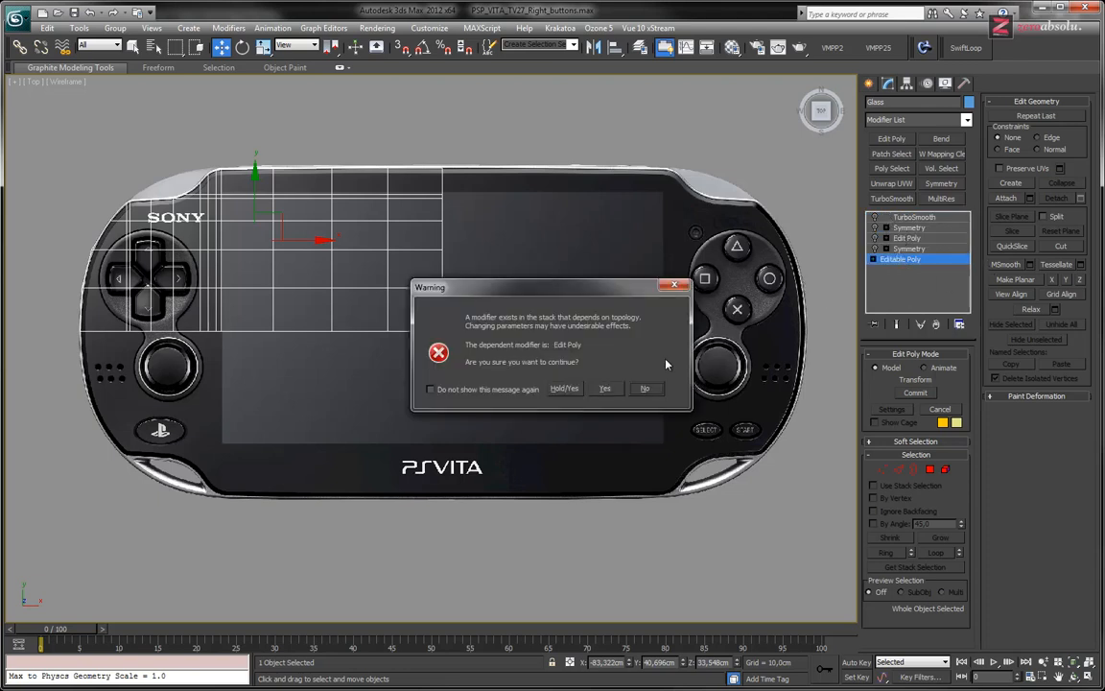
left_click(605, 388)
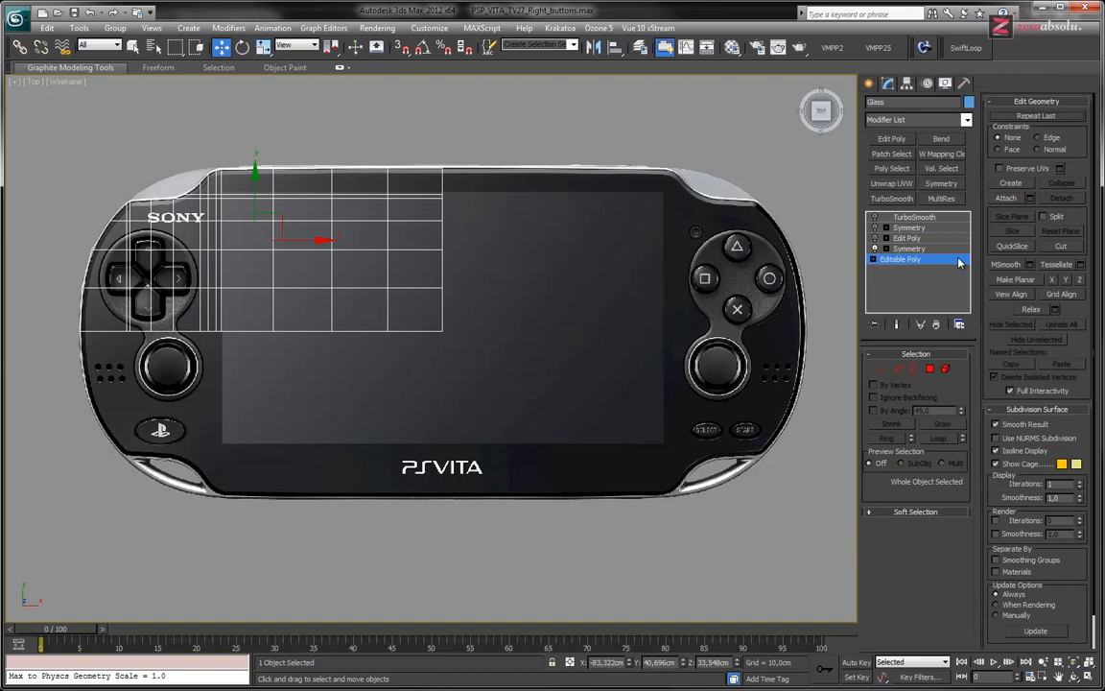
left_click(906, 248)
left_click(594, 388)
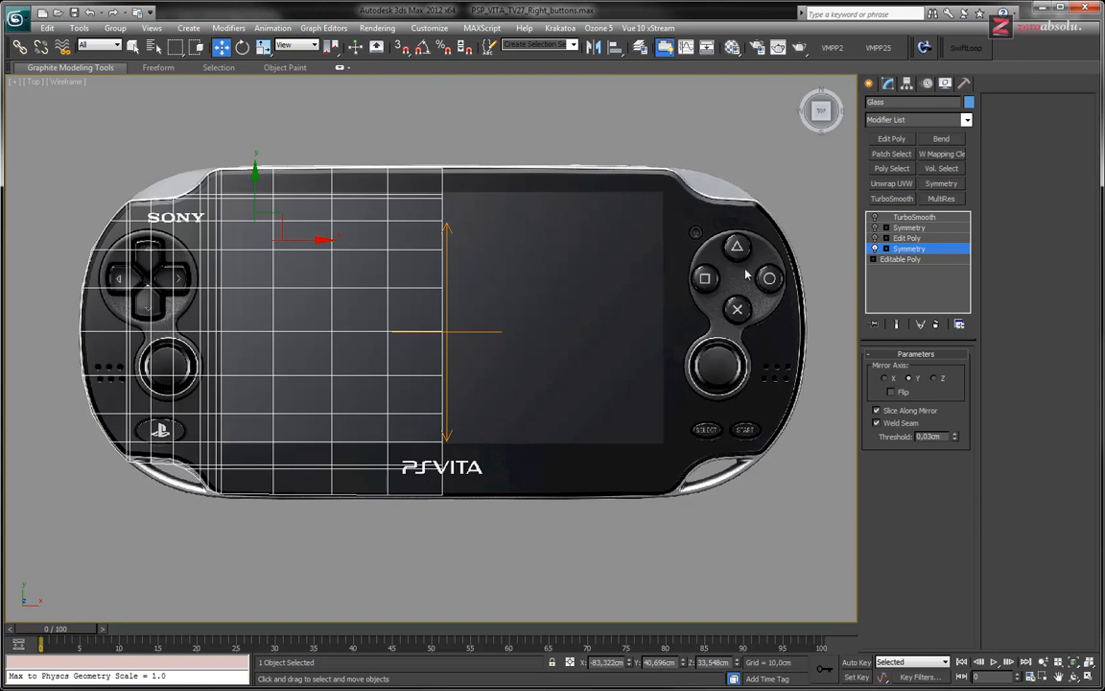
left_click(888, 238)
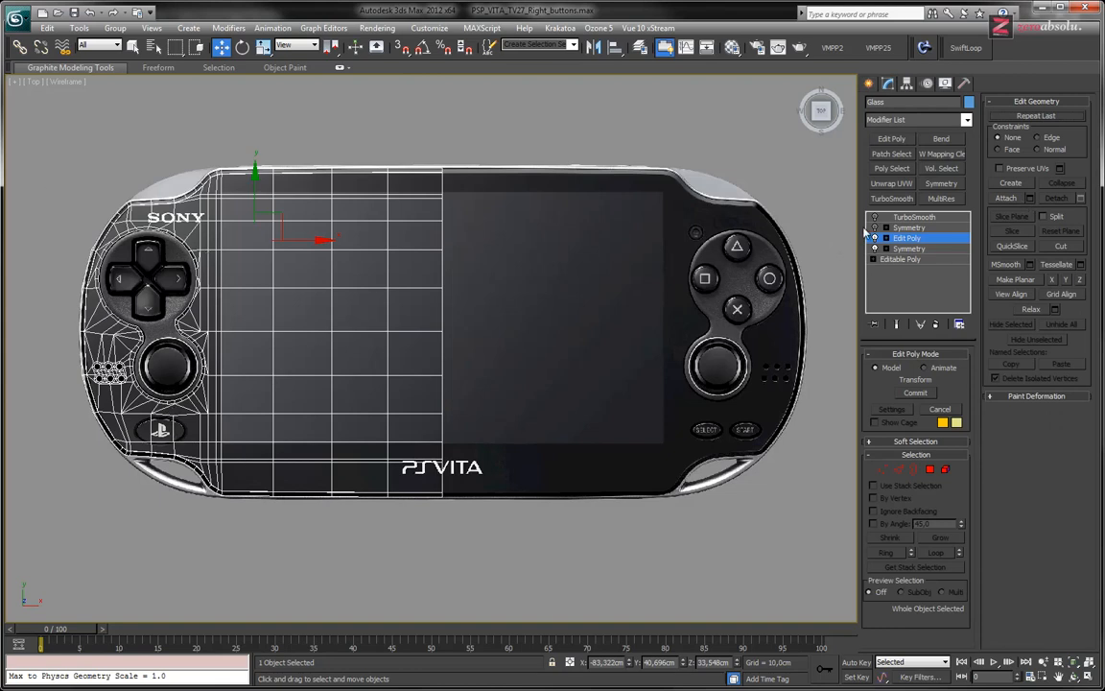
left_click(897, 227)
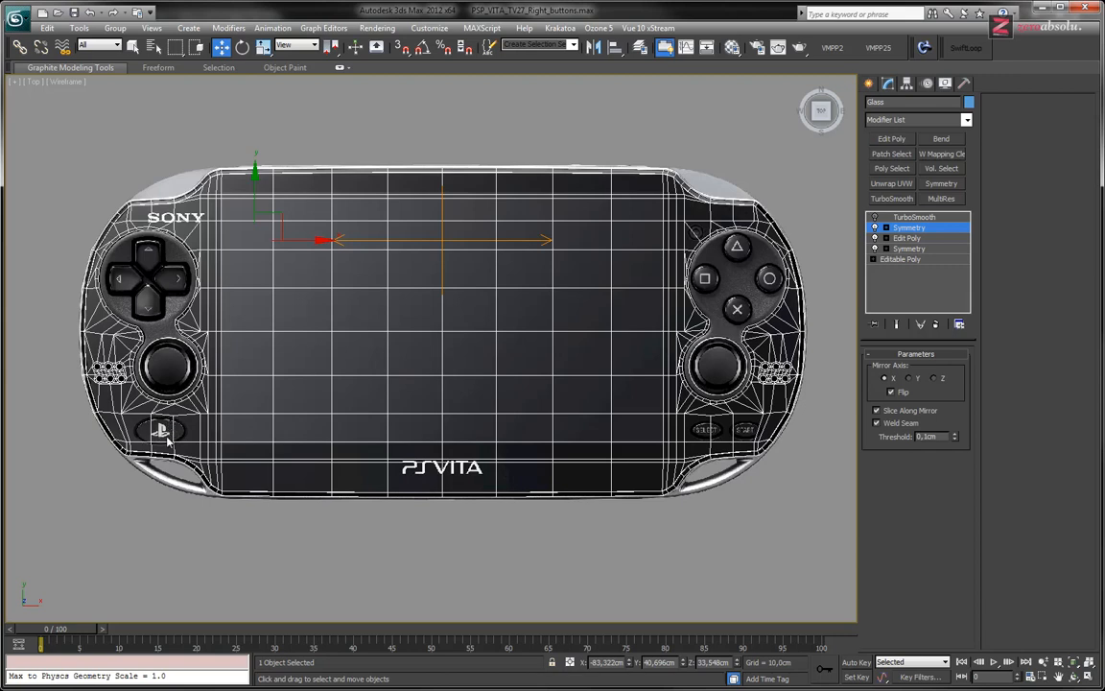
Add an Edit Poly modifier between the upper Symmetry and TurboSmooth, and disable that Symmetry
middle_click_drag(136, 434, 243, 404)
scroll(269, 399, "up", 5)
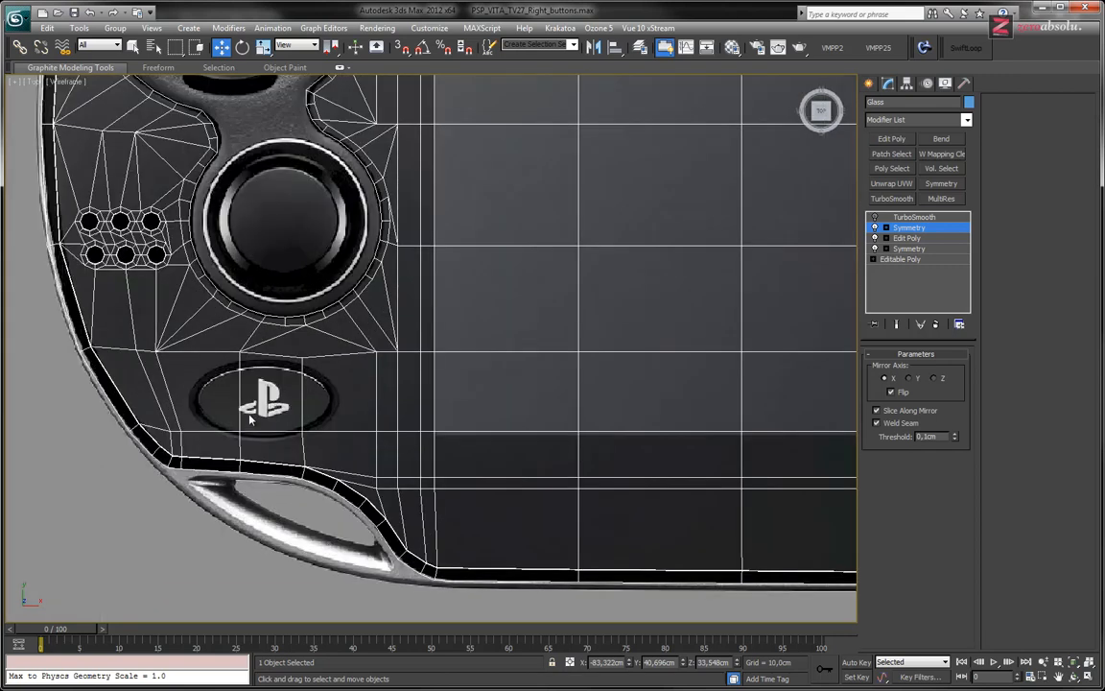
scroll(241, 366, "down", 5)
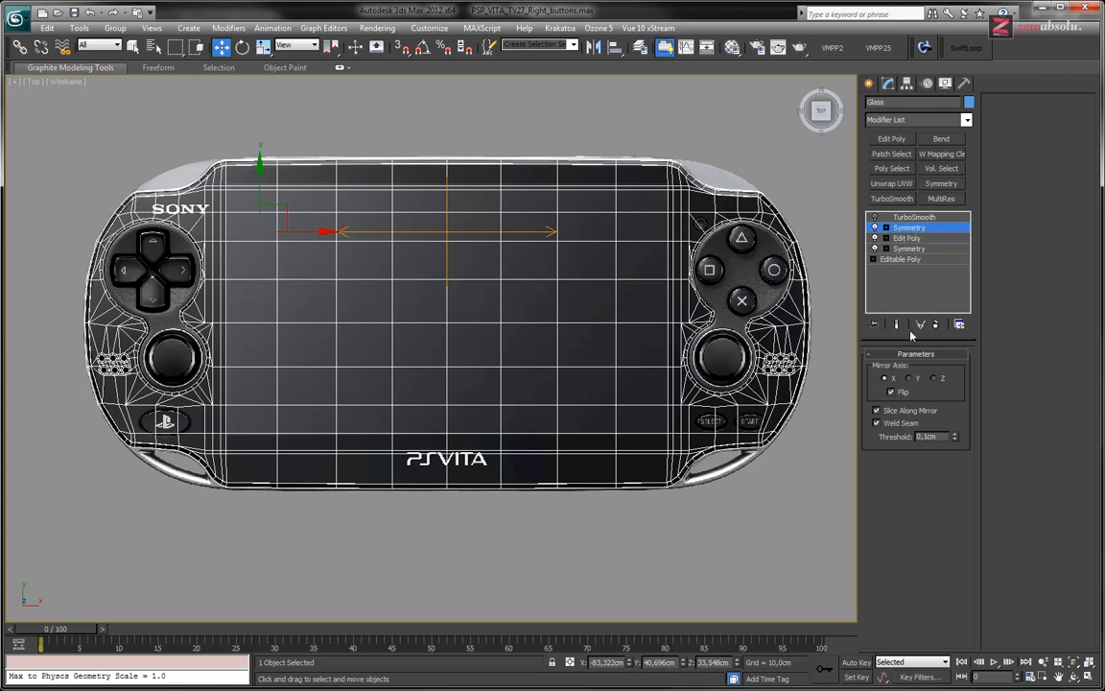
left_click(892, 139)
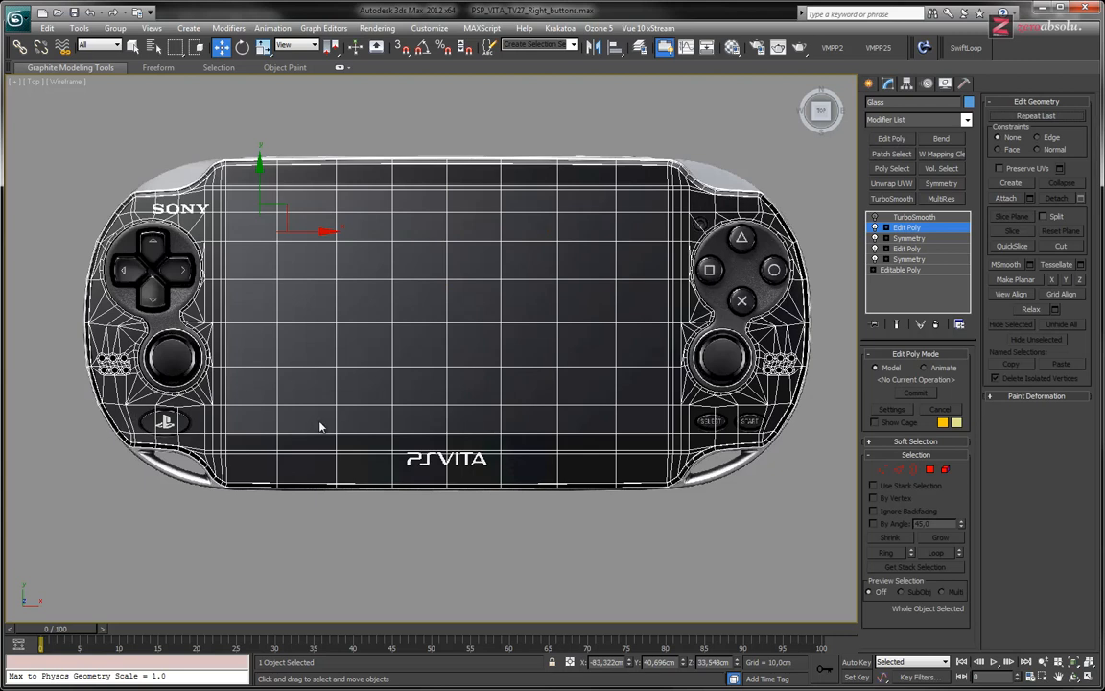
left_click(875, 238)
In the lower Edit Poly, align the vertex above the PS button's right half with its row at Y -36,437 cm
left_click(905, 248)
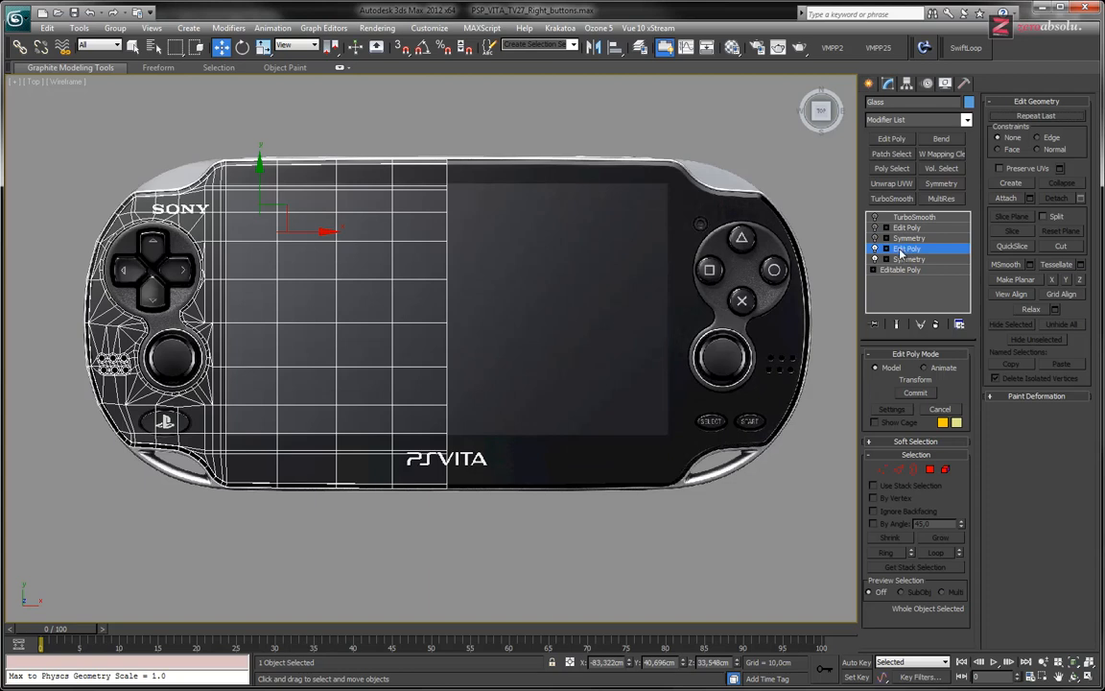
scroll(169, 392, "up", 6)
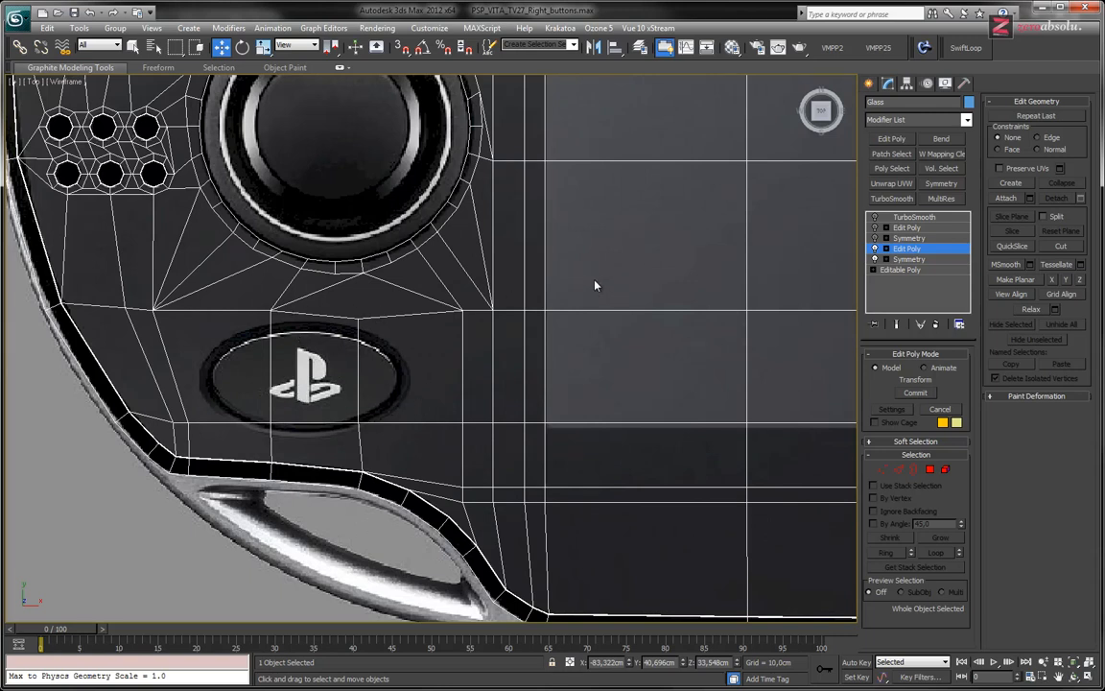
left_click(885, 248)
left_click(909, 259)
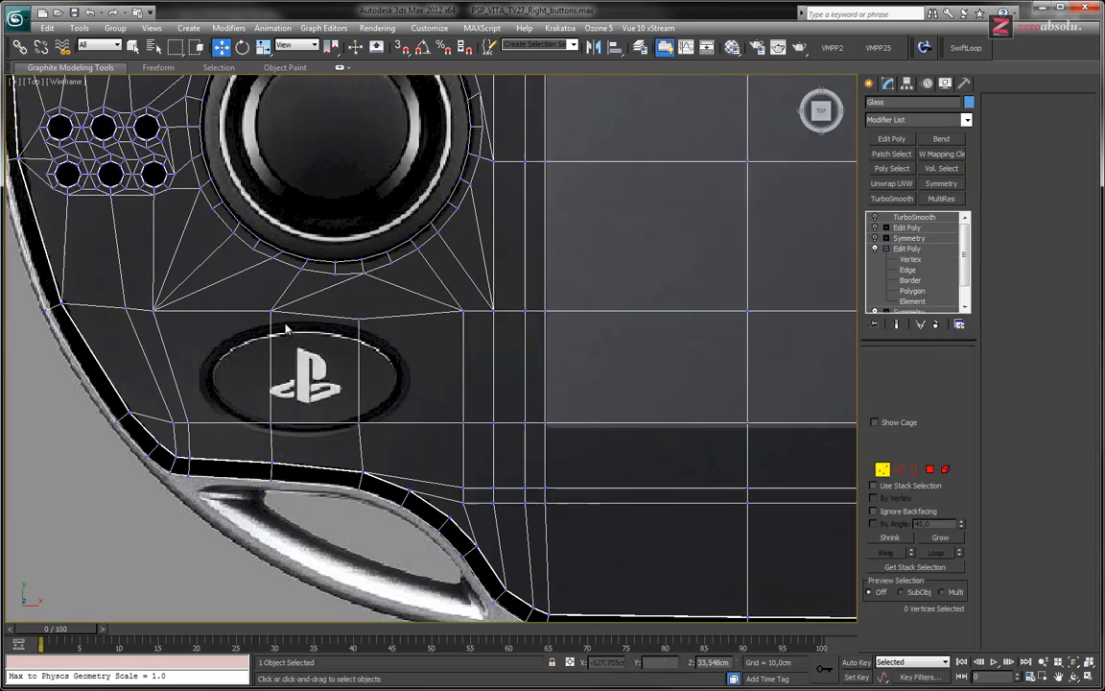
left_click(358, 317)
left_click_drag(360, 269, 360, 277)
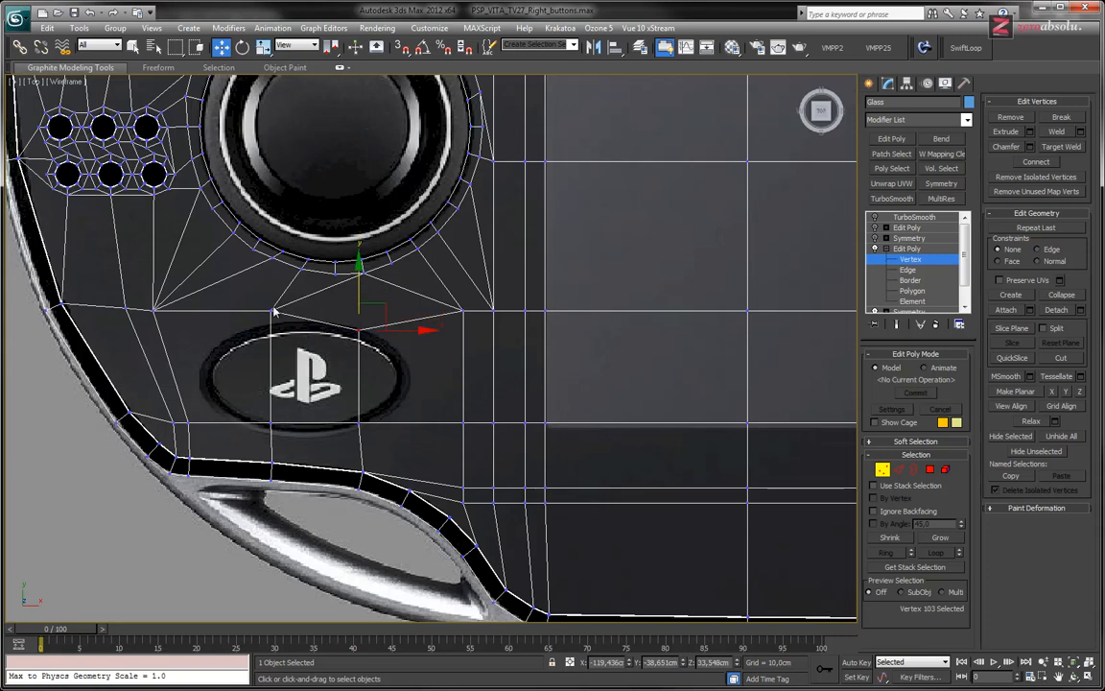
left_click_drag(260, 302, 291, 334)
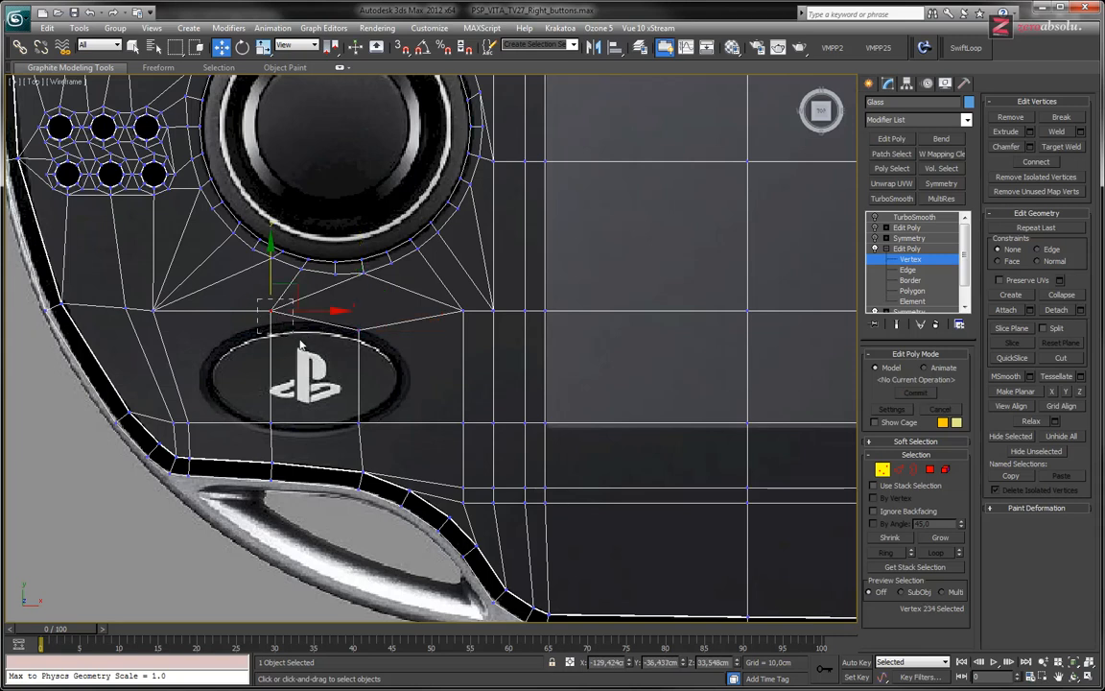
left_click_drag(537, 306, 575, 337)
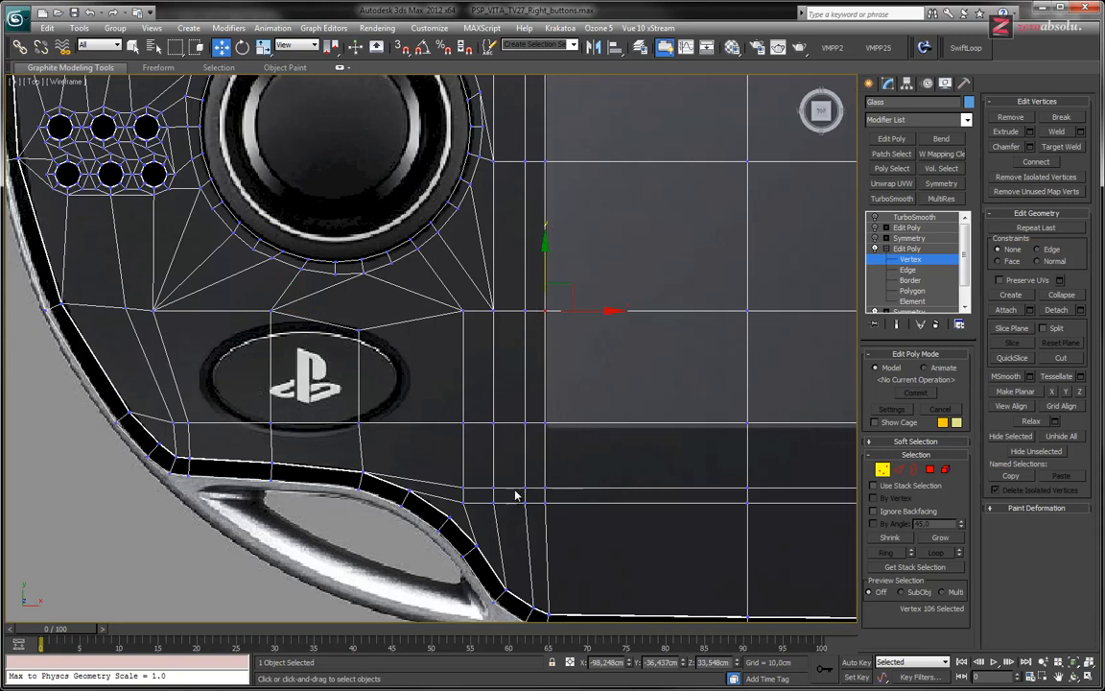
left_click(672, 662)
key("ctrl+c")
left_click_drag(346, 321, 381, 355)
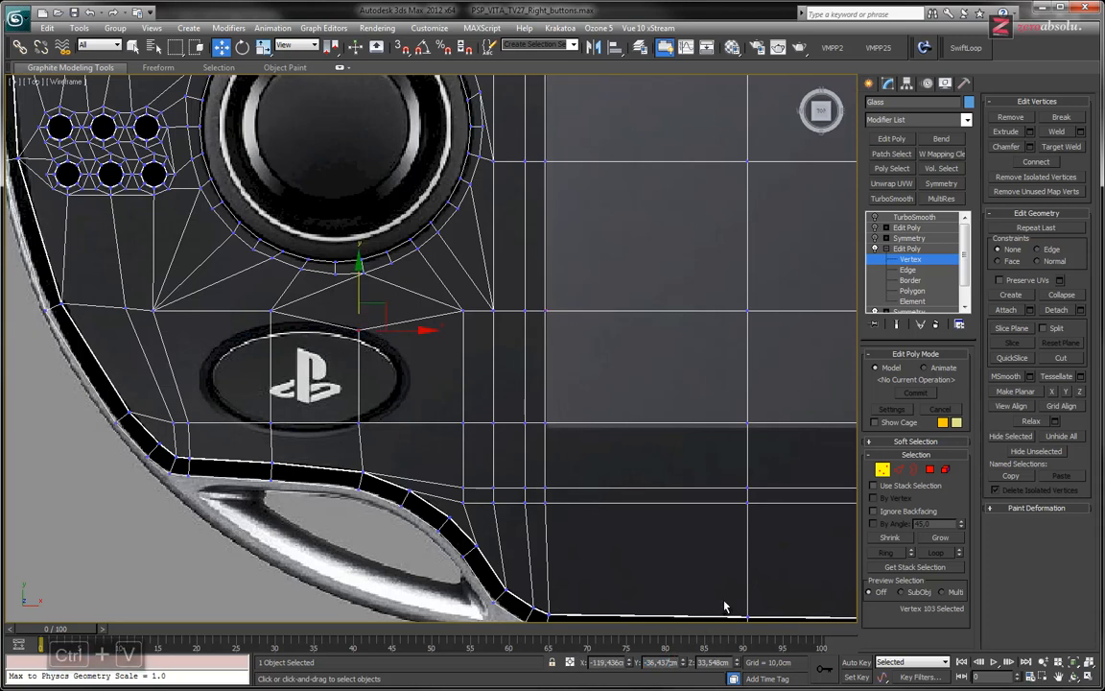
key("Return")
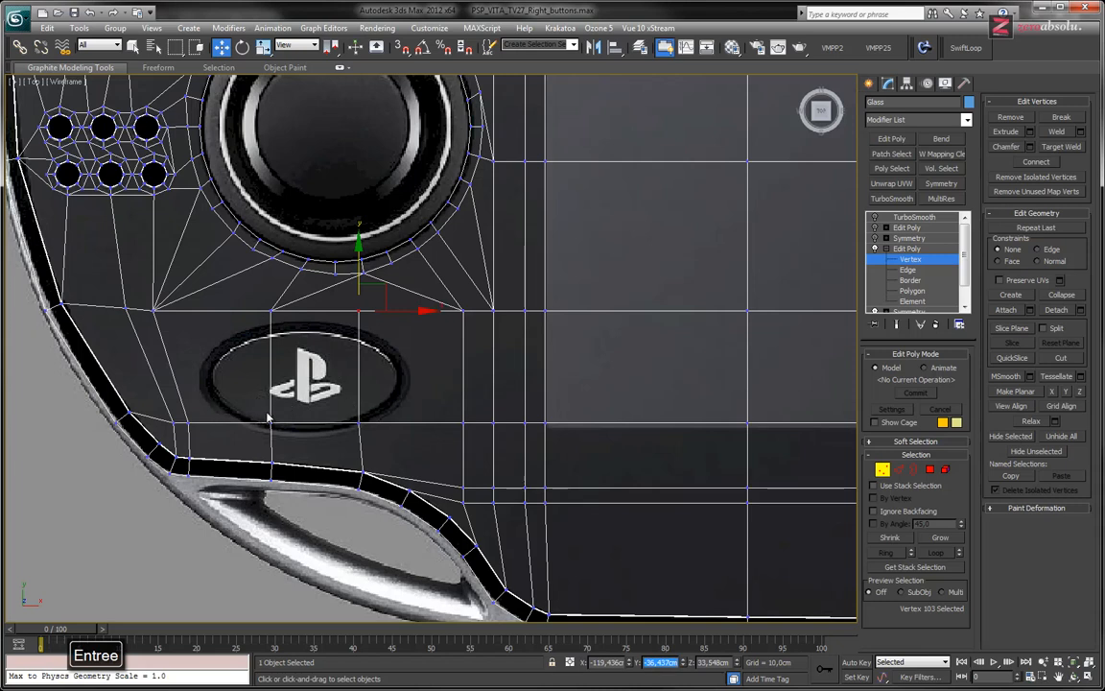
Move the two vertices along the PS button's lower edge down to about Y -51.8 cm, clear of the oval
left_click_drag(252, 410, 382, 446)
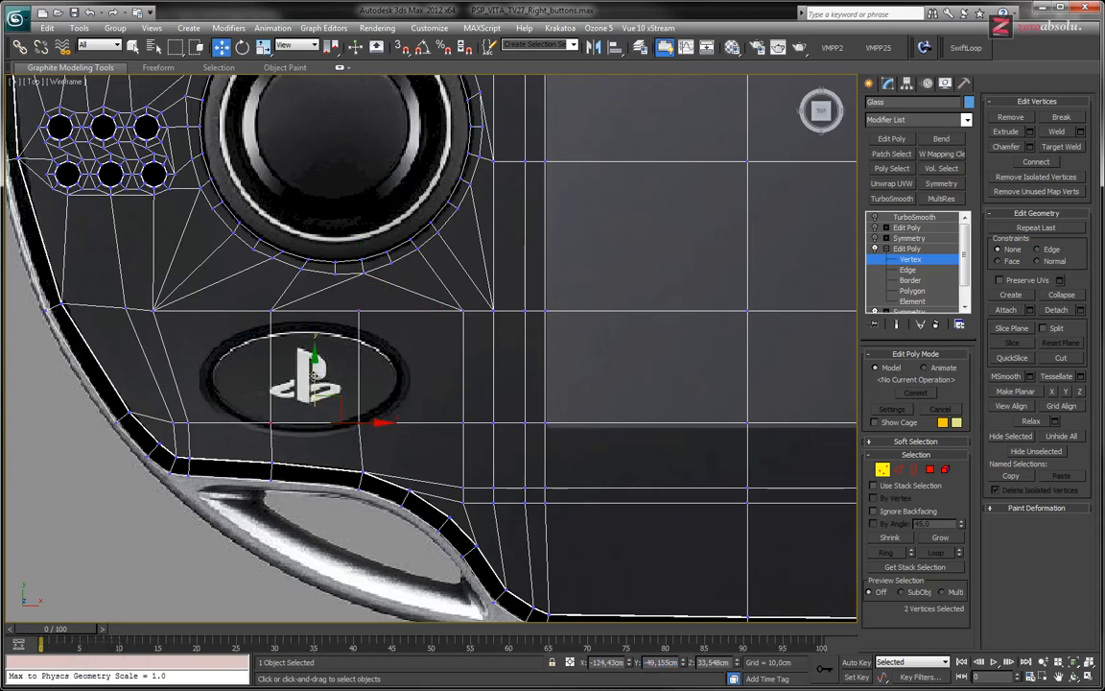
left_click_drag(315, 377, 319, 398)
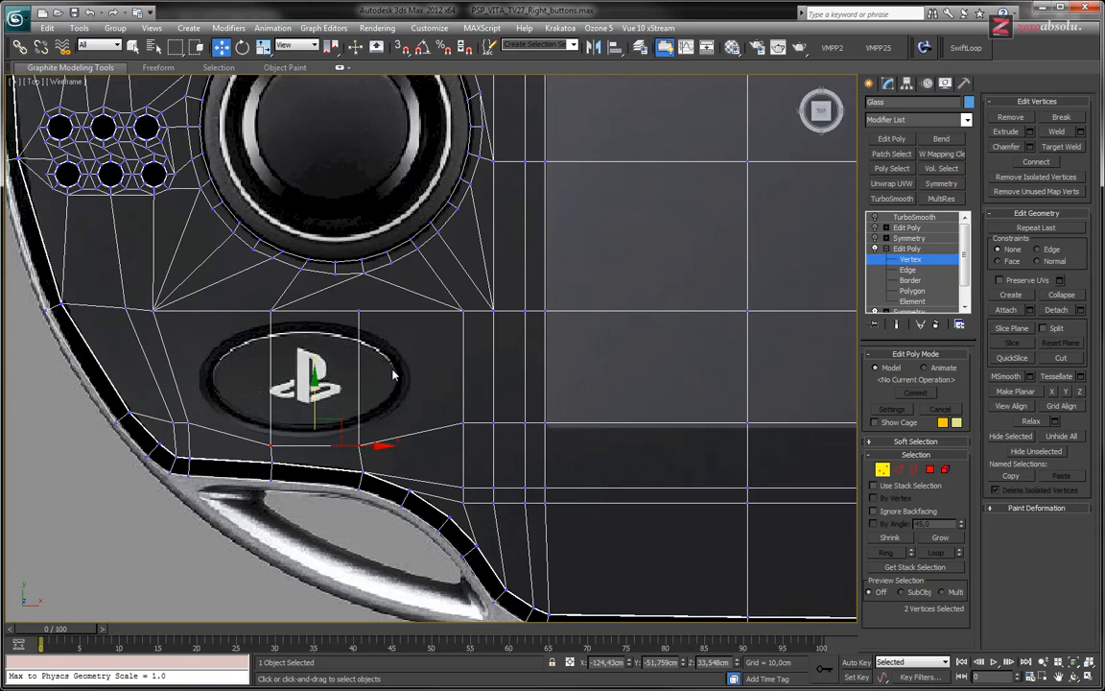
middle_click_drag(648, 382, 664, 360)
scroll(664, 360, "down", 2)
middle_click_drag(597, 323, 540, 357)
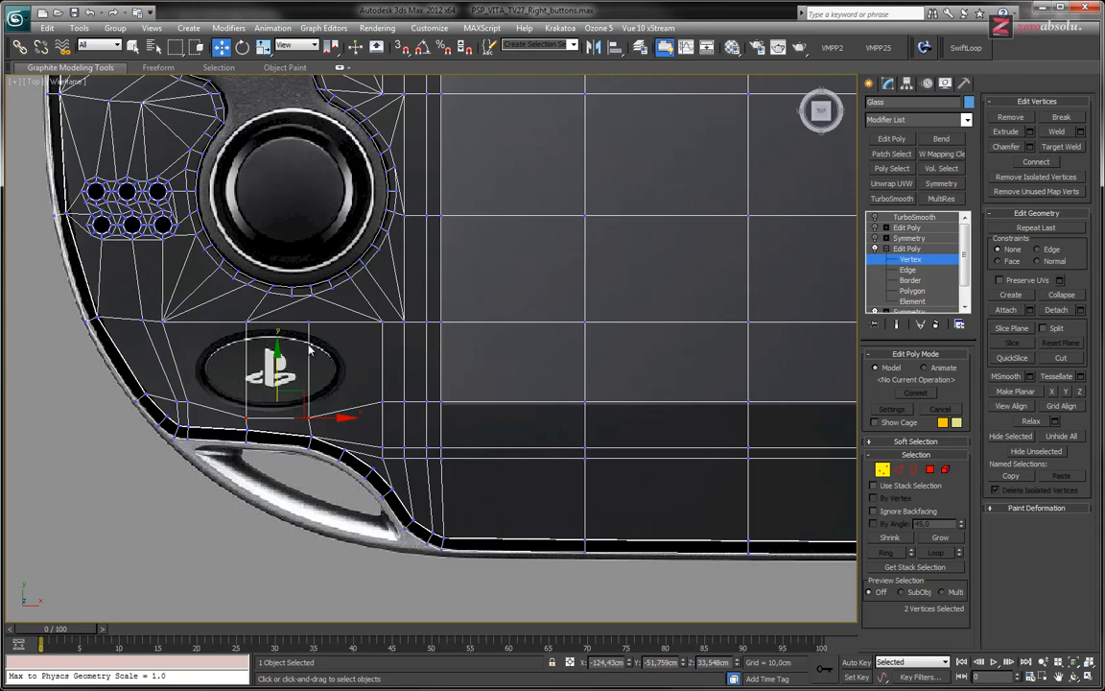
Shift the right and left vertex pairs around the PS button to about X -120.8 cm and -129.8 cm
scroll(309, 352, "up", 3)
left_click_drag(349, 280, 382, 478)
left_click_drag(401, 384, 384, 385)
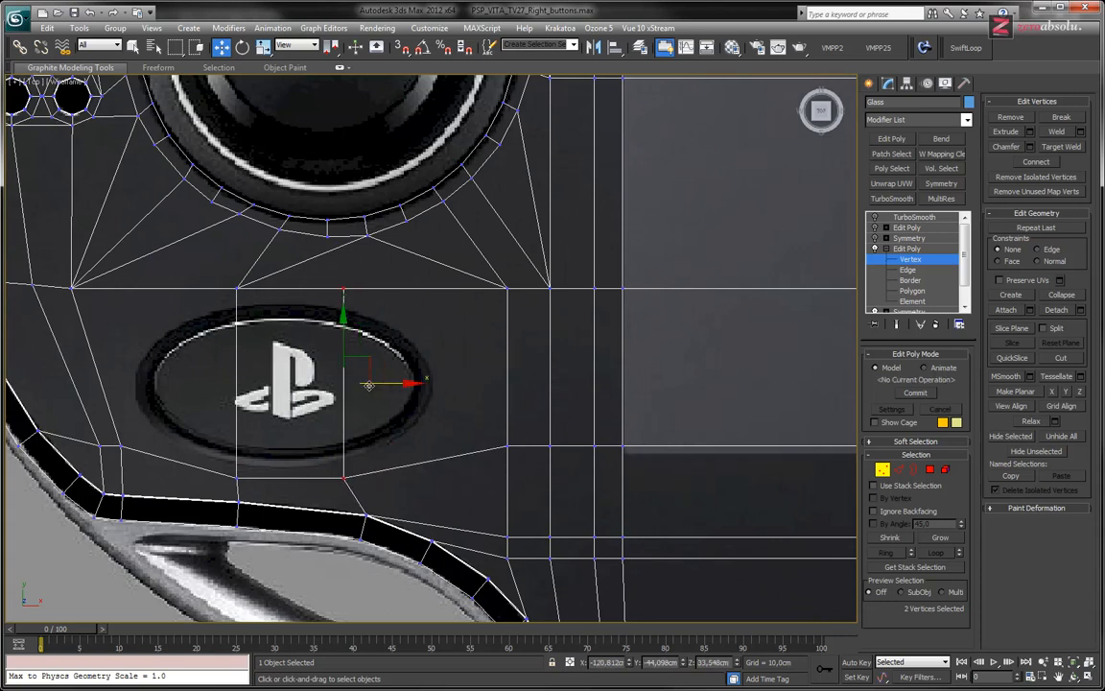
left_click_drag(215, 274, 264, 491)
left_click_drag(293, 380, 289, 382)
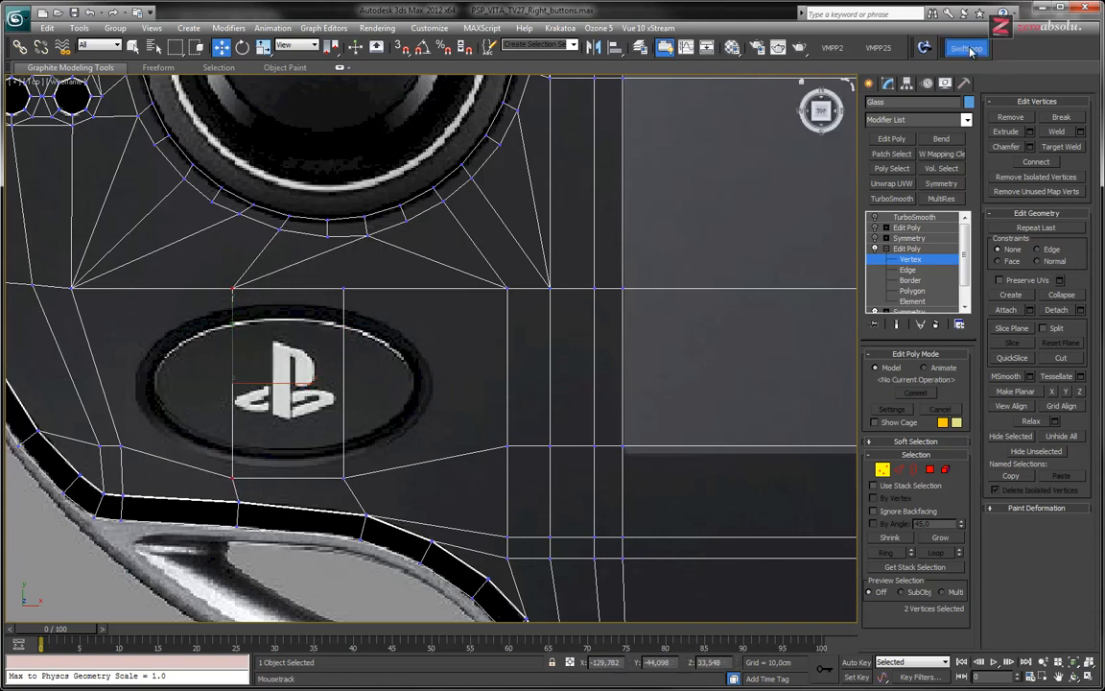
Insert a horizontal SwiftLoop edge loop through the middle of the PS button at about Y -43.2 cm
left_click(967, 48)
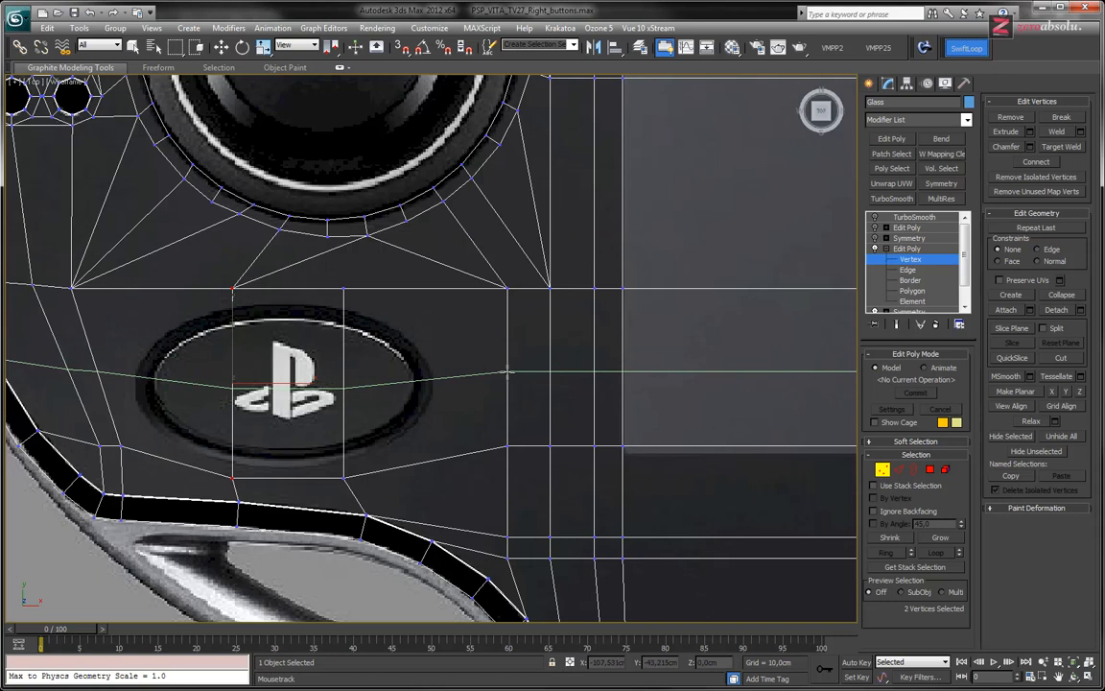
scroll(495, 370, "down", 3)
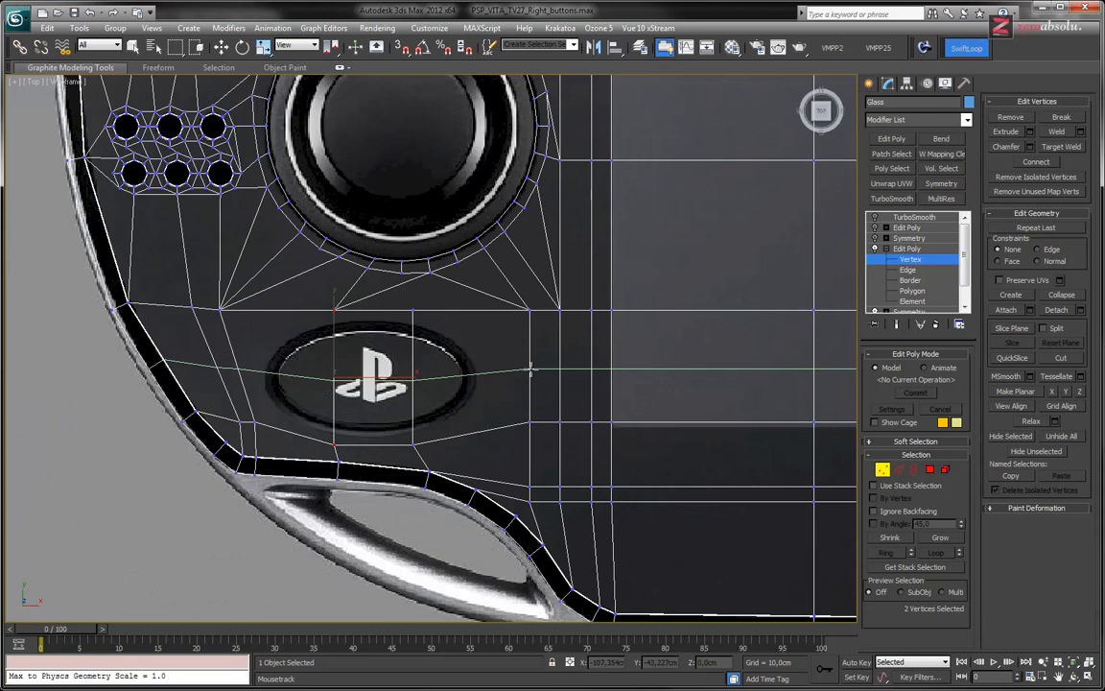
left_click(531, 369)
key("w")
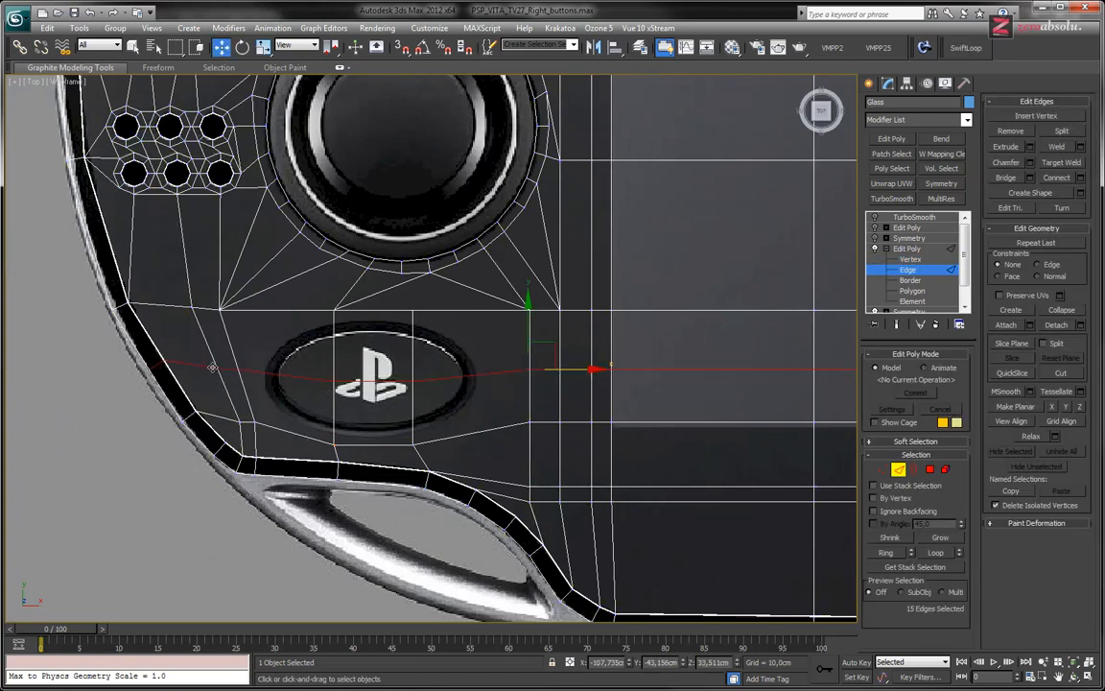
Fit the new loop's outer-rim vertices to the casing's curved left edge, near X -149.9 cm, Y -42.7 cm
scroll(212, 366, "up", 4)
scroll(273, 389, "up", 2)
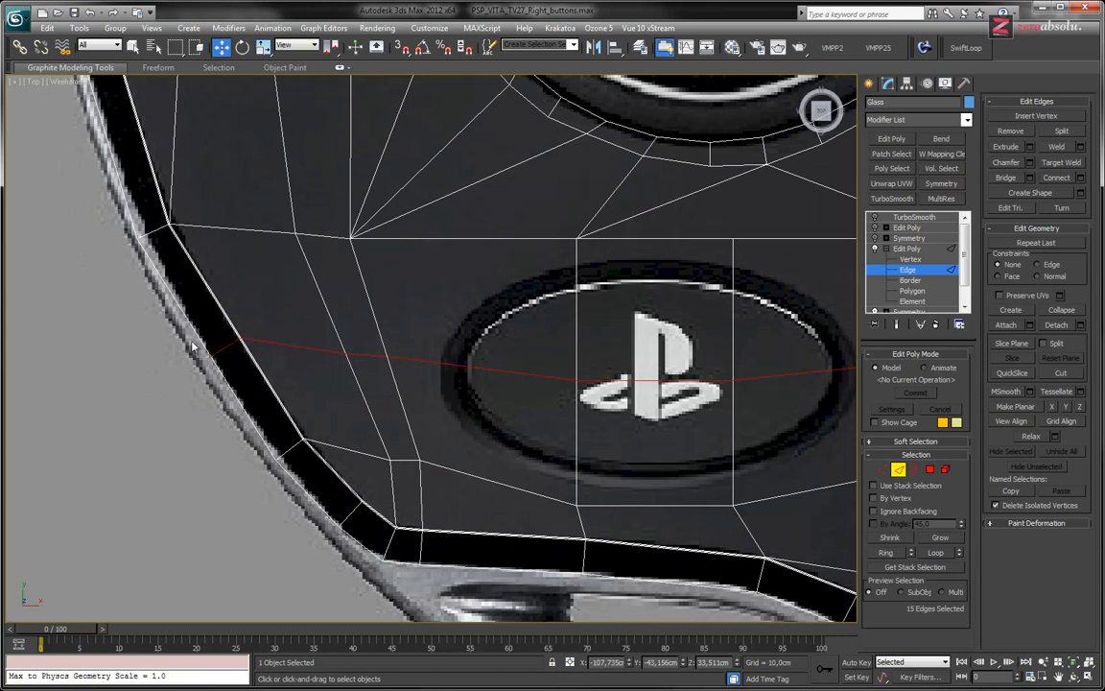
key("1")
left_click_drag(209, 325, 284, 382)
left_click_drag(258, 318, 254, 320)
scroll(326, 308, "down", 3)
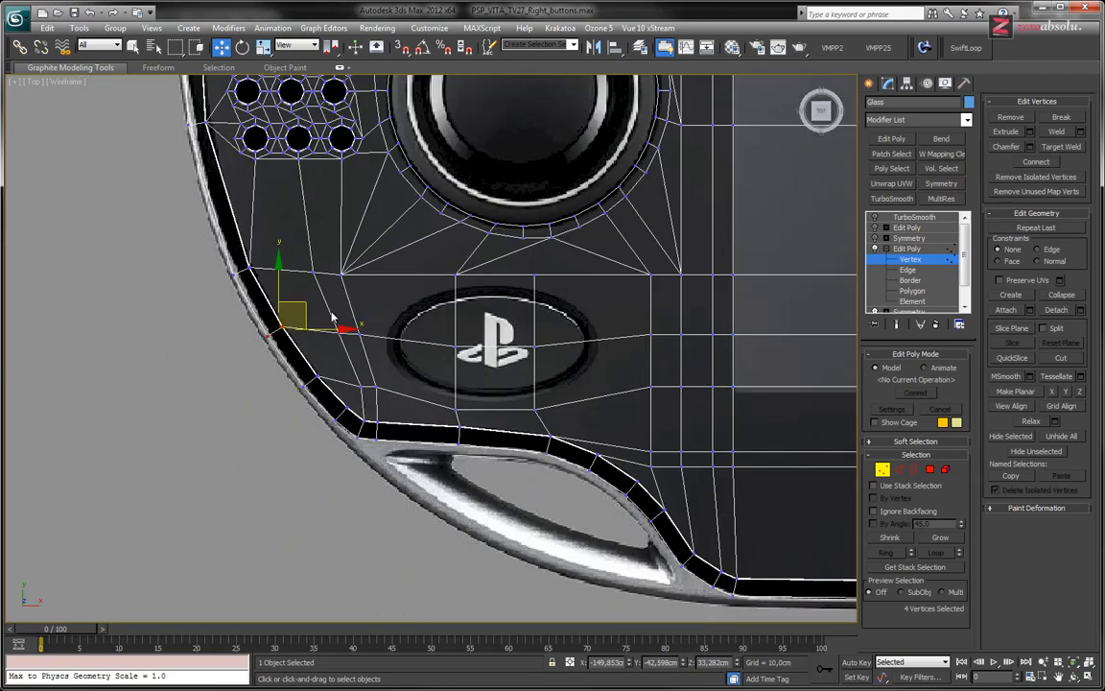
scroll(278, 350, "up", 3)
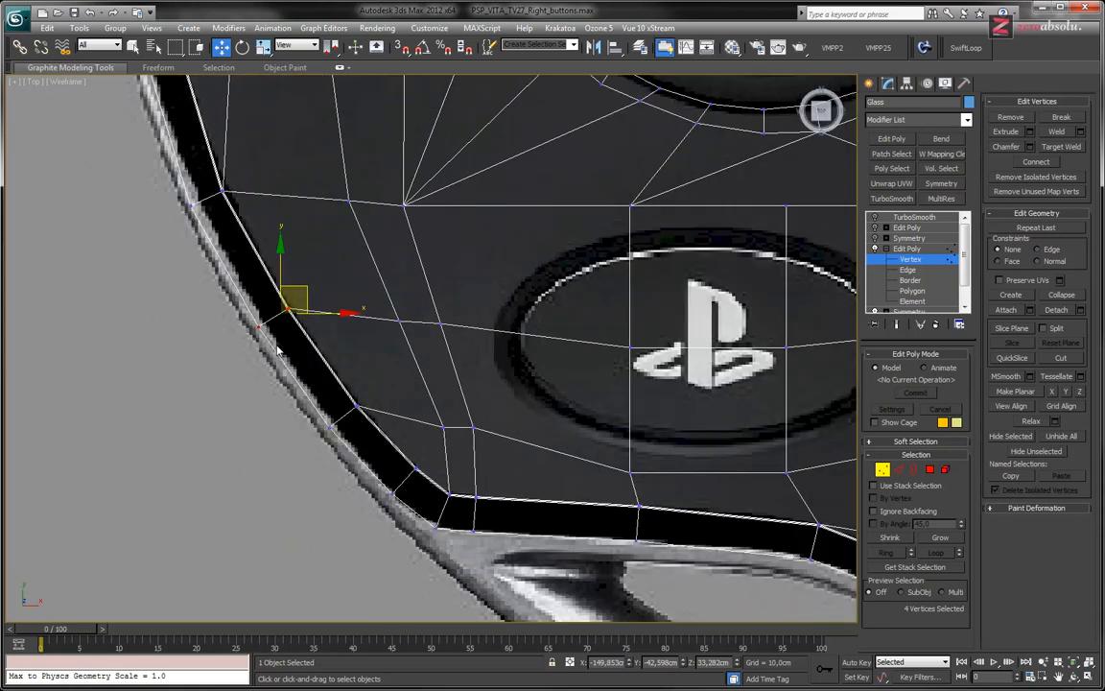
left_click_drag(304, 289, 303, 289)
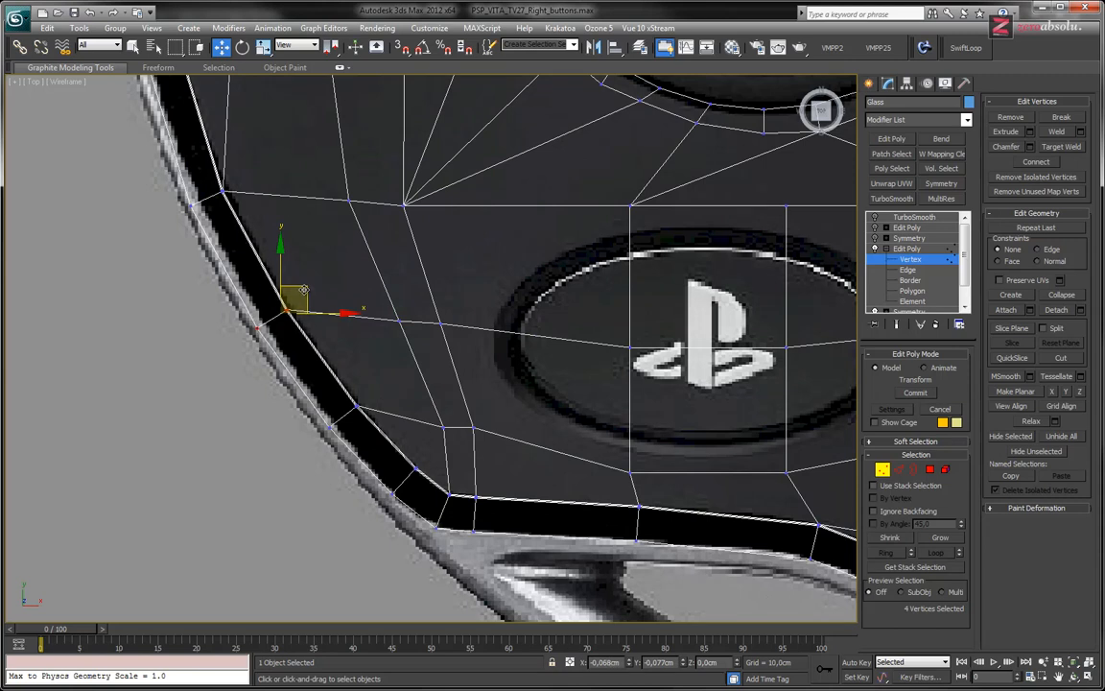
Leave vertex editing, re-enable the upper Symmetry and the Edit Poly above it, and make that Edit Poly active
scroll(623, 324, "down", 5)
middle_click_drag(625, 326, 230, 372)
scroll(282, 356, "up", 6)
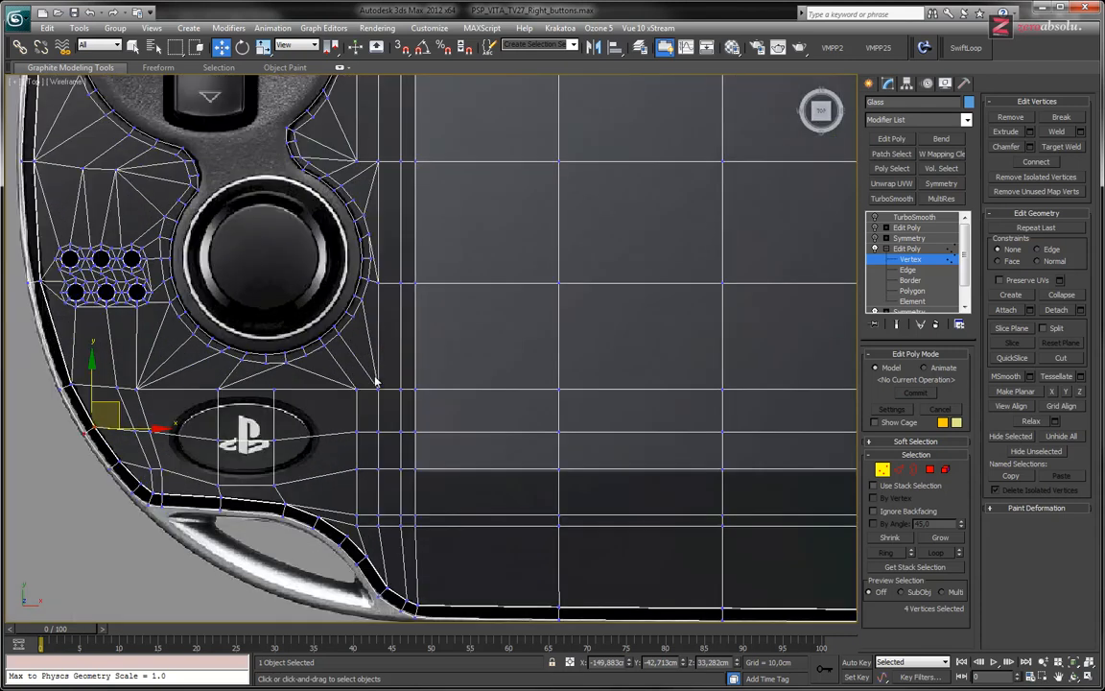
middle_click_drag(376, 382, 349, 359)
left_click(430, 348)
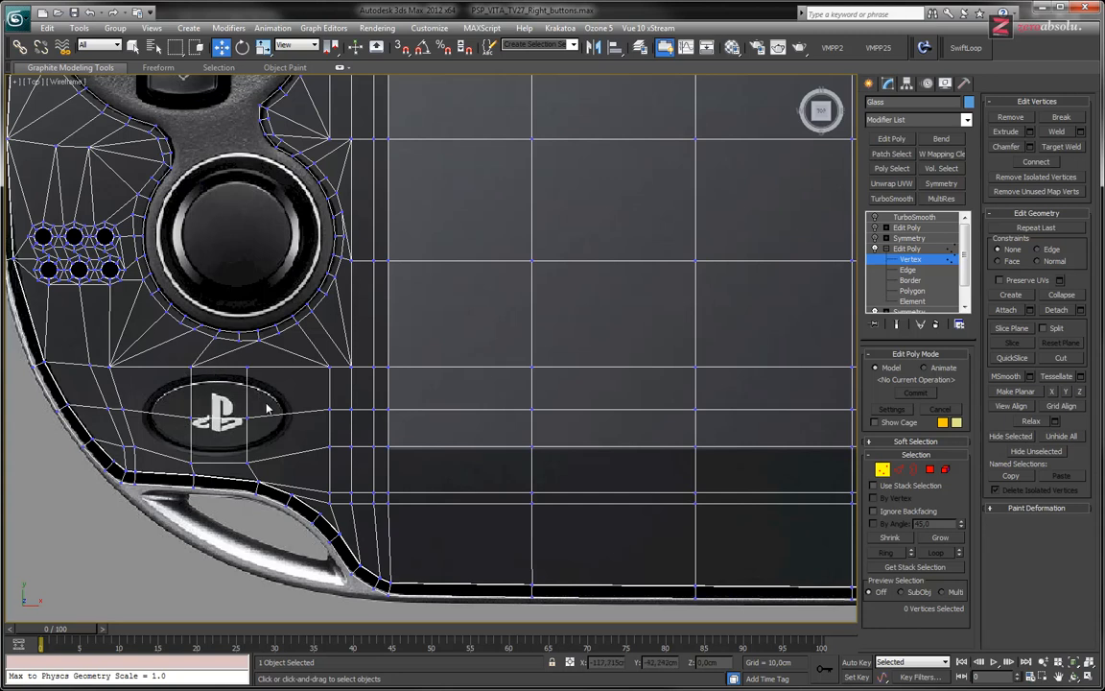
middle_click_drag(280, 407, 369, 373)
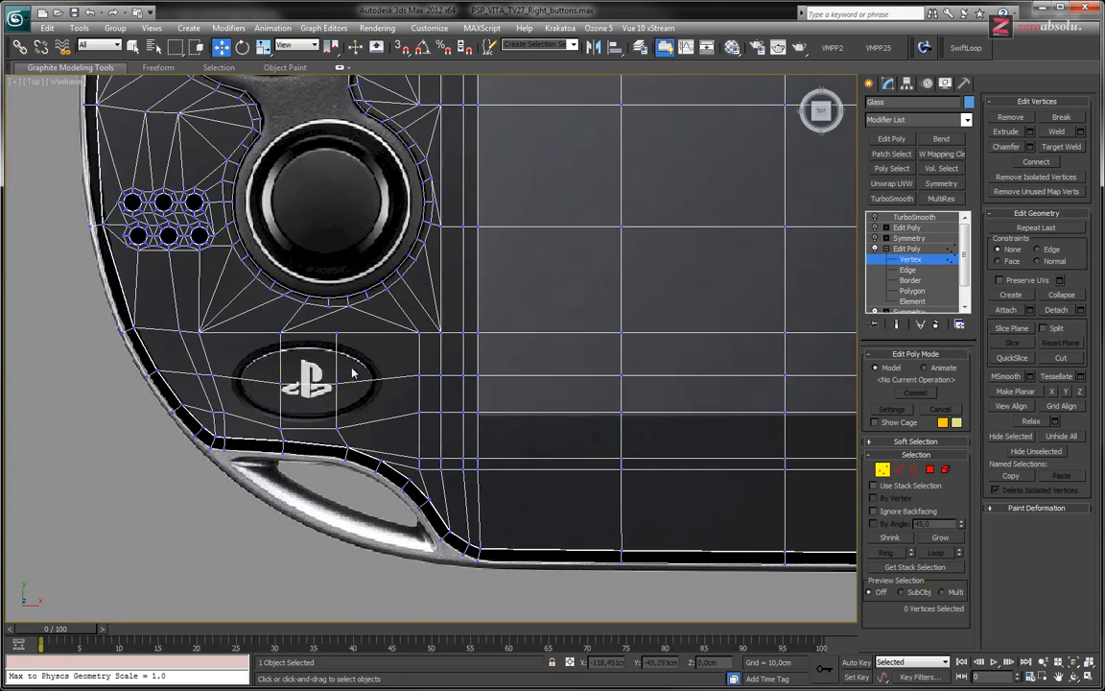
left_click(902, 261)
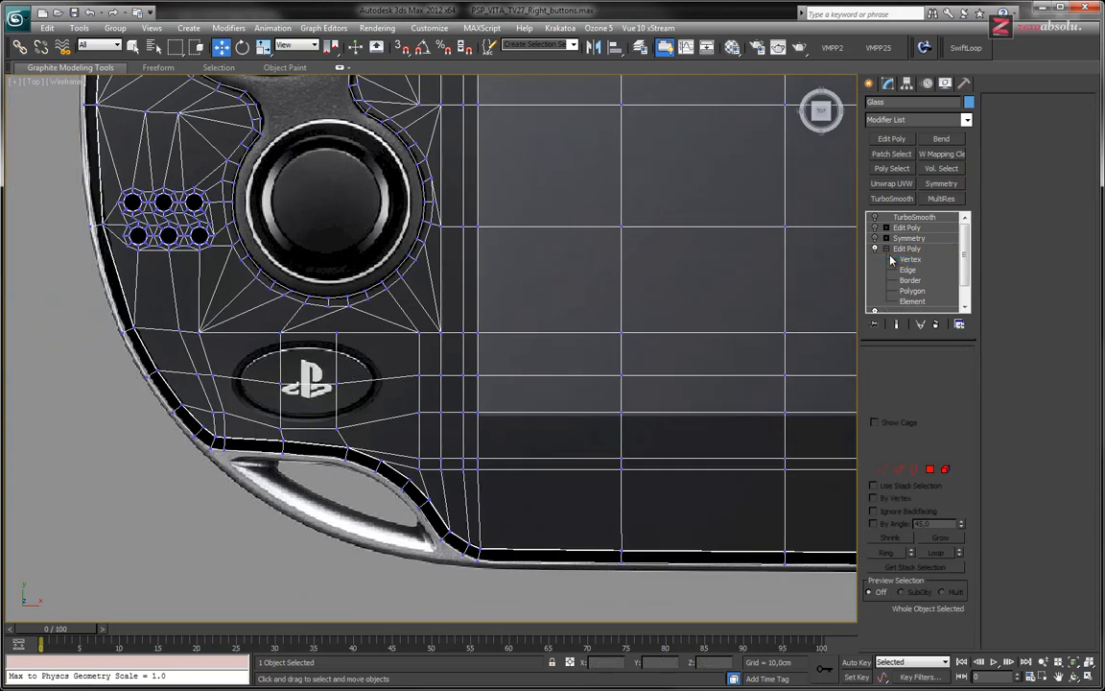
left_click(885, 249)
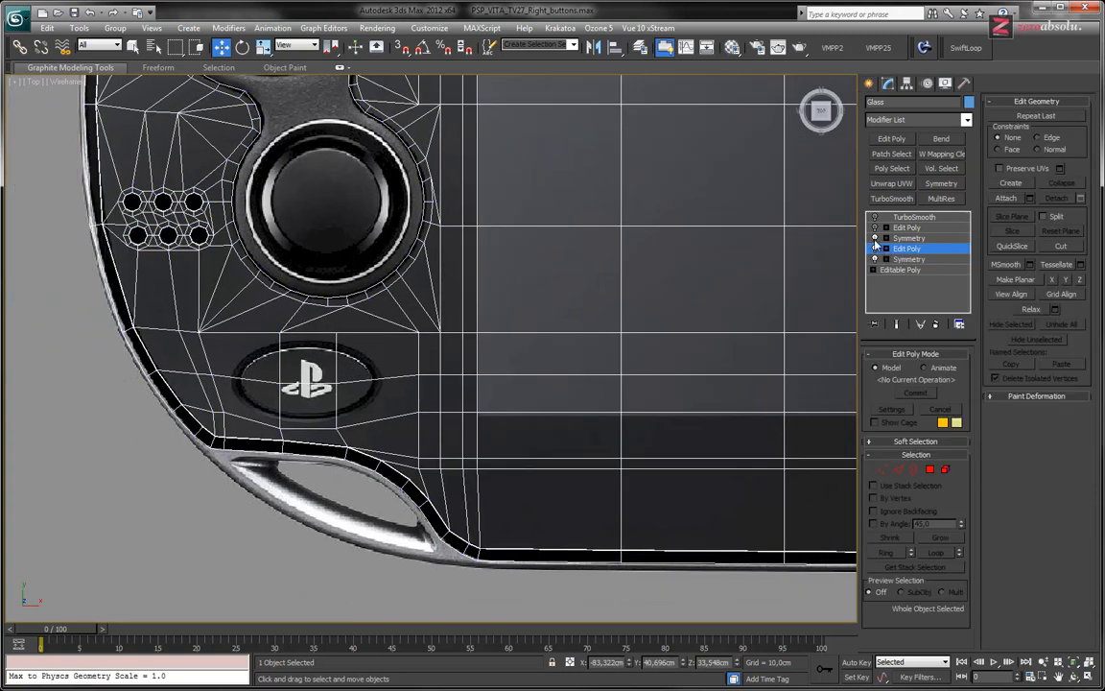
left_click(880, 238)
left_click(881, 227)
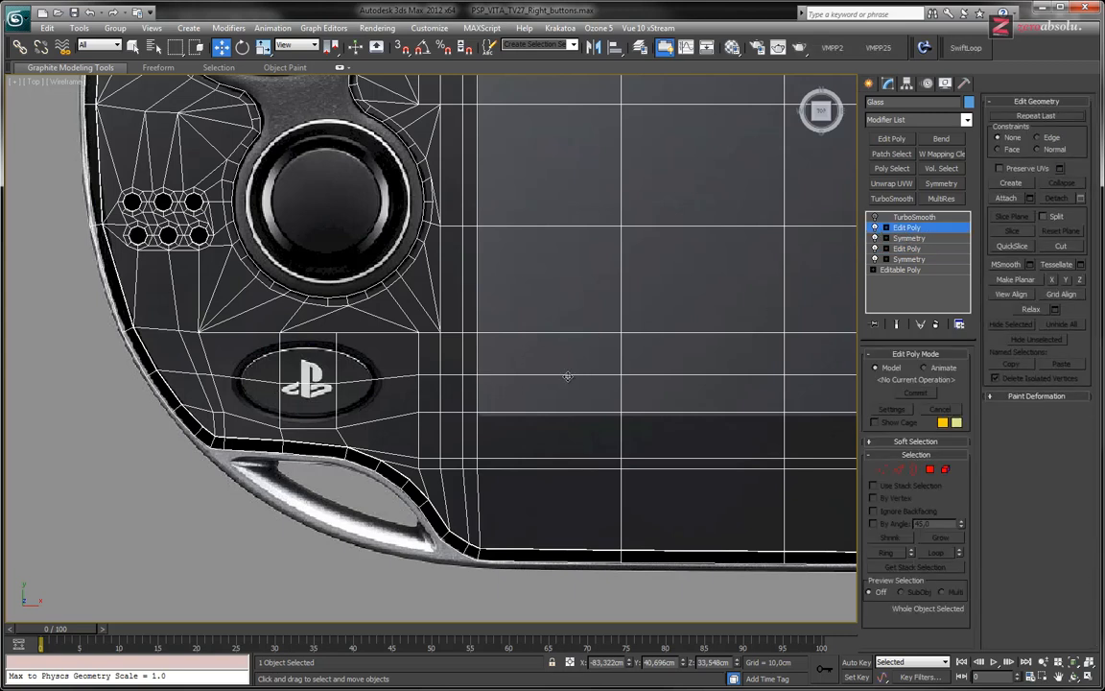
Draw a circle spline centred on the PS logo with a radius of about 12.3 cm, spanning the oval's width
middle_click_drag(538, 381, 452, 402)
scroll(523, 396, "down", 5)
middle_click_drag(548, 395, 446, 328)
scroll(316, 340, "up", 5)
middle_click_drag(316, 340, 331, 353)
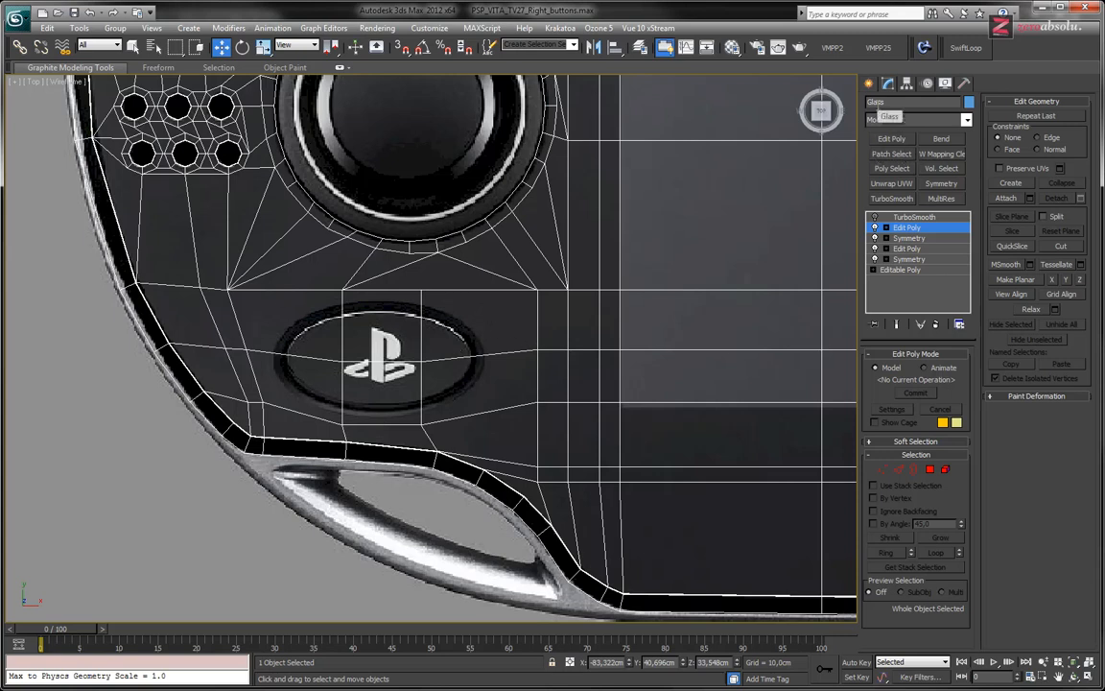
left_click(870, 85)
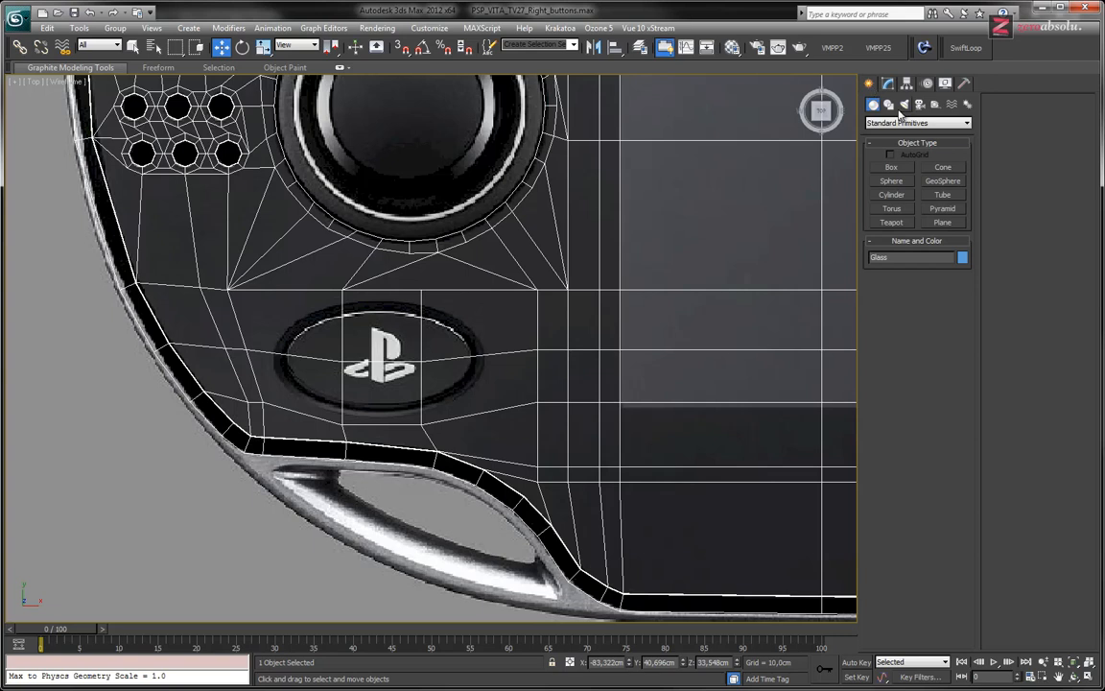
left_click(888, 105)
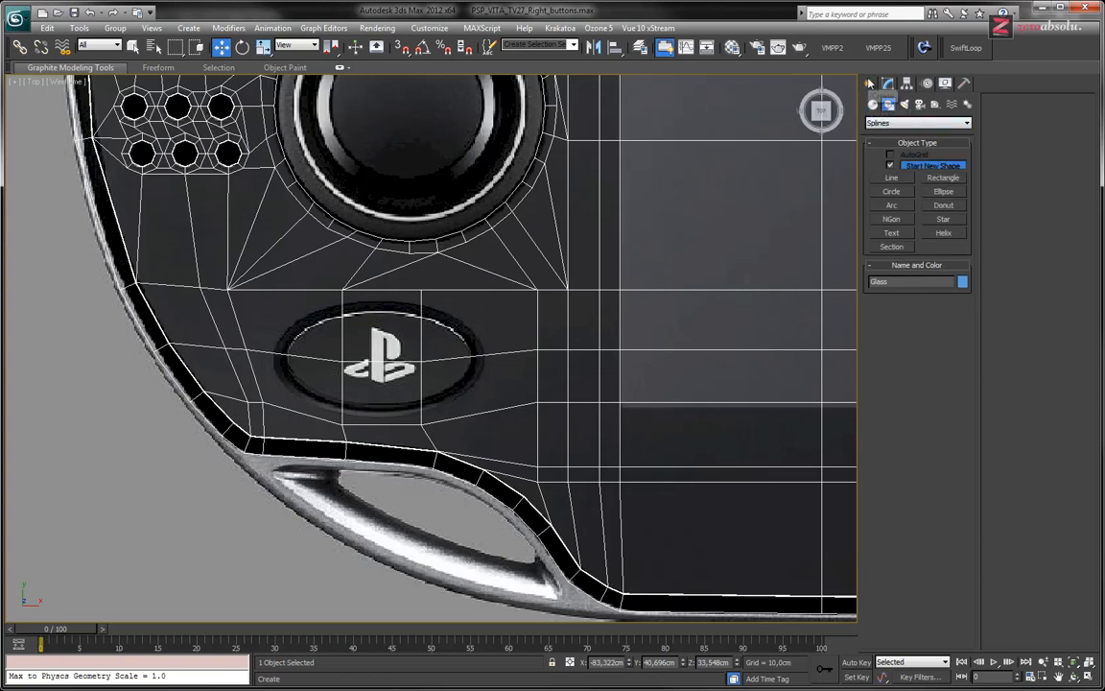
left_click(892, 191)
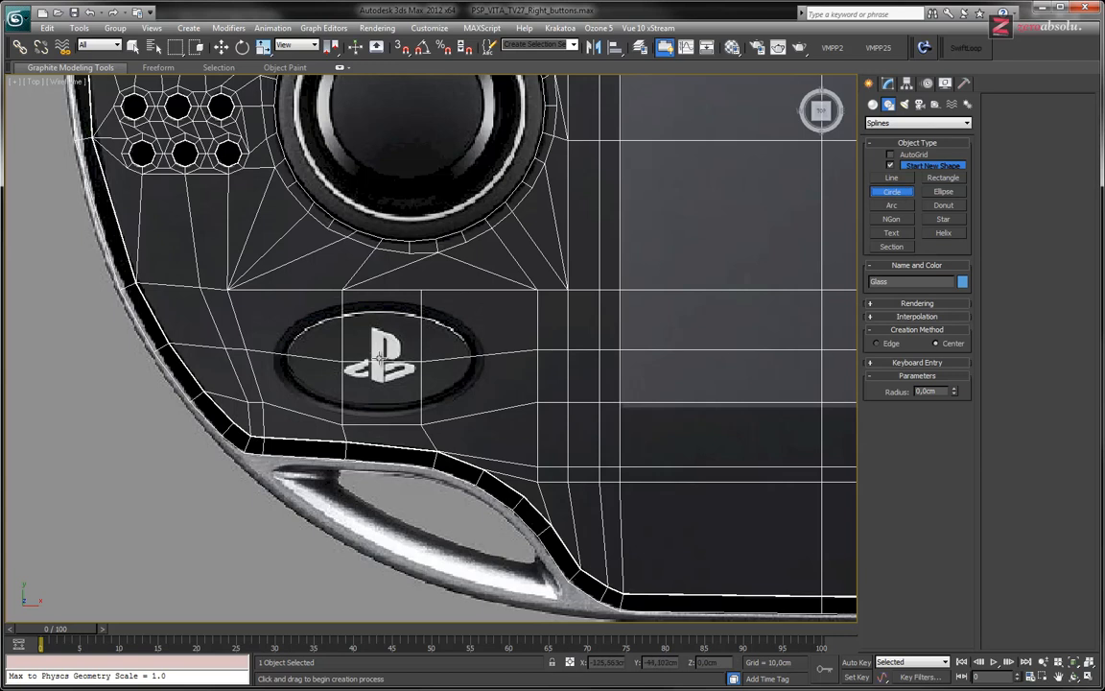
left_click_drag(380, 357, 486, 358)
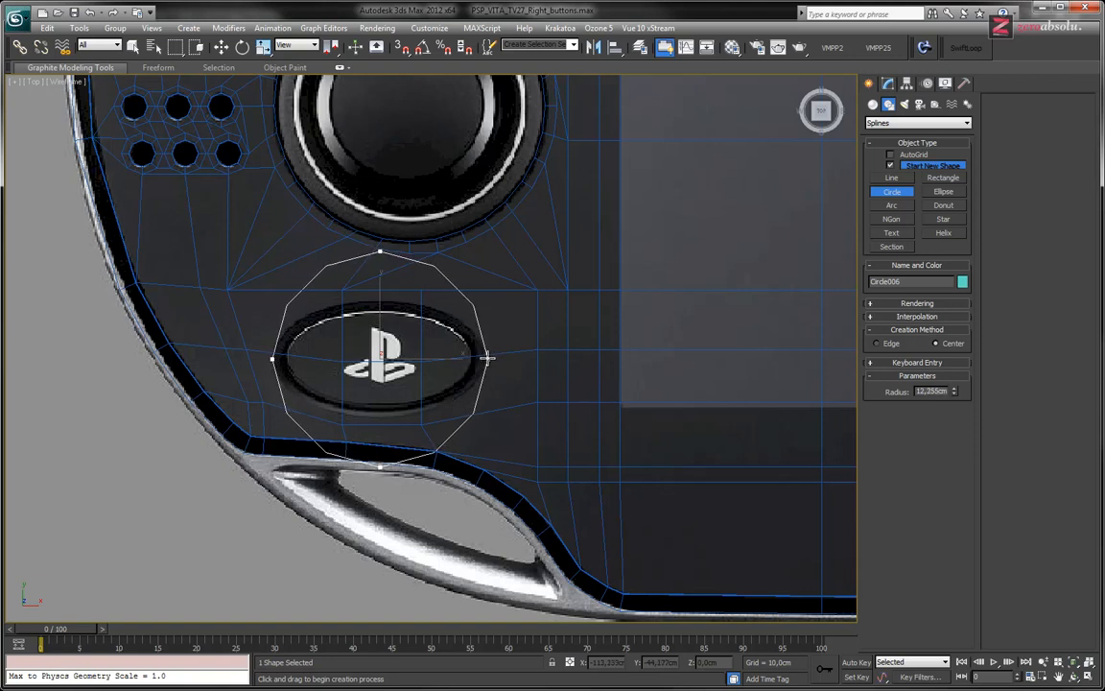
left_click_drag(487, 357, 488, 358)
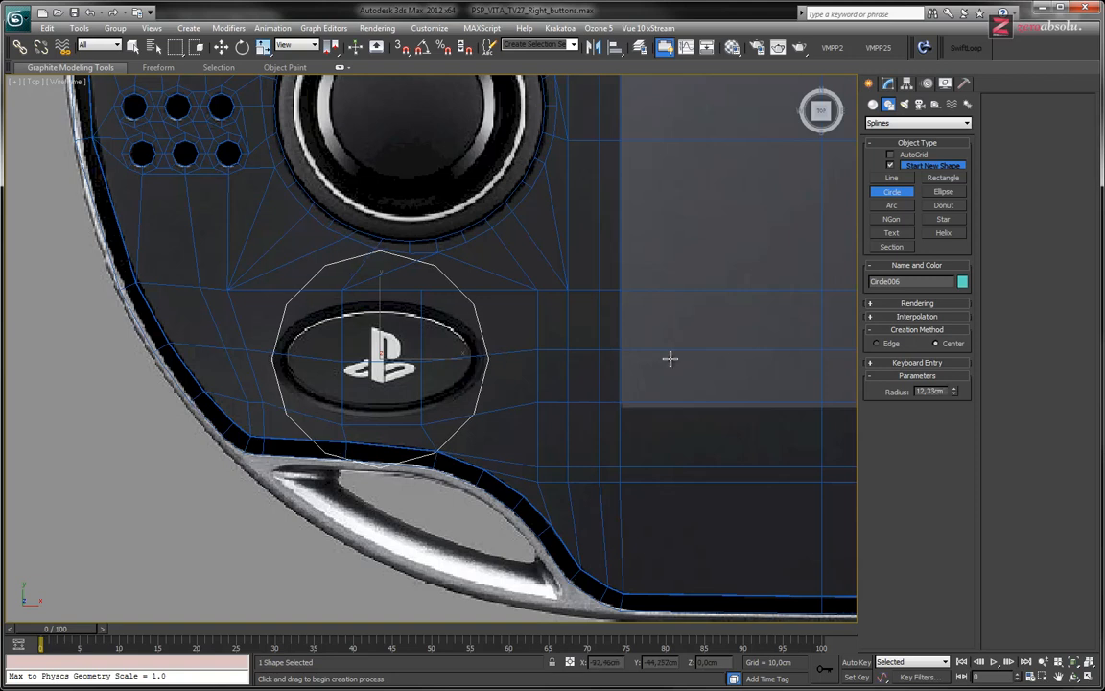
Nudge the circle onto the button's centre and scale it along Y to about 55% to match the oval outline
key("w")
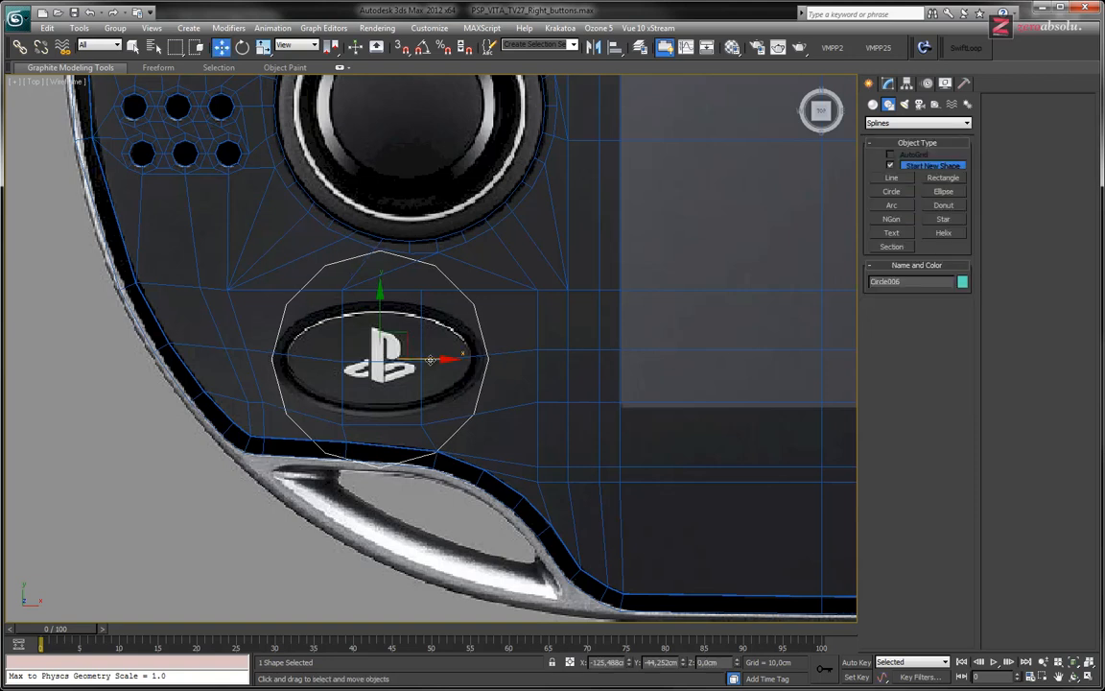
left_click_drag(431, 360, 431, 360)
key("r")
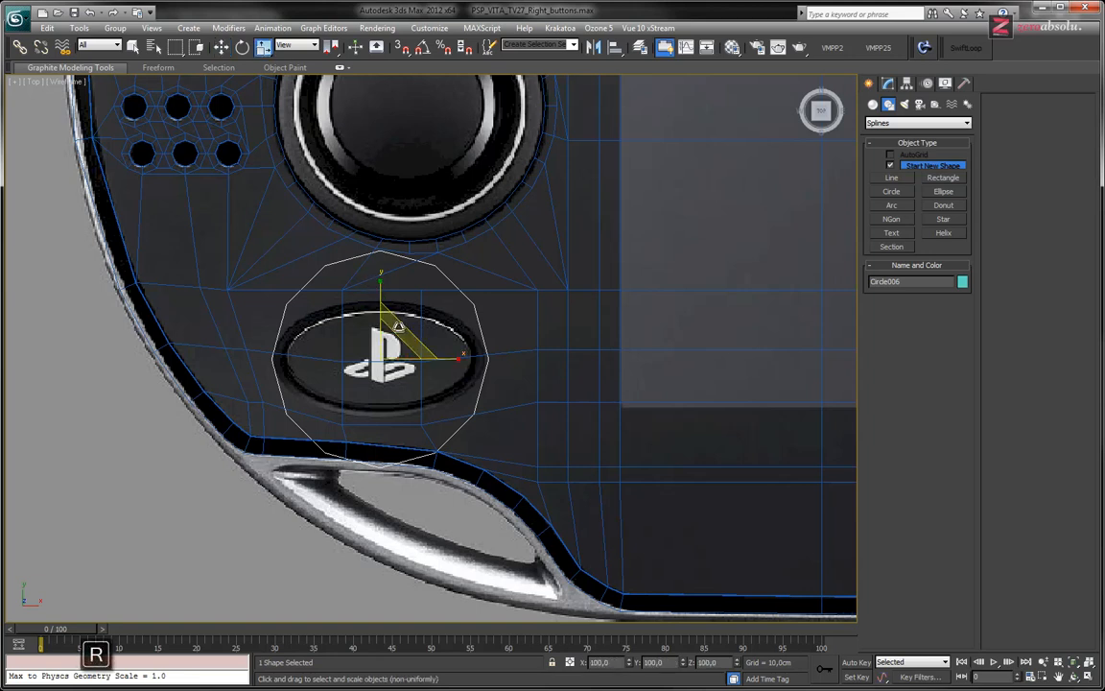
left_click_drag(382, 276, 382, 324)
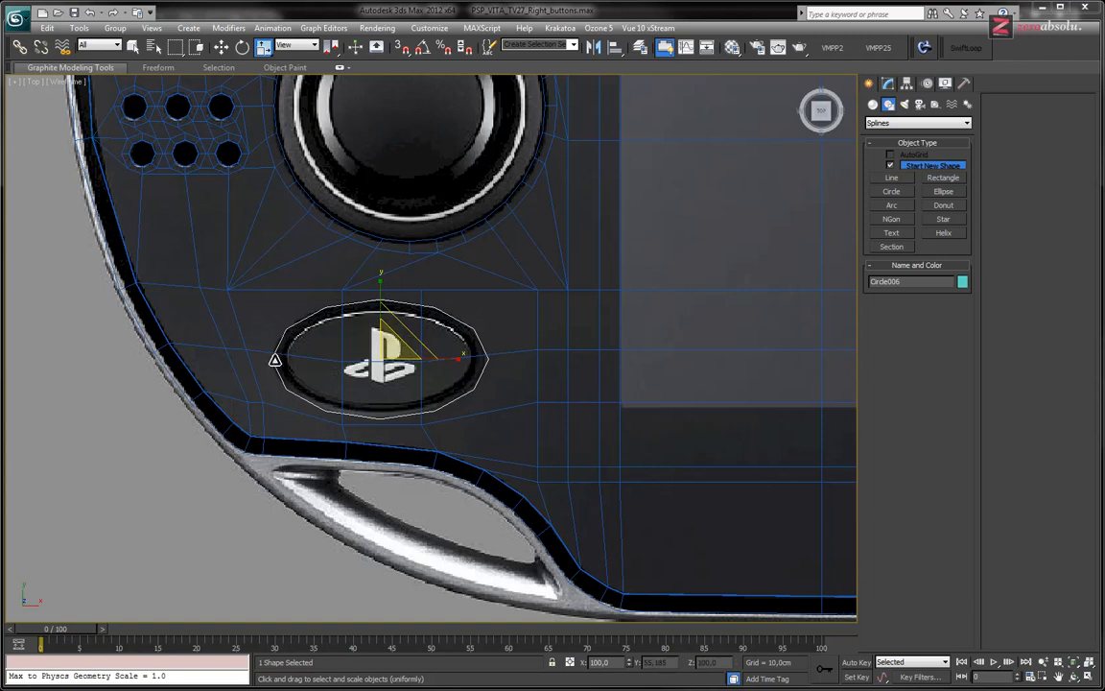
Set the circle's interpolation steps to 3
scroll(271, 349, "up", 4)
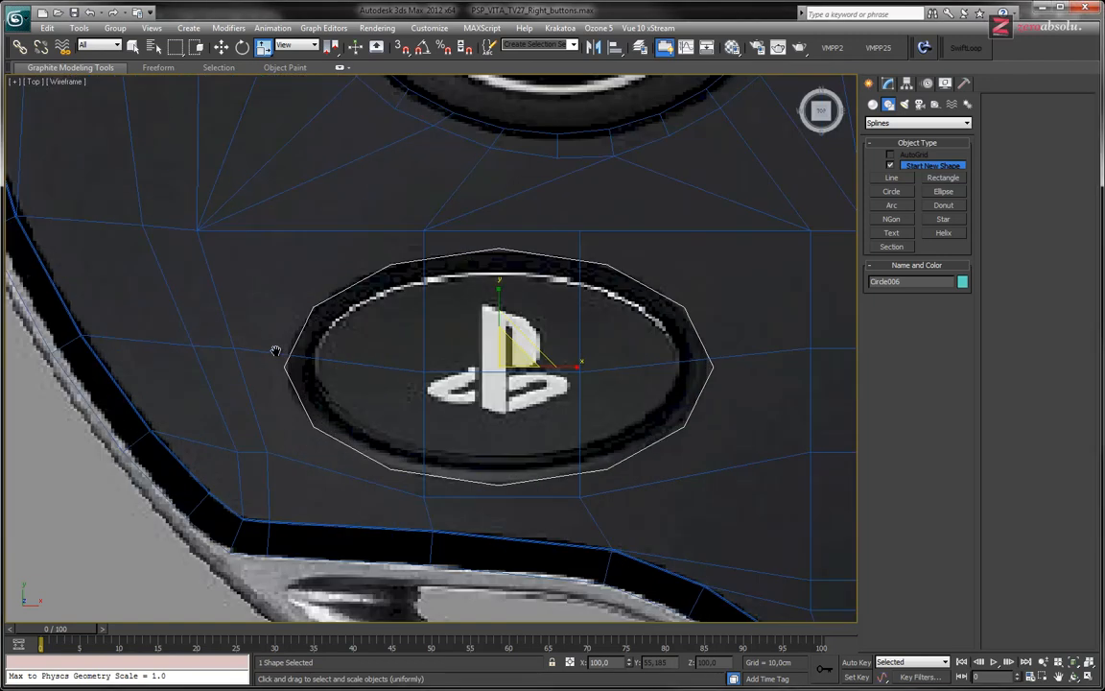
right_click(274, 356)
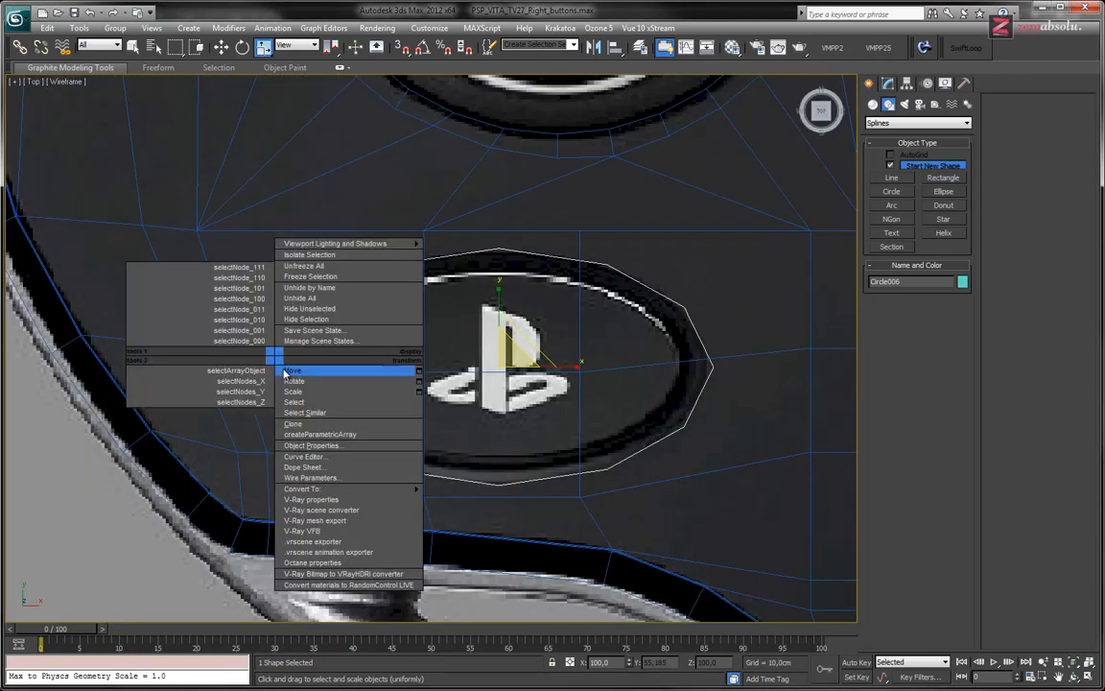
left_click(888, 83)
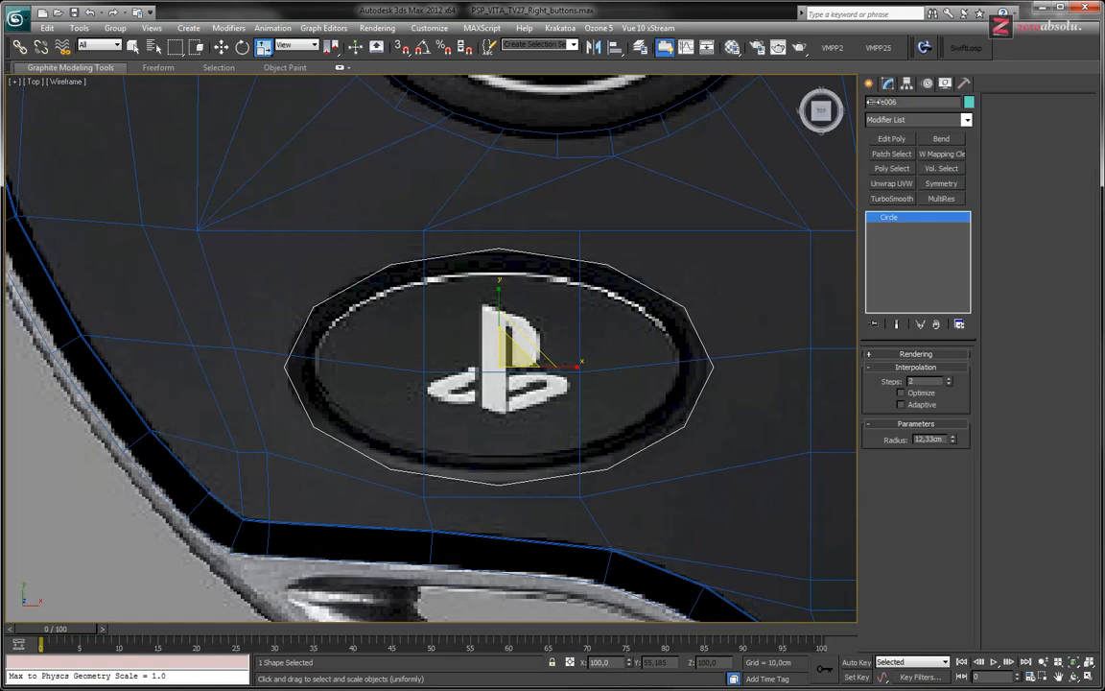
key("w")
key("w")
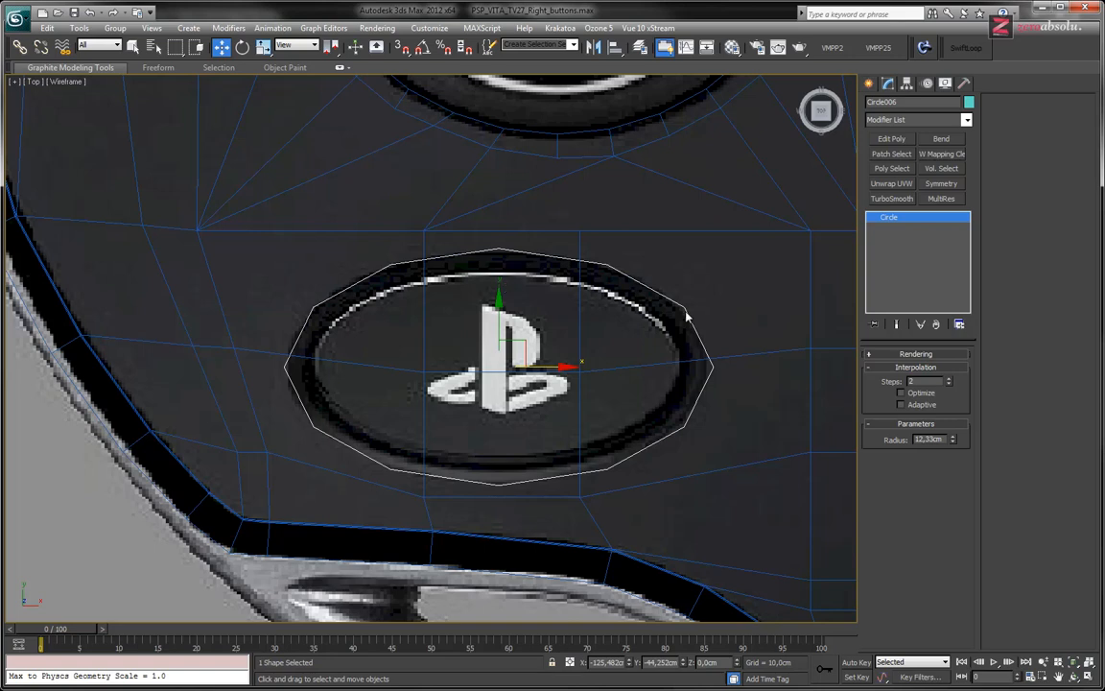
left_click(950, 381)
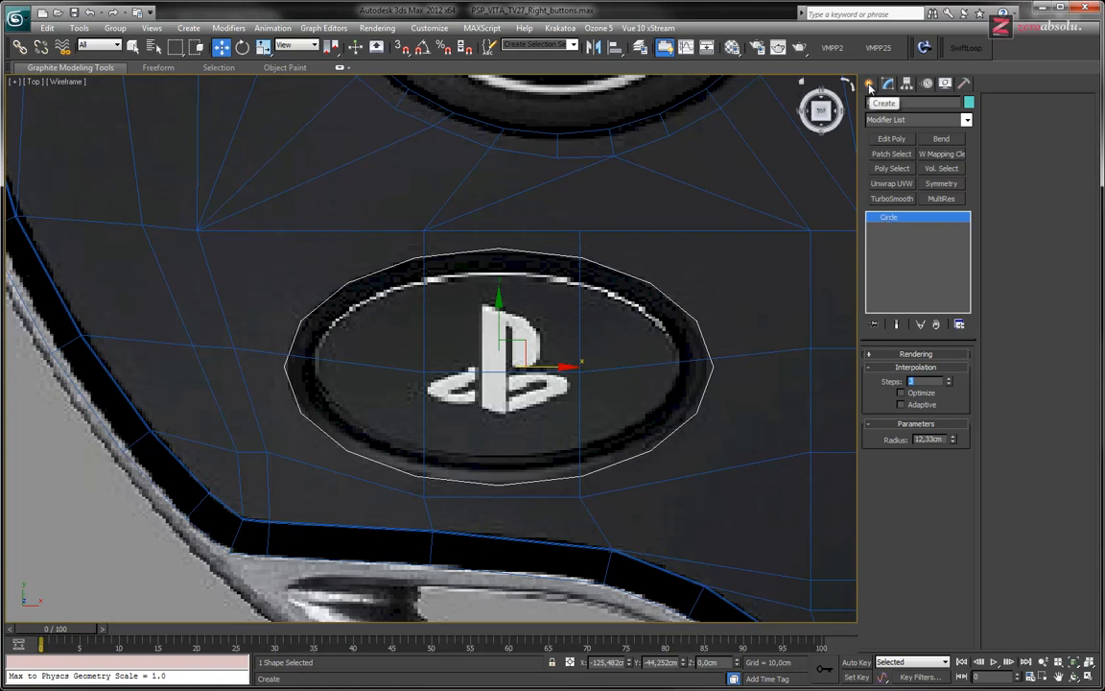
left_click(869, 84)
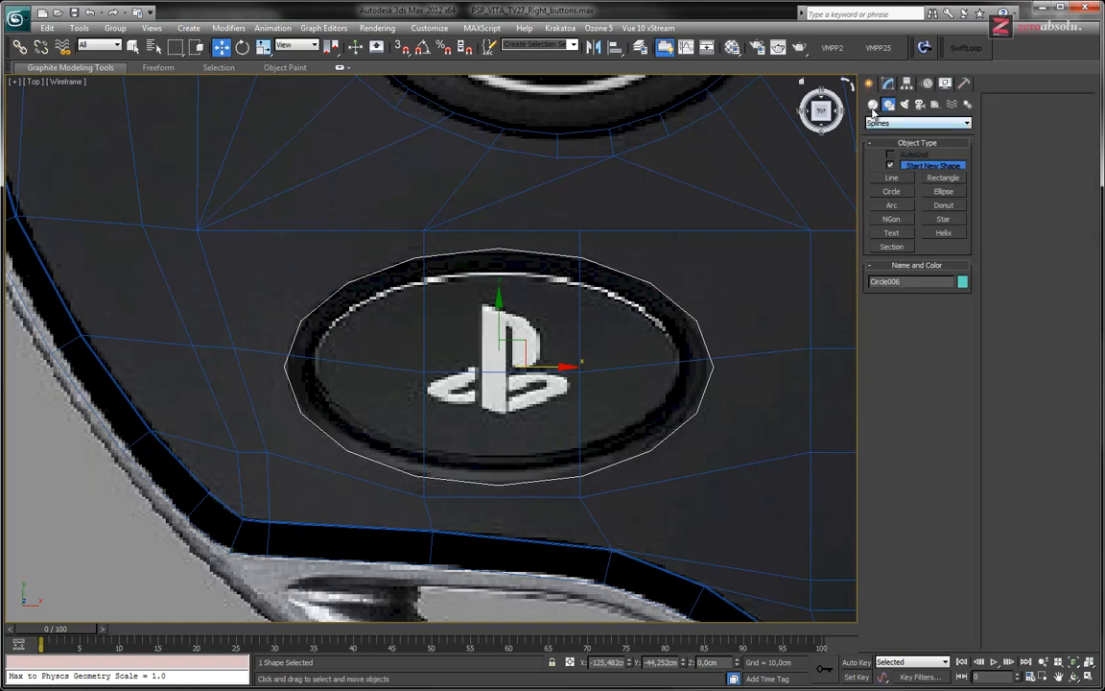
left_click(872, 104)
left_click(897, 122)
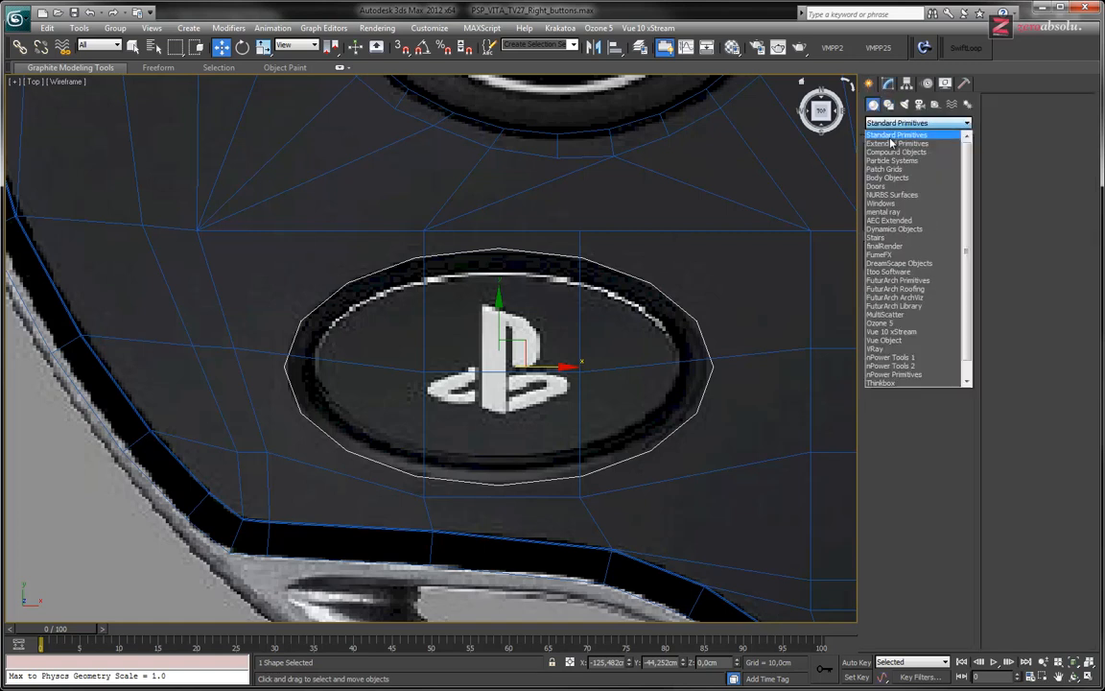
left_click(897, 152)
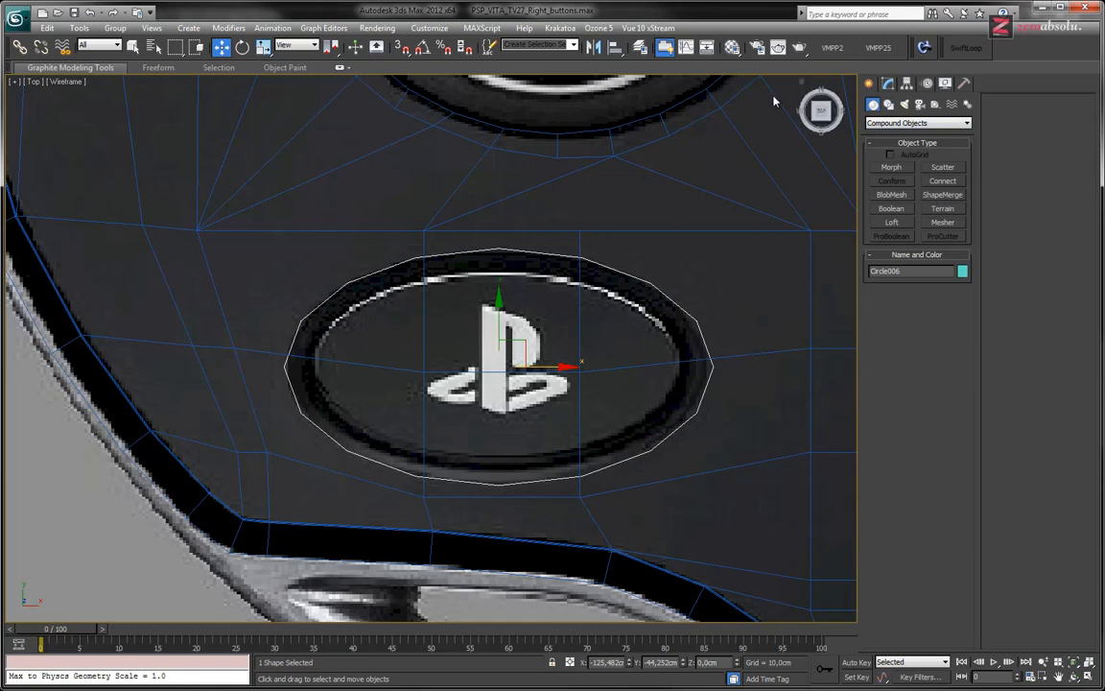
left_click(889, 105)
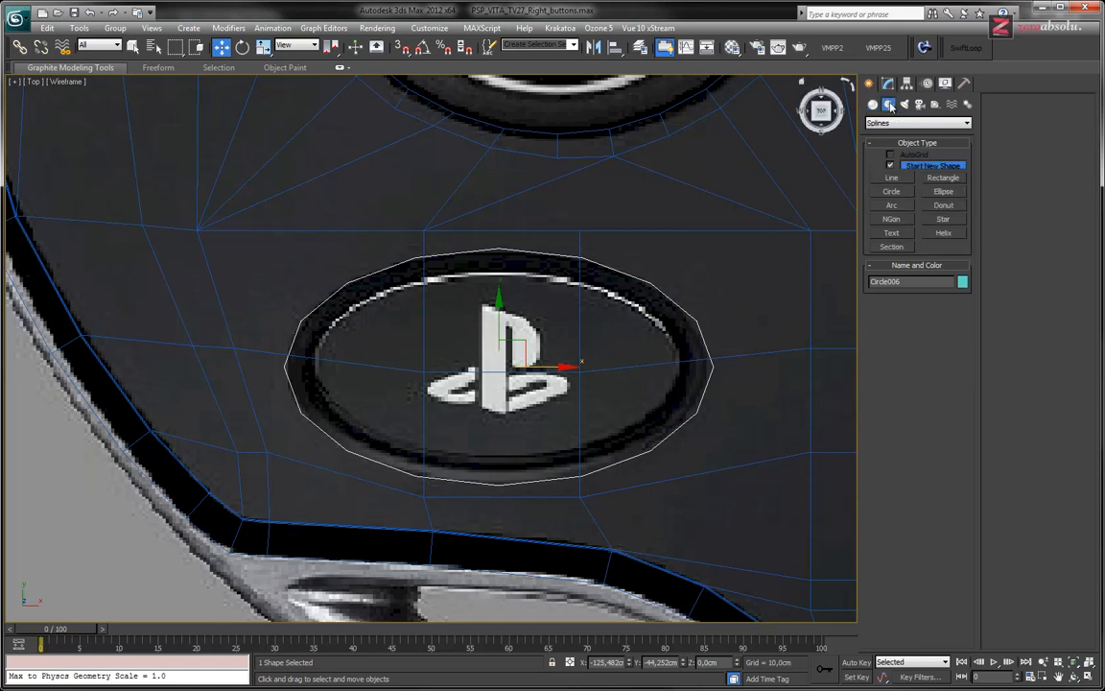
left_click(887, 84)
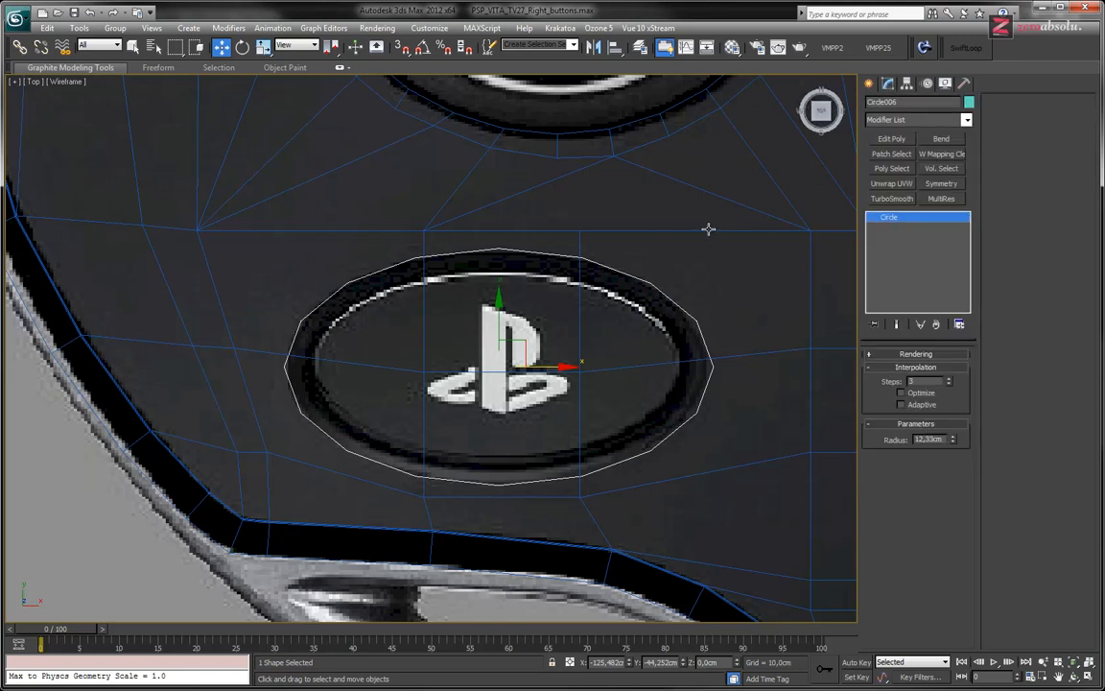
Select the Glass mesh and enter polygon editing in its upper Edit Poly
left_click(638, 207)
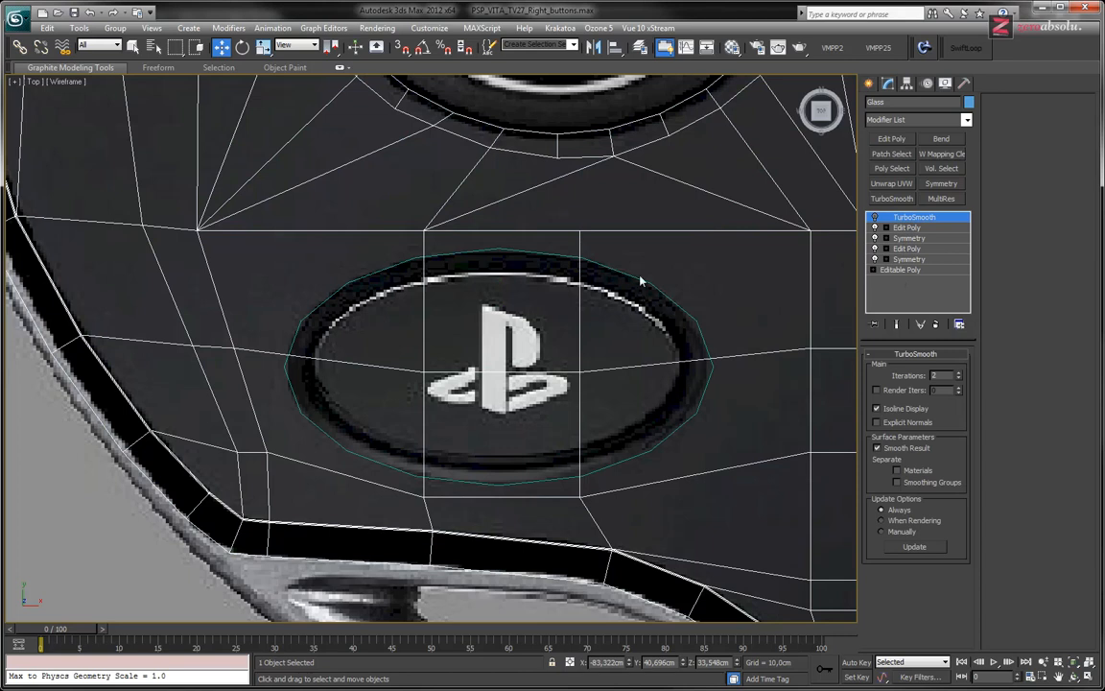
left_click(907, 228)
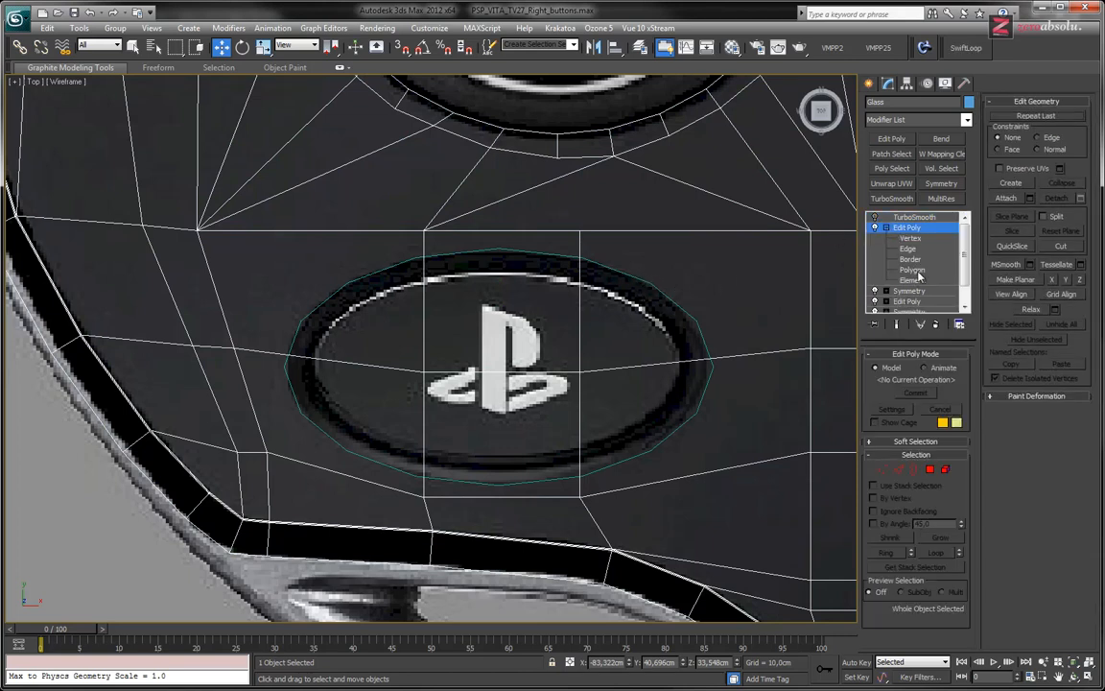
left_click(915, 271)
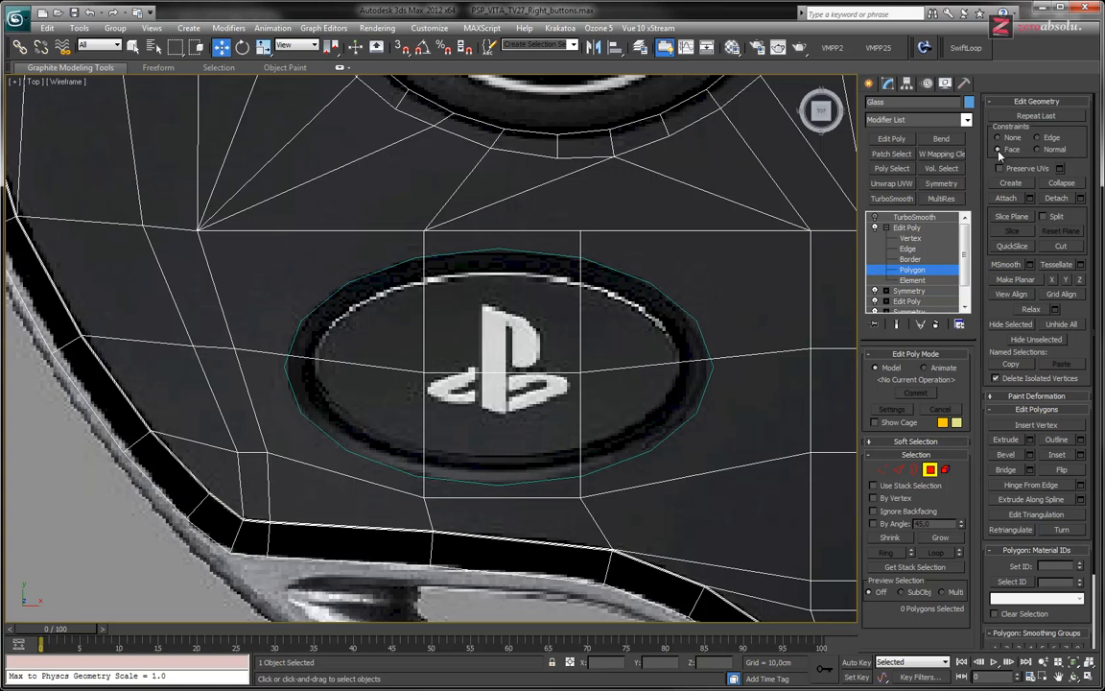
Turn on 3D snapping and set it to snap to vertices only
right_click(404, 51)
left_click_drag(527, 262, 154, 160)
left_click(119, 249)
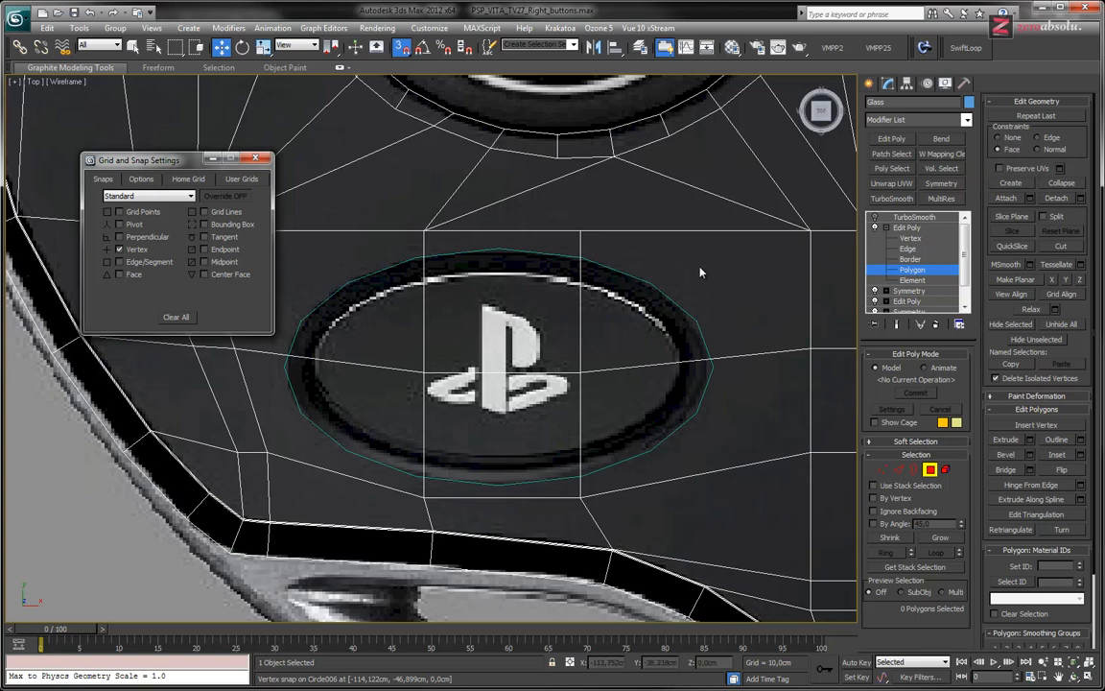
left_click(1063, 249)
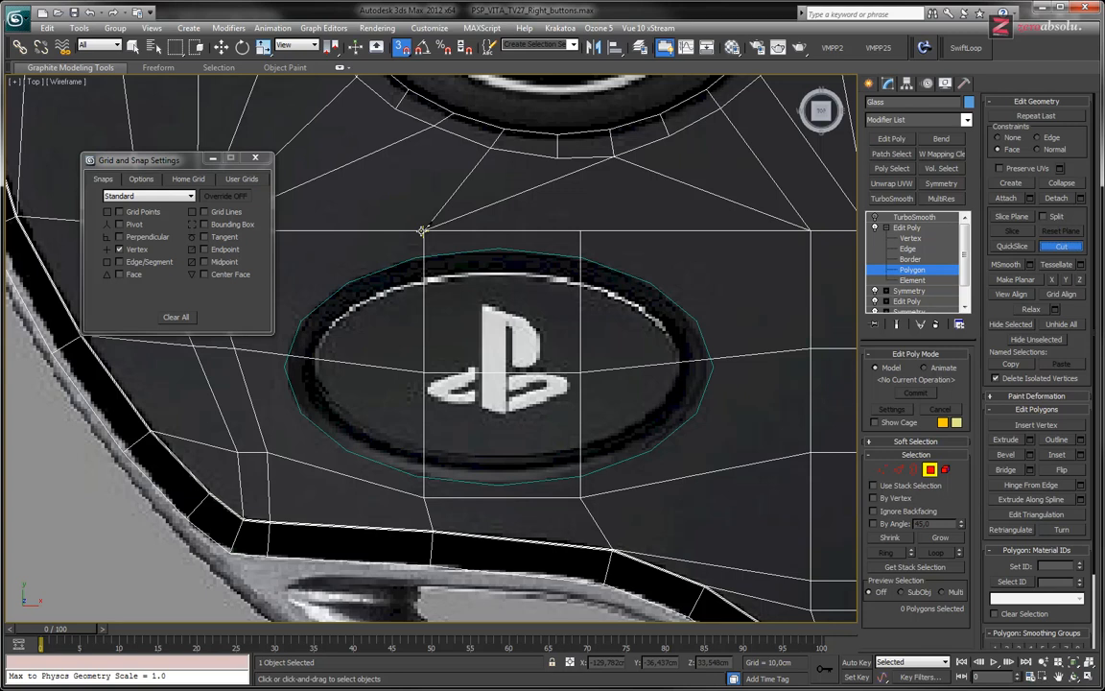
right_click(462, 240)
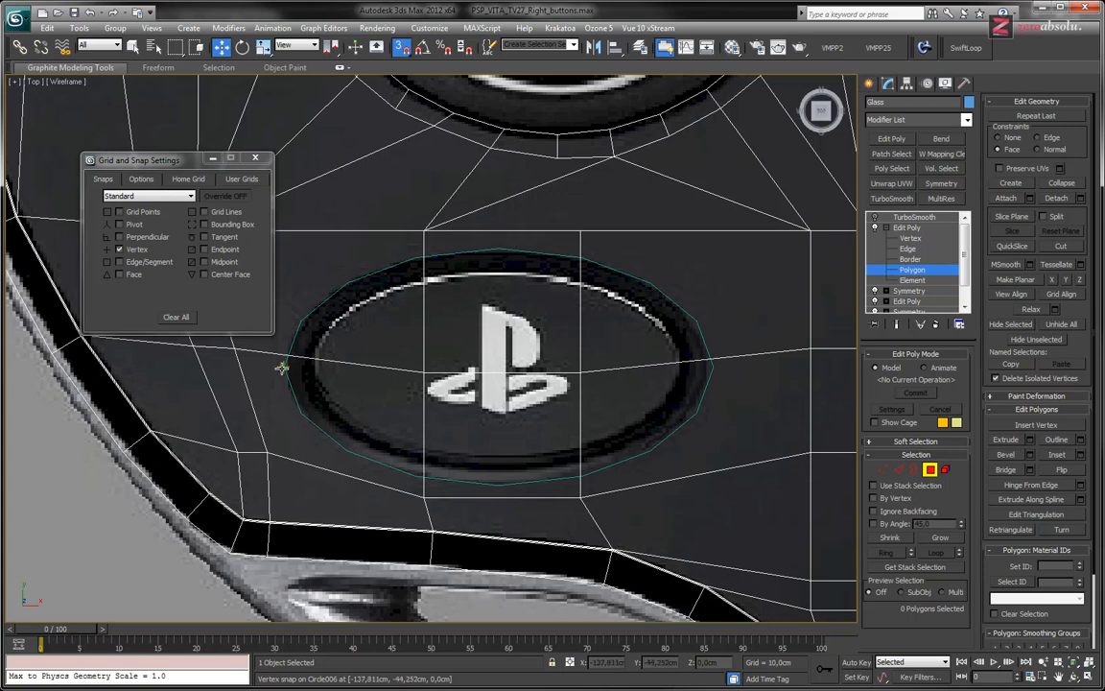
right_click(531, 259)
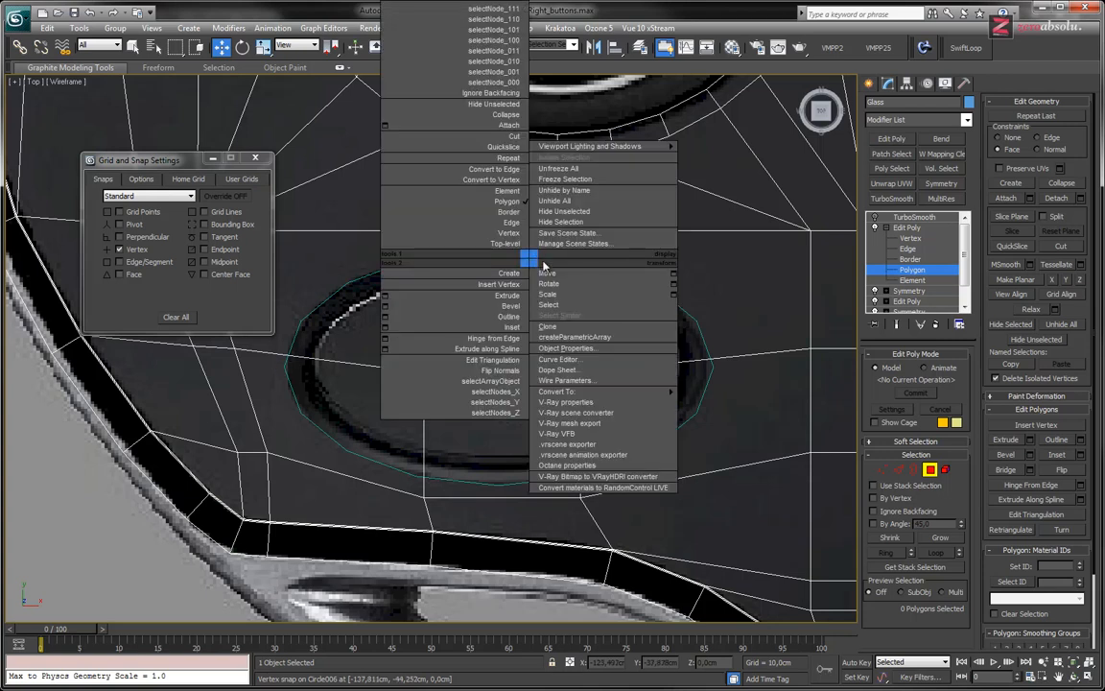
left_click(543, 261)
left_click(533, 256)
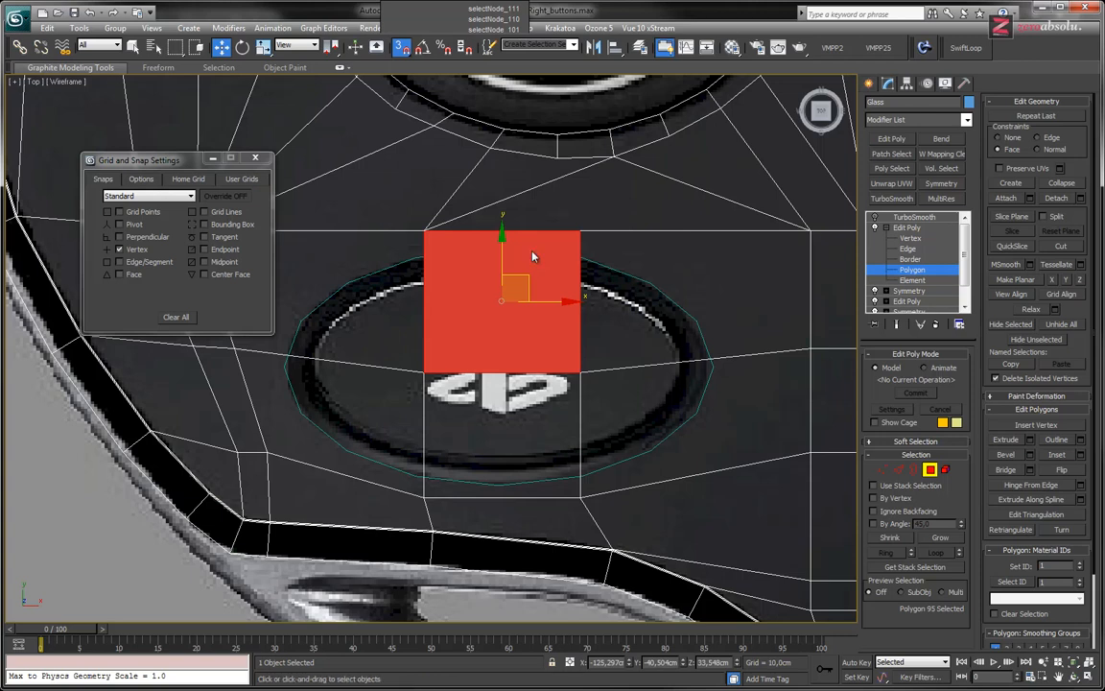
left_click(942, 271)
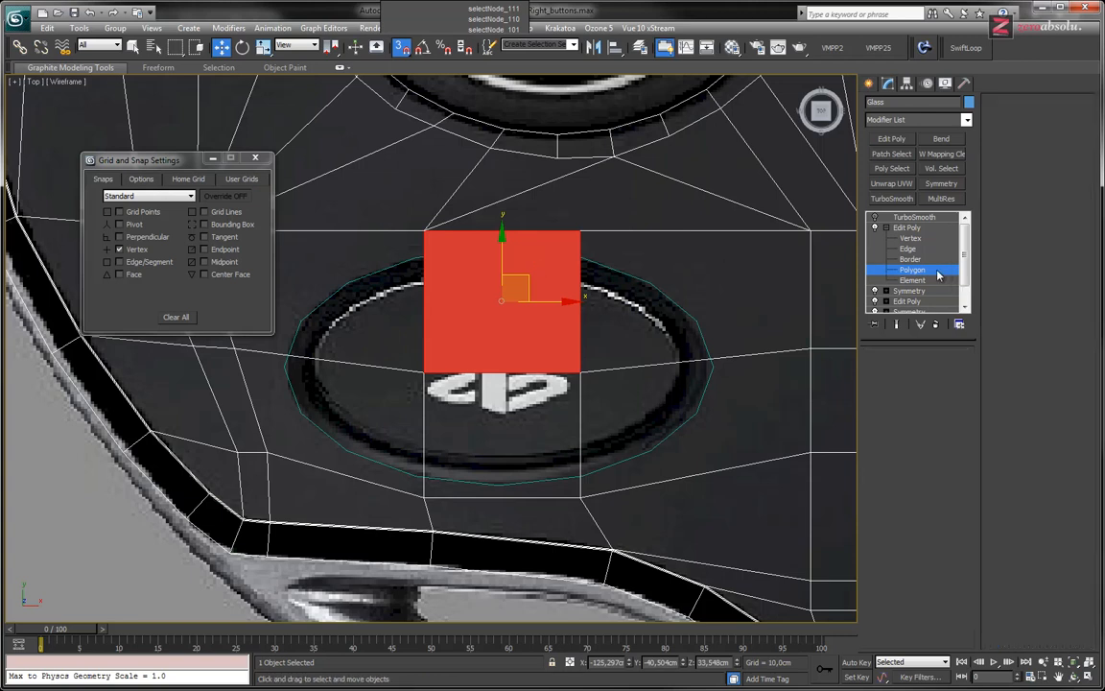
Try 2 interpolation steps on the oval spline, restore 3 and return to polygon editing on the Glass mesh
left_click(628, 278)
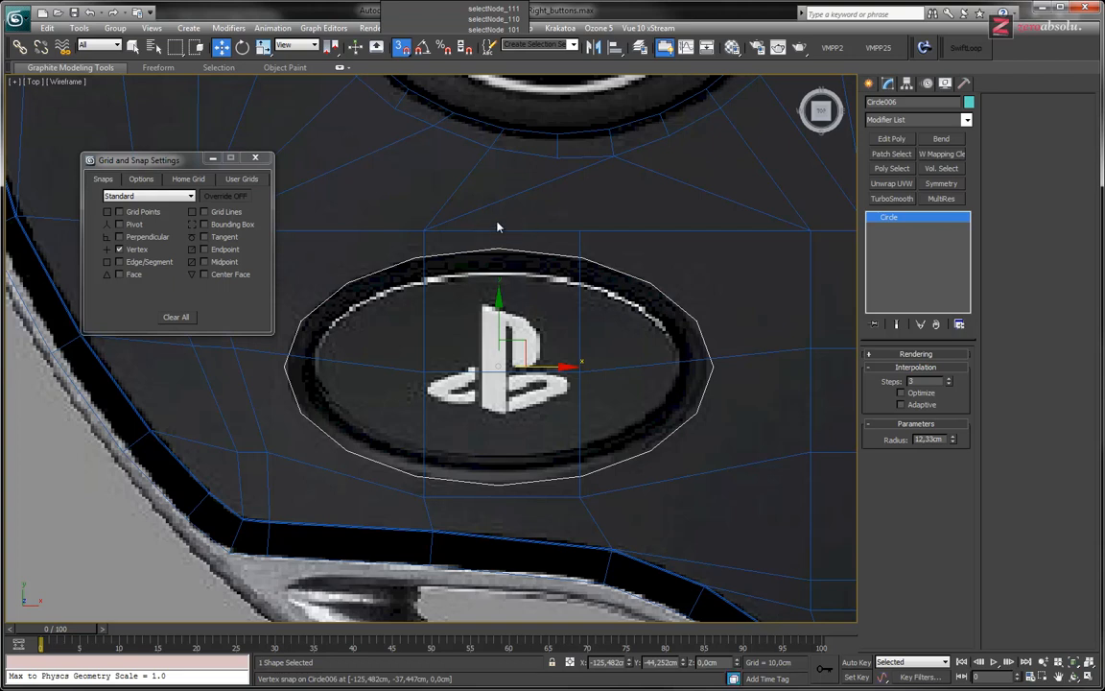
left_click(949, 385)
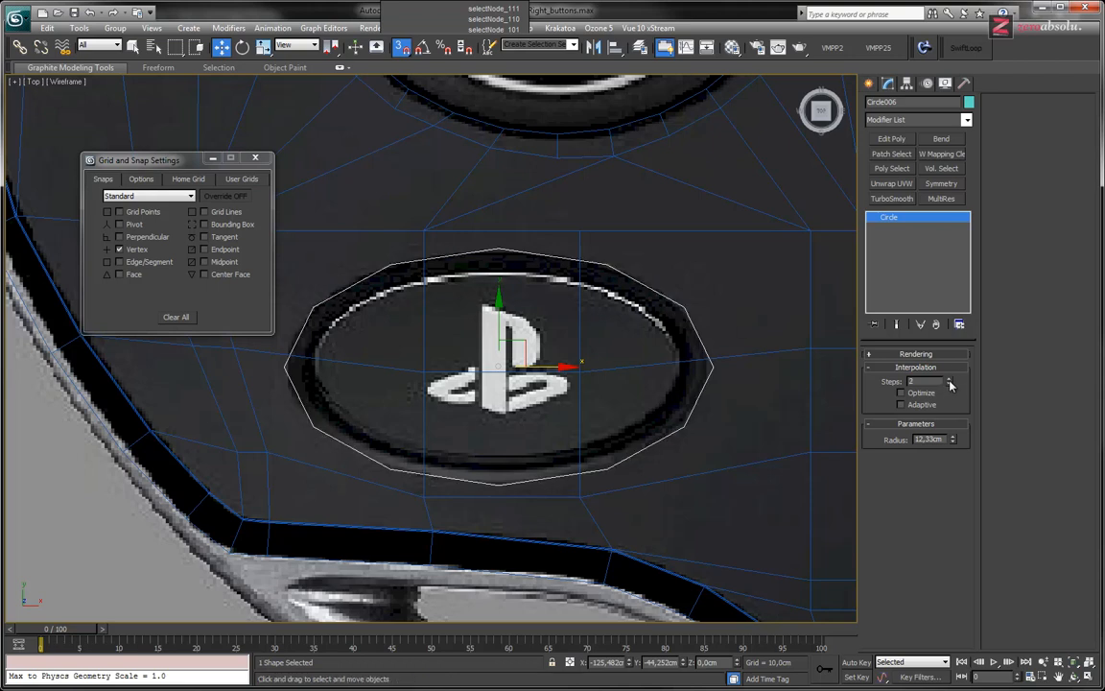
left_click(948, 380)
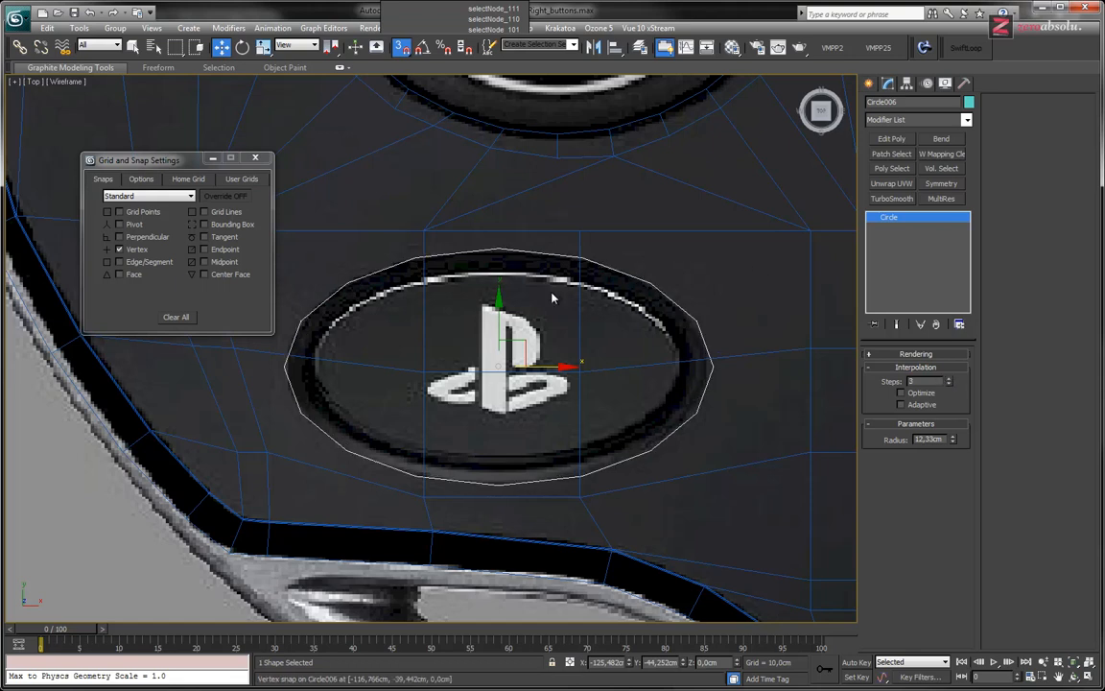
left_click(647, 230)
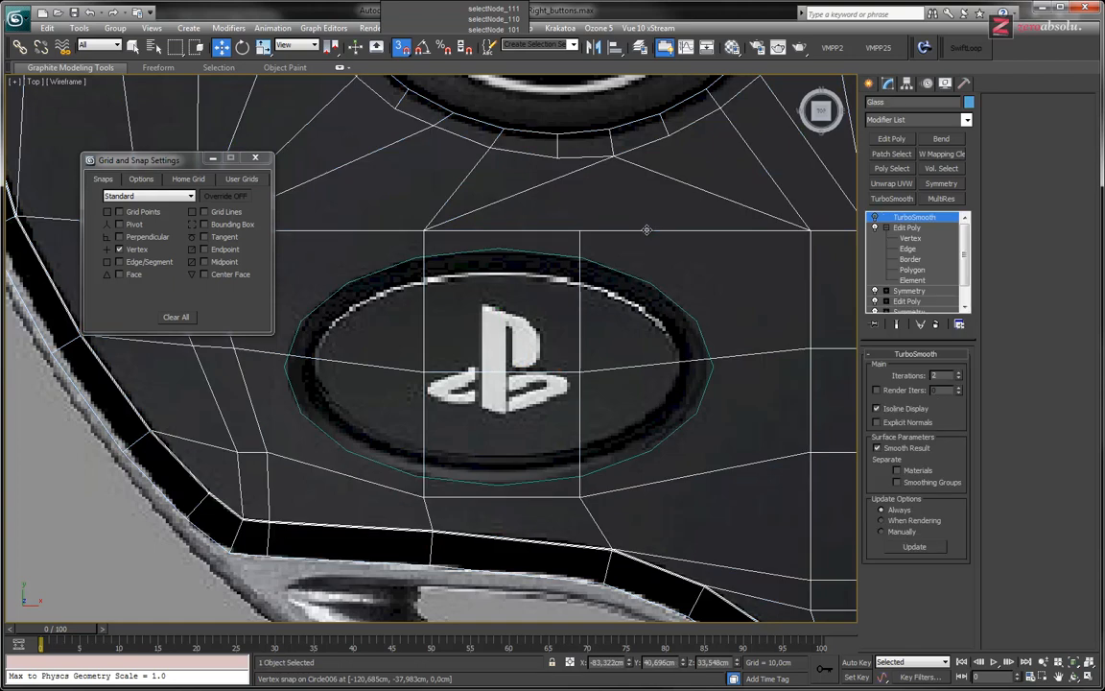
left_click(906, 271)
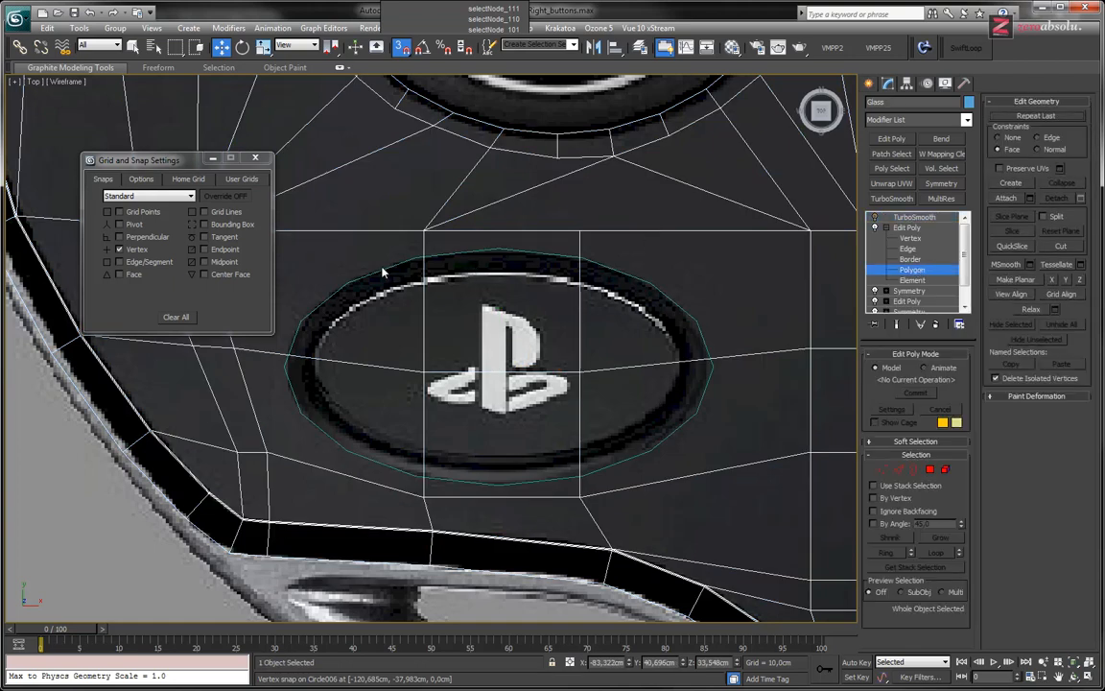
left_click(469, 239)
left_click(1061, 246)
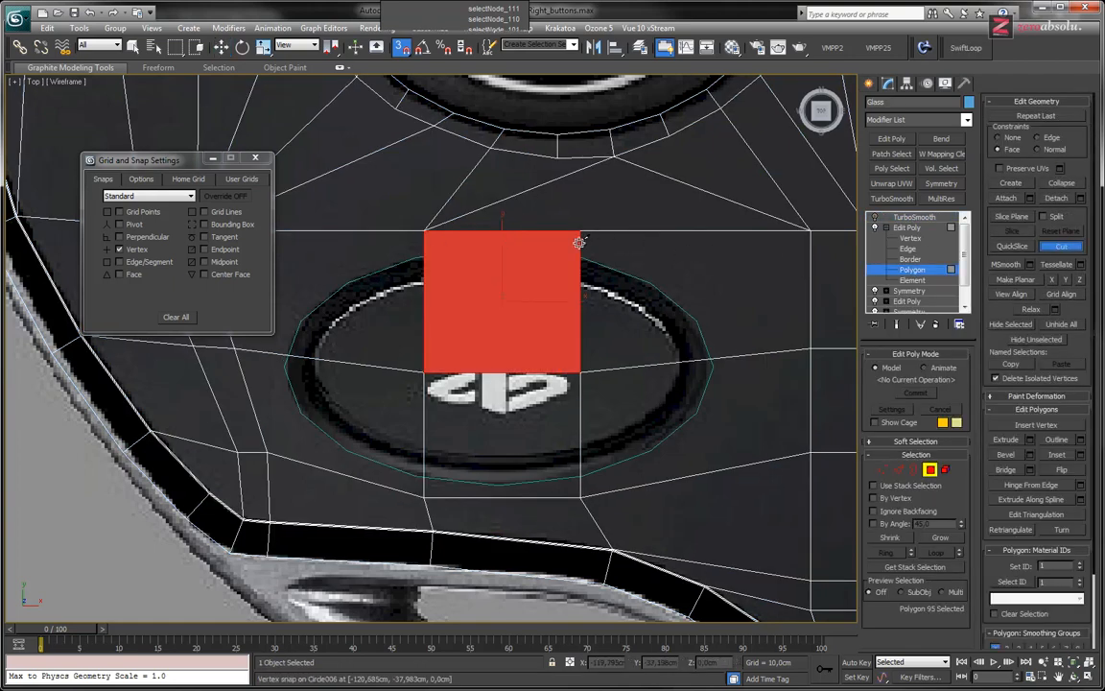
right_click(587, 200)
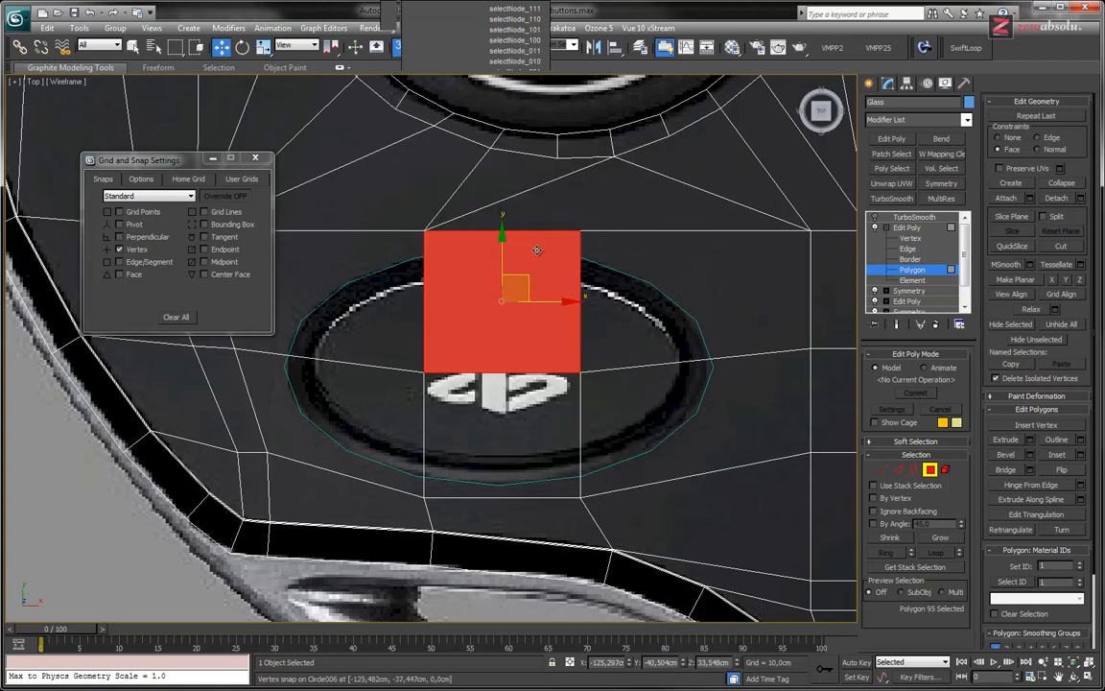
left_click(154, 542)
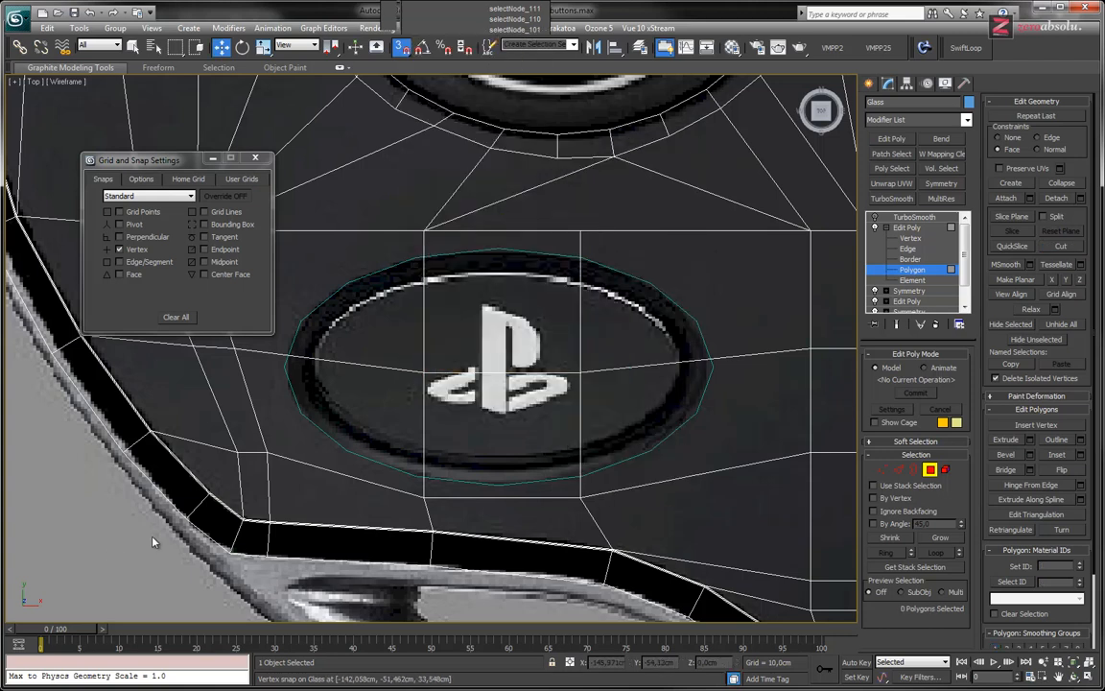
Cut the Glass mesh around the PS button, starting at the grid vertex above its upper-left side and snapping to the oval spline's points
left_click(1067, 248)
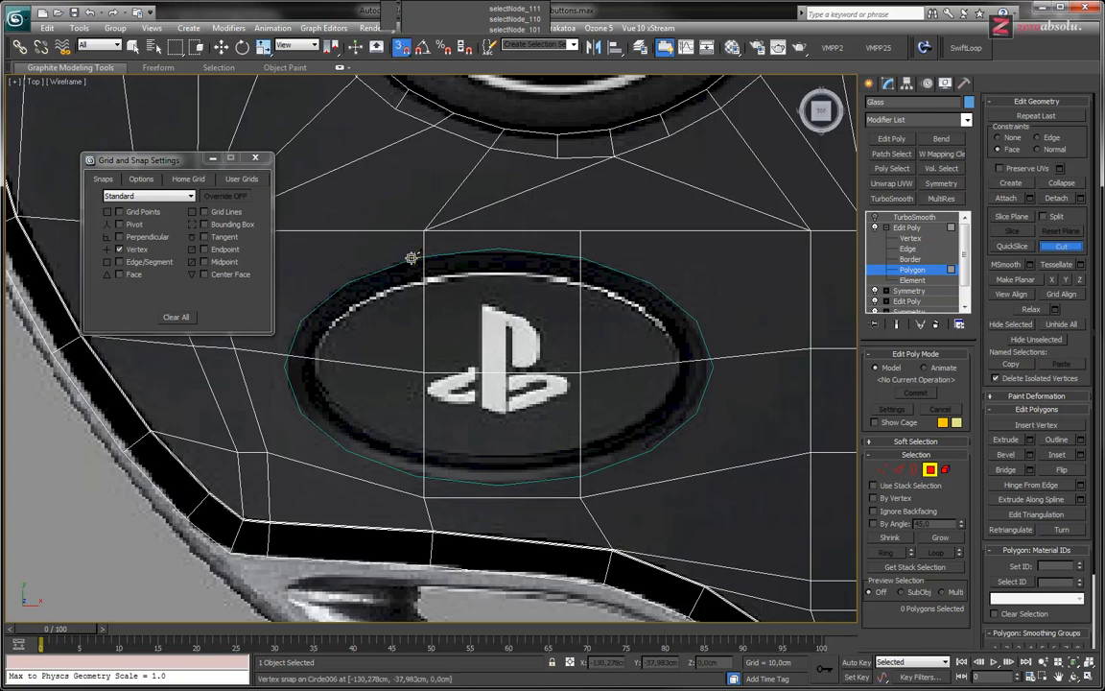
left_click(424, 231)
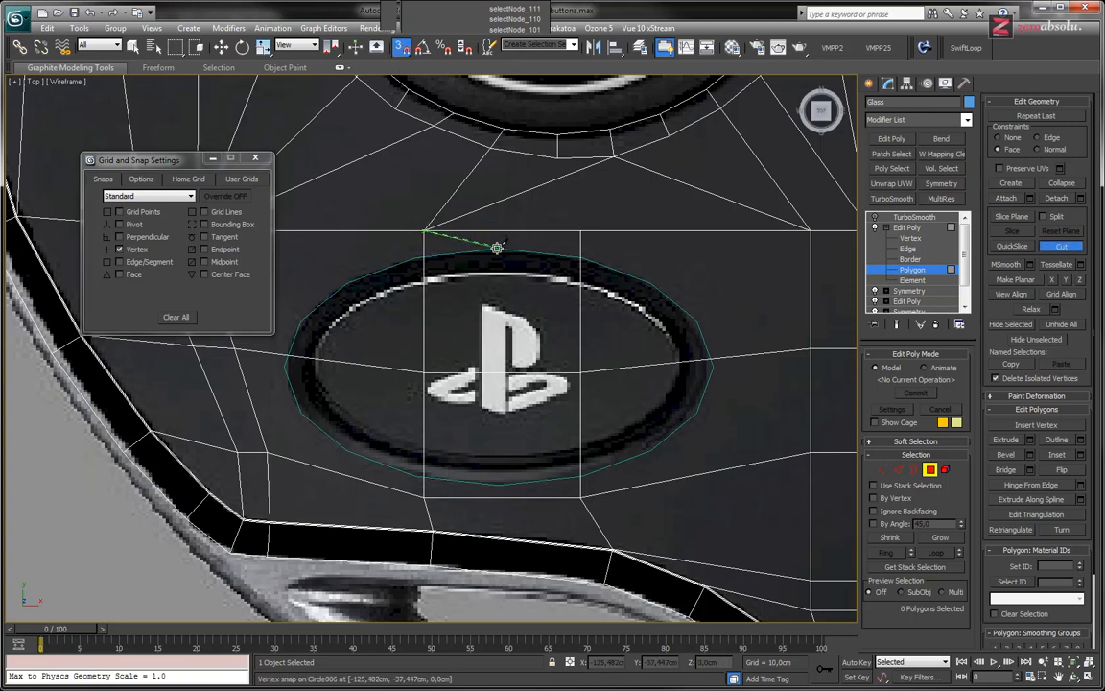
left_click(582, 257)
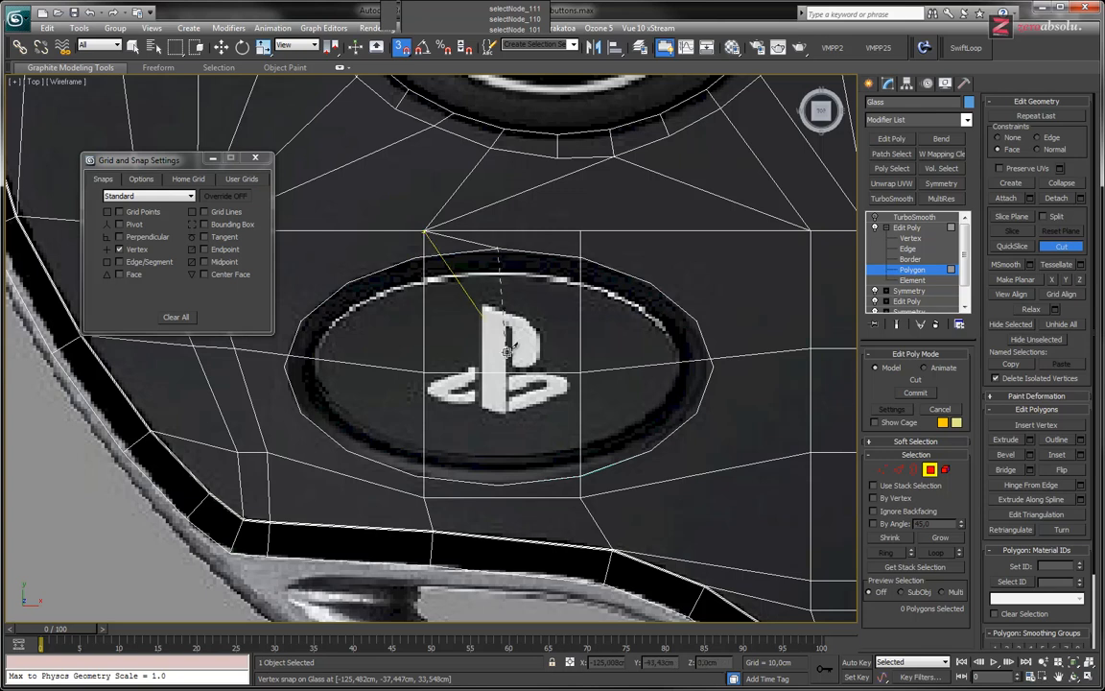
right_click(512, 284)
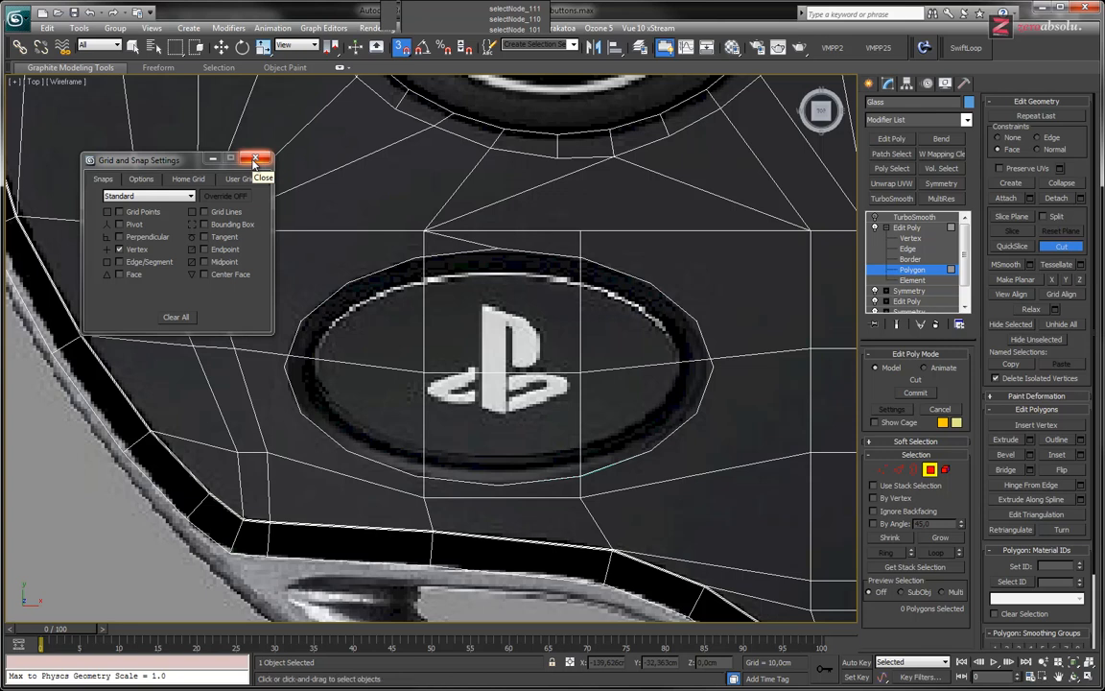
Turn off 3D snapping, close the snap settings and leave the Cut tool
left_click(402, 50)
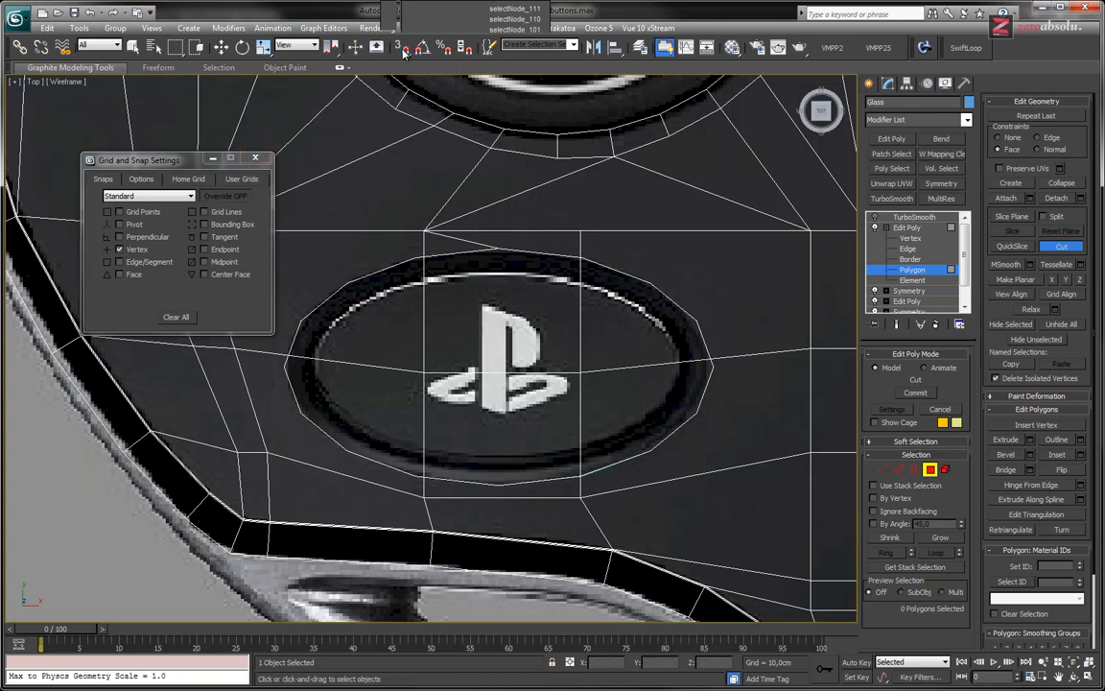
left_click(255, 157)
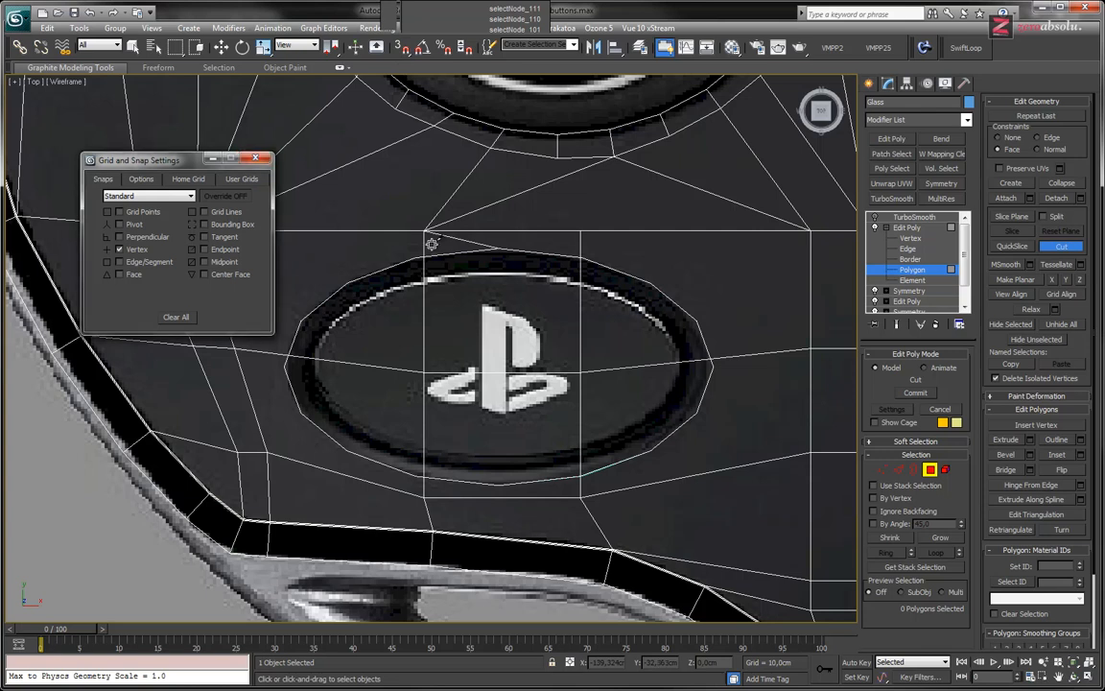
middle_click_drag(549, 287, 477, 285)
scroll(442, 311, "down", 4)
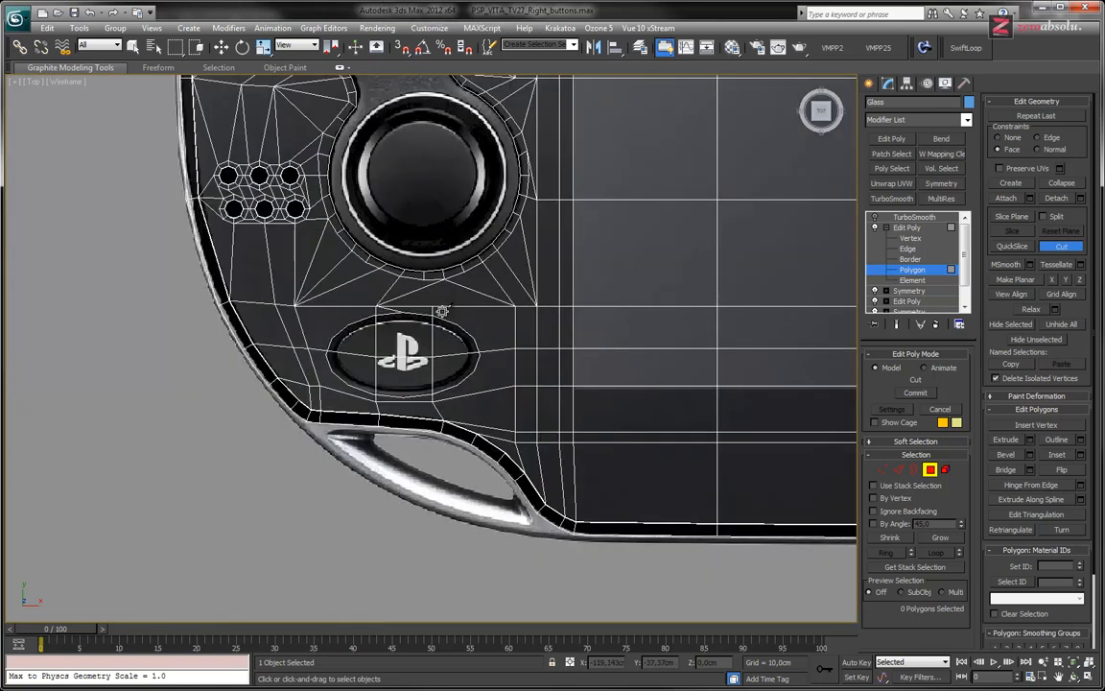
scroll(442, 311, "down", 2)
middle_click_drag(404, 338, 393, 366)
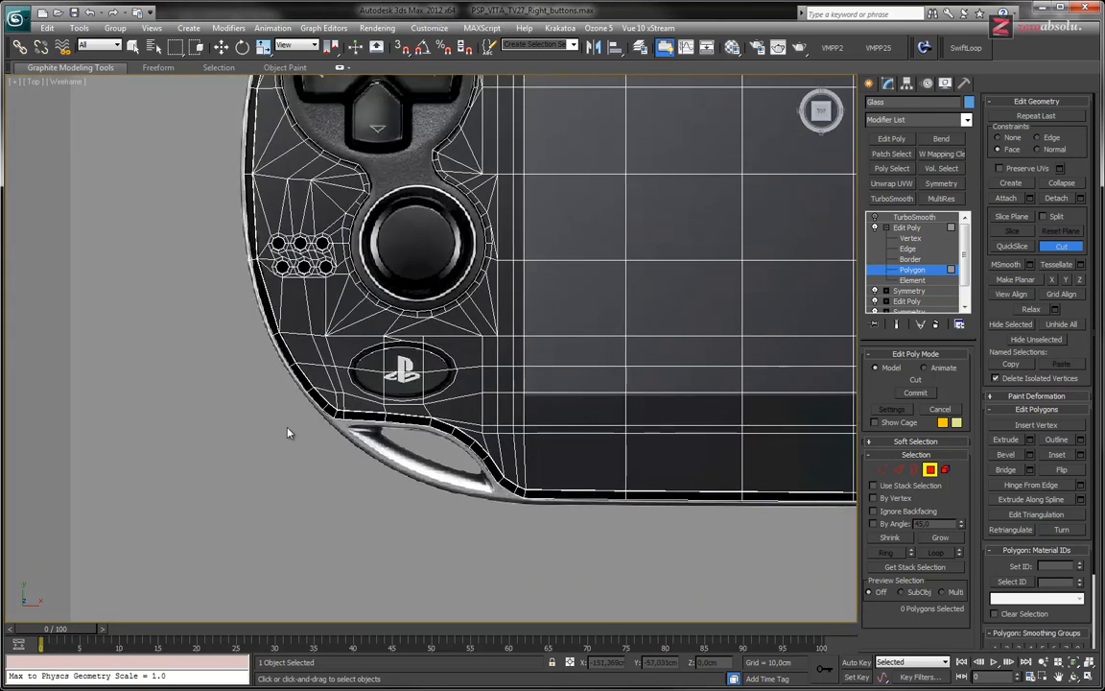
key("w")
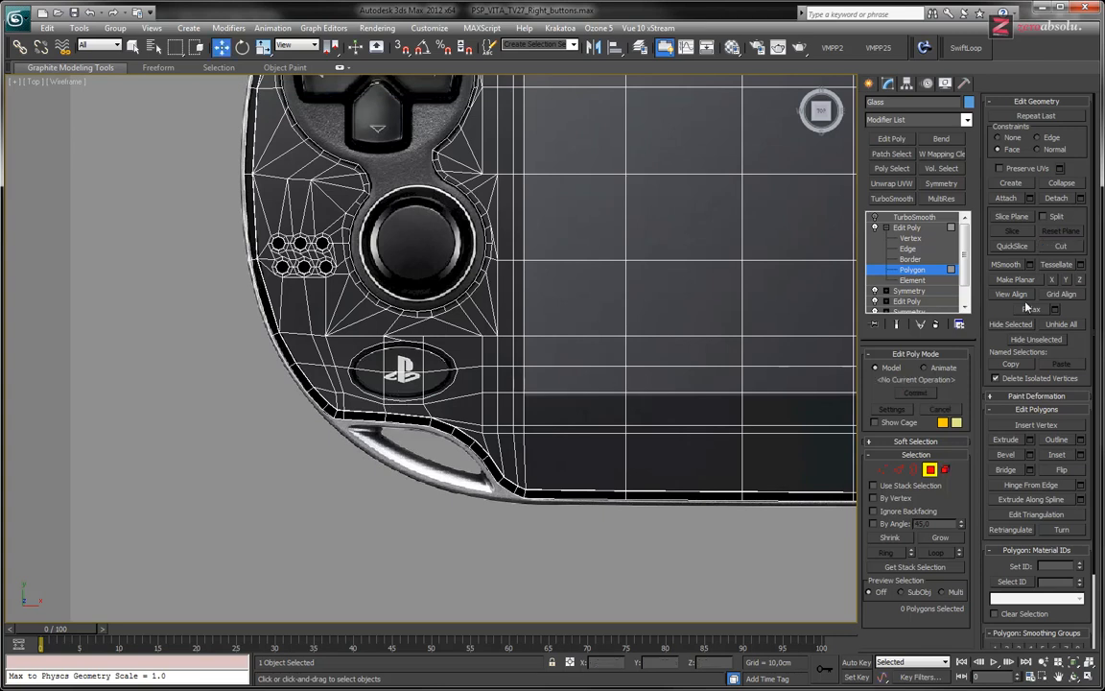
Leave polygon editing and move the oval spline along X to about -215 cm, clear of the console
key("4")
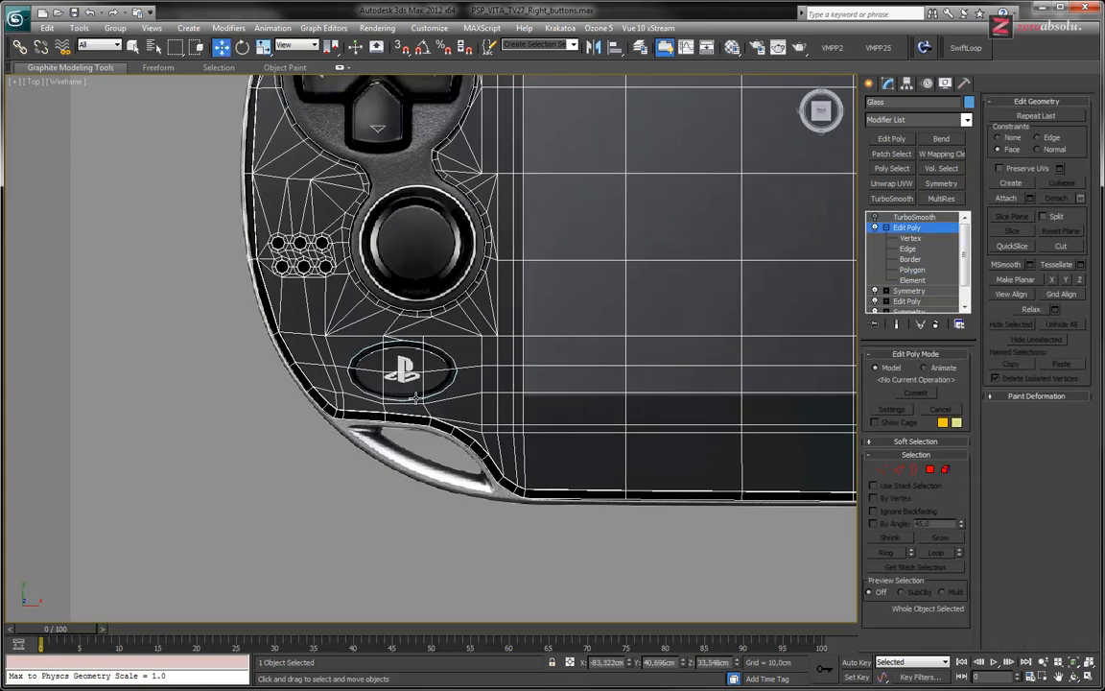
left_click(414, 399)
scroll(414, 394, "up", 3)
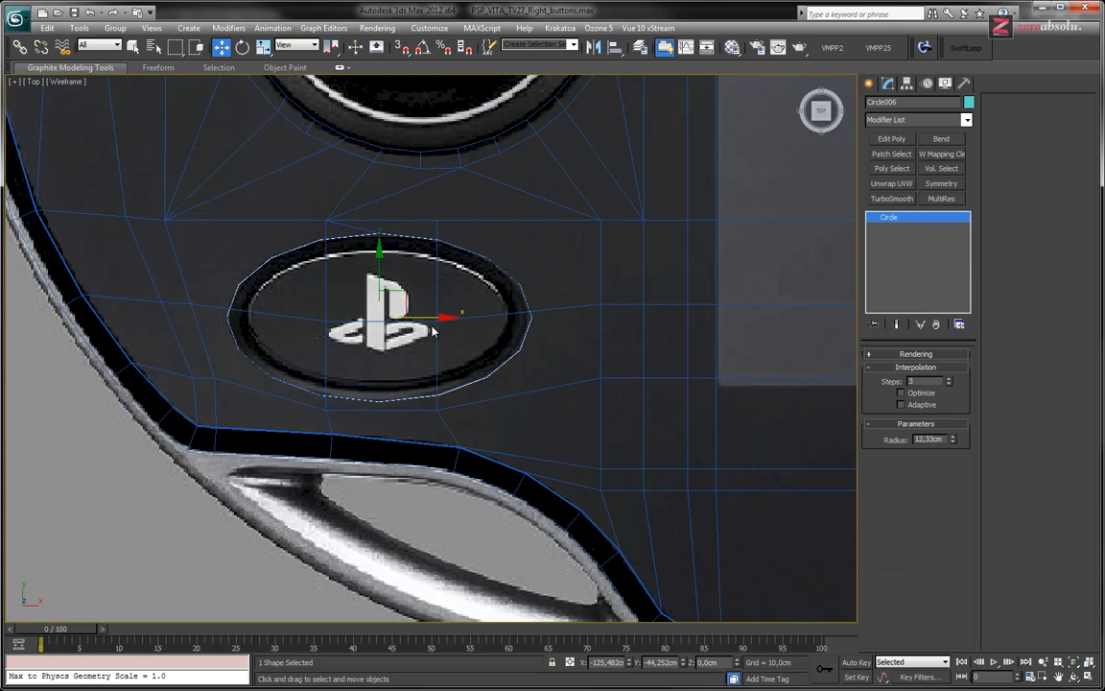
scroll(446, 328, "down", 4)
left_click_drag(446, 328, 249, 328)
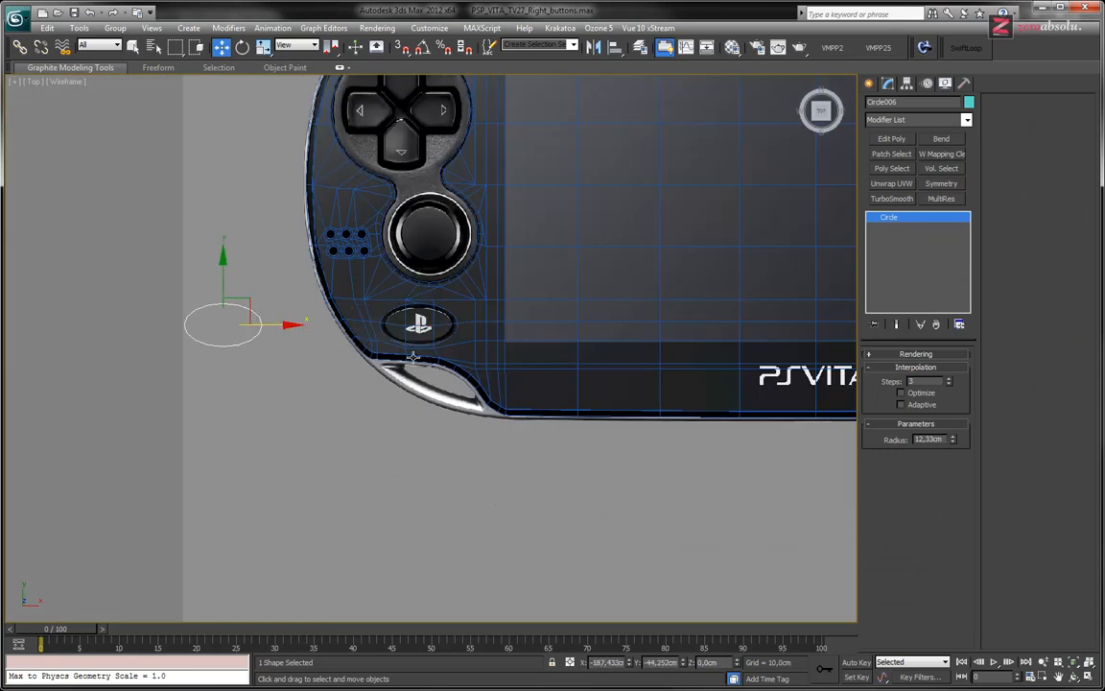
middle_click_drag(307, 342, 326, 384)
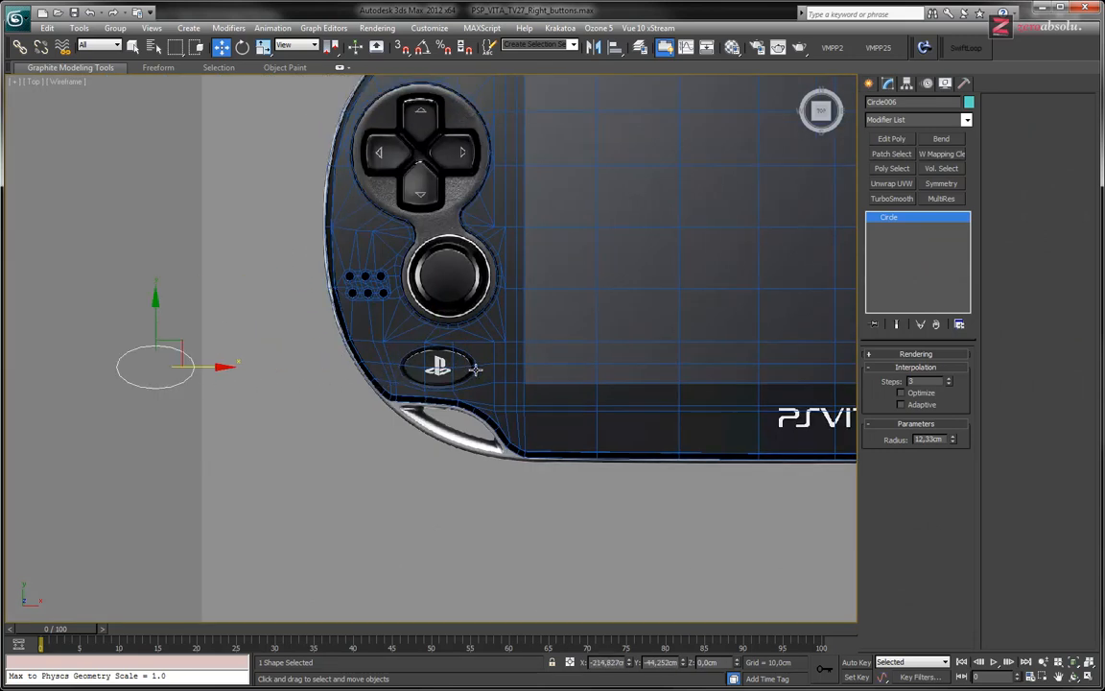
Select the Glass mesh and enter vertex editing in its upper Edit Poly
scroll(451, 372, "up", 5)
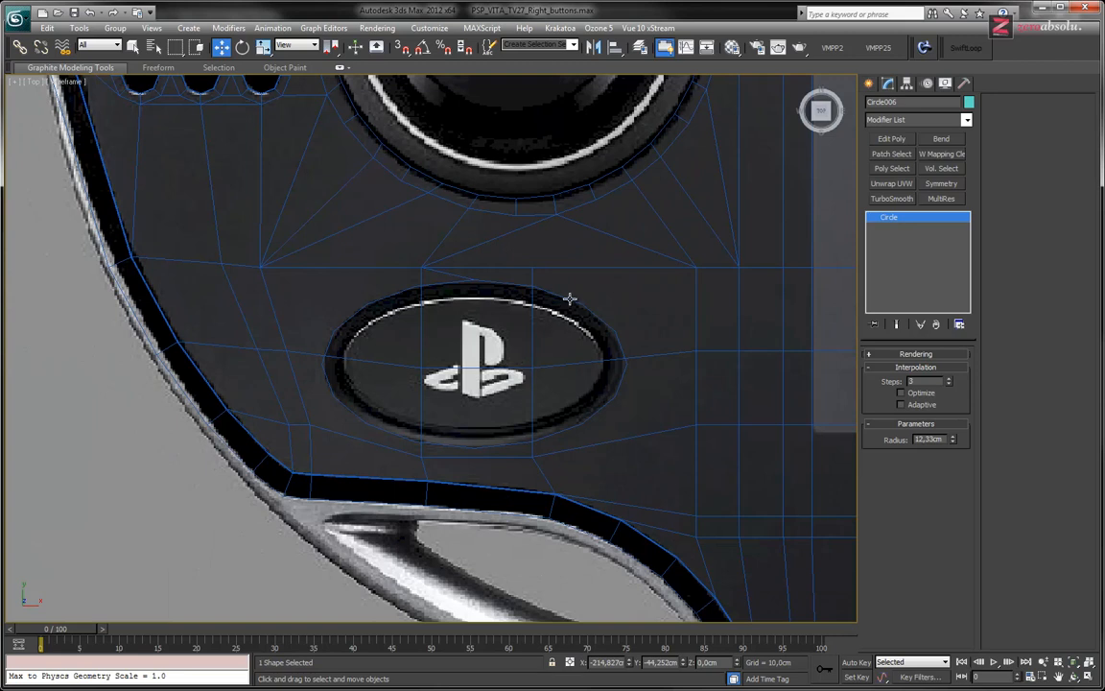
left_click(570, 299)
scroll(537, 335, "up", 3)
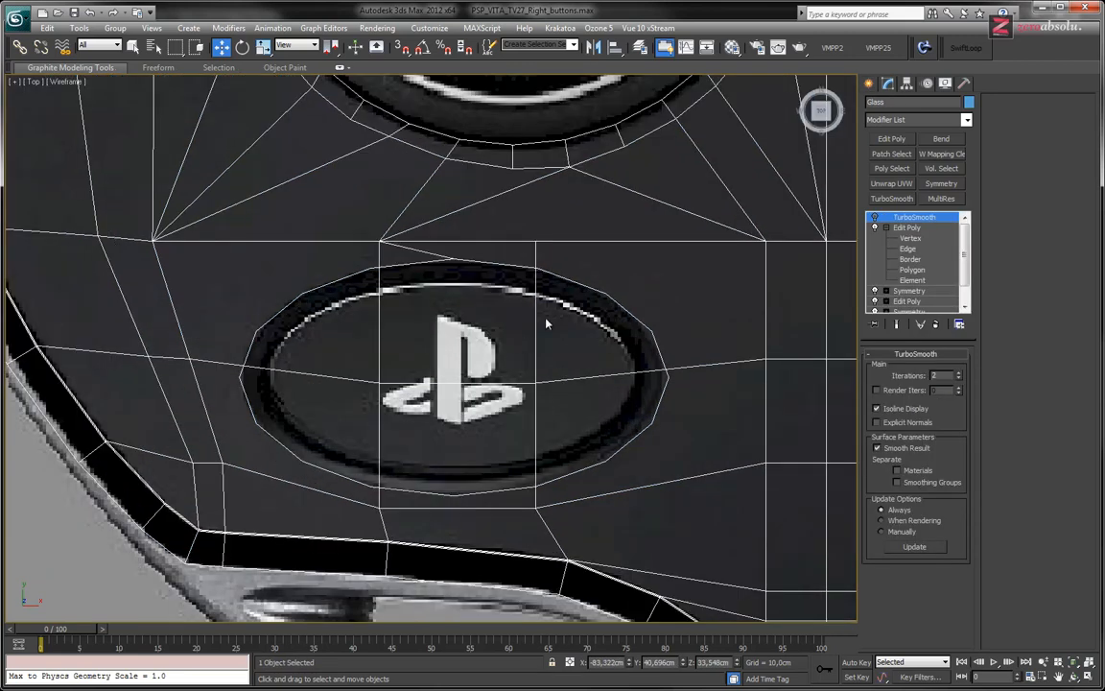
middle_click_drag(698, 342, 637, 321)
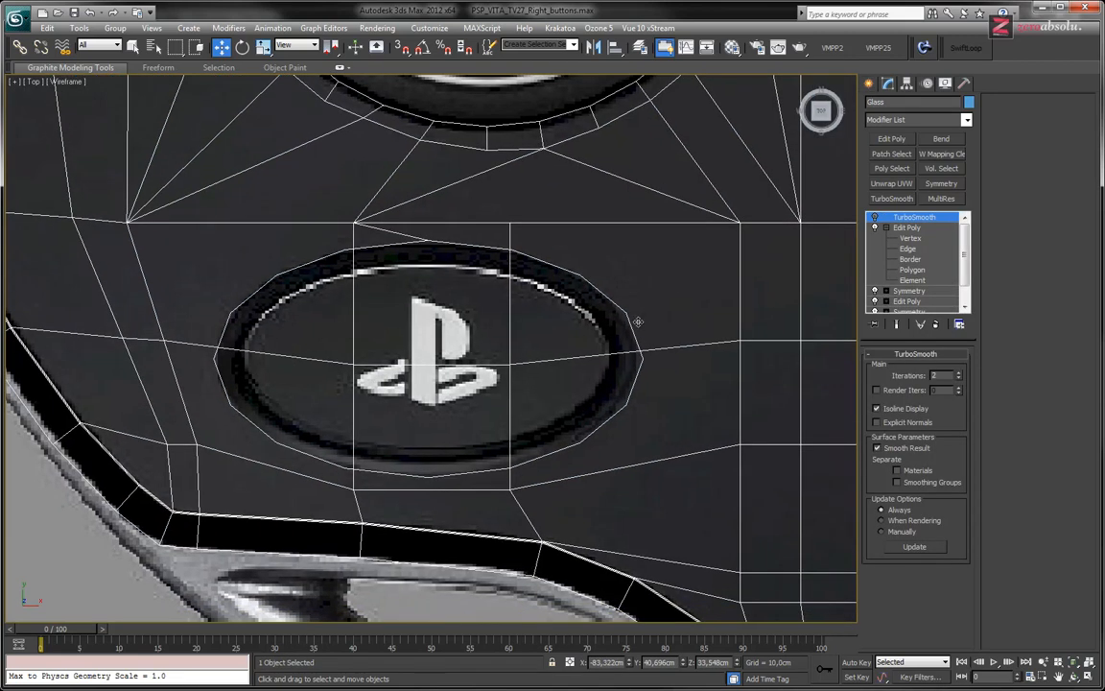
left_click(912, 240)
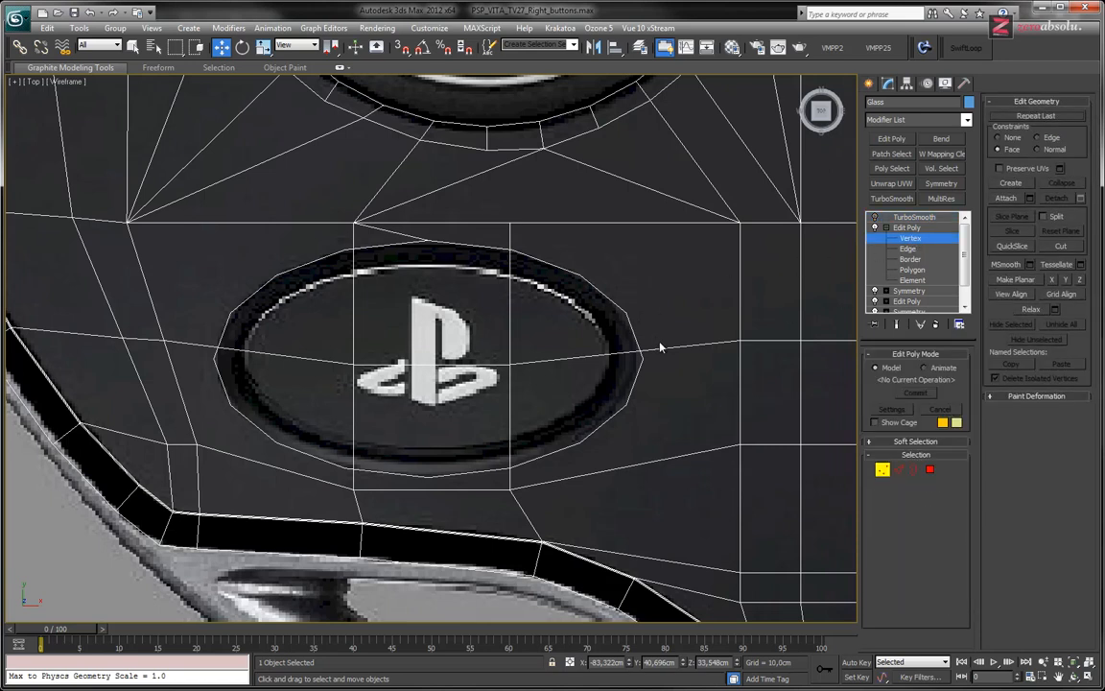
Target-weld the extra vertex where the horizontal edge crosses the oval cut onto the oval's rightmost vertex
middle_click_drag(651, 360, 604, 343)
scroll(600, 342, "up", 4)
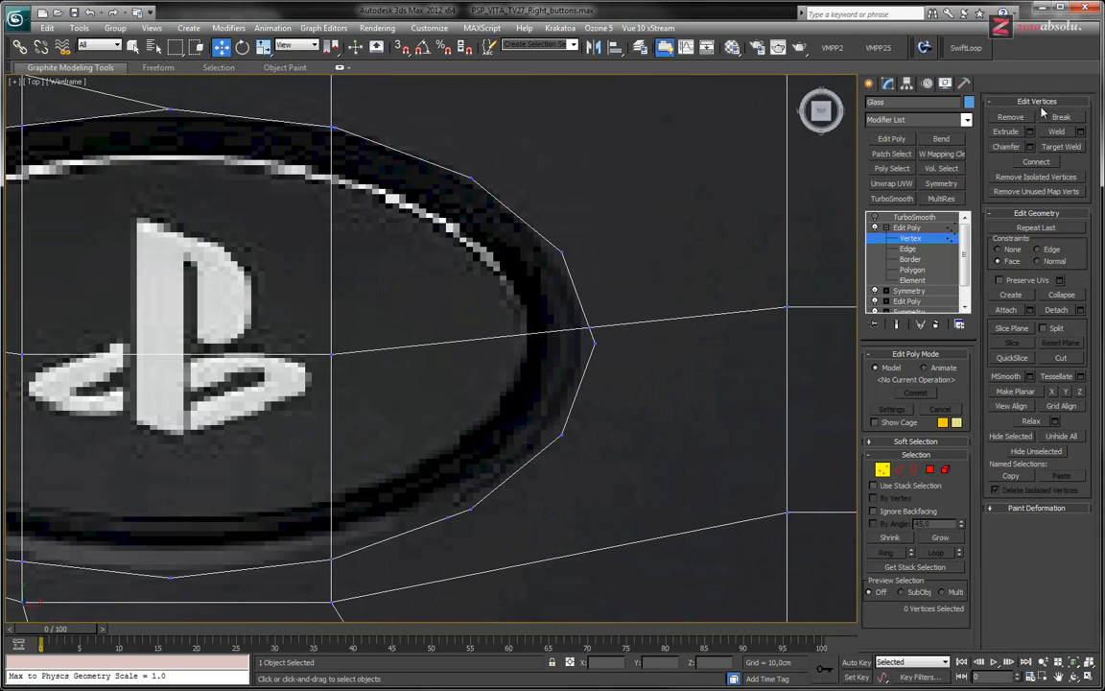
left_click(1063, 145)
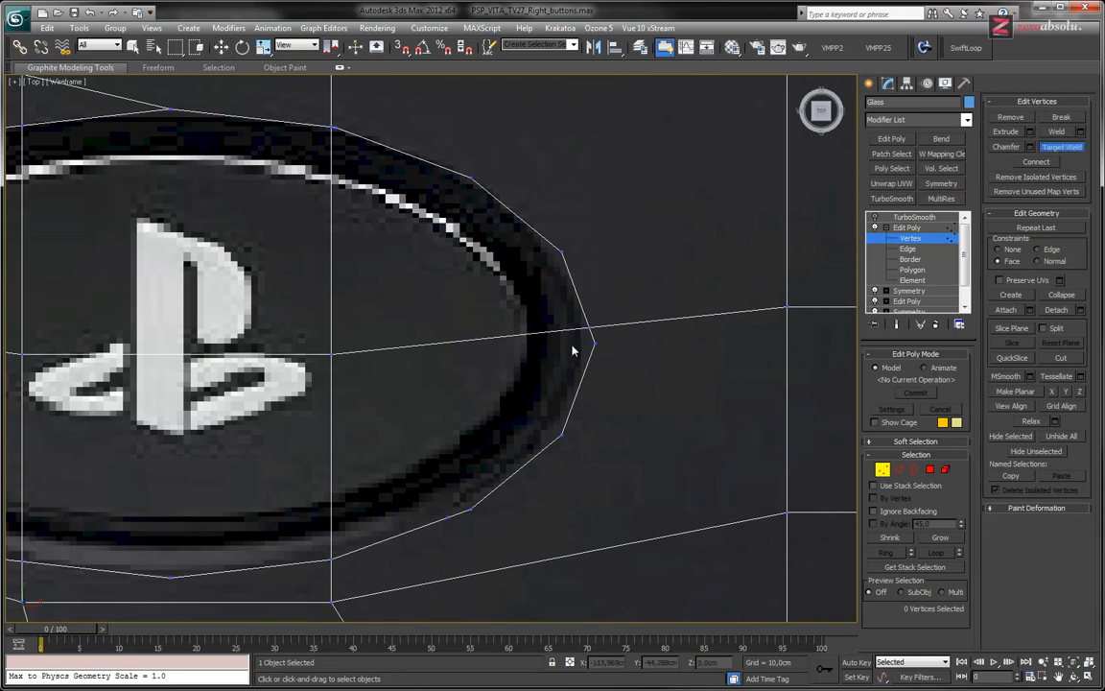
left_click_drag(588, 328, 594, 343)
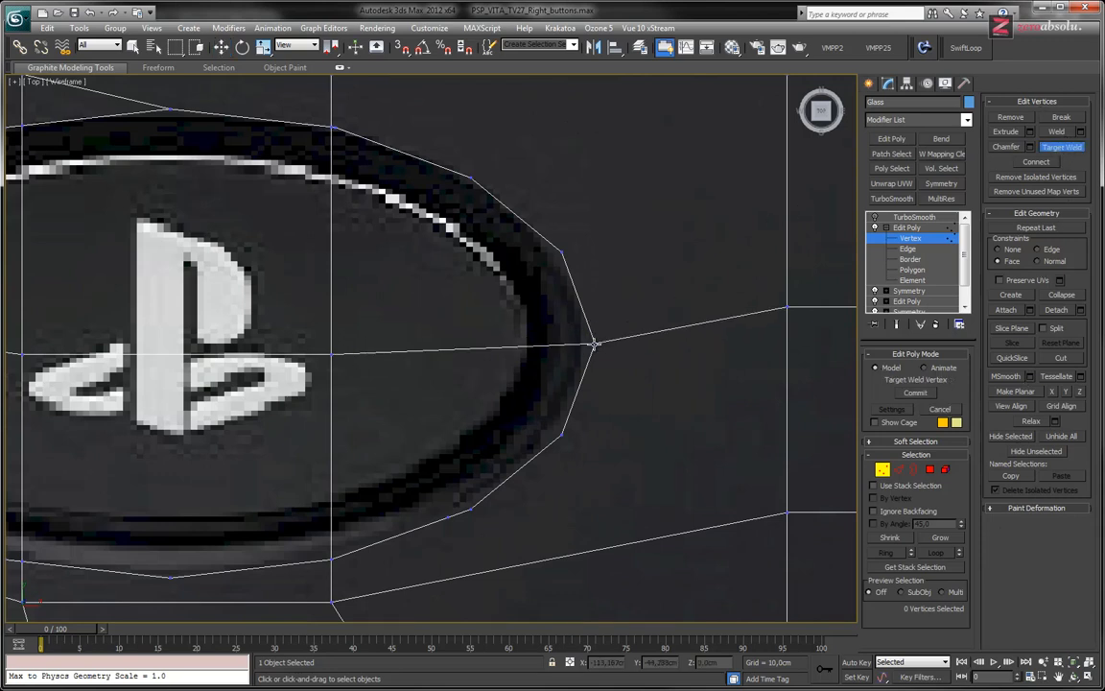
middle_click_drag(531, 437, 540, 342)
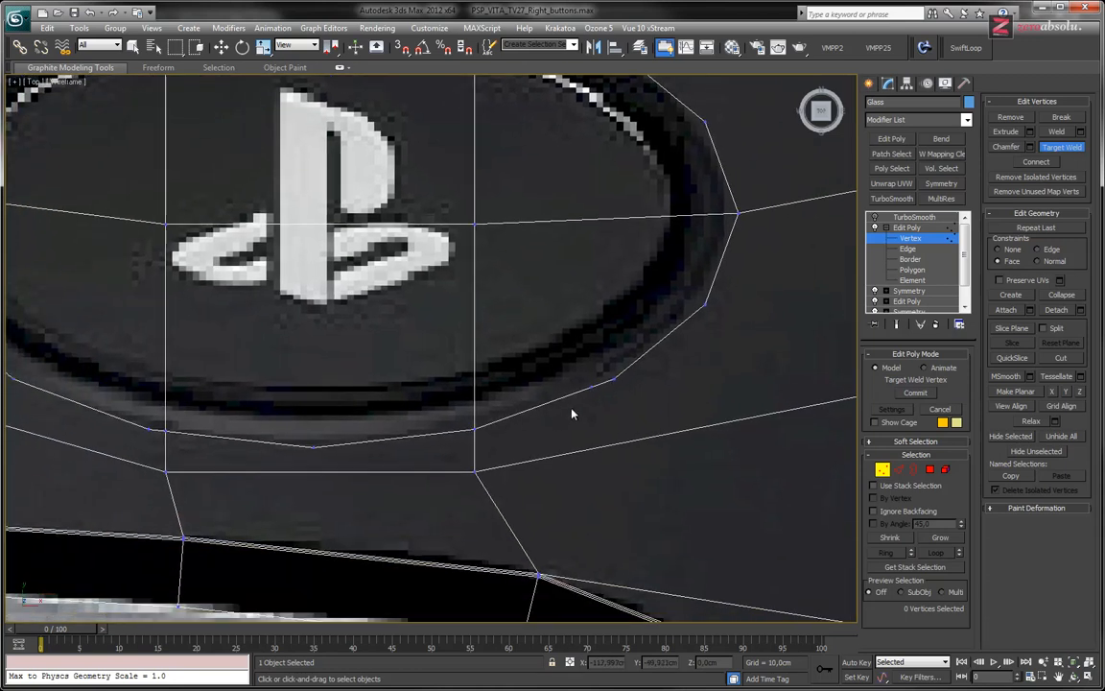
Target-weld the extra vertices on the oval's lower-right and lower-left curves onto their neighbouring oval vertices
scroll(590, 387, "up", 4)
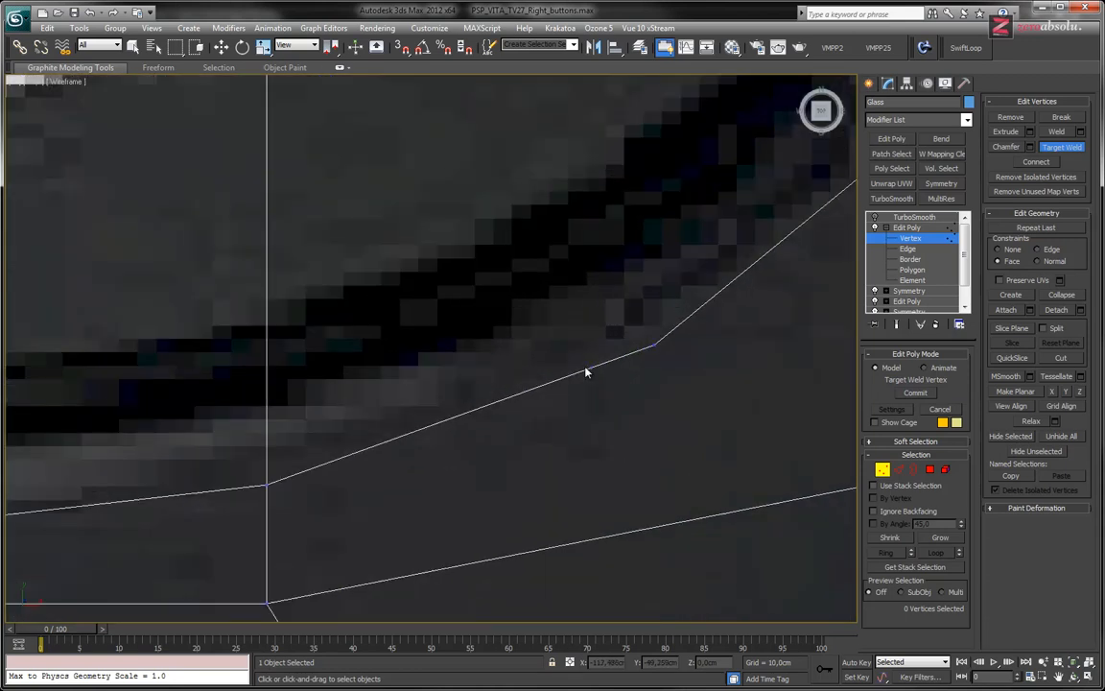
scroll(598, 372, "down", 4)
left_click(618, 359)
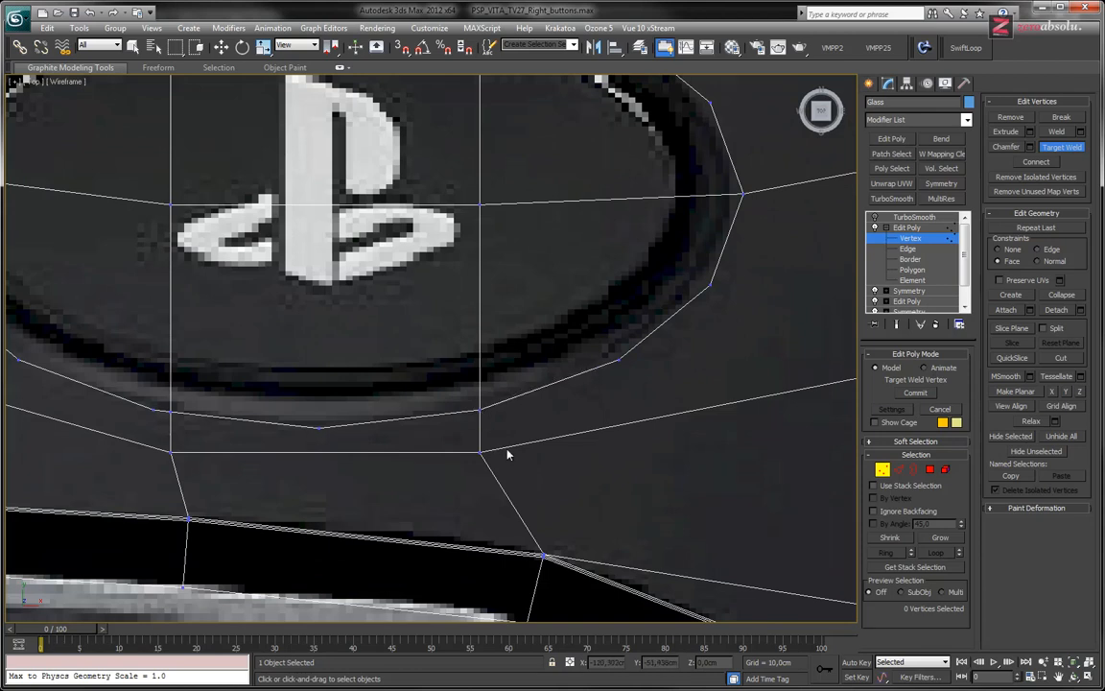
middle_click_drag(374, 406, 620, 403)
scroll(436, 415, "up", 3)
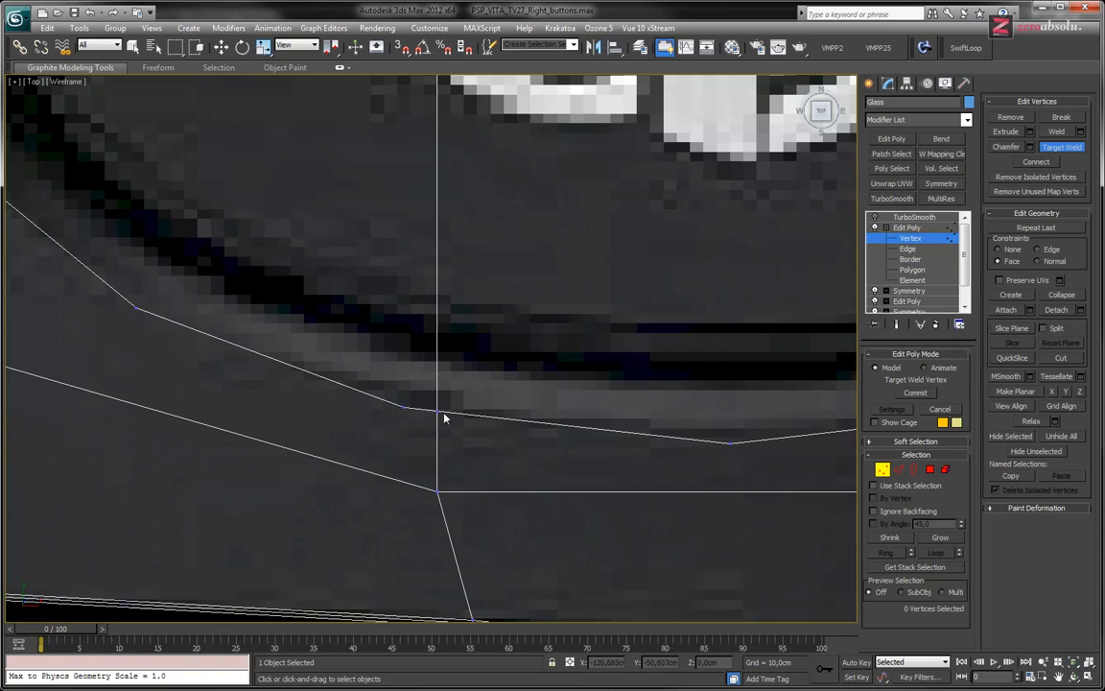
left_click(406, 410)
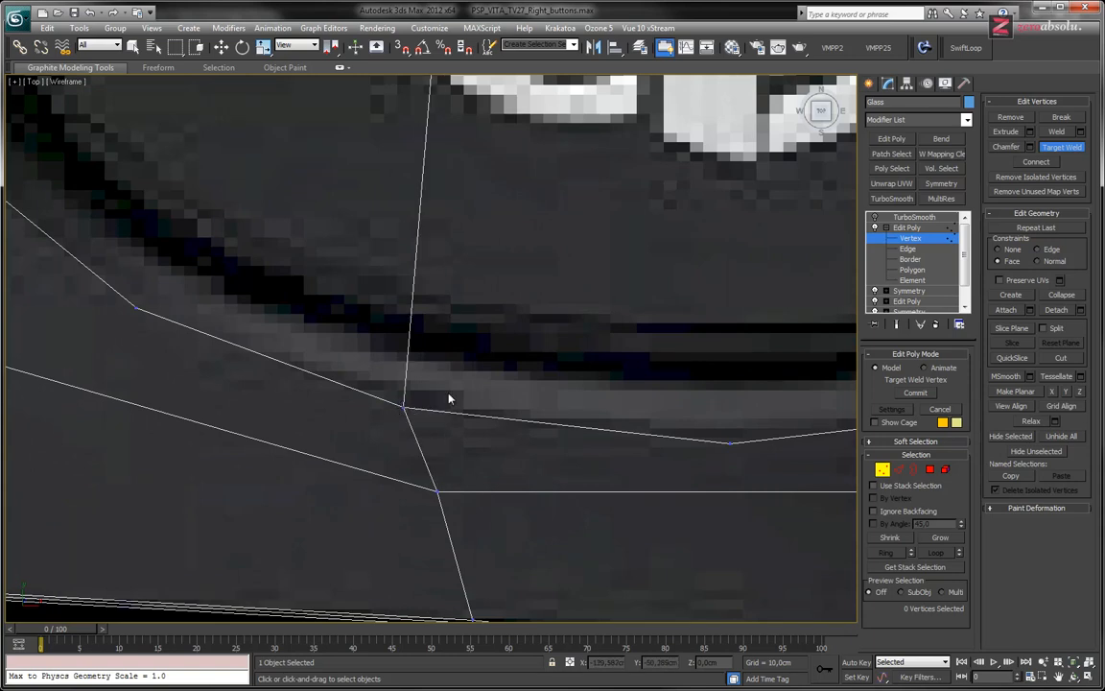
Target-weld the vertex where the horizontal edge crosses the oval's left side onto the oval's leftmost vertex
scroll(419, 389, "down", 3)
middle_click_drag(419, 389, 449, 338)
scroll(449, 338, "down", 3)
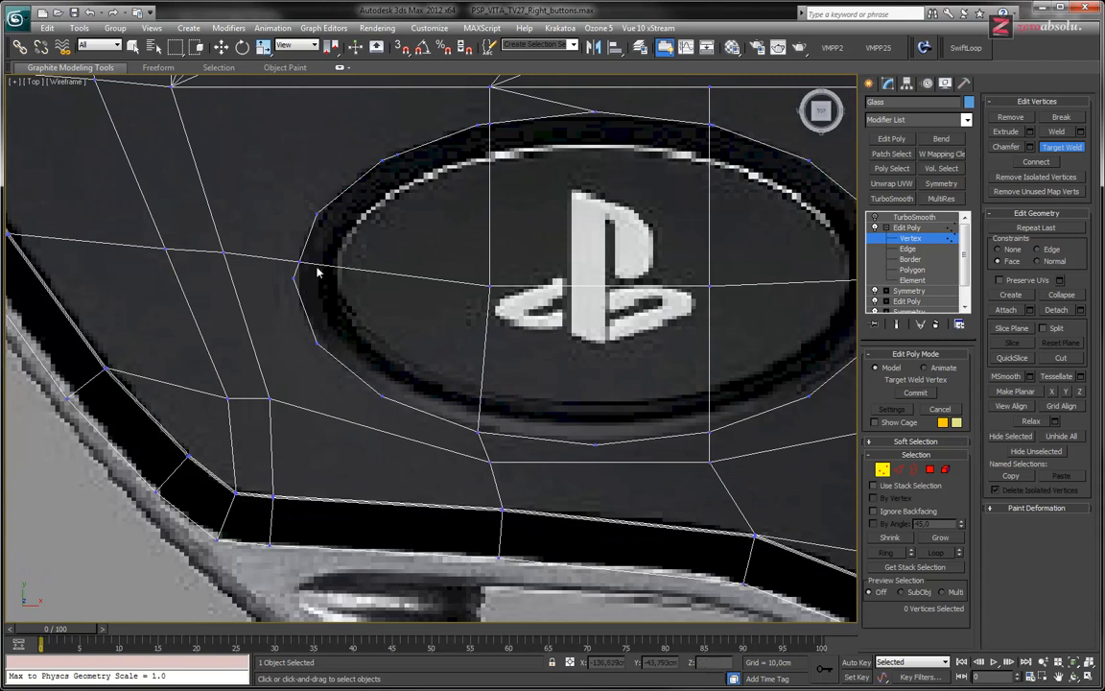
scroll(299, 268, "up", 3)
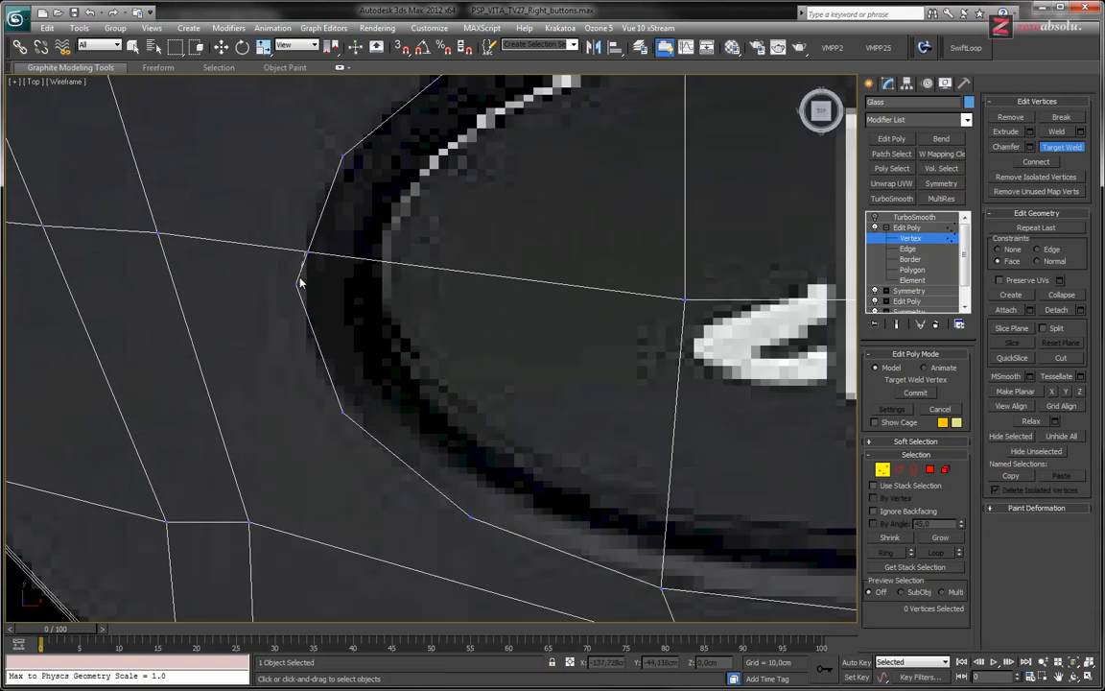
left_click(294, 285)
Target-weld the vertices where the two vertical edges cross the oval's upper curve onto the adjacent oval vertices
scroll(344, 431, "up", 2)
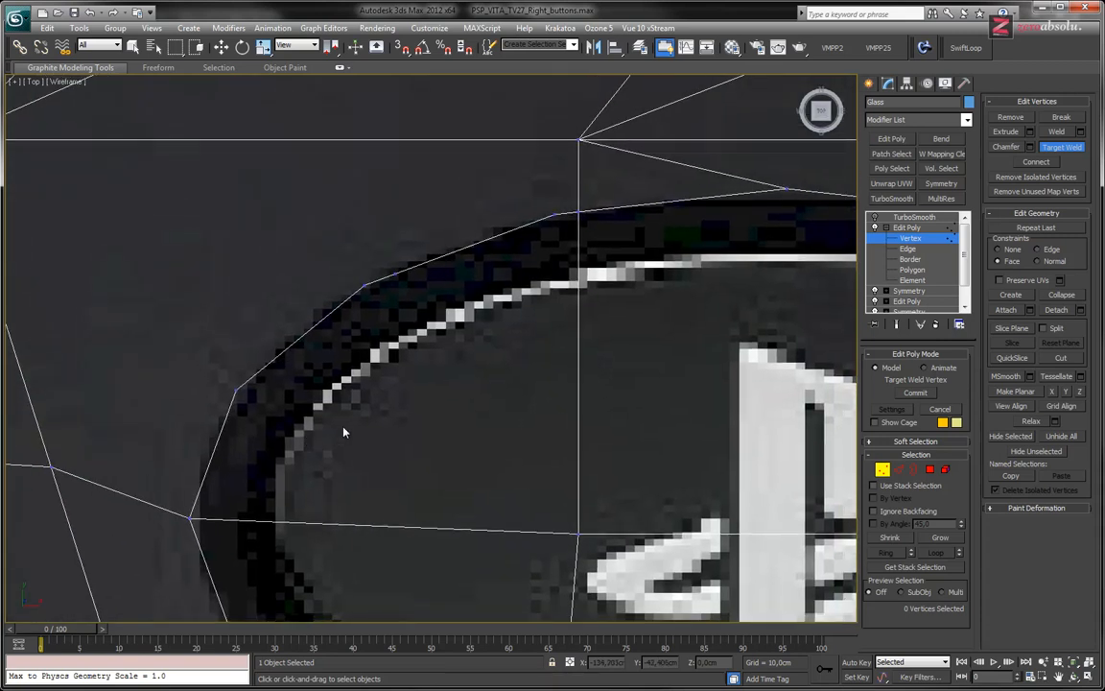
left_click(579, 211)
left_click(555, 214)
middle_click_drag(702, 265, 509, 271)
scroll(665, 244, "up", 6)
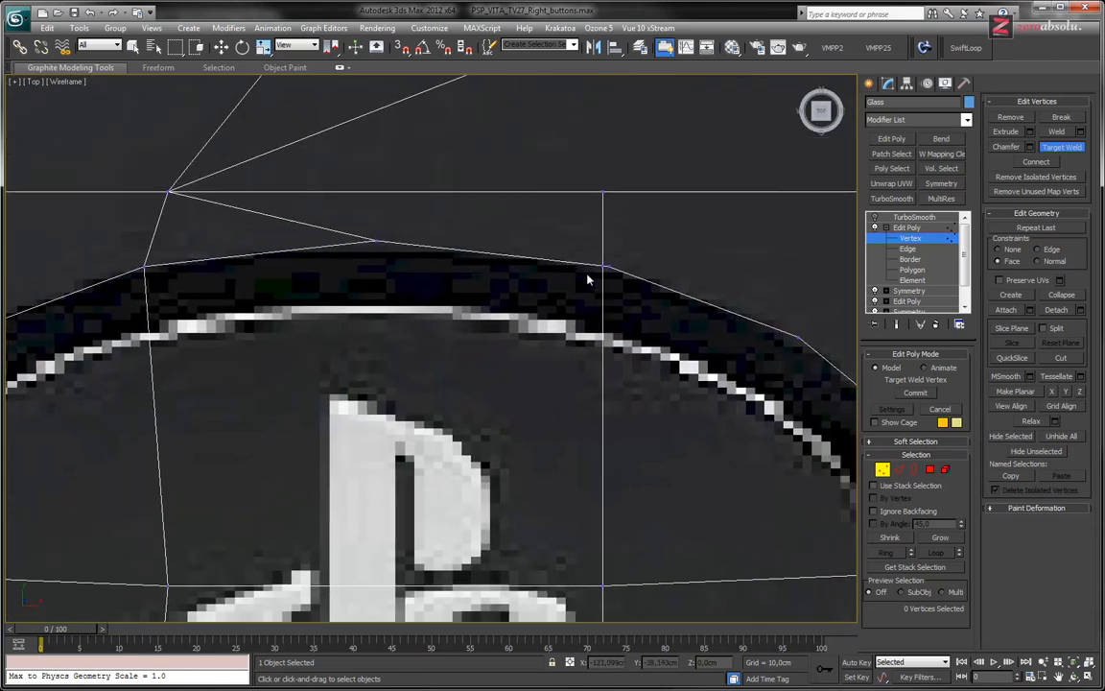
left_click_drag(632, 249, 657, 253)
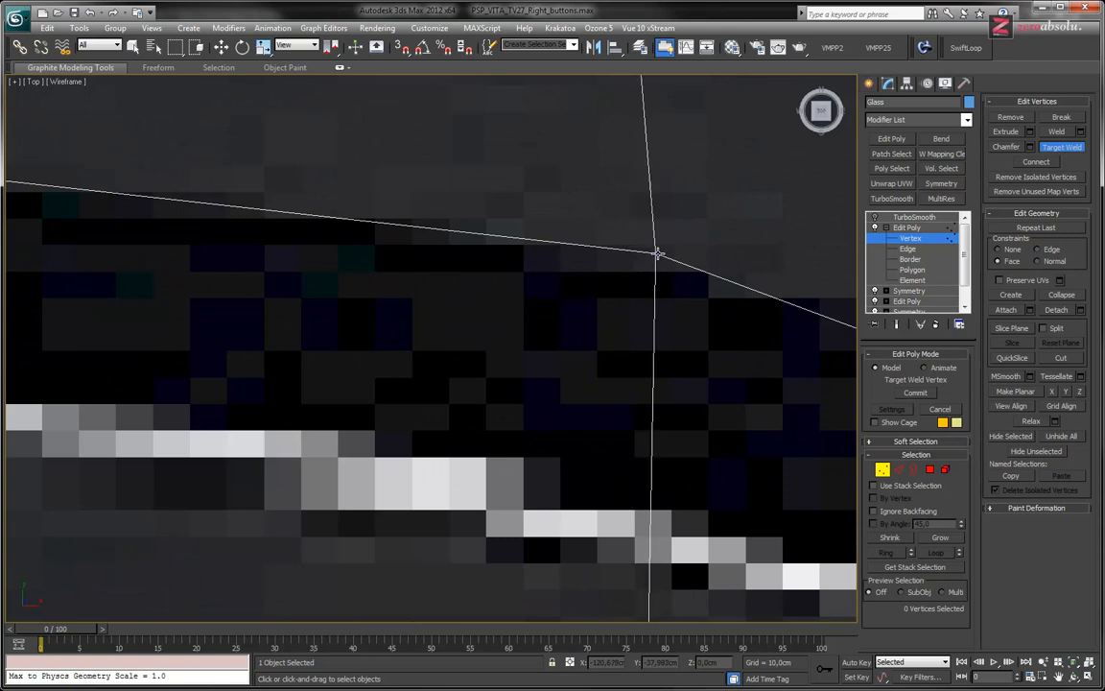
In edge editing, remove the diagonal edge running from the horizontal edge above the button to the oval's top-centre vertex
scroll(651, 308, "down", 6)
scroll(508, 288, "up", 3)
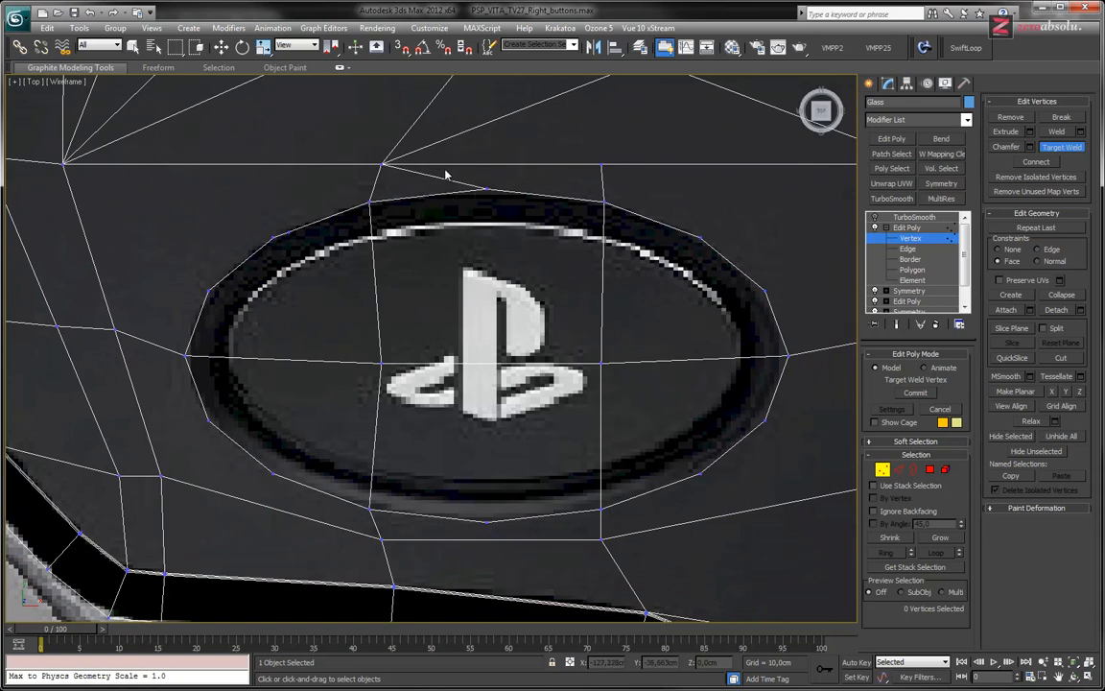
middle_click_drag(460, 234, 417, 245)
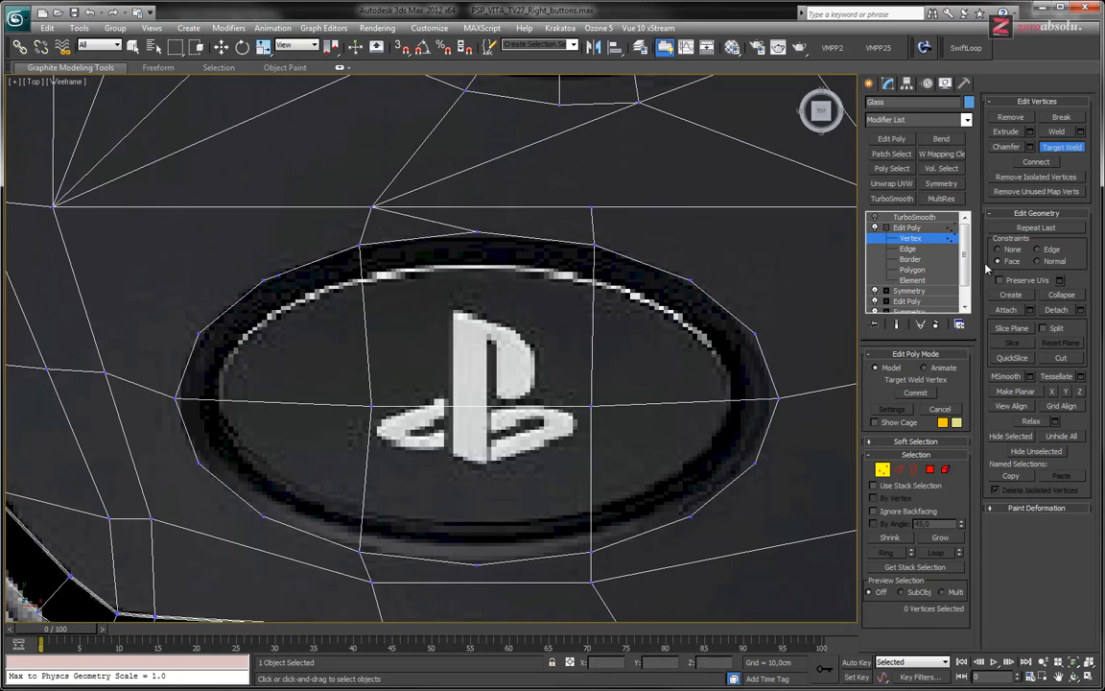
key("2")
key("w")
double_click(443, 224)
left_click(435, 222)
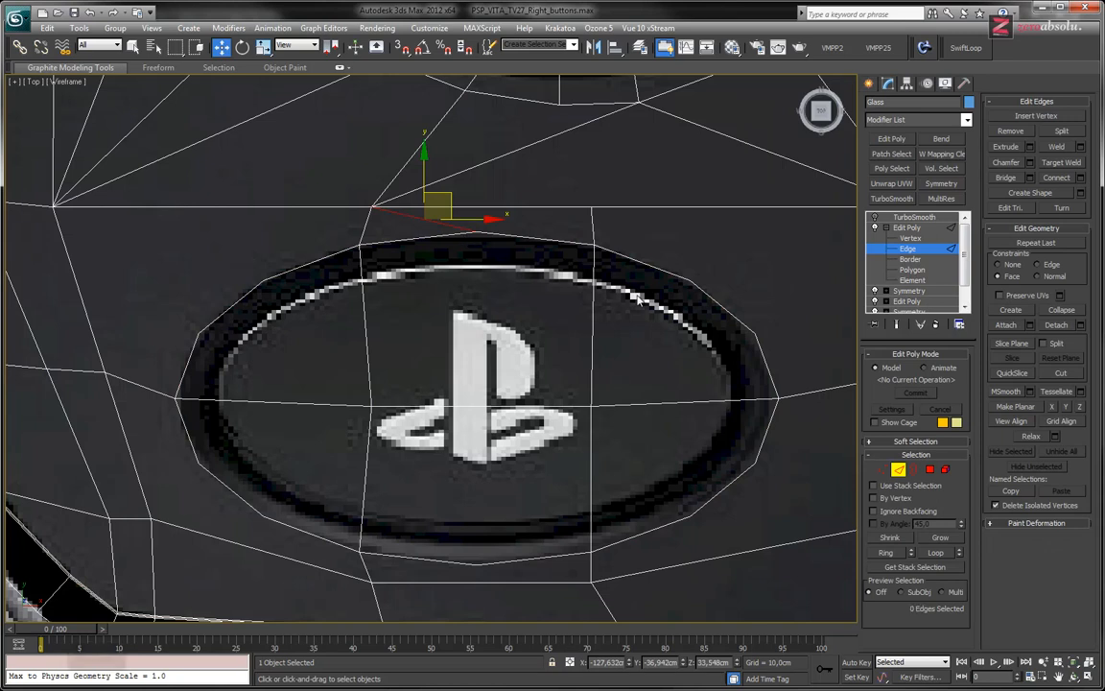
key("BackSpace")
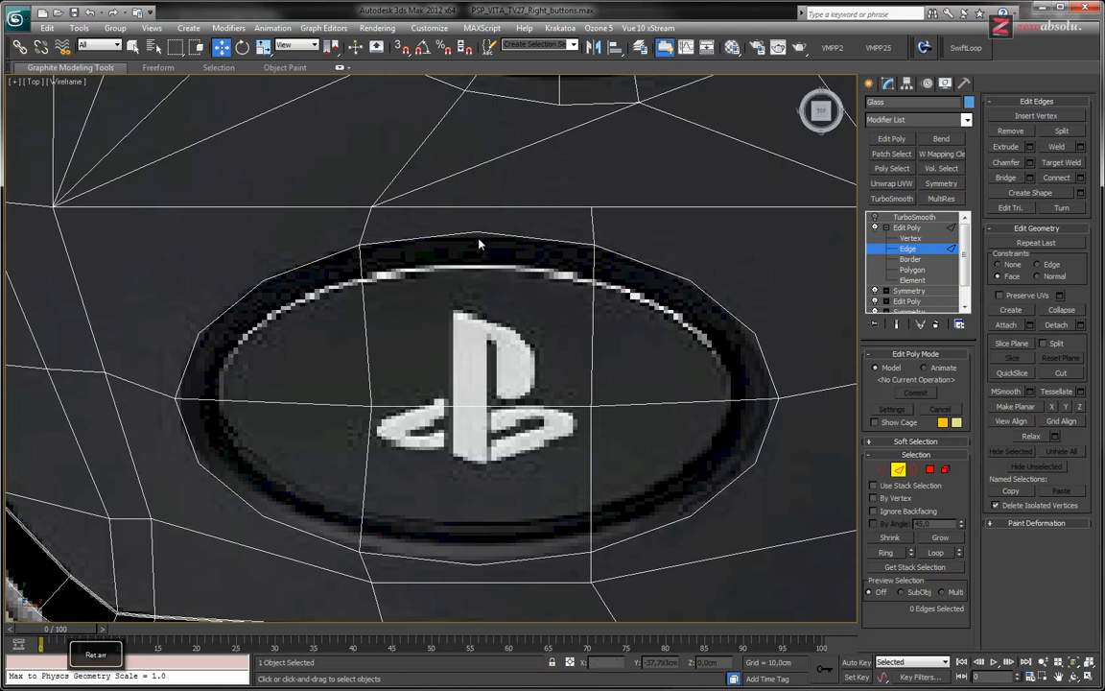
Enter vertex editing and select the oval's top-centre vertex
middle_click_drag(454, 475, 463, 483)
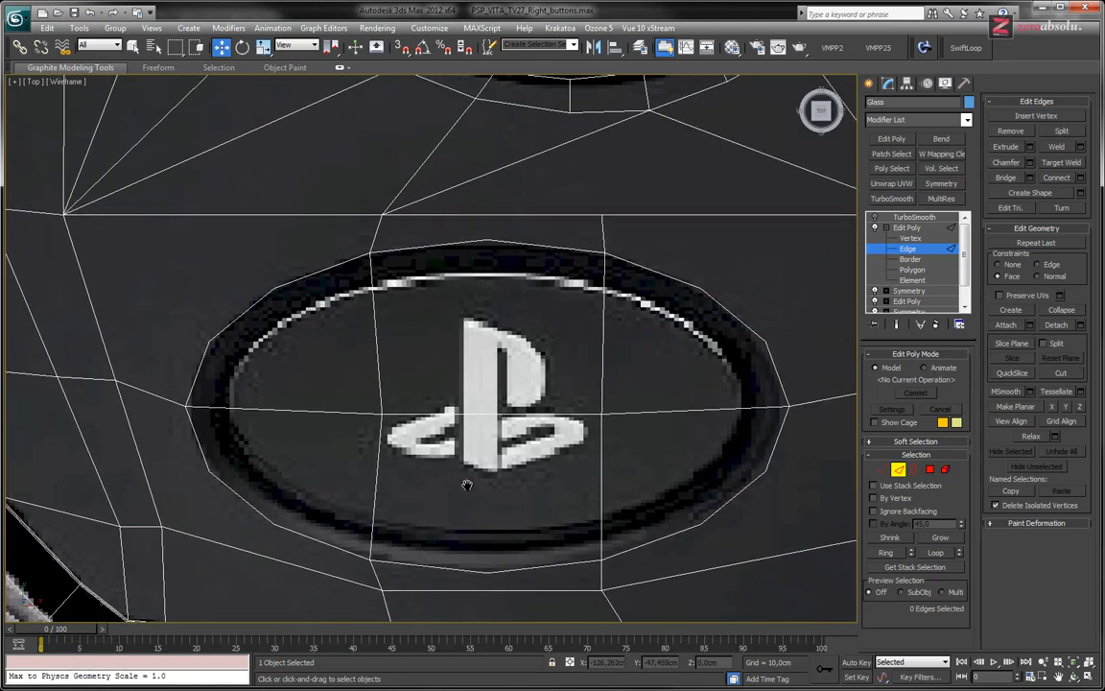
middle_click_drag(458, 315, 489, 361)
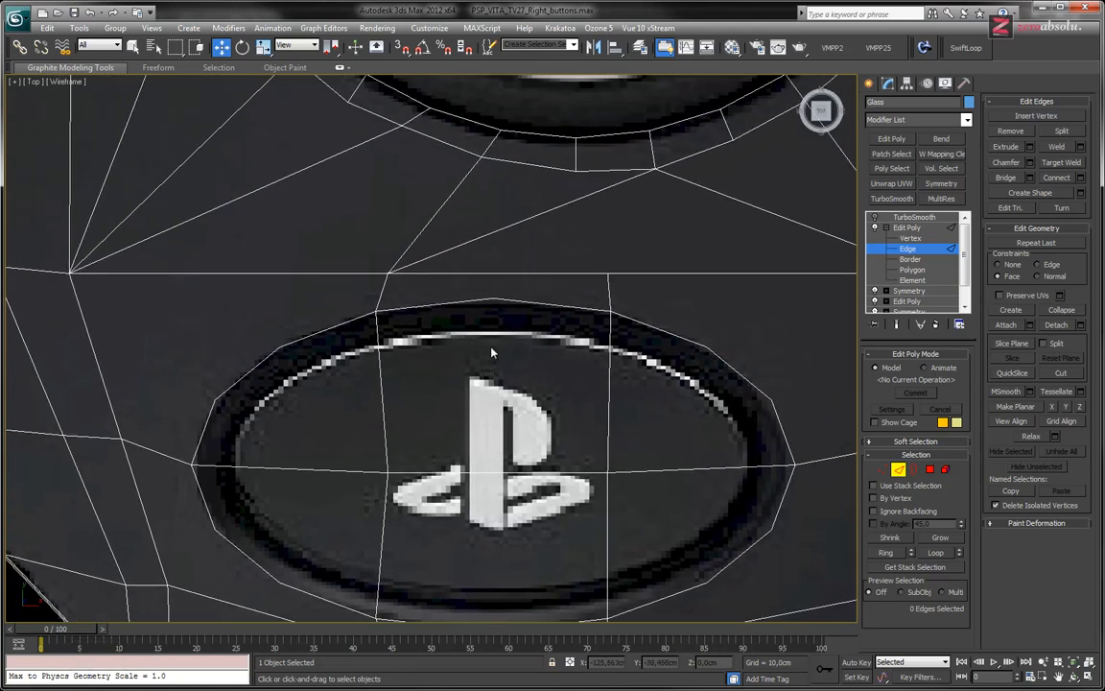
scroll(489, 312, "up", 2)
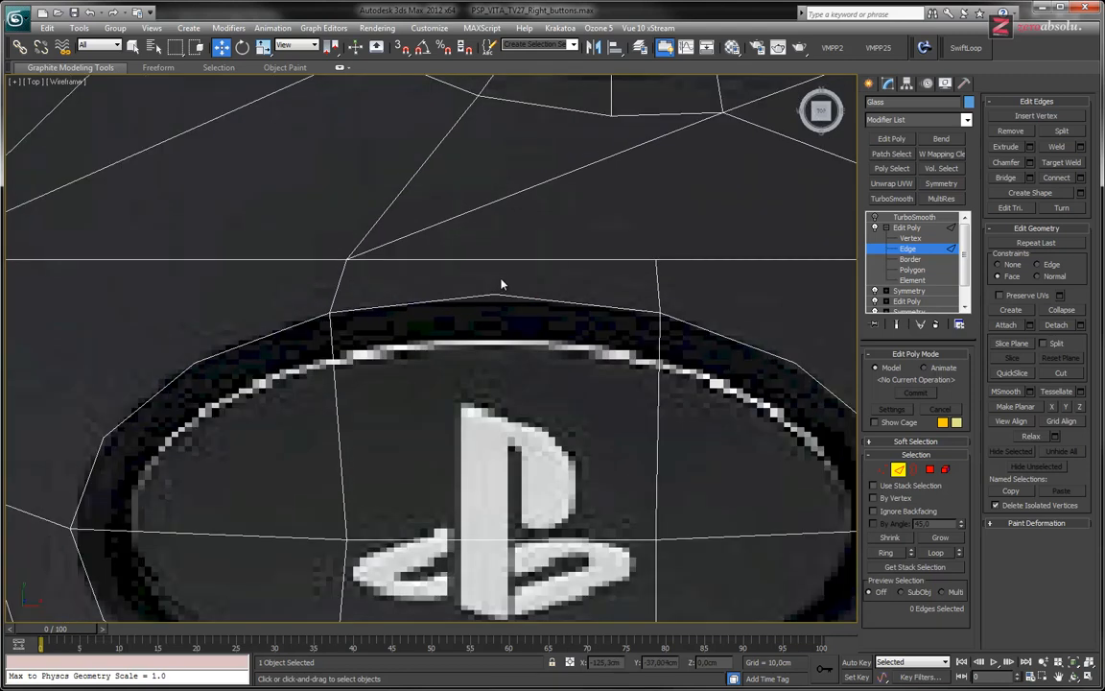
key("1")
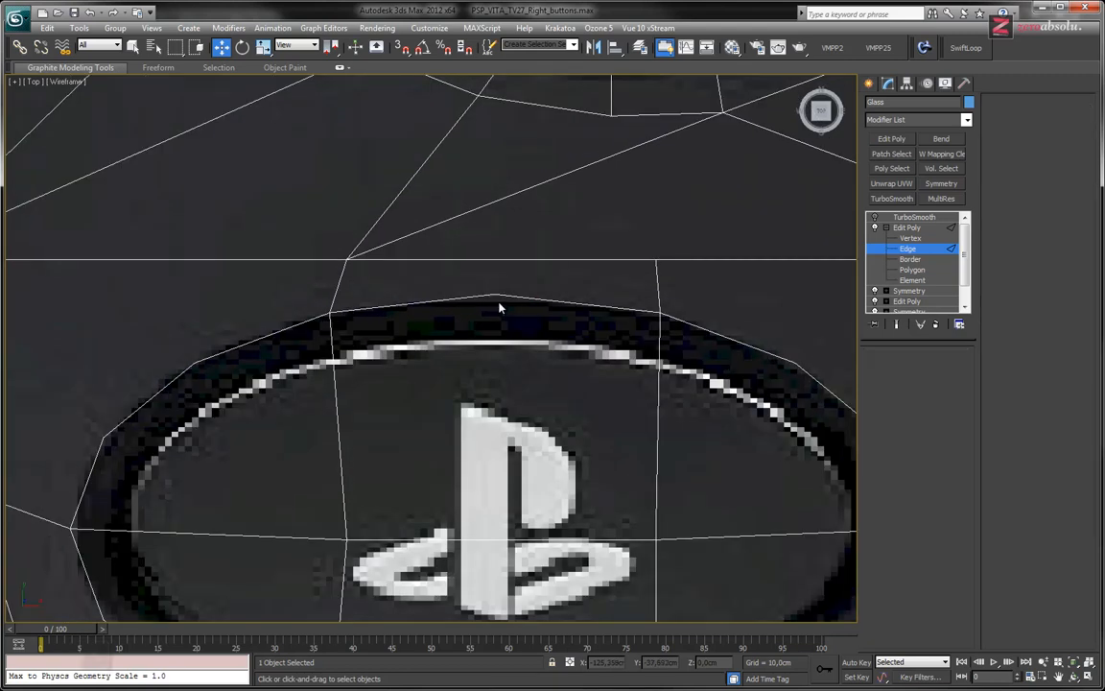
mouse_move(492, 291)
left_mouse_down()
mouse_move(504, 305)
mouse_move(498, 296)
left_mouse_up()
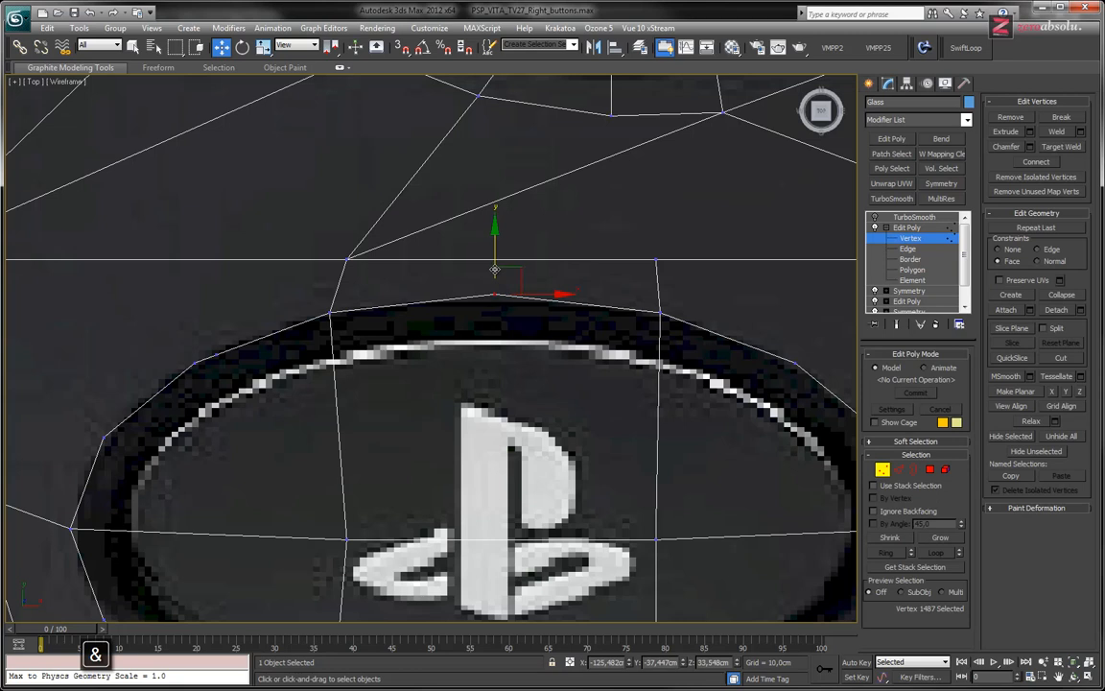
middle_click_drag(496, 323, 504, 308)
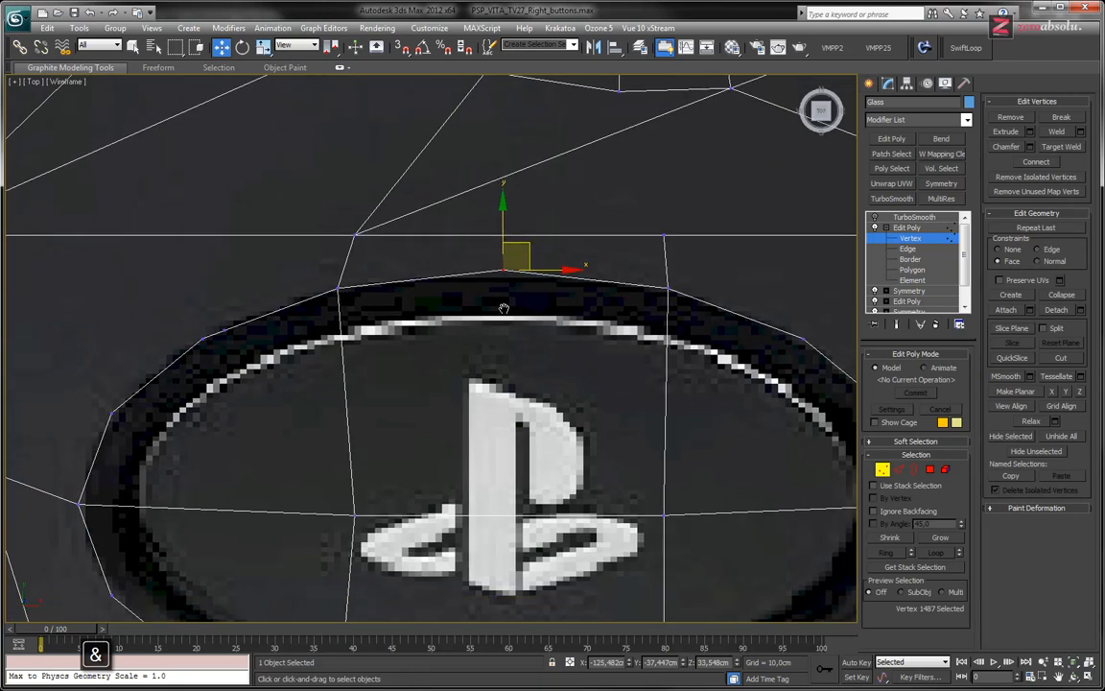
Enable TurboSmooth to check the smoothed mesh around the PS button, and return to the unsmoothed Edit Poly display
scroll(503, 308, "down", 3)
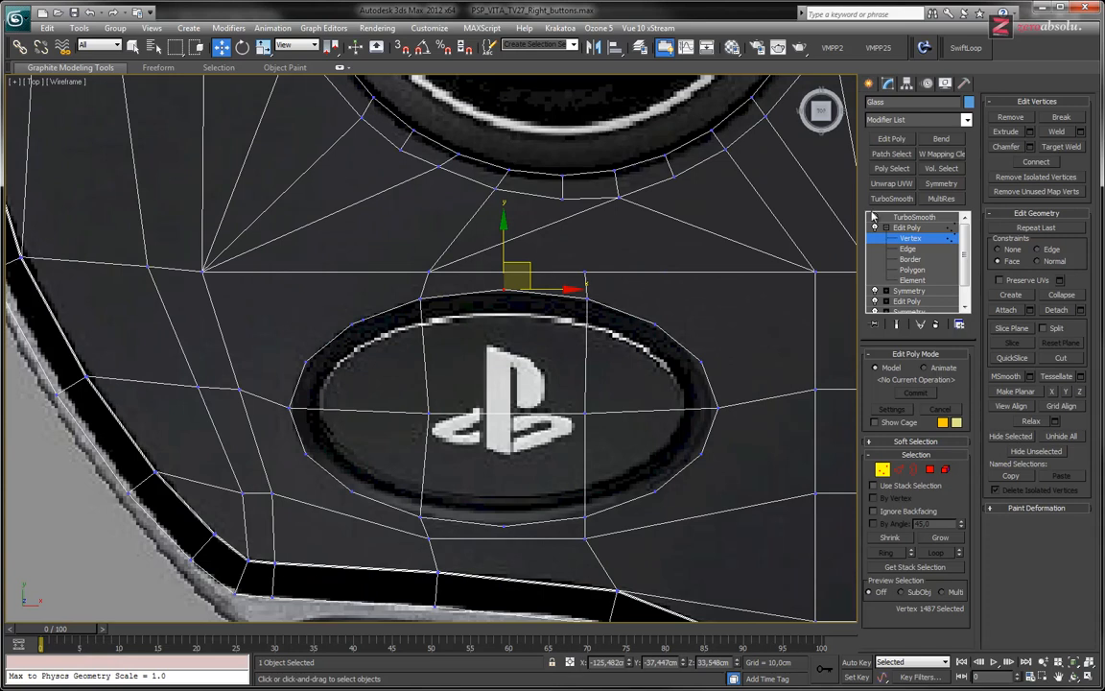
left_click(899, 327)
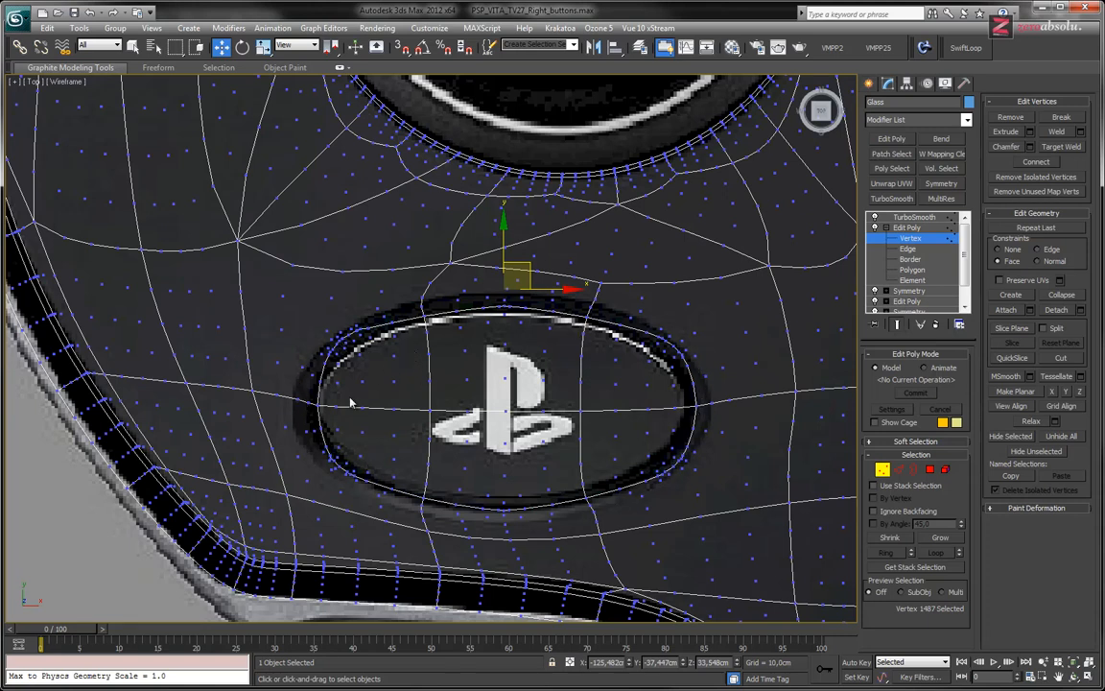
left_click(899, 325)
left_click(899, 325)
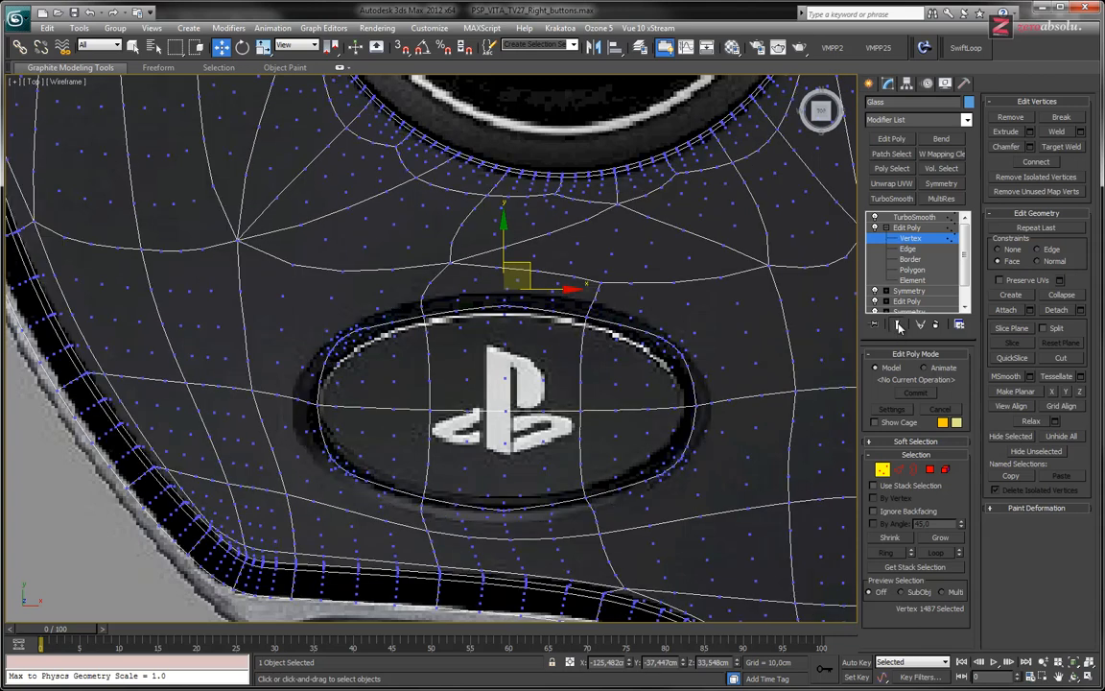
left_click(899, 325)
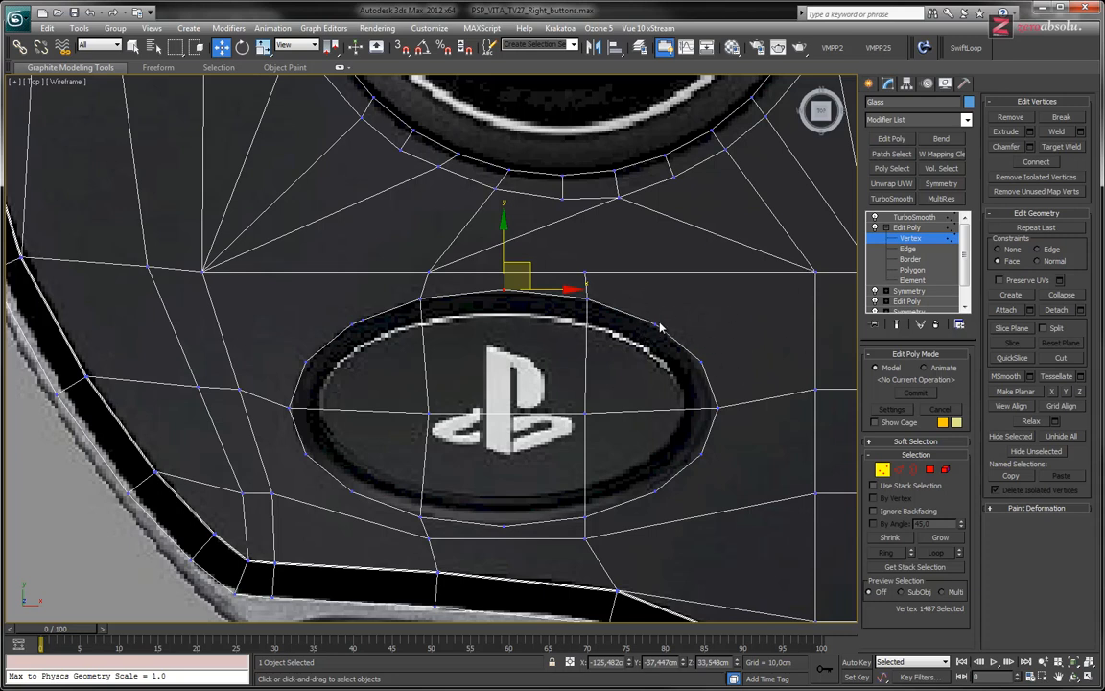
Switch to edge editing and select all edges of the oval outline around the PS button
middle_click_drag(660, 328, 624, 348)
left_click(909, 249)
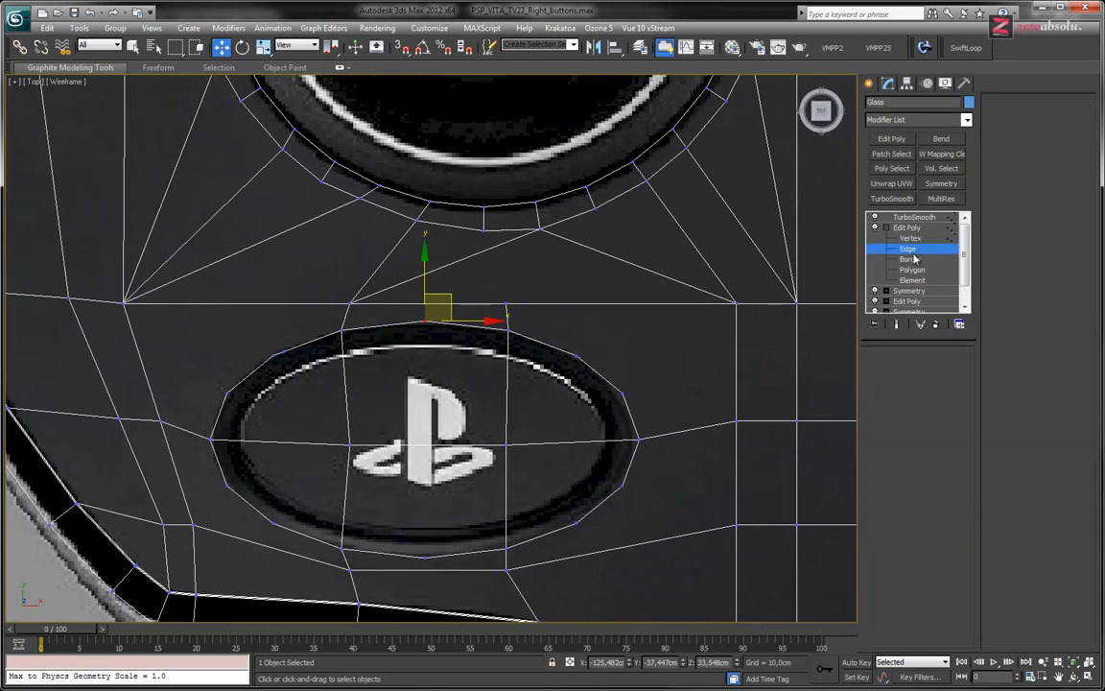
left_click(556, 349)
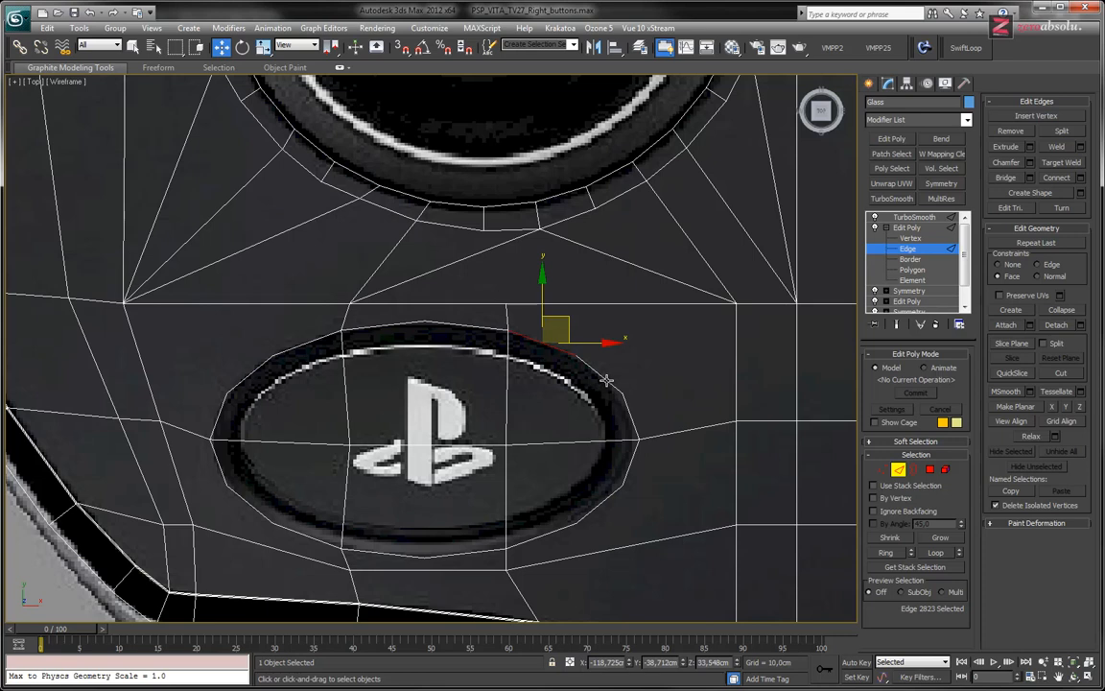
left_click(133, 47)
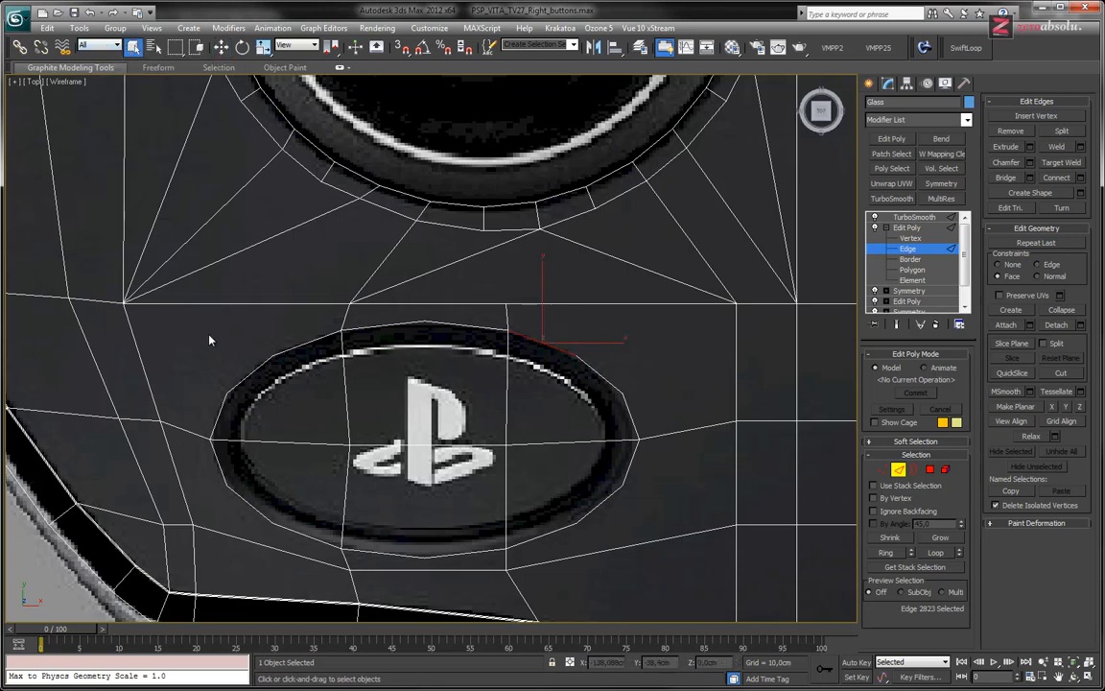
left_click_drag(408, 323, 477, 353)
left_click_drag(575, 329, 617, 451, "ctrl")
left_click_drag(547, 497, 617, 481, "ctrl")
left_click_drag(452, 529, 402, 564, "ctrl")
left_click_drag(292, 489, 197, 475, "ctrl")
left_click_drag(235, 381, 269, 343, "ctrl")
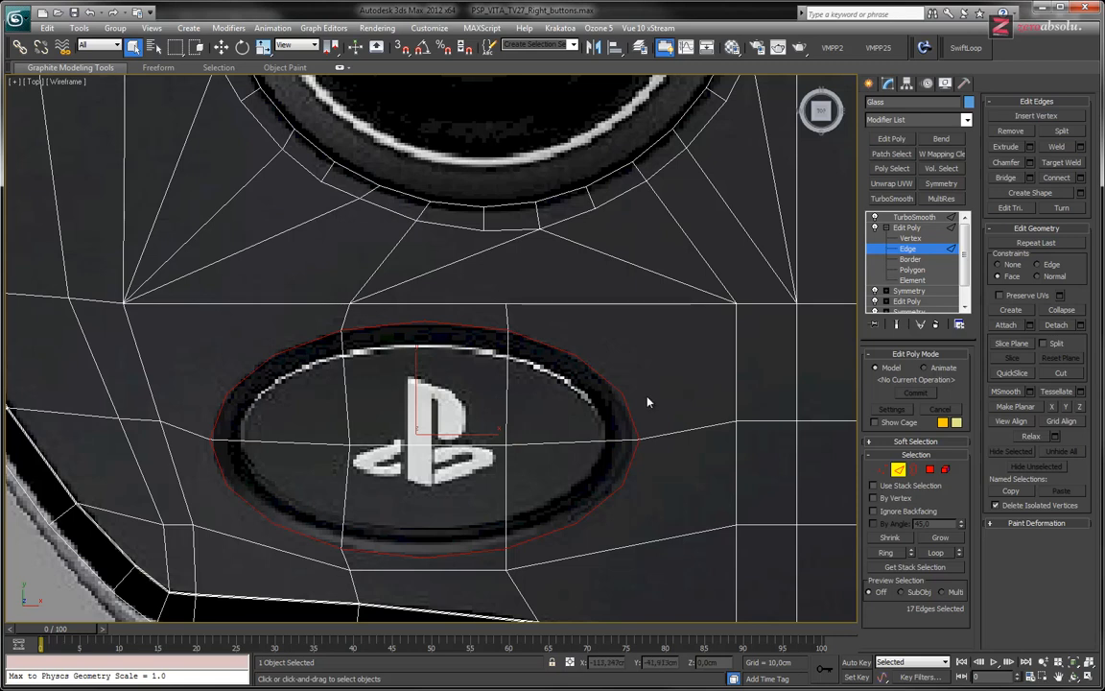
Try chamfering the selected oval edges with an amount of 0.358 cm
left_click(1029, 162)
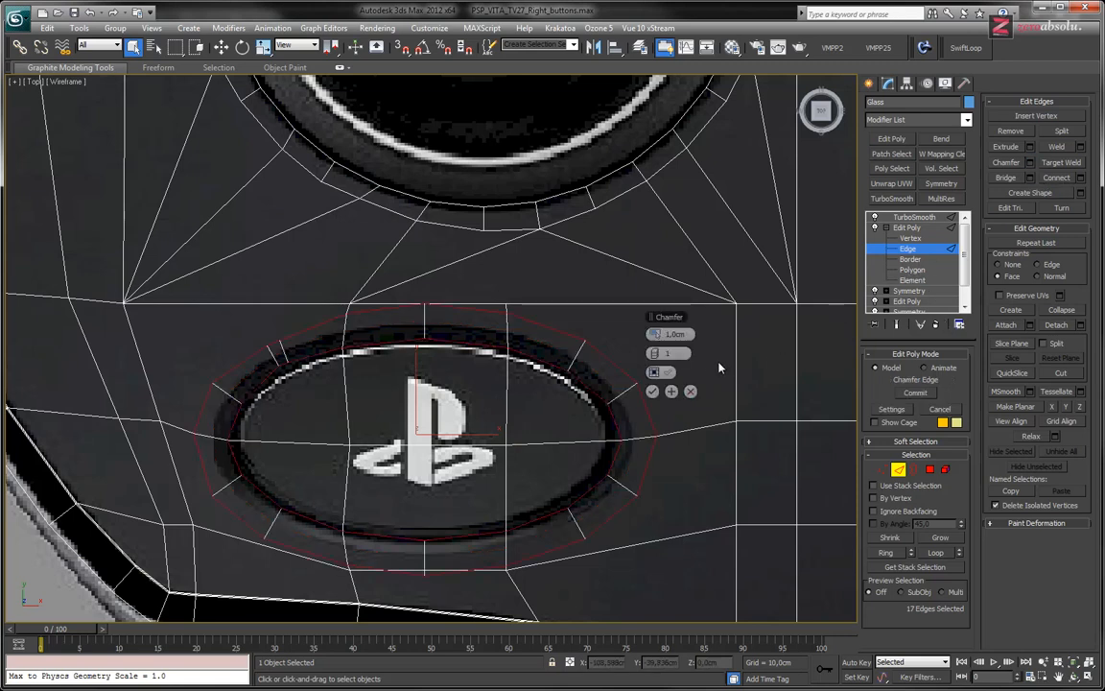
mouse_move(654, 334)
left_mouse_down()
mouse_move(619, 335)
mouse_move(643, 335)
left_mouse_up()
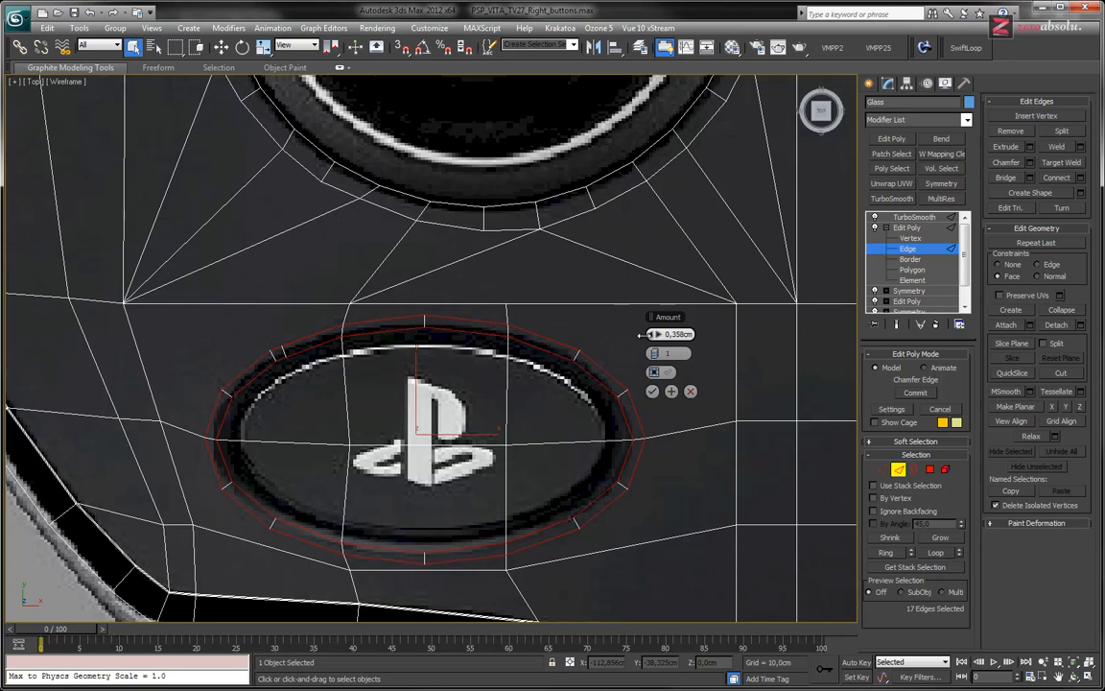
left_click(692, 392)
In vertex editing, remove the extra vertex on the oval's upper-left curve
scroll(374, 365, "up", 8)
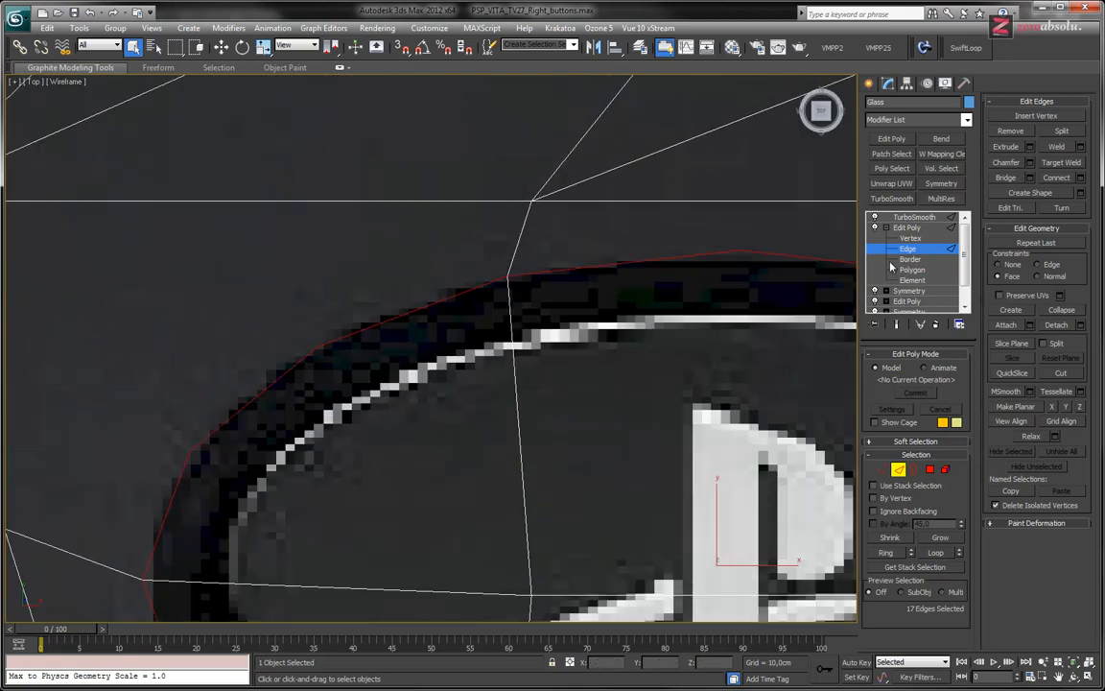
key("1")
left_click(351, 333)
left_click(370, 360)
scroll(451, 317, "down", 5)
middle_click_drag(504, 386, 434, 384)
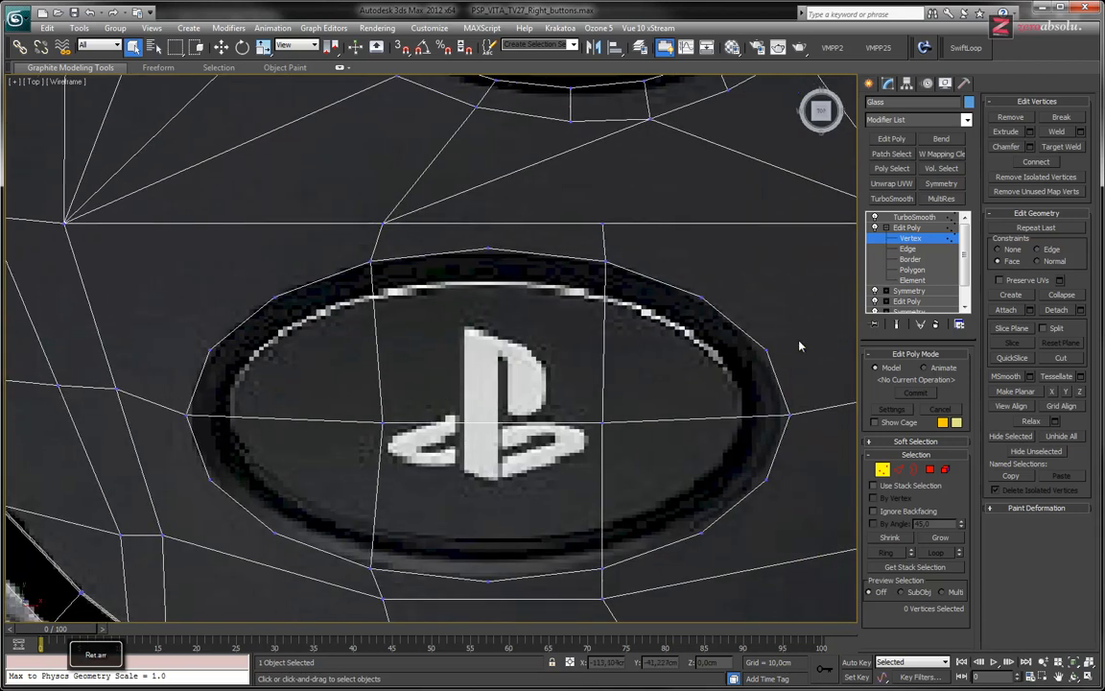
Select the full edge loop of the PS button's oval outline and preview a 0.358 cm chamfer on it
left_click(908, 248)
double_click(676, 284)
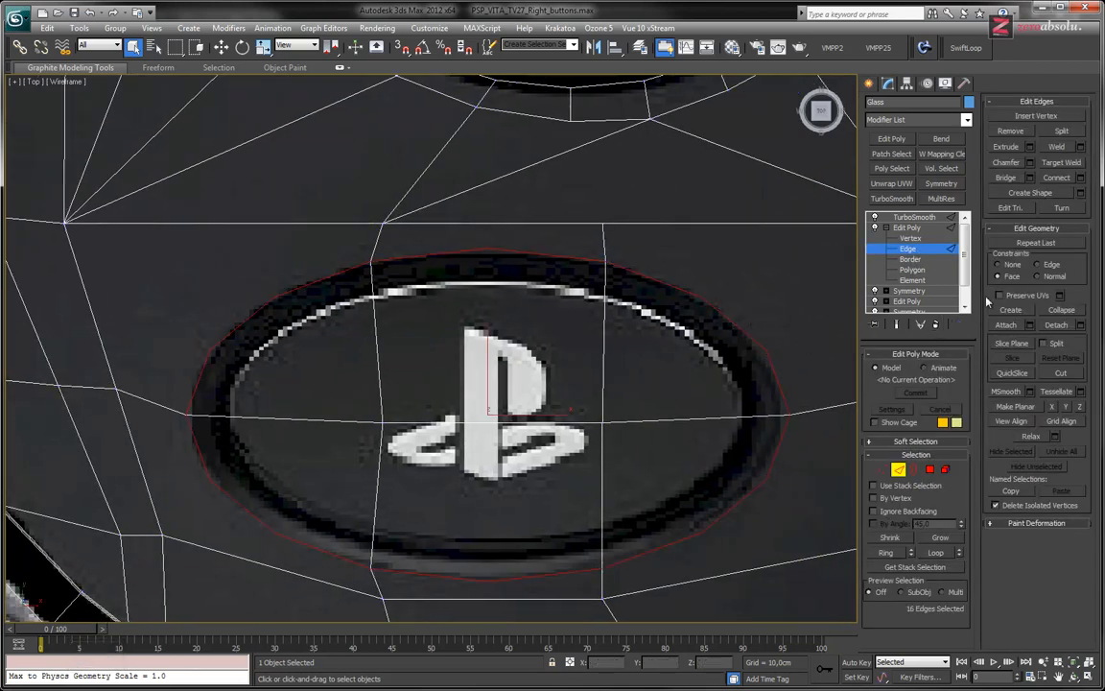
left_click(1029, 162)
middle_click_drag(607, 326, 592, 367, "alt")
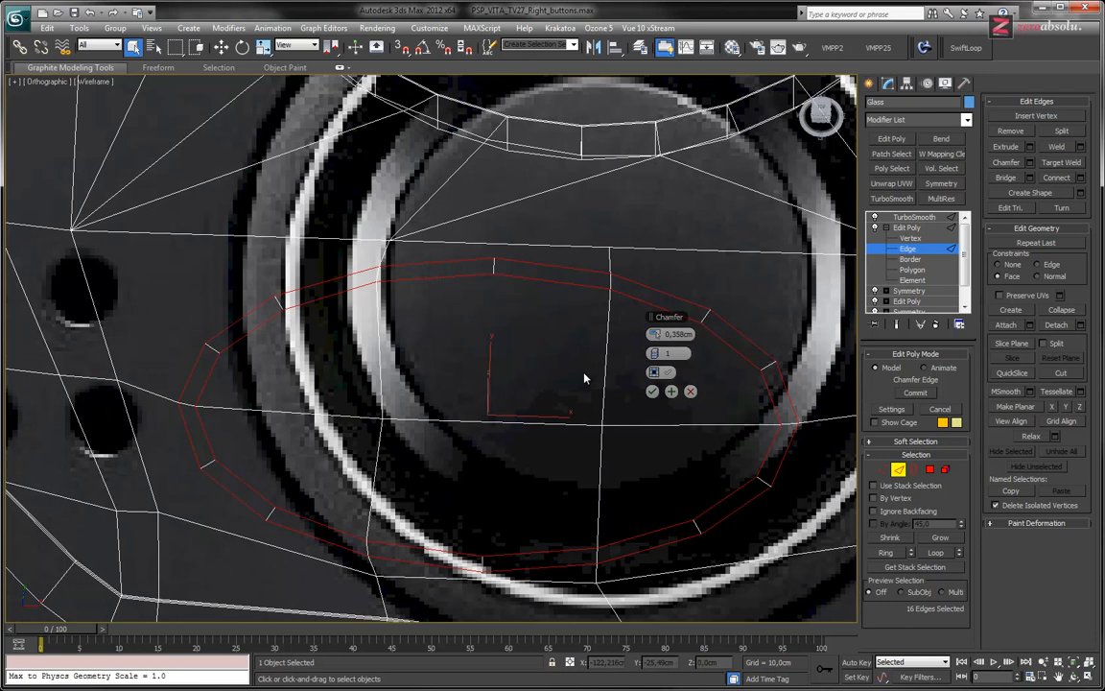
key("shift+z")
key("shift+z")
key("shift+z")
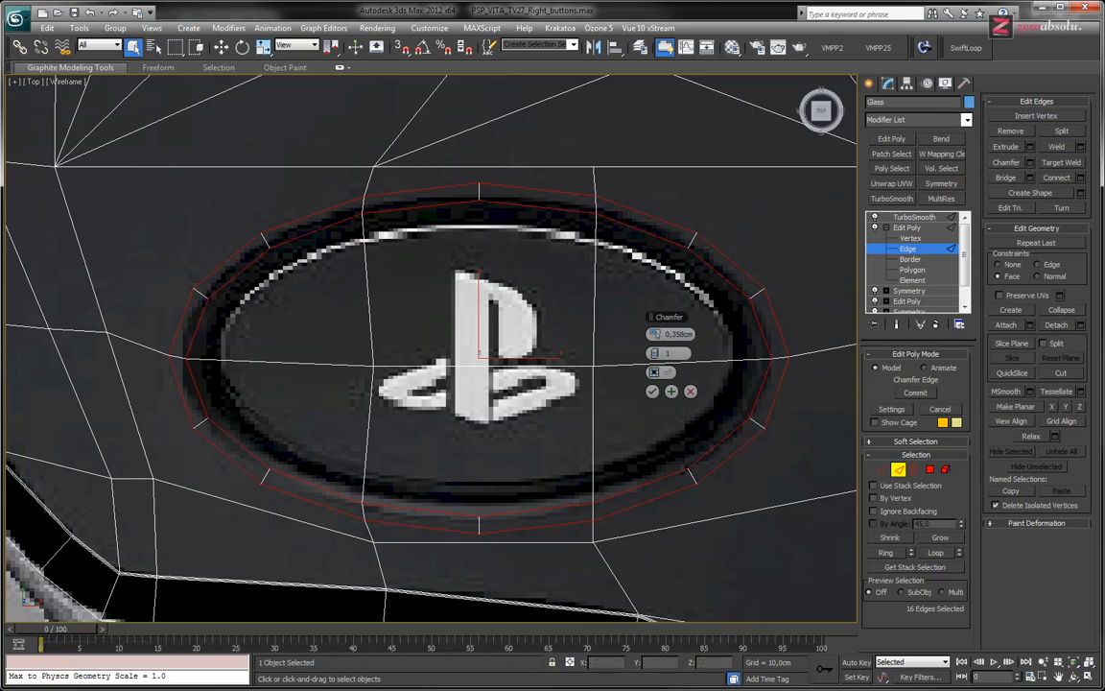
middle_click_drag(760, 245, 710, 256)
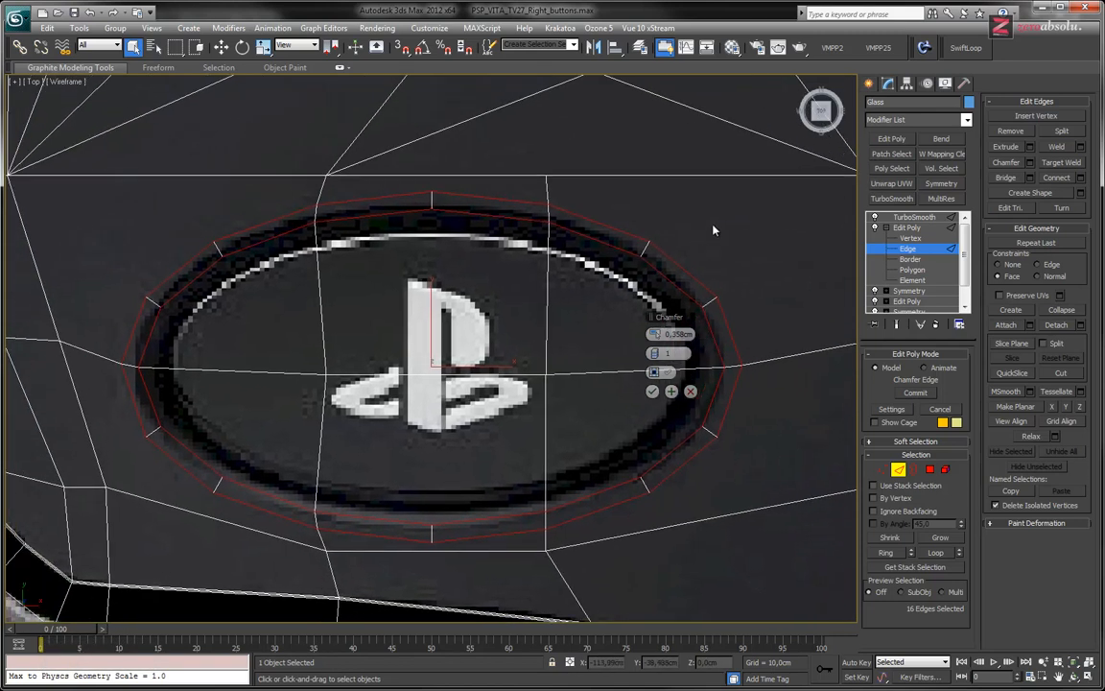
Check the oval chamfer in the smoothed result, and apply the chamfer with an amount of 0.434 cm
left_click(898, 325)
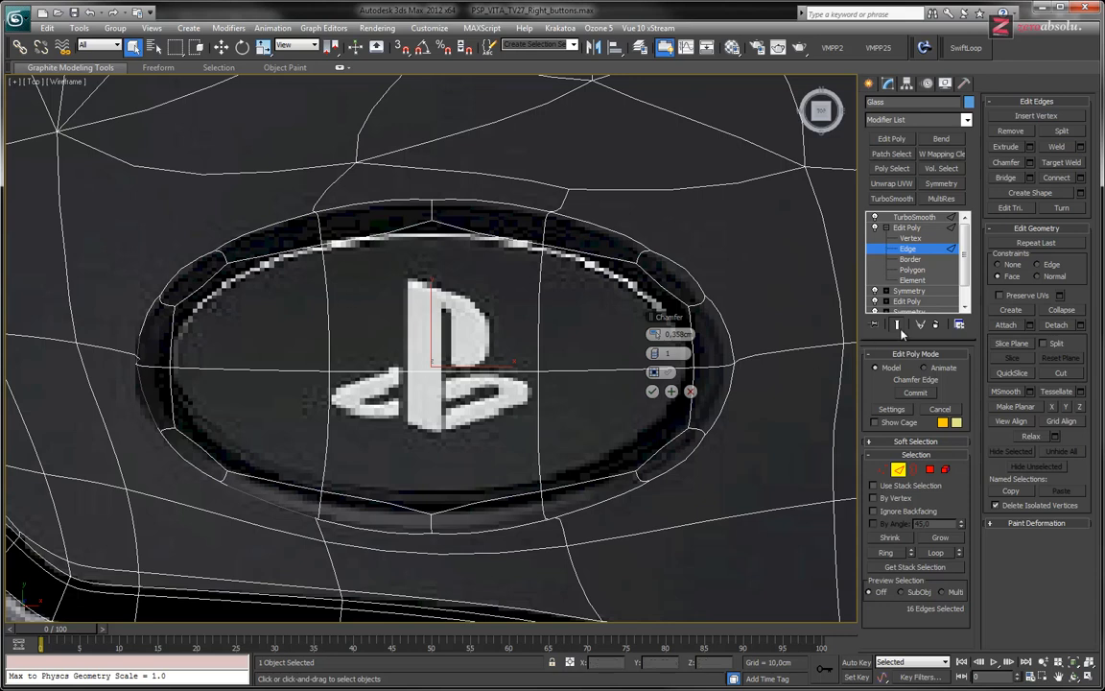
left_click(899, 327)
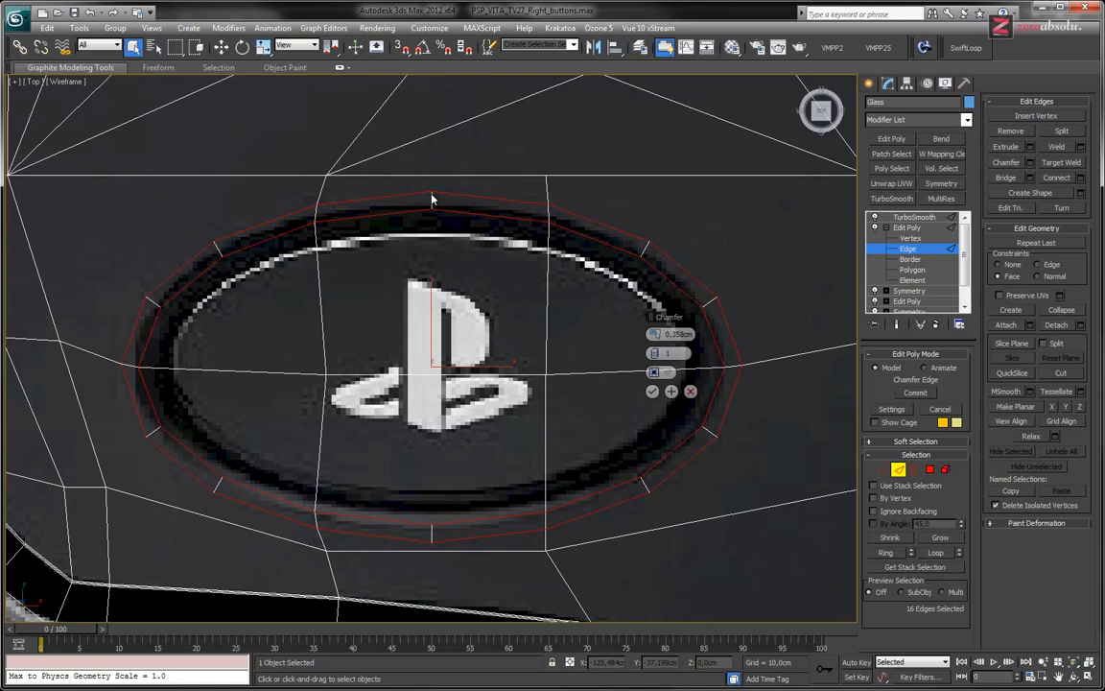
scroll(435, 213, "down", 4)
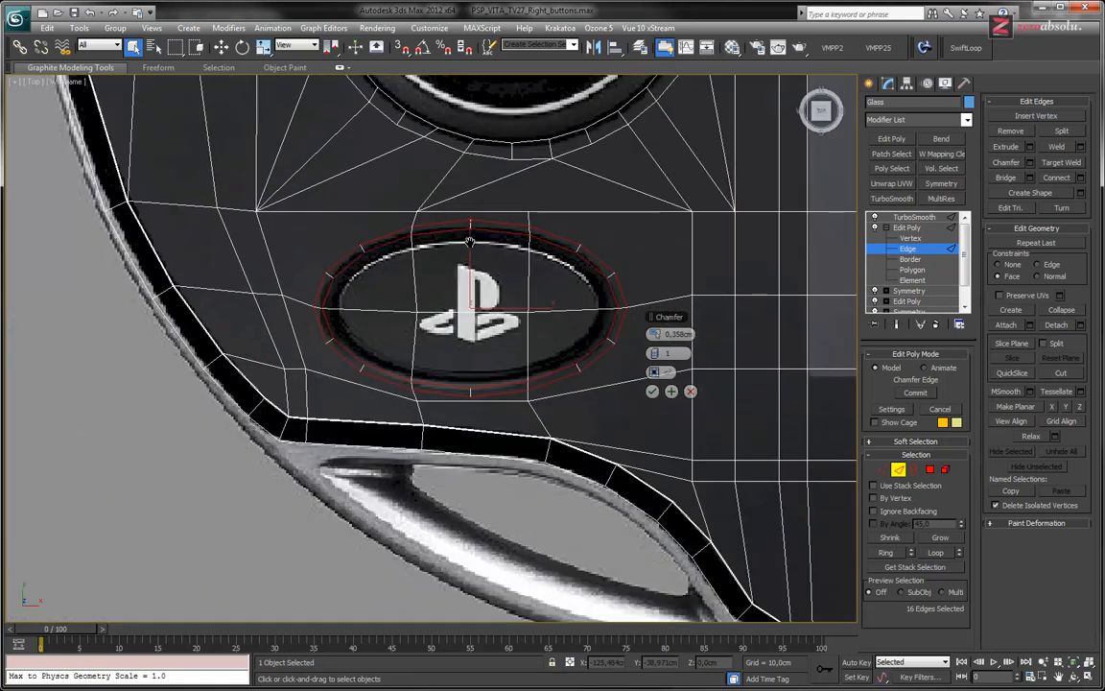
scroll(470, 242, "up", 2)
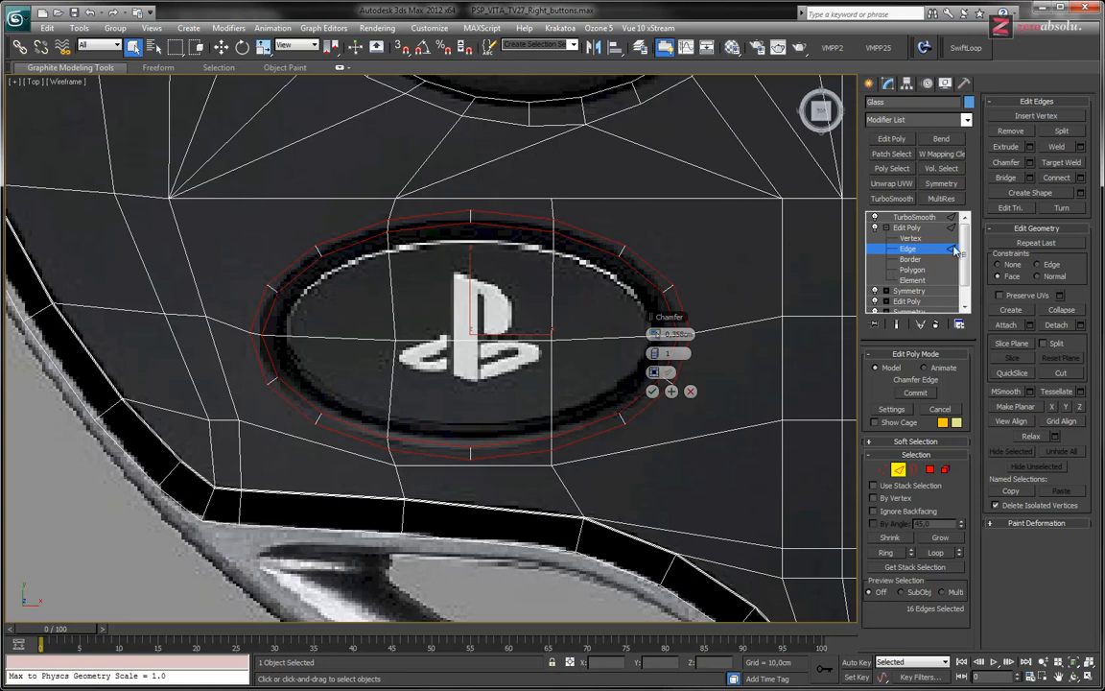
left_click_drag(655, 334, 655, 334)
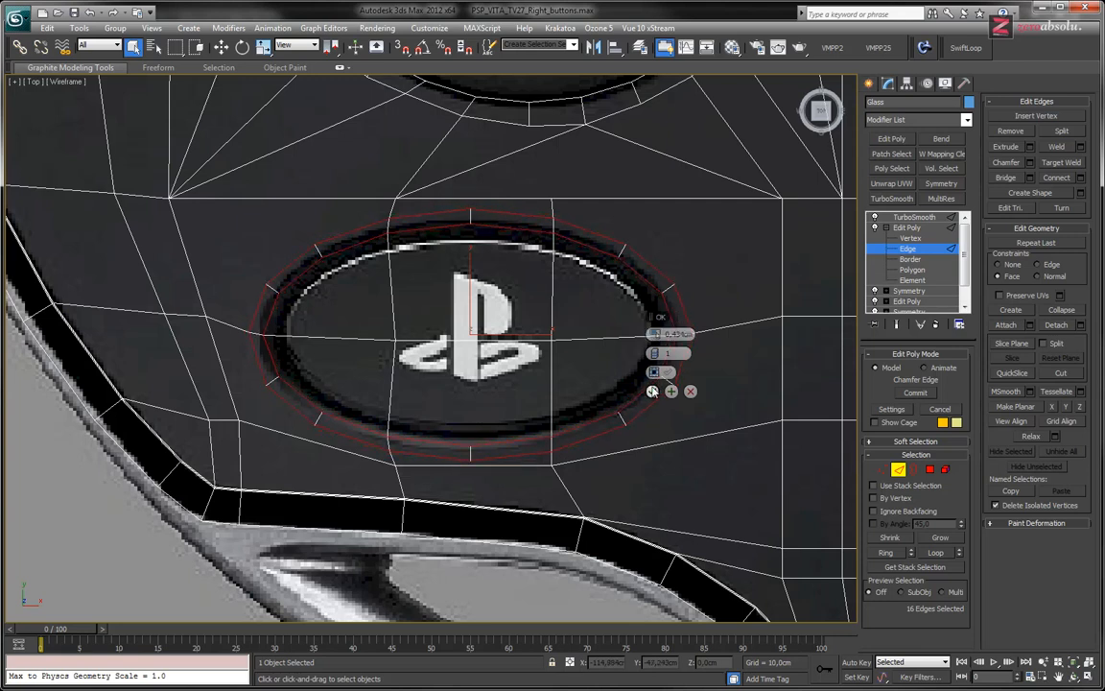
key("Return")
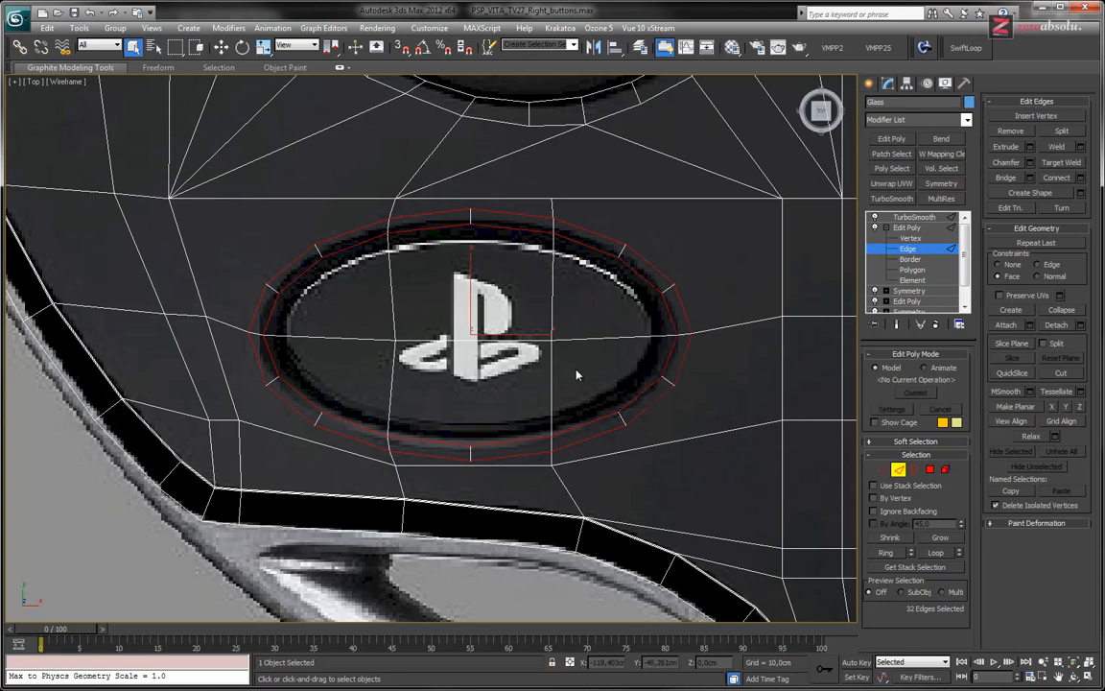
mouse_move(489, 325)
middle_mouse_down()
mouse_move(494, 313)
mouse_move(495, 322)
middle_mouse_up()
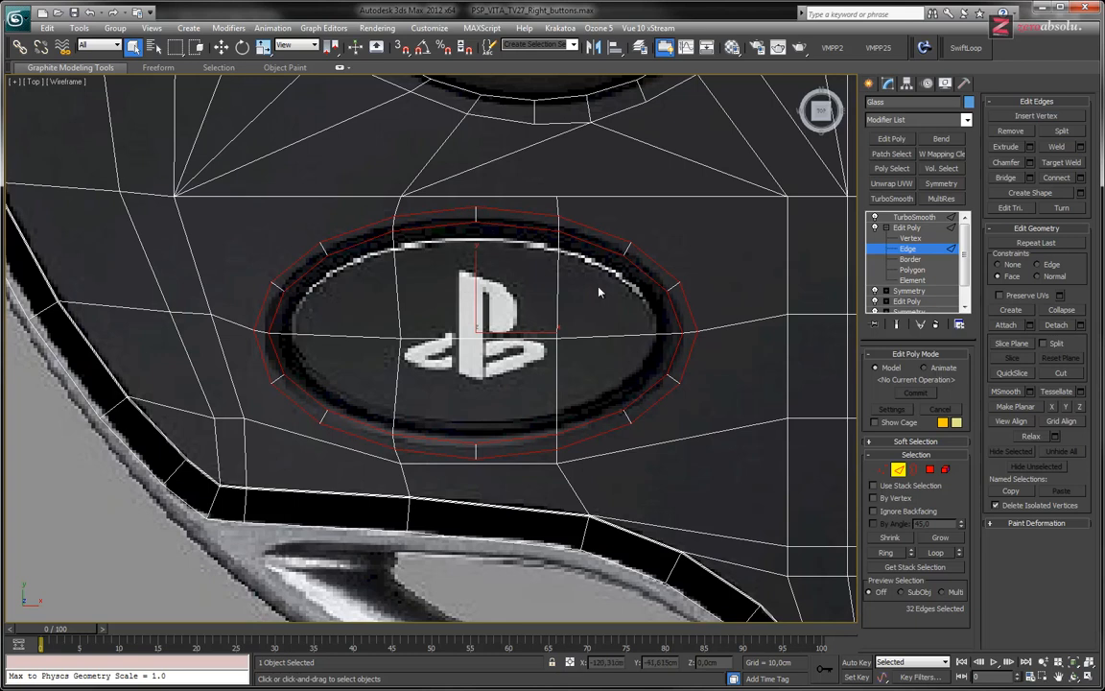
Delete the six polygons filling the inside of the chamfered PS button oval
left_click(906, 269)
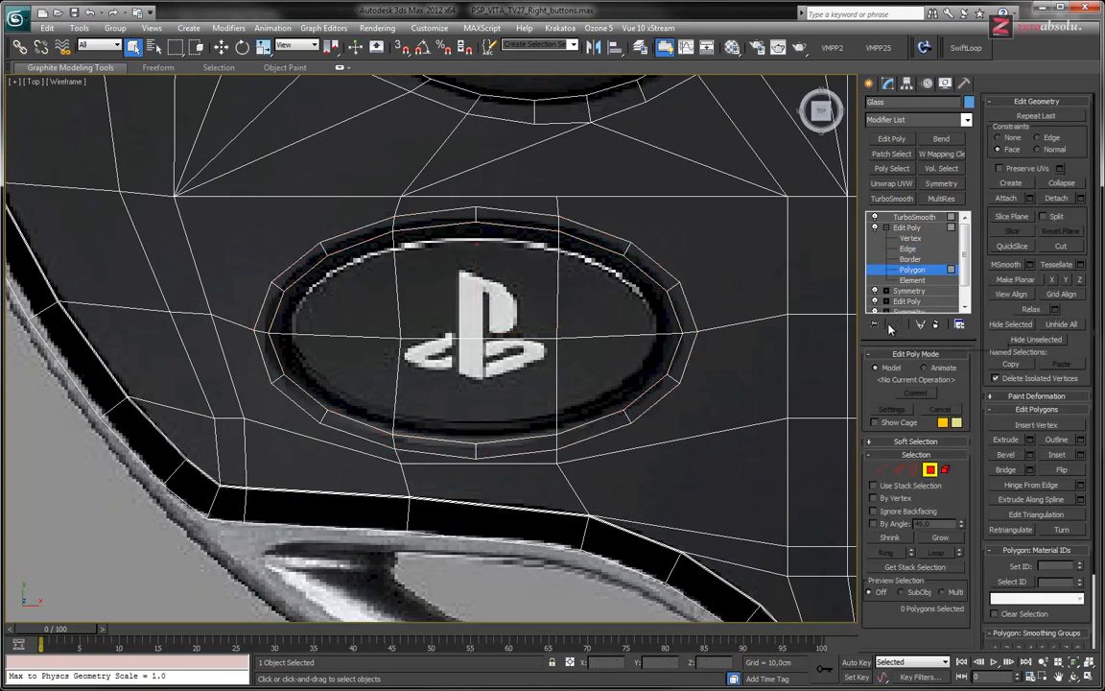
left_click(451, 273)
left_click(358, 288, "ctrl")
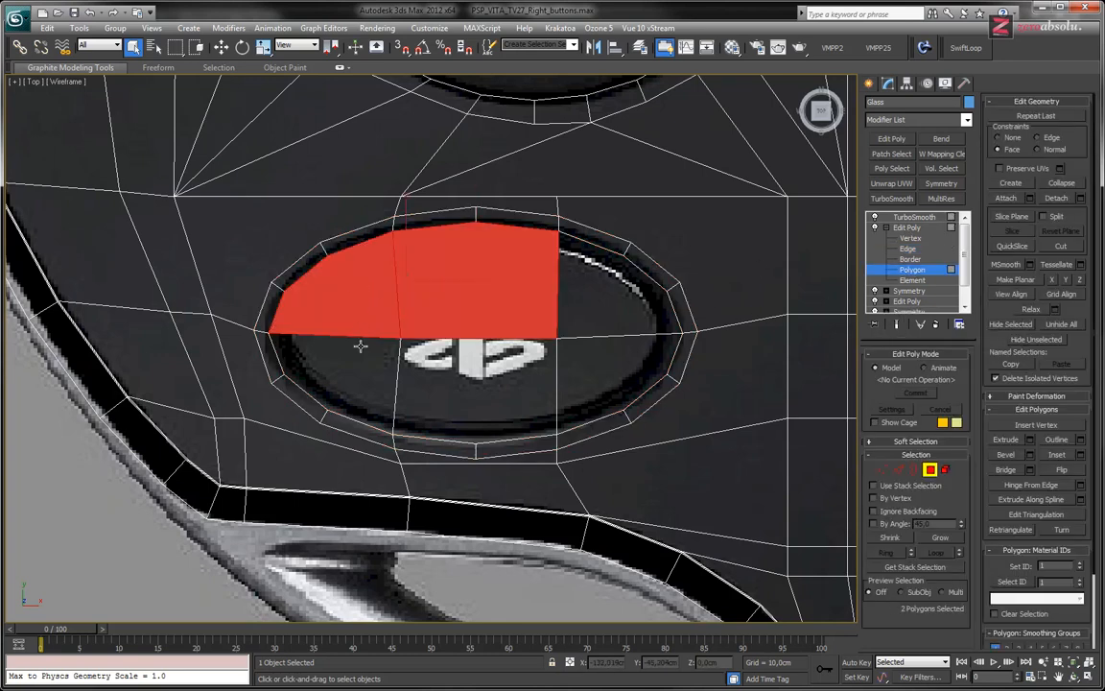
left_click(360, 345, "ctrl")
left_click(475, 374, "ctrl")
left_click(582, 337, "ctrl")
left_click(587, 317, "ctrl")
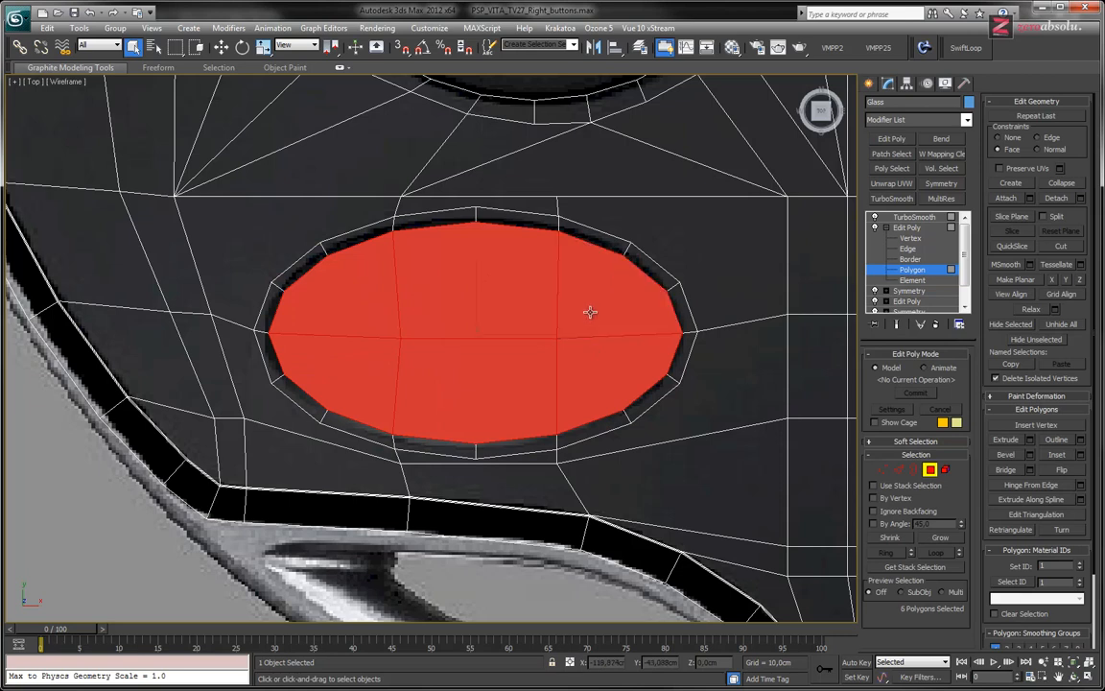
key("Delete")
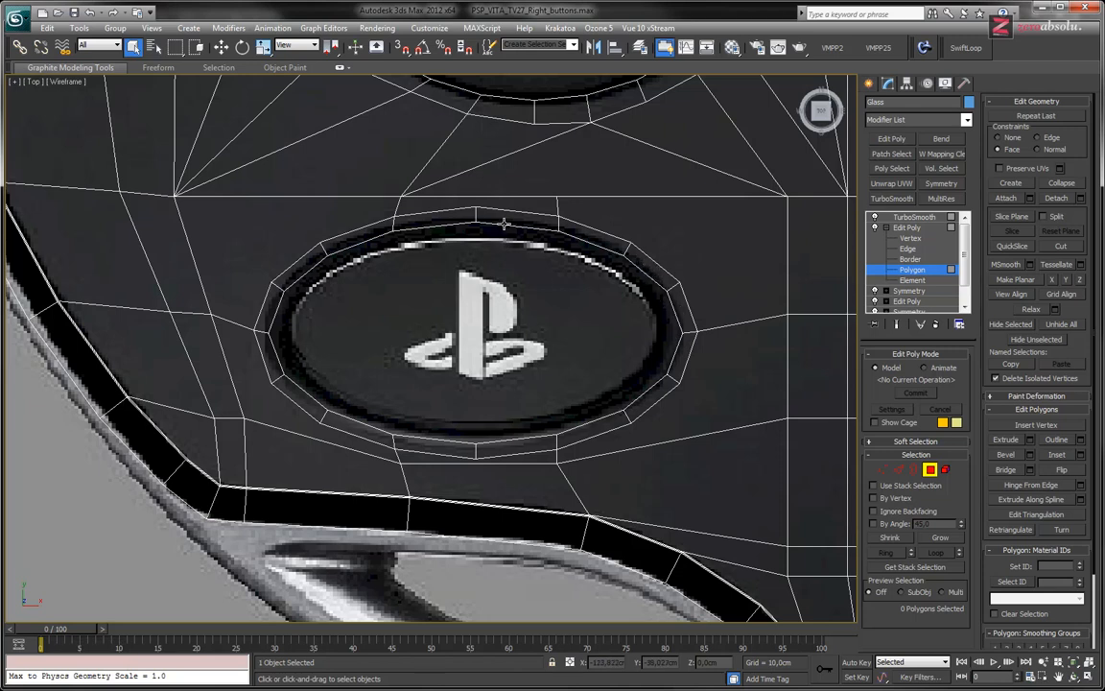
Select the open border of the oval hole and scale it up slightly toward the outer loop
left_click(921, 259)
left_click(584, 239)
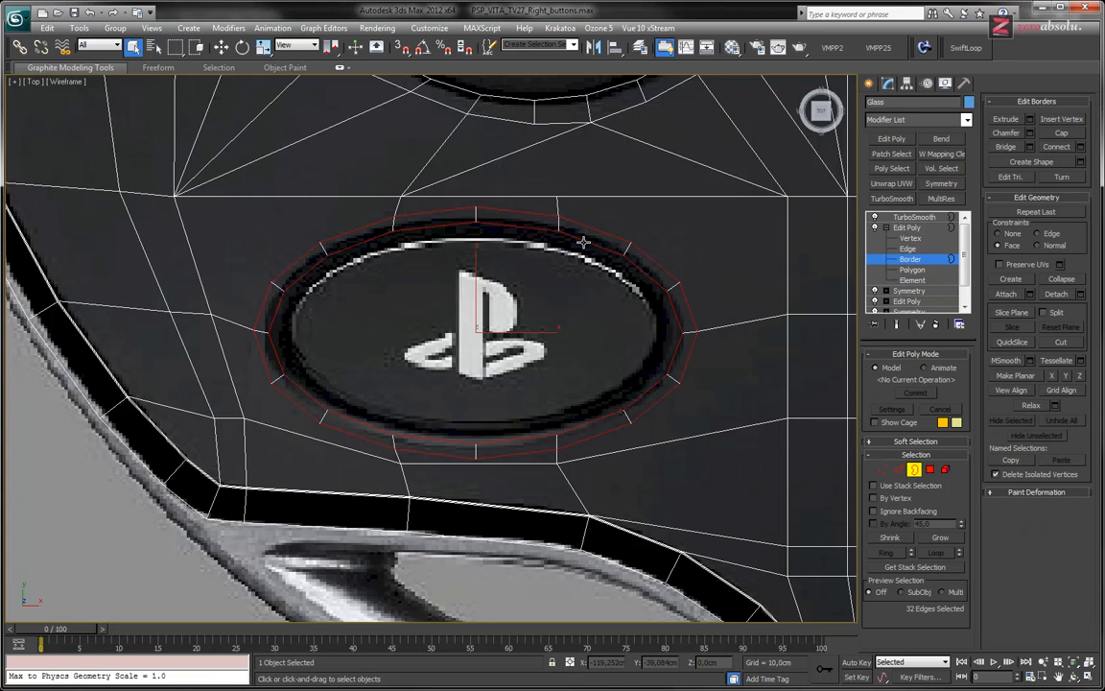
key("r")
left_click_drag(500, 306, 501, 305)
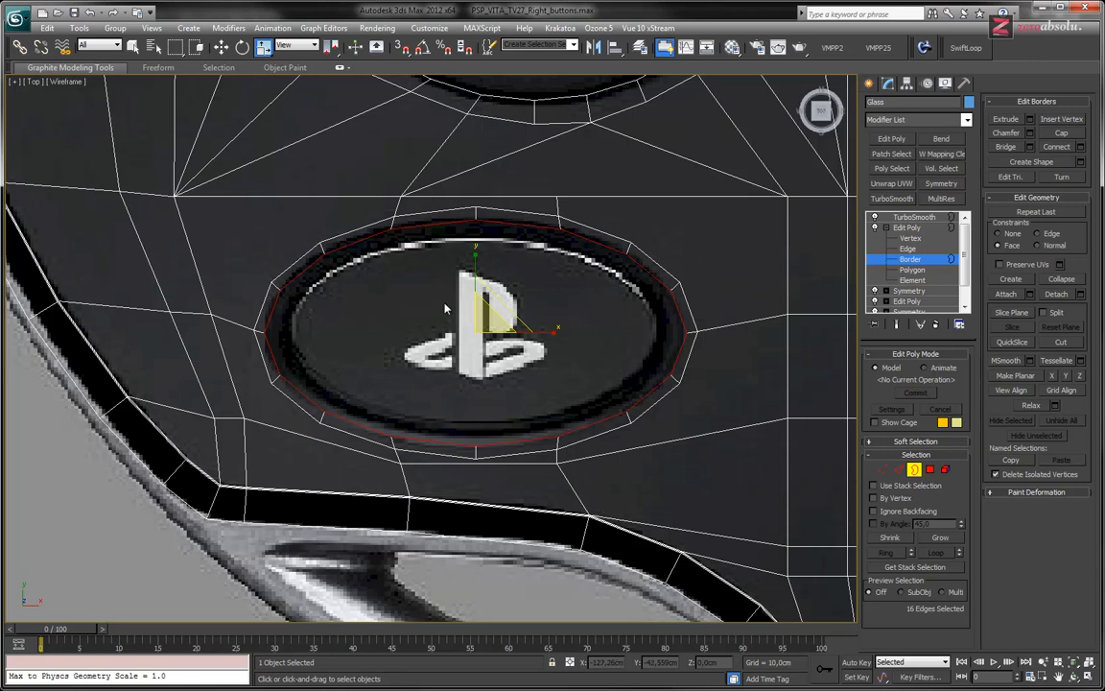
scroll(445, 308, "down", 3)
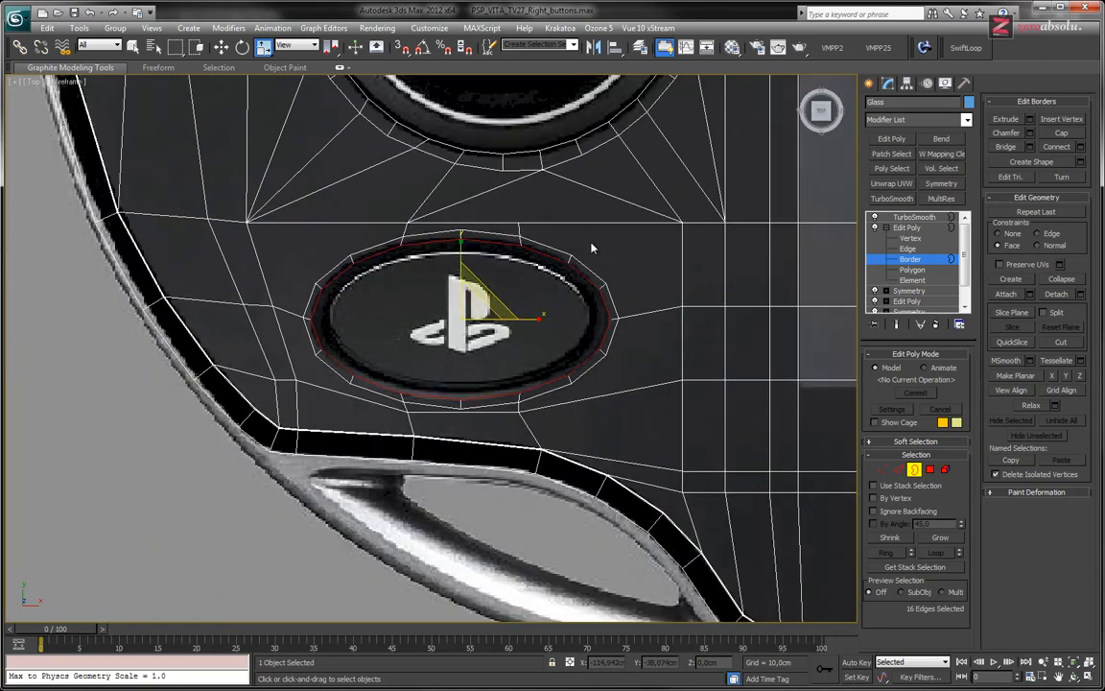
left_click(536, 278)
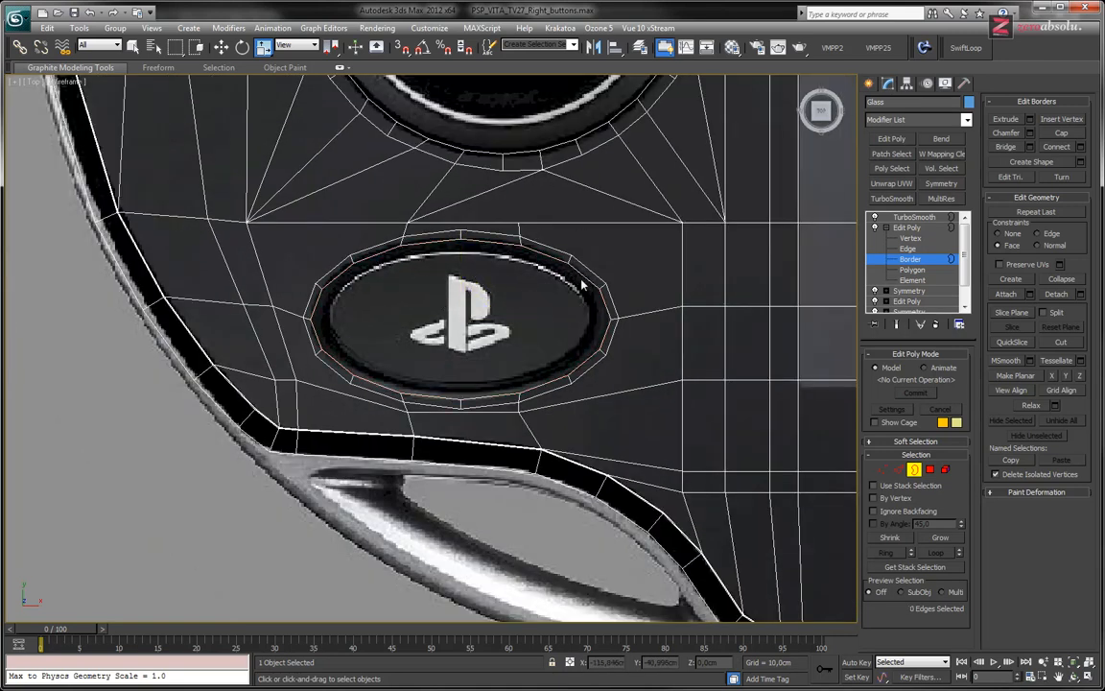
scroll(478, 287, "up", 3)
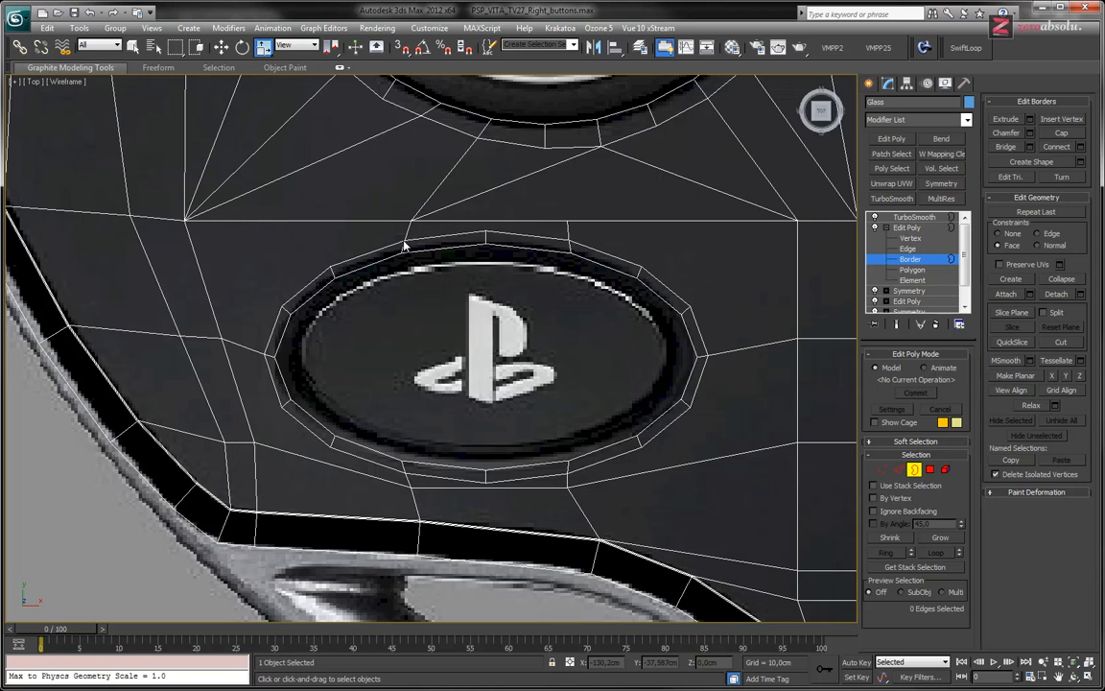
Remove the two short edges linking the top of the oval to the horizontal edge above it
key("2")
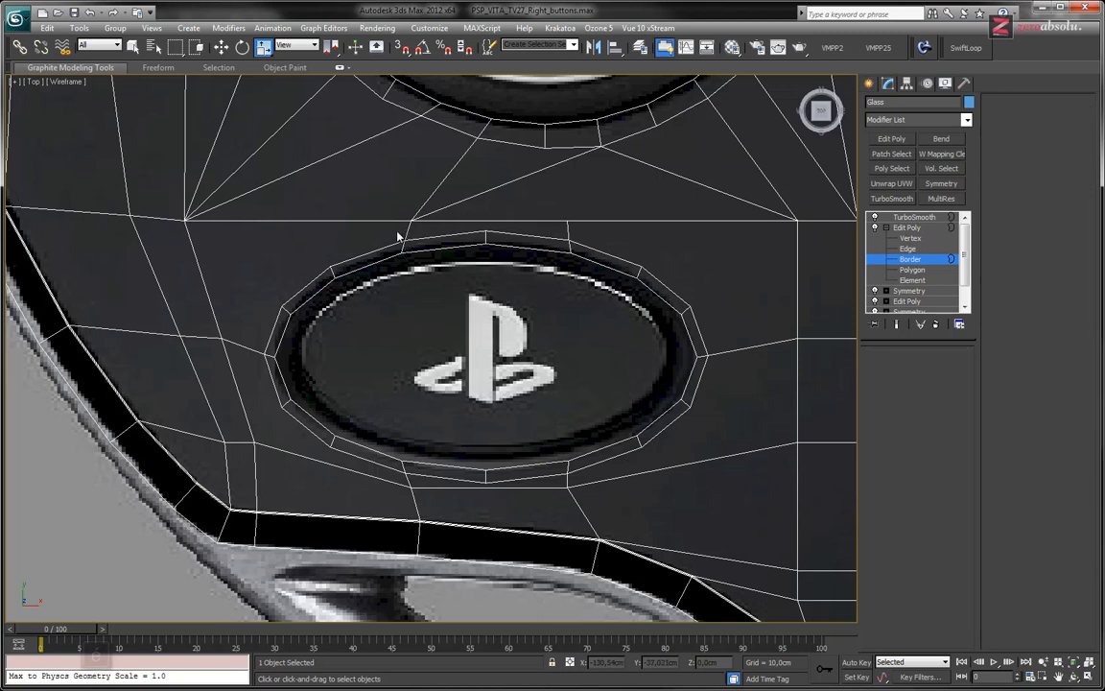
left_click(426, 232)
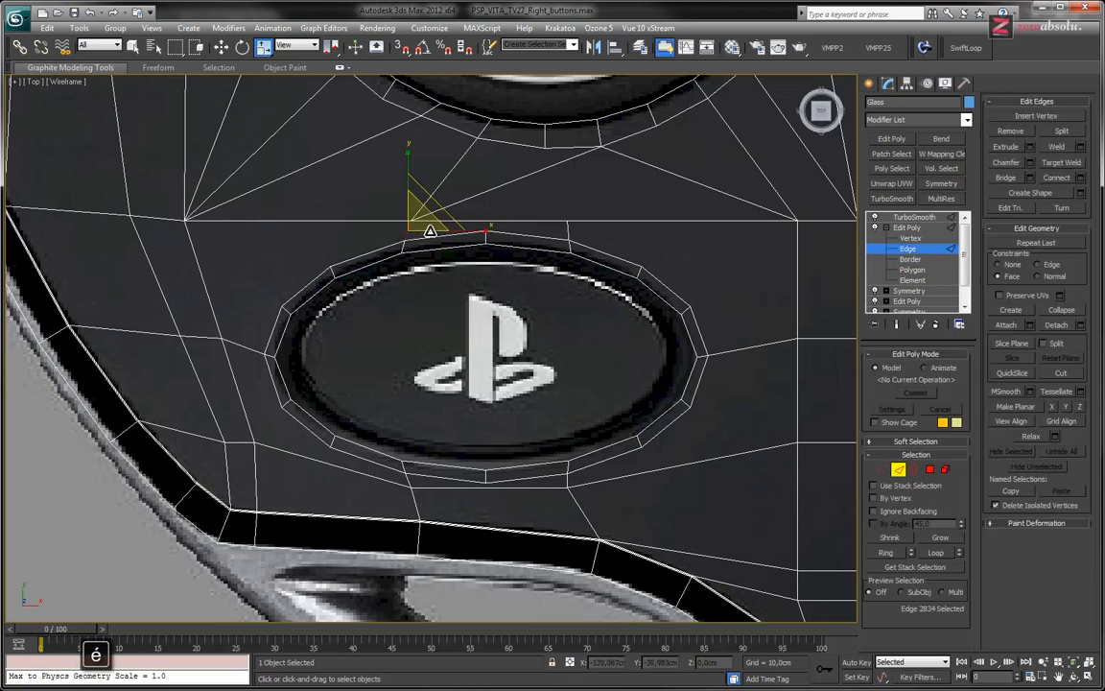
left_click(571, 234, "ctrl")
scroll(538, 257, "up", 4)
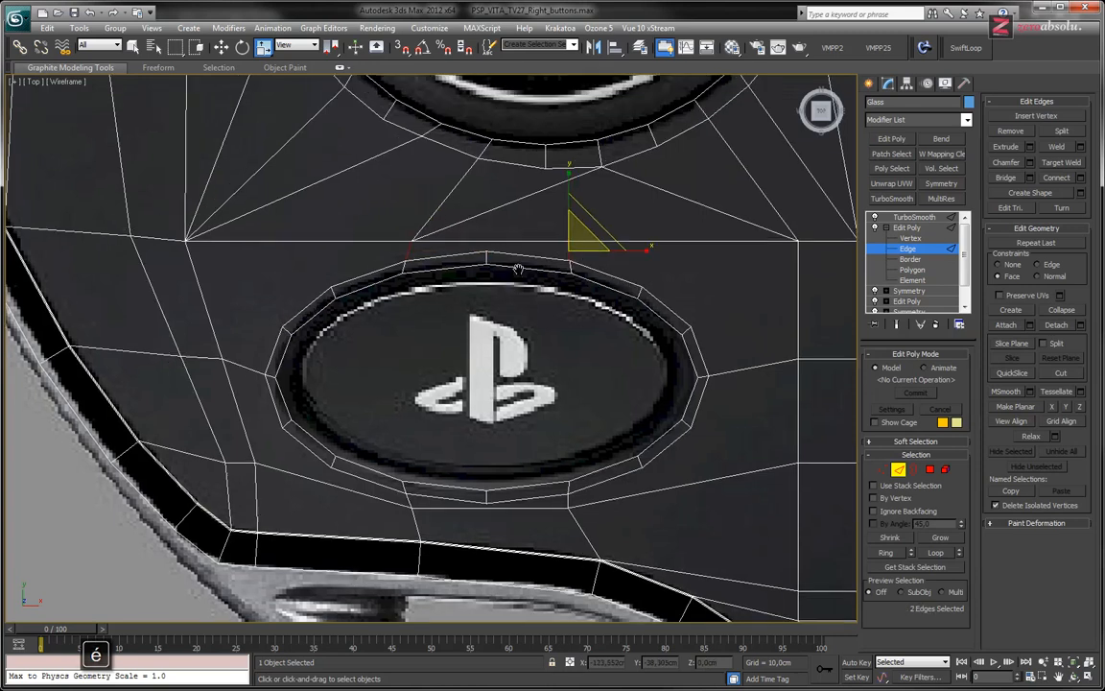
key("BackSpace")
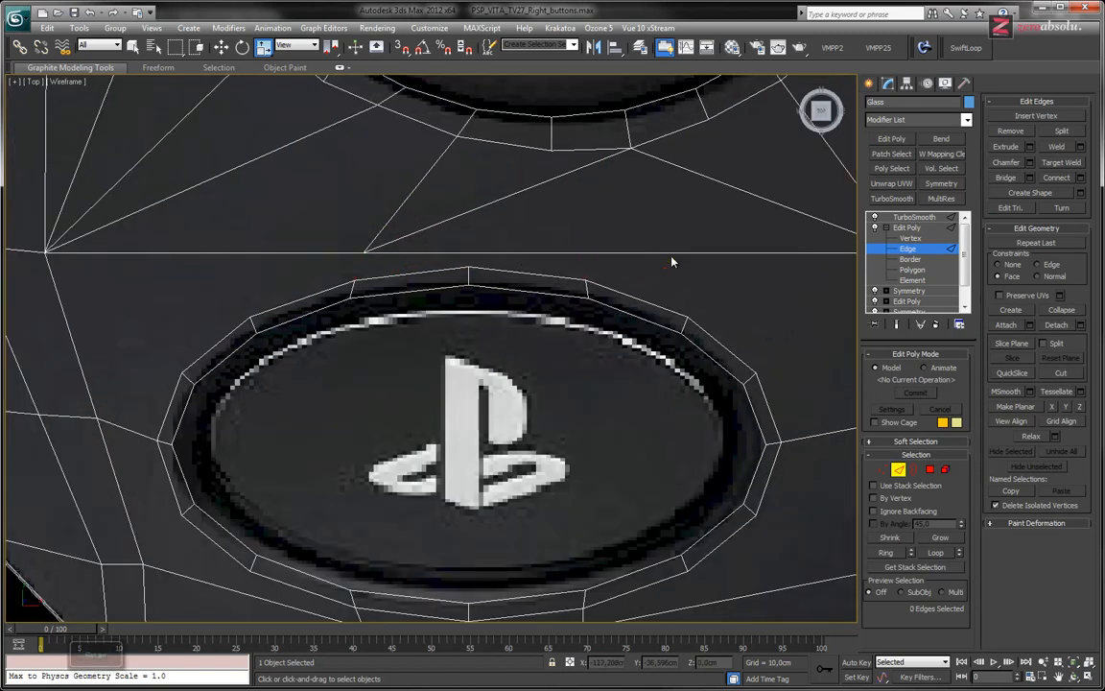
Cut edges joining the oval's upper-left, top and upper-right vertices to vertices on the horizontal edge above
left_click(910, 238)
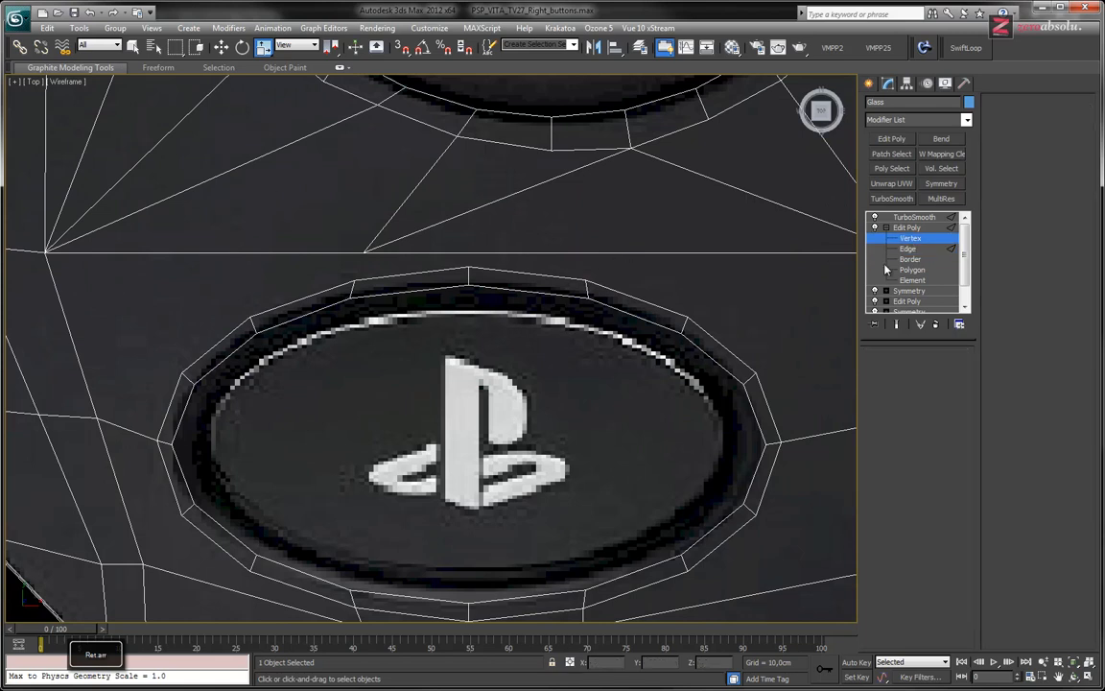
left_click(1060, 357)
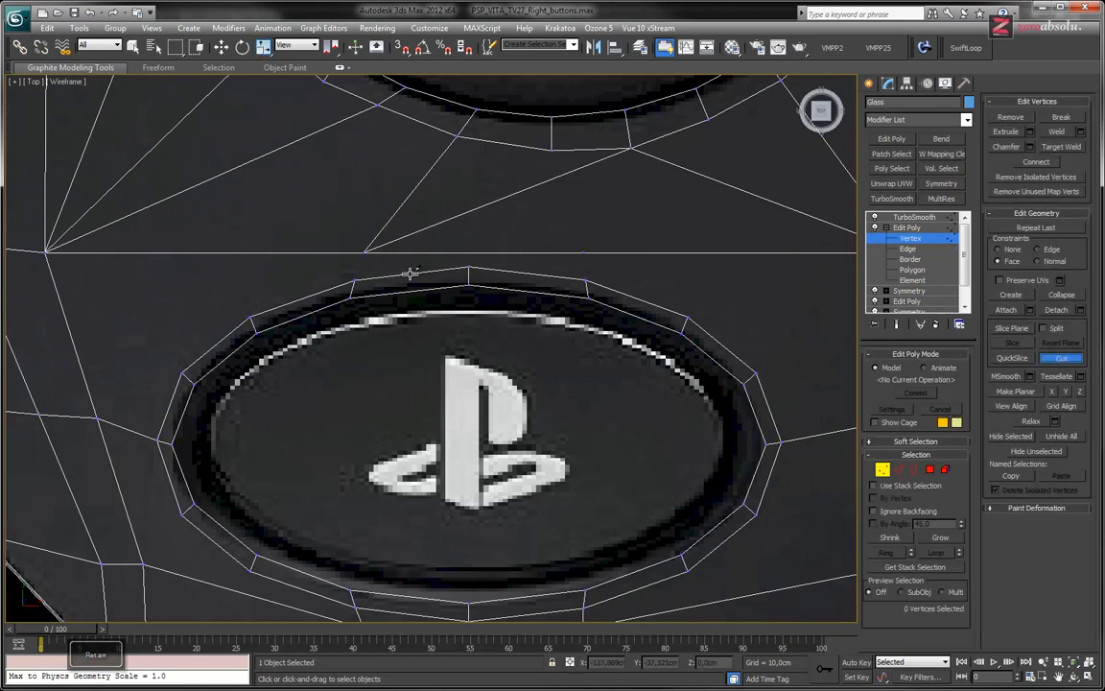
middle_click_drag(278, 237, 341, 228)
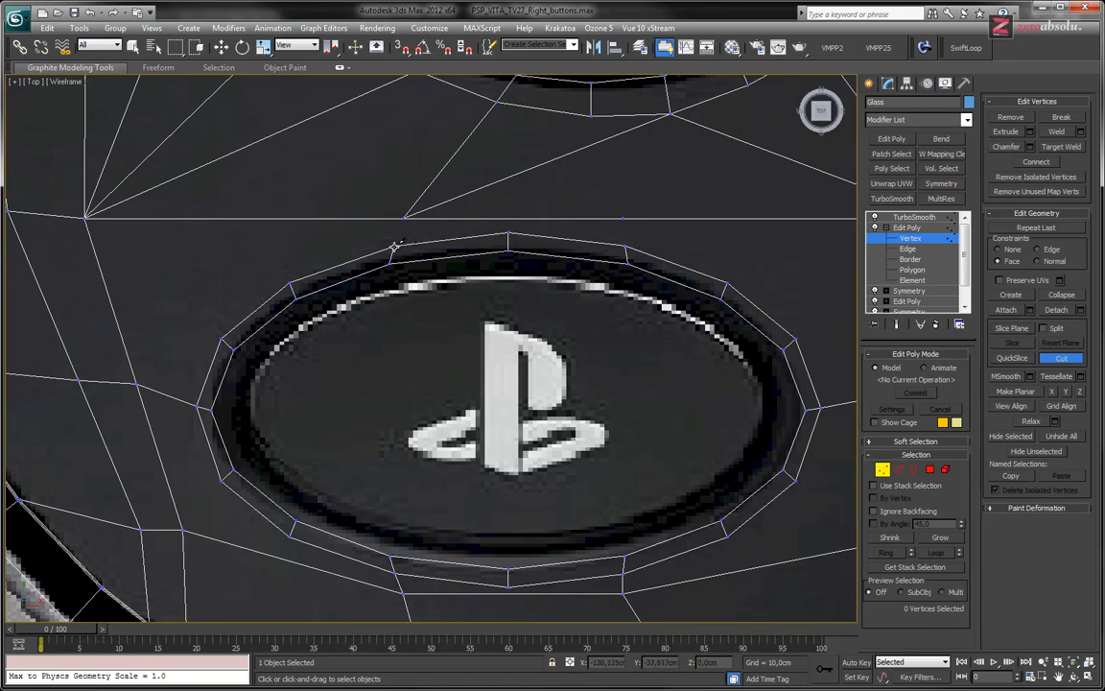
left_click(395, 248)
left_click(86, 219)
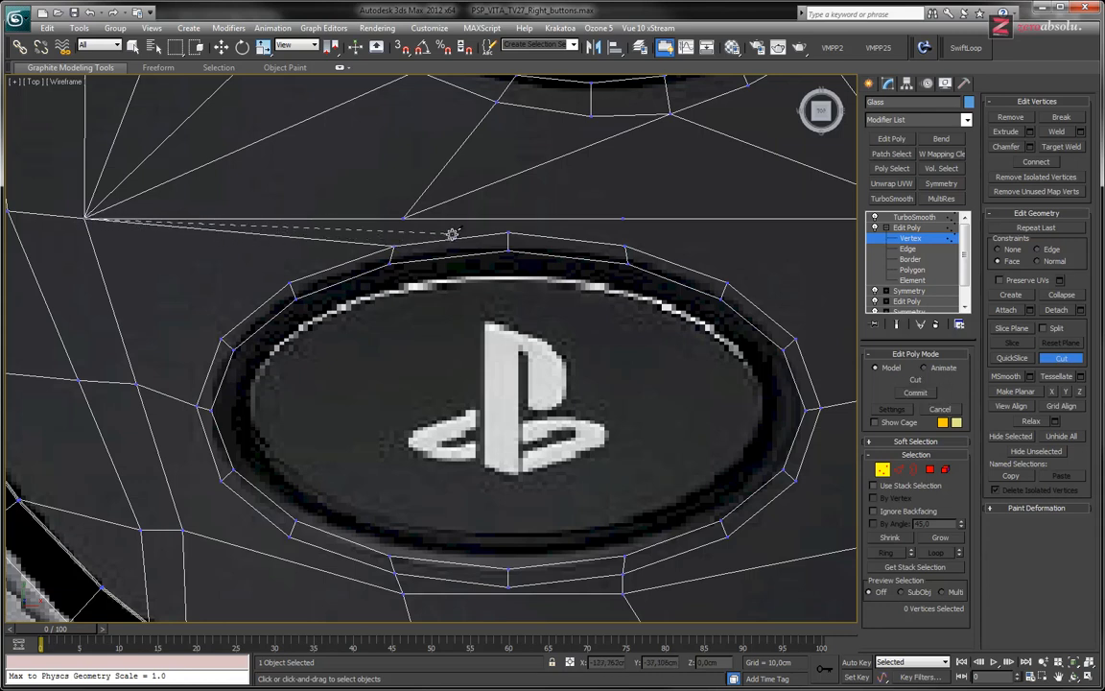
left_click(403, 218)
left_click(509, 231)
left_click(624, 218)
middle_click_drag(648, 303, 424, 303)
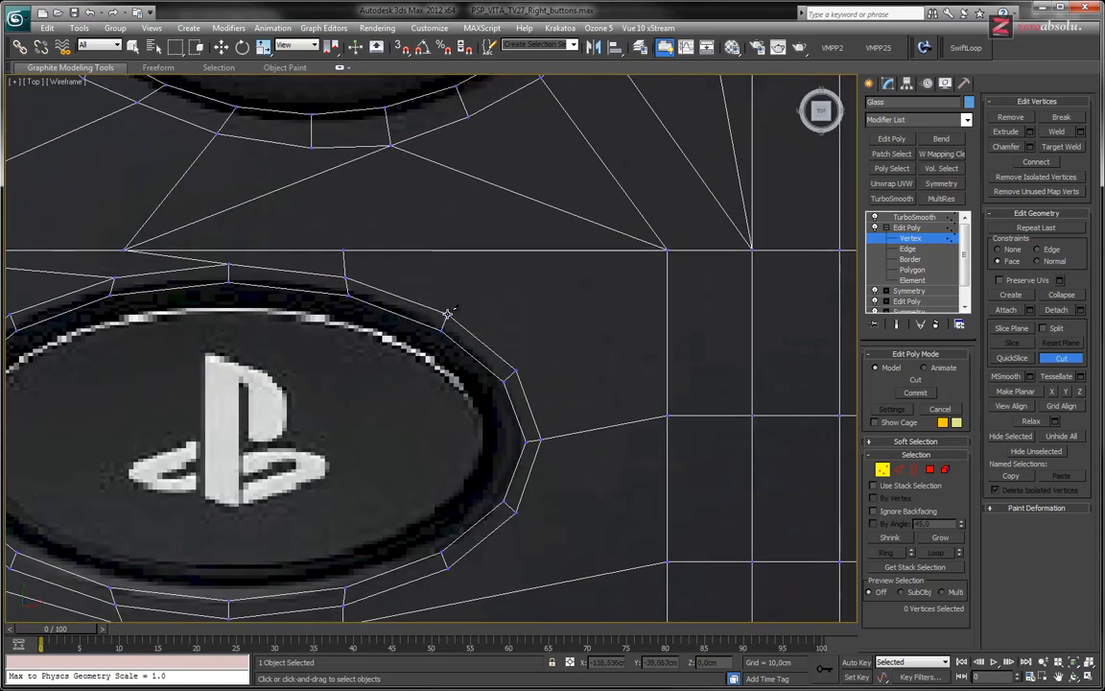
Cut edges from the next vertex on the oval's upper-right curve and from its rightmost vertex to the grid corner at upper right
left_click(447, 313)
left_click(667, 250)
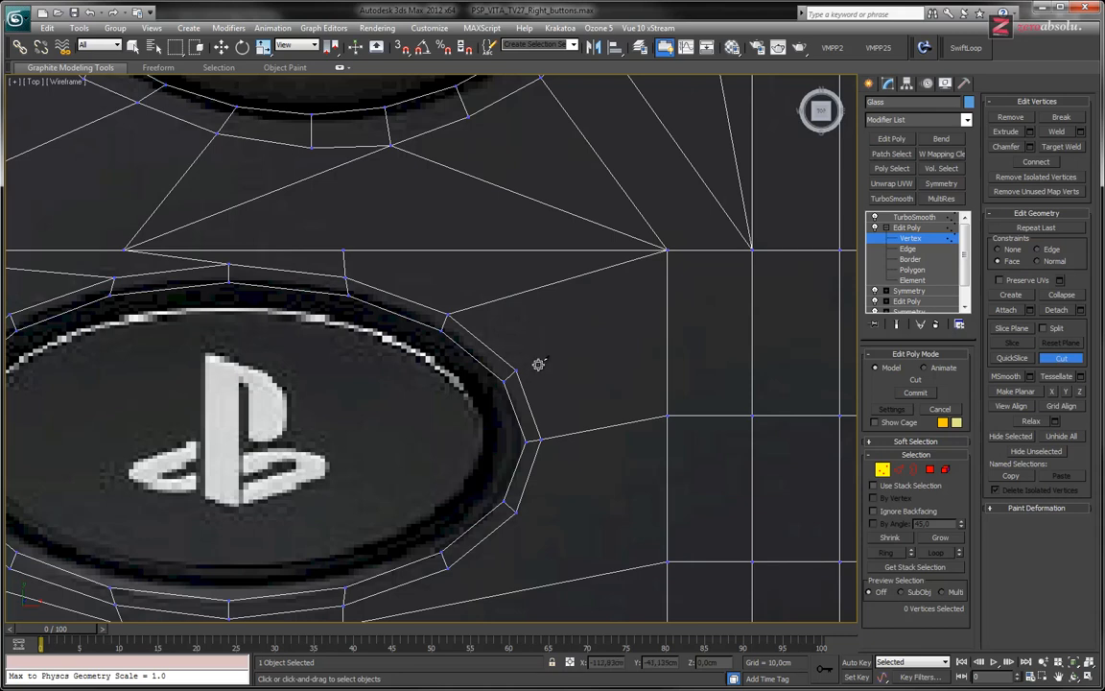
left_click(541, 438)
left_click(667, 251)
right_click(592, 414)
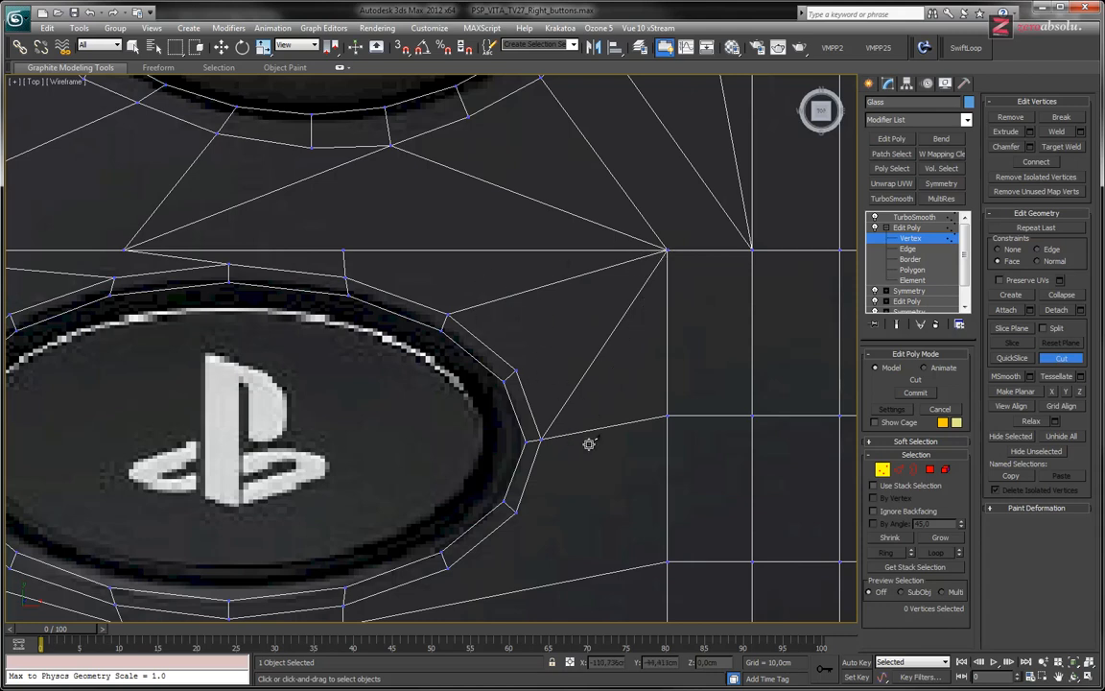
Cut from the oval's rightmost vertex to the grid vertex at lower right and on to the oval's lower-right curve, and switch to edge editing
middle_click_drag(575, 390, 624, 236)
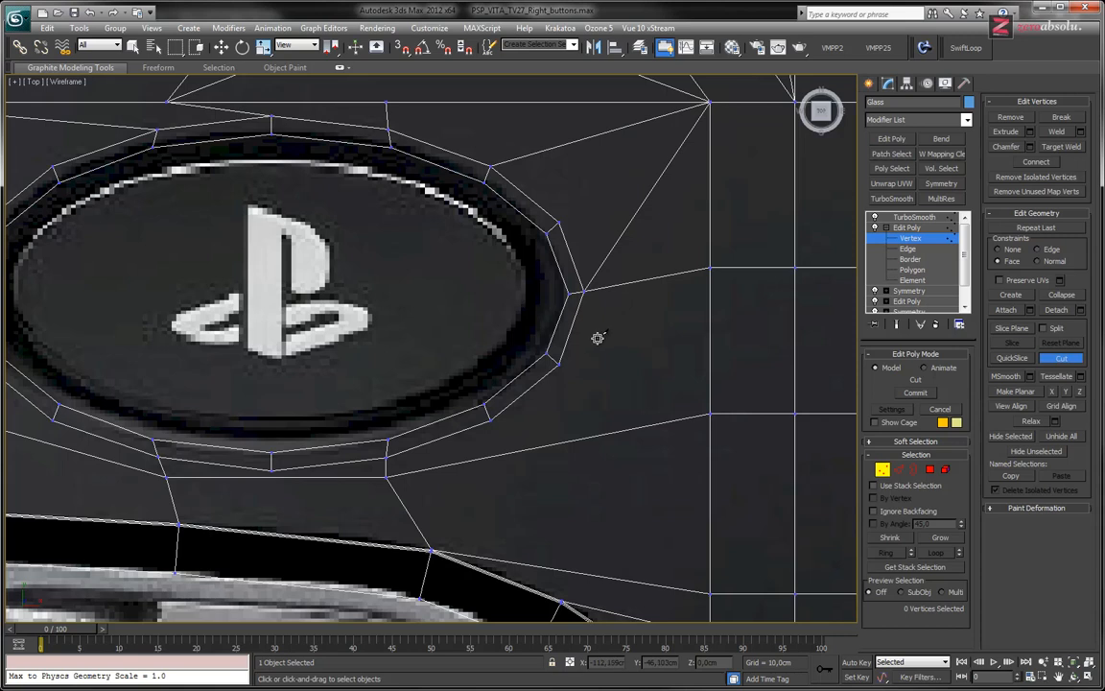
left_click(583, 290)
left_click(708, 414)
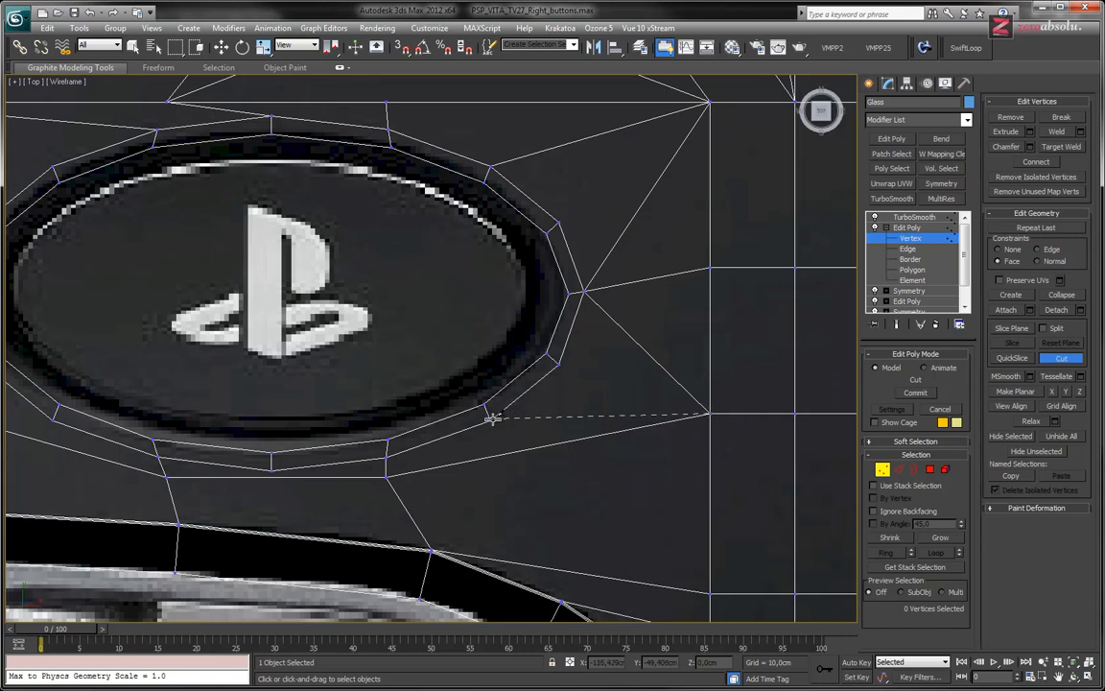
left_click(490, 420)
right_click(636, 347)
right_click(660, 278)
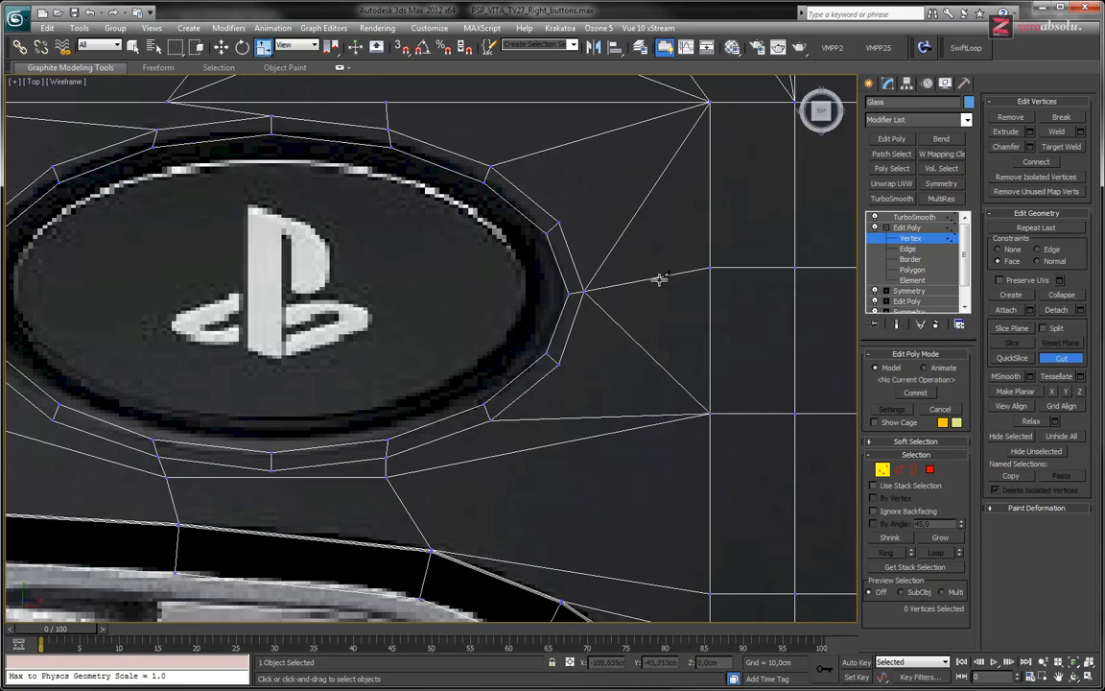
key("2")
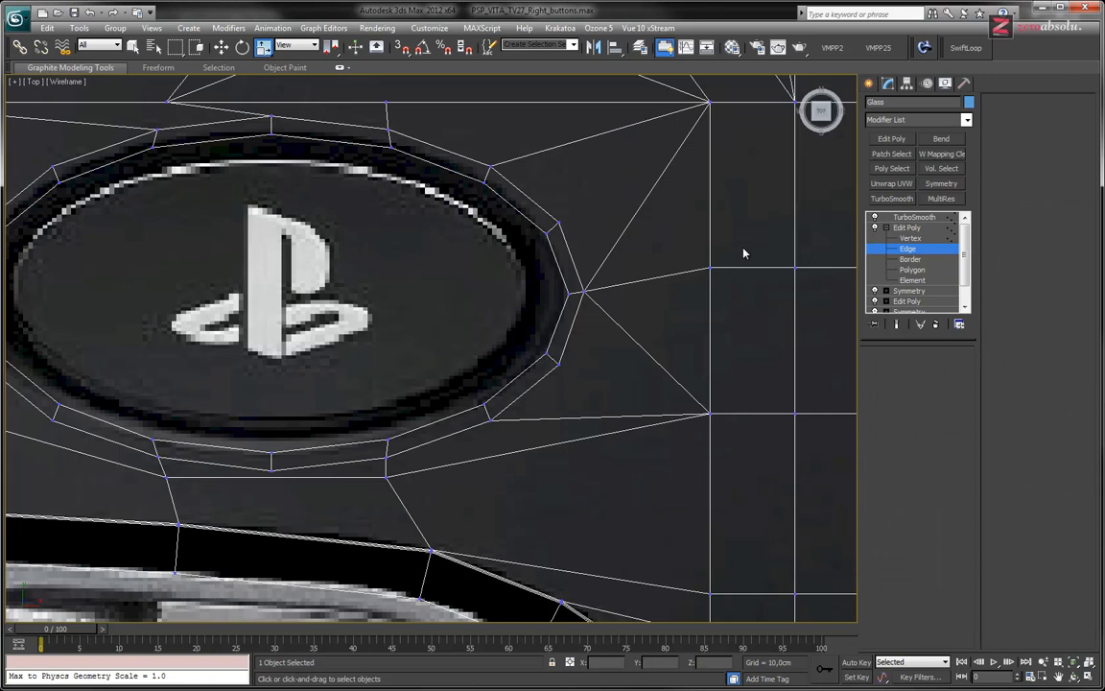
Remove the edge linking the oval's rightmost vertex to the middle of the grid line beside it
left_click(669, 276)
key("BackSpace")
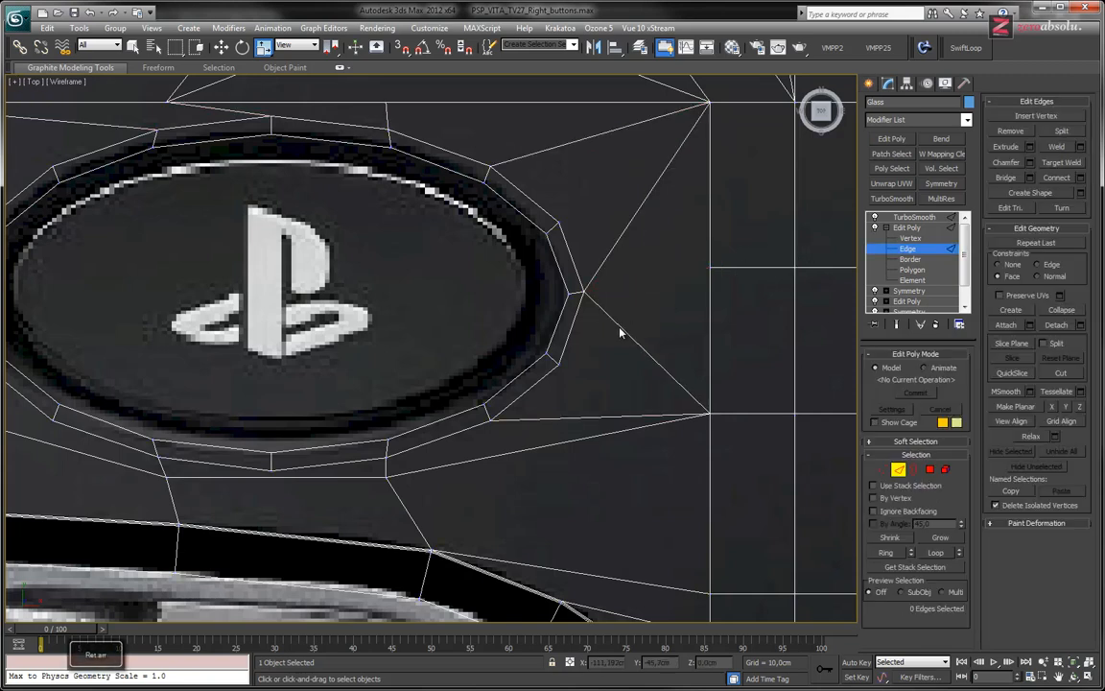
mouse_move(610, 324)
middle_mouse_down()
mouse_move(601, 320)
mouse_move(604, 277)
mouse_move(600, 312)
middle_mouse_up()
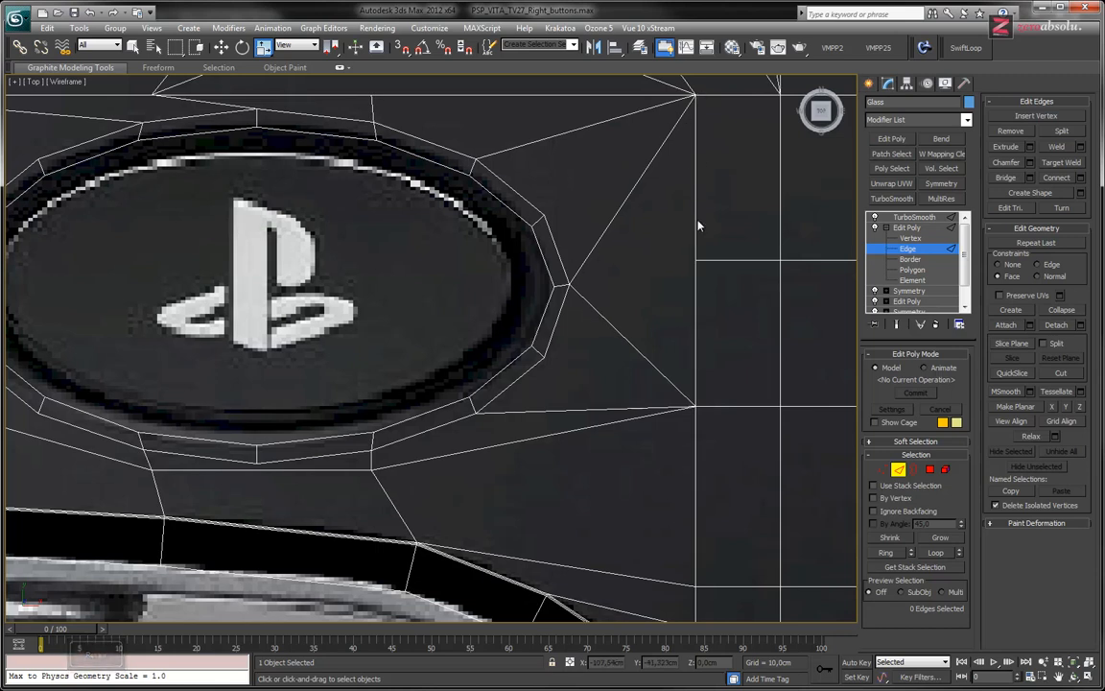
Remove the short edge linking the oval's lower-left curve to the left end of the horizontal edge beneath it
middle_click_drag(548, 347, 626, 355)
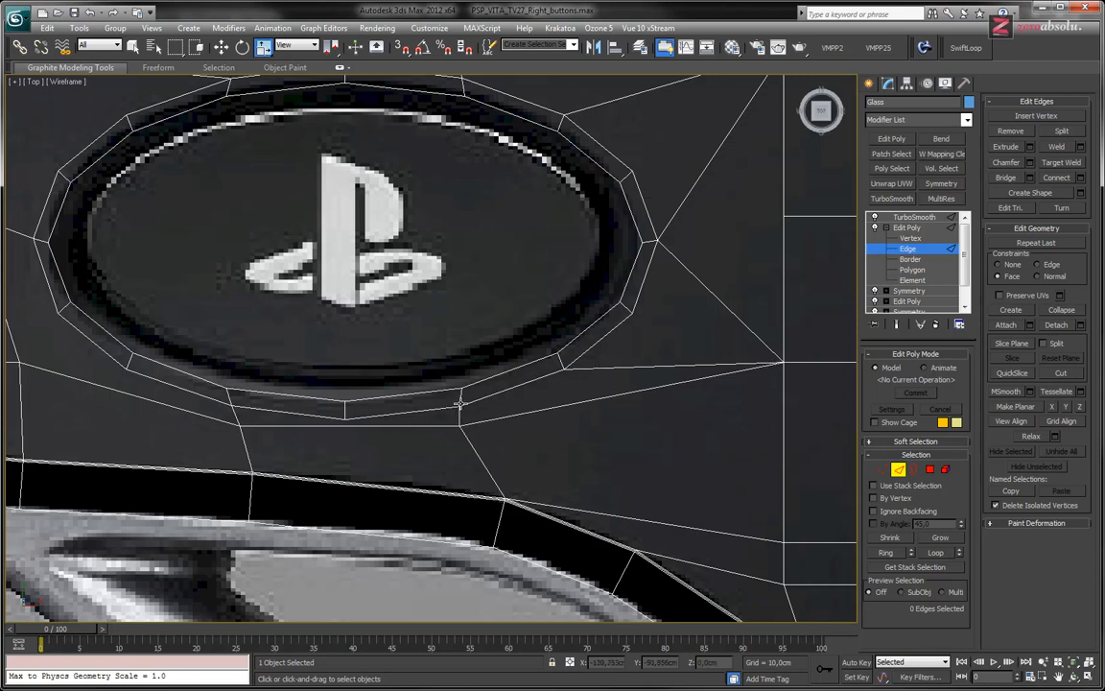
middle_click_drag(459, 404, 502, 429)
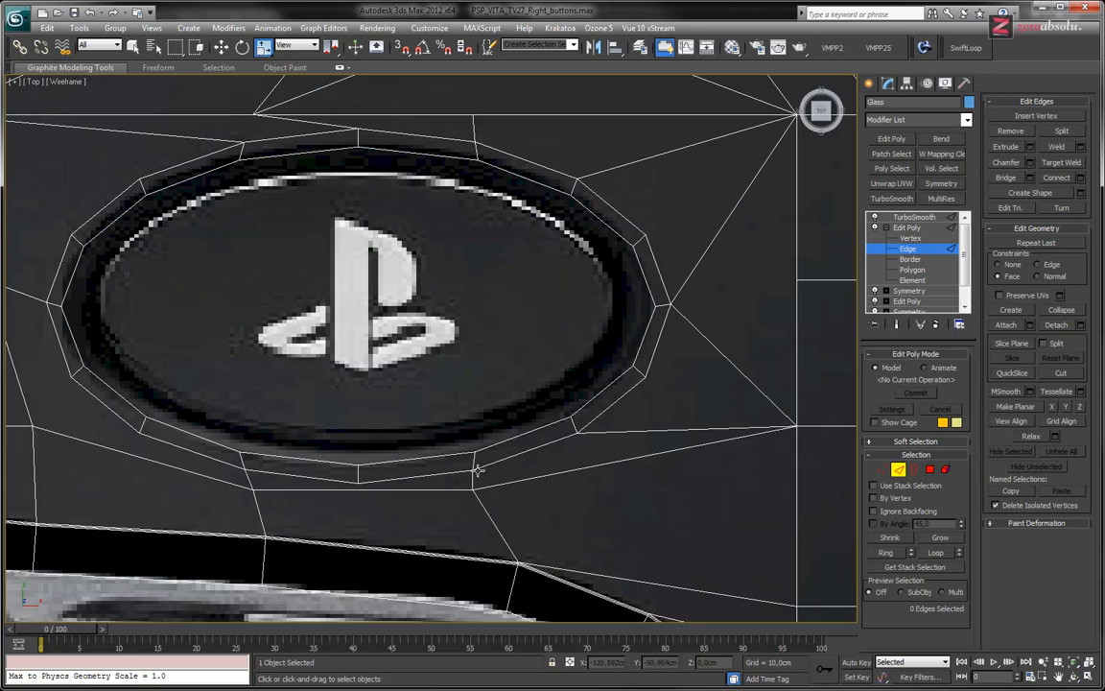
middle_click_drag(357, 480, 477, 466)
middle_click_drag(410, 499, 474, 499)
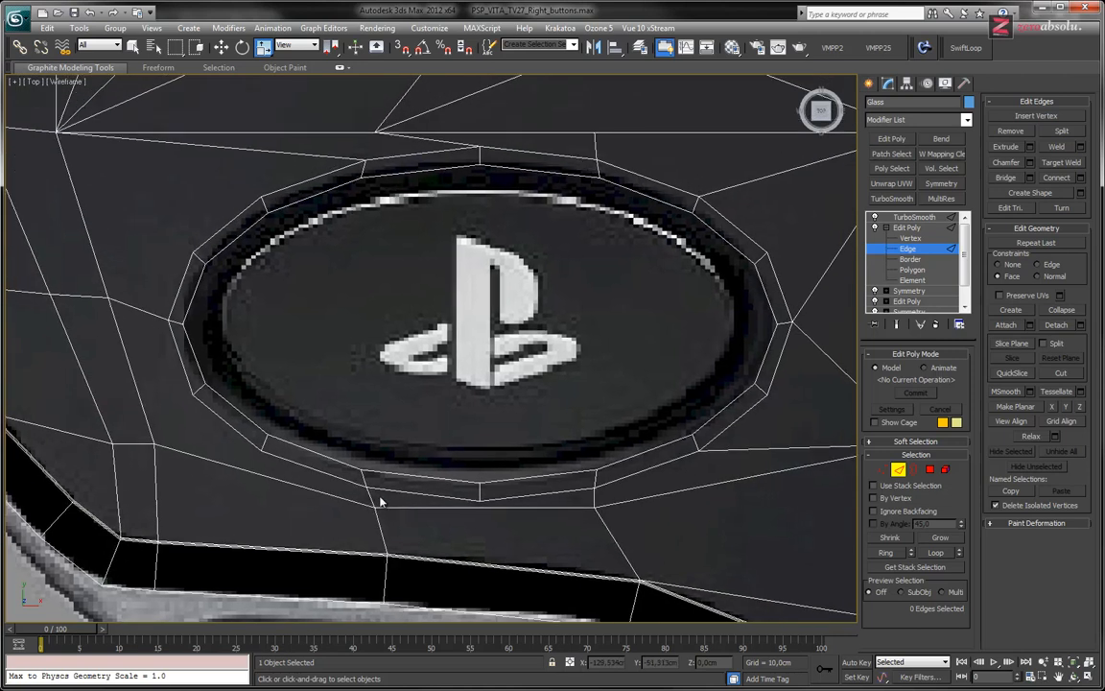
key("2")
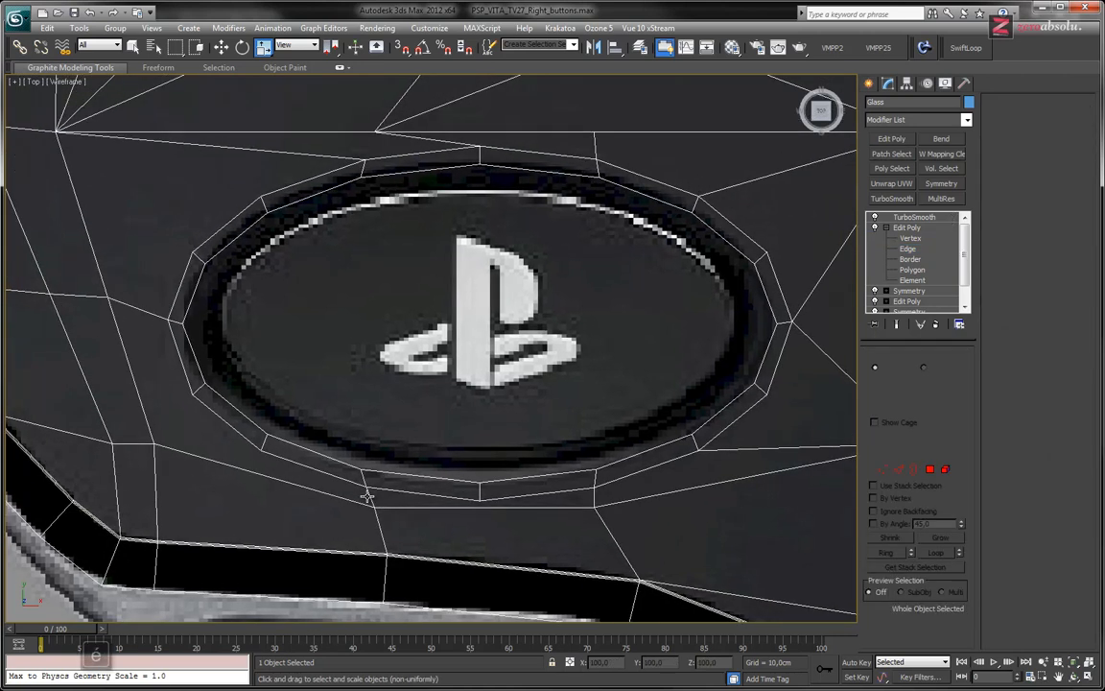
key("Up")
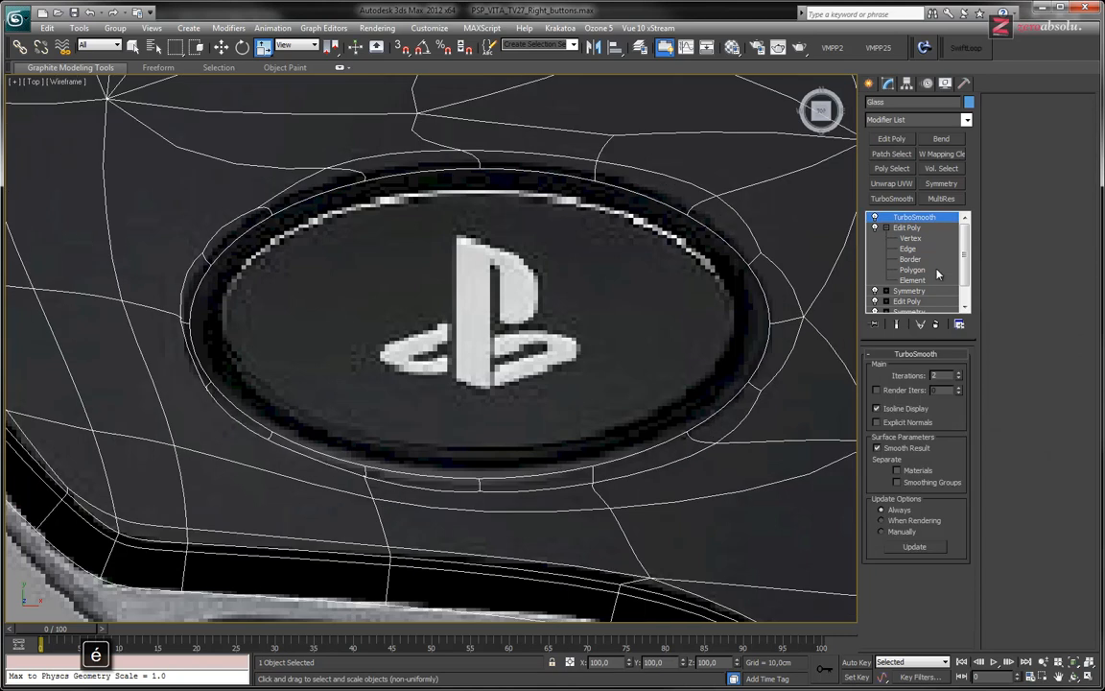
left_click(910, 247)
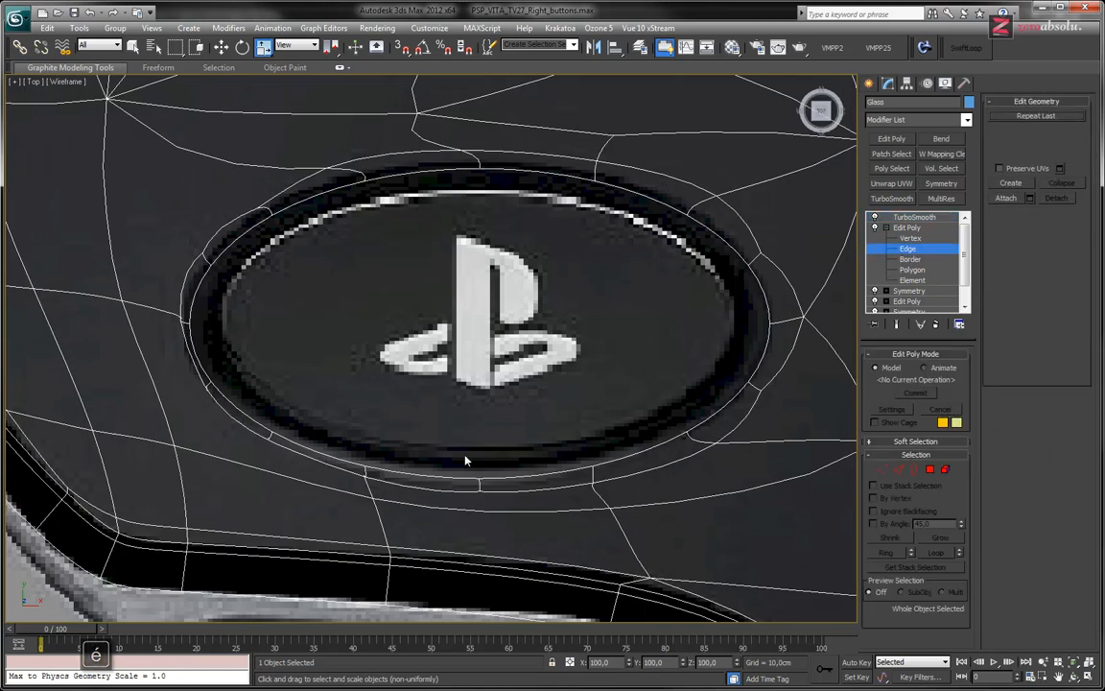
left_click(364, 477)
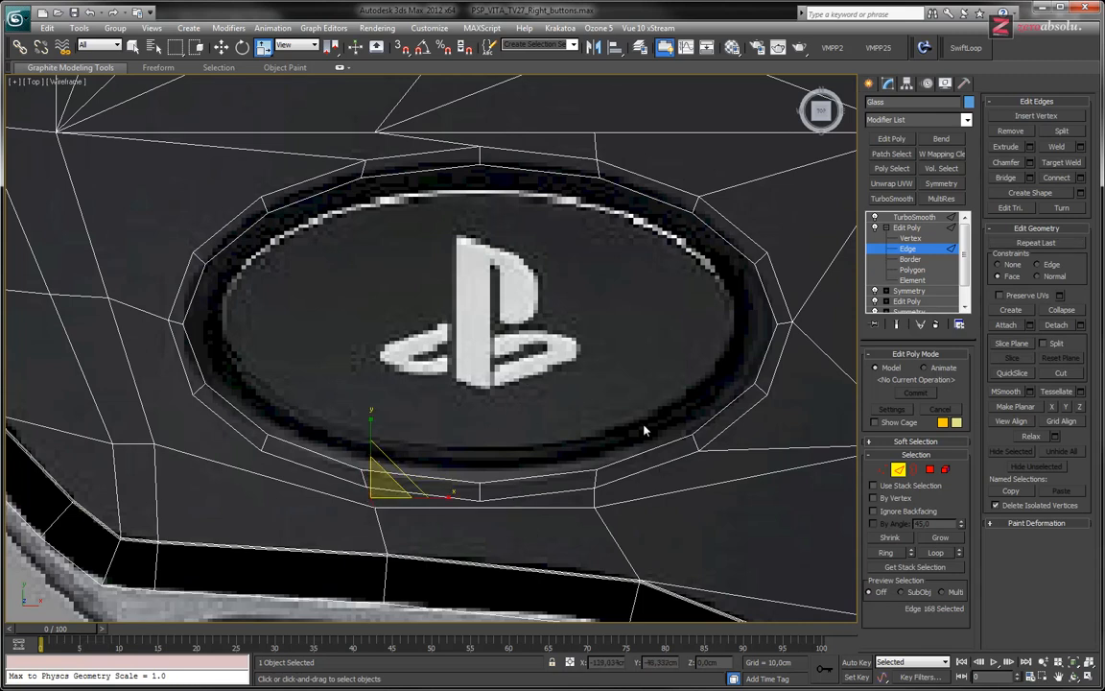
left_click(488, 409)
middle_click_drag(488, 409, 469, 328)
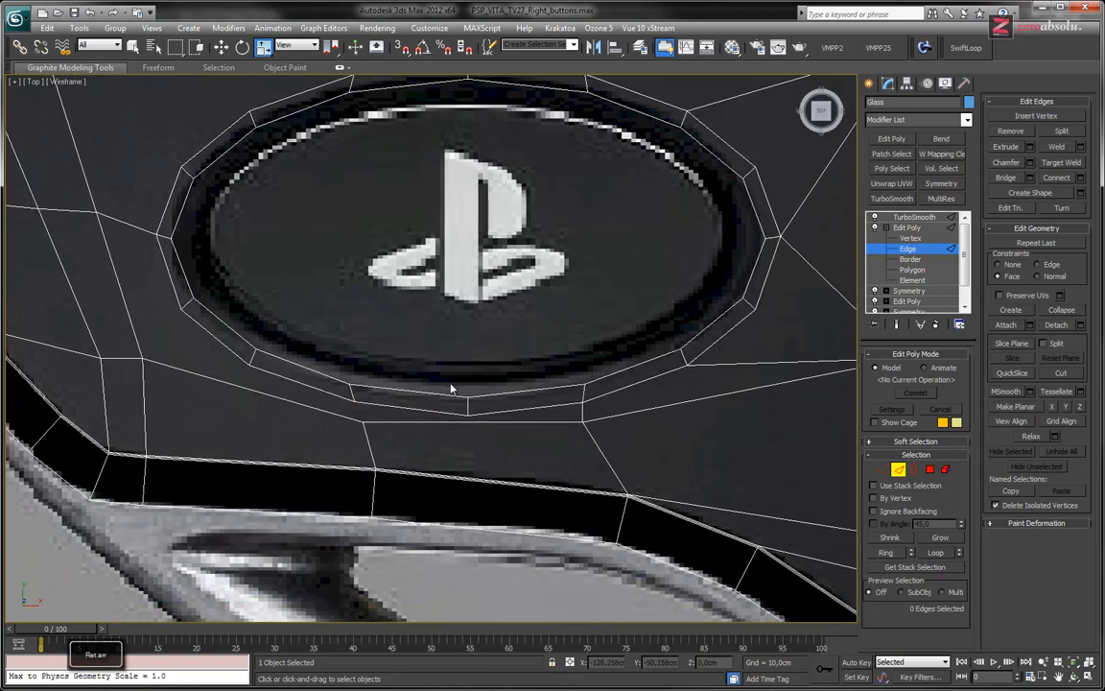
Cut an edge from the oval's bottom vertex to the left end of the horizontal edge beneath it
left_click(909, 238)
left_click(1061, 358)
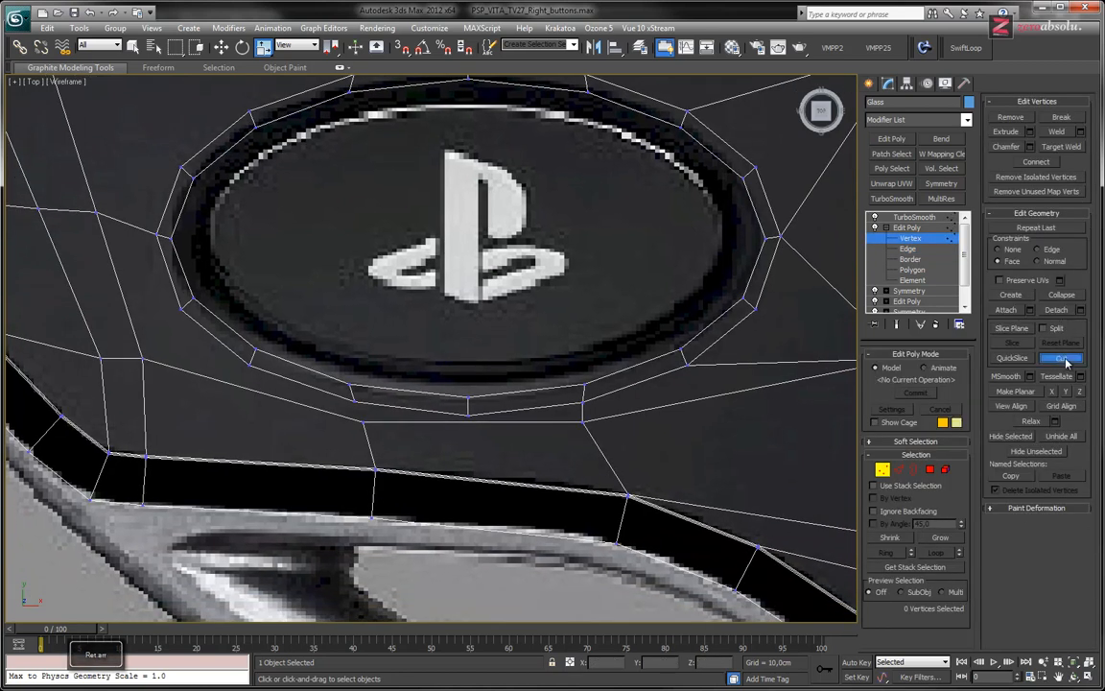
left_click(469, 413)
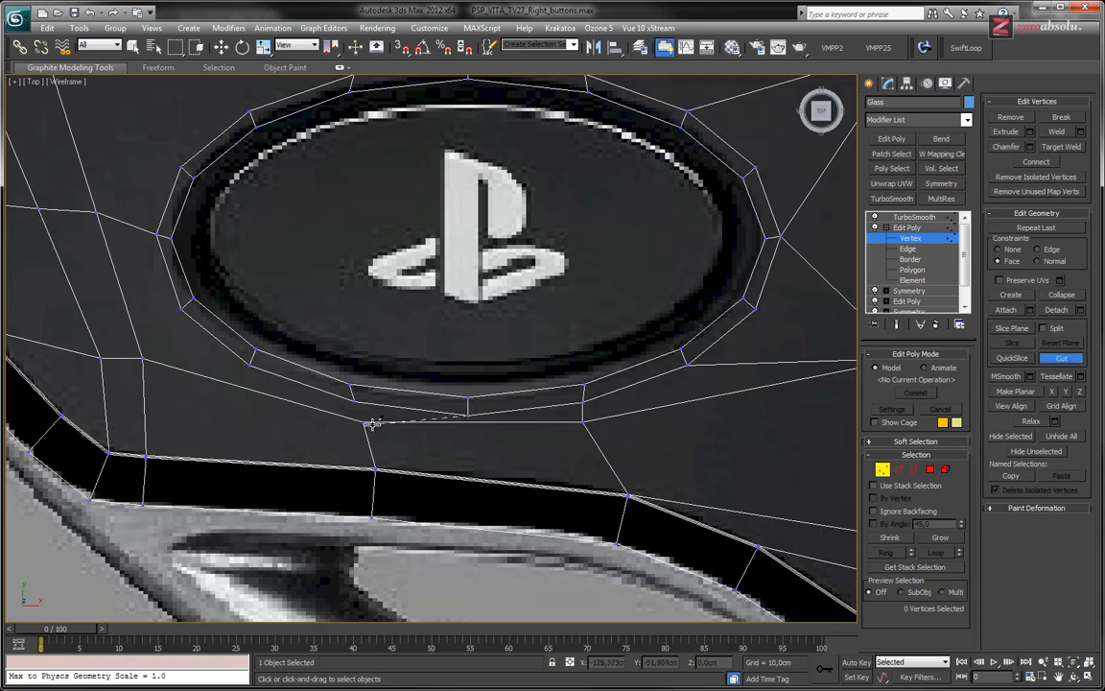
right_click(478, 341)
Move the mesh vertex at the oval's lower left down, closer to the glass's outer rim
middle_click_drag(521, 303, 532, 372)
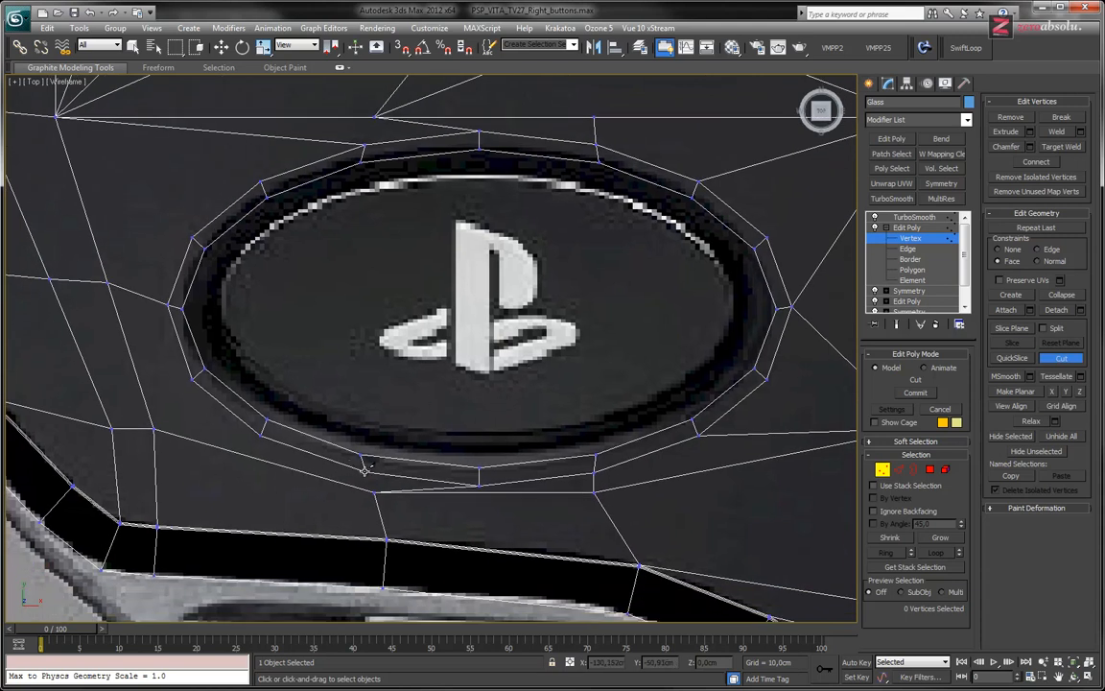
right_click(144, 427)
left_click(153, 427)
key("w")
left_click_drag(92, 403, 178, 440, "ctrl")
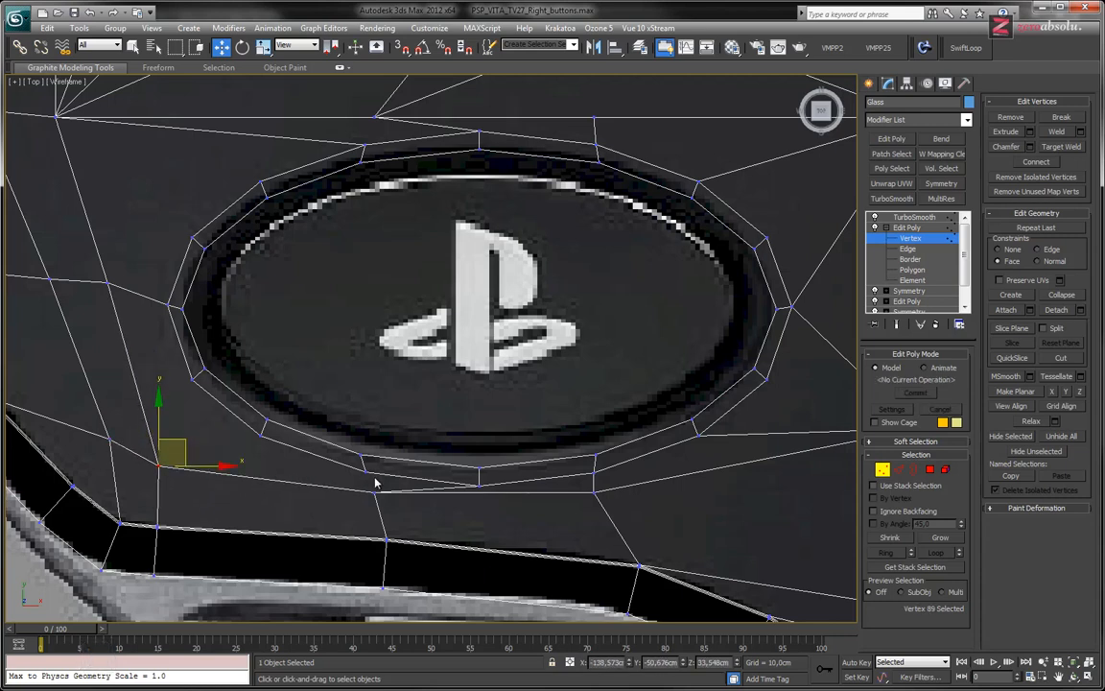
Cut edges from two outer vertices on the oval's lower-left curve to the mesh vertex at its lower left
right_click(361, 482)
left_click(377, 488)
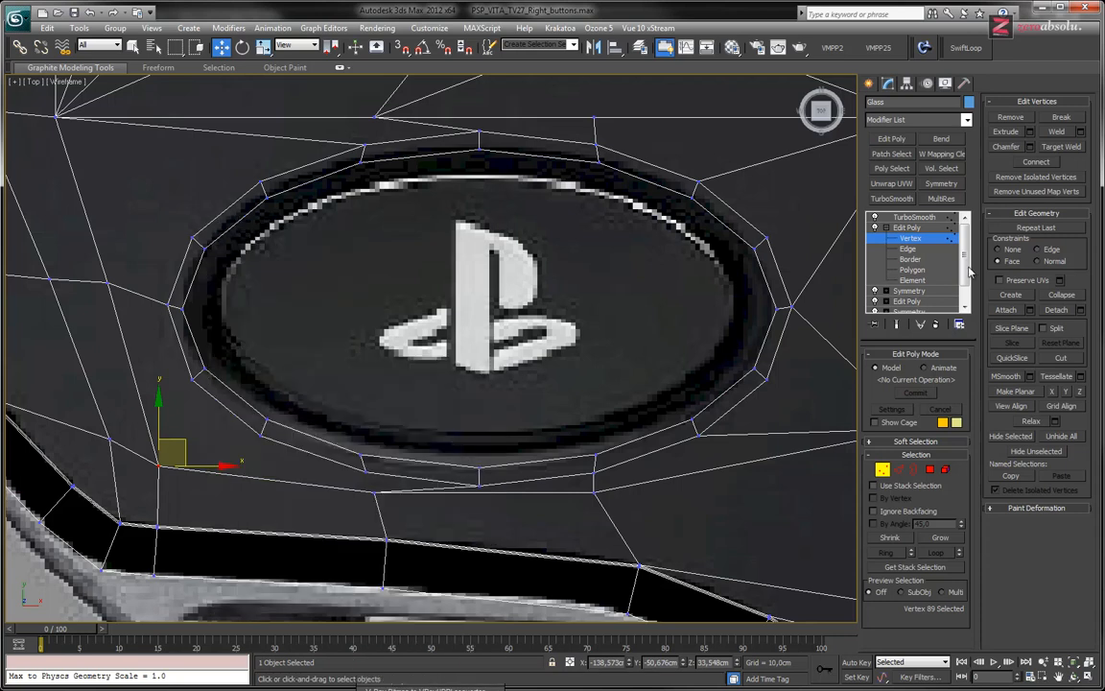
key("alt+c")
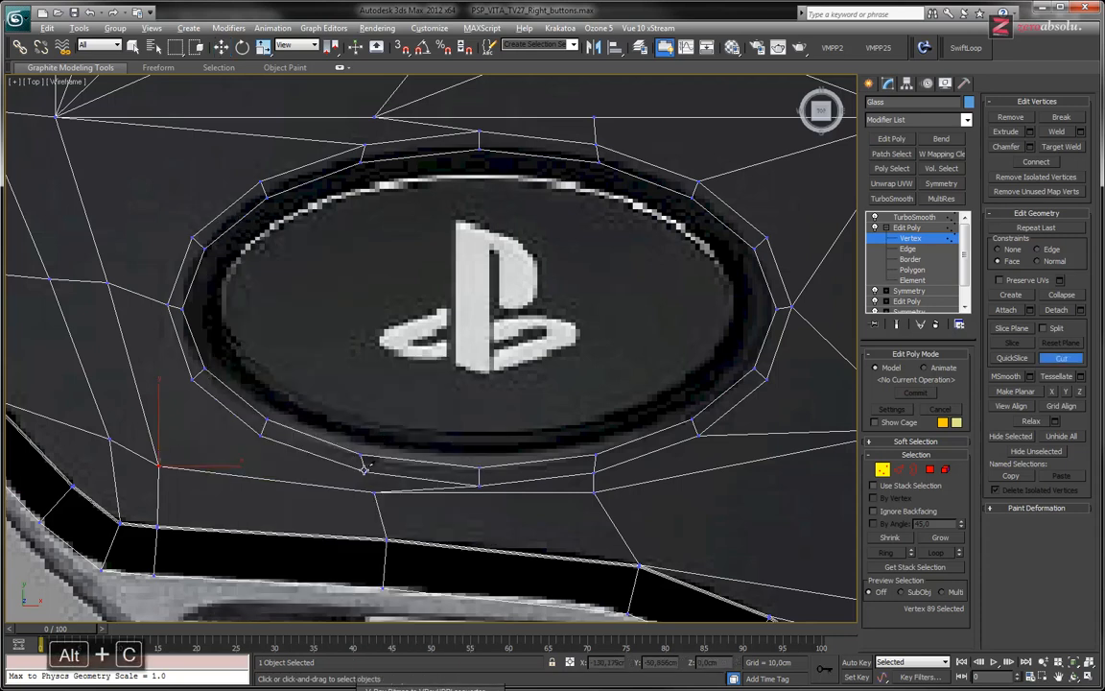
left_click(363, 470)
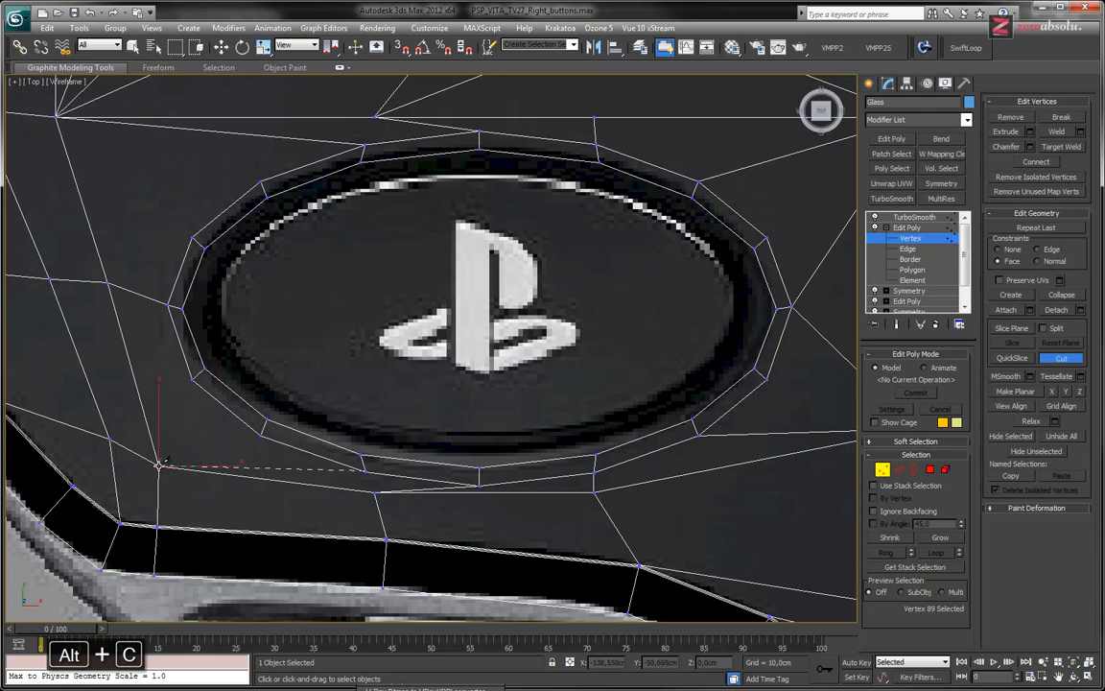
left_click(158, 466)
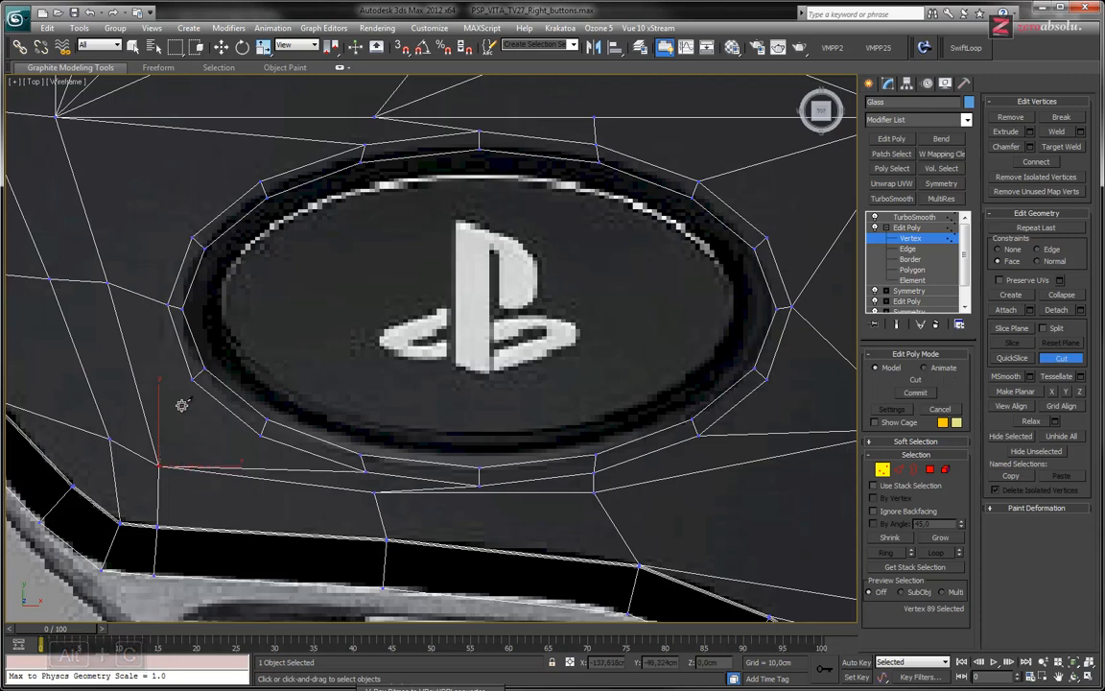
left_click(203, 372)
left_click(164, 456)
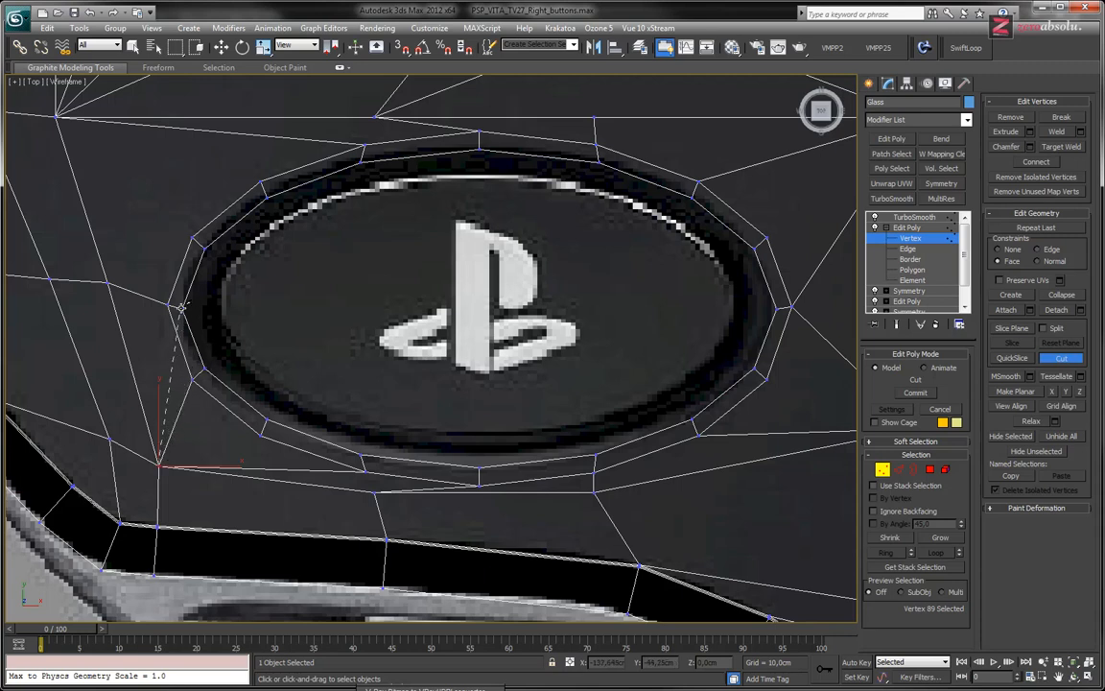
Cut an edge from the outer vertex on the oval's upper-left curve to the mesh corner at upper left
middle_click_drag(193, 268, 243, 332)
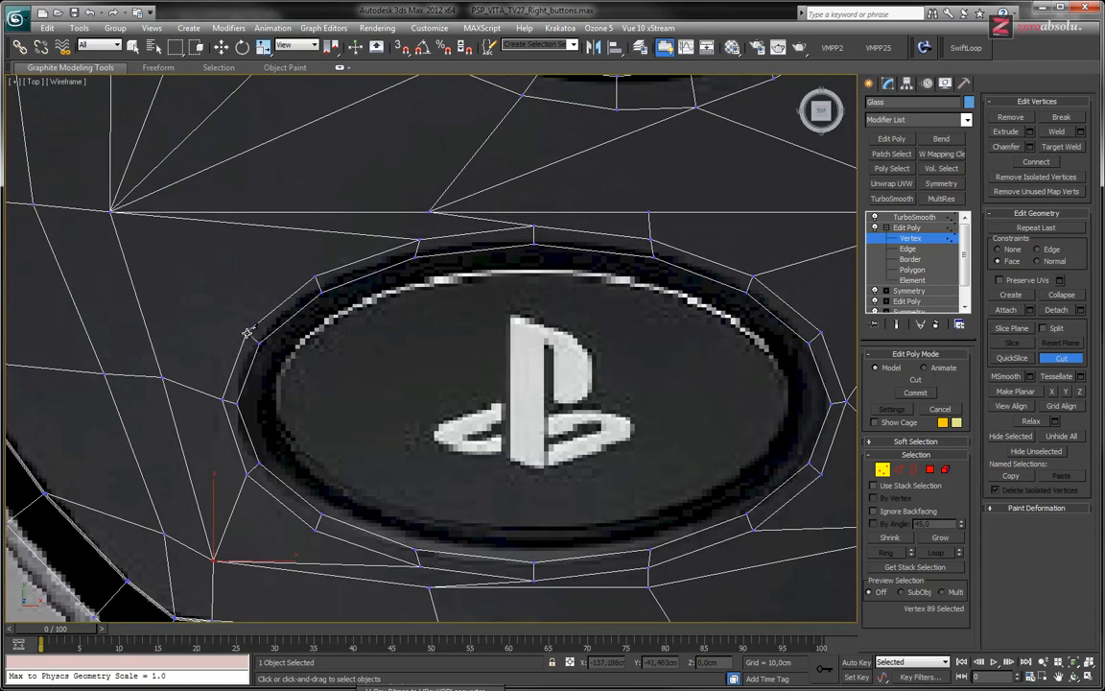
left_click(247, 331)
left_click(111, 211)
right_click(206, 355)
Examine the polygon layout around the PS button opening and across the glass's left side for non-quads
middle_click_drag(519, 403, 425, 360)
scroll(435, 387, "down", 4)
scroll(432, 382, "up", 2)
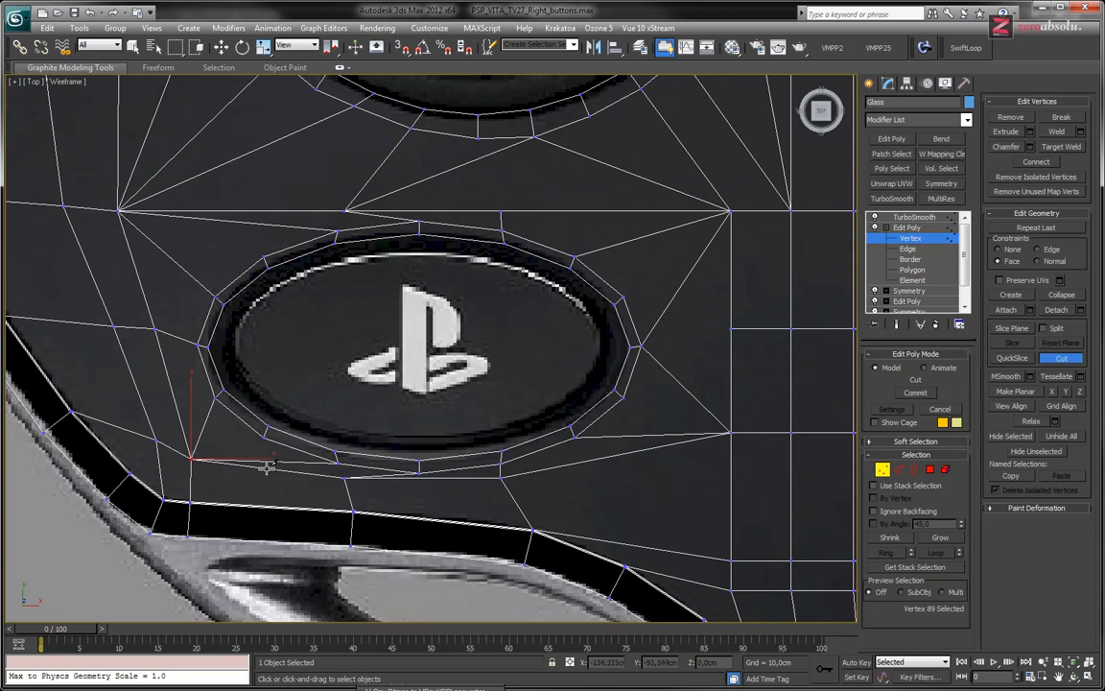
key("4")
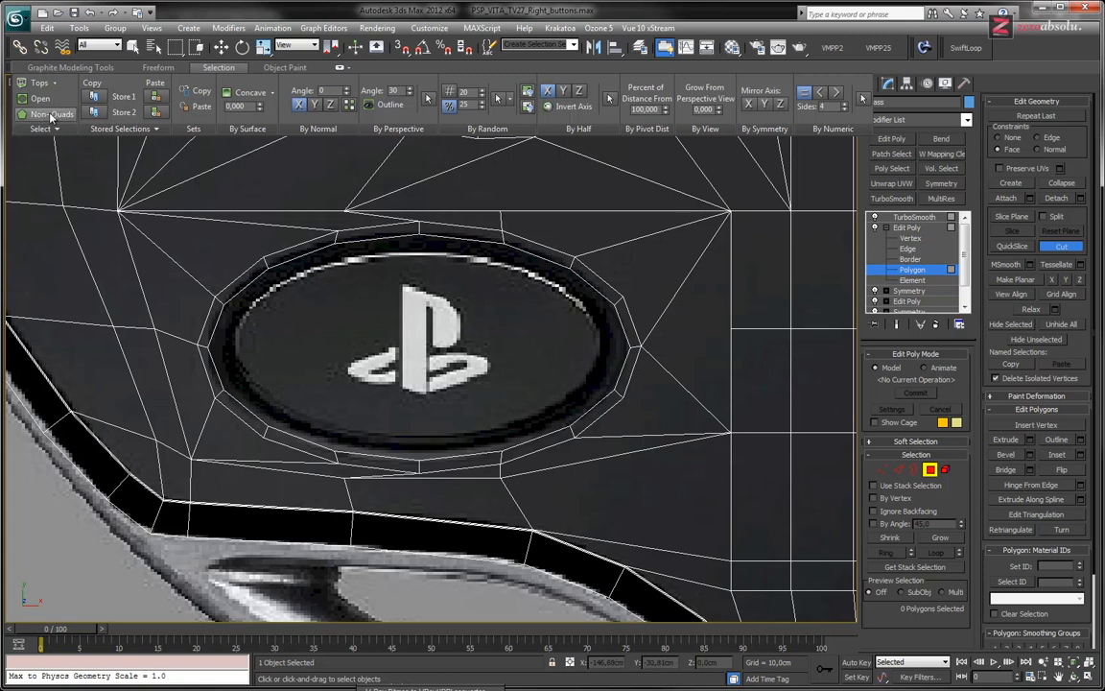
scroll(592, 302, "down", 6)
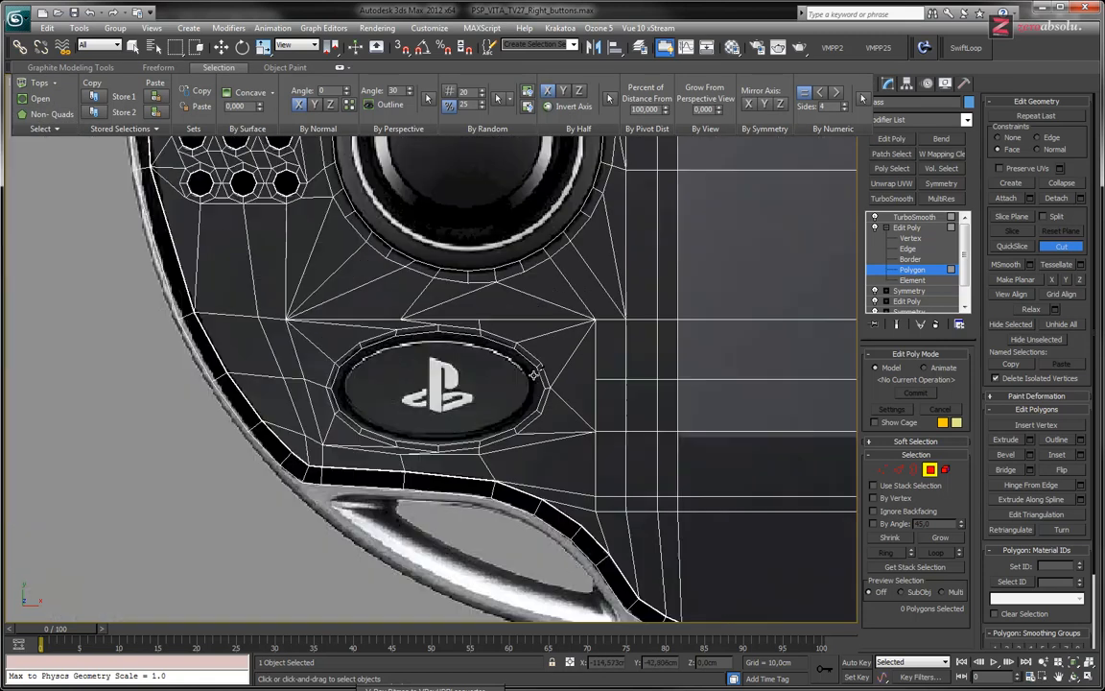
scroll(591, 302, "down", 2)
middle_click_drag(592, 302, 415, 350)
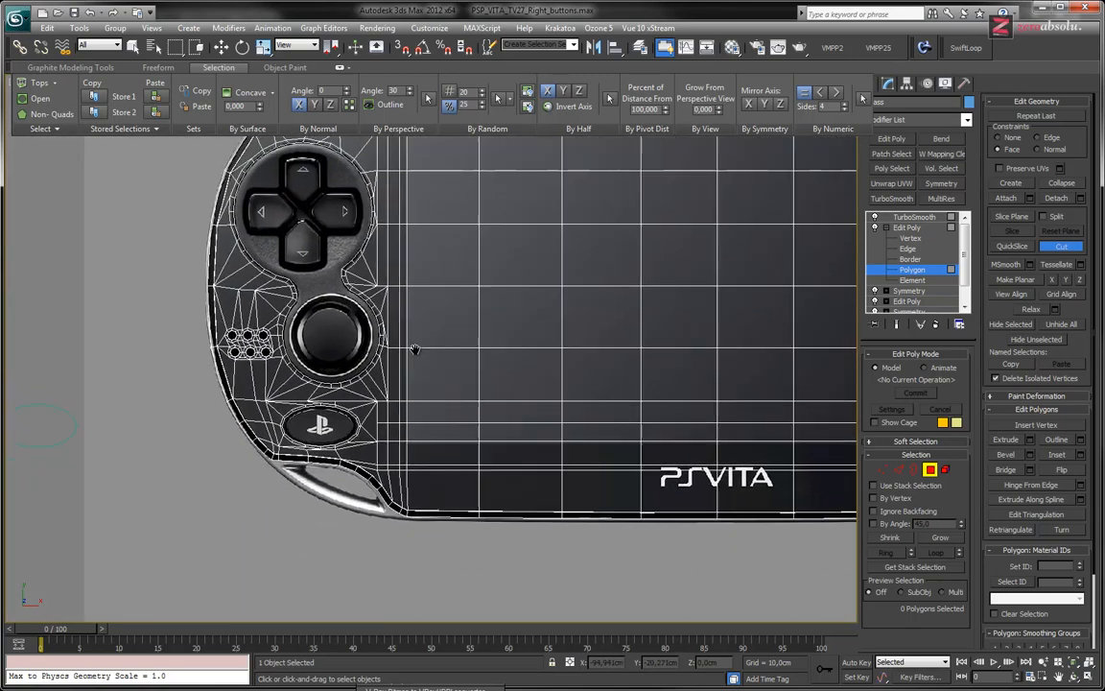
scroll(314, 393, "up", 6)
scroll(315, 393, "up", 3)
middle_click_drag(629, 425, 459, 303)
scroll(460, 322, "up", 2)
scroll(463, 324, "down", 3)
scroll(423, 302, "up", 3)
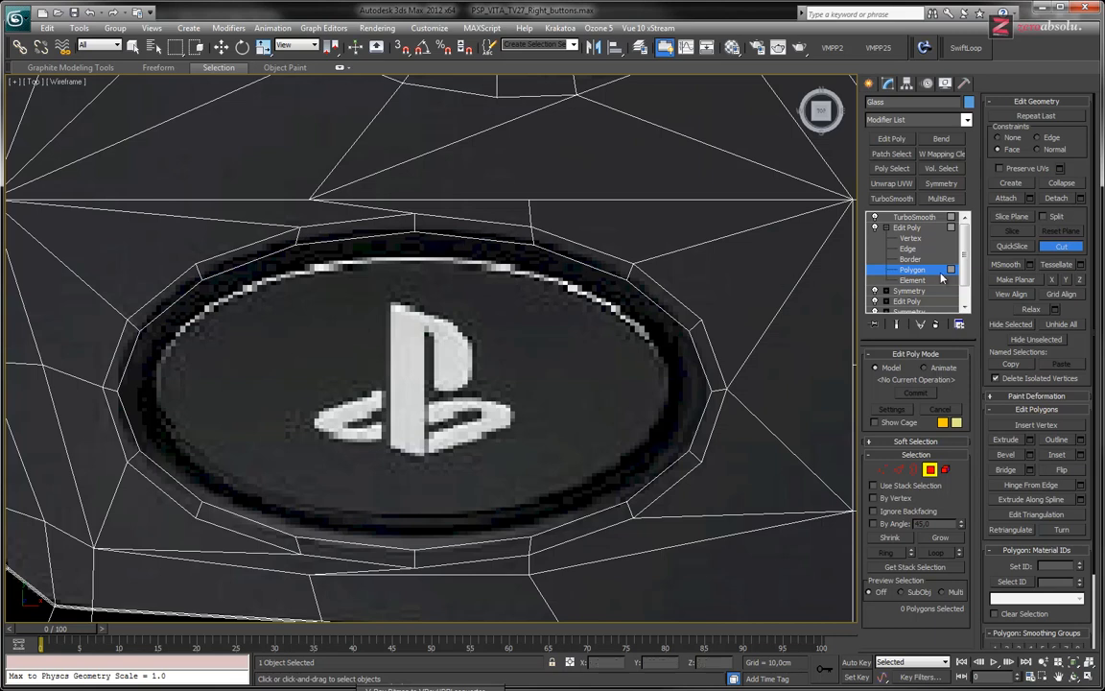
Select the oval opening's inner border and cap it, checking the result in shaded view
left_click(910, 260)
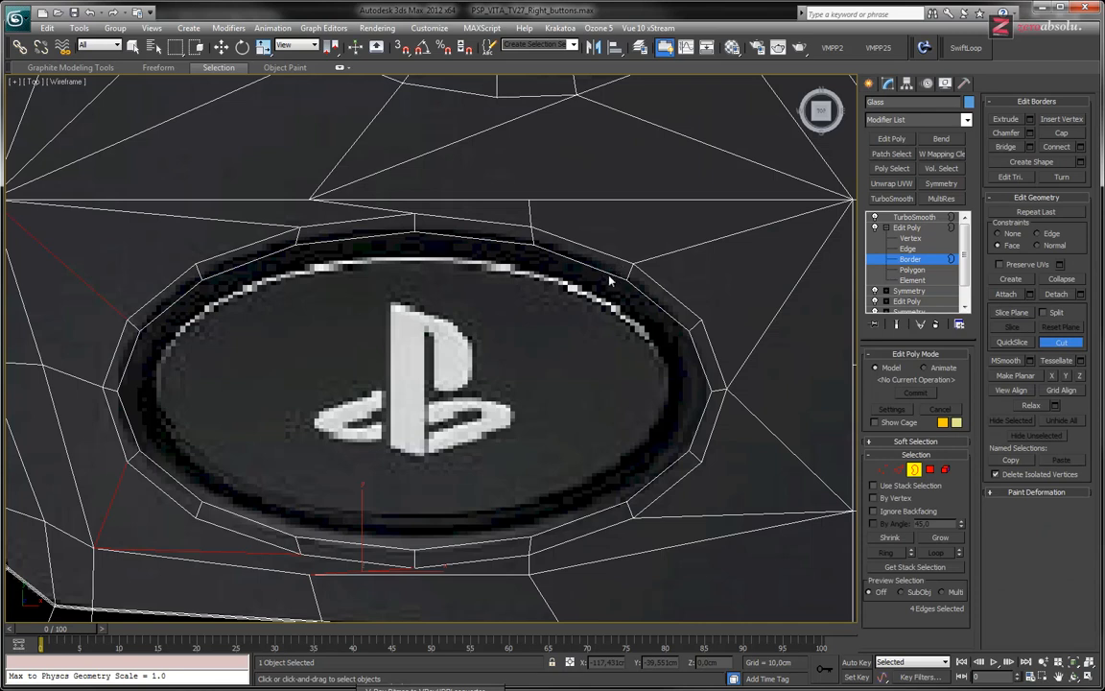
key("w")
left_click(508, 291)
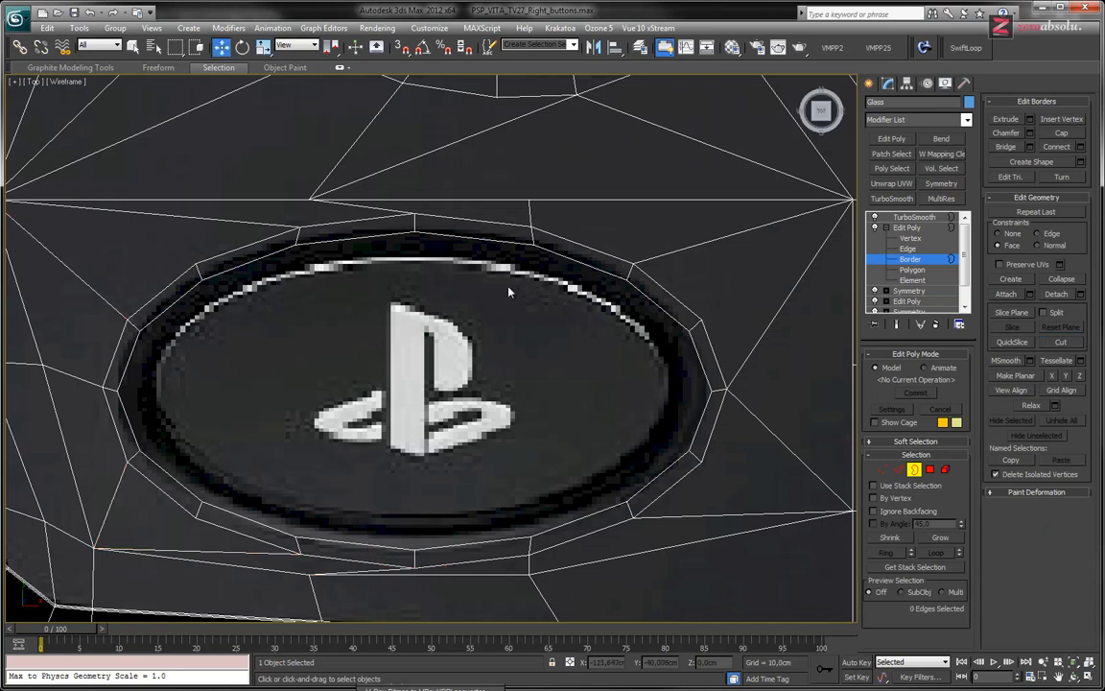
left_click(574, 262)
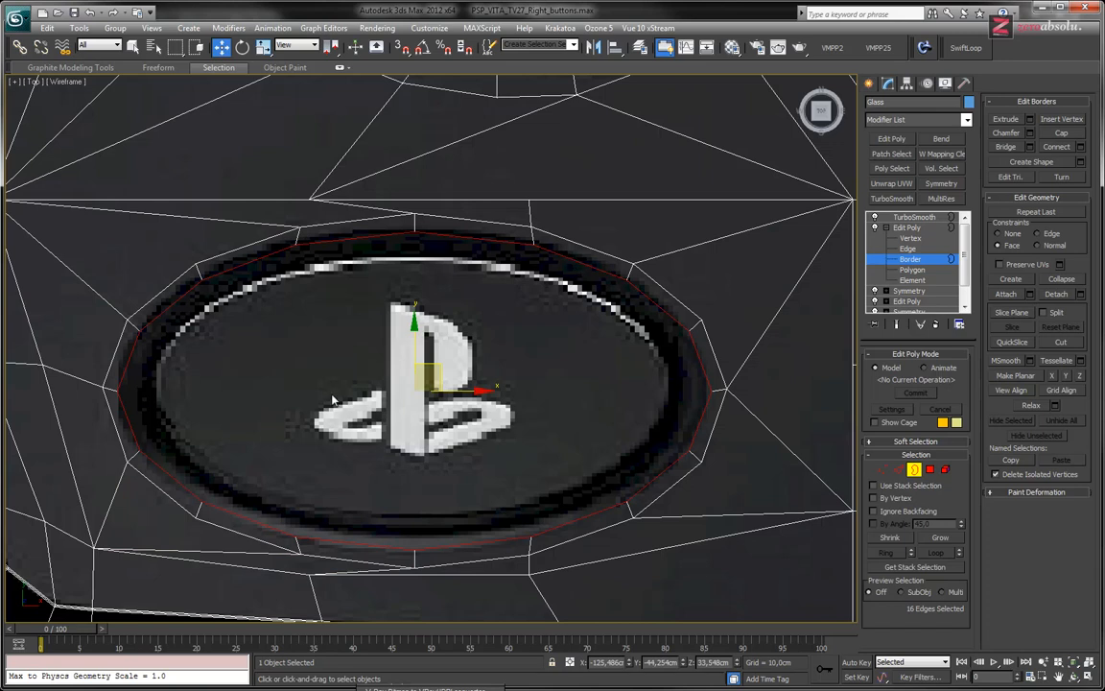
key("F3")
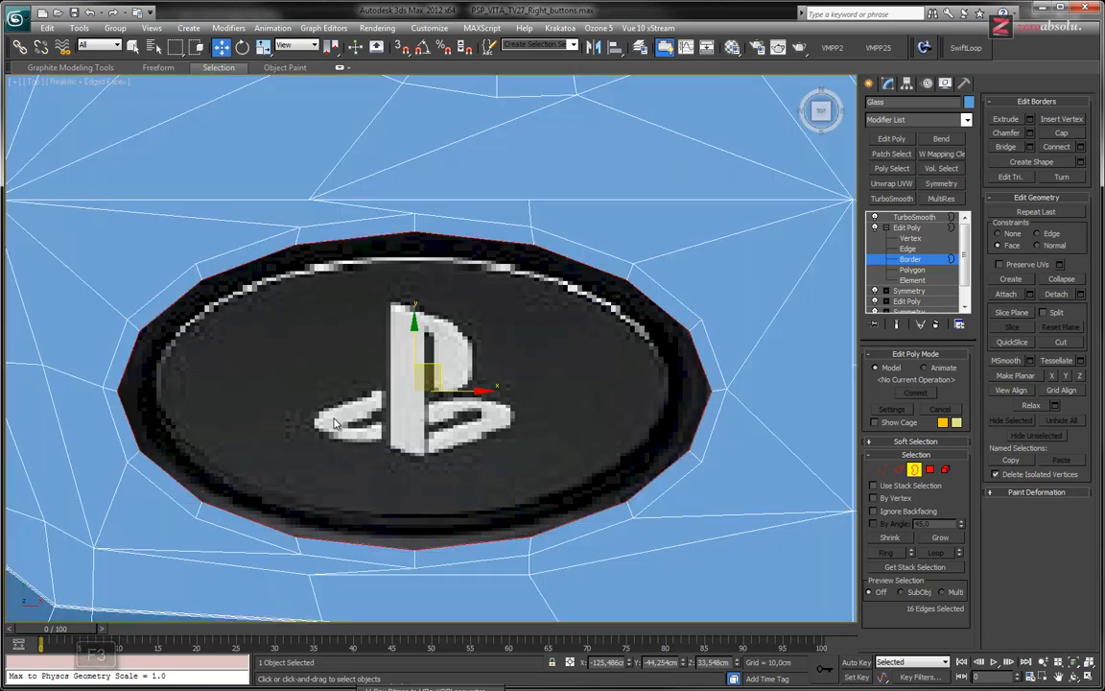
key("F3")
scroll(523, 350, "down", 2)
scroll(459, 424, "up", 3)
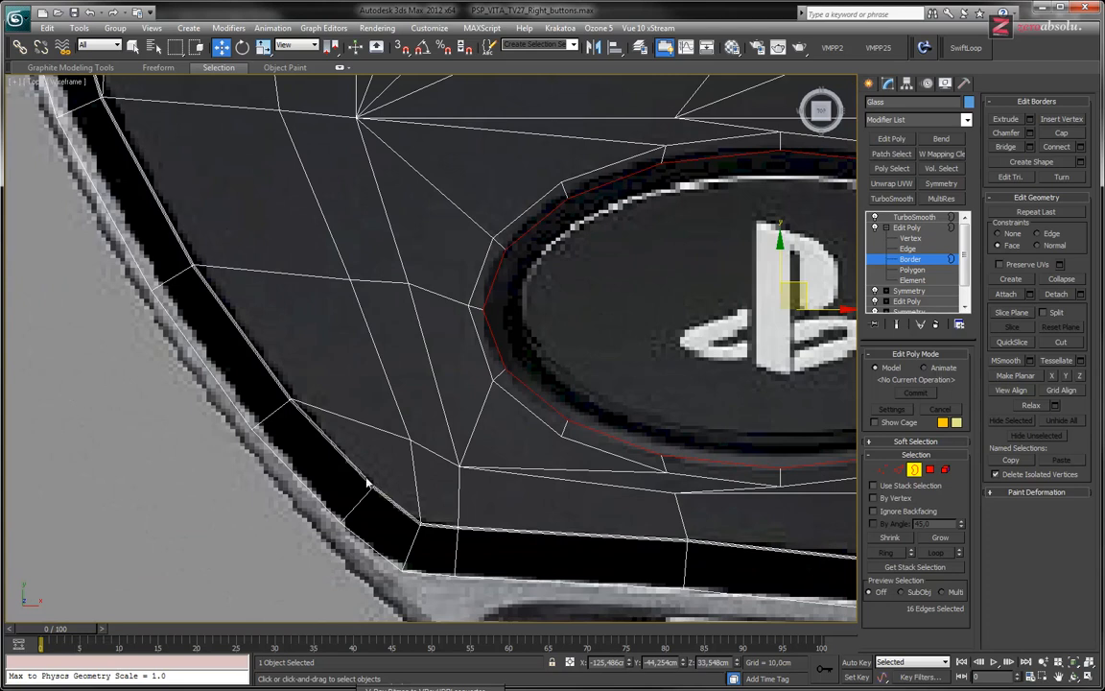
middle_click_drag(316, 399, 167, 447)
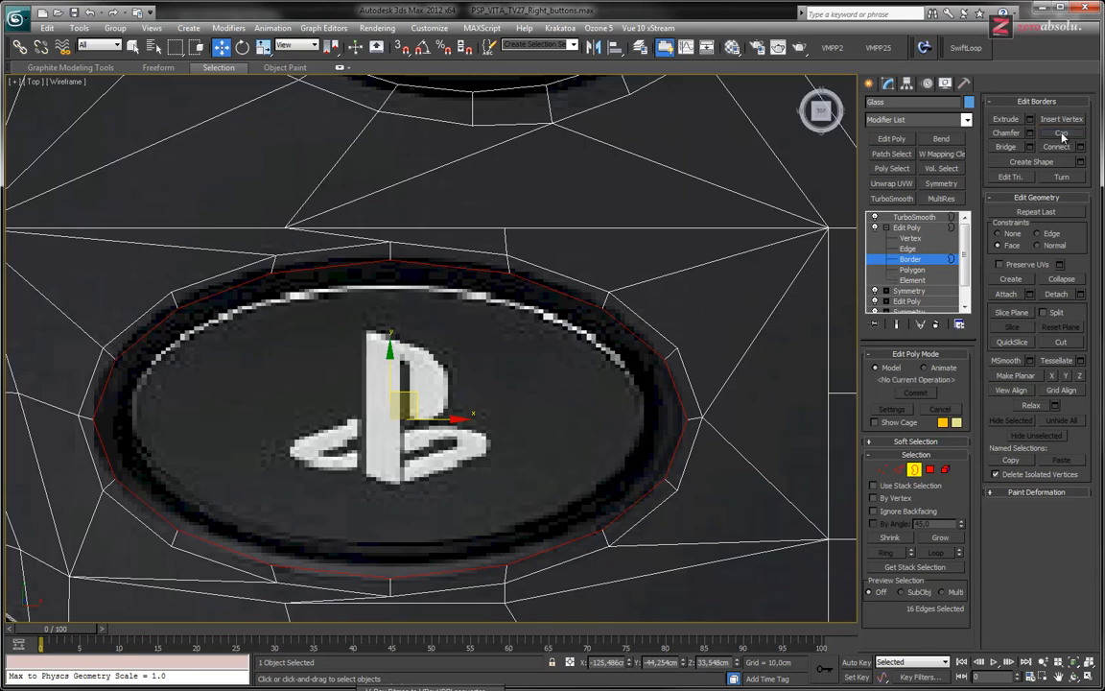
key("F3")
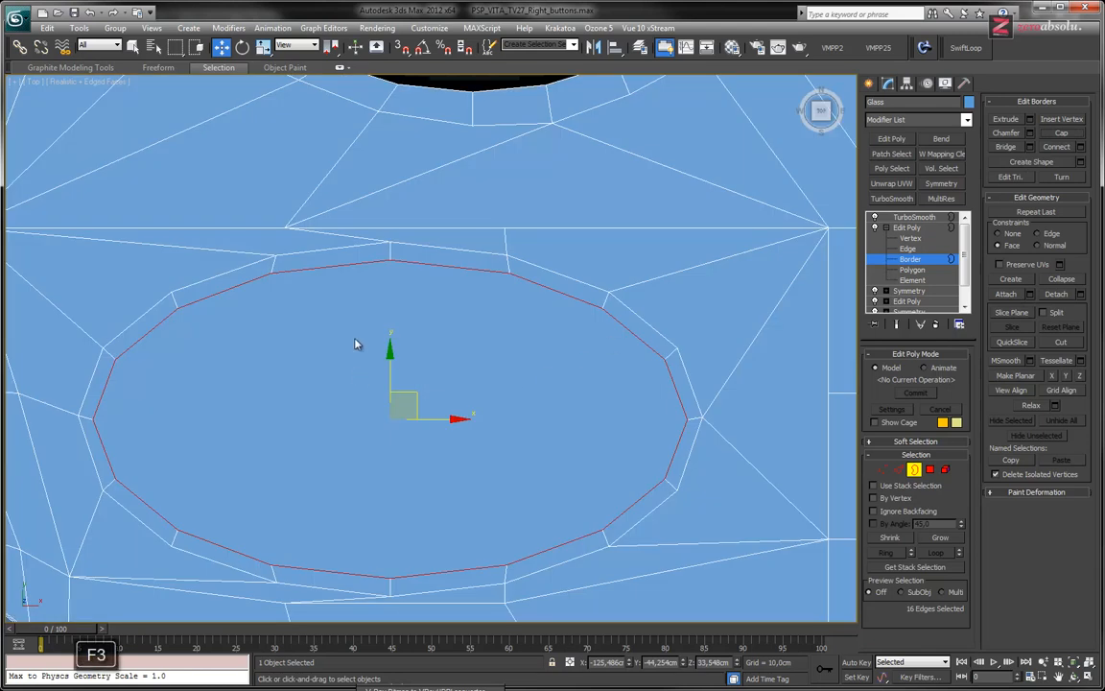
key("F3")
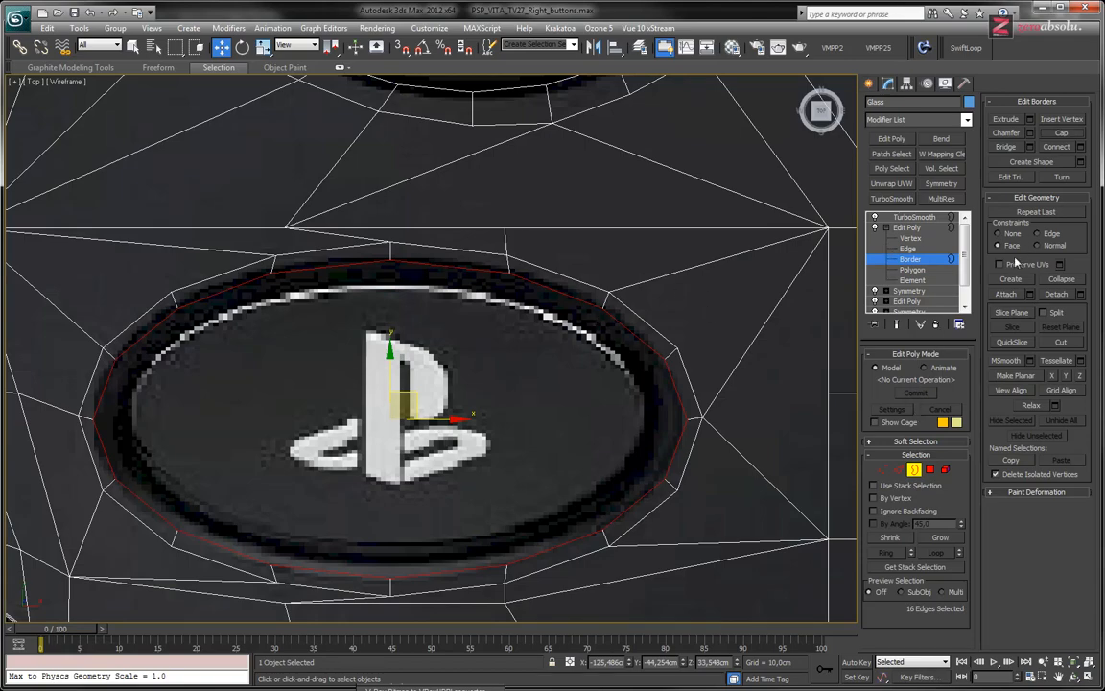
Bevel the oval cap polygon with a height of about -1.182 cm and an outline of about -1.558 cm
key("4")
left_click(444, 360)
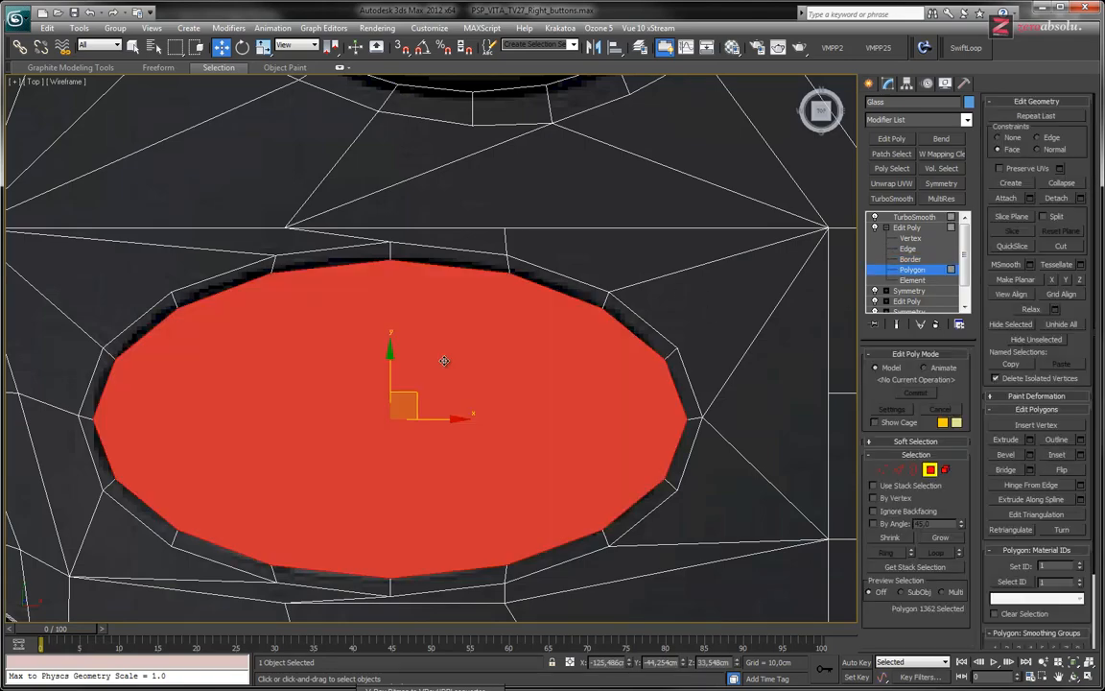
middle_click_drag(449, 363, 523, 317, "alt")
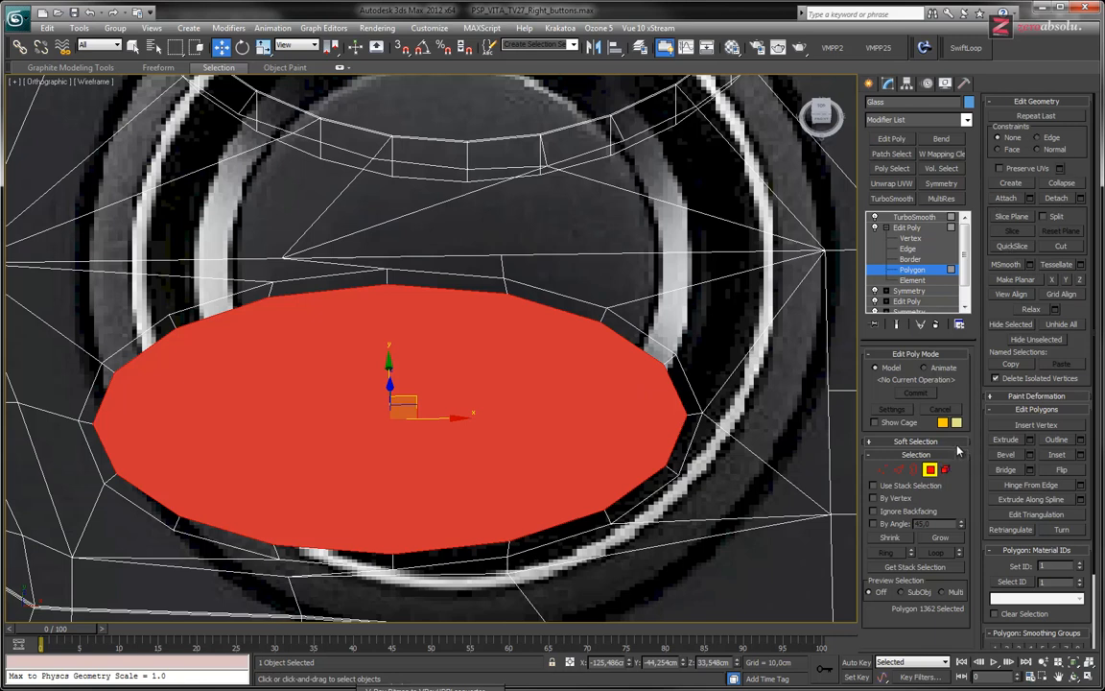
left_click(1030, 455)
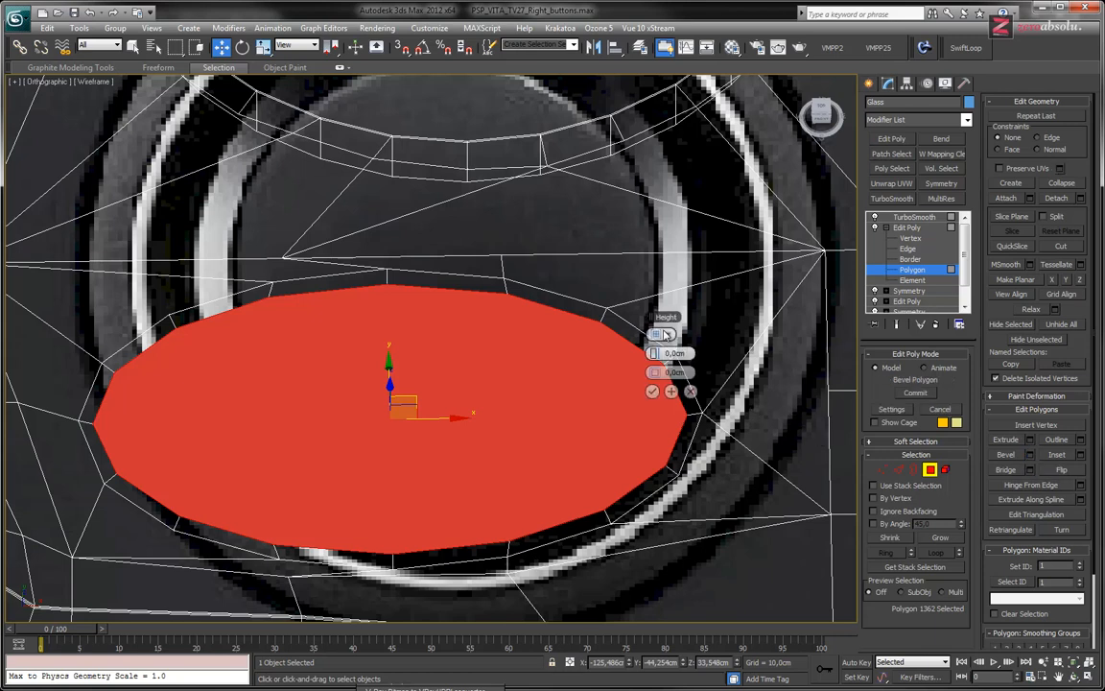
left_click_drag(659, 353, 620, 373)
mouse_move(449, 399)
middle_mouse_down("alt")
mouse_move(449, 351)
mouse_move(452, 395)
middle_mouse_up("alt")
Match the bevel against the PS button reference from the top and set its outline to about -0.933 cm
key("t")
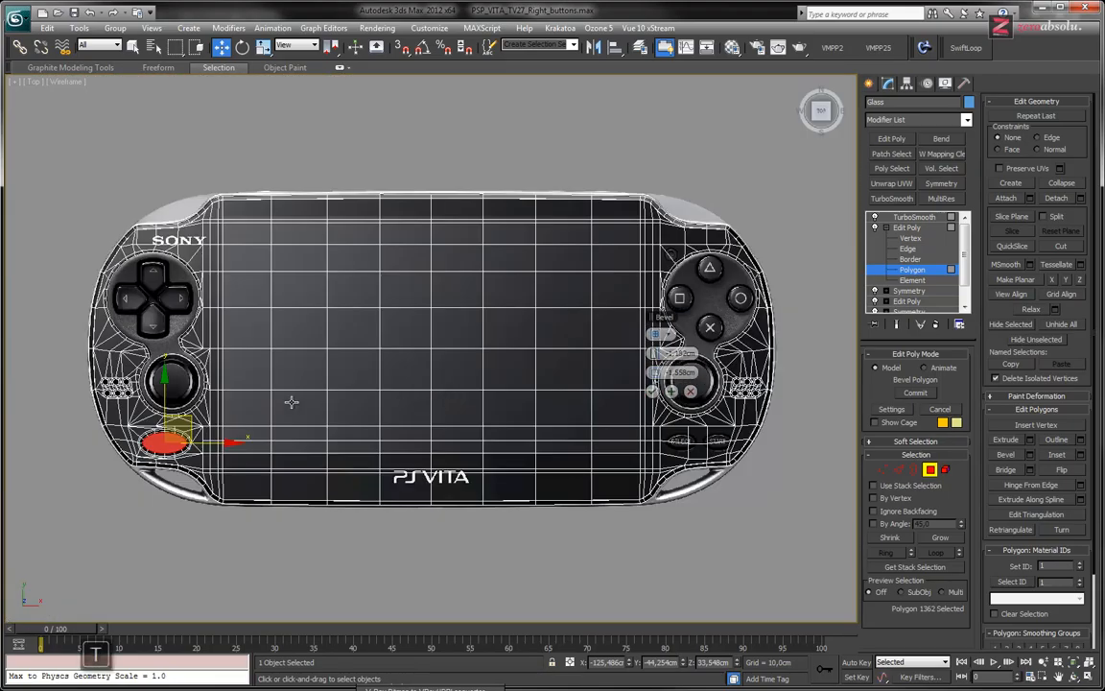
middle_click_drag(144, 432, 410, 338)
scroll(413, 338, "up", 8)
scroll(414, 339, "up", 4)
middle_click_drag(590, 391, 385, 284)
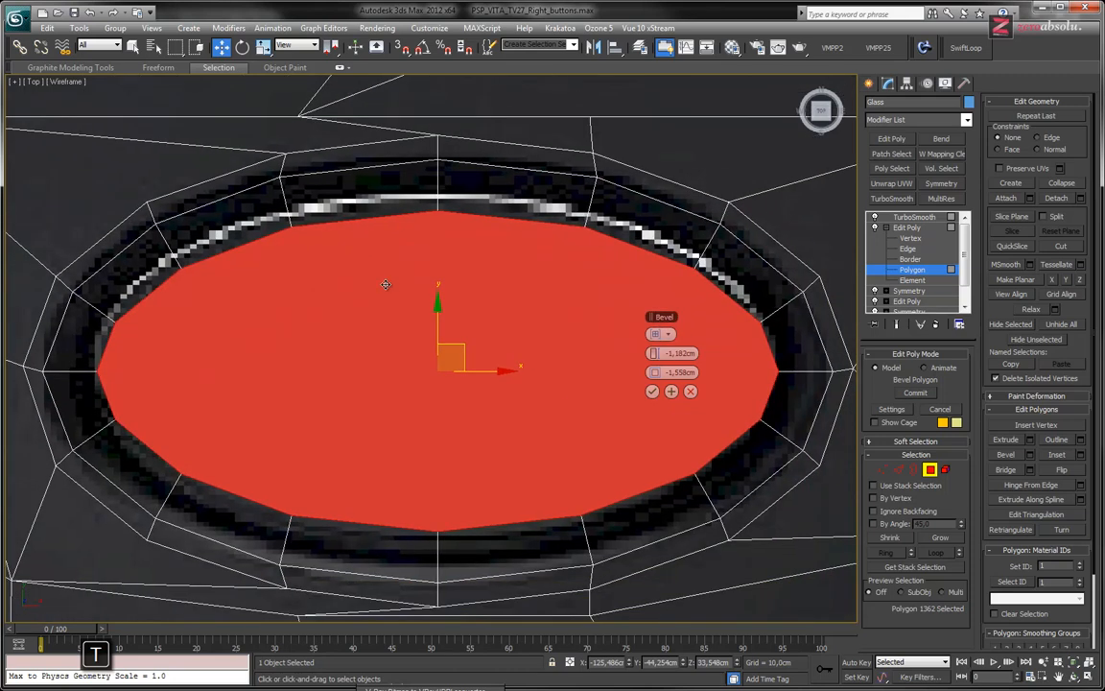
scroll(392, 286, "down", 2)
left_click_drag(659, 372, 662, 372)
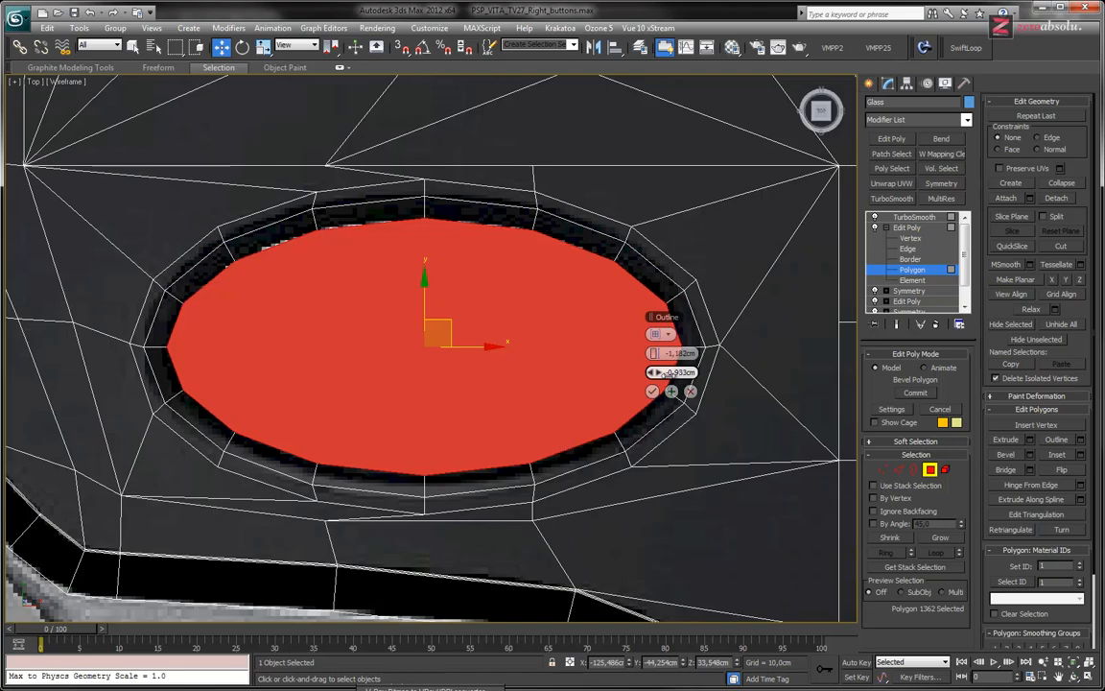
Raise the recessed oval polygon to about Z 32.563 cm, level with the underside of the glass's outer edge
middle_click_drag(521, 405, 524, 317, "alt")
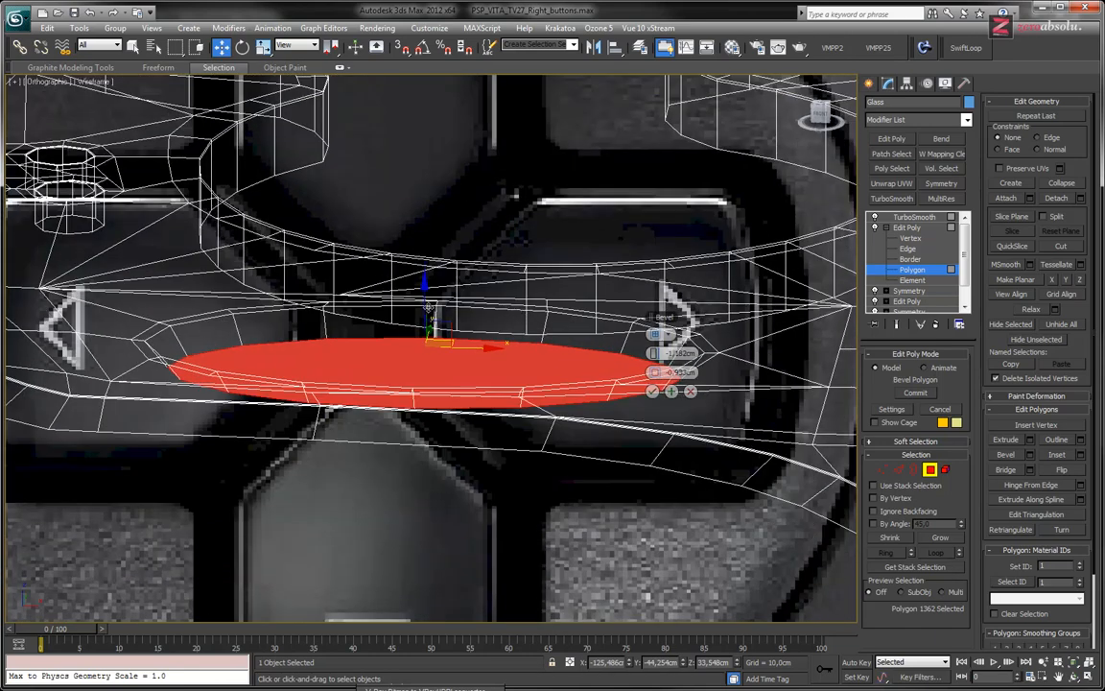
left_click_drag(424, 303, 424, 296)
key("ctrl+z")
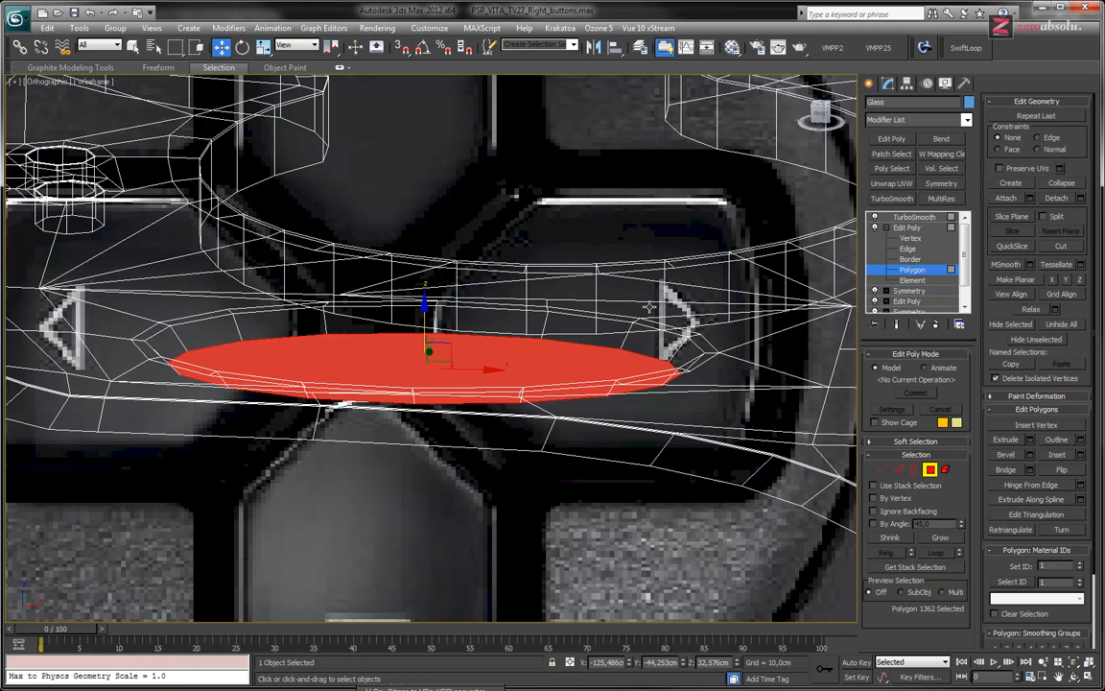
key("f")
scroll(321, 296, "up", 5)
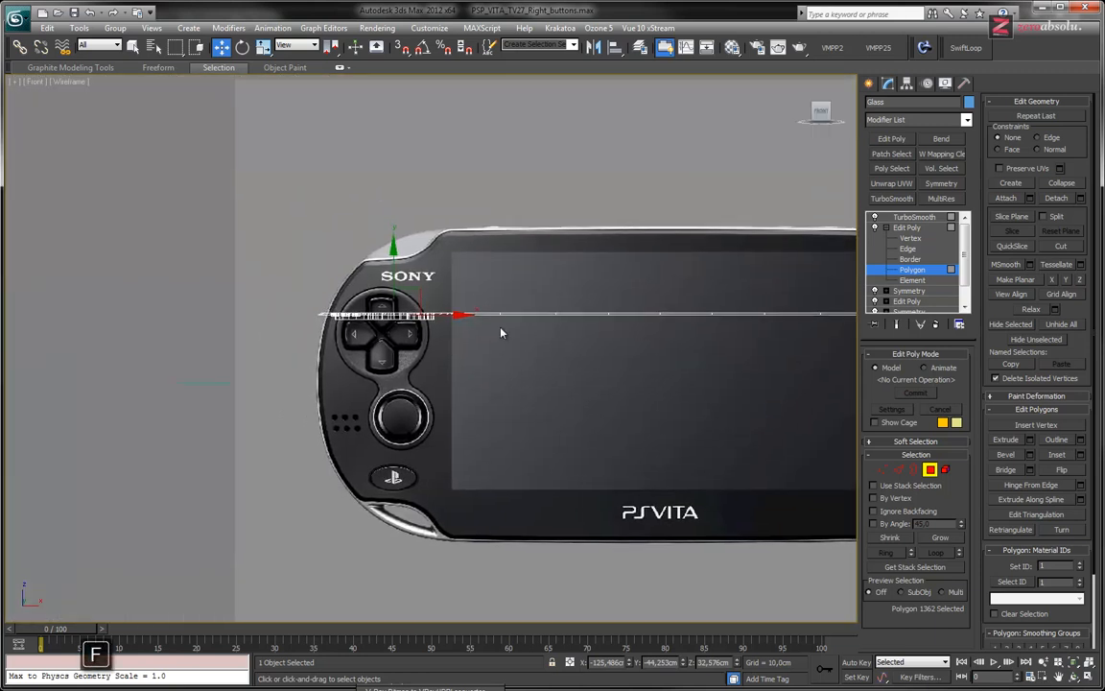
middle_click_drag(472, 389, 470, 364)
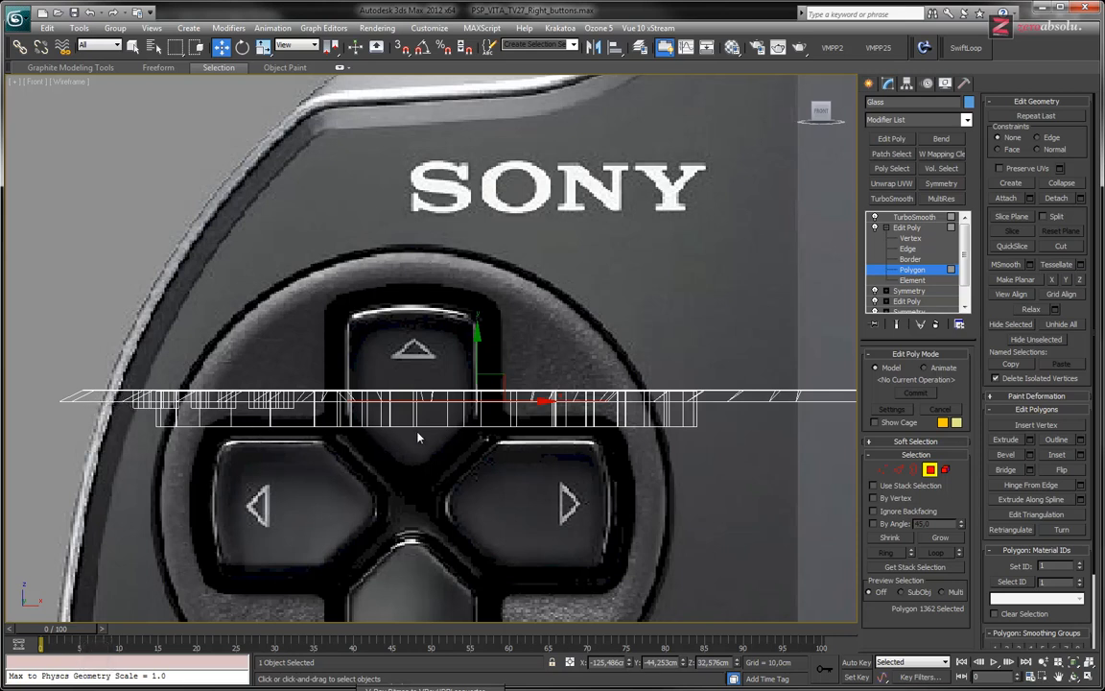
scroll(437, 381, "up", 5)
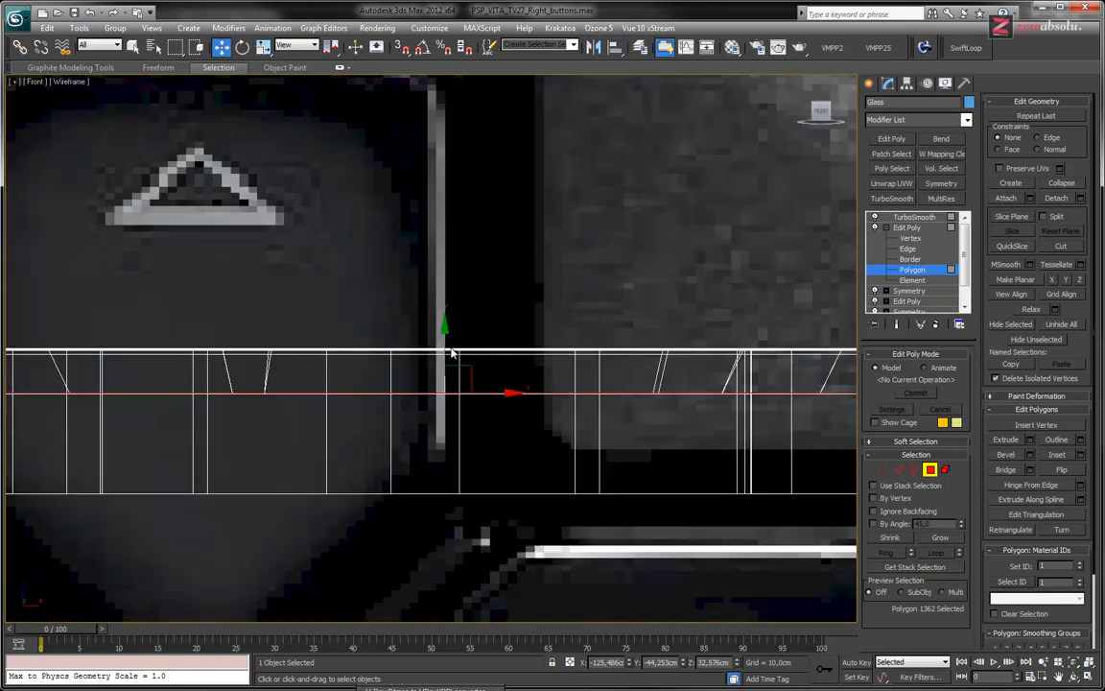
left_click_drag(443, 344, 444, 347)
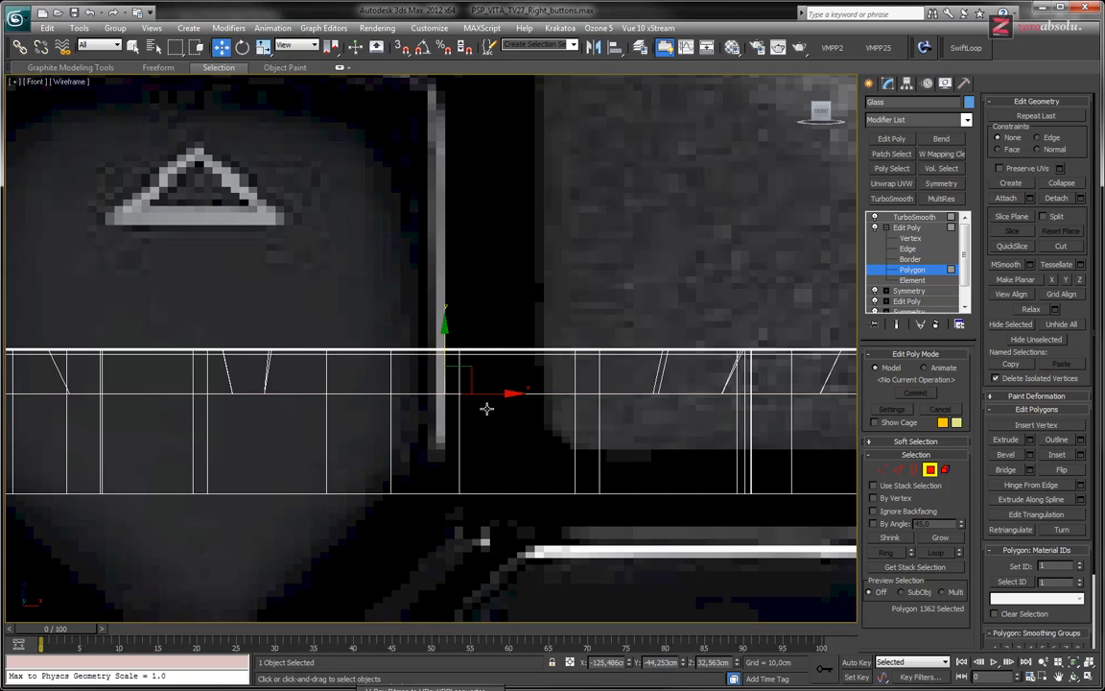
In the lower Edit Poly modifier, select the bottom vertices of the D-pad and stick opening and raise them to the glass's underside
scroll(486, 409, "down", 6)
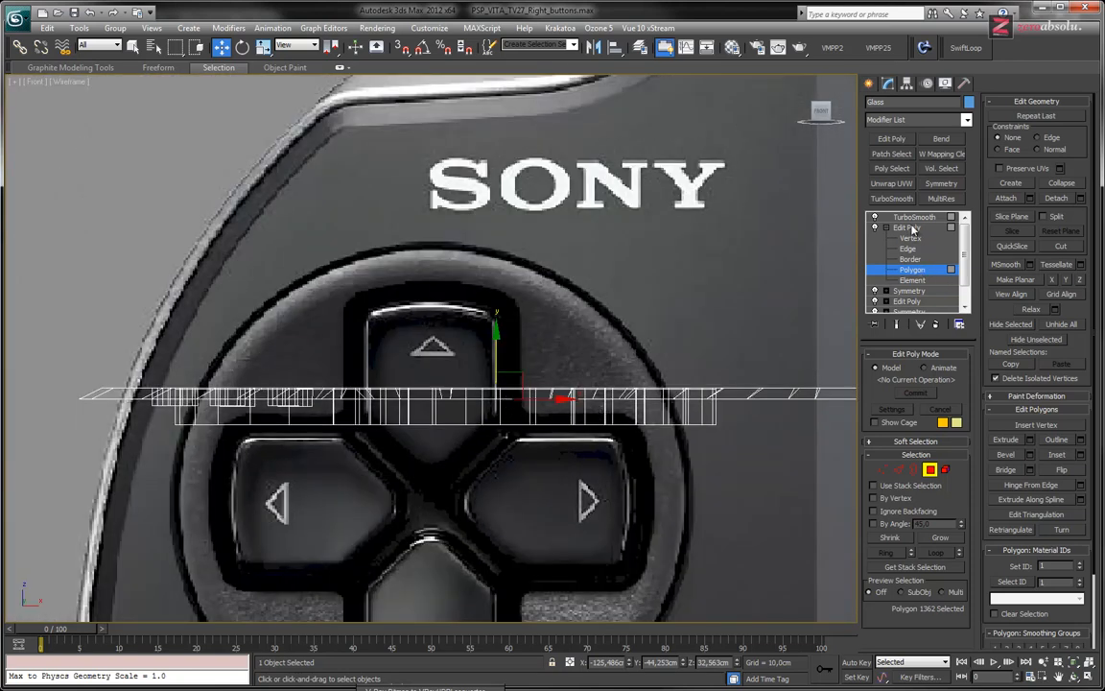
left_click(912, 228)
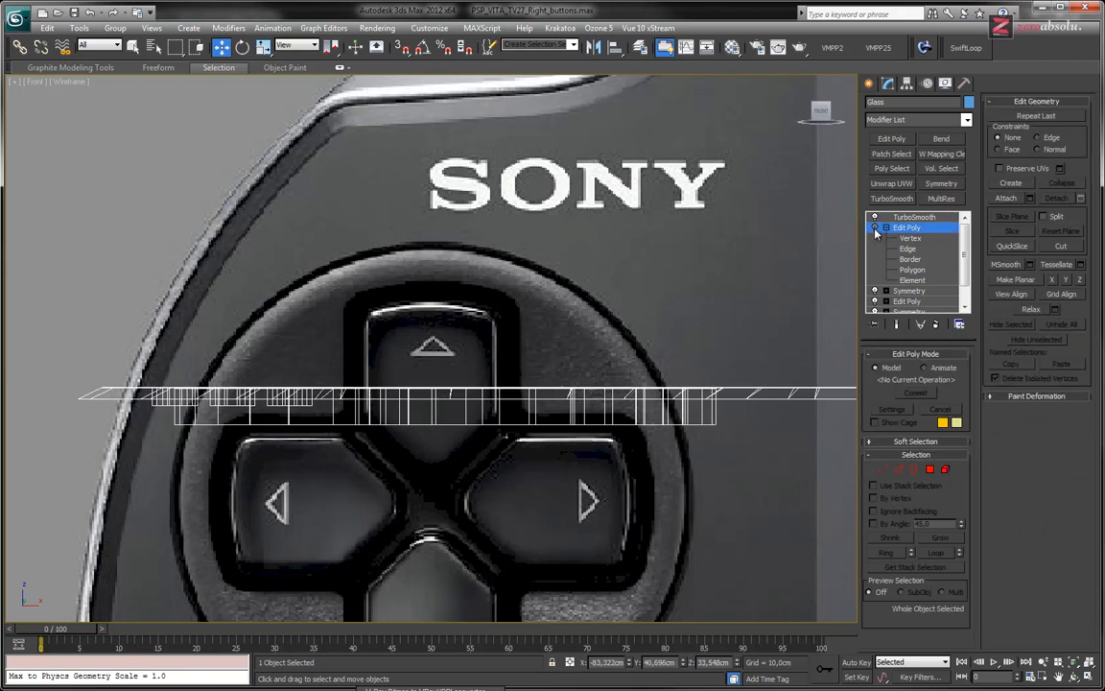
left_click(886, 227)
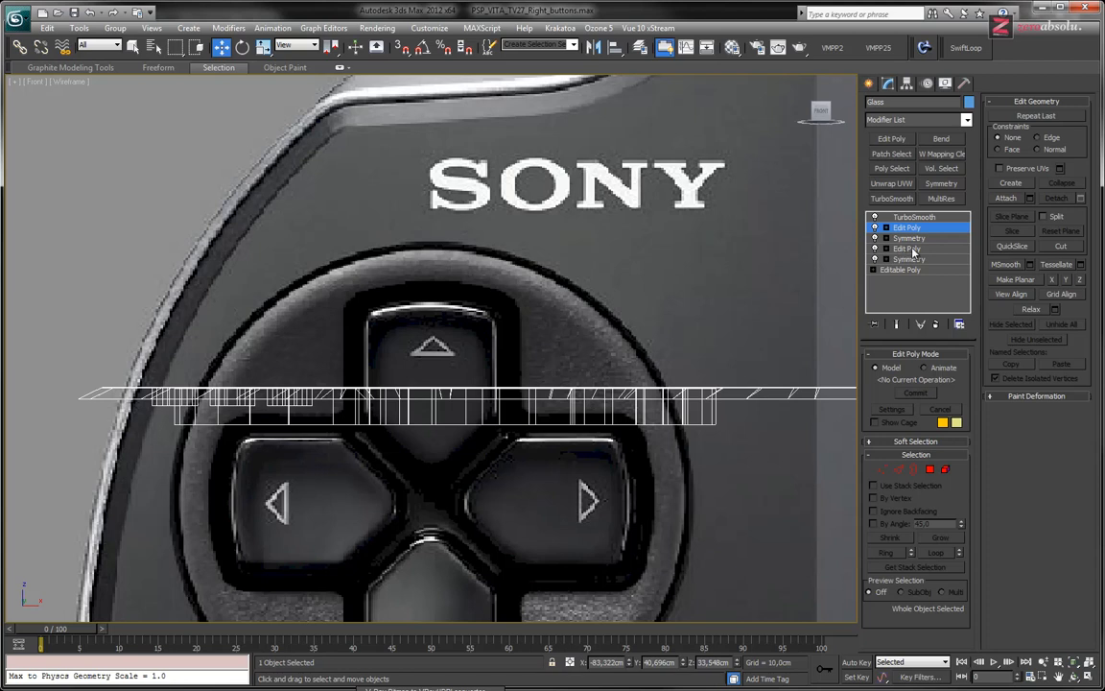
left_click(909, 249)
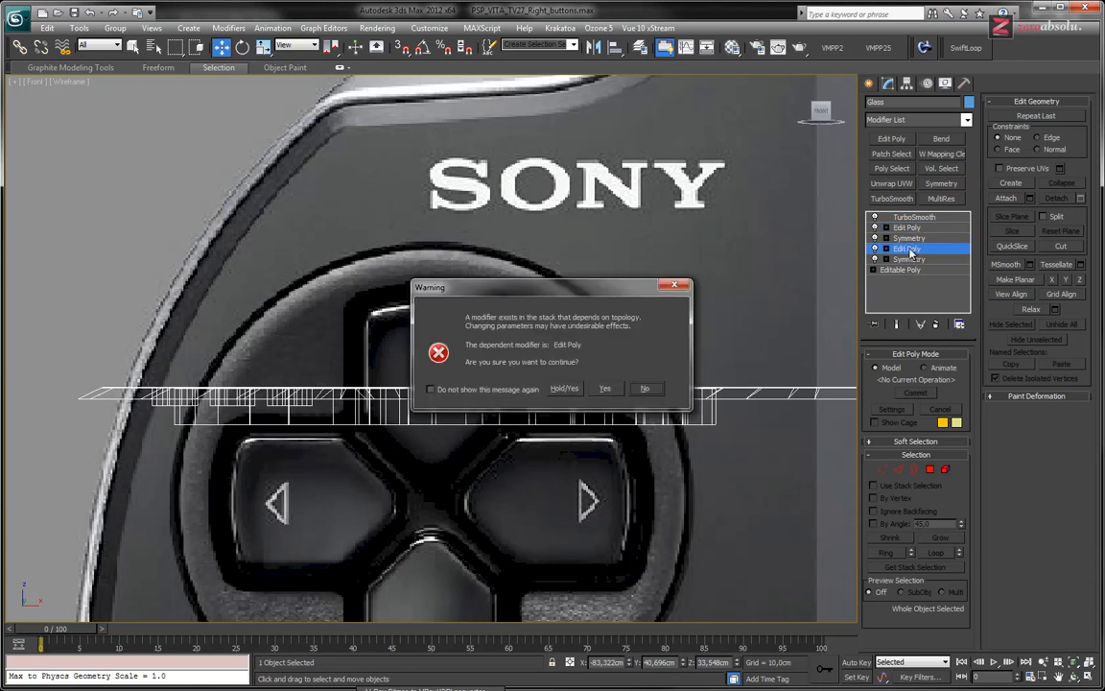
left_click(632, 388)
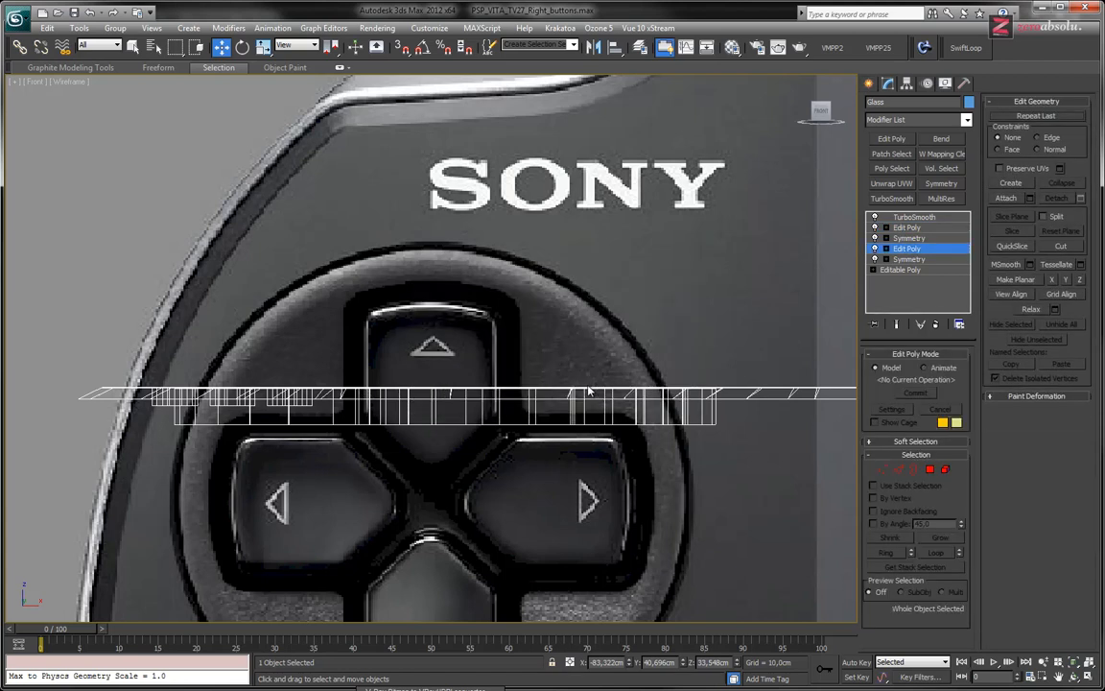
left_click(885, 249)
left_click(910, 259)
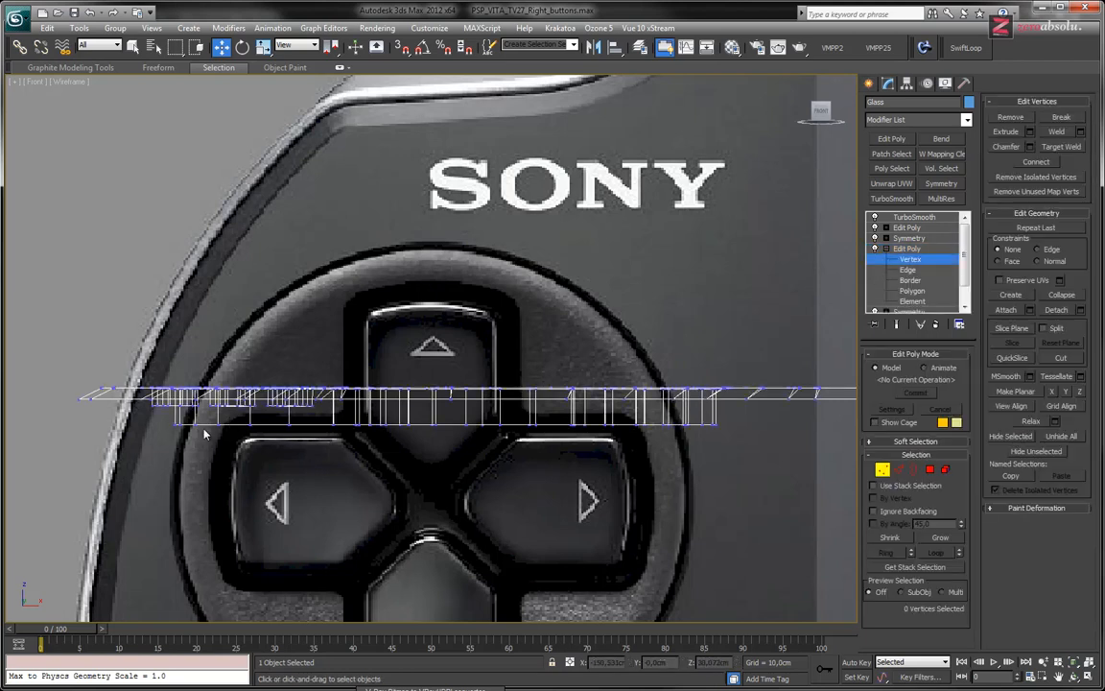
left_click_drag(157, 417, 684, 470)
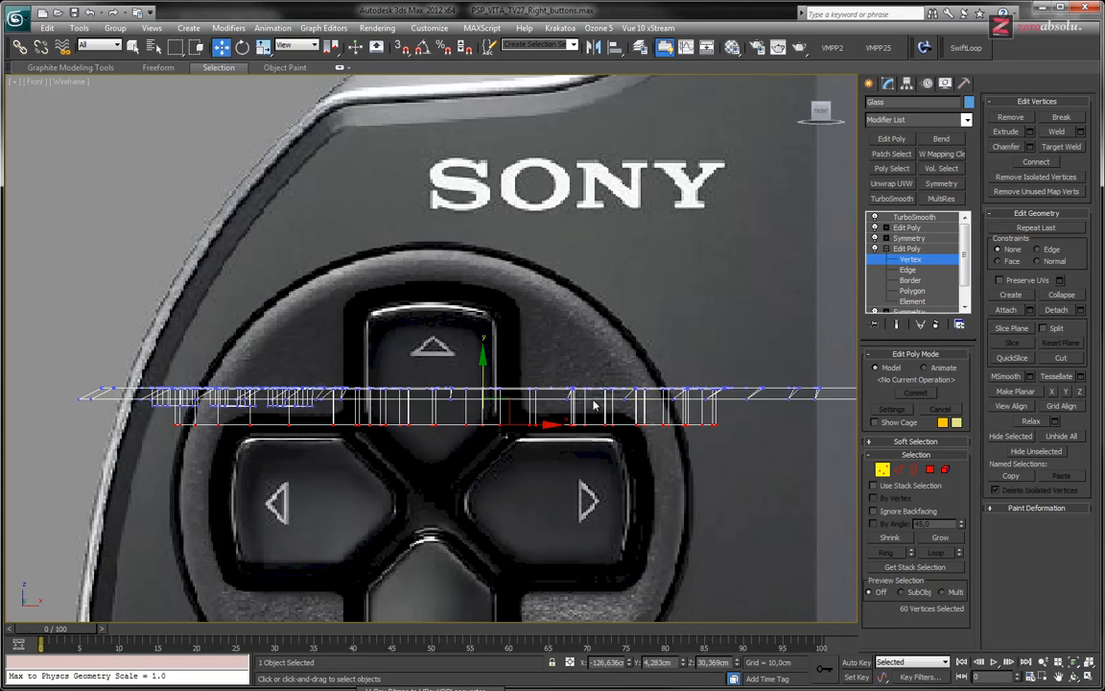
scroll(593, 406, "up", 4)
left_click_drag(473, 410, 476, 361)
Select the bottom vertices of the small speaker holes and raise them to the glass's underside, about Z 32.552 cm
middle_click_drag(106, 455, 468, 477)
scroll(327, 454, "up", 2)
left_click_drag(402, 459, 606, 489)
left_click_drag(349, 381, 349, 362)
scroll(351, 368, "down", 2)
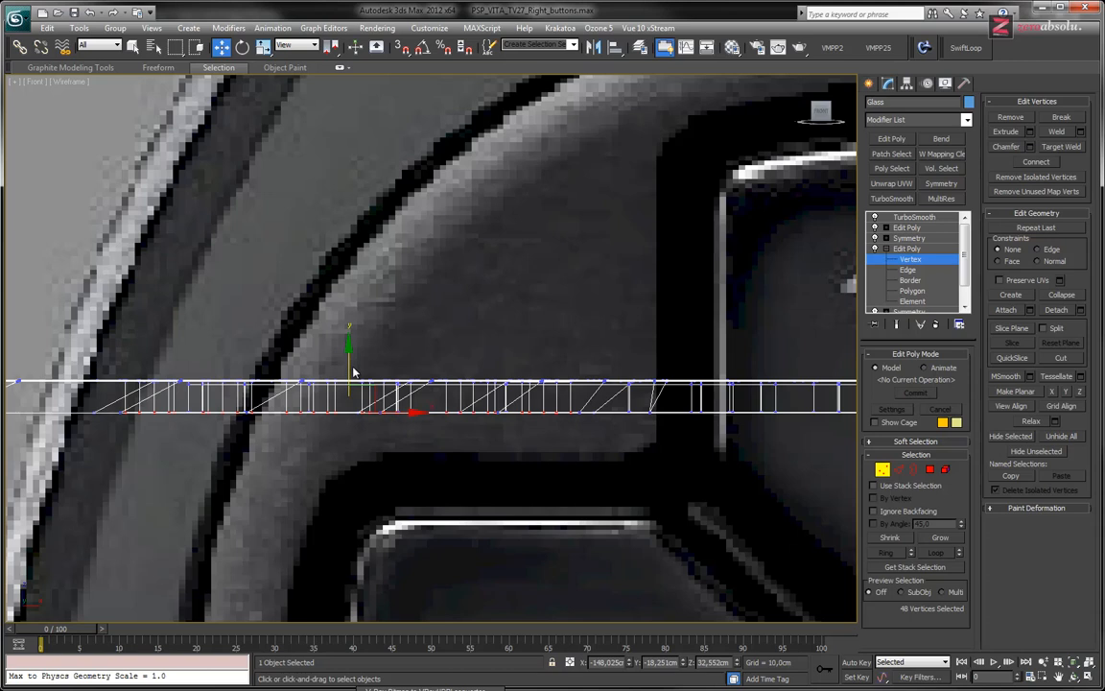
scroll(552, 442, "down", 4)
middle_click_drag(552, 442, 344, 442)
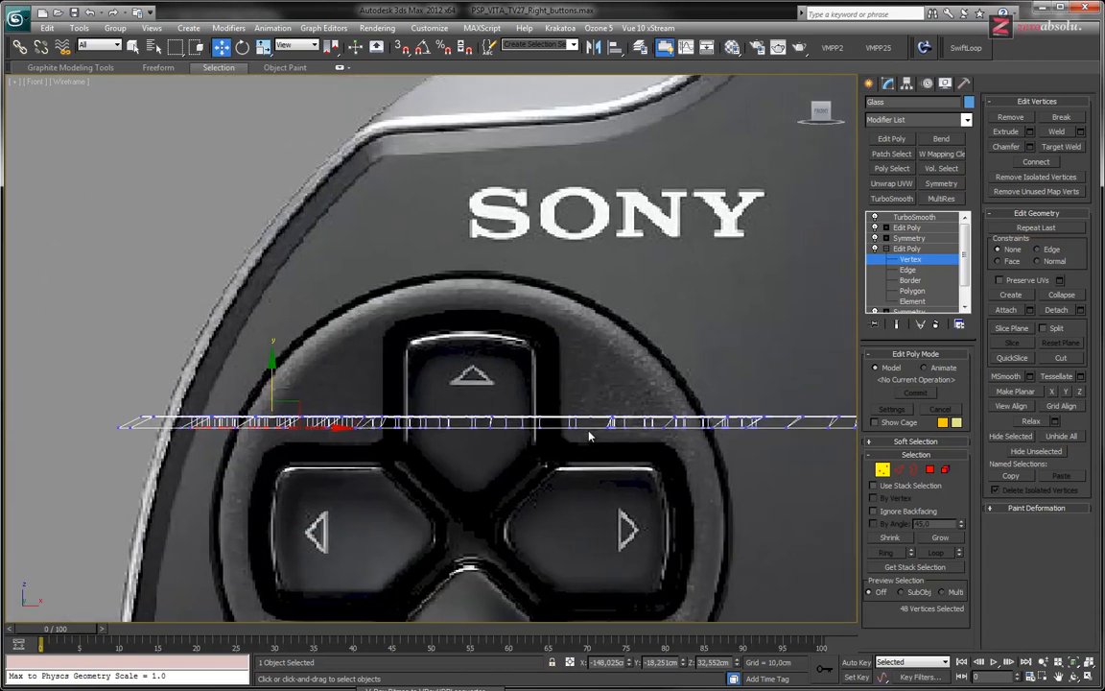
middle_click_drag(783, 345, 707, 353)
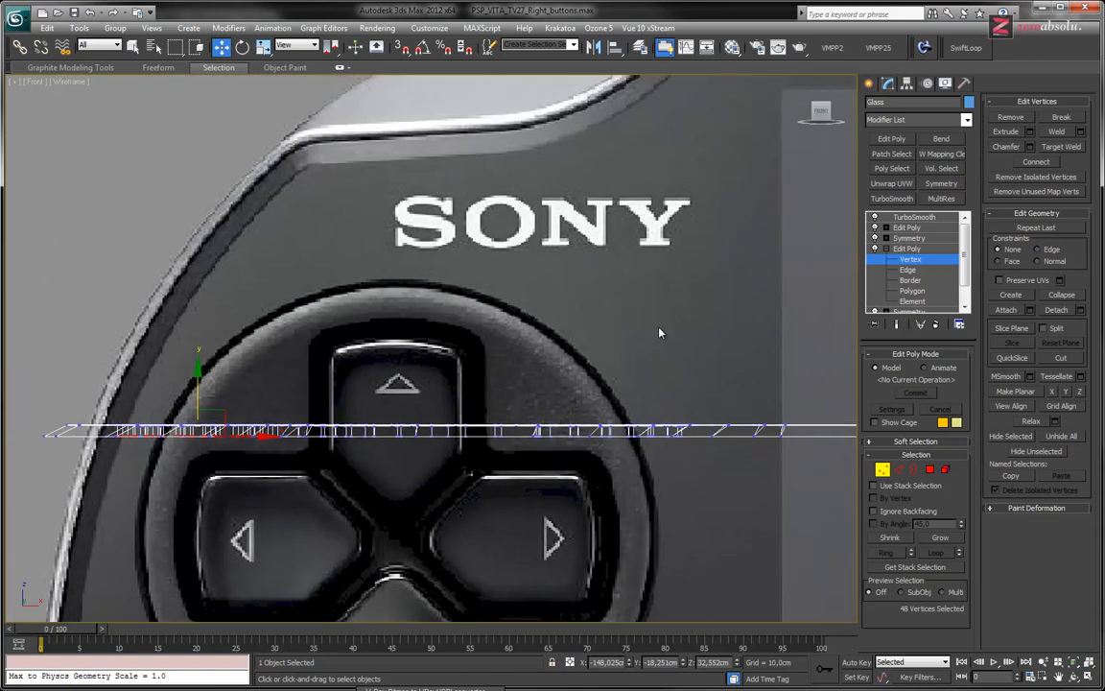
Return to the upper Edit Poly modifier and display the glass in shaded view from an angle above
left_click(885, 250)
left_click(901, 229)
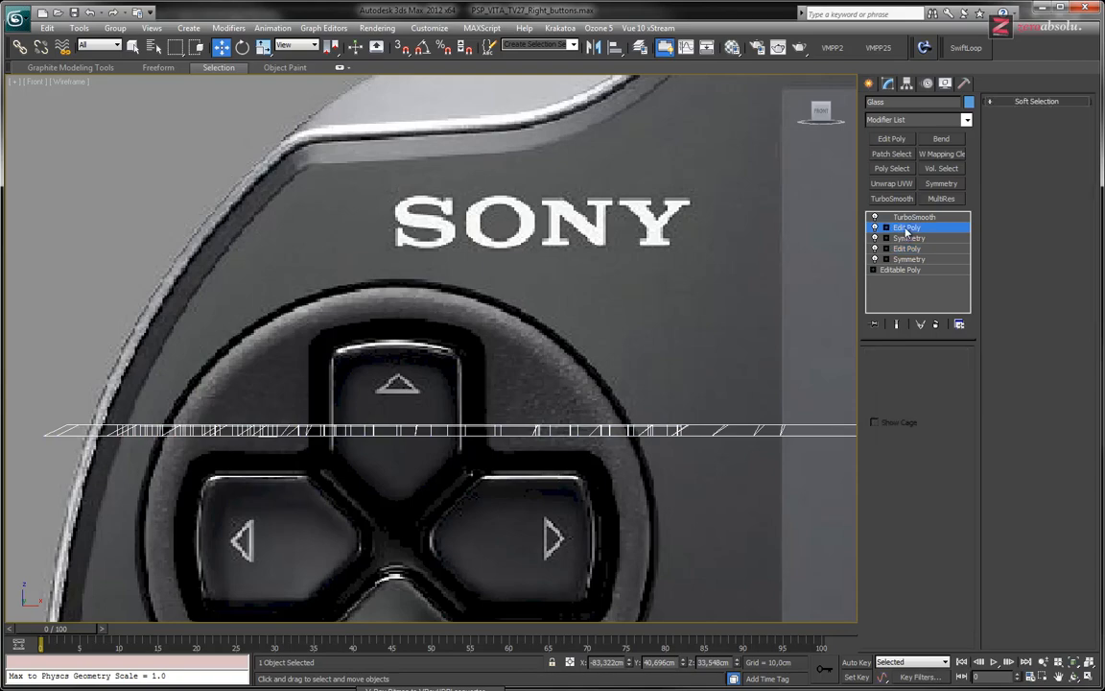
middle_click_drag(537, 329, 509, 259, "alt")
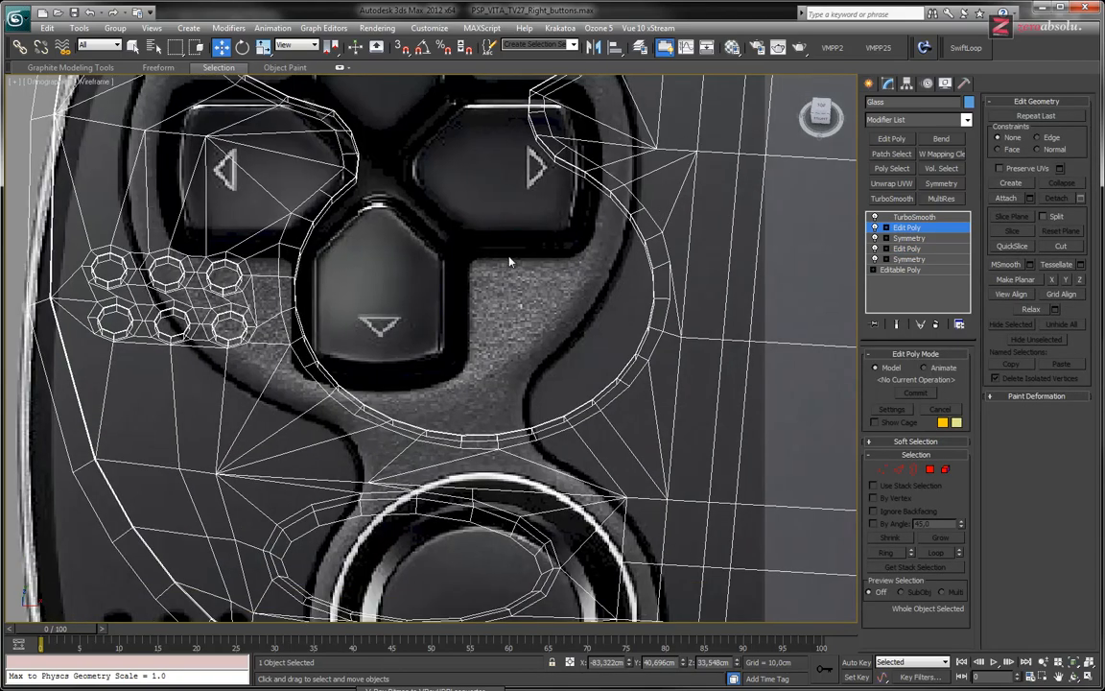
scroll(489, 249, "down", 4)
key("F3")
scroll(553, 338, "up", 3)
middle_click_drag(553, 338, 551, 310, "alt")
middle_click_drag(670, 355, 577, 335)
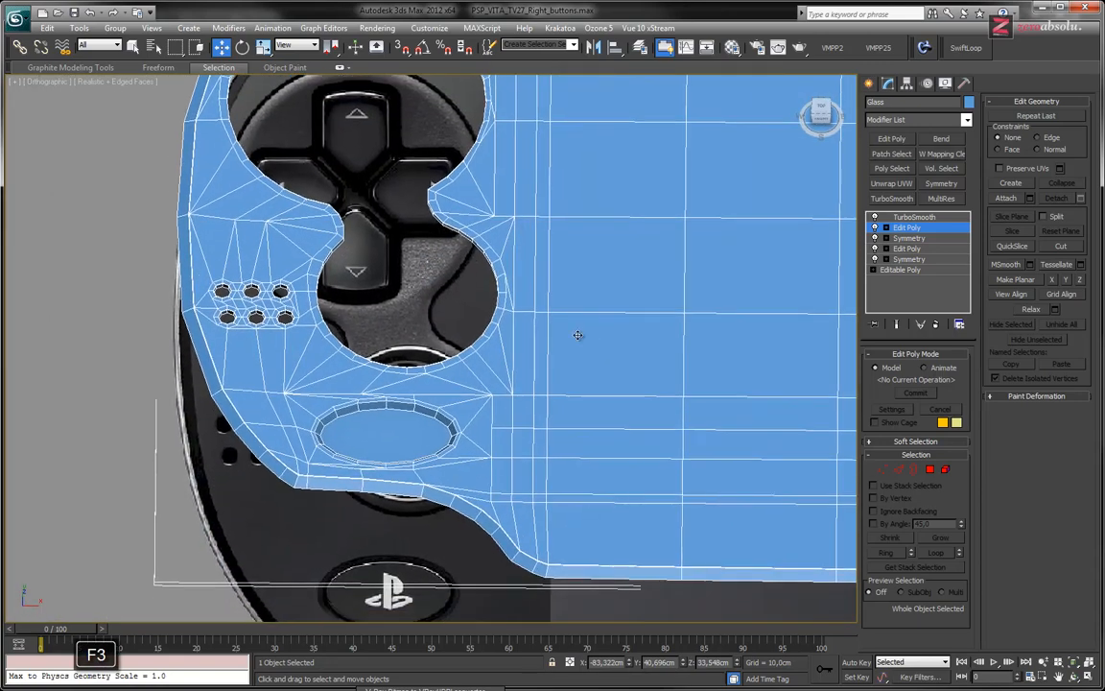
Compare the PS button recess with and without the TurboSmooth end result
scroll(498, 350, "up", 5)
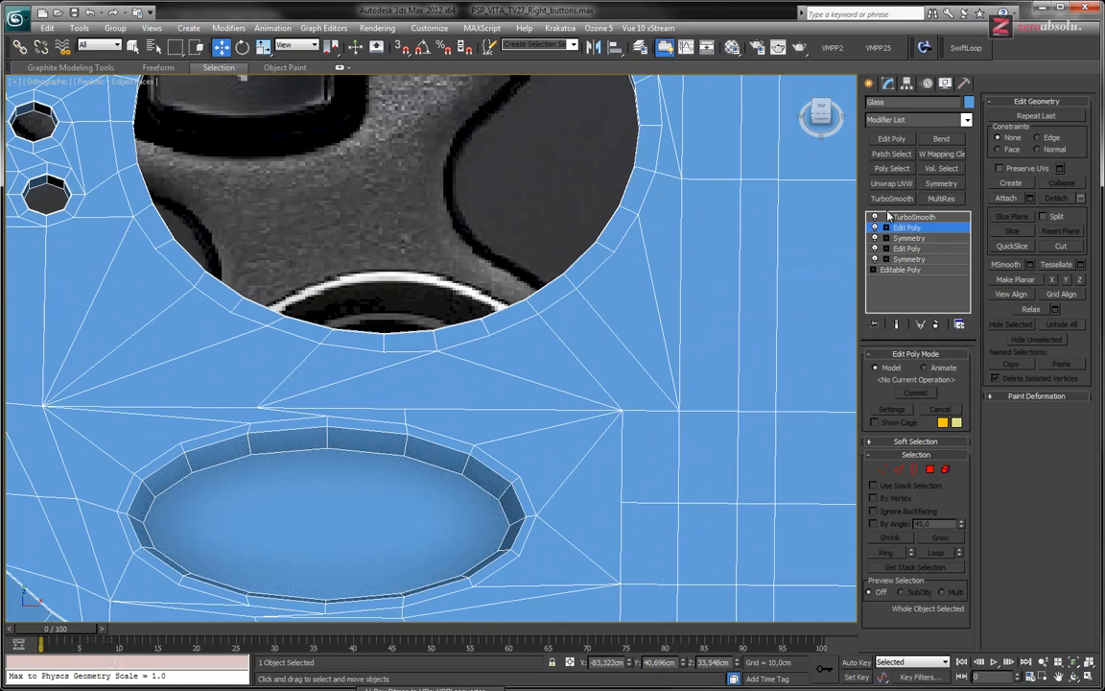
left_click(898, 325)
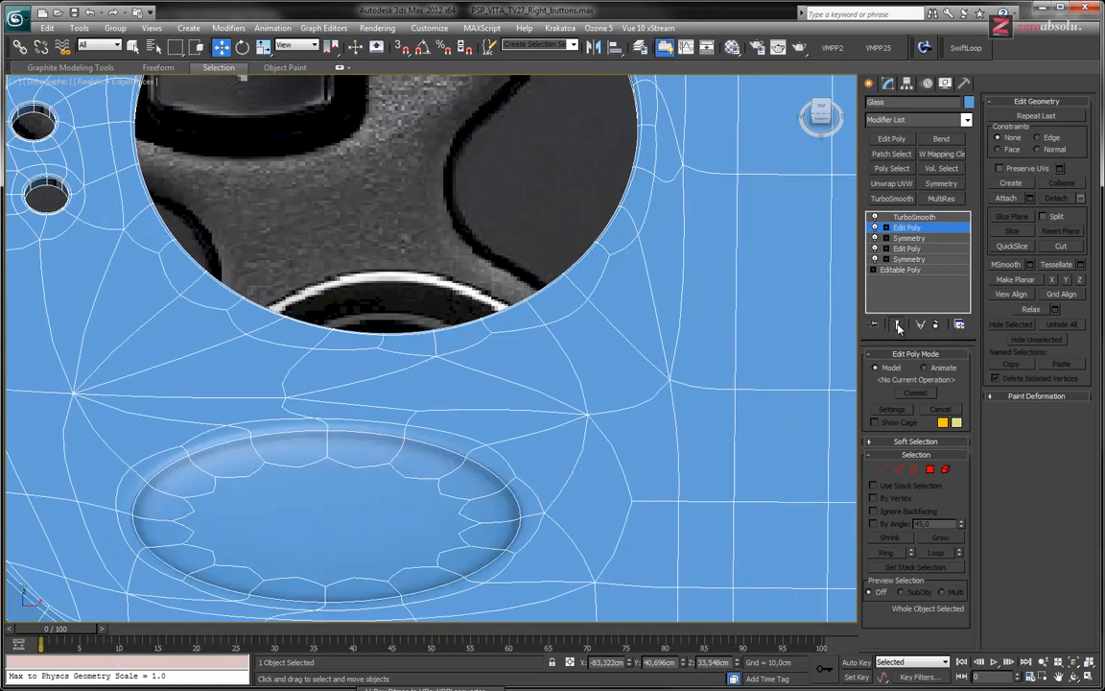
left_click(897, 325)
left_click(898, 325)
left_click(898, 325)
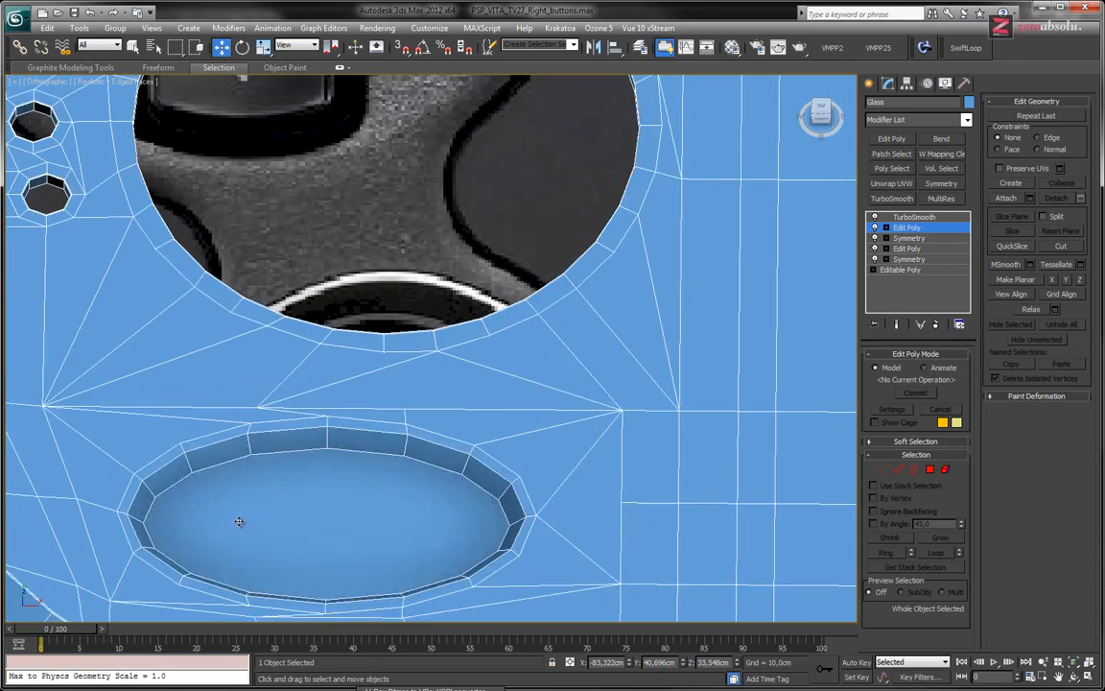
Insert a supporting edge loop with SwiftLoop just below the upper rim of the PS button recess's wall
scroll(357, 408, "up", 4)
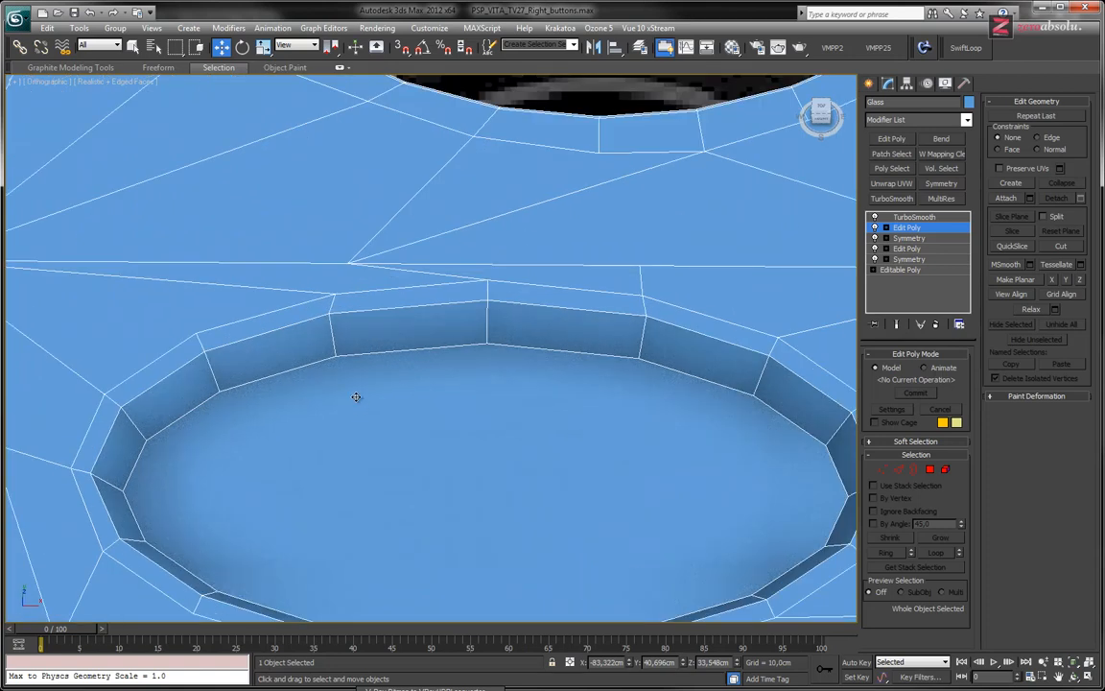
left_click(966, 48)
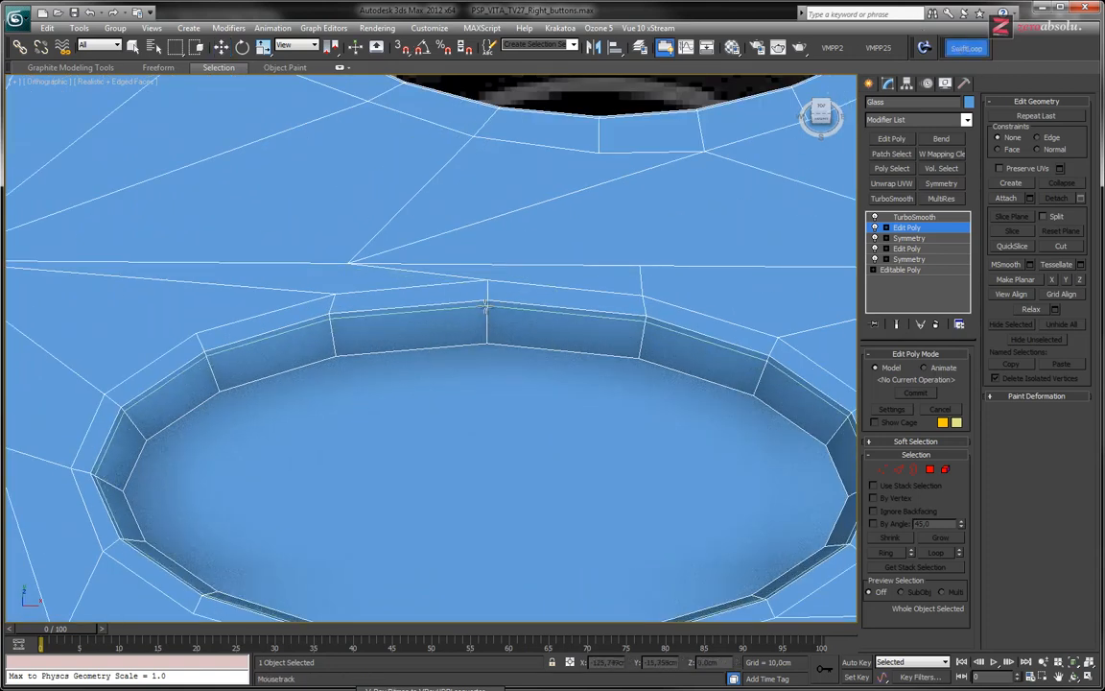
scroll(488, 304, "up", 6)
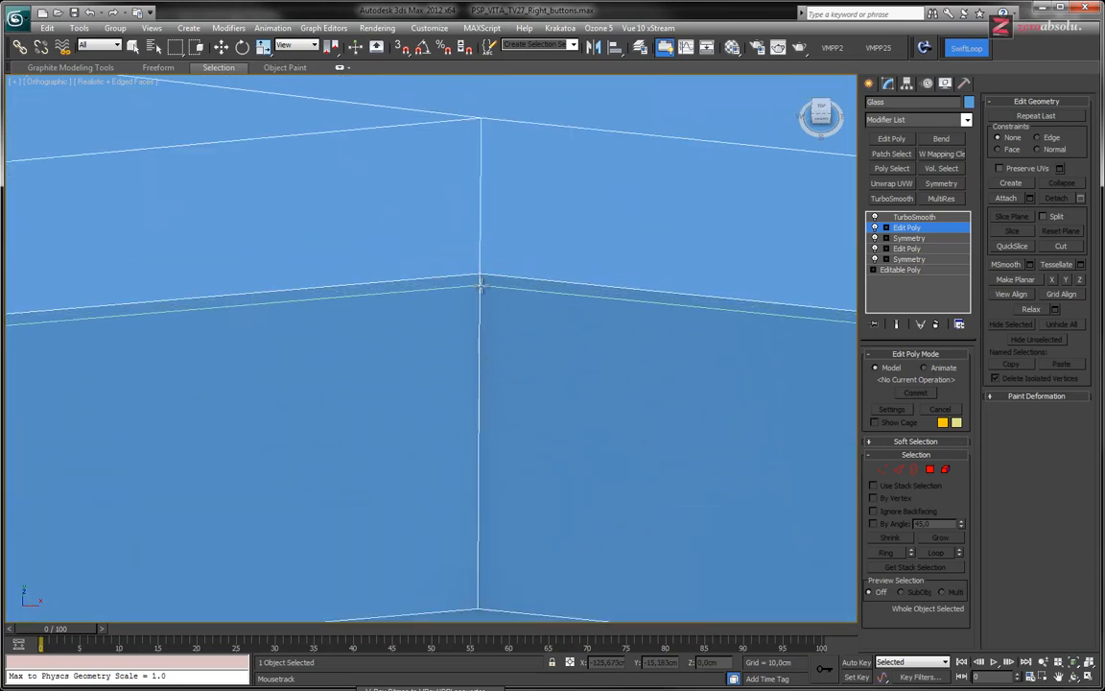
scroll(481, 286, "down", 8)
scroll(481, 333, "up", 5)
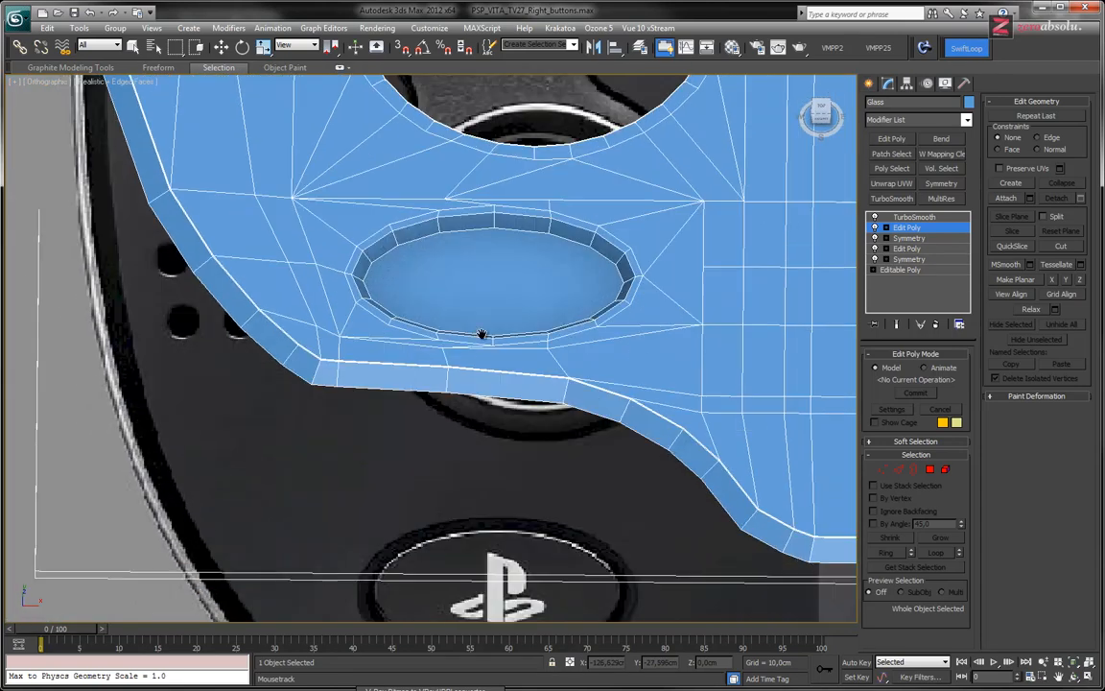
scroll(462, 389, "up", 3)
scroll(458, 332, "down", 7)
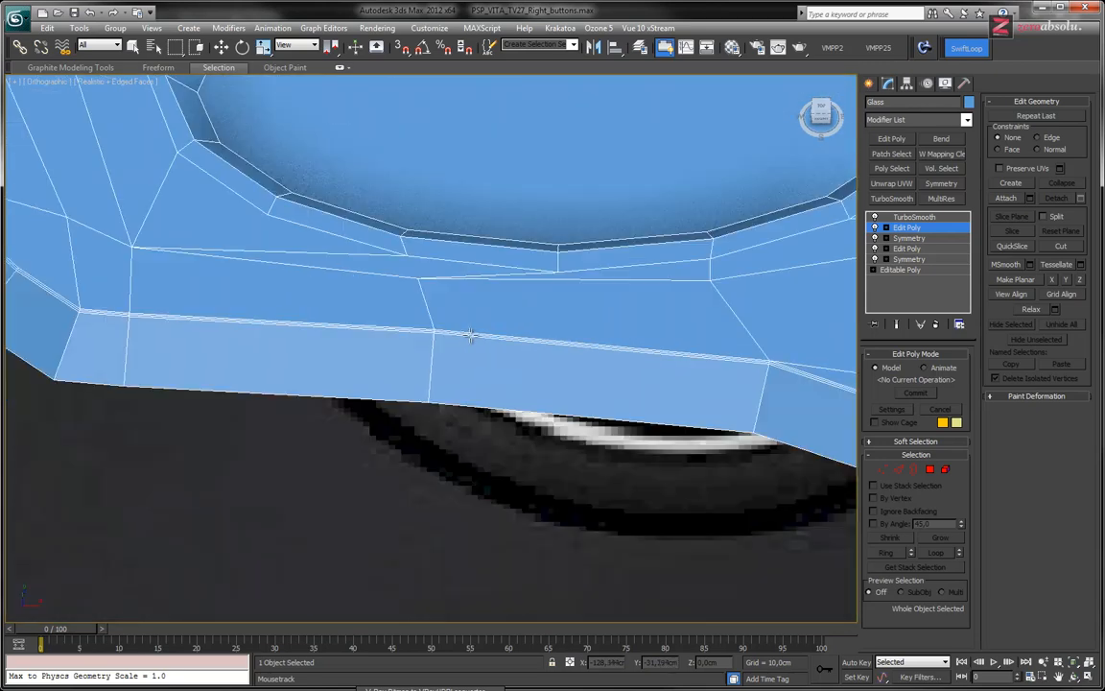
scroll(509, 257, "down", 2)
scroll(469, 374, "up", 8)
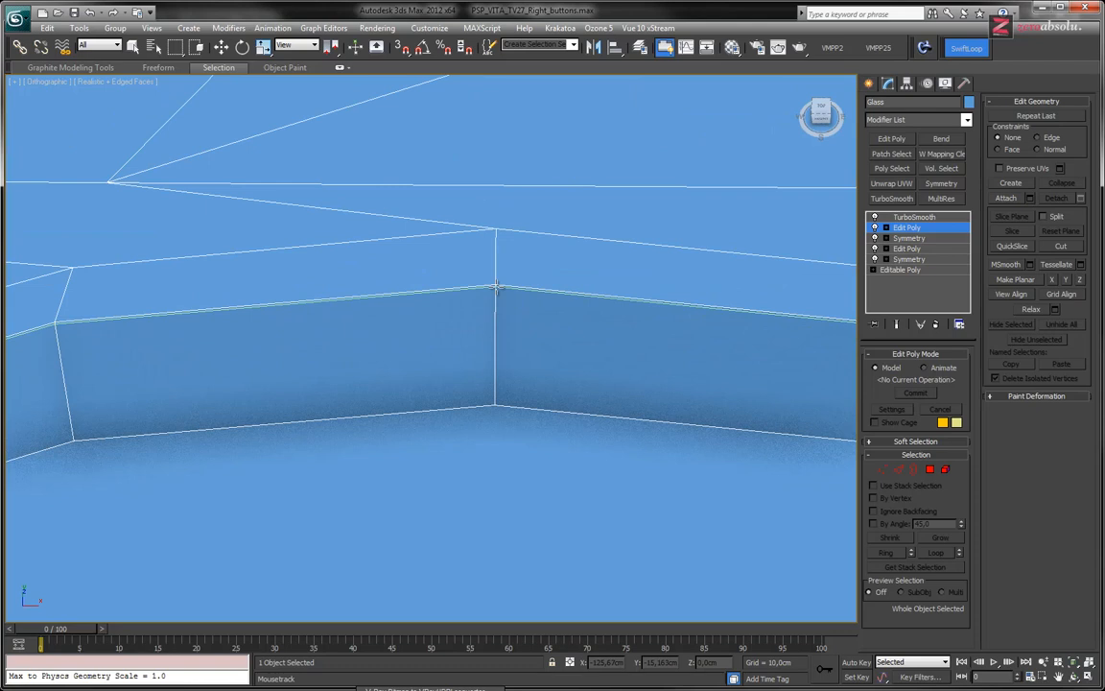
scroll(496, 286, "up", 4)
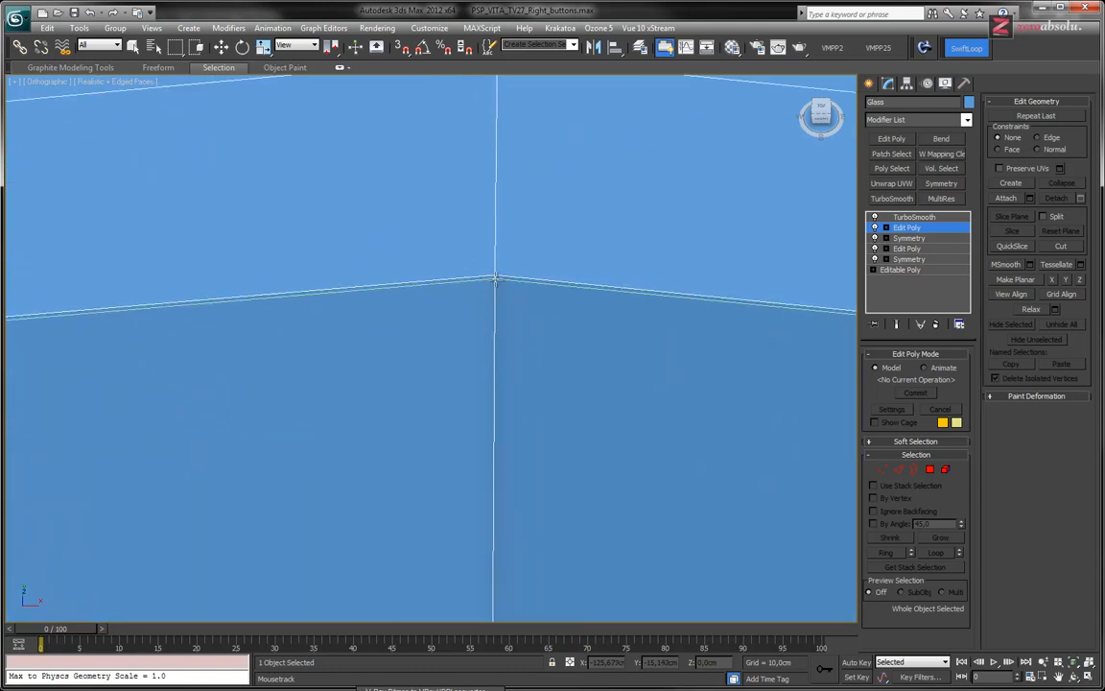
left_click(496, 279)
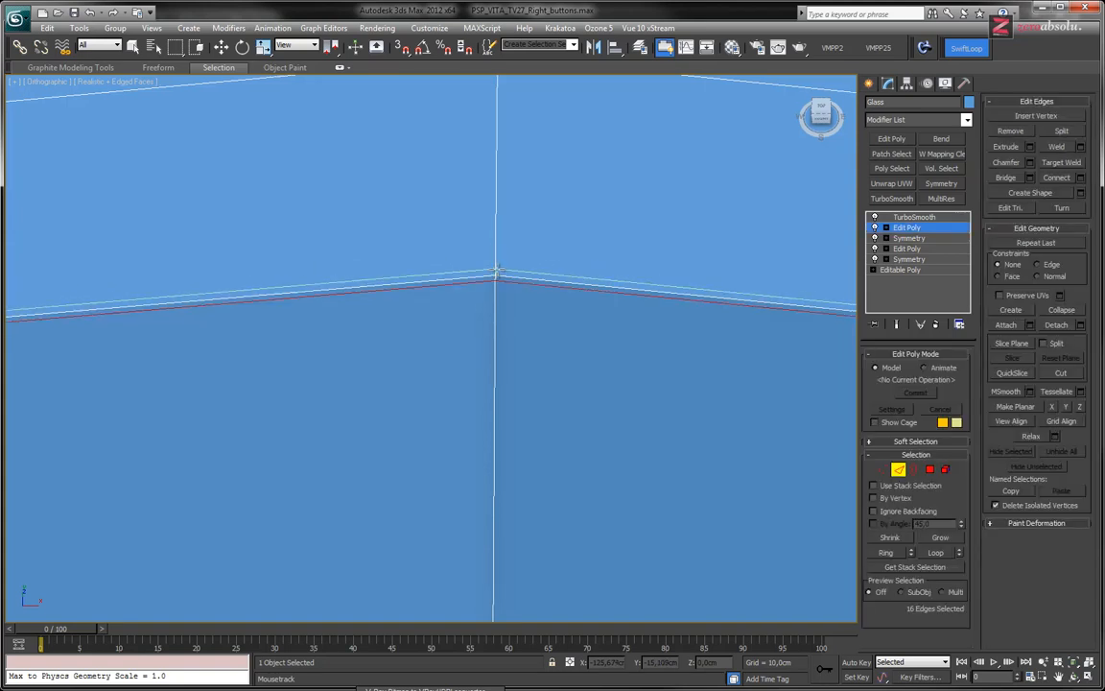
Examine the recess's rim with the TurboSmooth end result in shaded and edged-face display, and compare it with the unsmoothed mesh
scroll(555, 333, "down", 5)
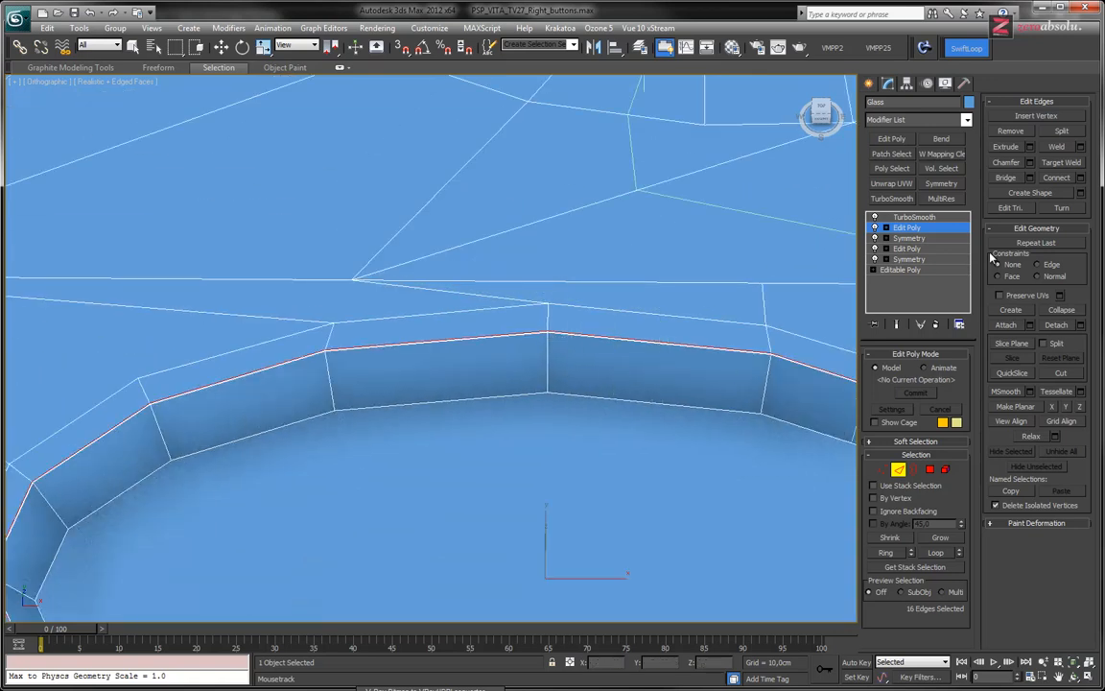
left_click(898, 324)
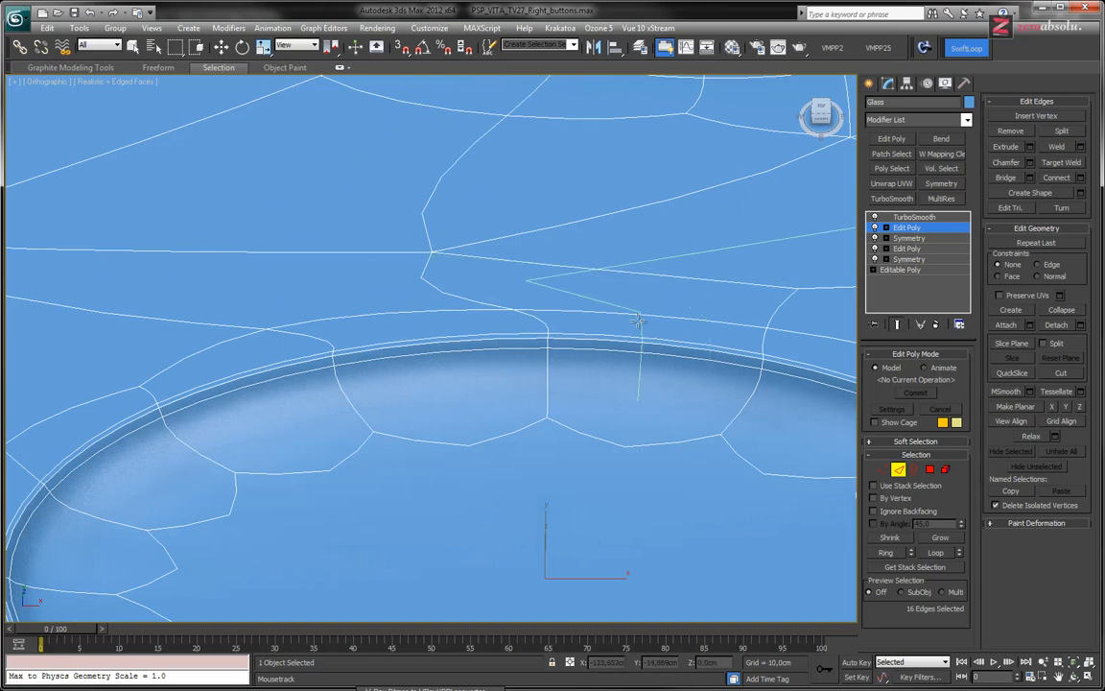
key("w")
key("F4")
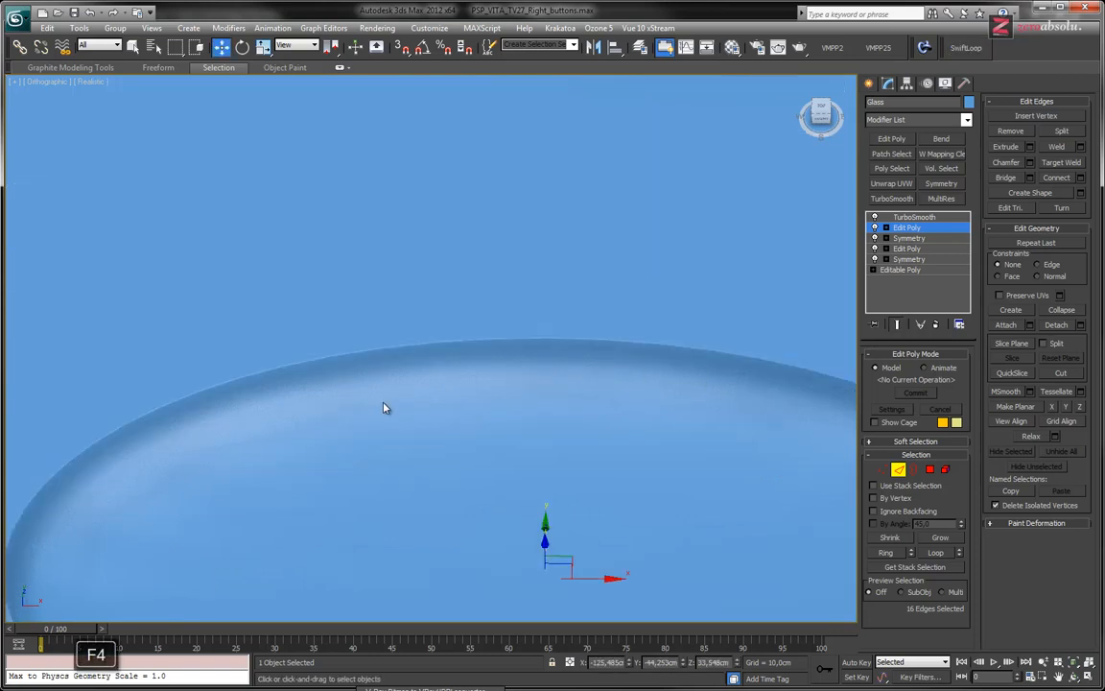
key("F4")
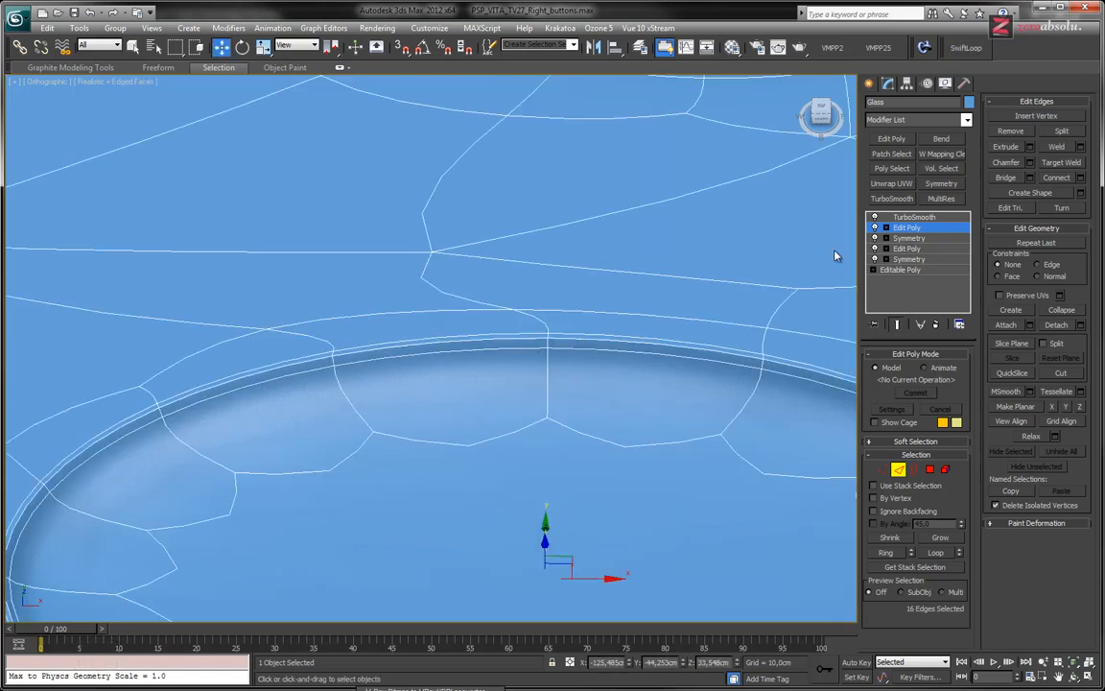
key("ctrl+e")
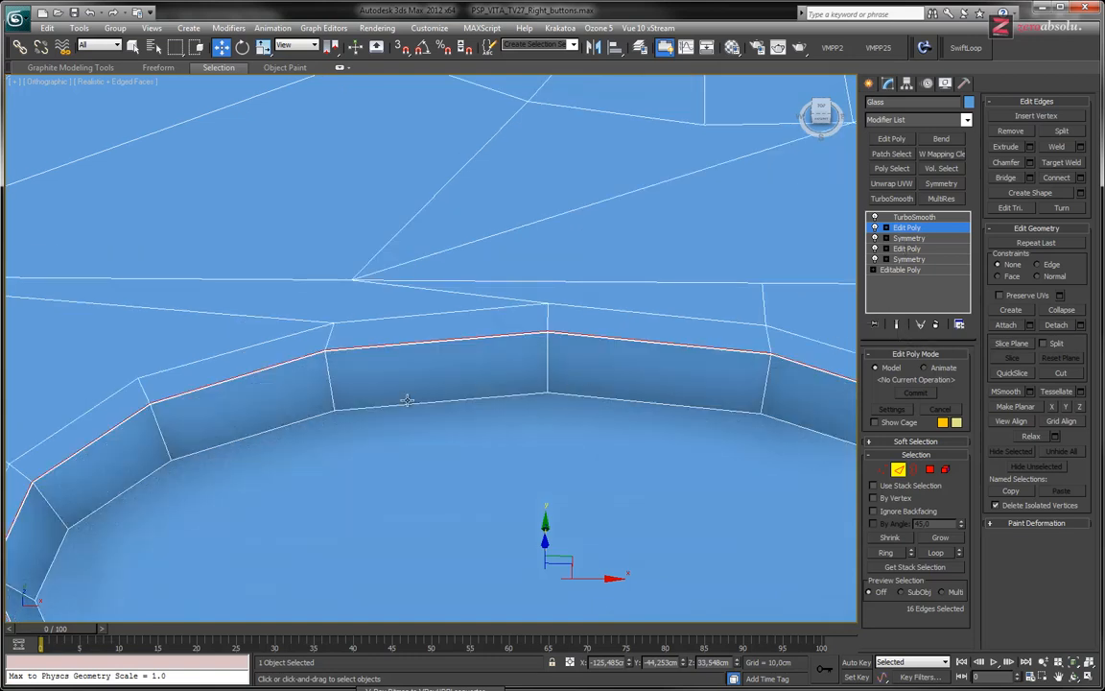
scroll(478, 281, "down", 6)
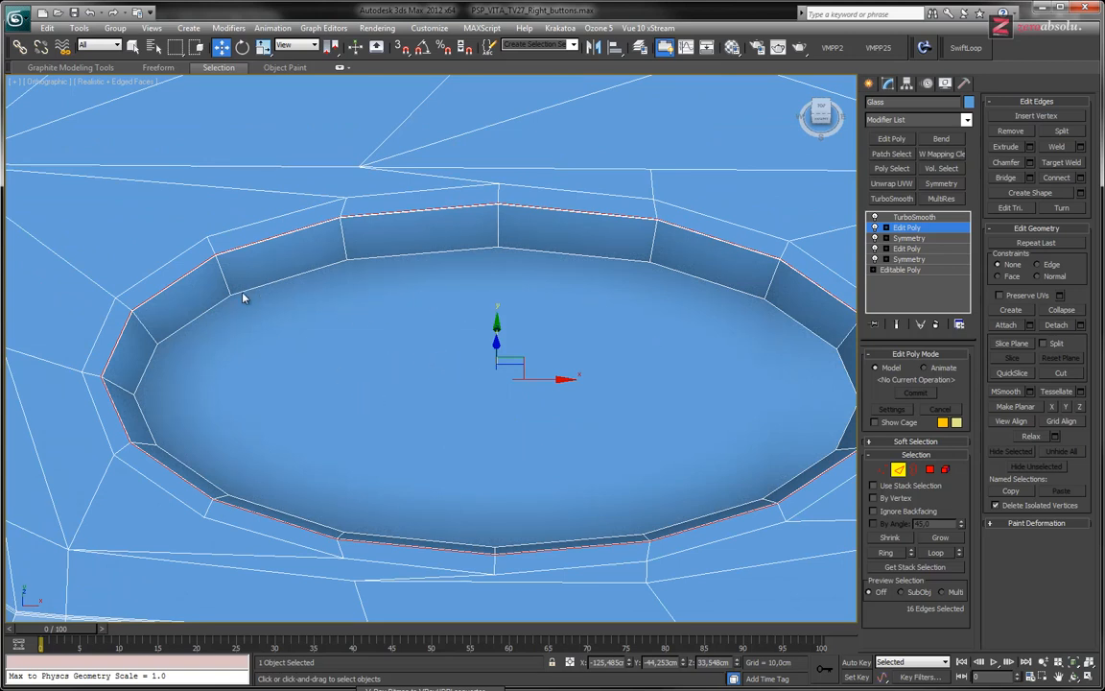
middle_click_drag(355, 265, 382, 215, "alt")
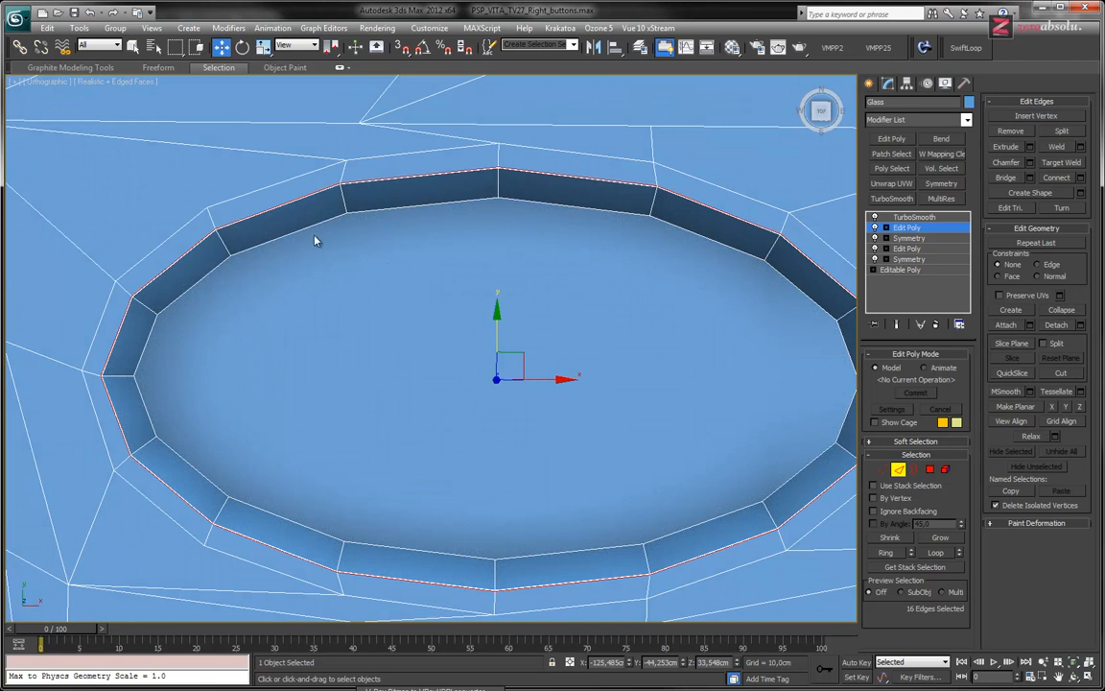
middle_click_drag(429, 304, 420, 285)
middle_click_drag(455, 304, 450, 322, "alt")
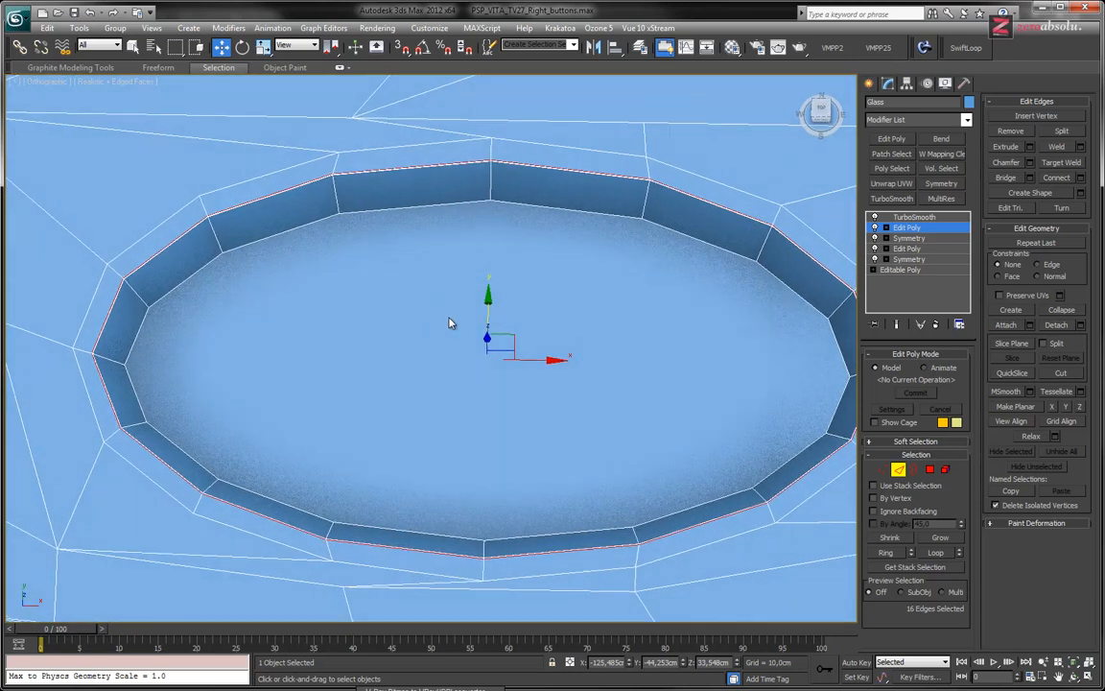
Select the floor polygon of the PS button recess and inset it slightly to form a narrow ring of faces inside the wall
left_click(886, 227)
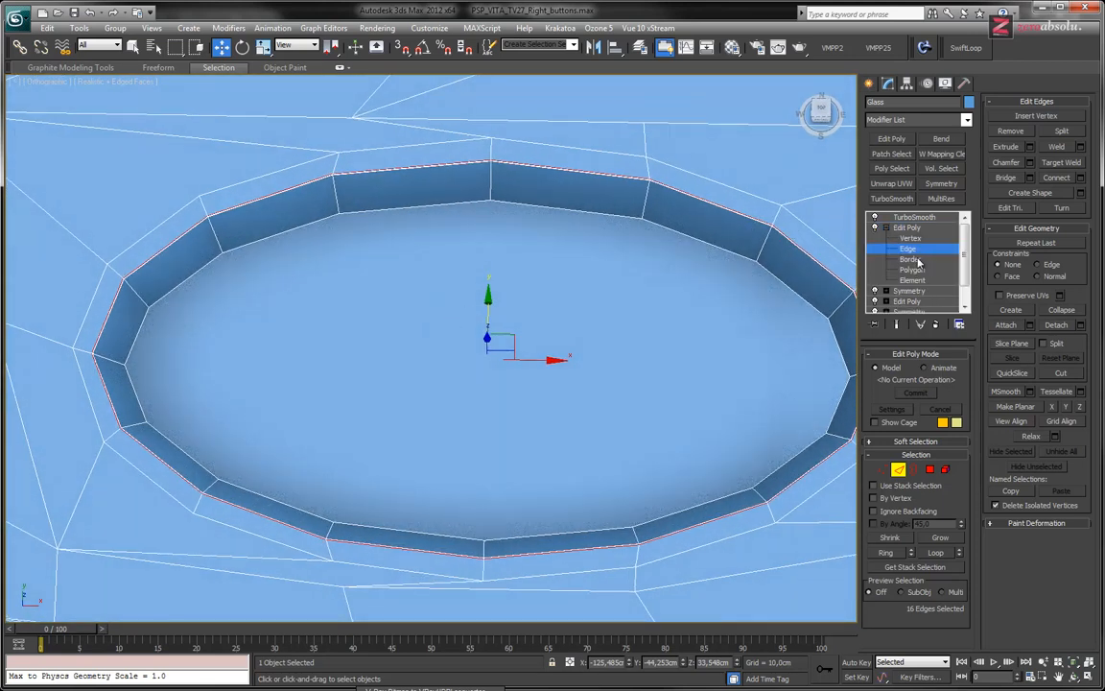
left_click(912, 269)
key("ctrl+a")
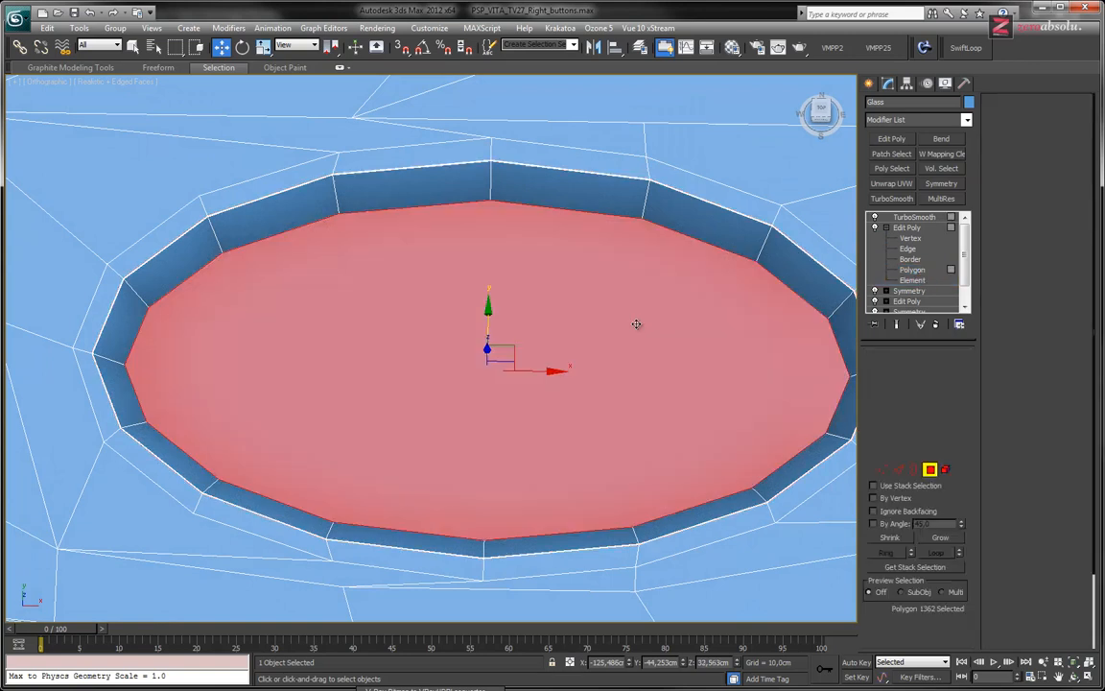
middle_click_drag(636, 323, 597, 330)
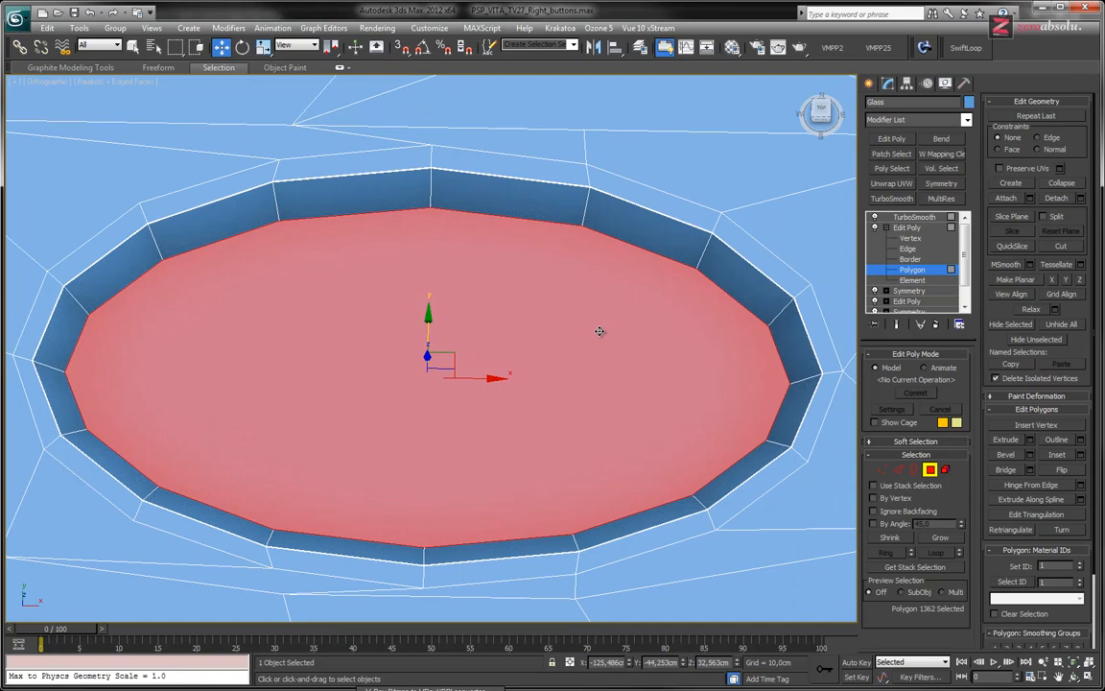
middle_click_drag(558, 306, 634, 276, "alt")
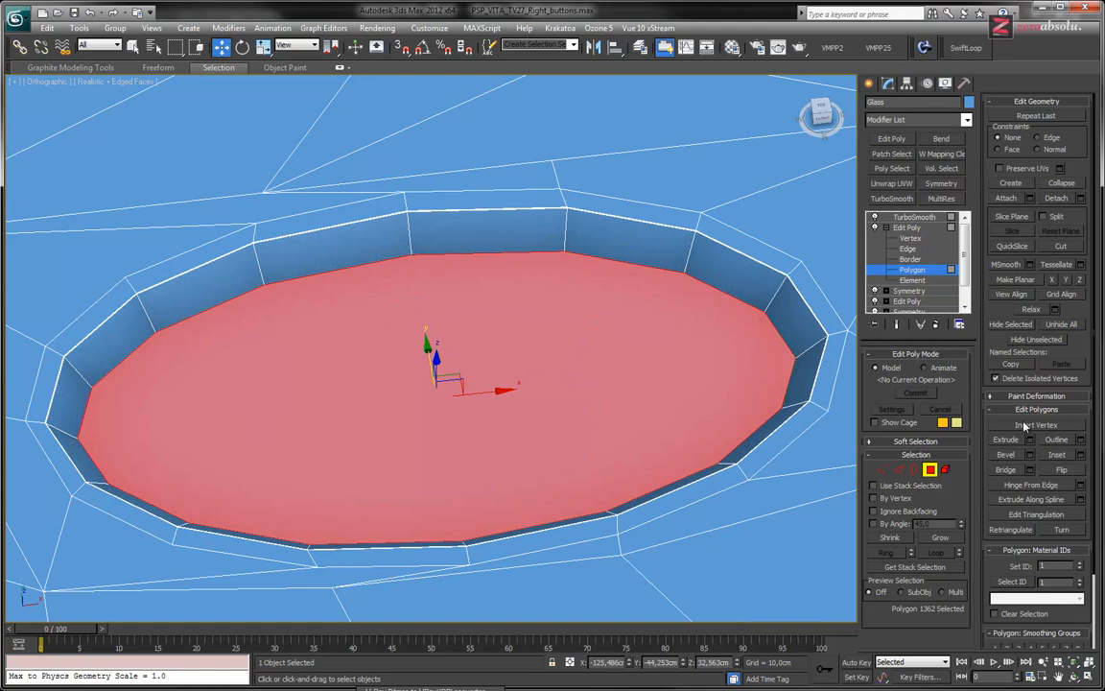
left_click(1056, 454)
mouse_move(480, 347)
left_mouse_down()
mouse_move(483, 375)
mouse_move(483, 364)
left_mouse_up()
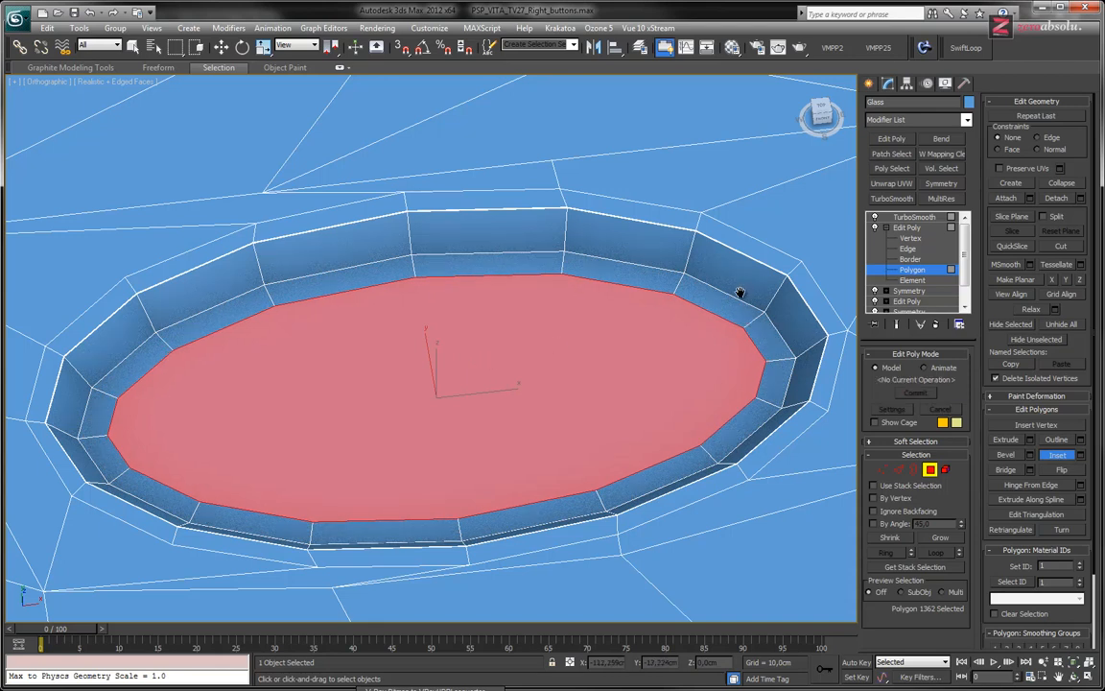
Select the edge loop where the recess's wall meets its floor and chamfer it by about 0.016 cm with 2 segments
scroll(739, 290, "up", 5)
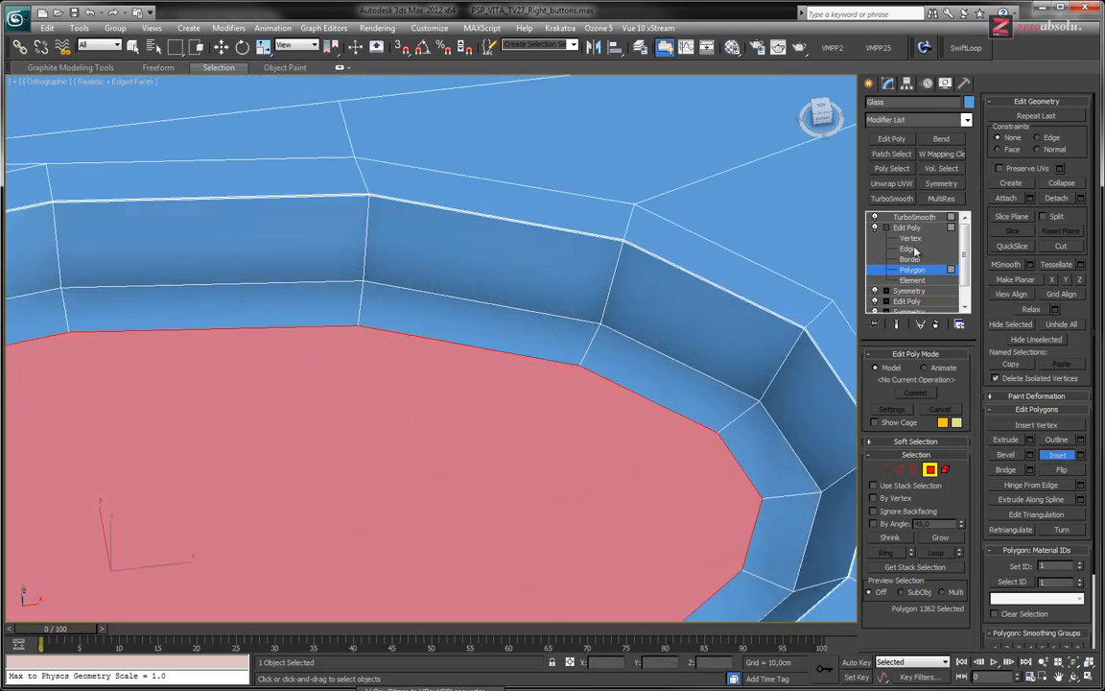
left_click(910, 249)
left_click(673, 358)
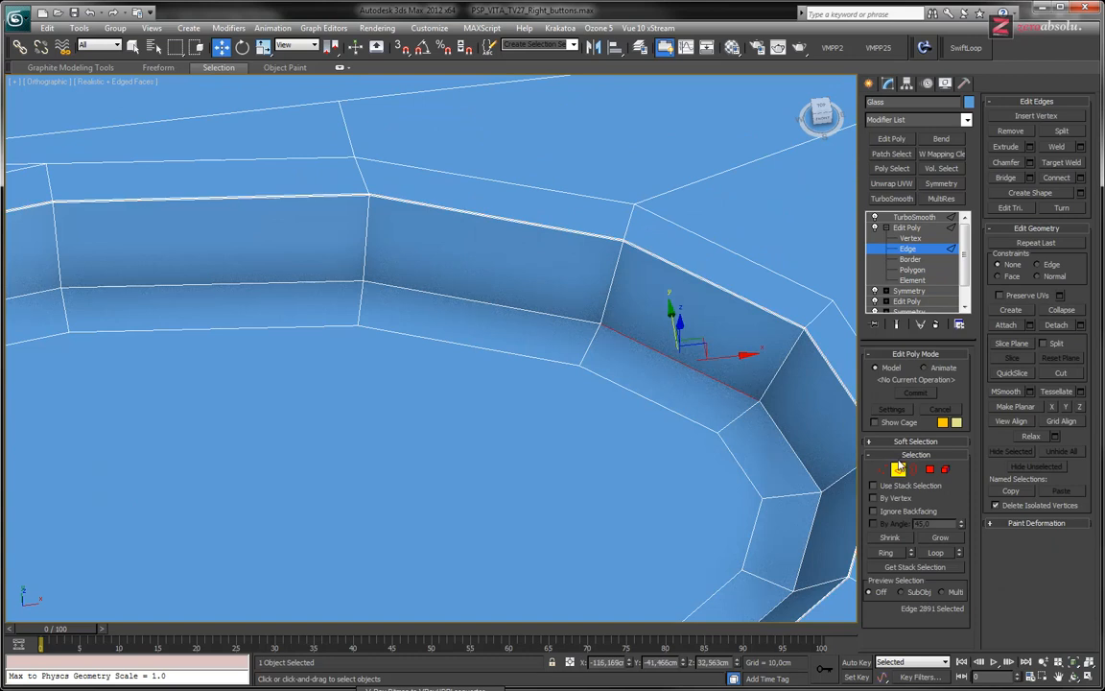
left_click(935, 553)
scroll(543, 321, "down", 5)
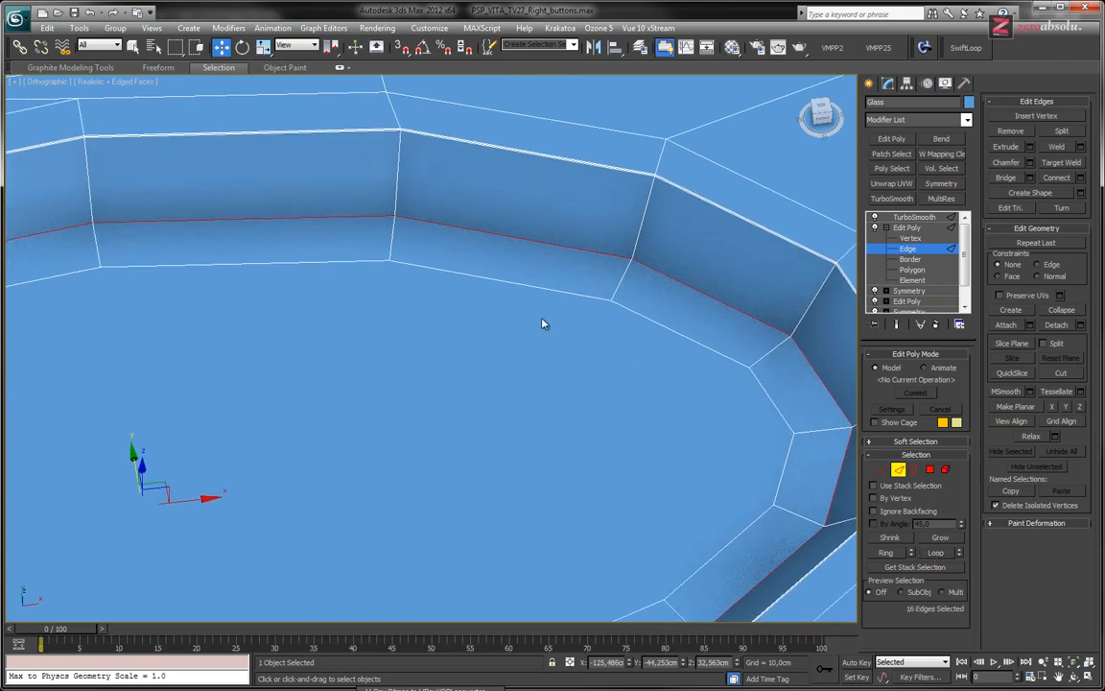
scroll(543, 320, "up", 8)
scroll(605, 316, "up", 2)
middle_click_drag(616, 284, 582, 392)
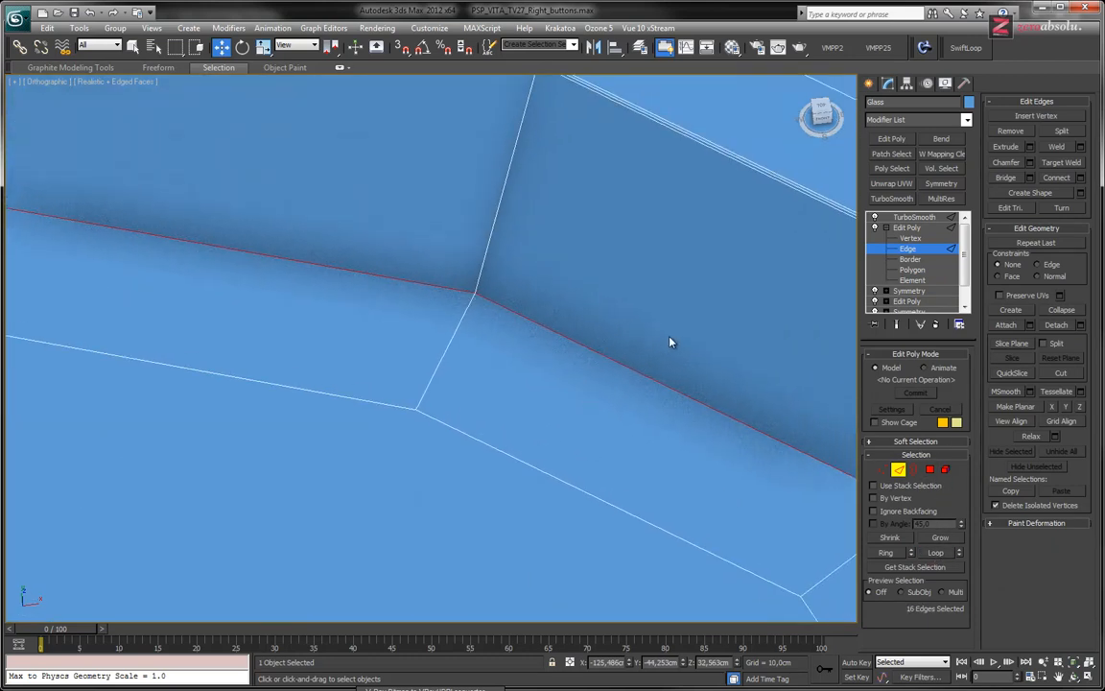
left_click(1030, 163)
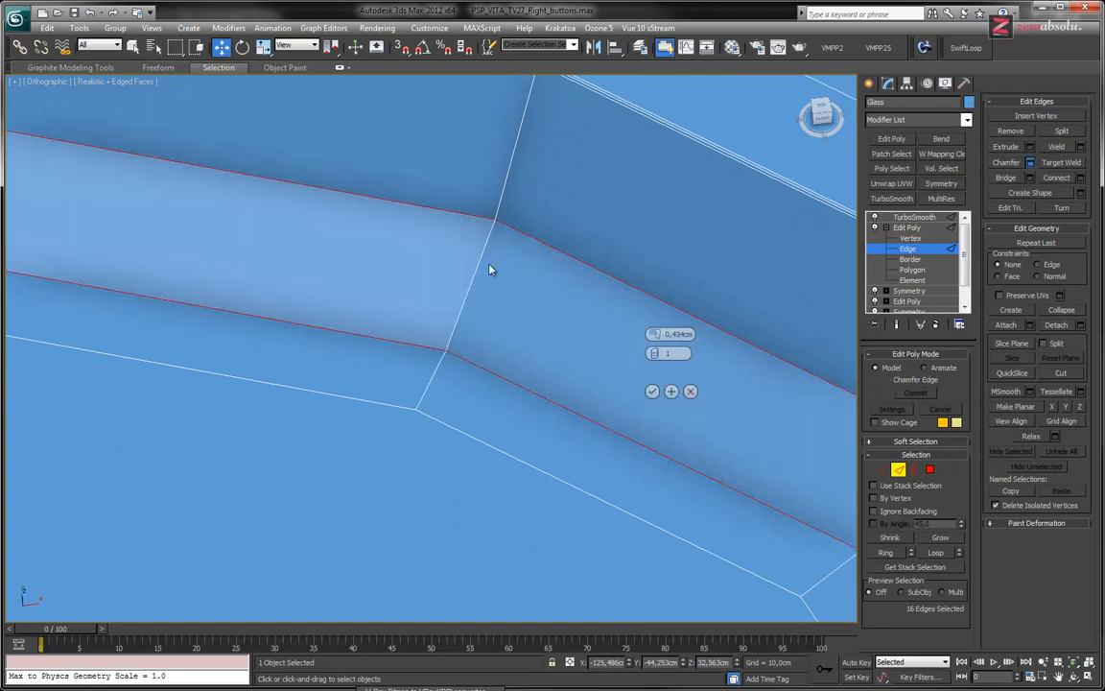
left_click(659, 354)
left_click_drag(657, 334, 581, 340)
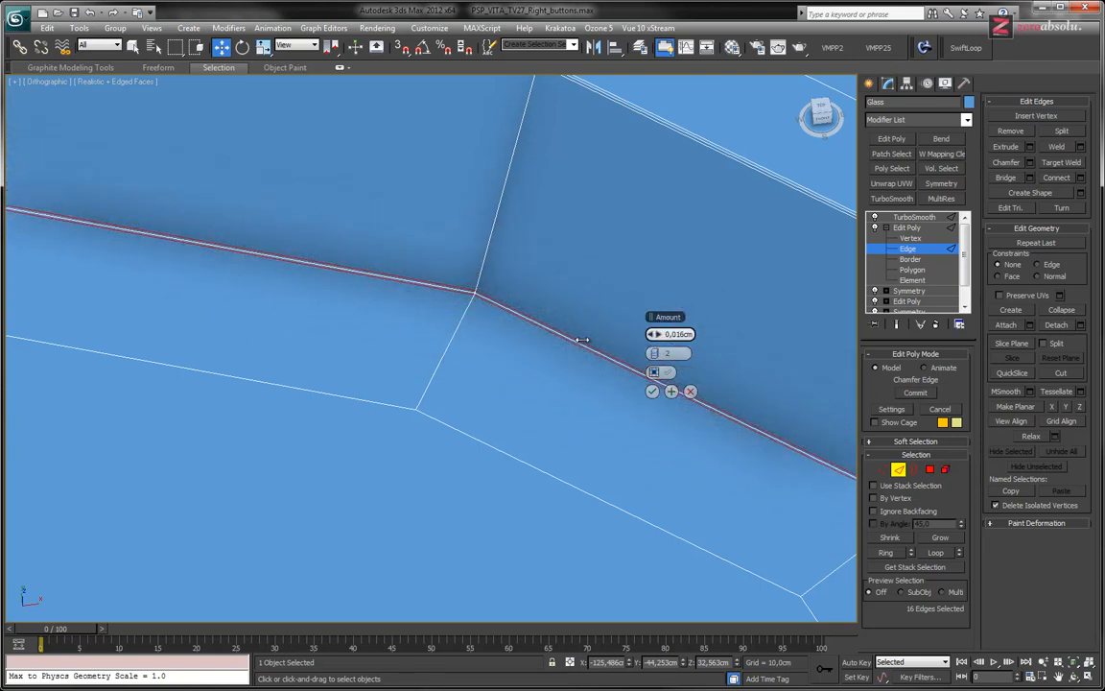
left_click(653, 391)
middle_click_drag(506, 360, 617, 308)
scroll(617, 308, "down", 6)
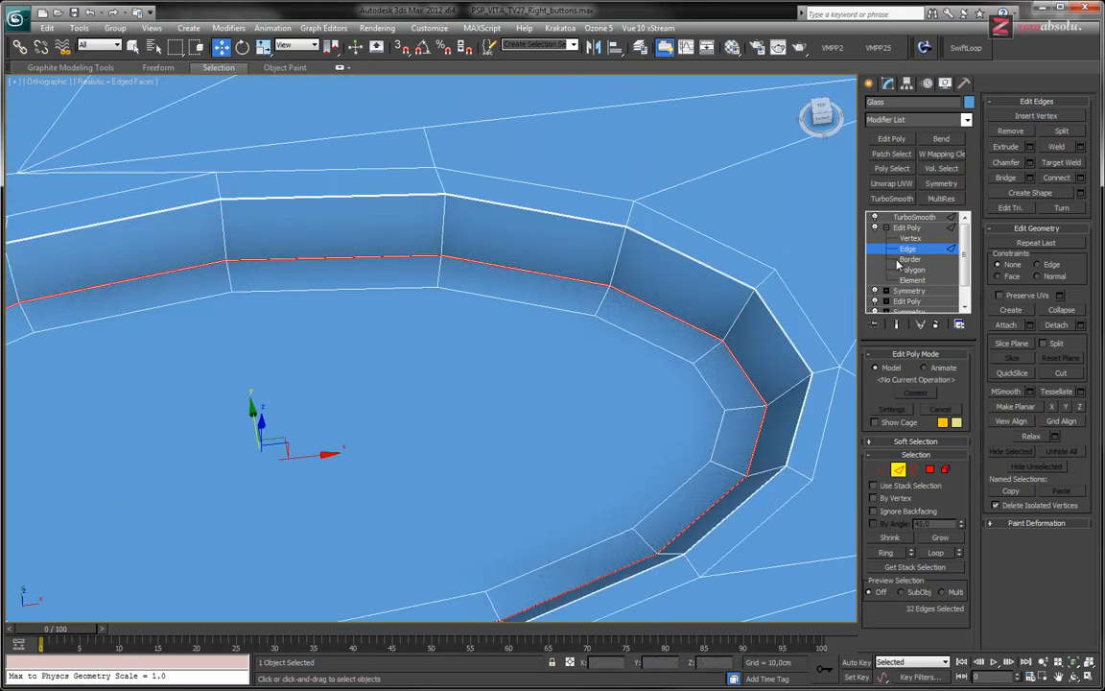
Return to the TurboSmooth level and inspect the smoothed PS button recess in shaded display without edges from several angles
left_click(905, 227)
left_click(906, 218)
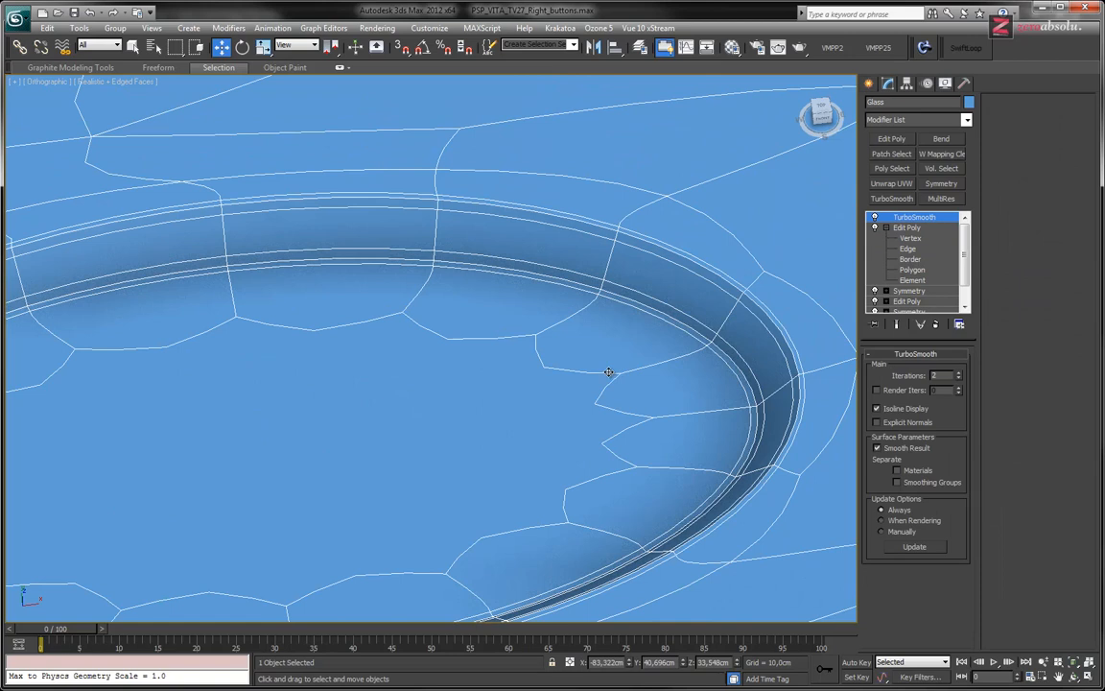
key("F4")
middle_click_drag(540, 384, 623, 350)
scroll(624, 350, "down", 6)
scroll(623, 353, "up", 3)
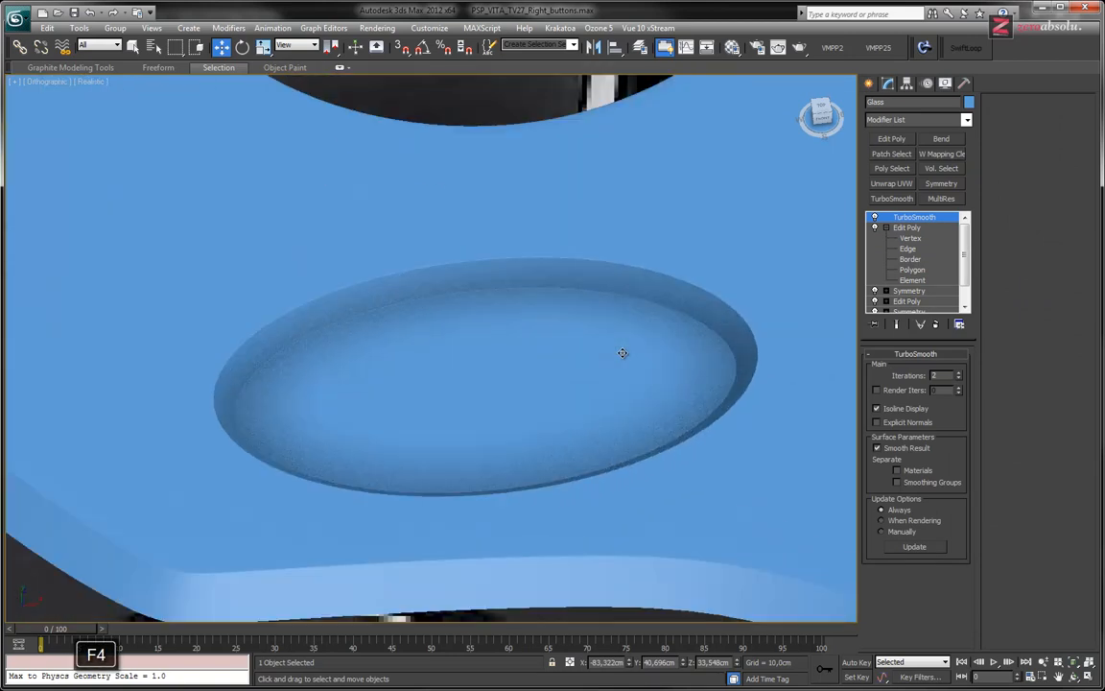
scroll(621, 357, "down", 8)
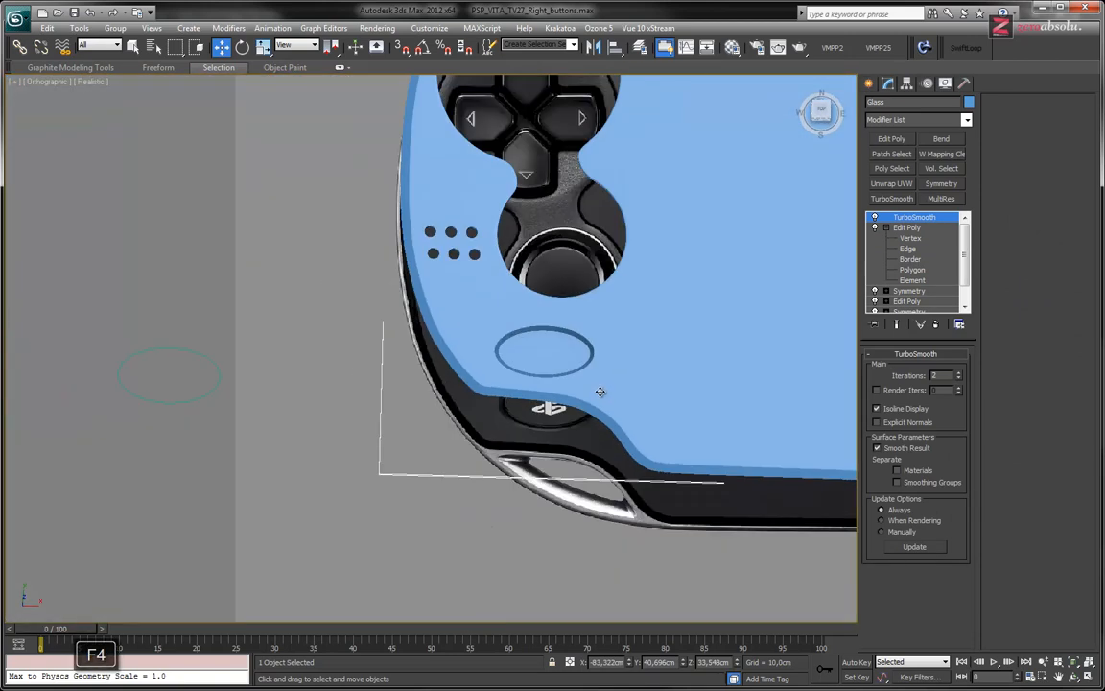
middle_click_drag(599, 392, 469, 427, "alt")
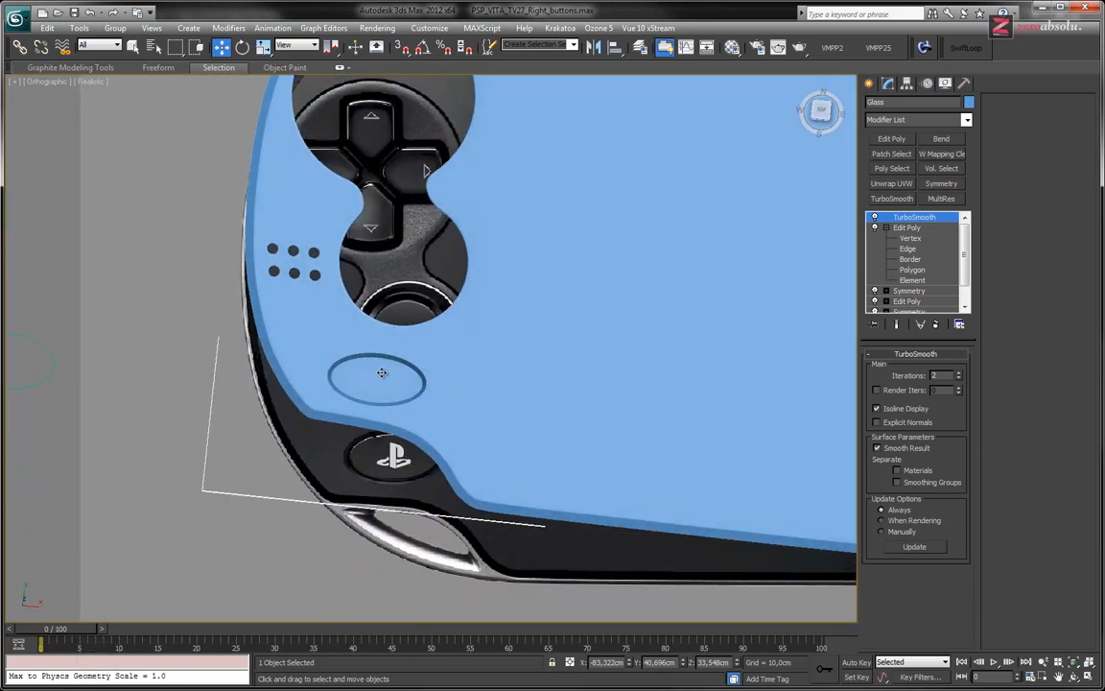
middle_click_drag(602, 387, 359, 393)
scroll(561, 387, "down", 5)
middle_click_drag(614, 380, 411, 334)
Show the glass from the top with edged faces and compare the mesh around its two lower corners
key("t")
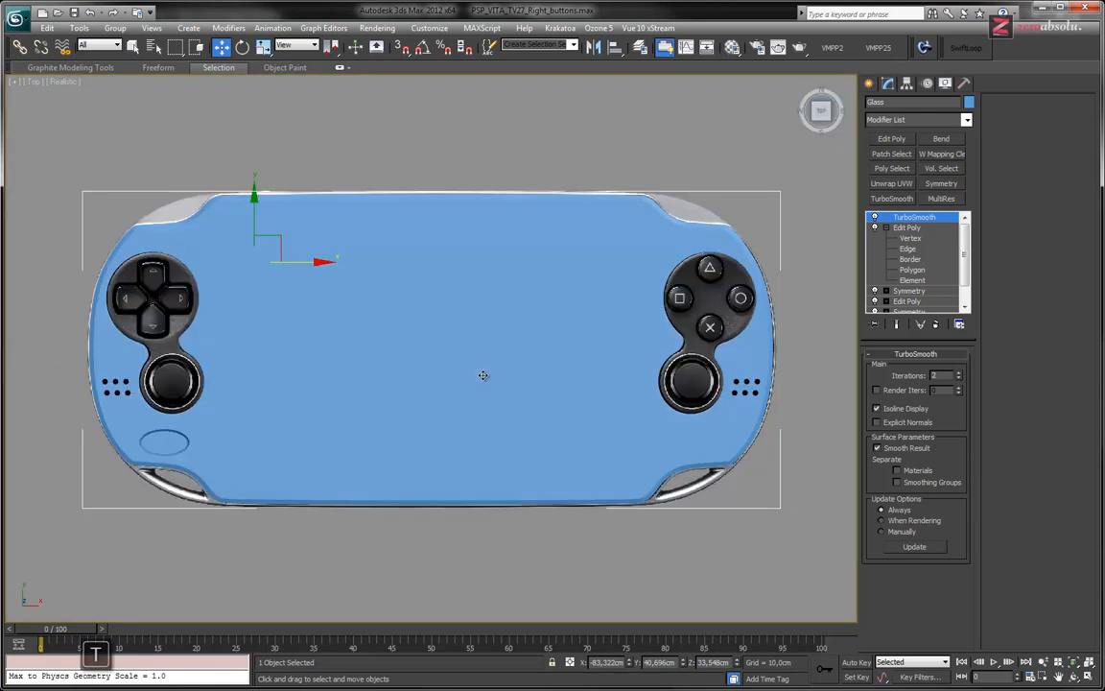
key("F4")
scroll(449, 356, "up", 3)
scroll(438, 388, "up", 8)
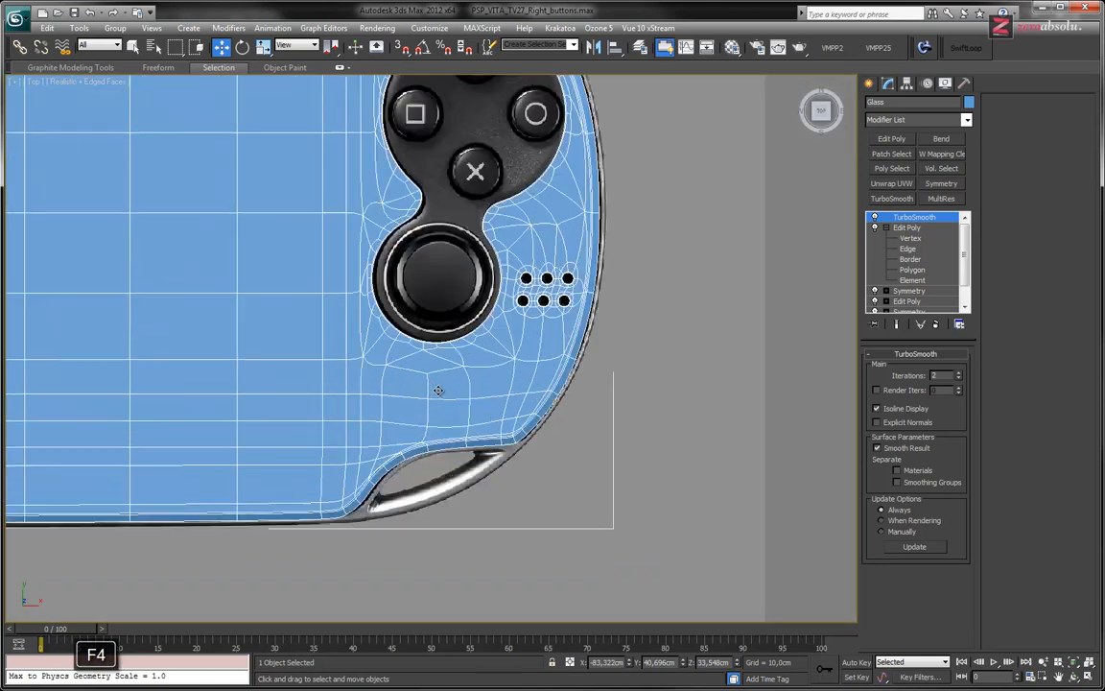
middle_click_drag(434, 389, 844, 355)
middle_click_drag(437, 353, 799, 363)
middle_click_drag(437, 384, 758, 383)
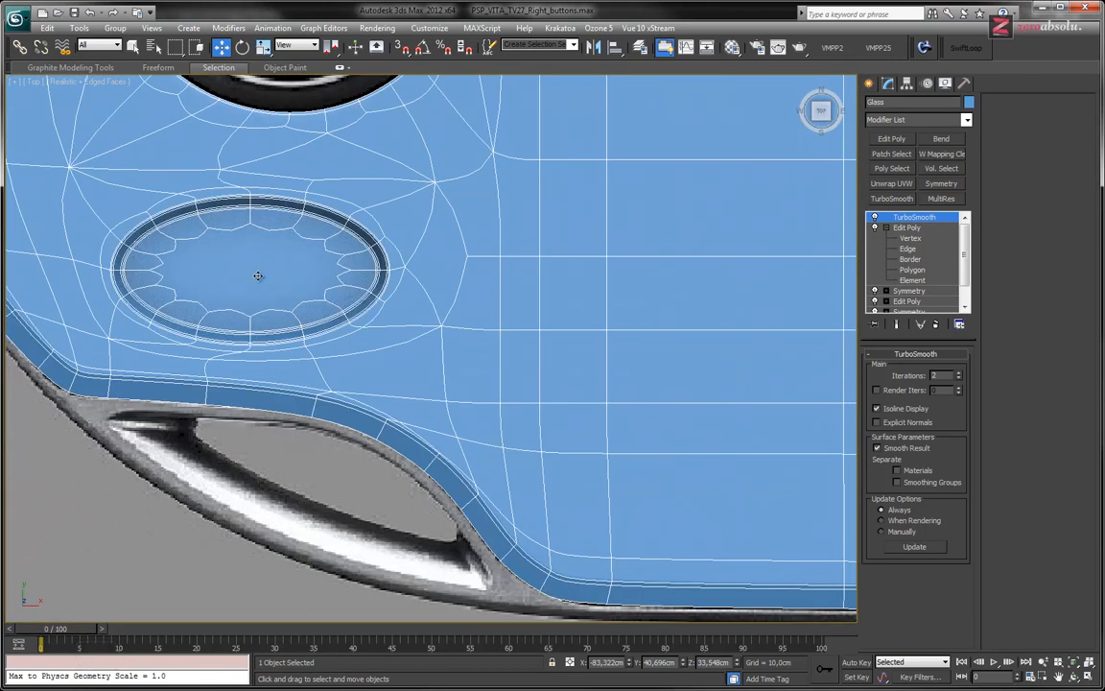
Return the Glass to its unsmoothed Edit Poly level and show its mesh in wireframe over the SELECT and START buttons
middle_click_drag(708, 411, 407, 405)
scroll(539, 415, "down", 3)
scroll(539, 415, "up", 1)
mouse_move(739, 376)
middle_mouse_down()
mouse_move(345, 376)
mouse_move(364, 386)
middle_mouse_up()
middle_click_drag(768, 415, 374, 416)
mouse_move(685, 384)
middle_mouse_down()
mouse_move(515, 393)
mouse_move(491, 426)
middle_mouse_up()
scroll(475, 422, "up", 4)
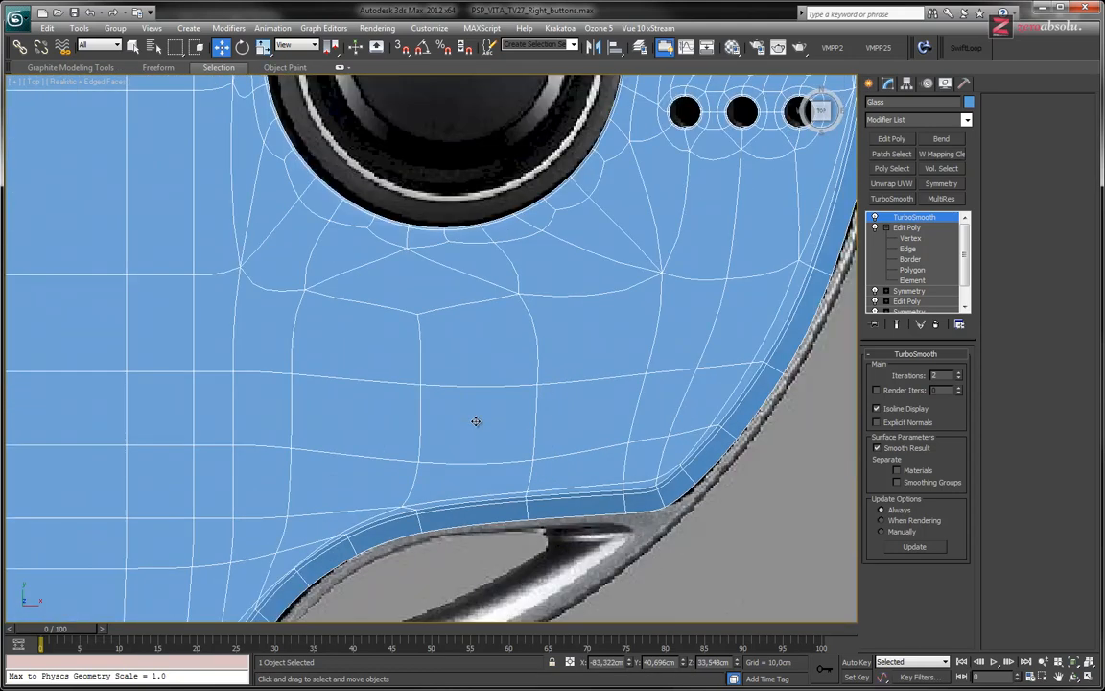
scroll(476, 419, "down", 2)
left_click(905, 229)
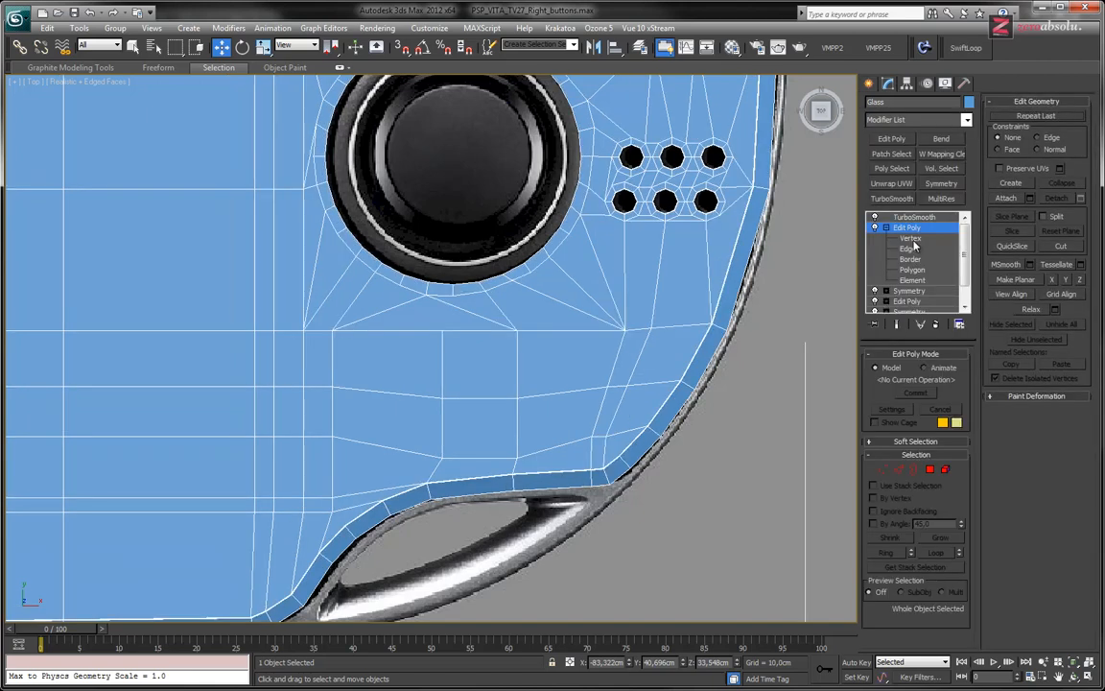
key("F3")
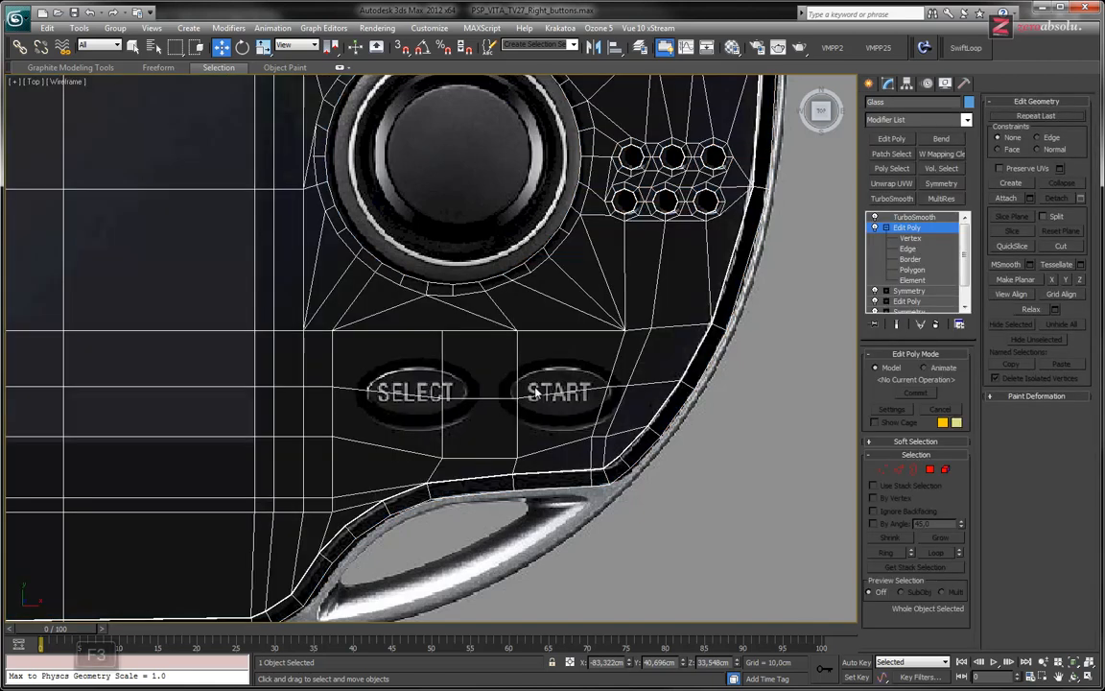
scroll(484, 385, "up", 1)
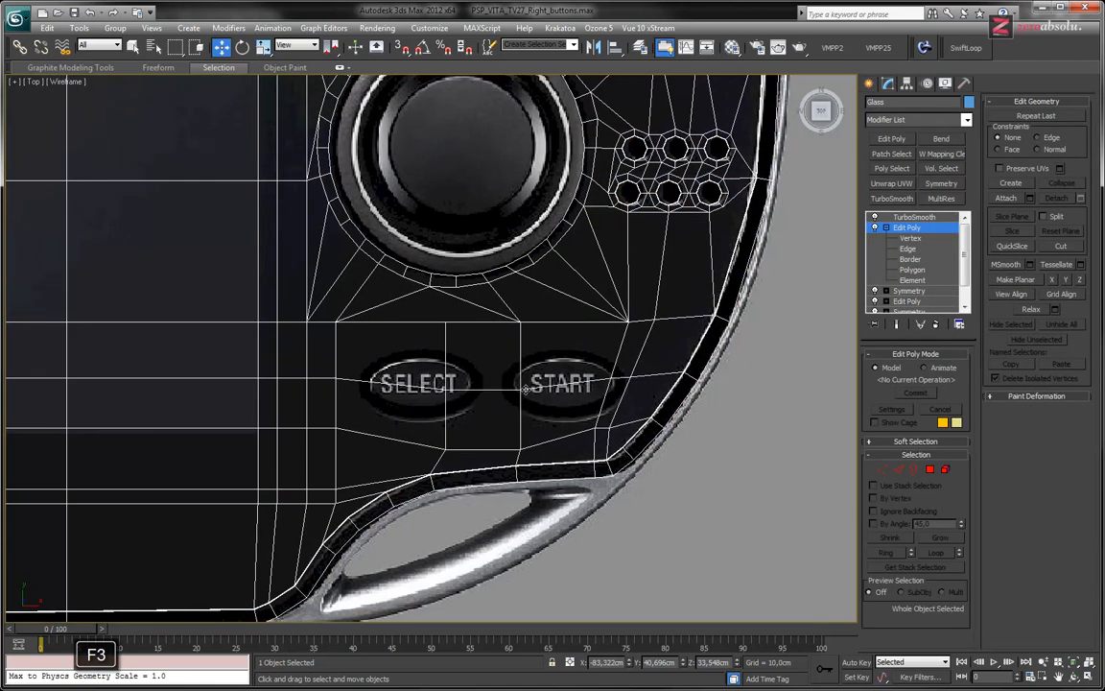
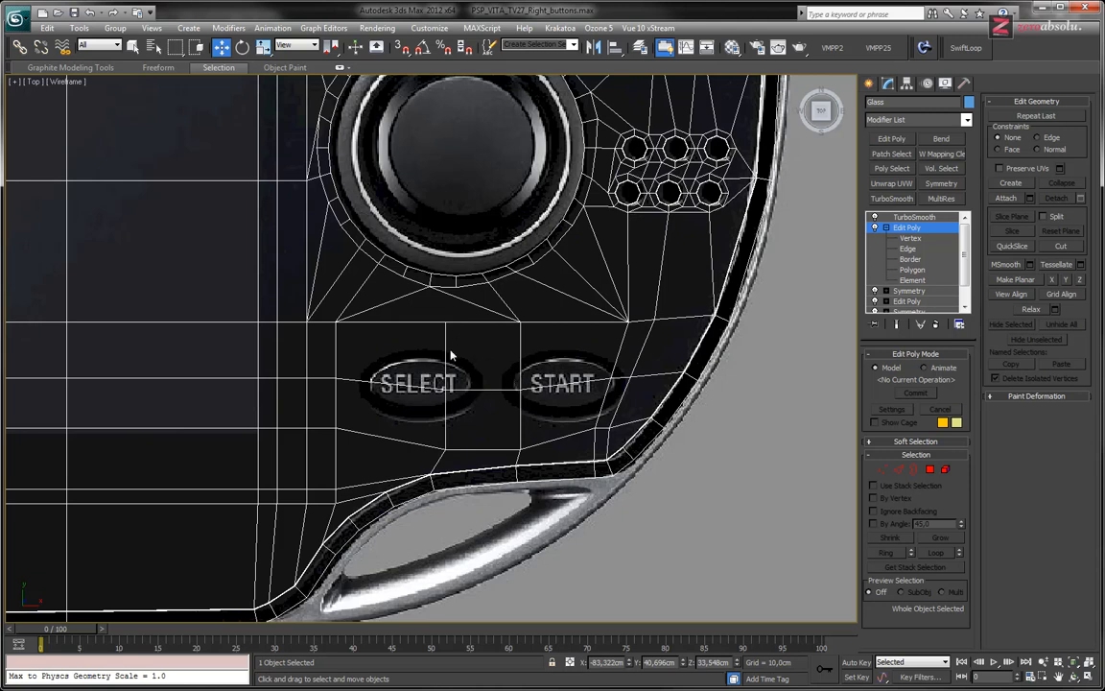
scroll(441, 338, "up", 3)
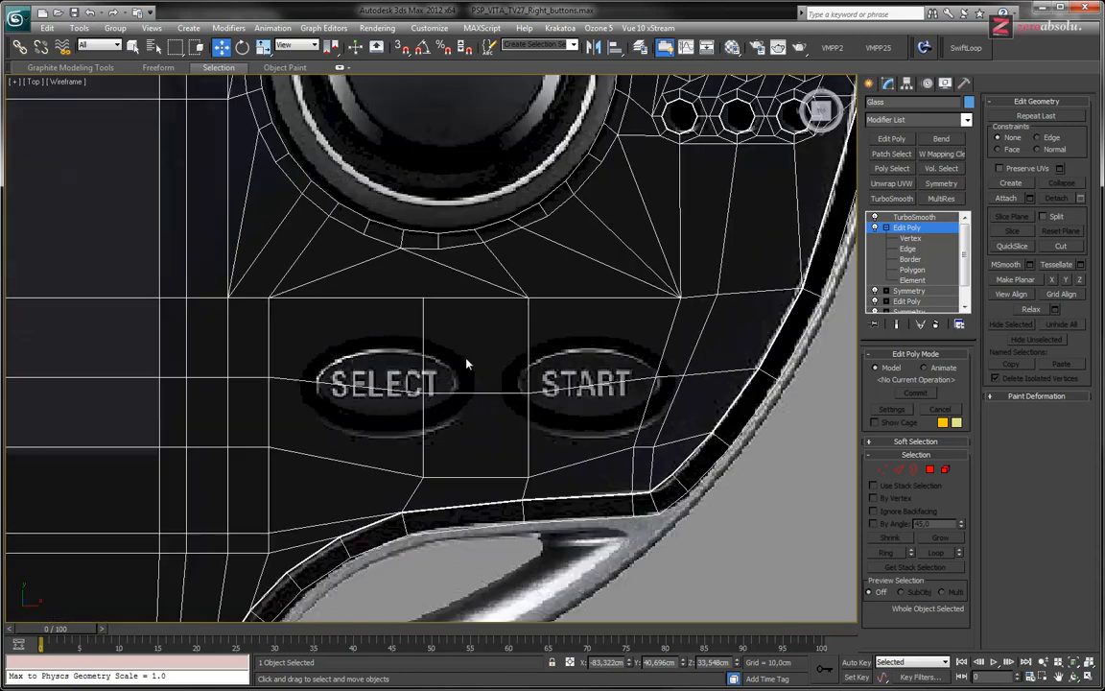
Move the elliptical guide circle from the PS button onto the SELECT button and scale it uniformly to about 62%
scroll(460, 366, "down", 10)
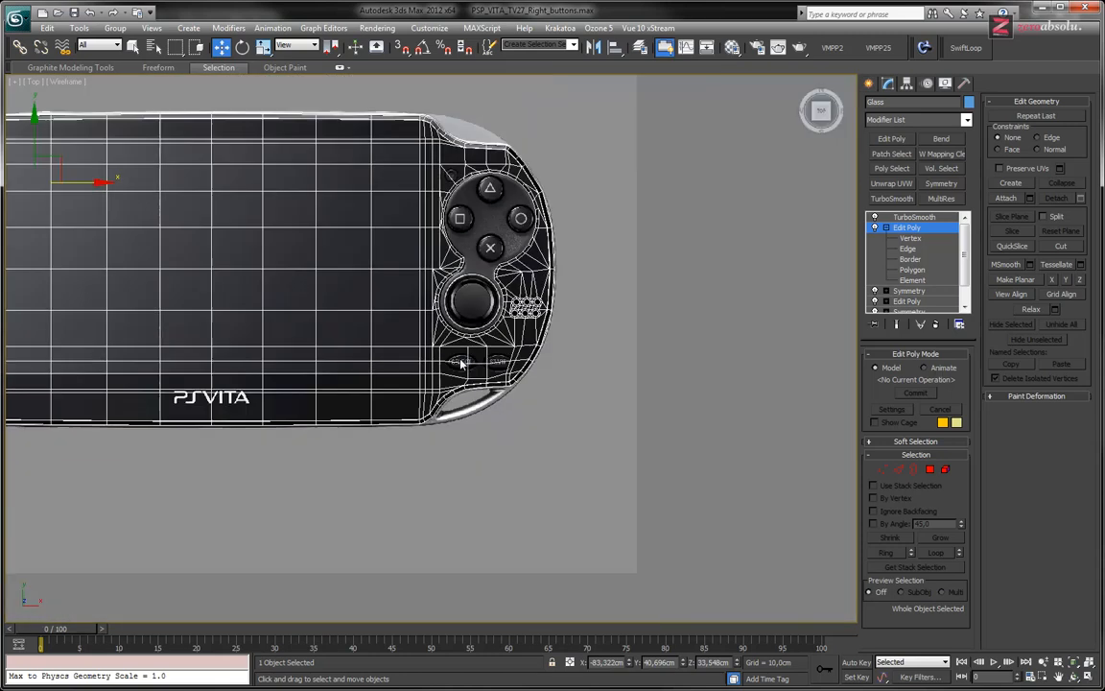
left_click(91, 360)
left_click_drag(130, 360, 459, 356)
scroll(463, 360, "up", 8)
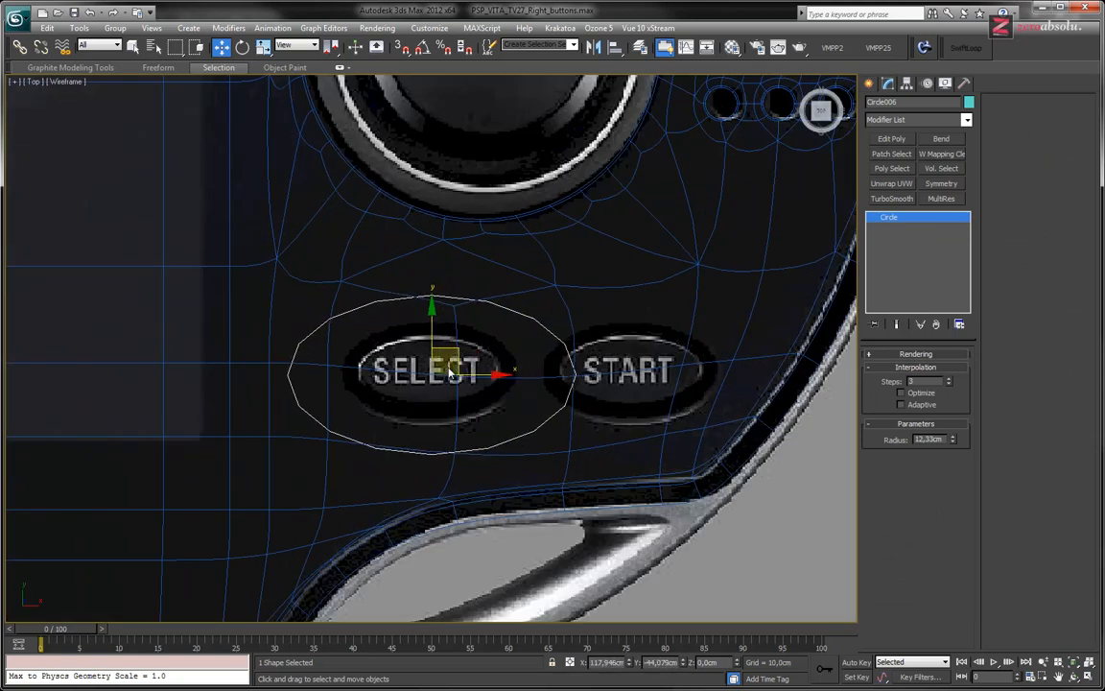
key("r")
left_click_drag(422, 321, 435, 385)
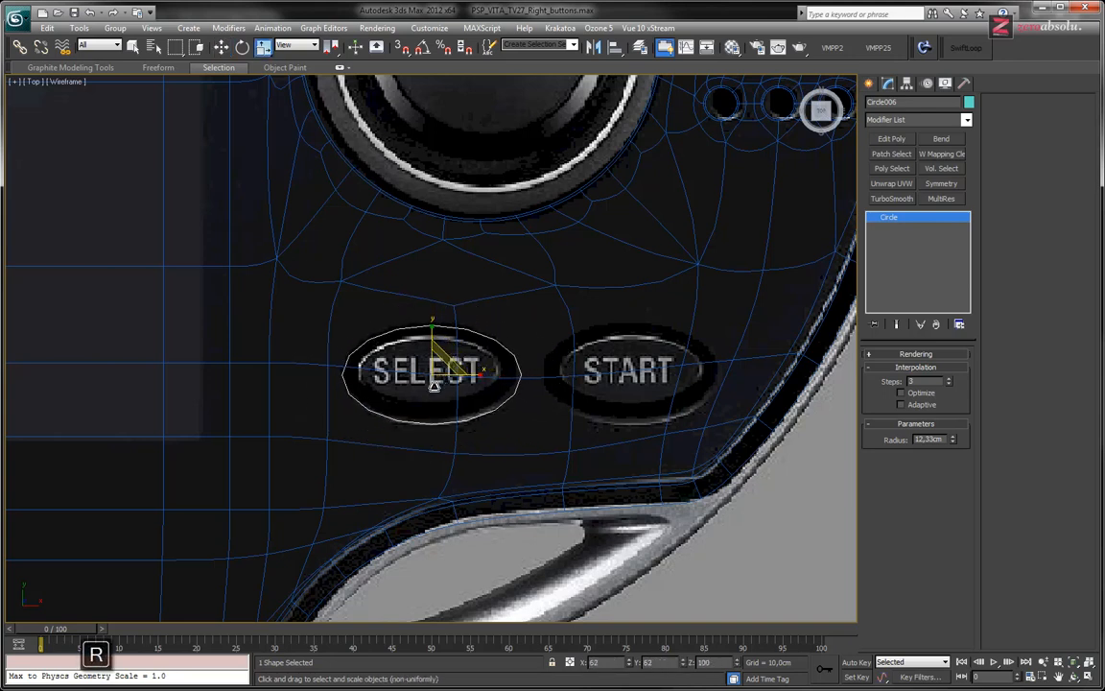
Stretch the guide ellipse slightly in height and nudge it until it matches the outer rim of the SELECT button
key("w")
scroll(441, 355, "up", 4)
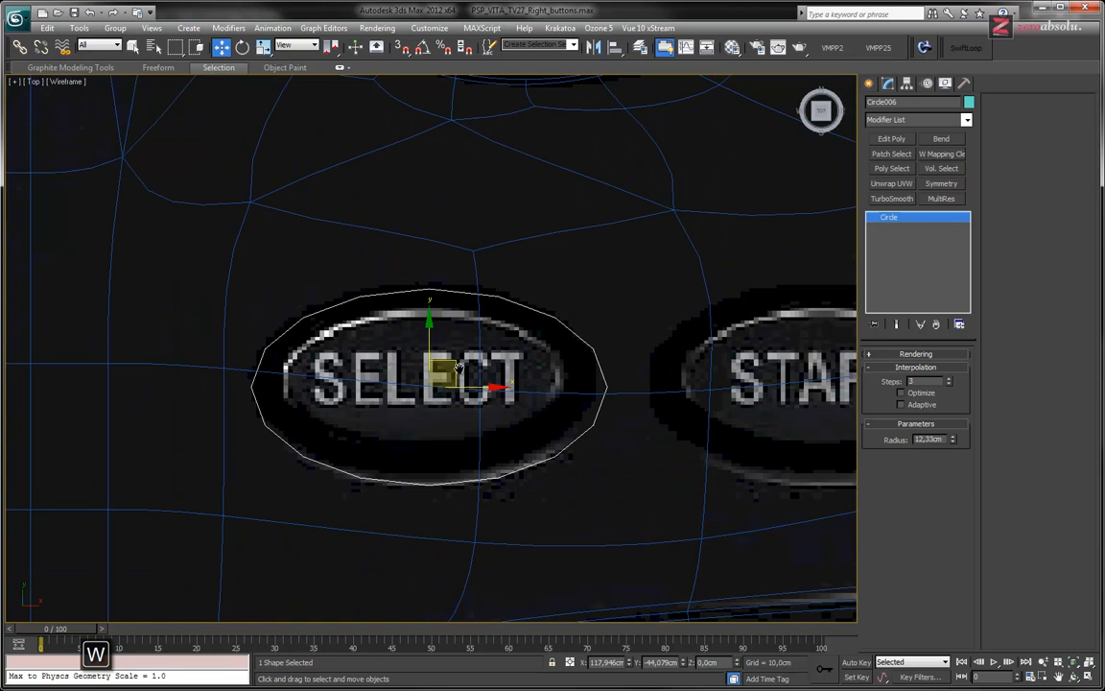
middle_click_drag(458, 367, 494, 370)
left_click_drag(487, 361, 483, 355)
key("r")
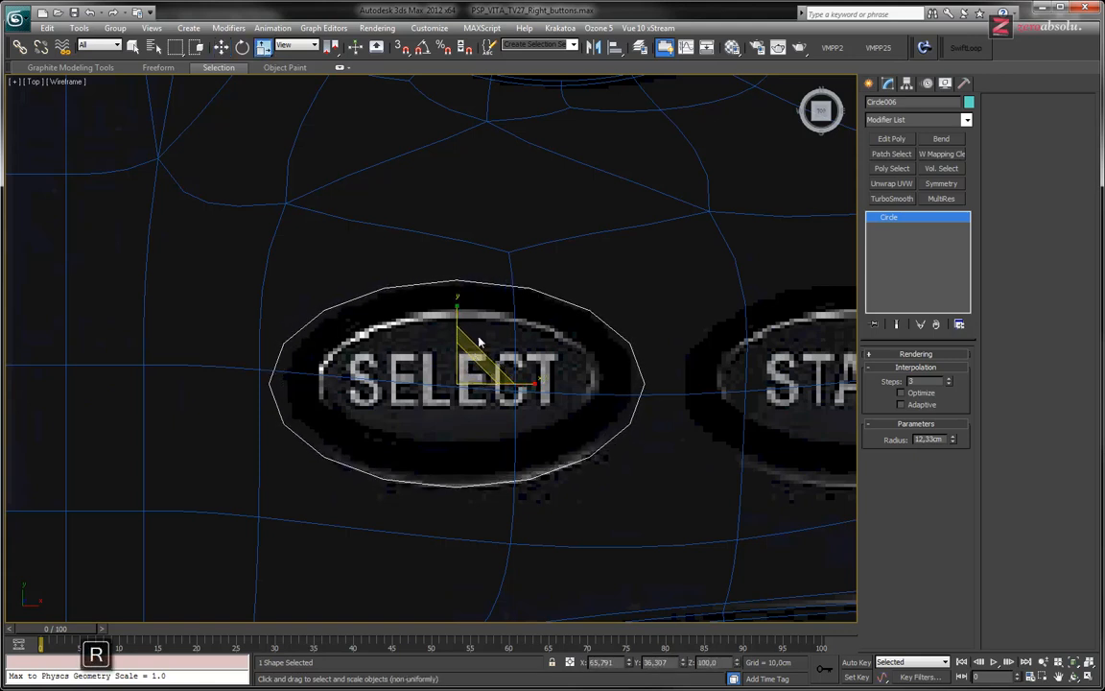
left_click_drag(456, 309, 457, 309)
key("w")
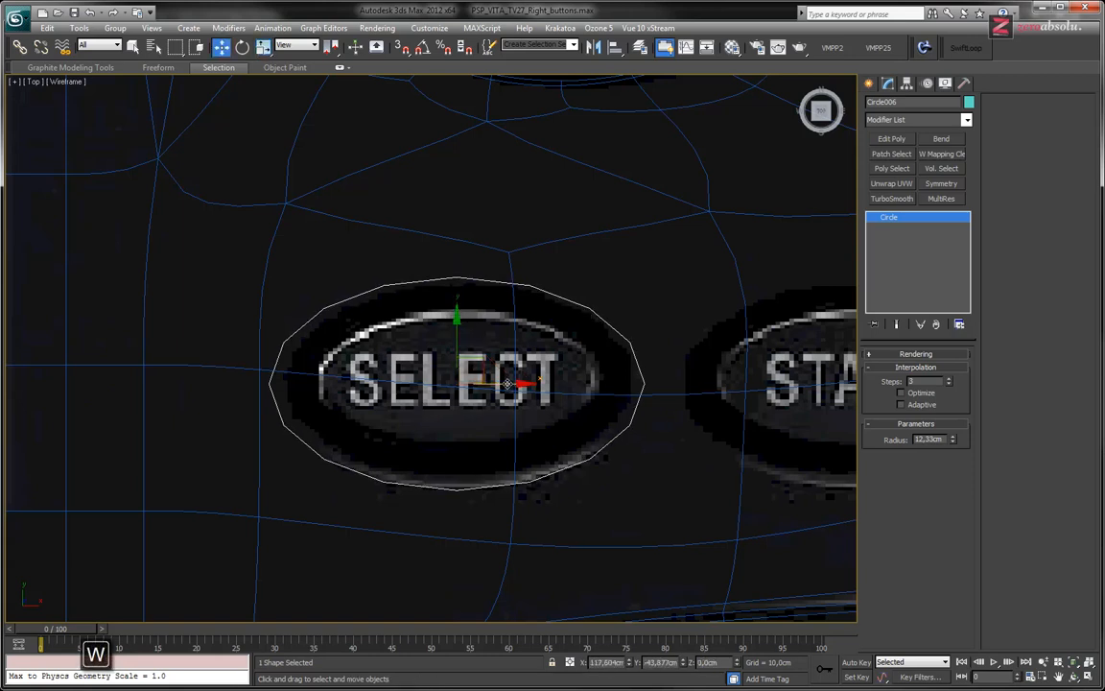
left_click_drag(504, 383, 508, 384)
scroll(480, 476, "up", 5)
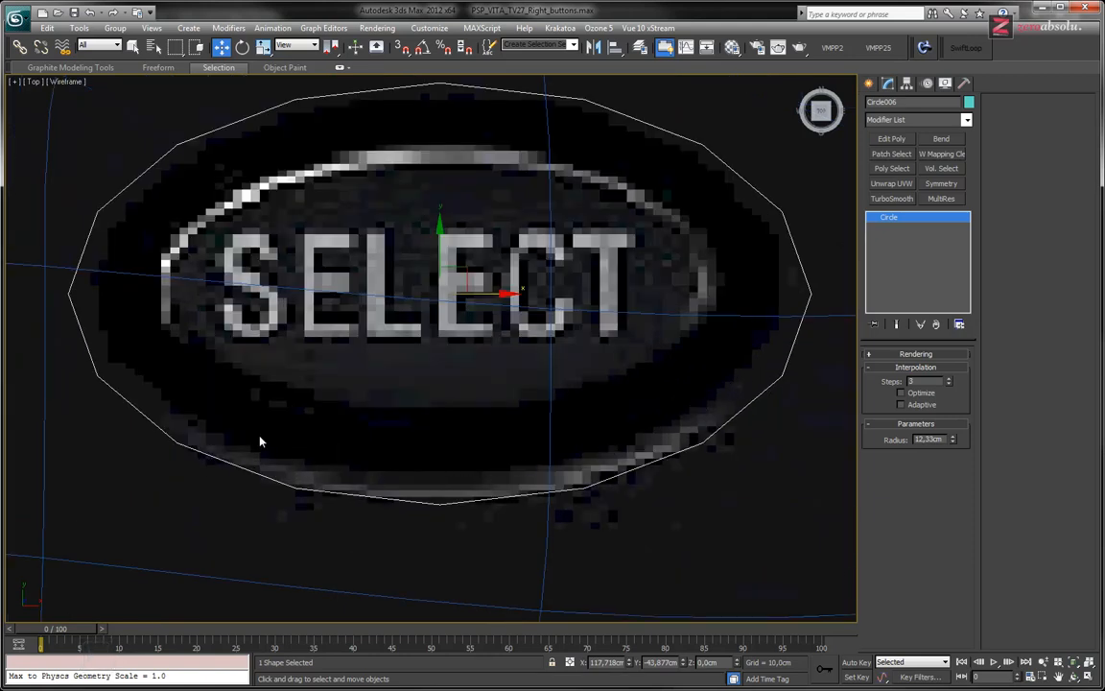
middle_click_drag(384, 171, 403, 201)
scroll(431, 222, "down", 3)
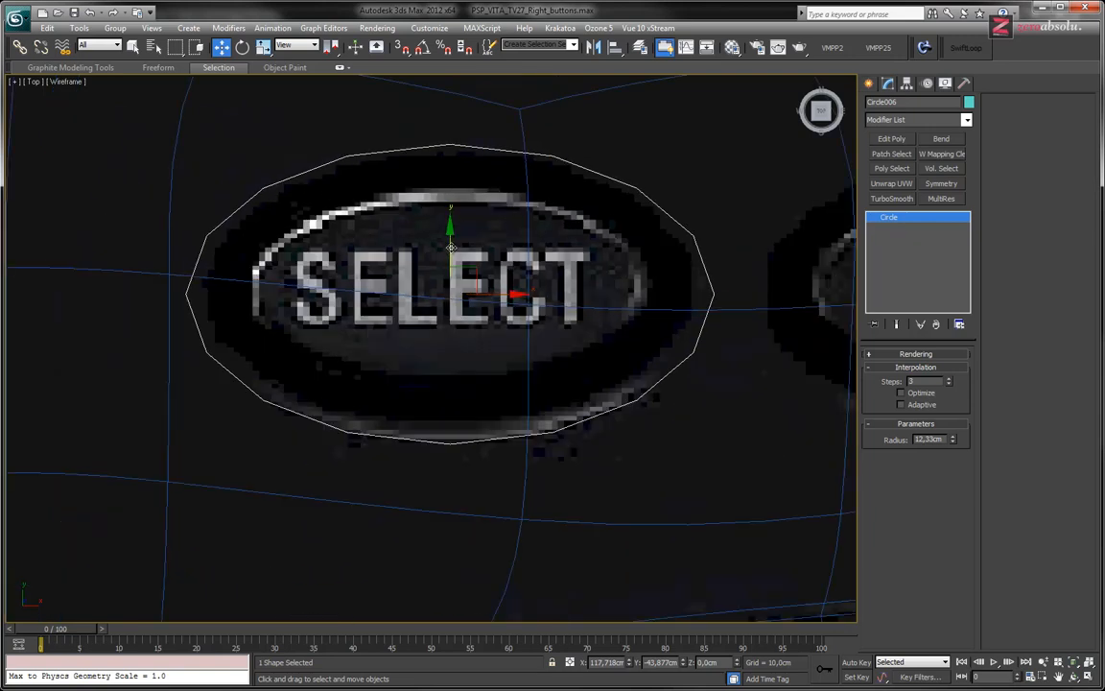
left_click_drag(450, 247, 451, 246)
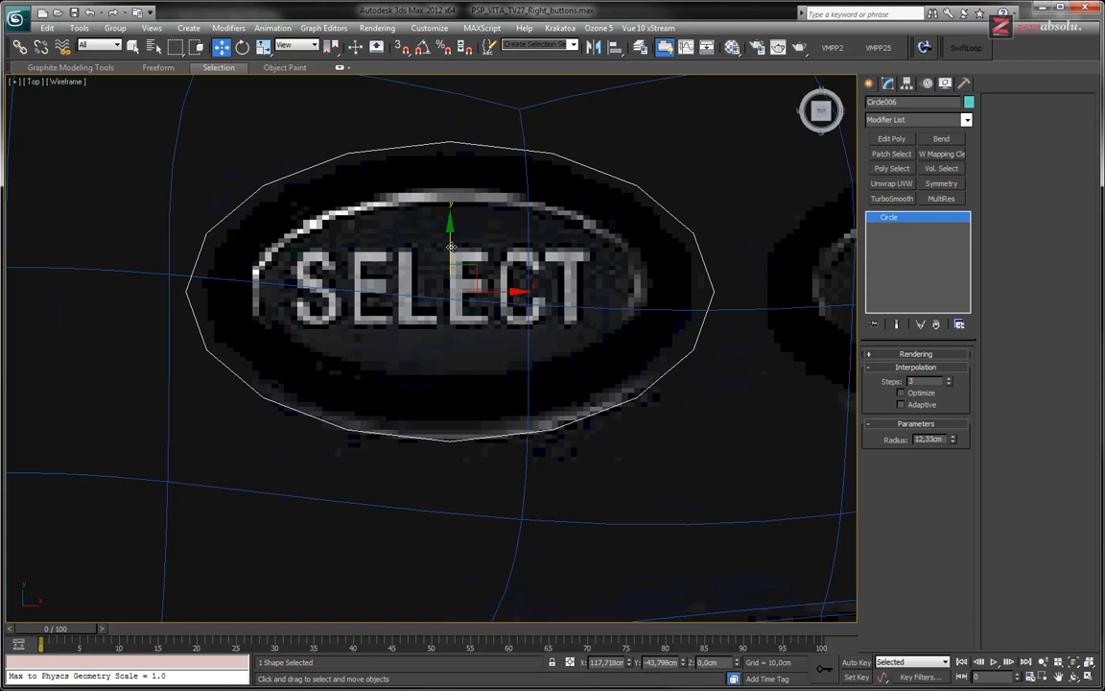
middle_click_drag(498, 288, 489, 361)
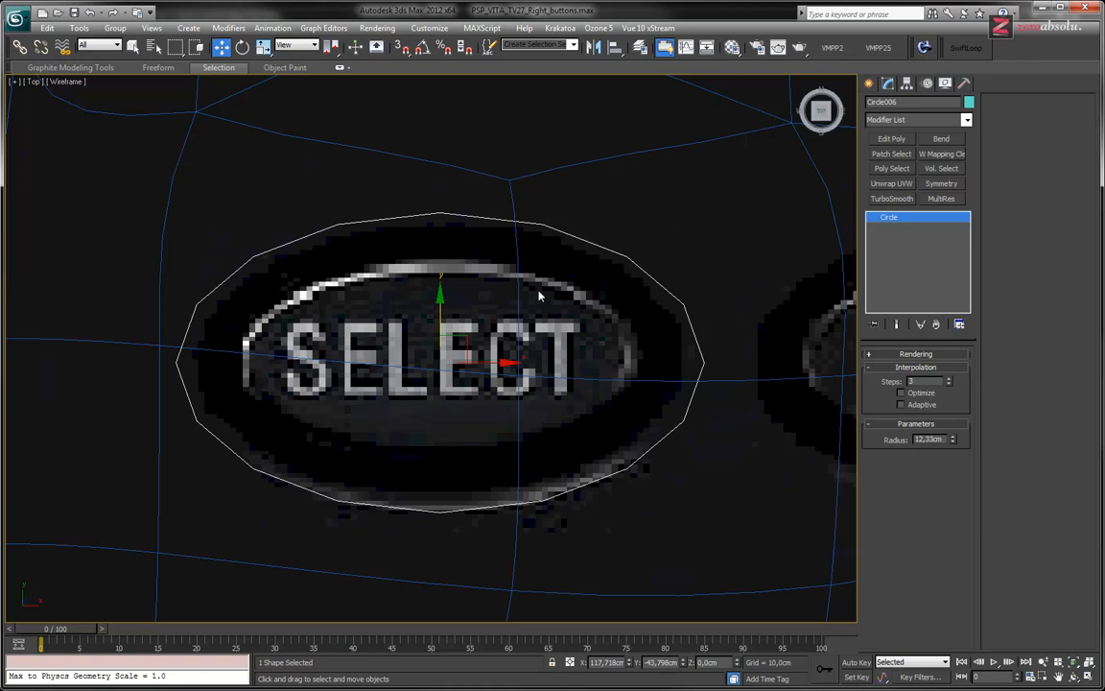
Copy the guide ellipse horizontally from the SELECT button onto the START button
scroll(576, 300, "down", 4)
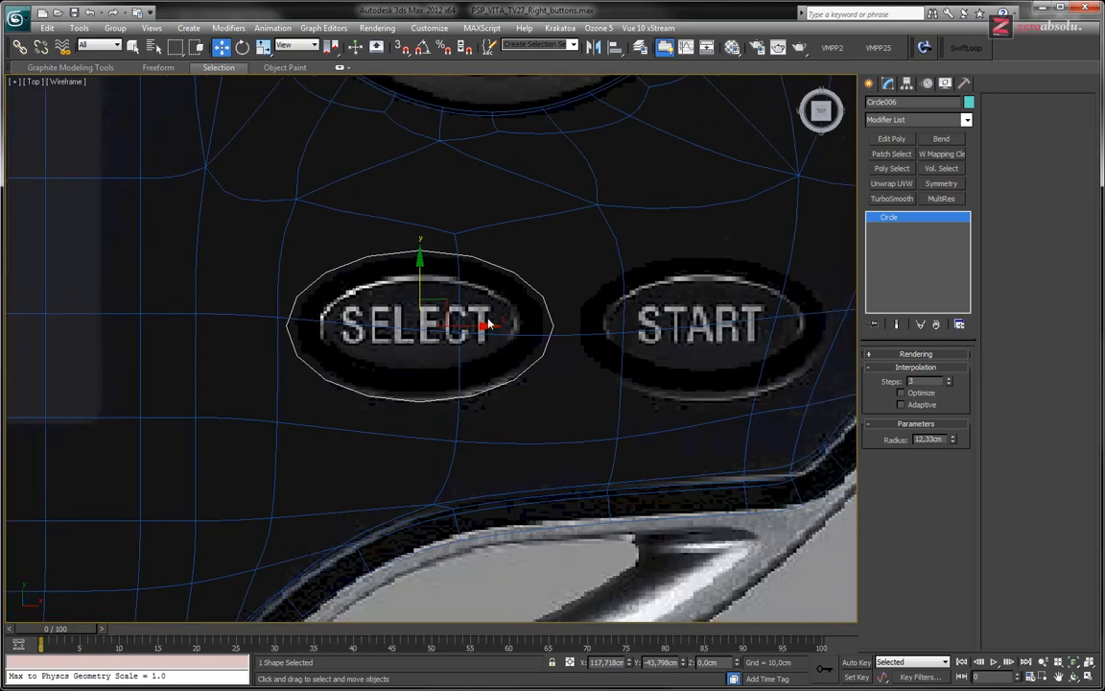
mouse_move(487, 326)
left_mouse_down("shift")
mouse_move(770, 324)
mouse_move(751, 331)
left_mouse_up("shift")
left_click(555, 403)
middle_click_drag(552, 401, 368, 427)
middle_click_drag(332, 326, 376, 284)
Select the Glass, enter the vertex level of its Edit Poly and turn on 3D snapping to vertices
left_click(394, 219)
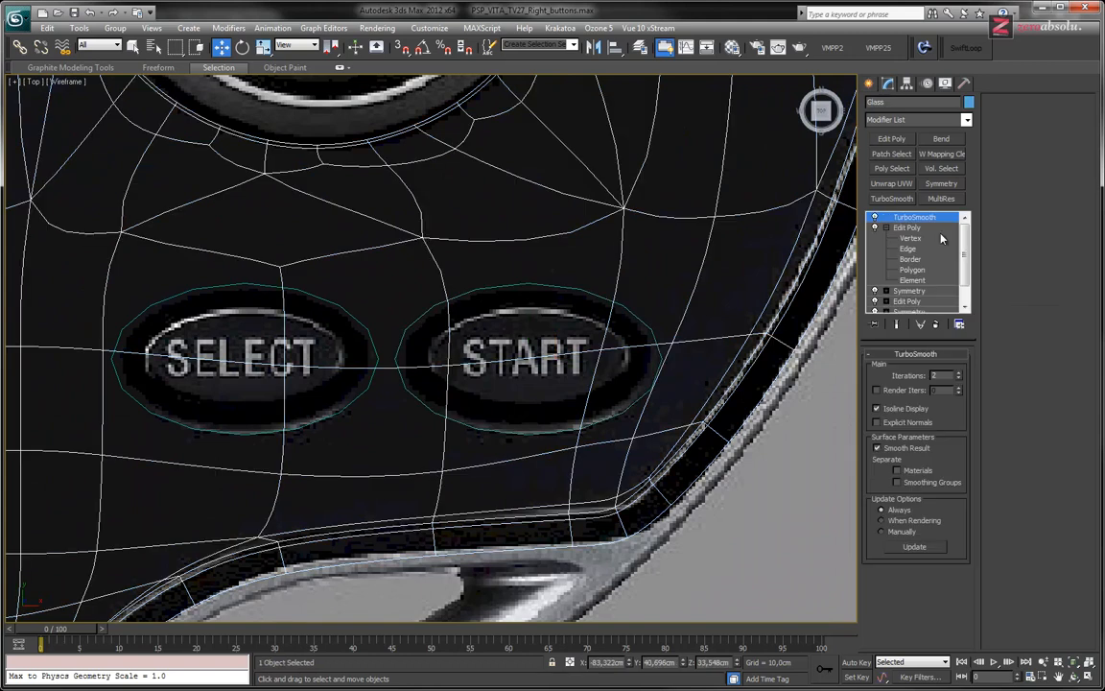
left_click(935, 238)
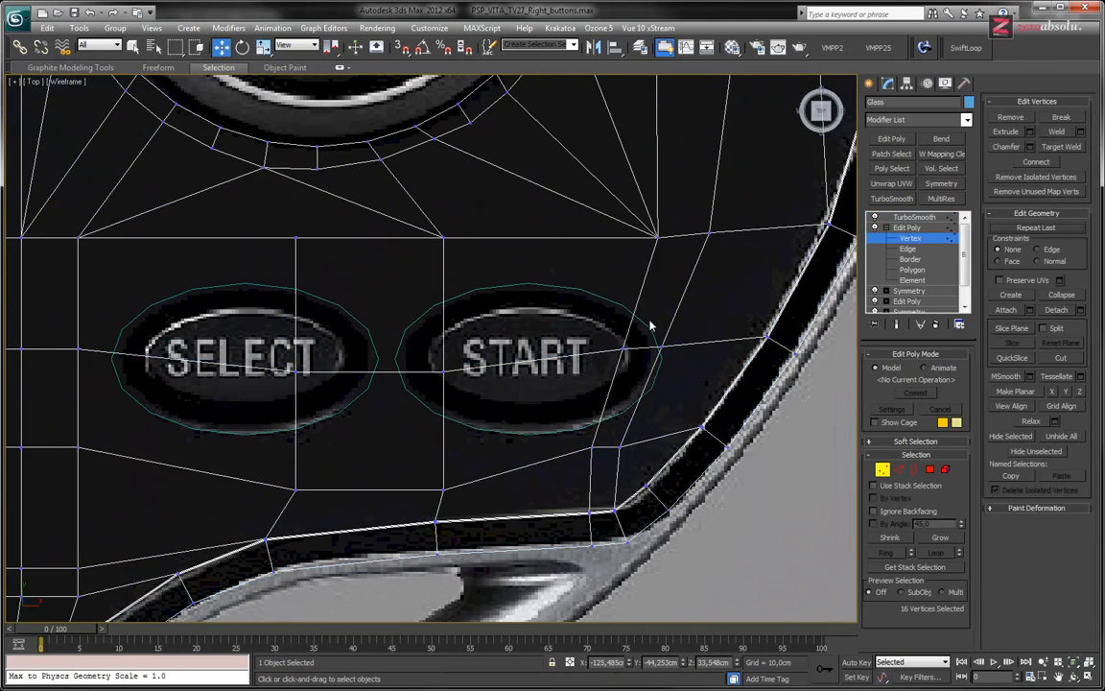
middle_click_drag(326, 309, 386, 297)
left_click(401, 46)
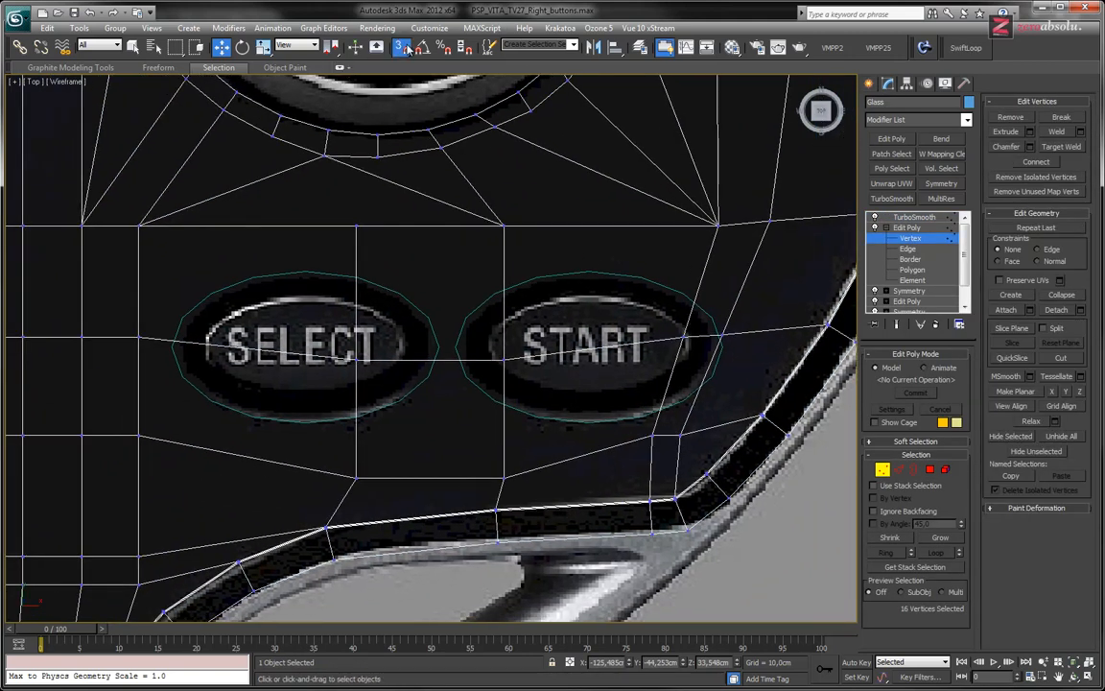
right_click(401, 46)
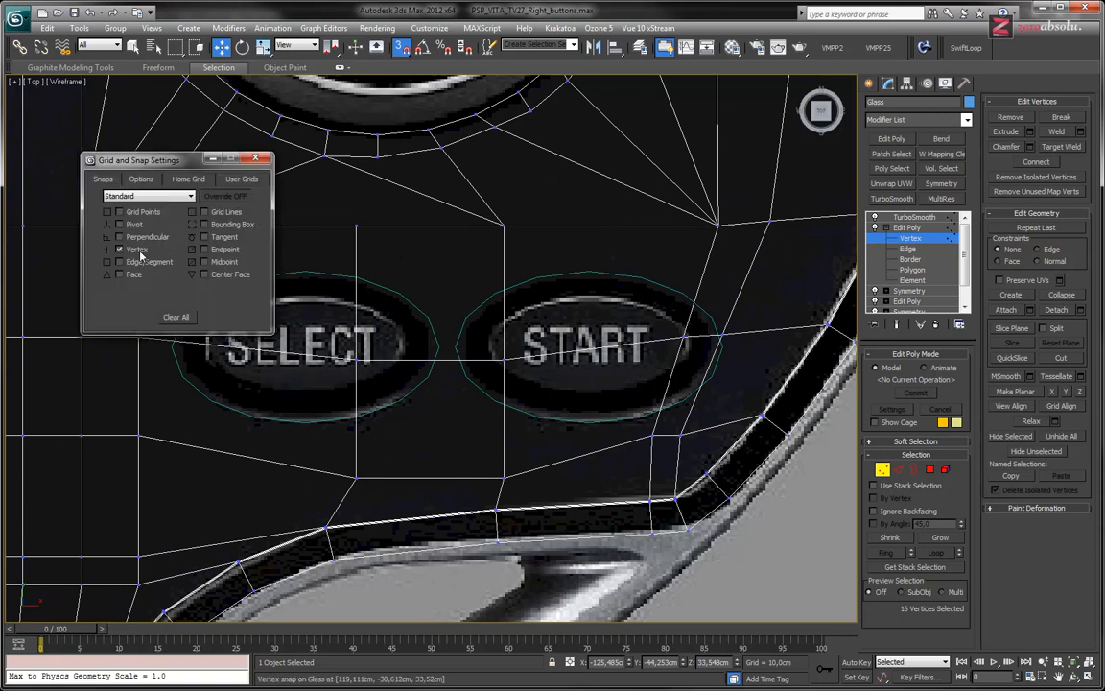
left_click_drag(177, 165, 138, 115)
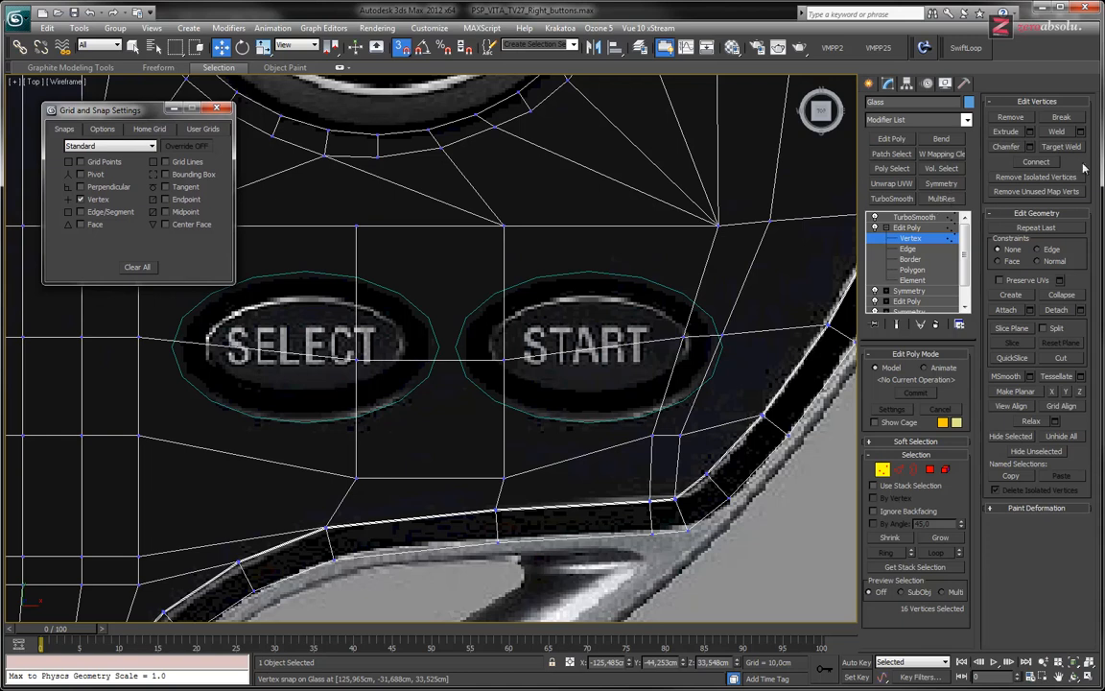
Set the editing constraint to Face and start the Cut tool close to the SELECT guide ellipse
left_click(999, 261)
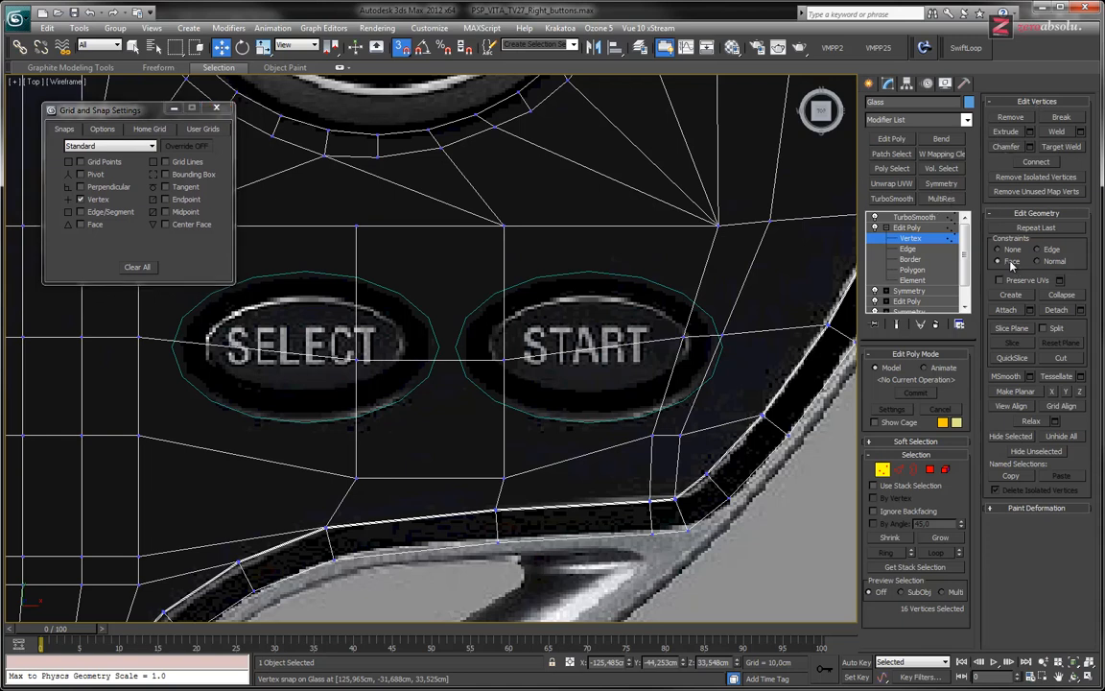
middle_click_drag(457, 334, 503, 377)
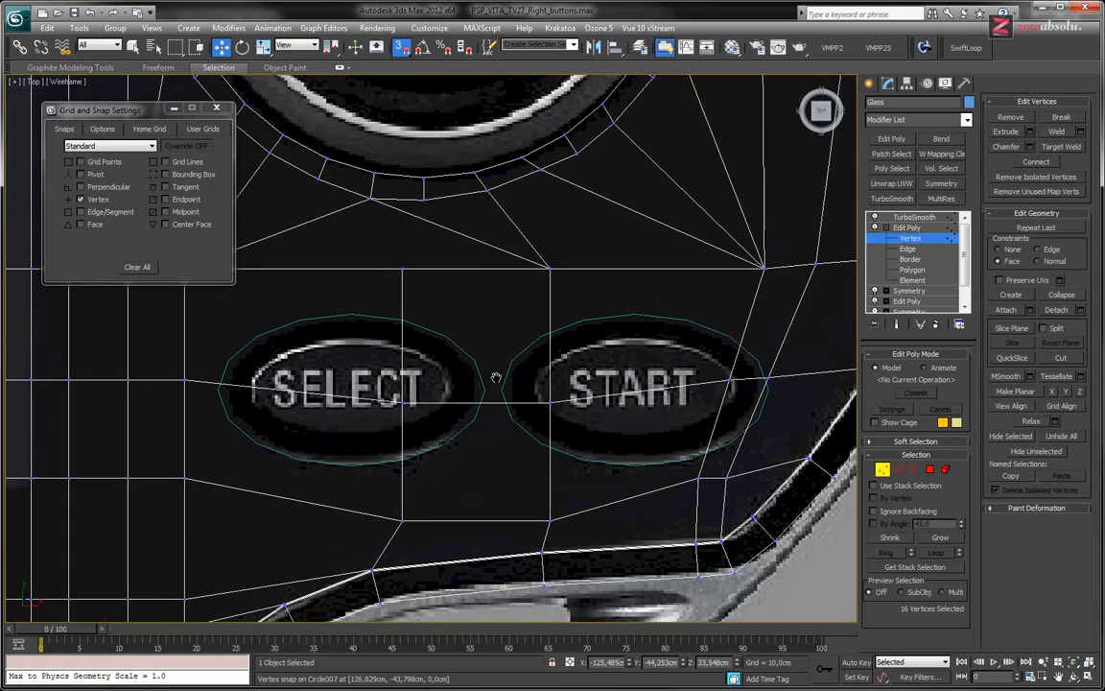
middle_click_drag(307, 365, 325, 395)
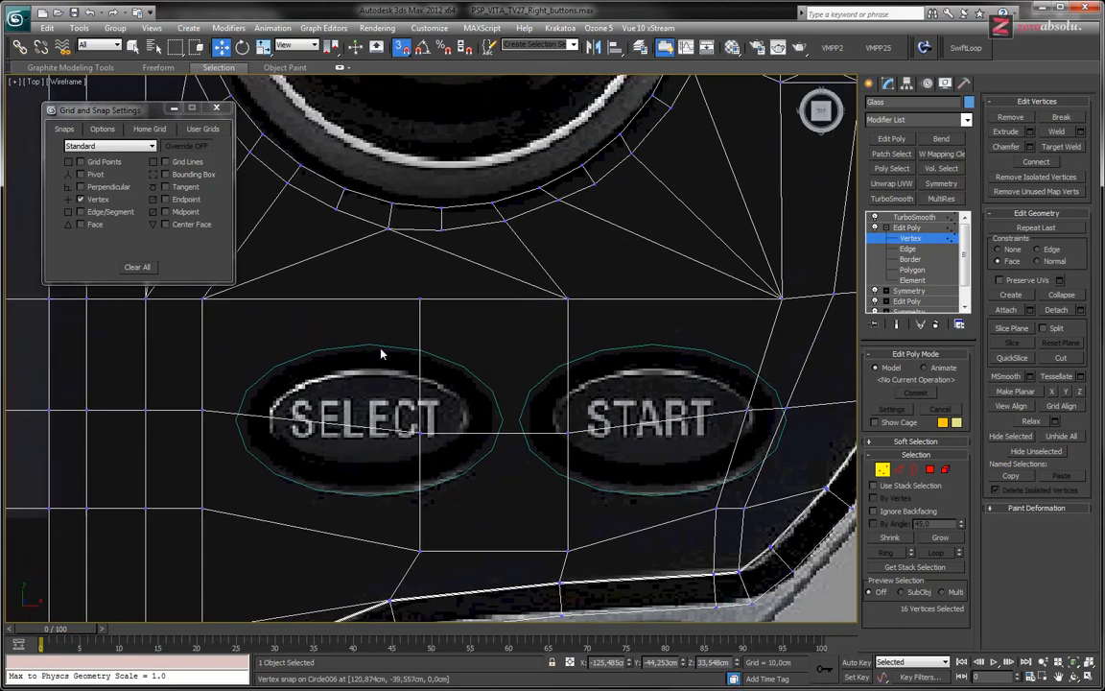
left_click(1061, 358)
scroll(288, 408, "up", 5)
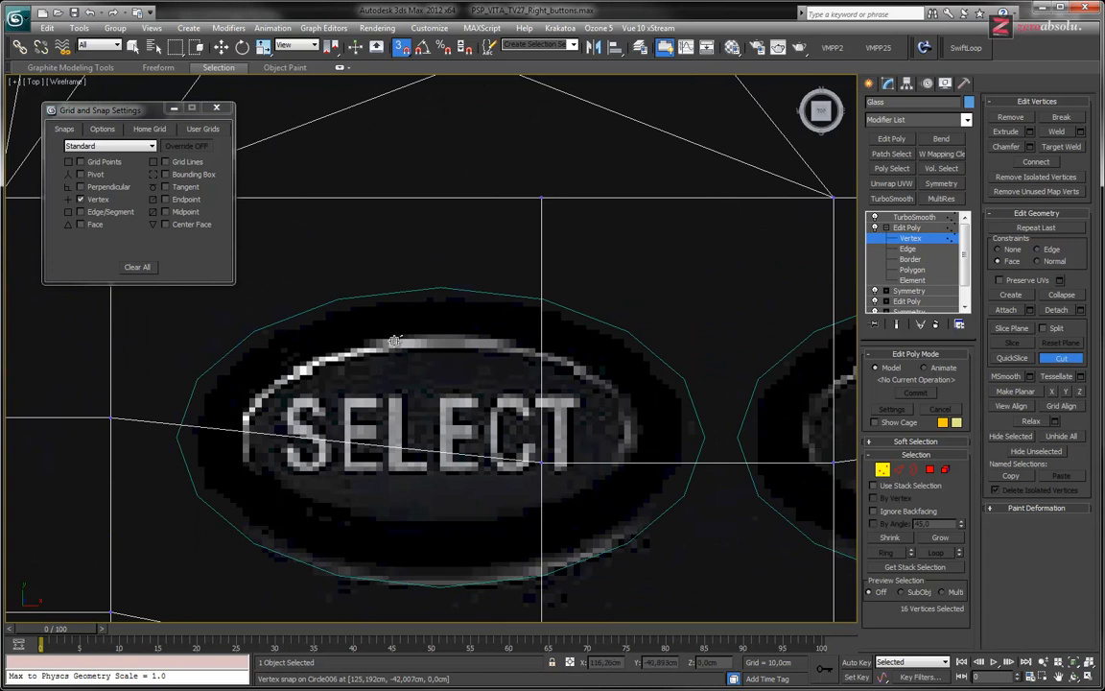
Try to cut an edge from the topmost point of the SELECT ellipse to its next point clockwise
left_click(439, 287)
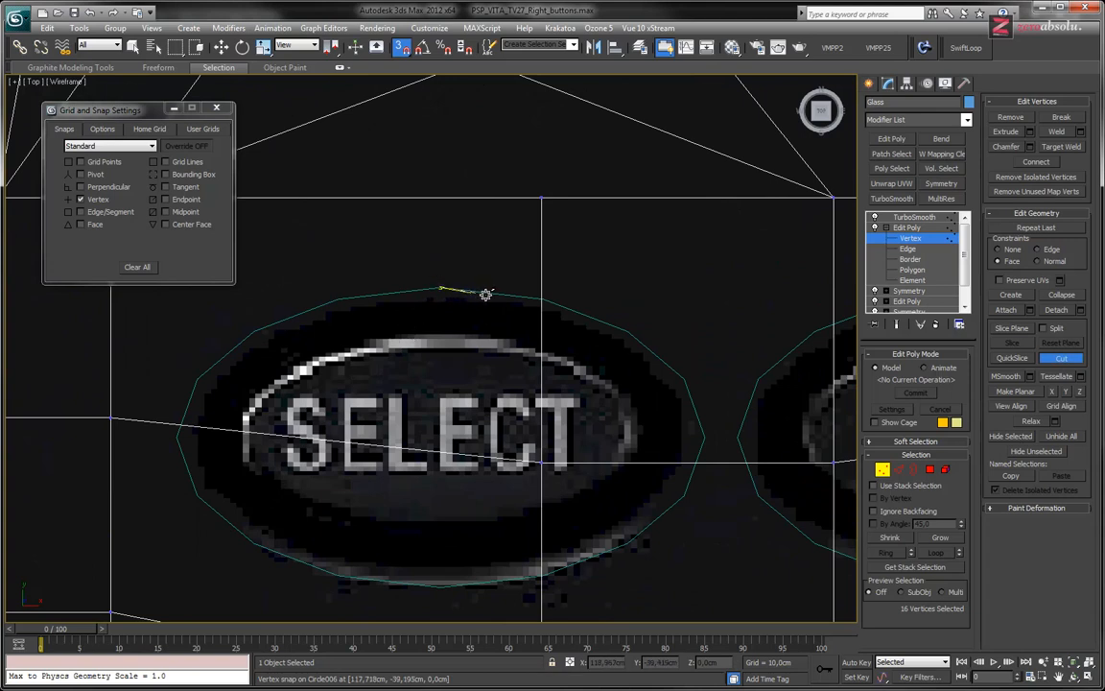
left_click(544, 299)
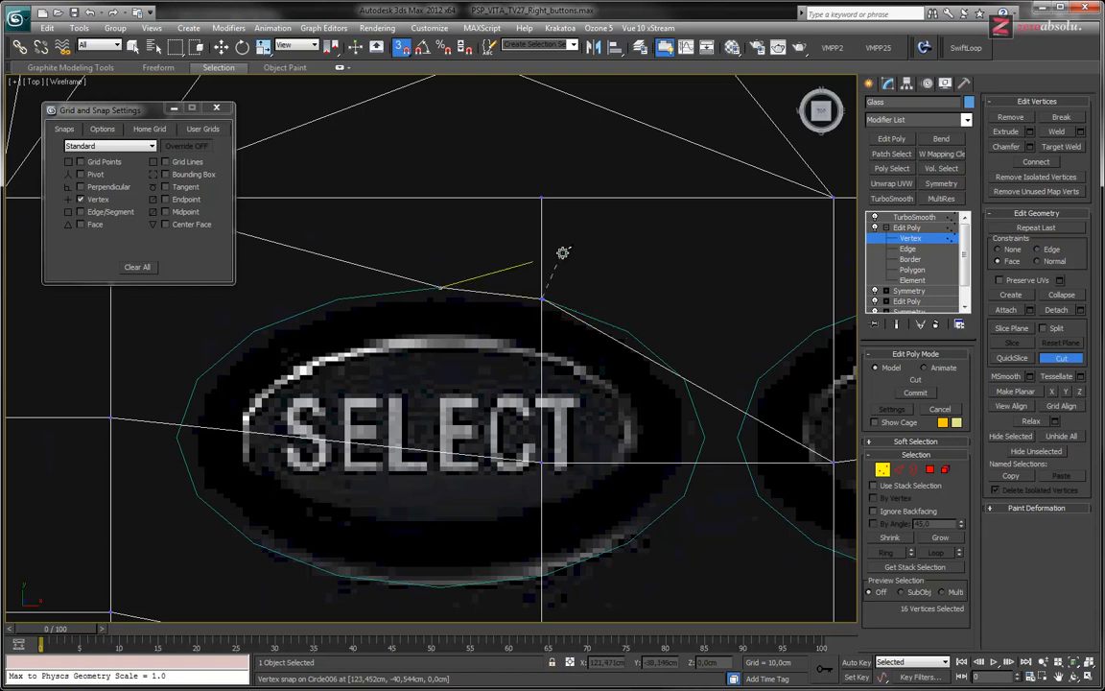
right_click(528, 278)
key("ctrl+z")
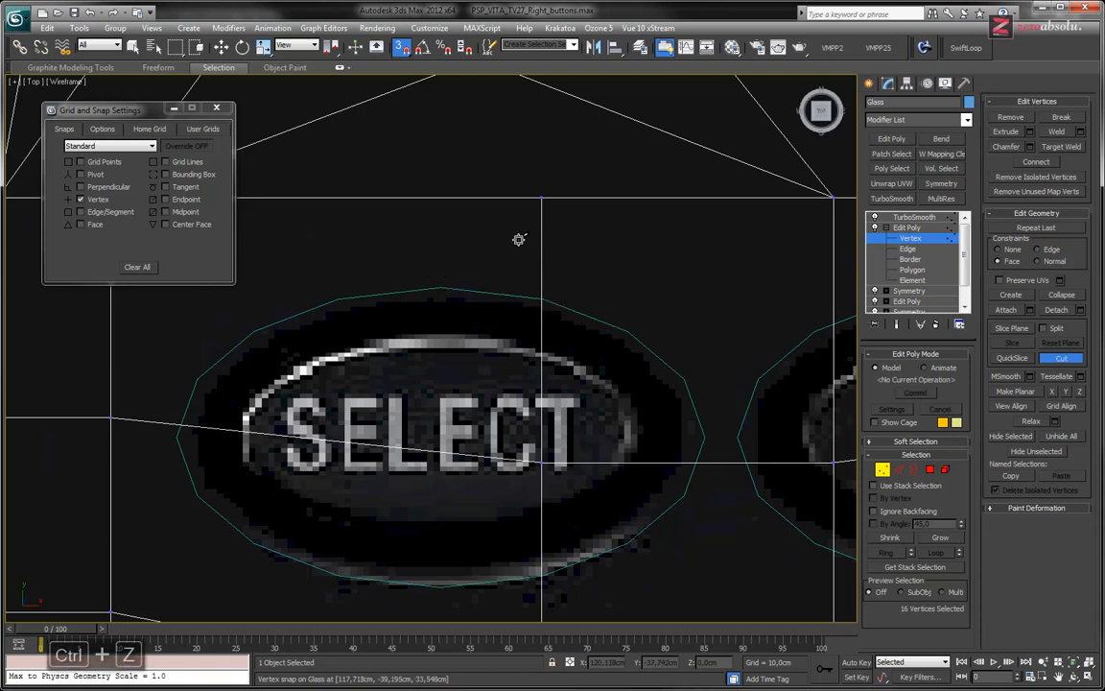
Cut from the mesh vertex above SELECT to the guide ellipse's topmost point and on clockwise through the points of its right half
left_click(542, 196)
left_click(441, 287)
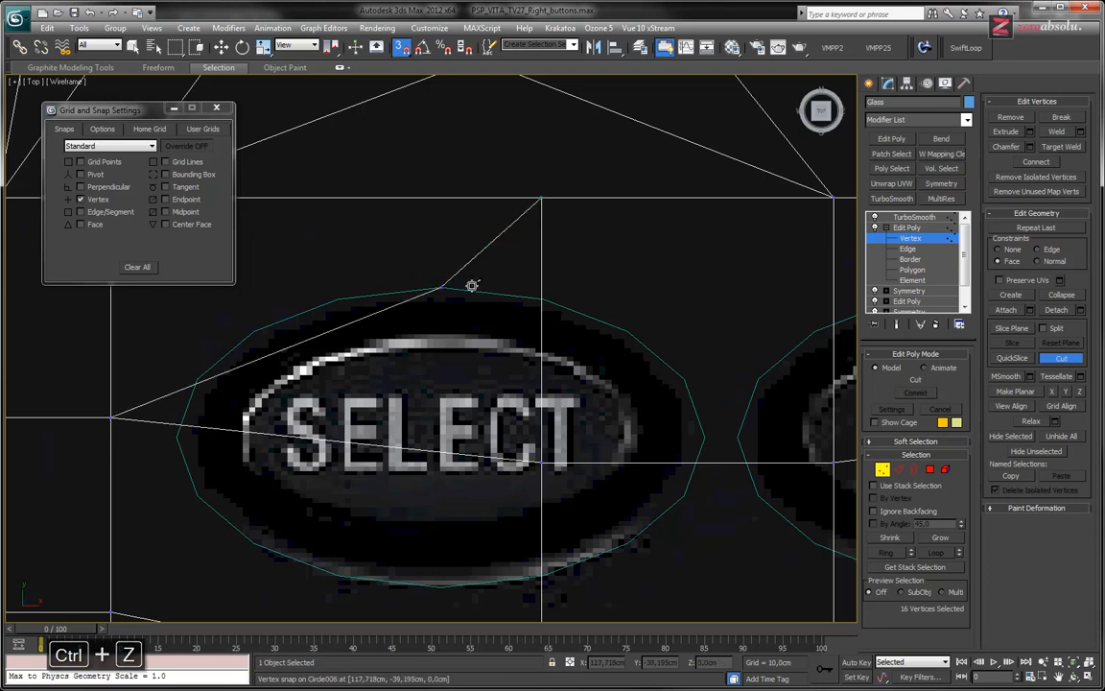
left_click(542, 298)
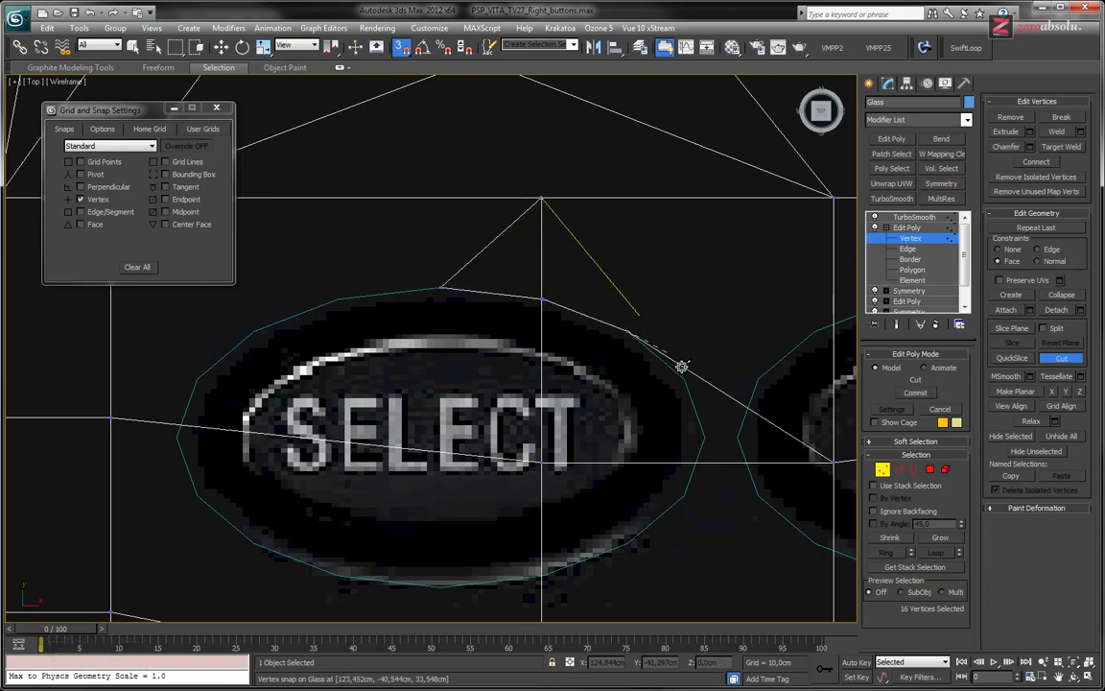
left_click(684, 378)
left_click(704, 437)
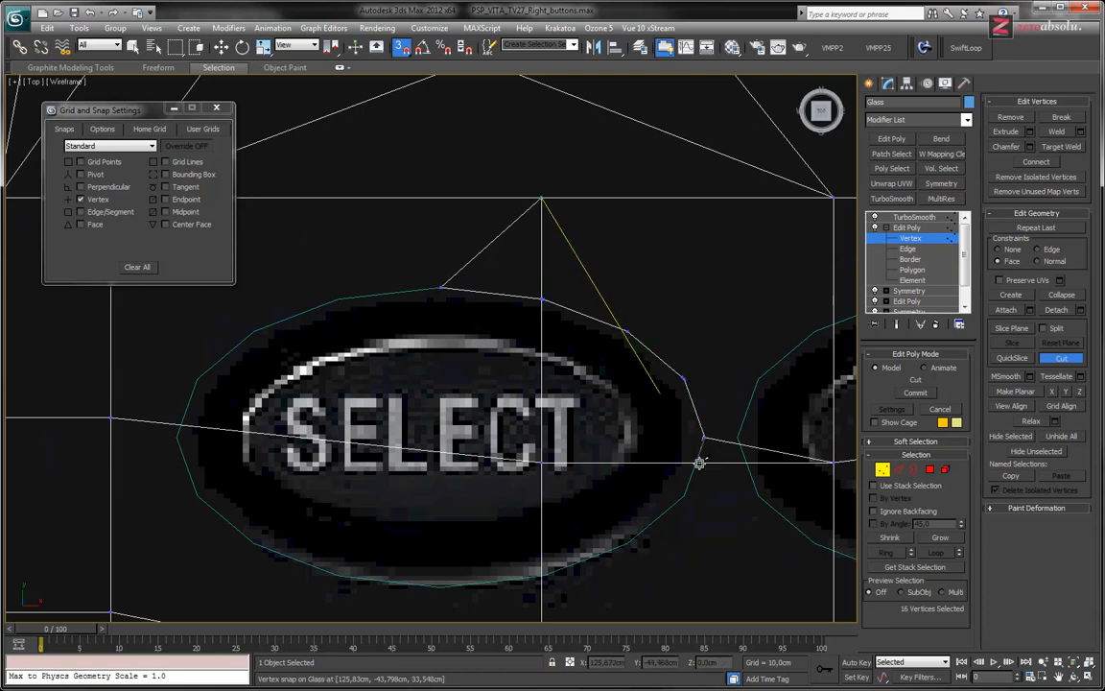
left_click(682, 497)
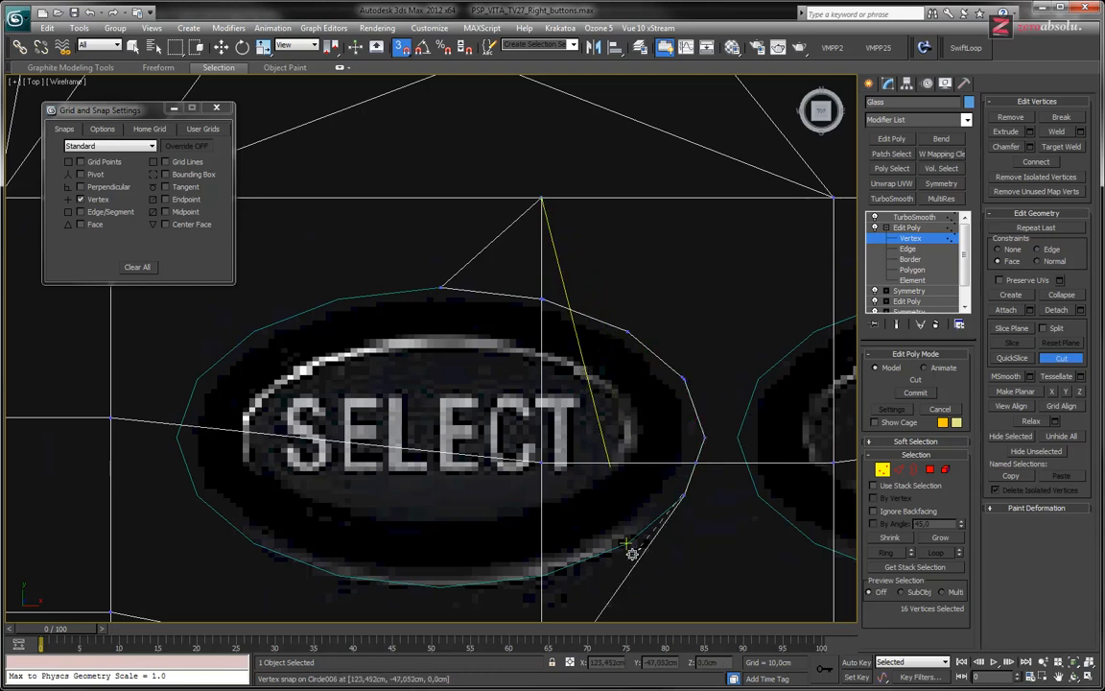
left_click(626, 543)
left_click(541, 575)
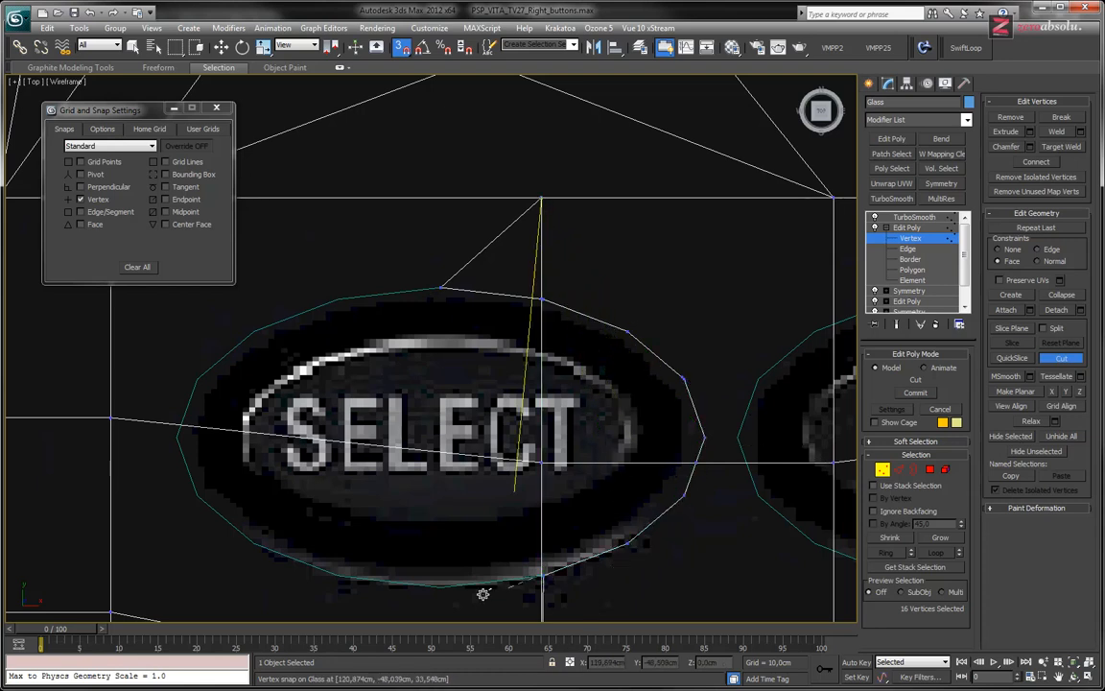
Cut the rest of the SELECT button outline into the Glass mesh, following the guide ellipse's bottom and left side back to its top vertex
left_click(439, 587)
left_click(338, 576)
left_click(251, 544)
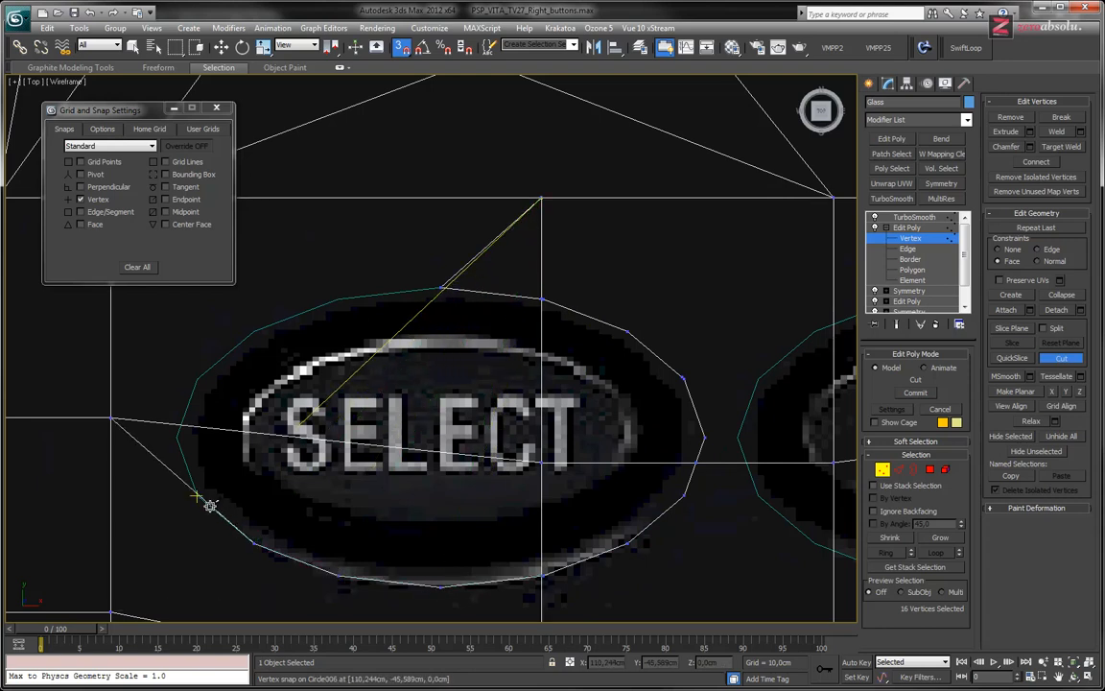
left_click(197, 492)
left_click(176, 437)
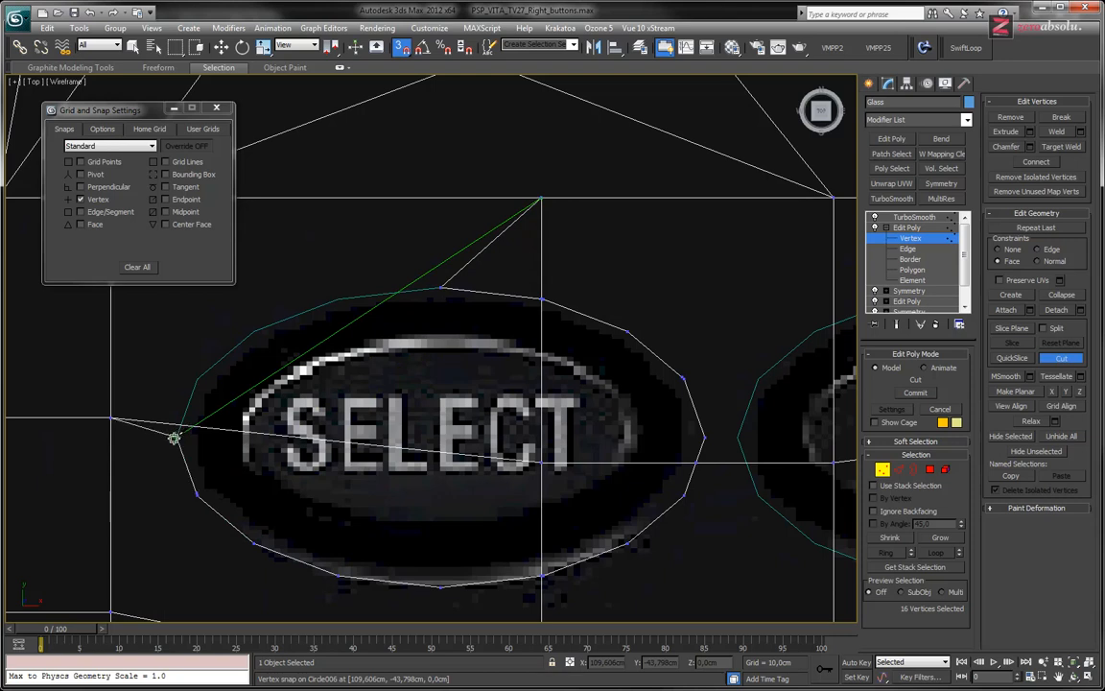
left_click(252, 330)
left_click(340, 298)
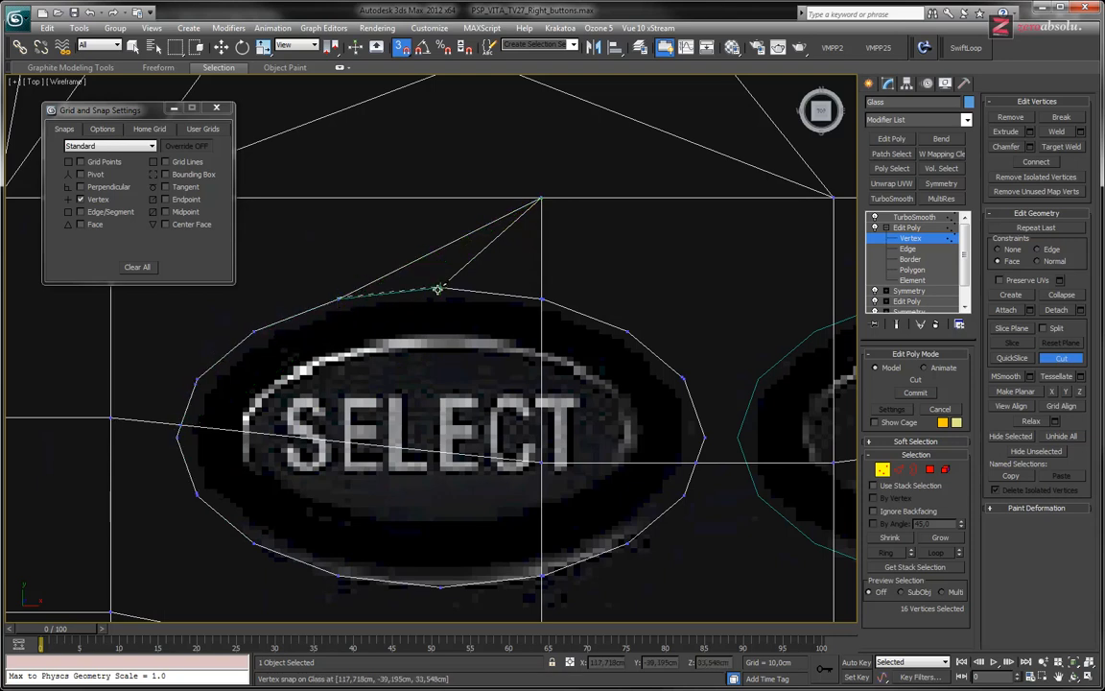
Cut from the mesh vertex above the START button to its guide ellipse's top vertex and along the ellipse's upper-right vertices
middle_click_drag(815, 413, 412, 414)
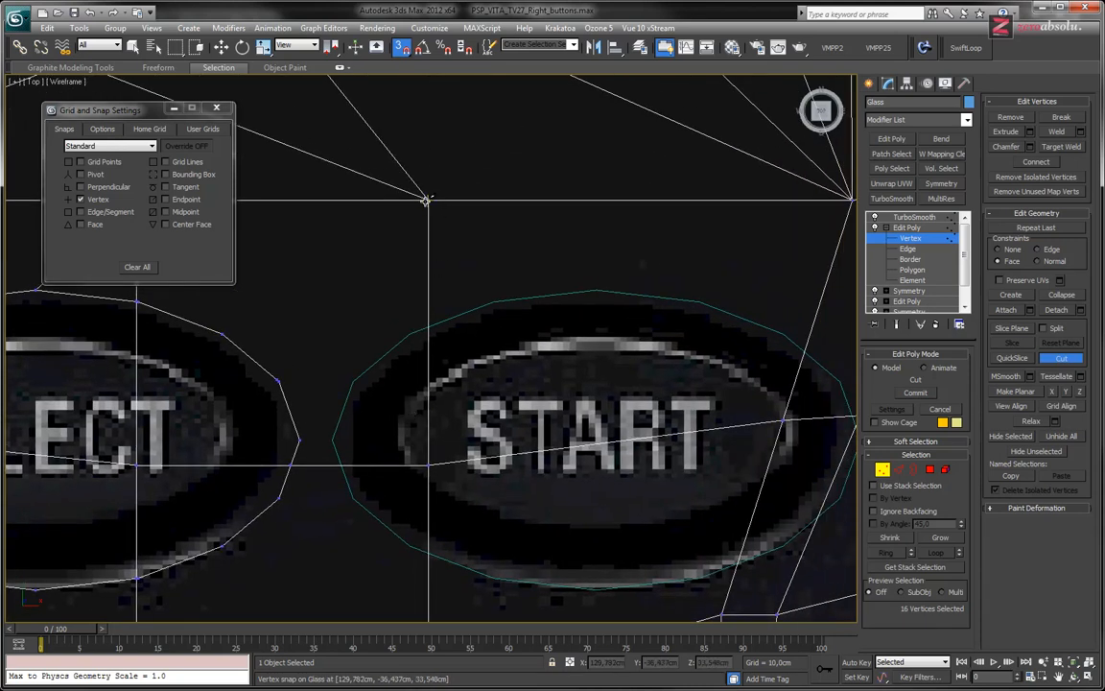
left_click(427, 199)
left_click(595, 291)
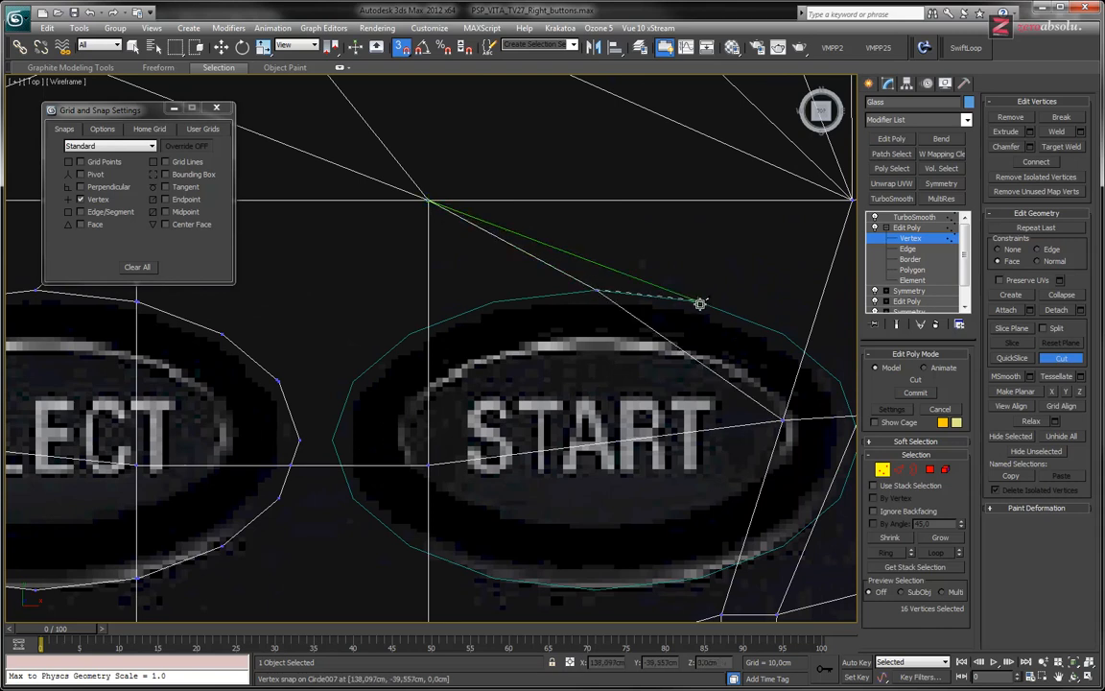
left_click(698, 302)
left_click(780, 337)
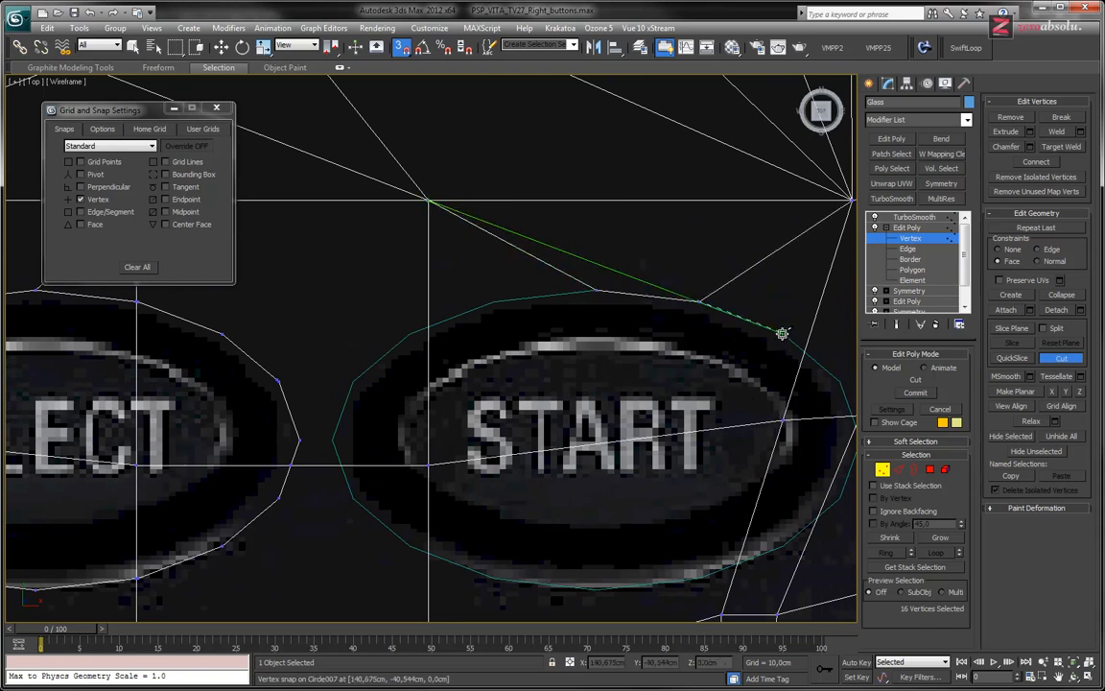
Continue the START outline cut through the guide ellipse's vertices down the right side and along the bottom
middle_click_drag(627, 341, 452, 291)
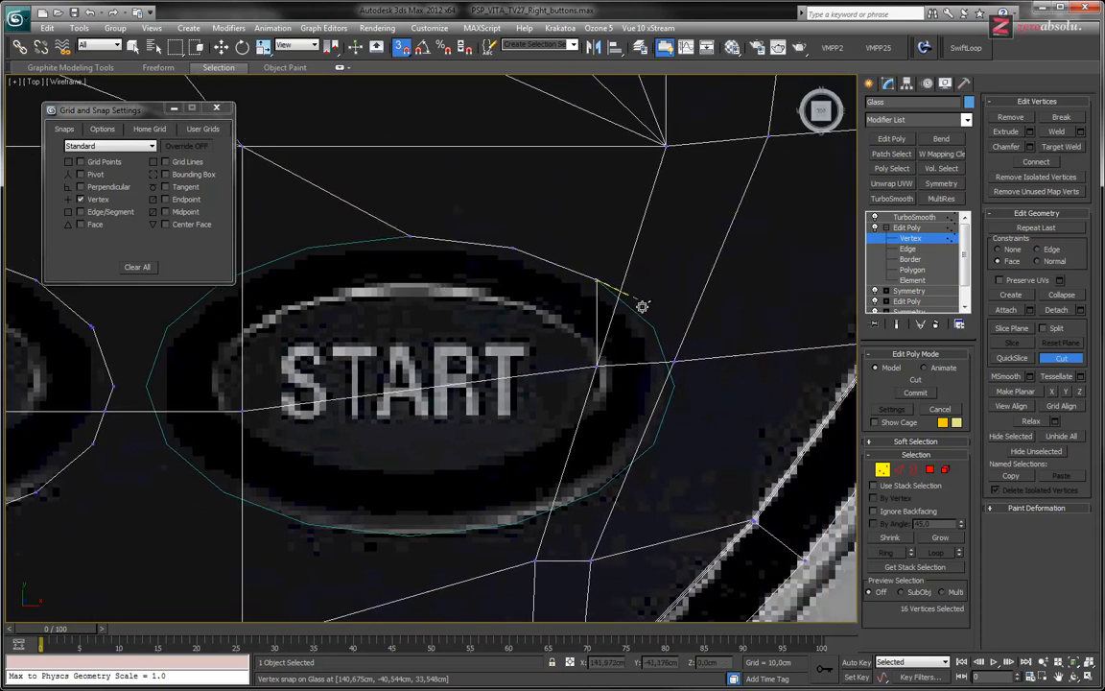
left_click(654, 327)
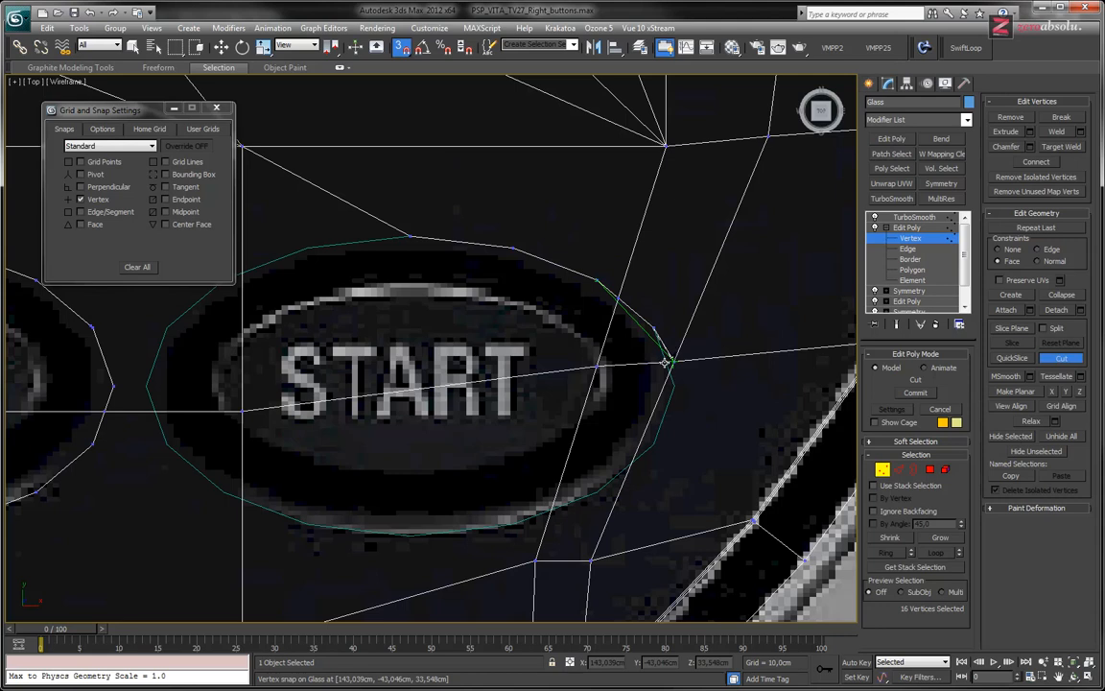
left_click(670, 364)
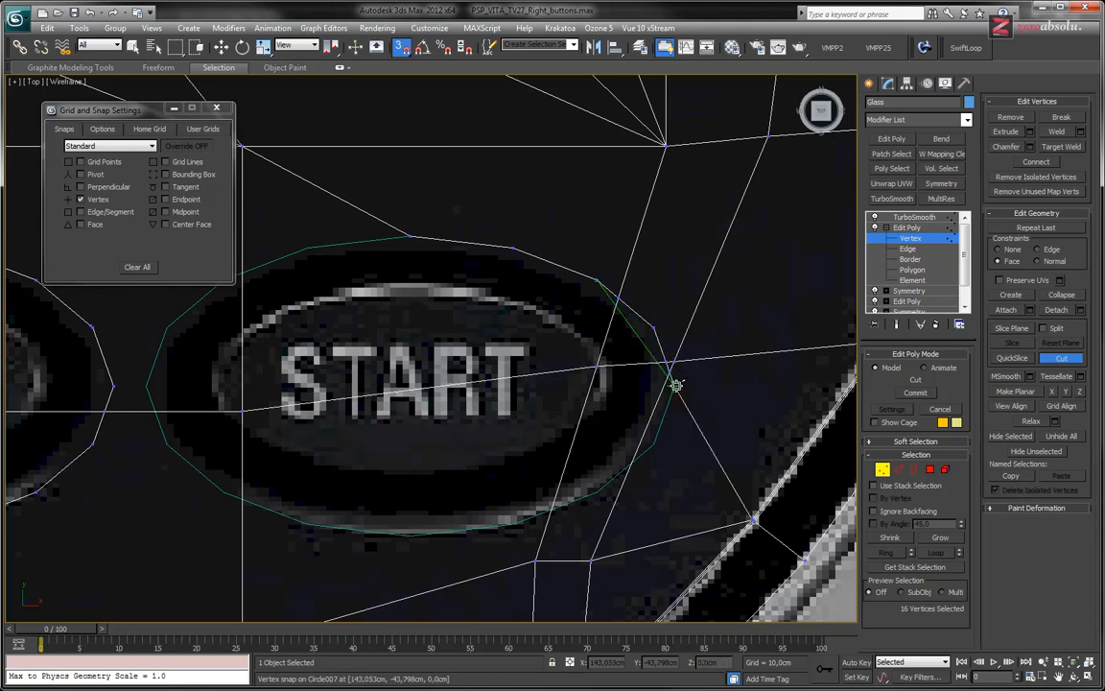
left_click(653, 446)
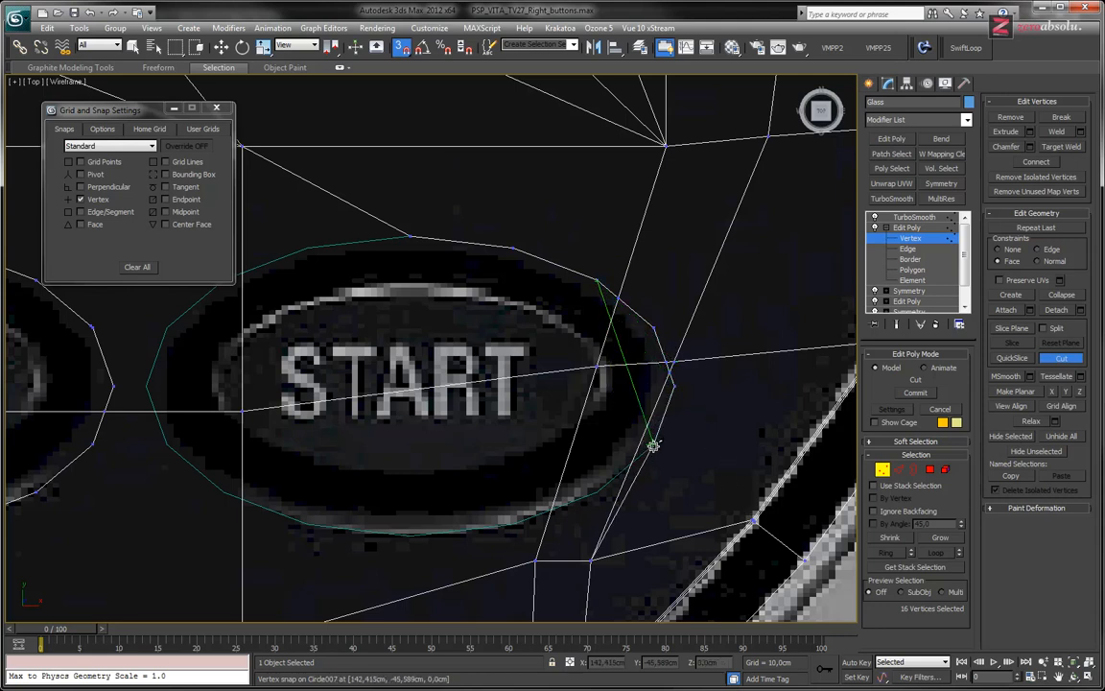
left_click(597, 492)
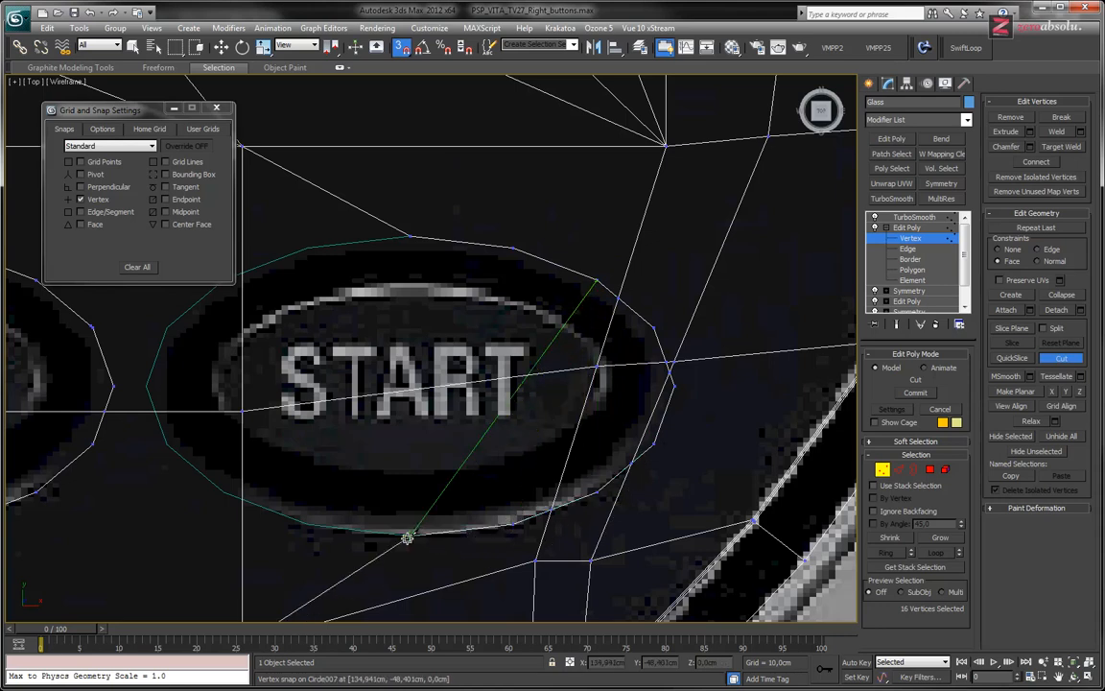
left_click(305, 523)
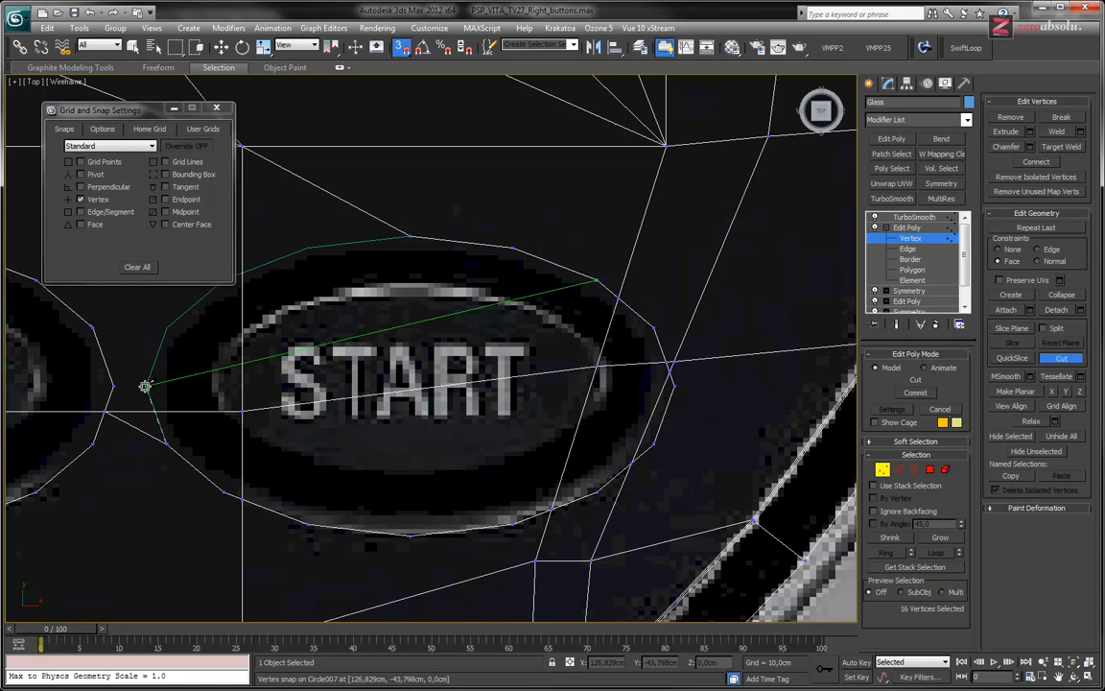
Cut the START outline's upper-left section along the guide ellipse, close it at the top vertex and end the cut
right_click(178, 316)
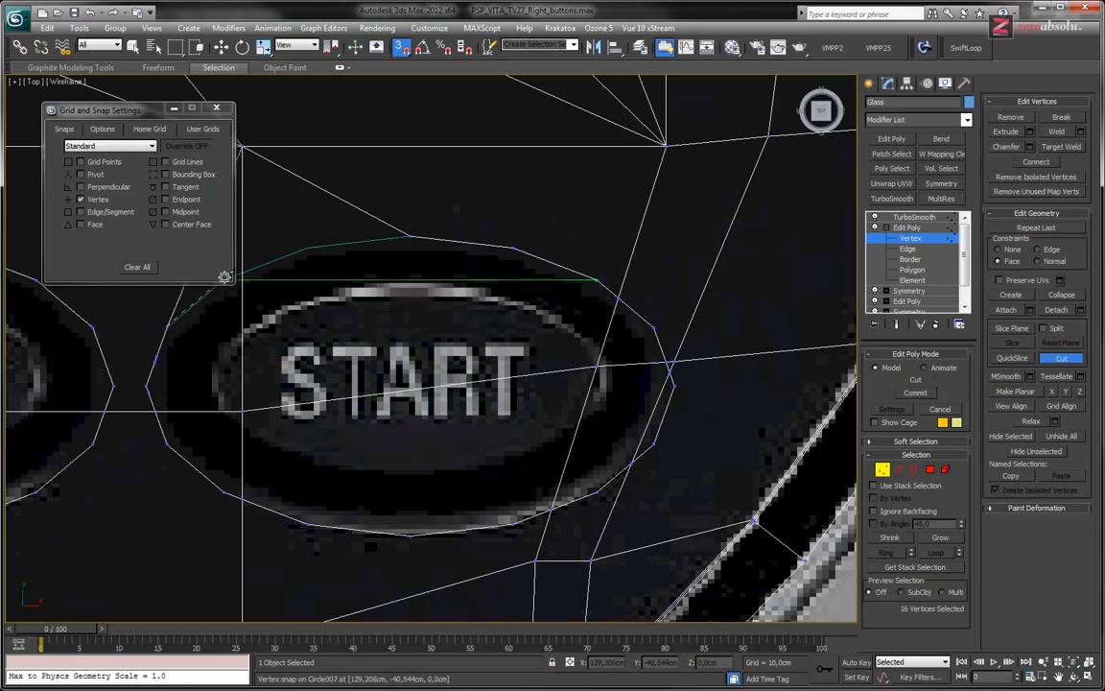
middle_click_drag(340, 339, 479, 429)
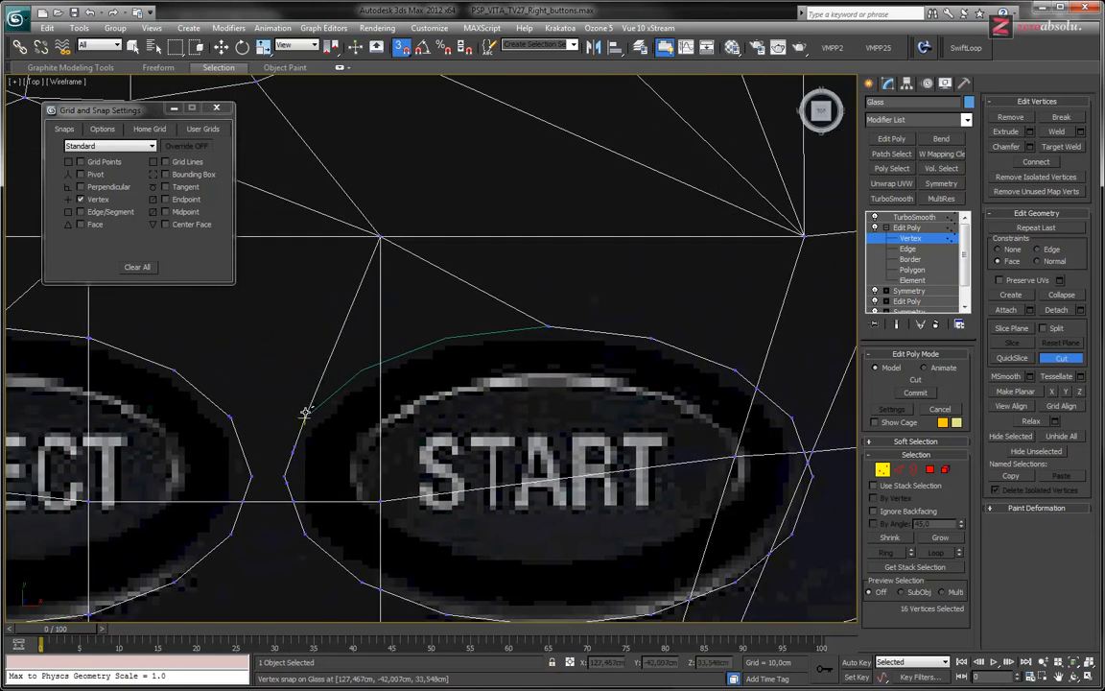
left_click(362, 368)
left_click(443, 336)
left_click(547, 326)
right_click(561, 323)
Turn off vertex snapping and target weld the stray vertex on the SELECT outline's upper-left edge to the adjacent ellipse corner
middle_click_drag(611, 428, 640, 374)
scroll(578, 335, "down", 2)
mouse_move(581, 354)
middle_mouse_down()
mouse_move(459, 316)
mouse_move(438, 331)
mouse_move(563, 354)
middle_mouse_up()
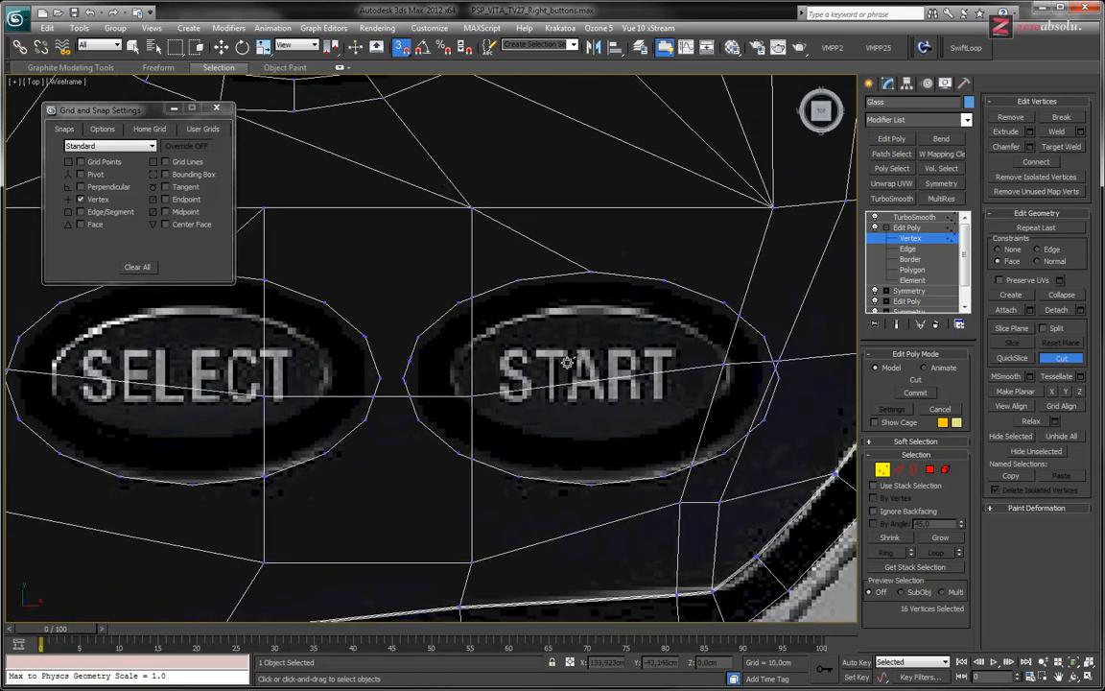
middle_click_drag(370, 360, 547, 384)
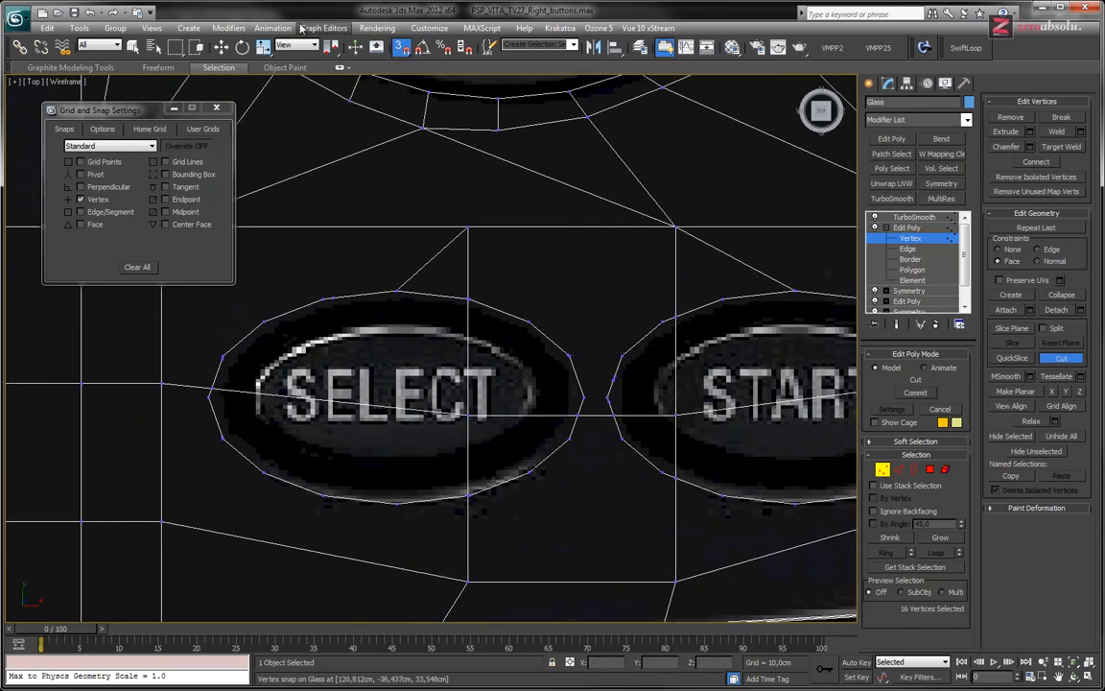
left_click(403, 50)
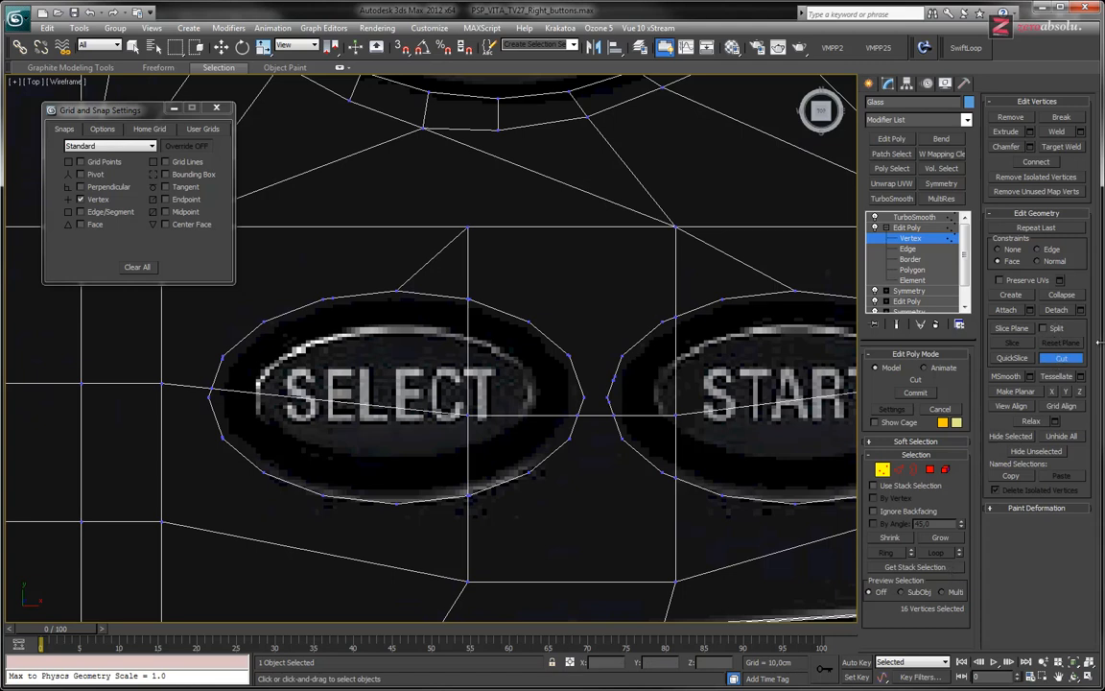
left_click(1061, 146)
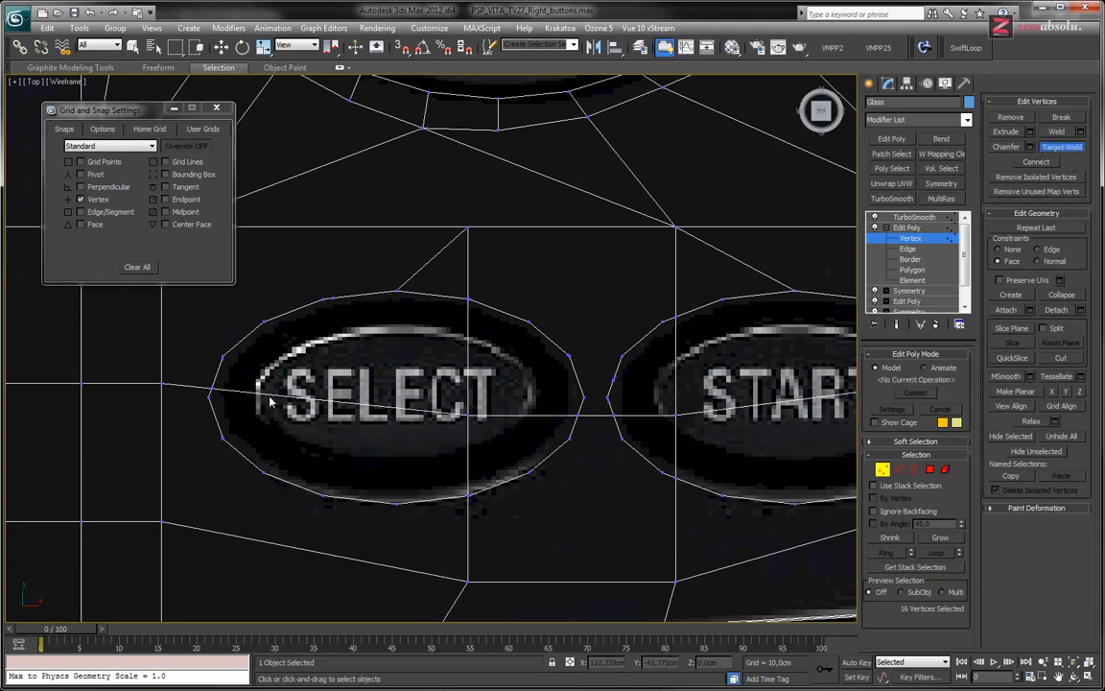
scroll(398, 310, "up", 4)
scroll(398, 310, "up", 3)
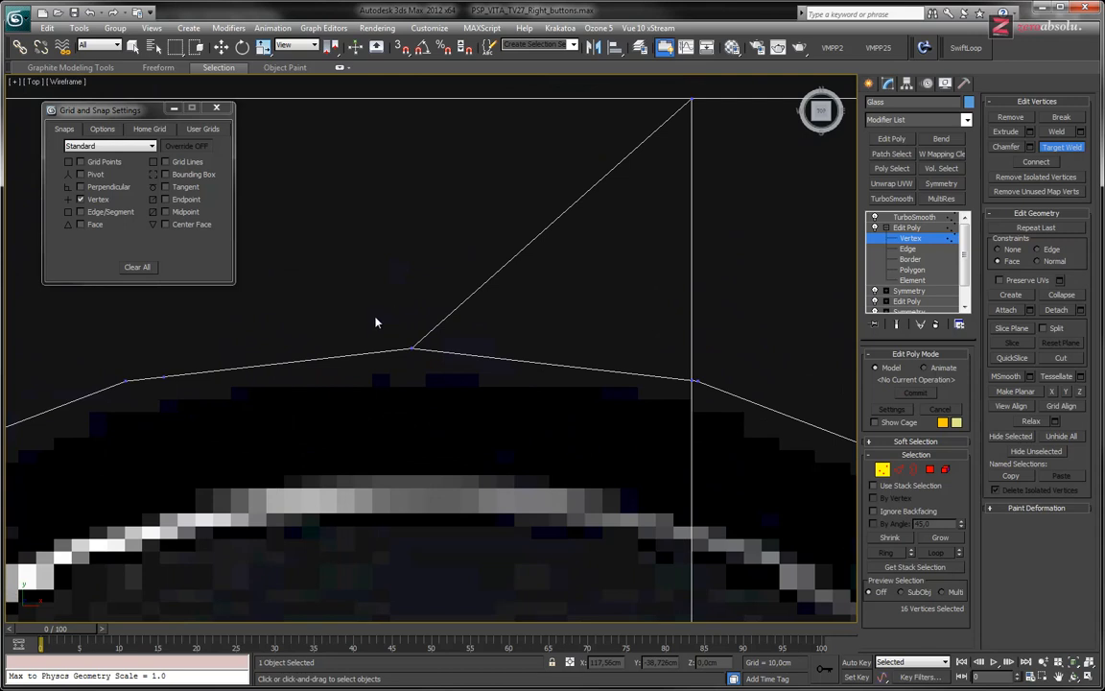
middle_click_drag(155, 376, 434, 404)
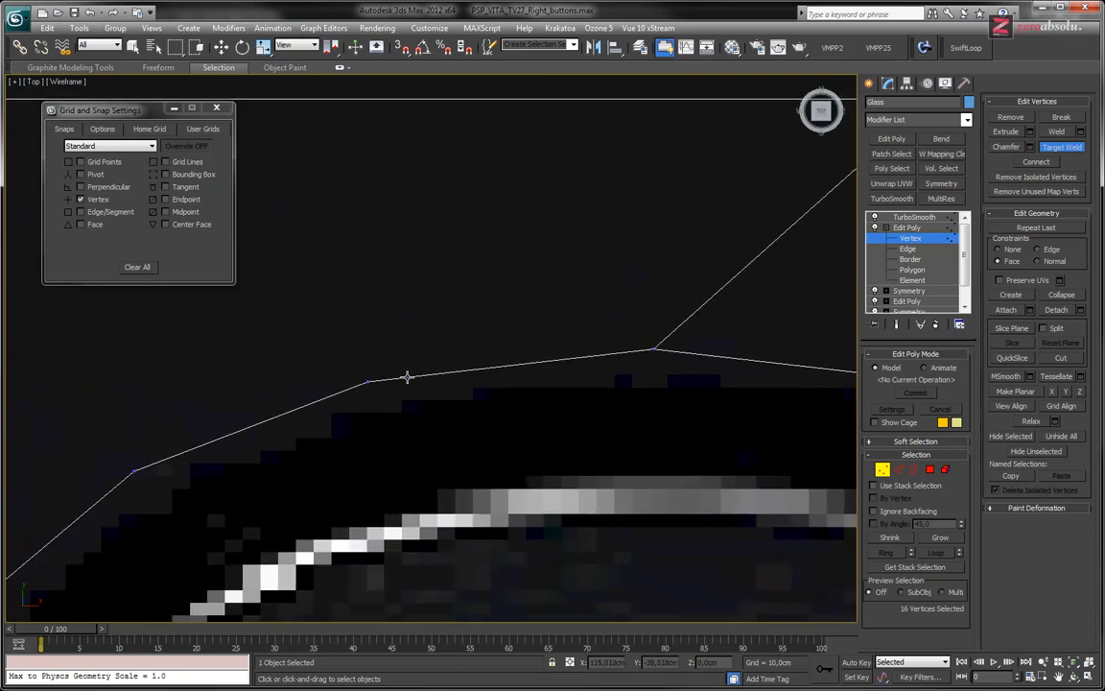
left_click(366, 382)
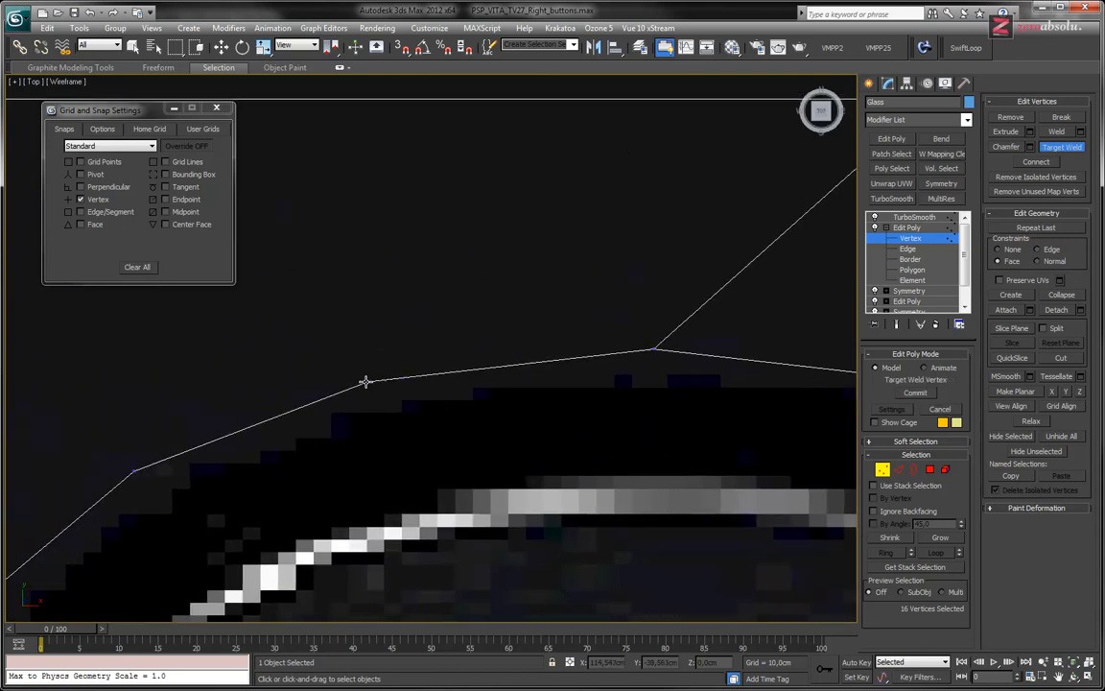
Target weld the vertex where the horizontal edge crosses the SELECT outline's left side to the leftmost ellipse corner
middle_click_drag(407, 472, 522, 303)
middle_click_drag(218, 432, 441, 408)
middle_click_drag(356, 451, 381, 355)
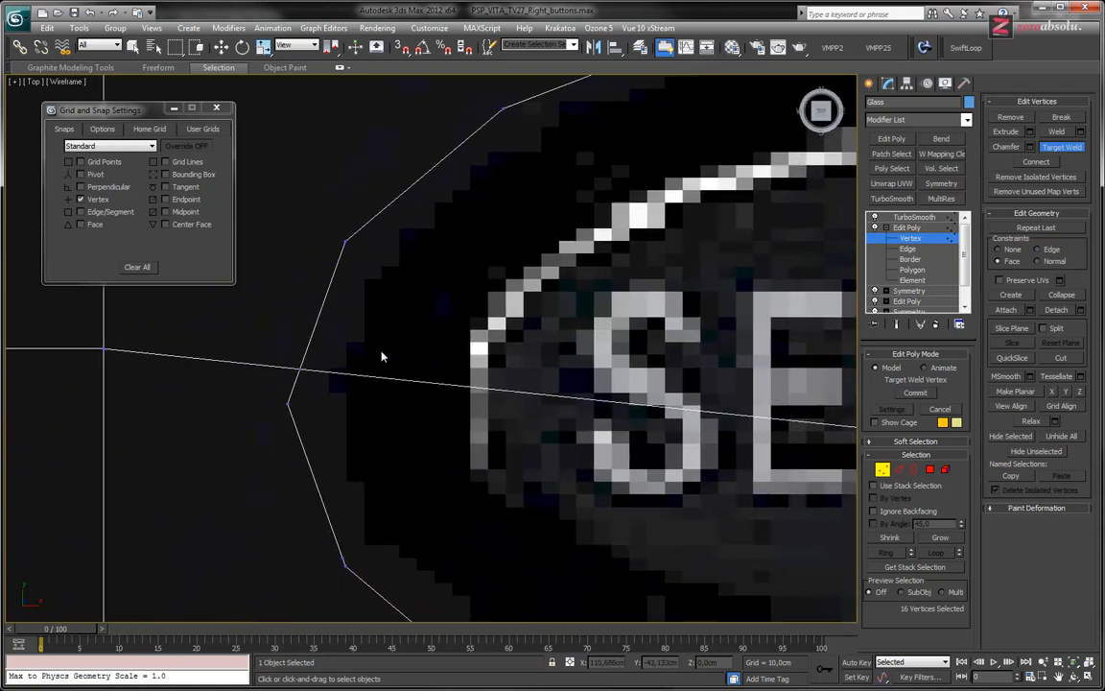
left_click(300, 369)
left_click(287, 403)
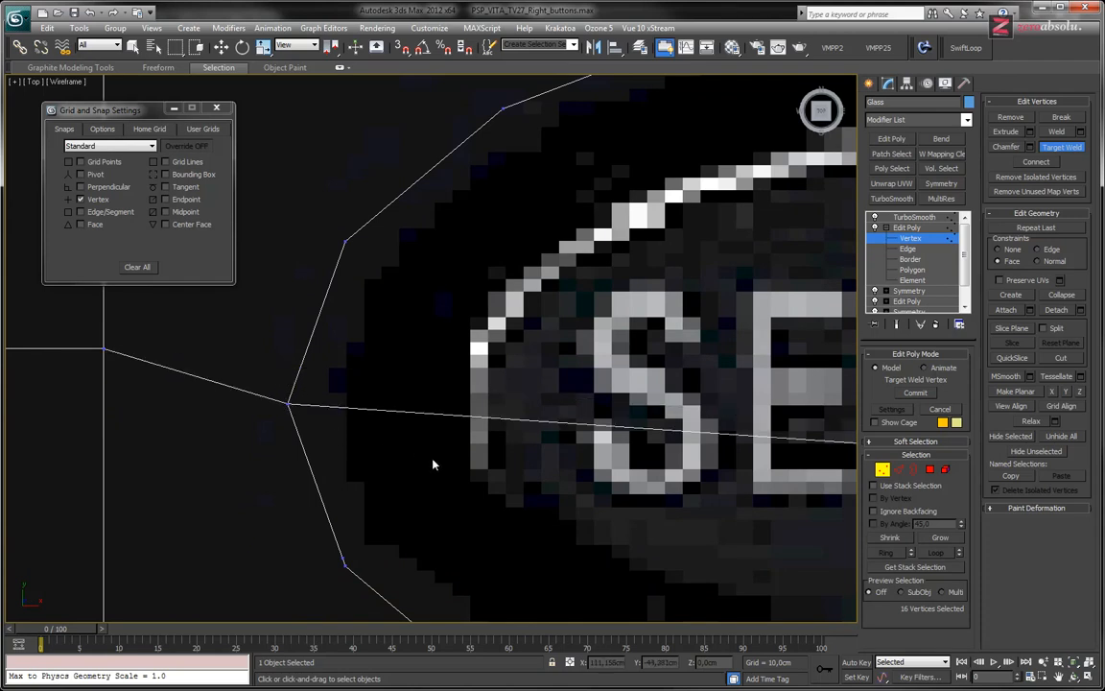
Target weld the stray vertices at the SELECT outline's lower-left corner and at the vertical edge's lower crossing to their adjacent ellipse corners
middle_click_drag(543, 489, 478, 315)
scroll(288, 381, "up", 5)
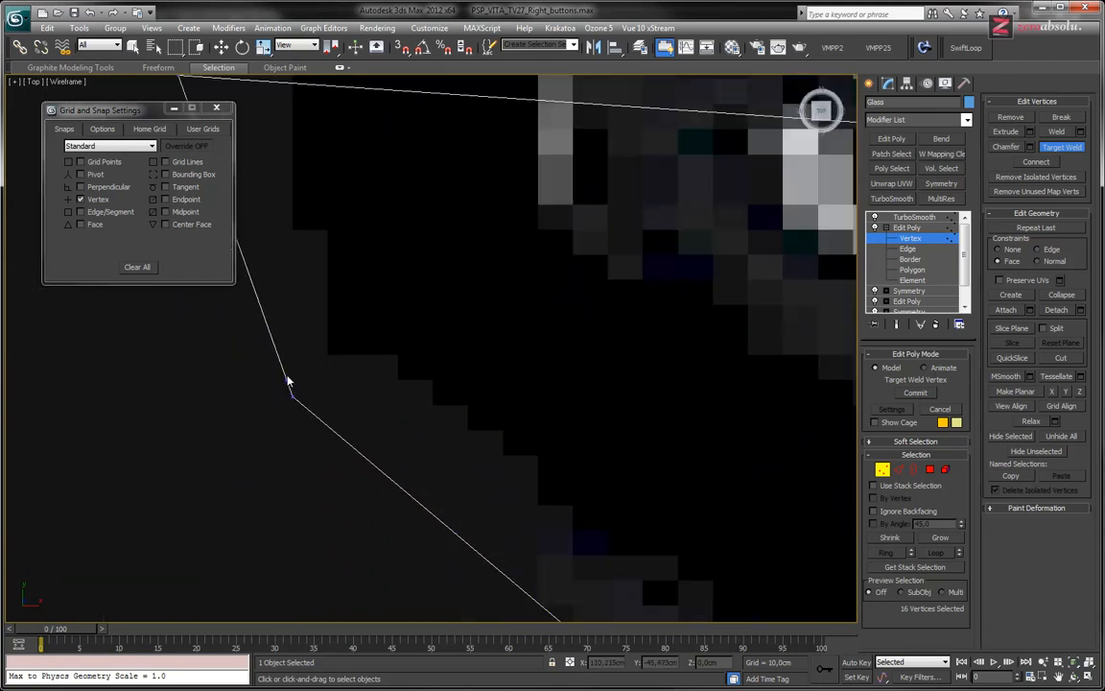
scroll(303, 400, "down", 5)
middle_click_drag(501, 427, 530, 410)
middle_click_drag(652, 441, 355, 366)
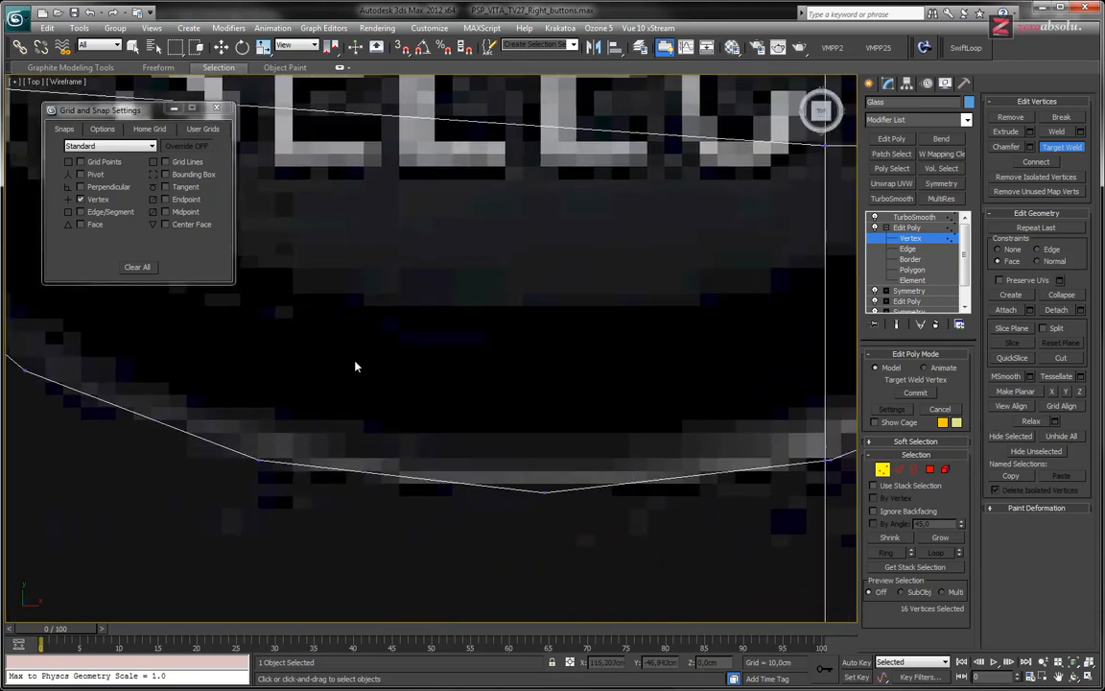
middle_click_drag(626, 396, 295, 411)
scroll(505, 470, "up", 5)
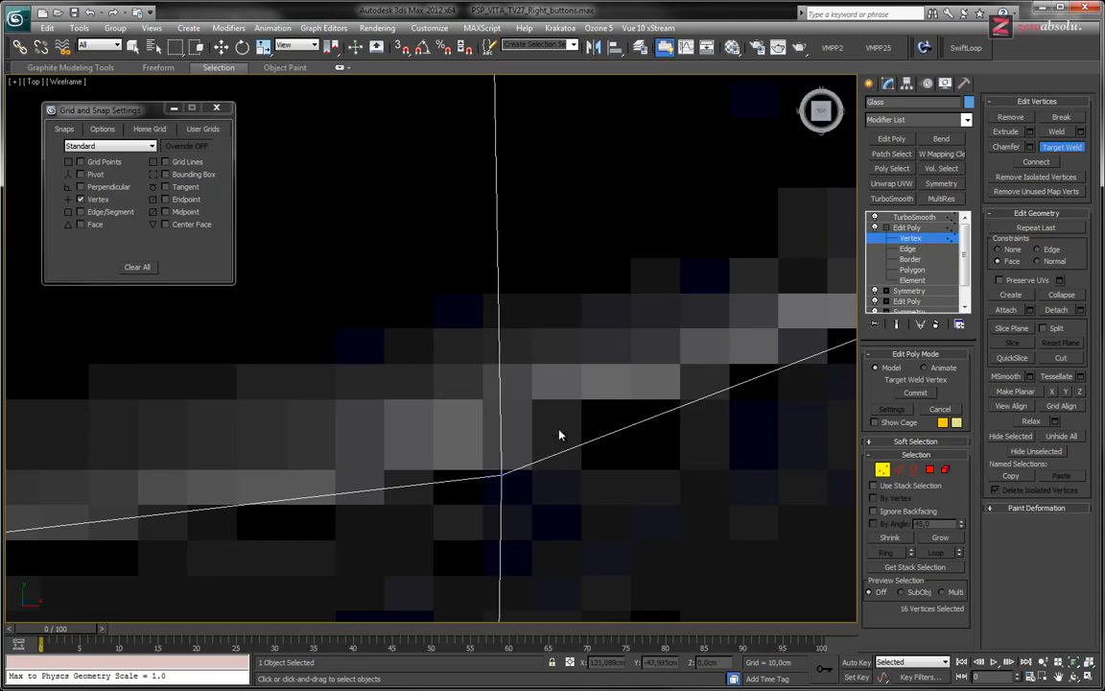
scroll(572, 407, "down", 4)
middle_click_drag(573, 407, 466, 432)
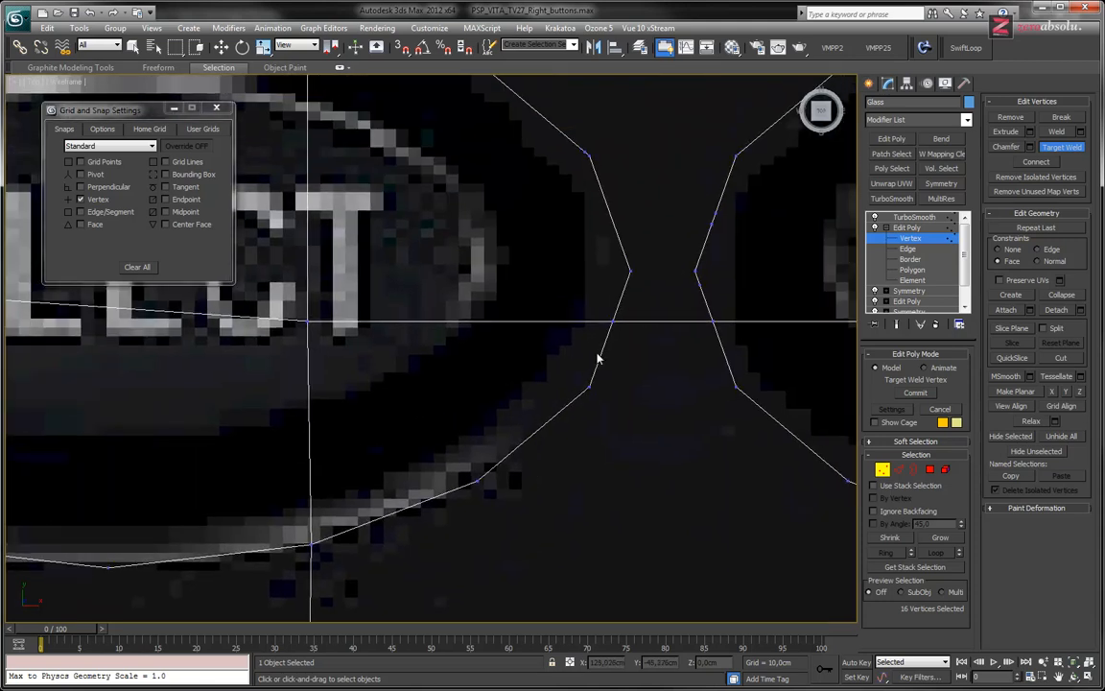
Target weld the horizontal edge's crossing vertices between the buttons to SELECT's rightmost and START's leftmost outline corners
left_click(612, 323)
left_click(630, 272)
scroll(708, 294, "up", 3)
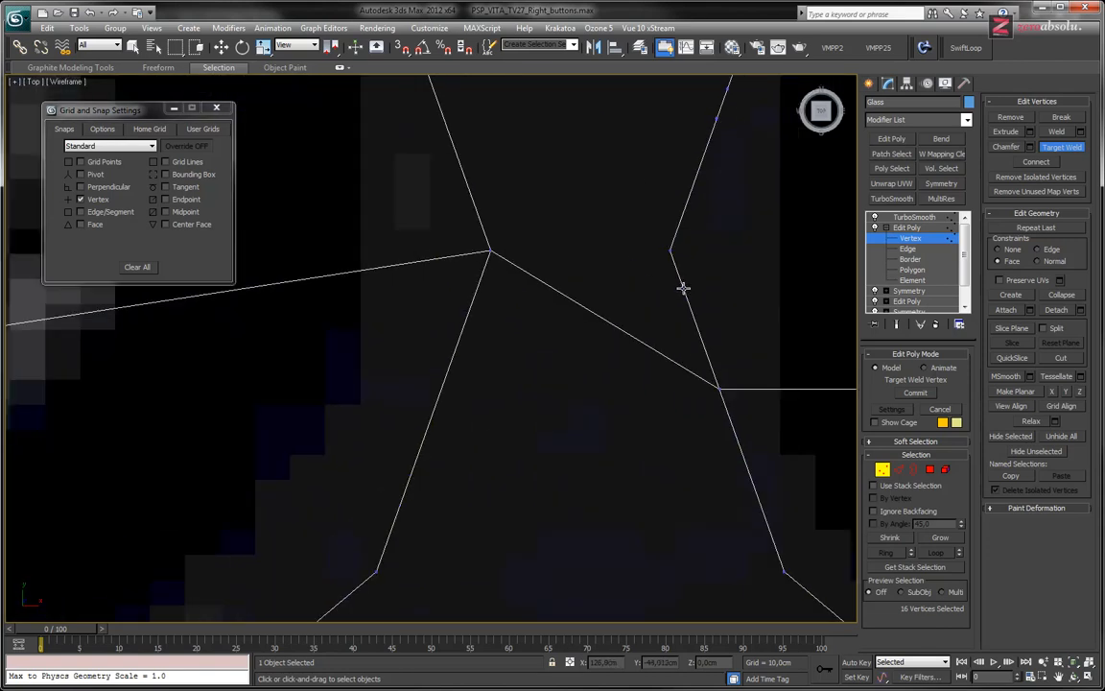
left_click(670, 247)
left_click(669, 248)
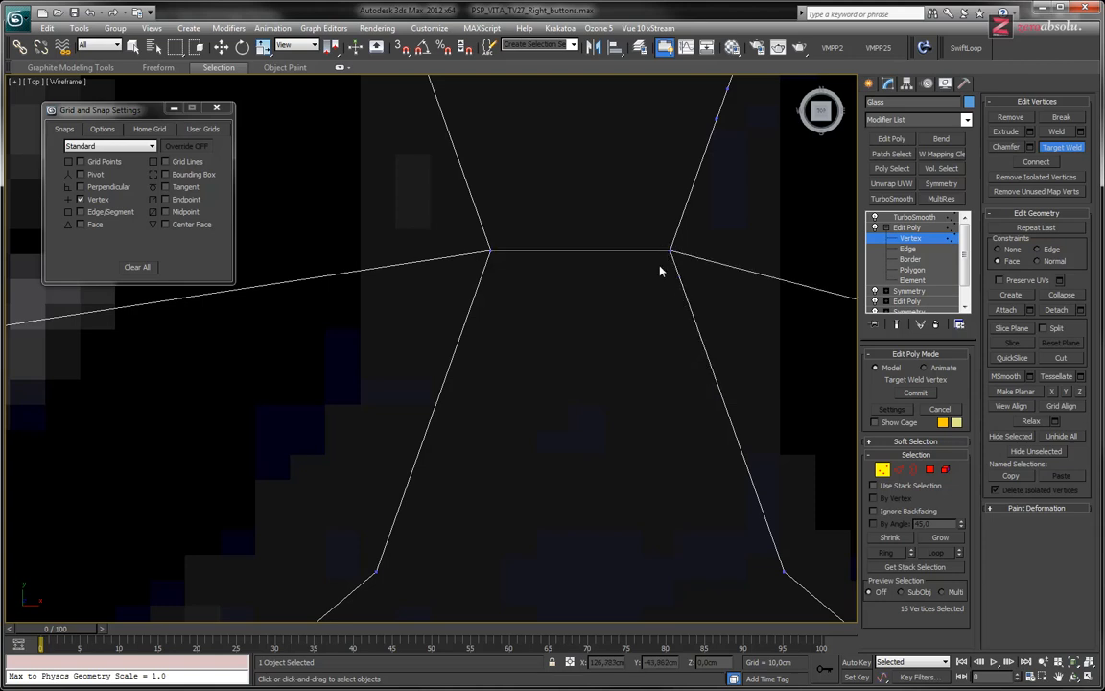
Target weld the stray vertices at the SELECT outline's upper-right corner and at the vertical edge's upper crossing to their adjacent ellipse corners
scroll(523, 377, "down", 5)
middle_click_drag(494, 395, 527, 390)
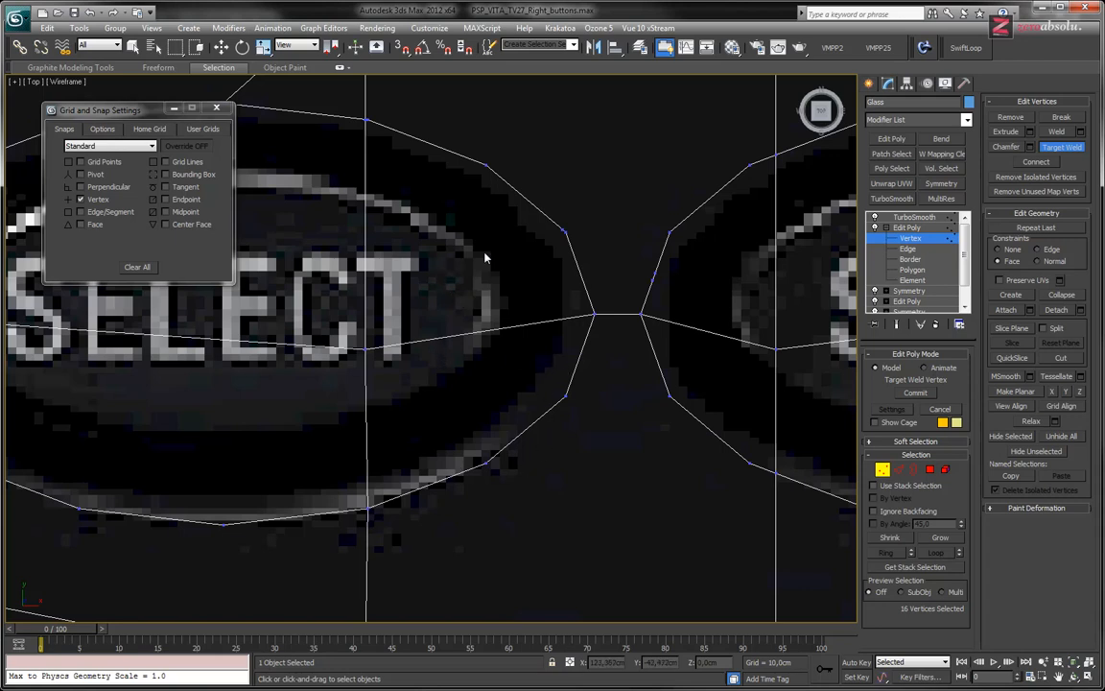
scroll(585, 215, "up", 6)
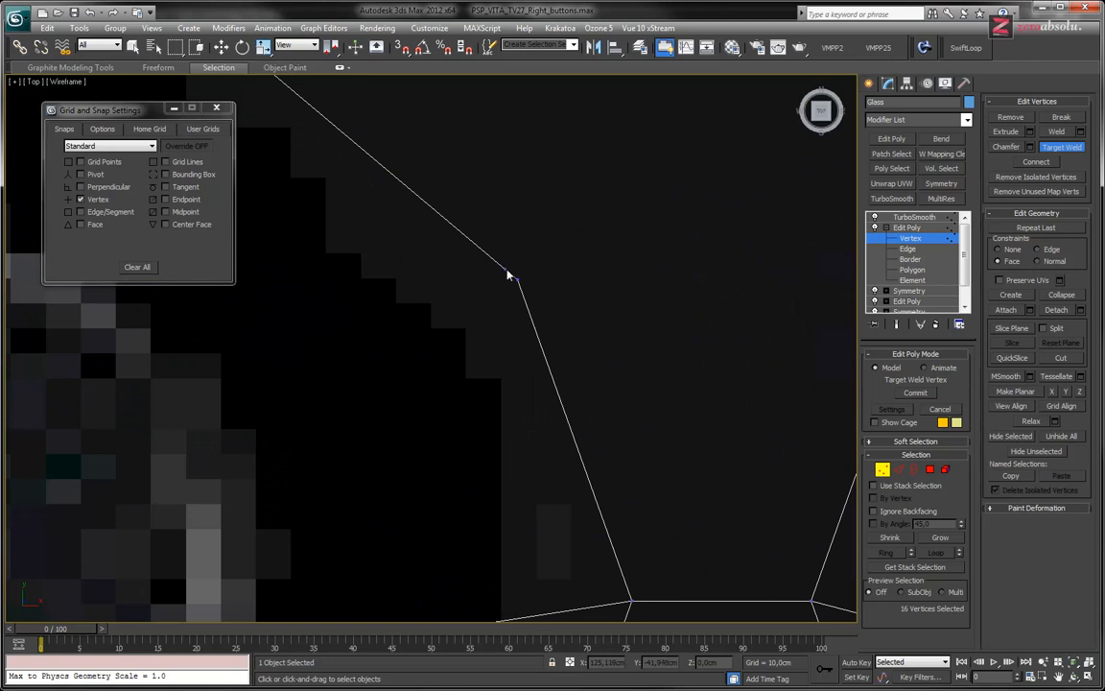
scroll(503, 336, "down", 6)
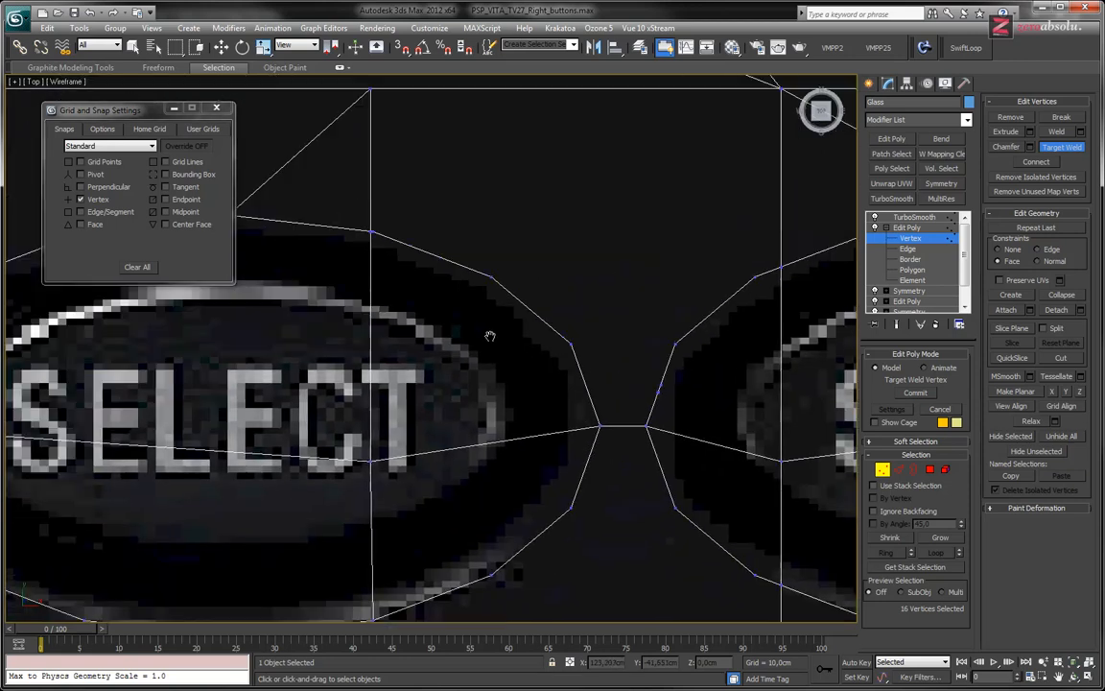
middle_click_drag(488, 333, 567, 381)
scroll(470, 290, "up", 6)
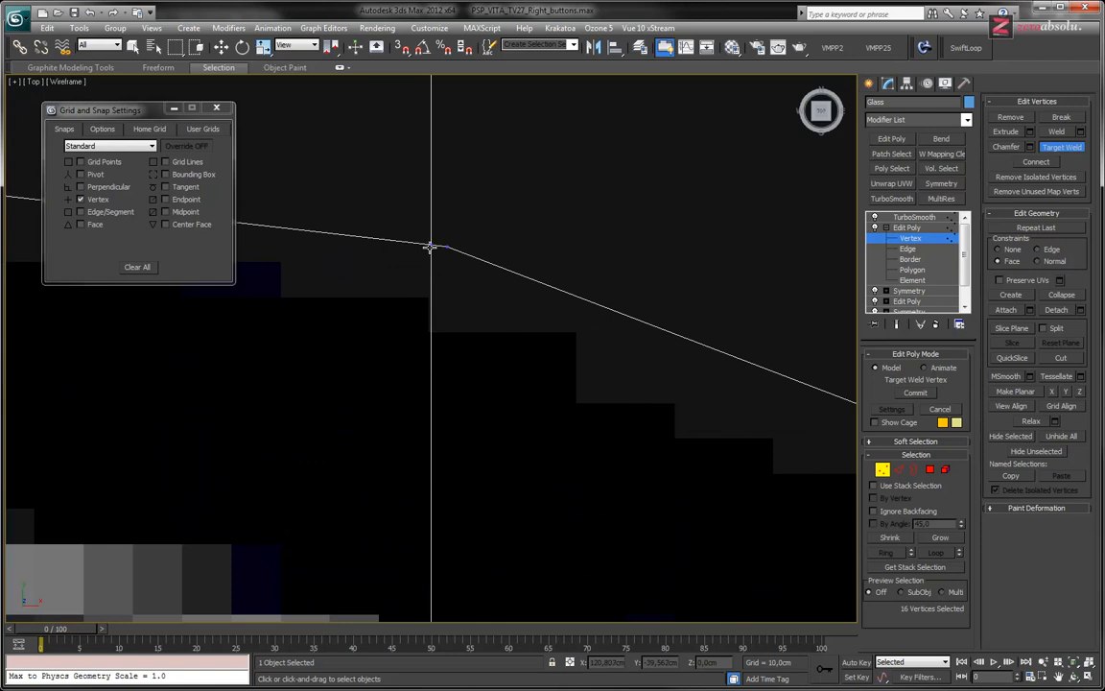
scroll(520, 323, "down", 6)
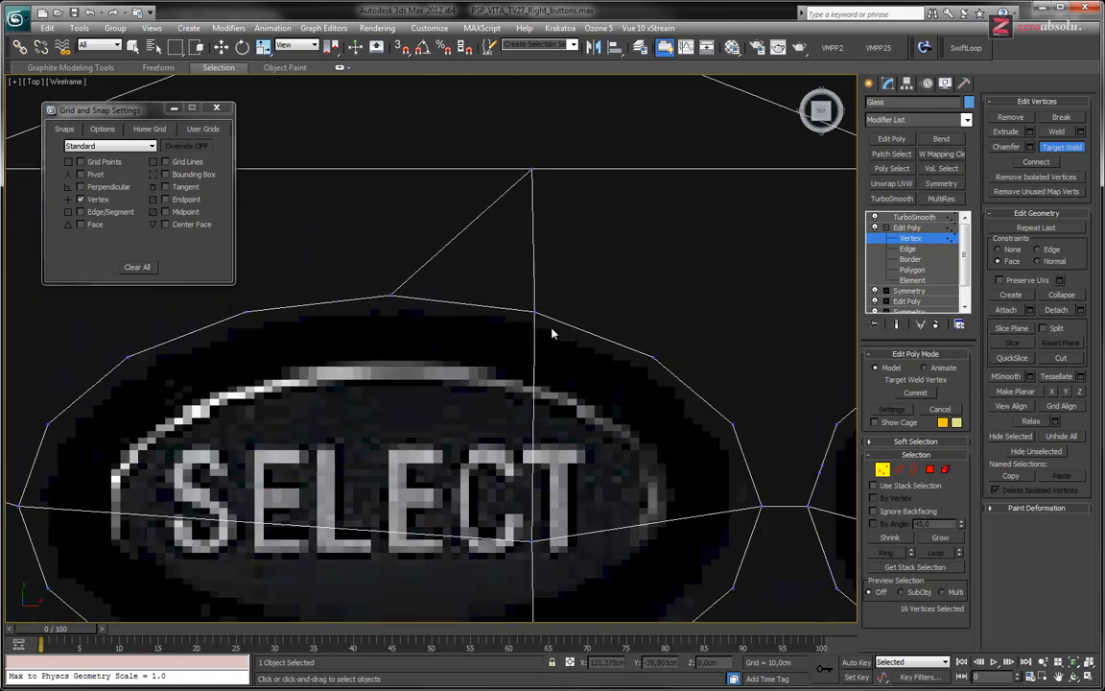
middle_click_drag(248, 347, 445, 372)
middle_click_drag(602, 502, 508, 348)
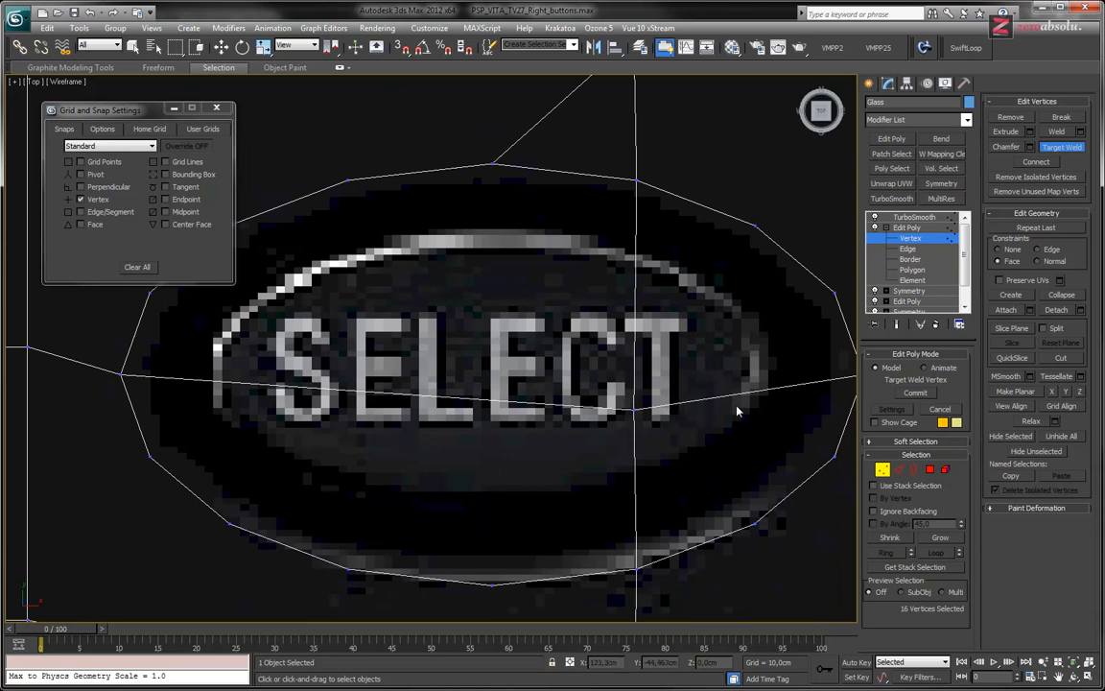
middle_click_drag(779, 405, 388, 415)
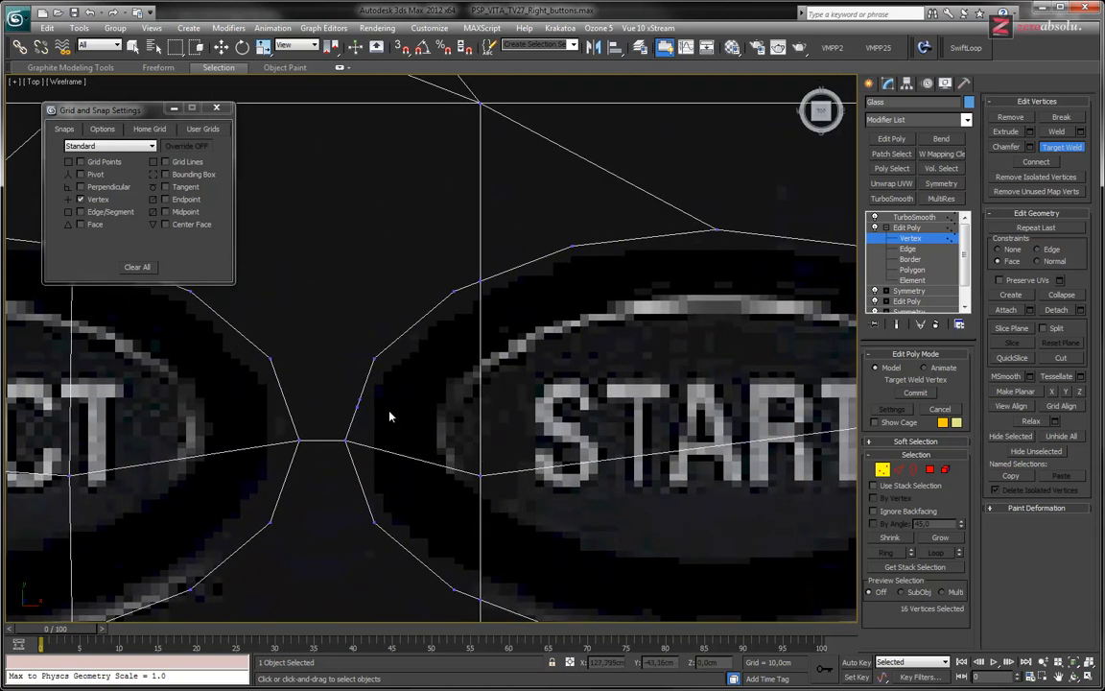
scroll(387, 414, "up", 2)
scroll(355, 407, "up", 1)
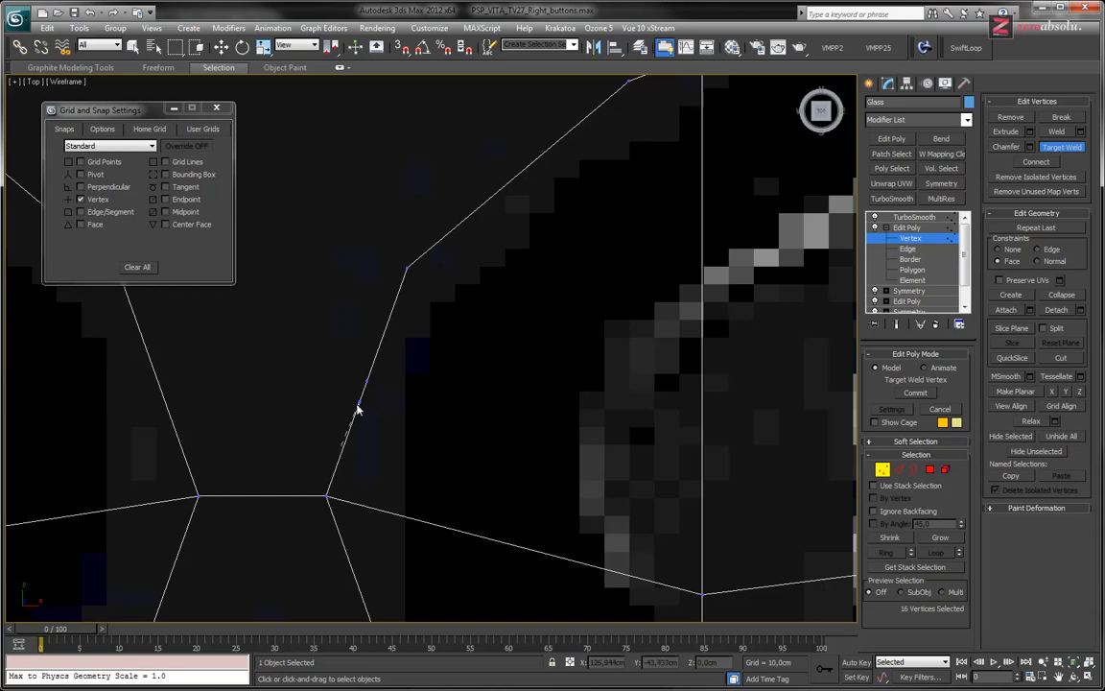
key("w")
left_click_drag(368, 382, 395, 300)
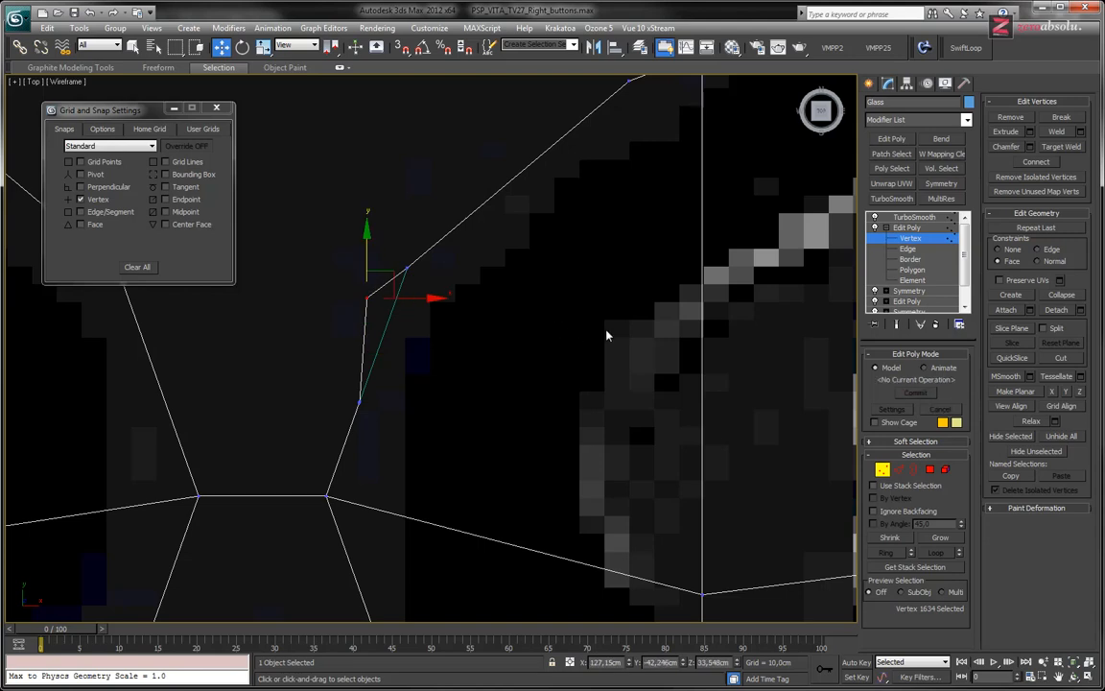
key("ctrl+z")
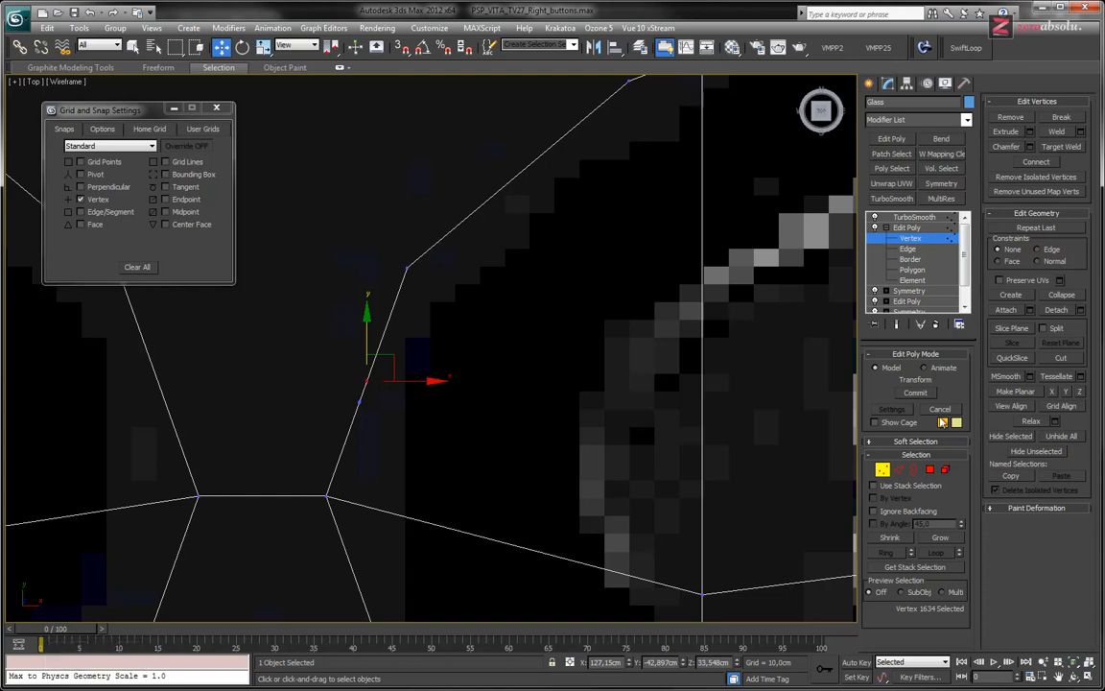
Target weld the two stray vertices on the START outline's upper-left side to the corner above and to the leftmost ellipse corner
left_click(1076, 146)
left_click(367, 377)
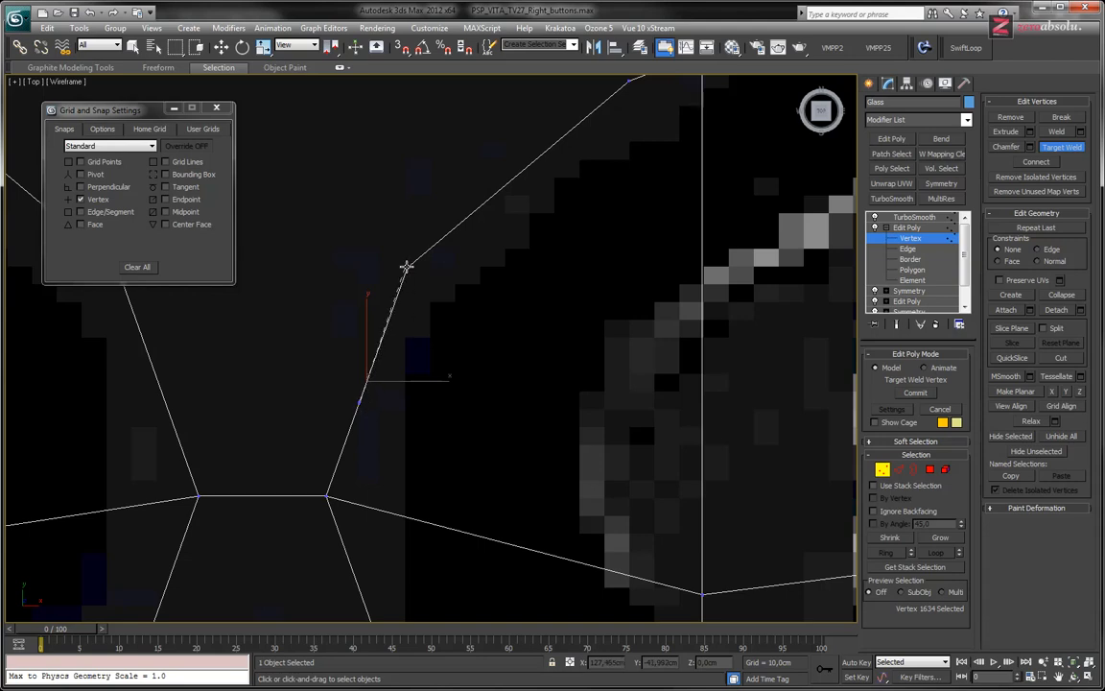
left_click(367, 377)
middle_click_drag(411, 451, 462, 318)
scroll(356, 338, "up", 5)
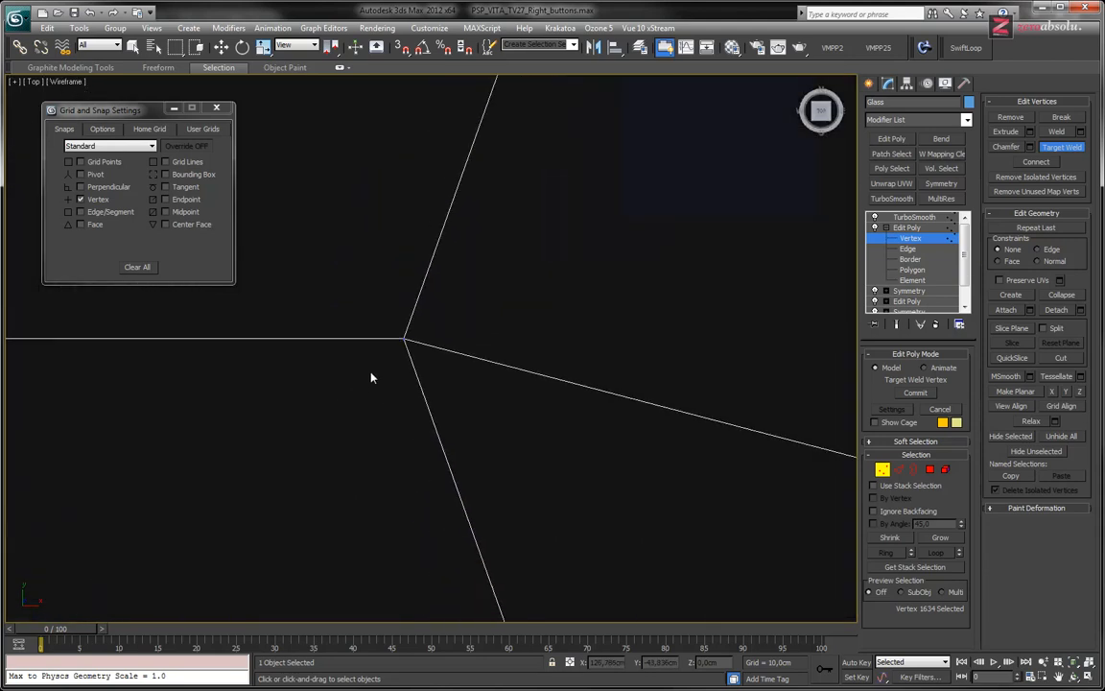
scroll(479, 446, "down", 5)
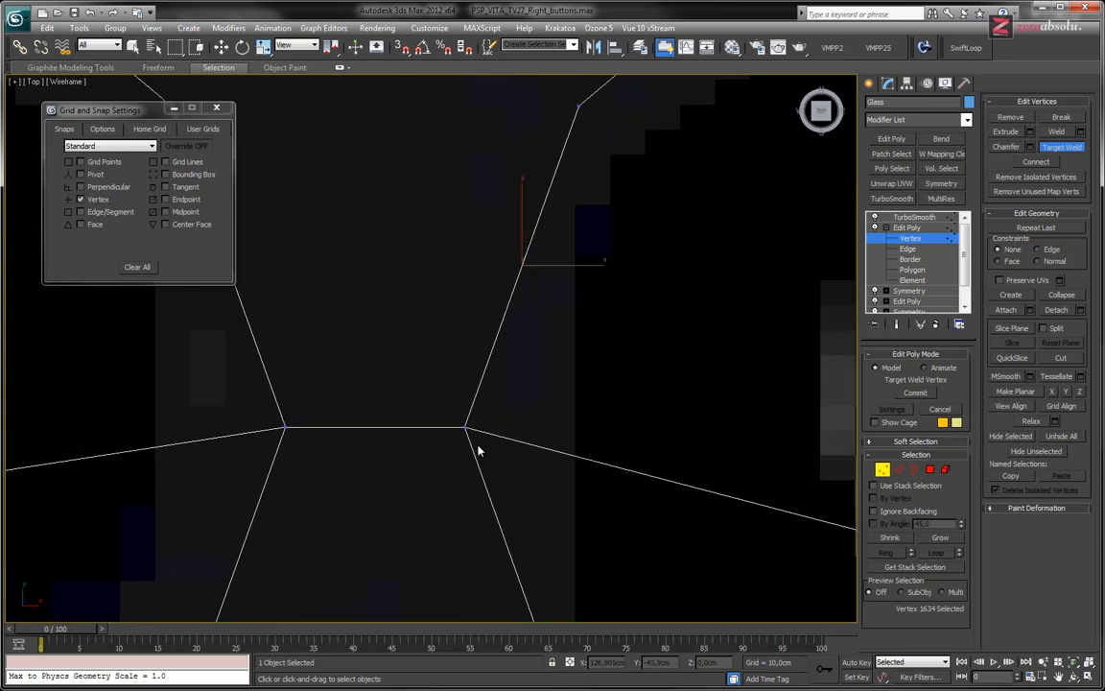
scroll(494, 403, "up", 3)
scroll(394, 365, "down", 3)
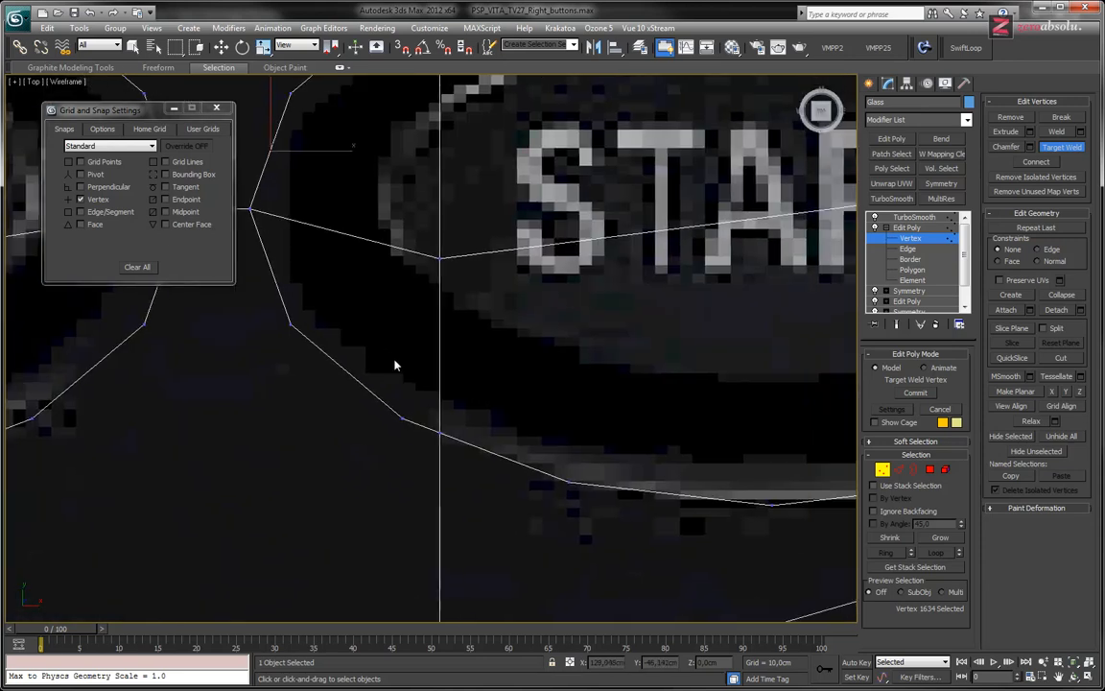
Target weld the edge-crossing vertices at the START outline's lower left and upper right to their adjacent ellipse corners
left_click(453, 434)
left_click(399, 412)
middle_click_drag(582, 450, 544, 391)
middle_click_drag(704, 383, 439, 438)
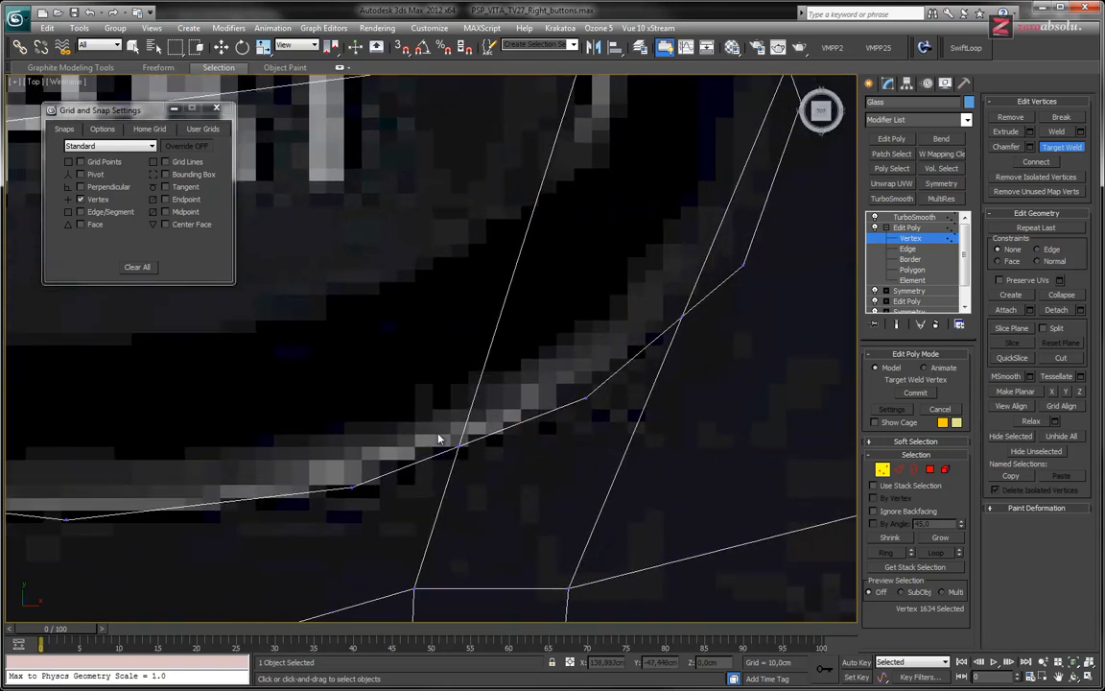
scroll(457, 436, "down", 4)
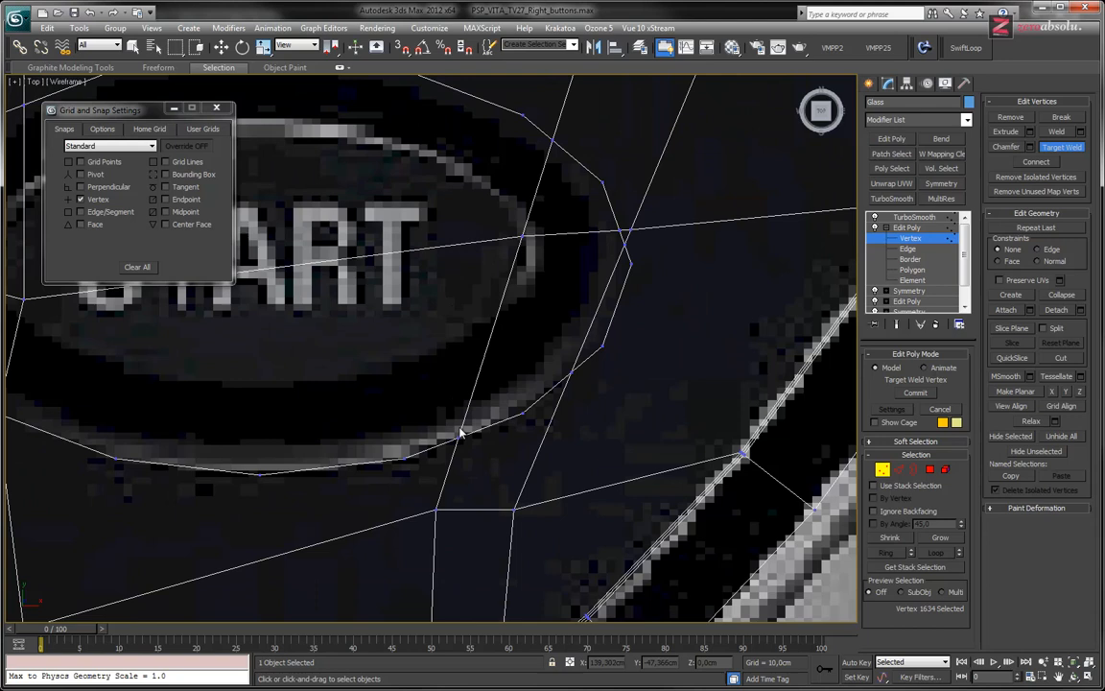
scroll(540, 264, "down", 4)
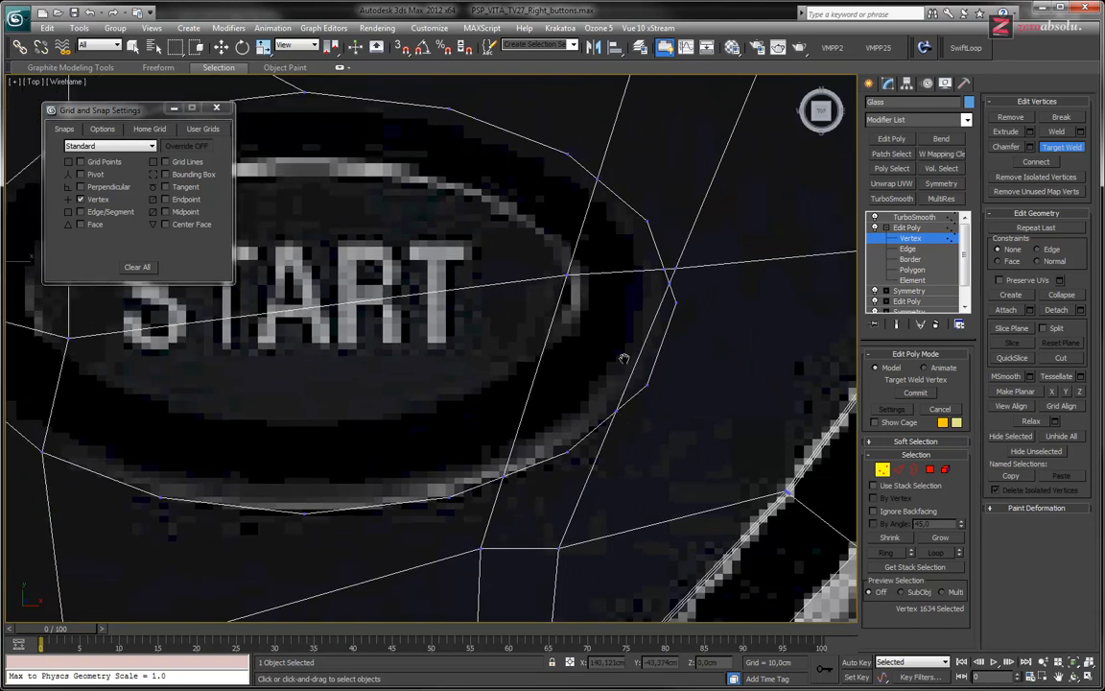
middle_click_drag(641, 357, 466, 323)
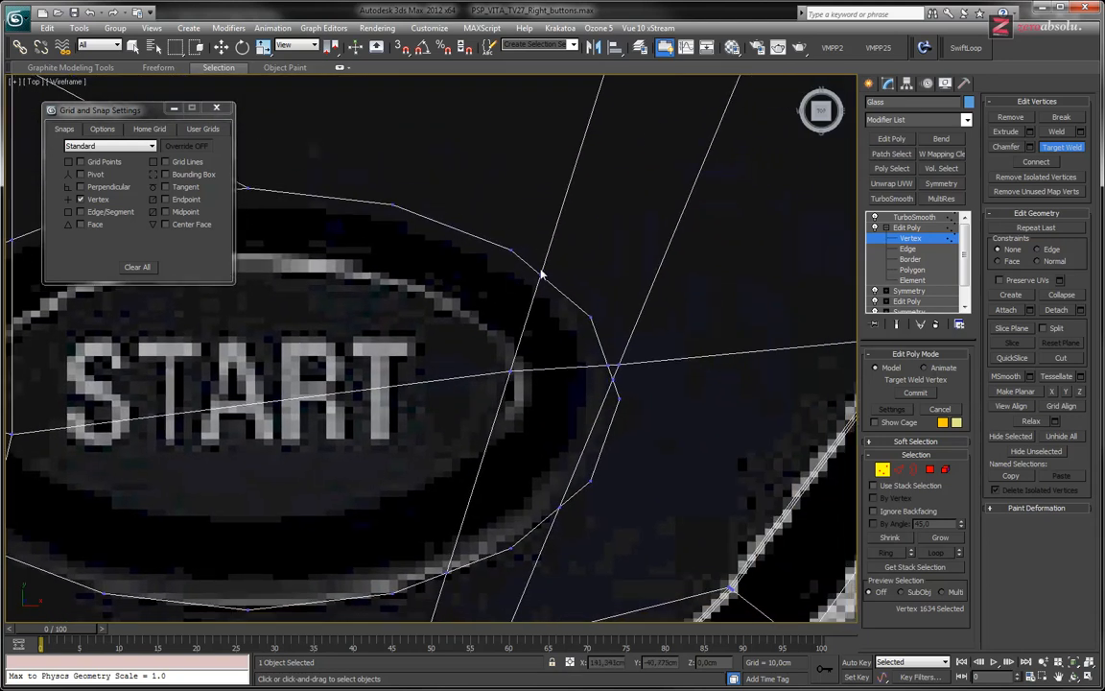
left_click(511, 253)
middle_click_drag(607, 351, 661, 353)
scroll(607, 425, "down", 2)
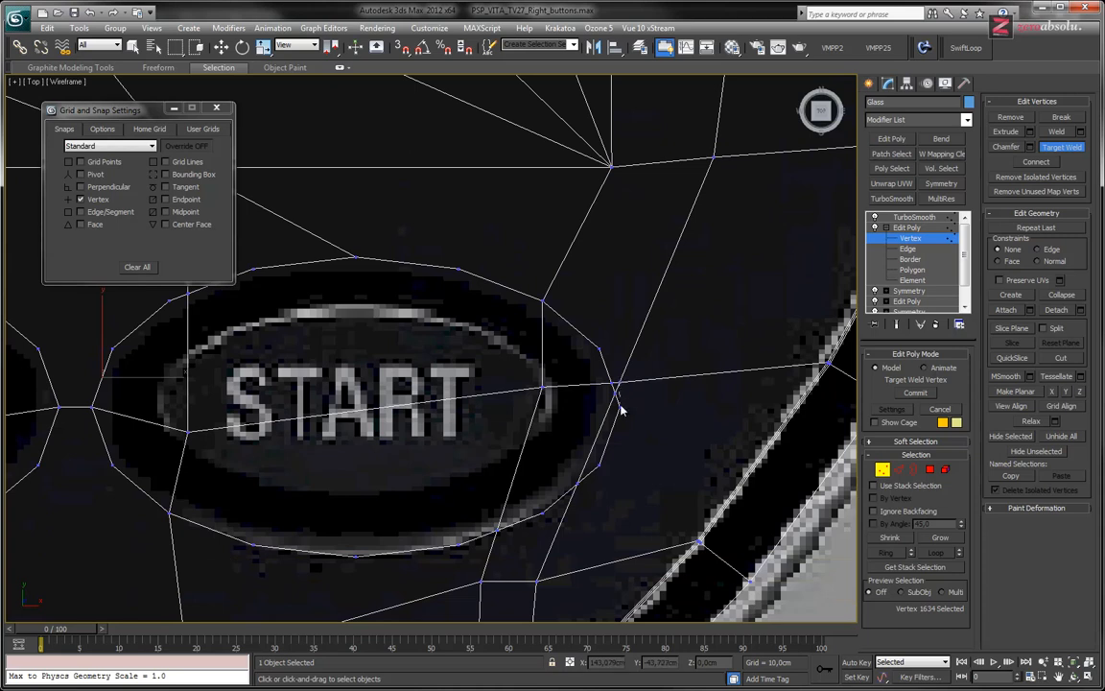
Target weld the cluster of stray crossing vertices at the START outline's right end to its rightmost ellipse corner
scroll(614, 385, "up", 6)
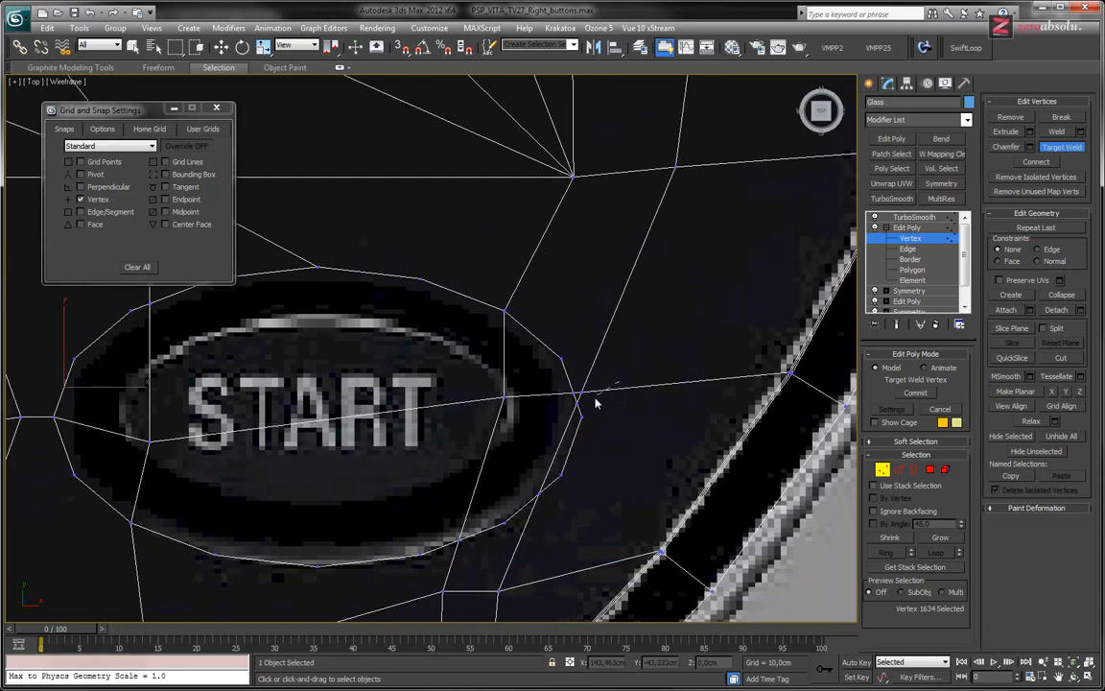
key("ctrl+z")
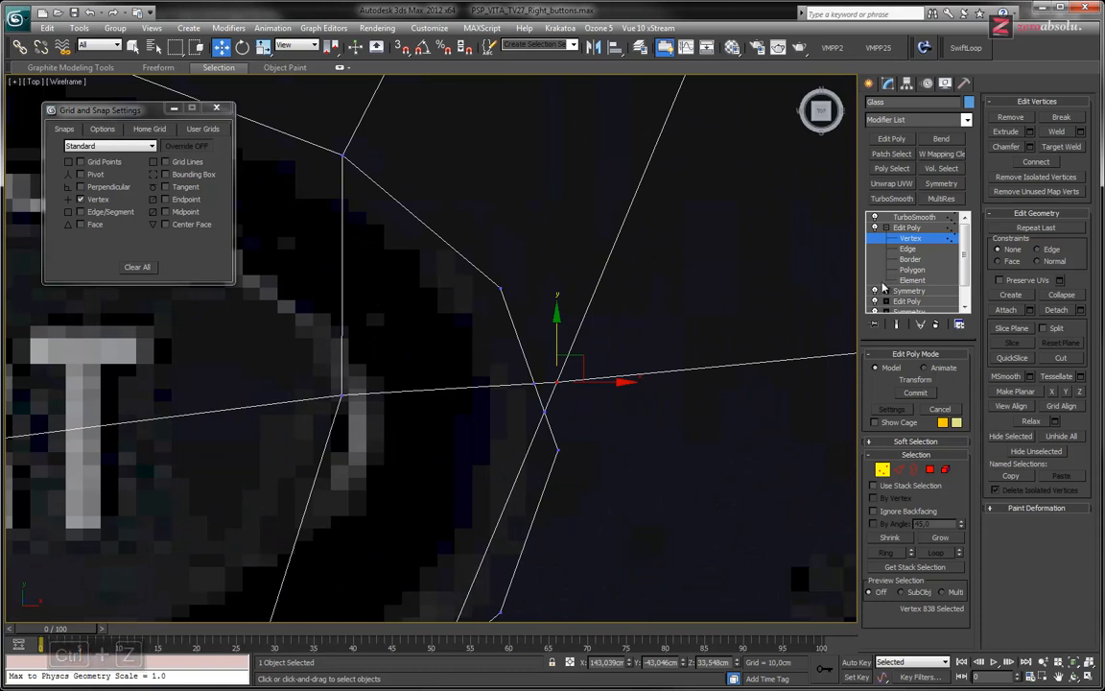
key("ctrl+alt+w")
left_click(555, 382)
left_click(544, 411)
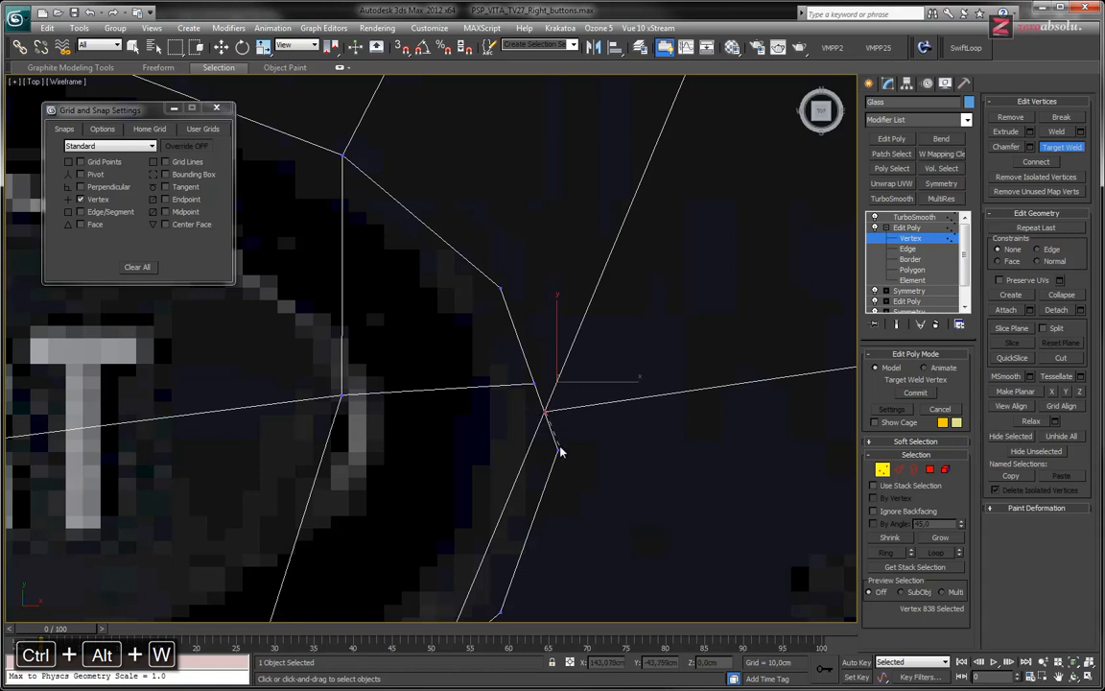
left_click(557, 448)
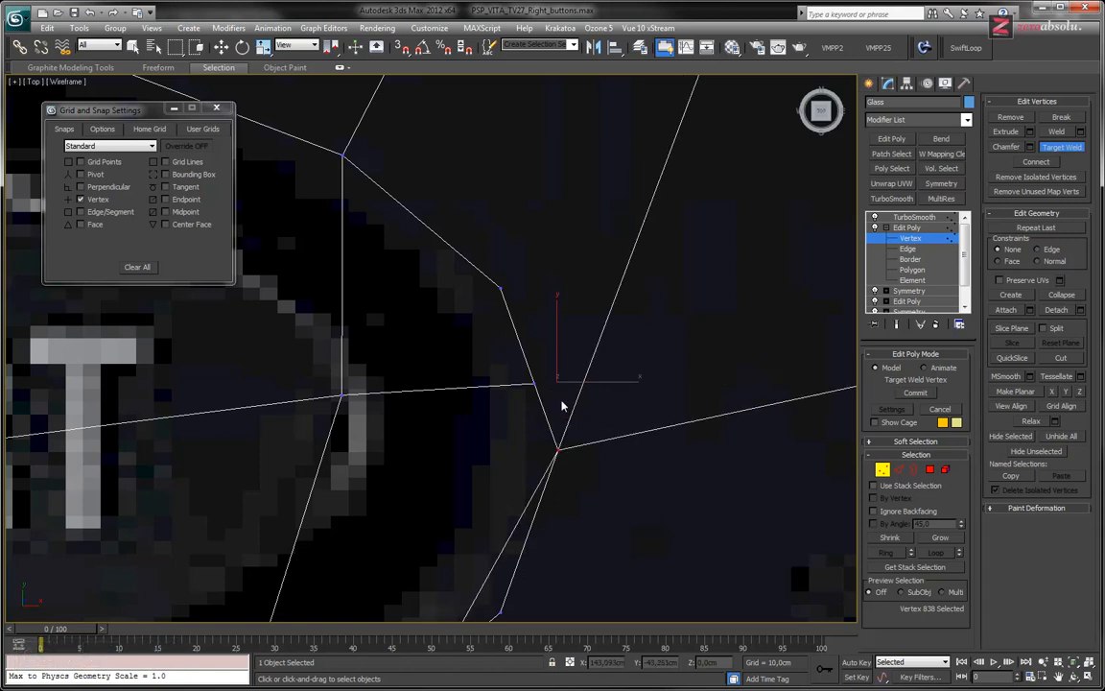
left_click(535, 384)
left_click(557, 448)
Target weld the two stray crossing vertices on the START outline's lower-right side to their adjacent ellipse corners
middle_click_drag(492, 321, 552, 245)
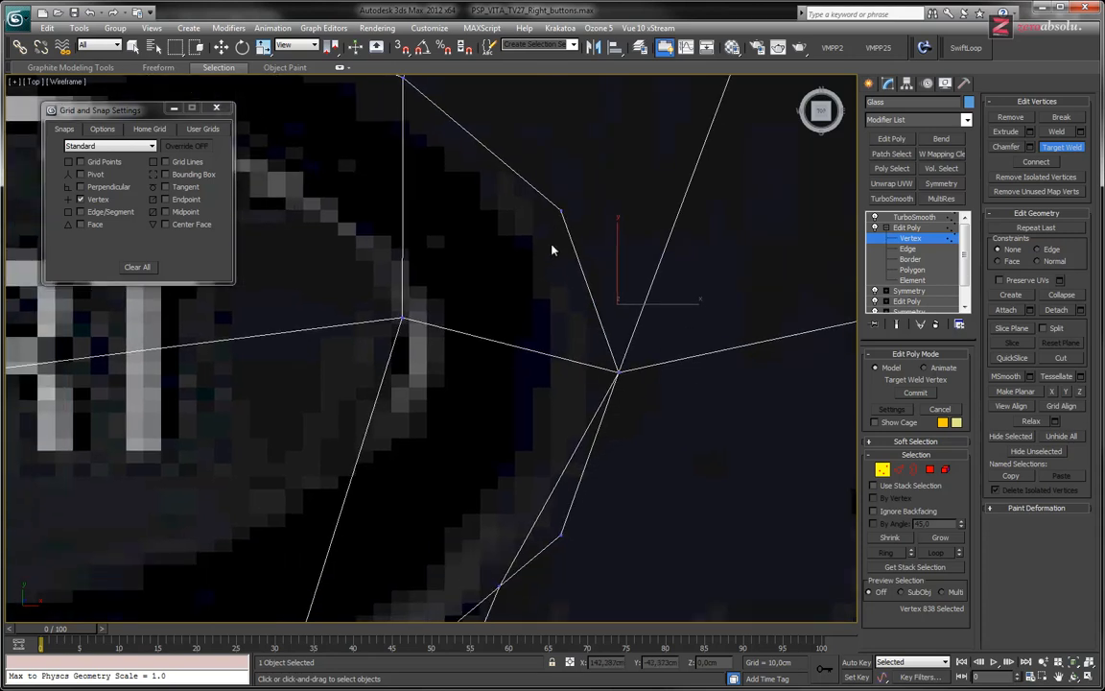
scroll(551, 244, "down", 3)
middle_click_drag(550, 316, 495, 276)
scroll(496, 347, "down", 3)
mouse_move(496, 347)
middle_mouse_down()
mouse_move(499, 398)
mouse_move(491, 341)
middle_mouse_up()
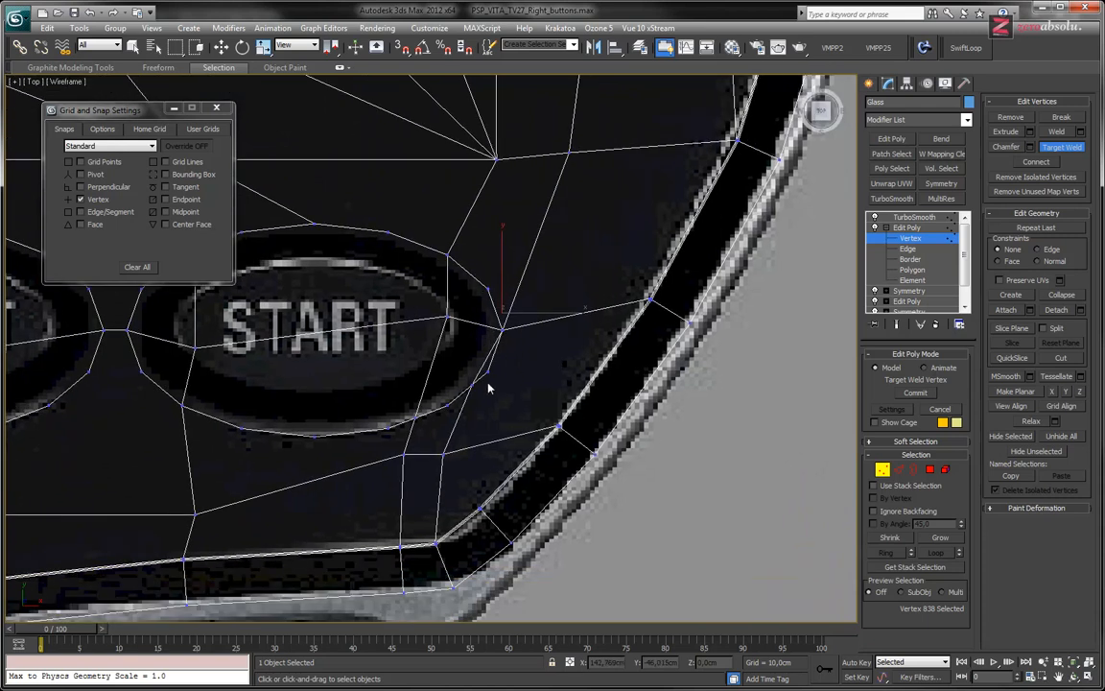
scroll(488, 387, "up", 3)
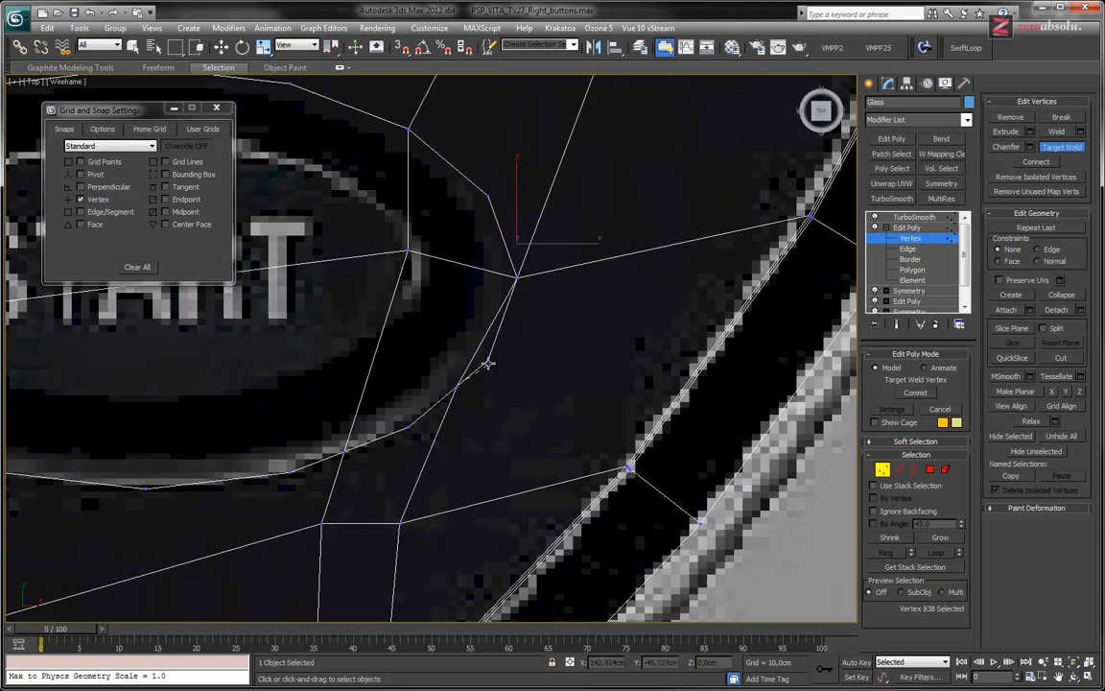
scroll(510, 420, "down", 2)
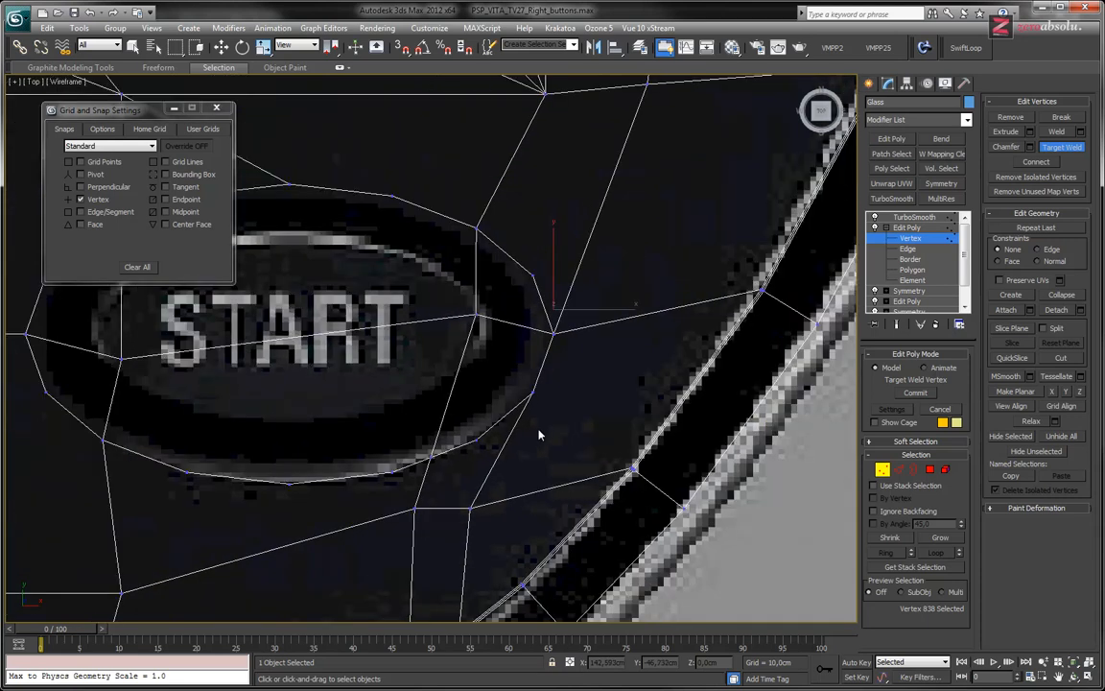
scroll(510, 443, "up", 6)
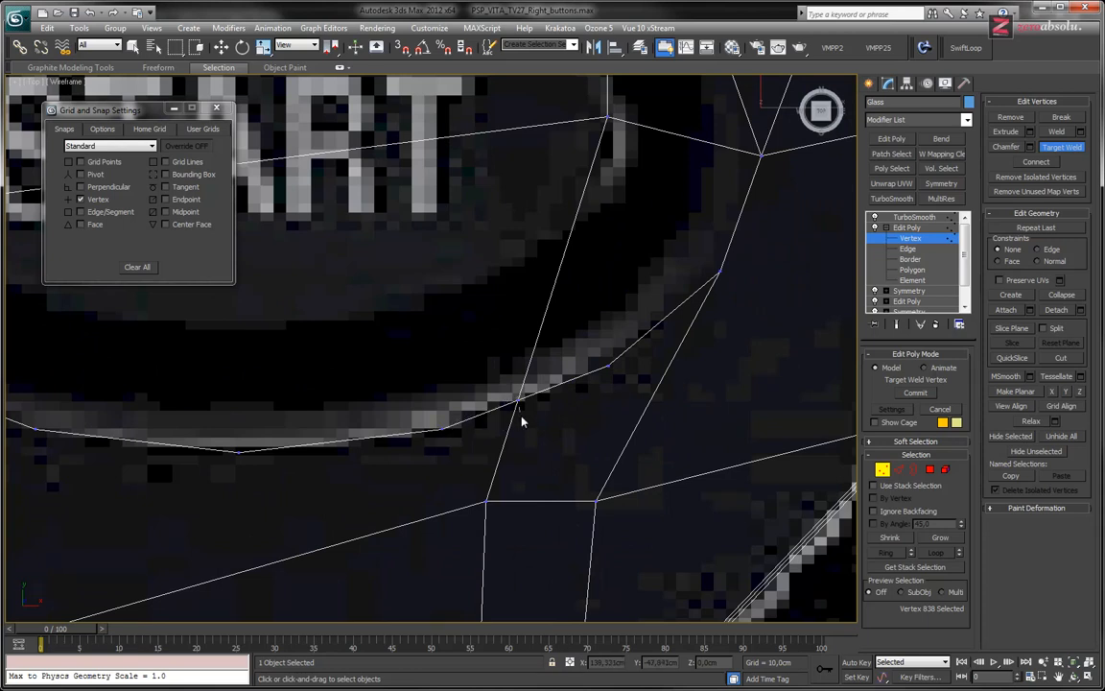
scroll(579, 355, "down", 4)
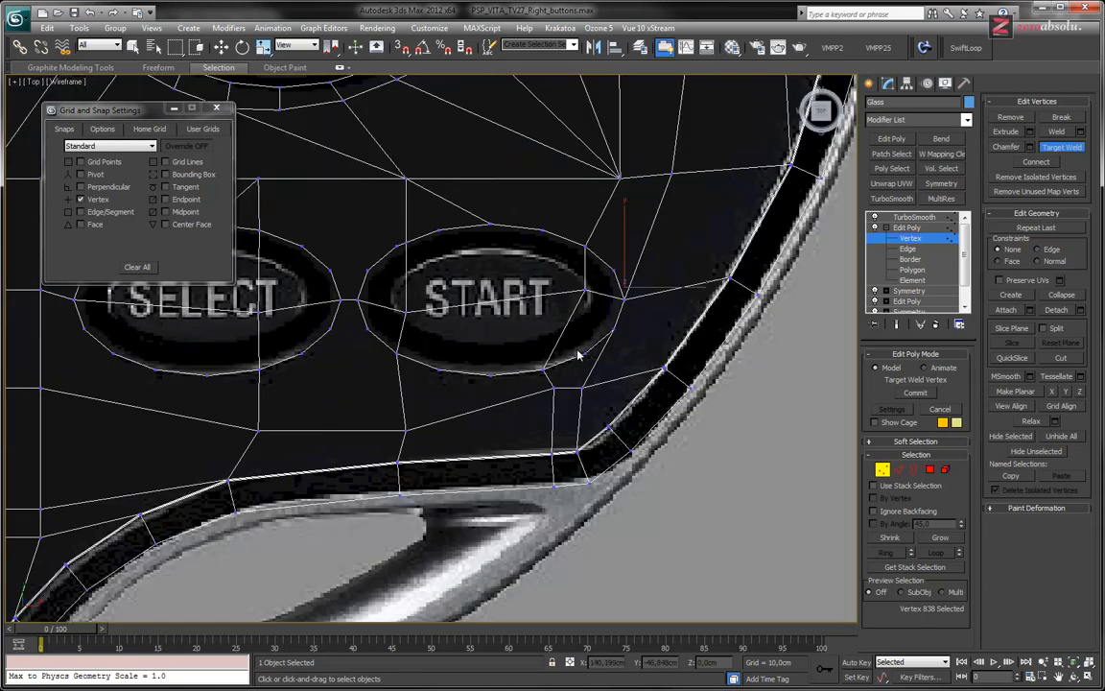
In edge mode, remove the two diagonal edges above SELECT and START from the selection, keeping only the button outlines selected
middle_click_drag(578, 354, 552, 347)
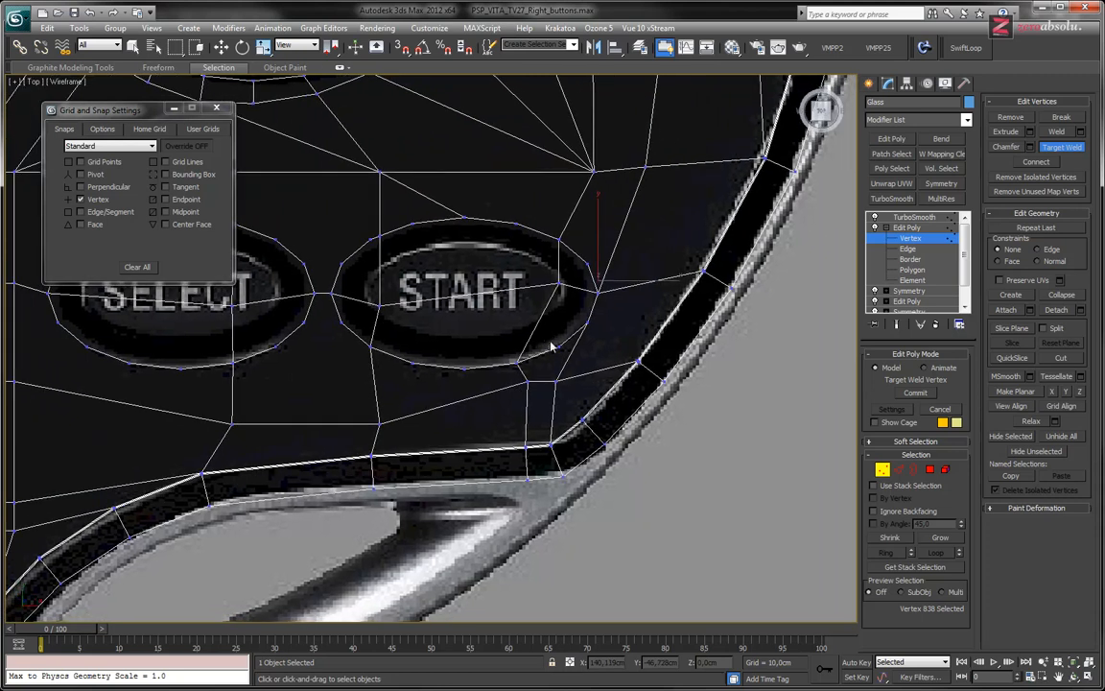
middle_click_drag(499, 362, 575, 404)
scroll(576, 393, "up", 5)
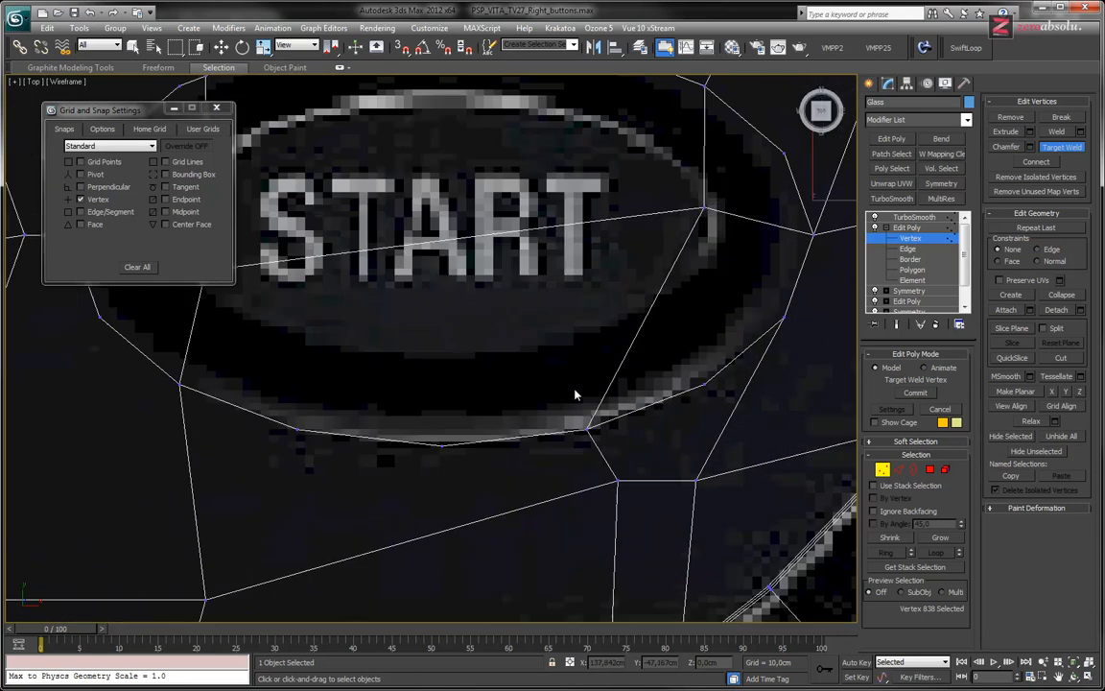
scroll(576, 393, "down", 5)
middle_click_drag(516, 386, 535, 406)
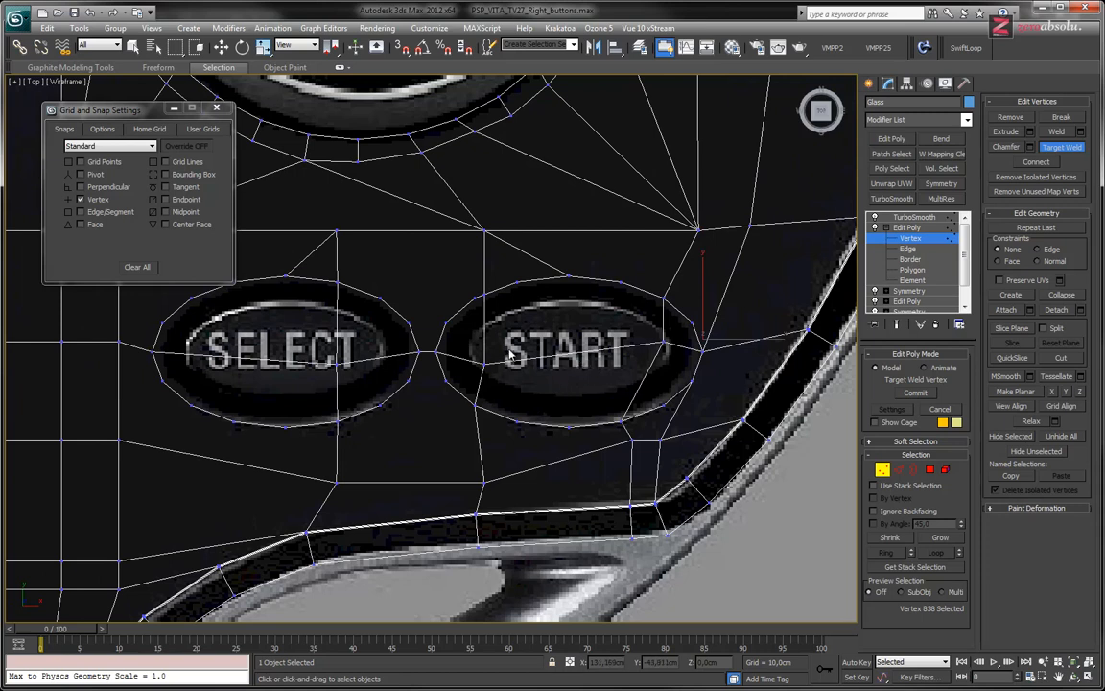
middle_click_drag(458, 321, 464, 347)
key("w")
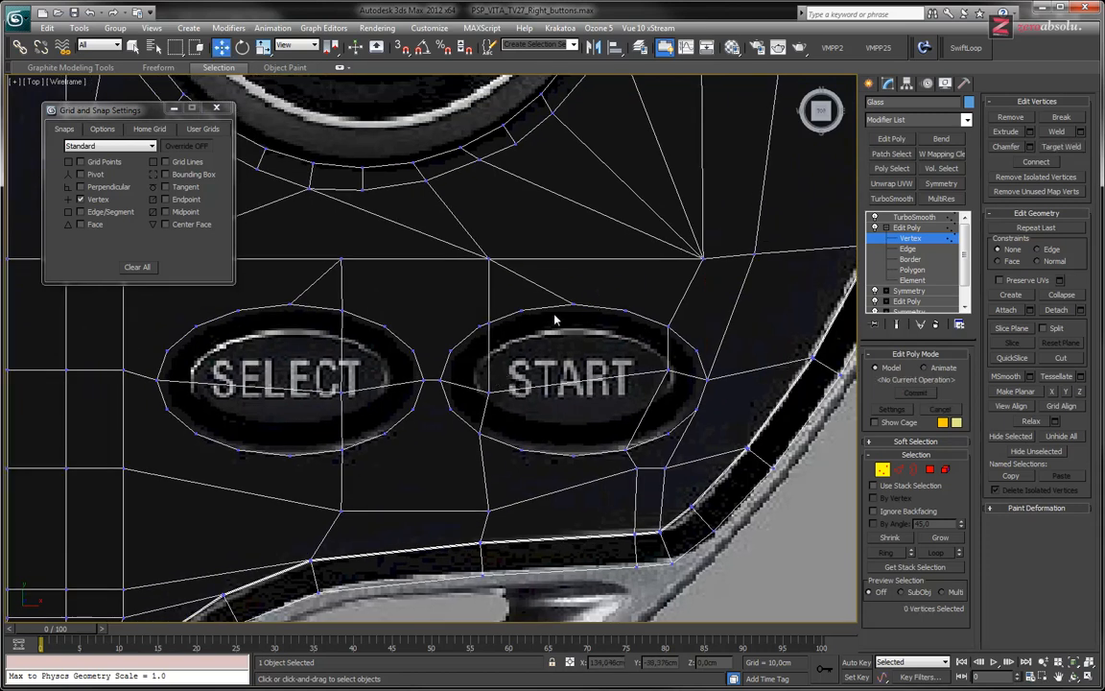
left_click(907, 248)
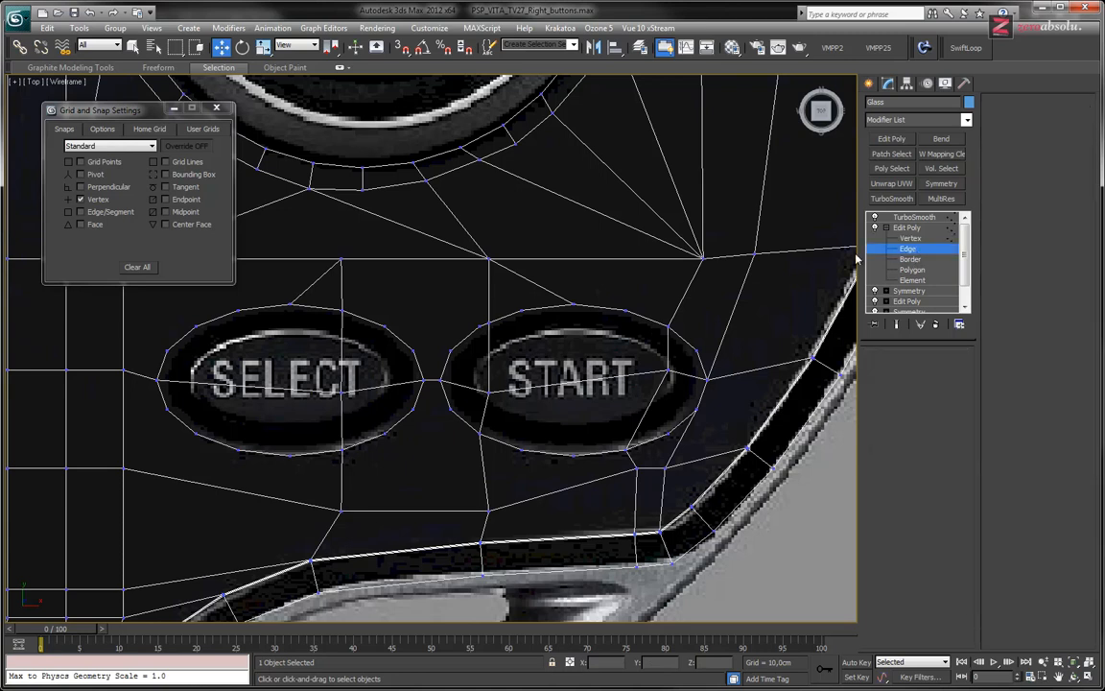
left_click(384, 294)
key("ctrl+z")
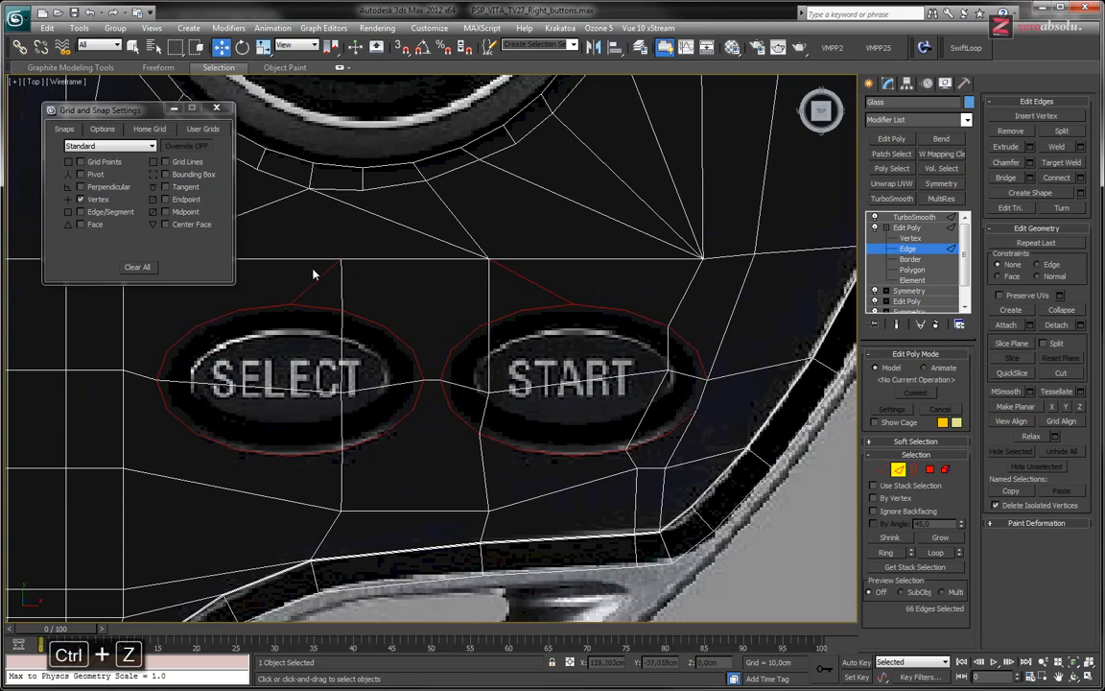
left_click_drag(608, 279, 617, 285, "alt")
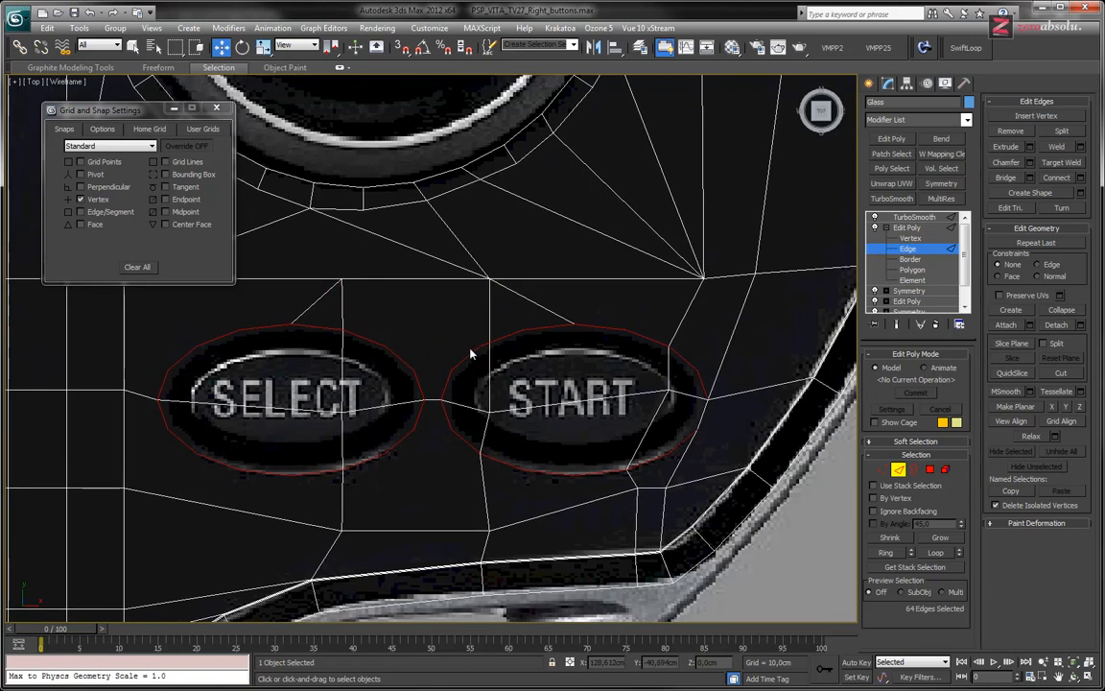
Target weld the vertex where the vertical edge crosses the START outline's upper-left side to the adjacent ellipse corner
scroll(469, 353, "up", 5)
left_click(911, 238)
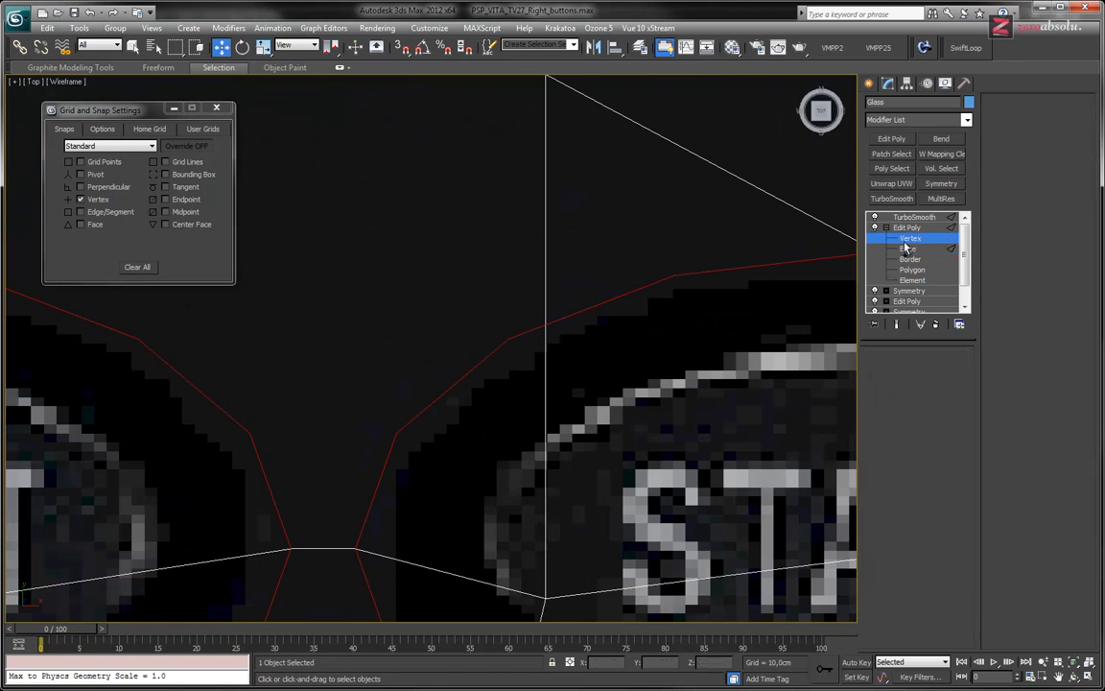
key("ctrl+alt+w")
left_click(546, 324)
left_click(508, 336)
scroll(633, 374, "down", 4)
scroll(633, 372, "up", 5)
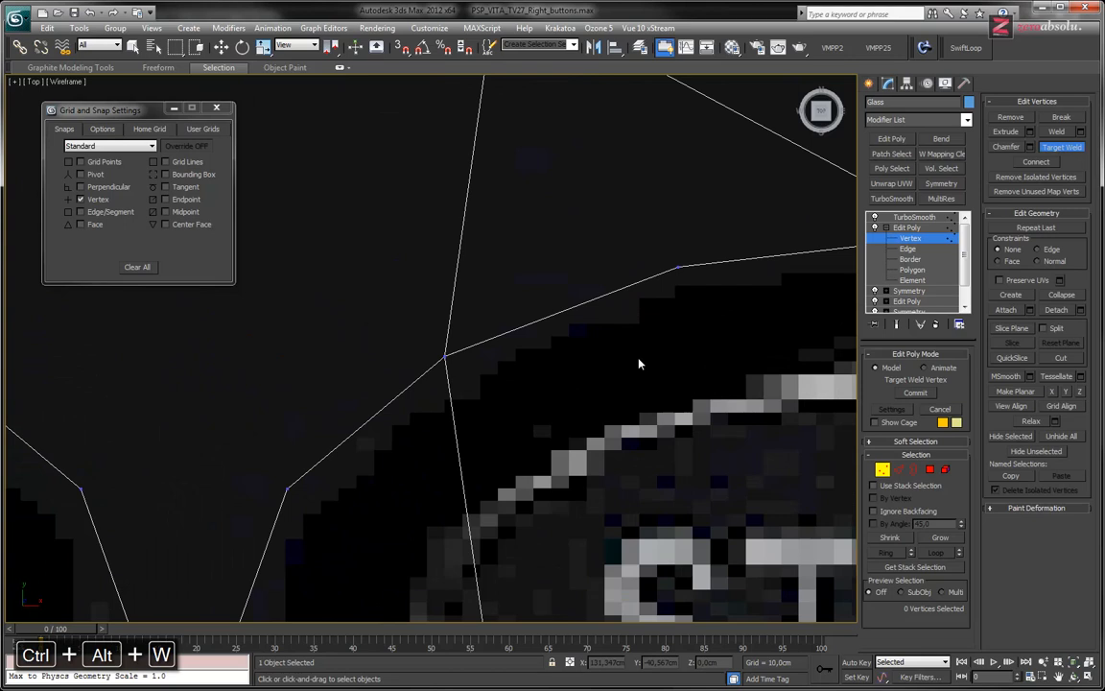
scroll(640, 315, "down", 5)
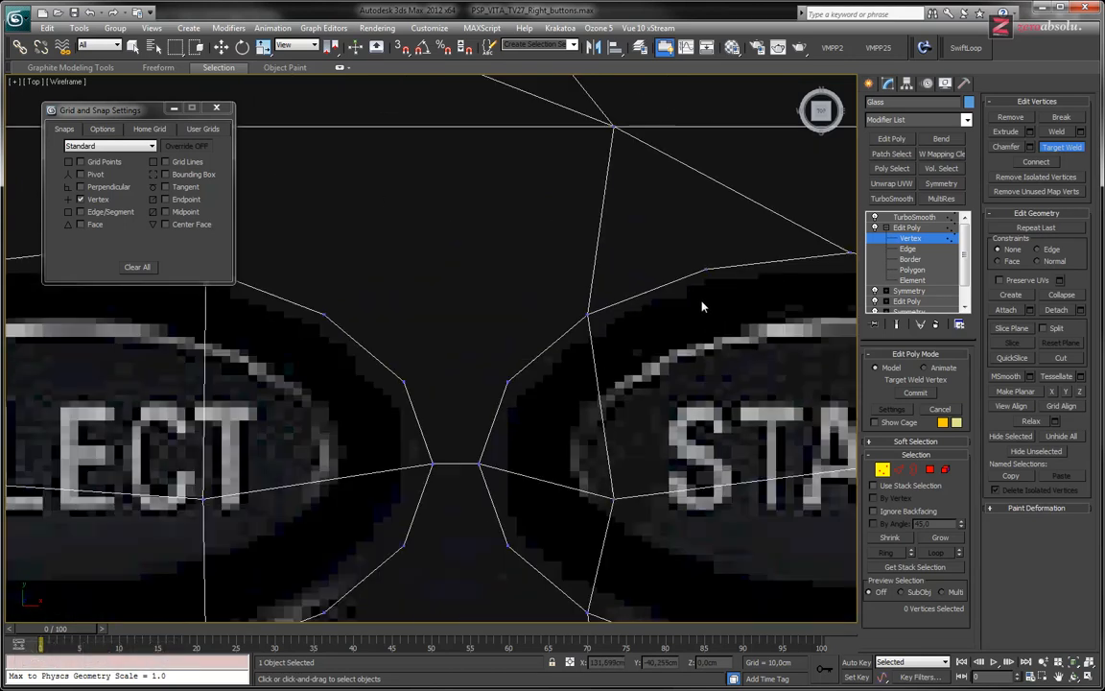
middle_click_drag(769, 345, 487, 314)
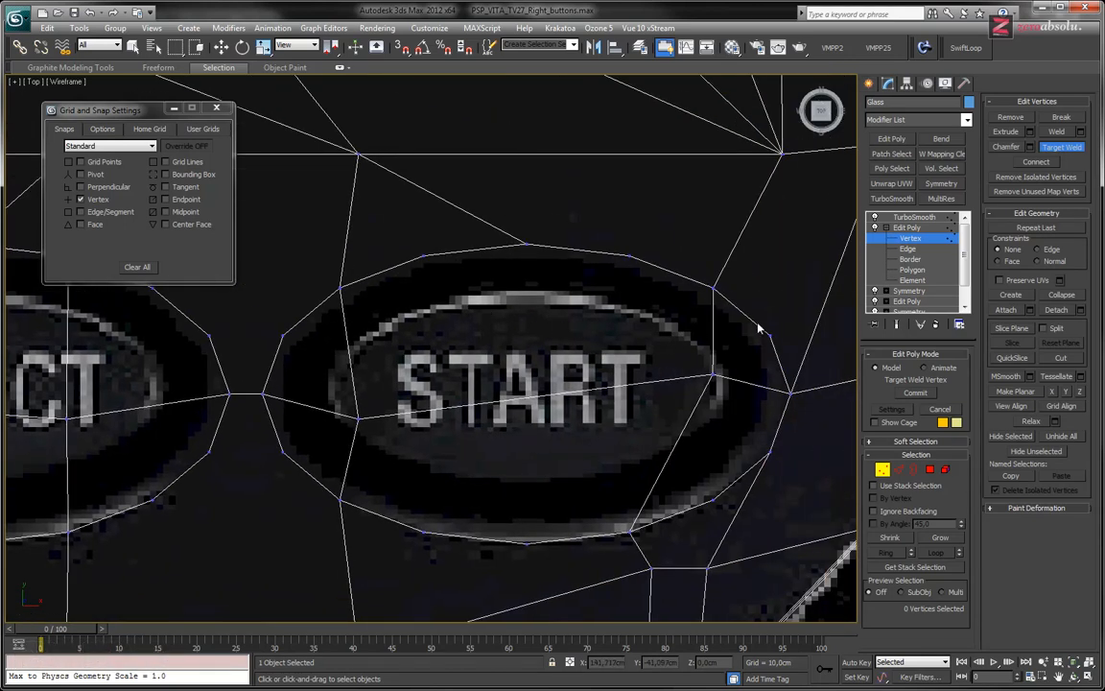
middle_click_drag(415, 369, 477, 393)
scroll(600, 374, "down", 4)
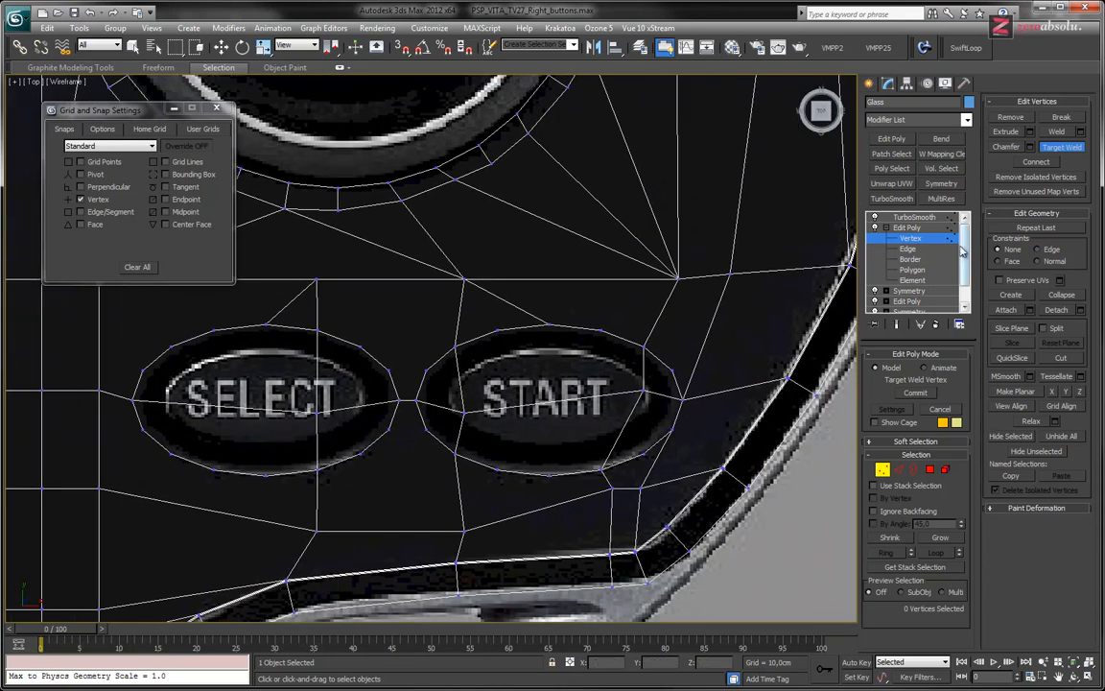
key("2")
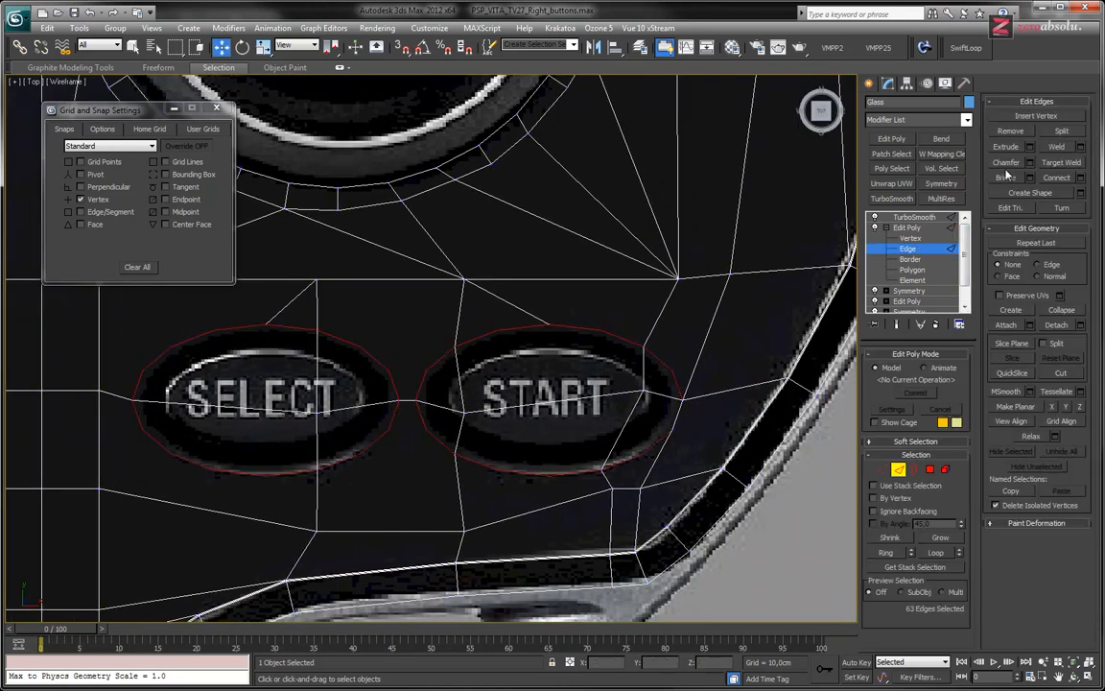
left_click(1031, 164)
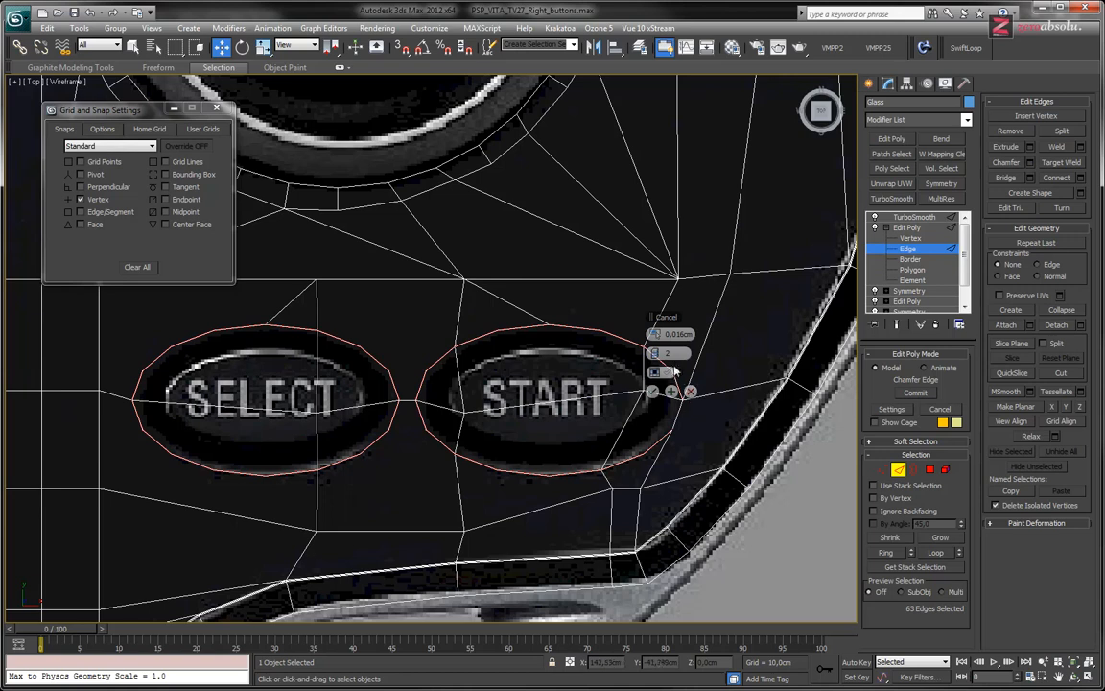
left_click_drag(655, 334, 657, 334)
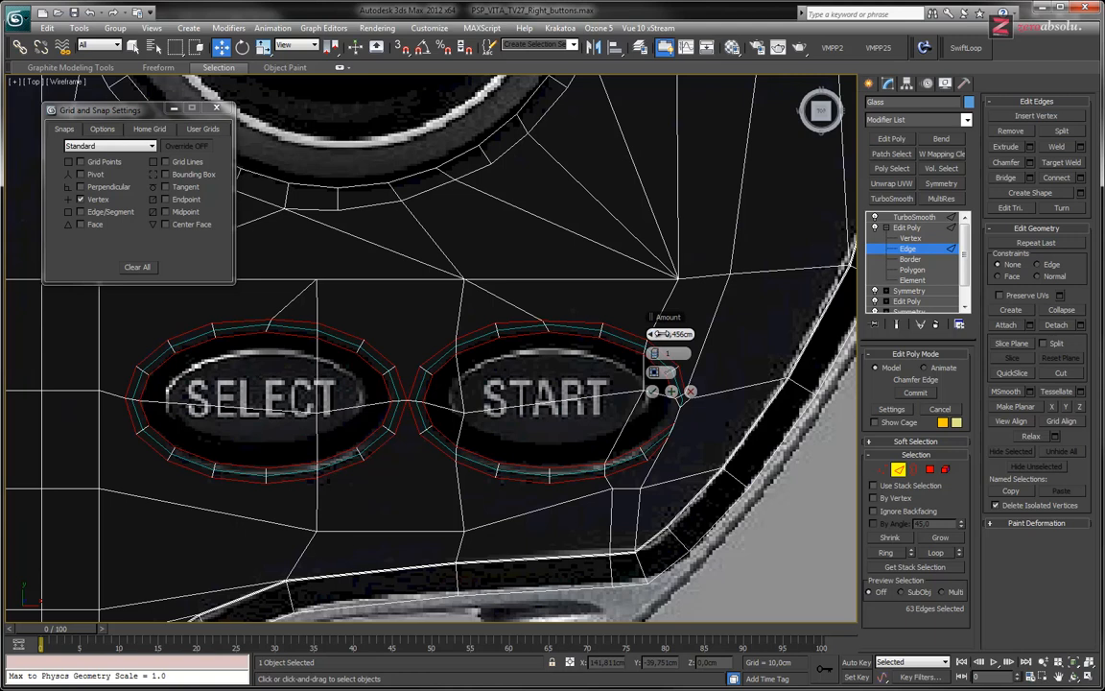
left_click_drag(658, 333, 656, 331)
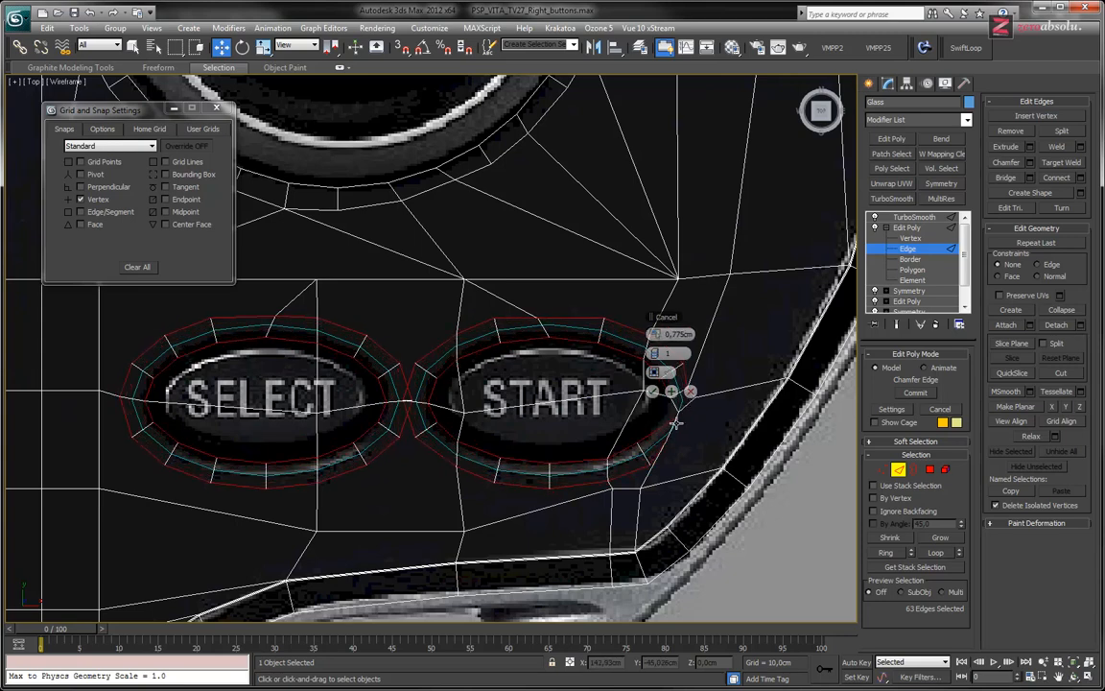
scroll(676, 422, "up", 8)
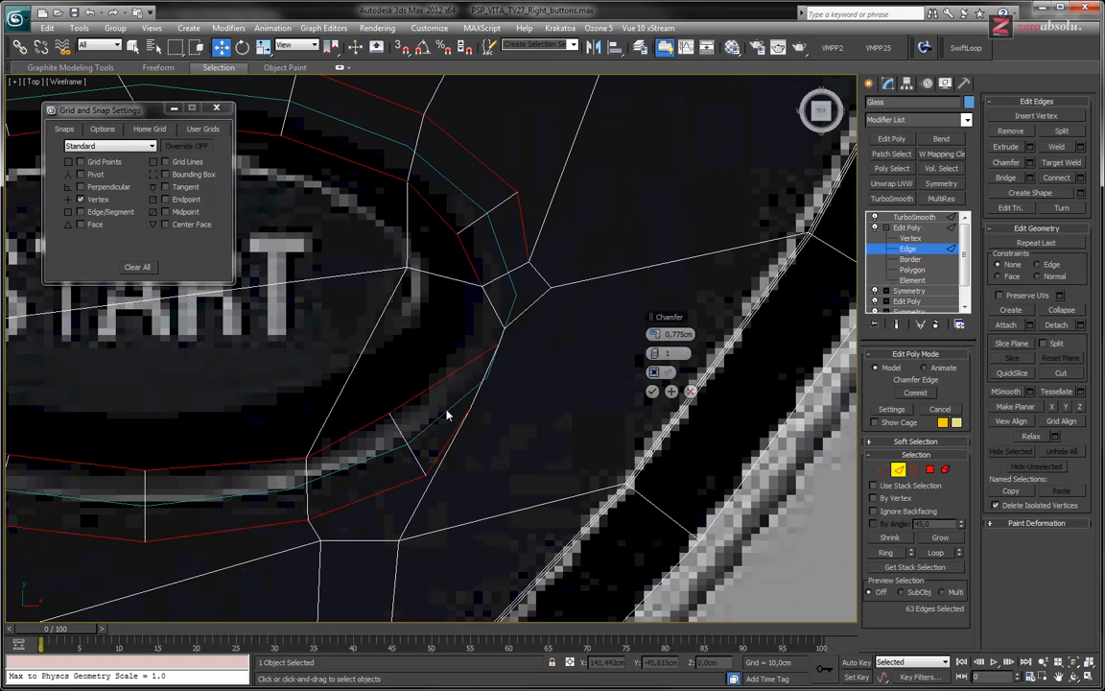
left_click_drag(654, 334, 633, 335)
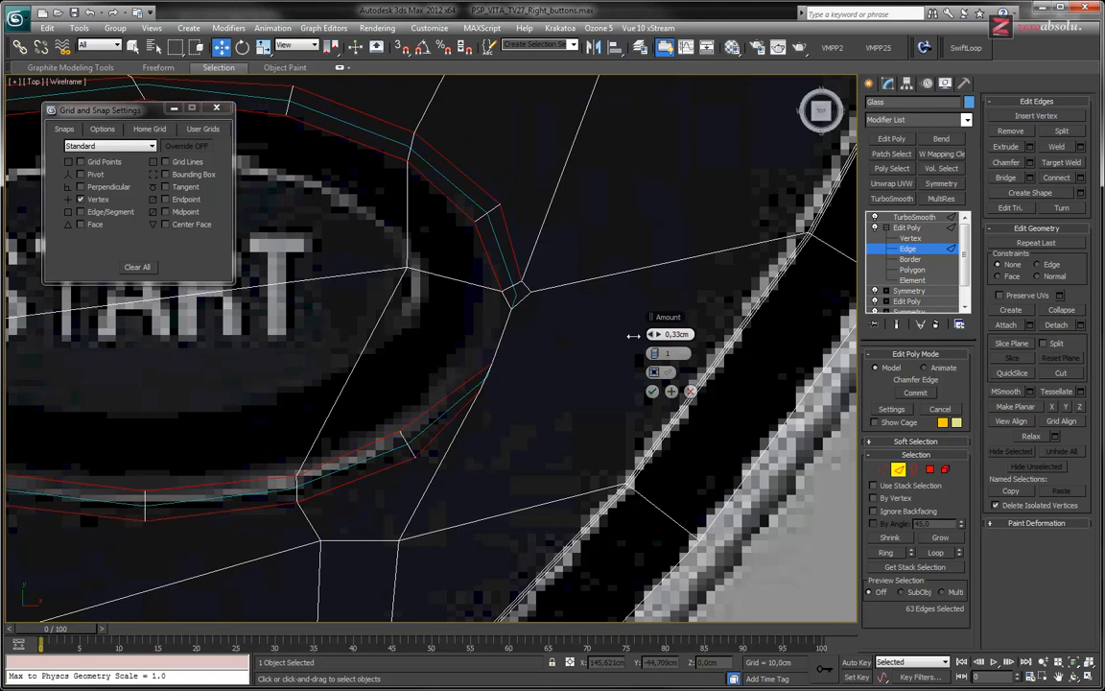
left_click(500, 336, "ctrl")
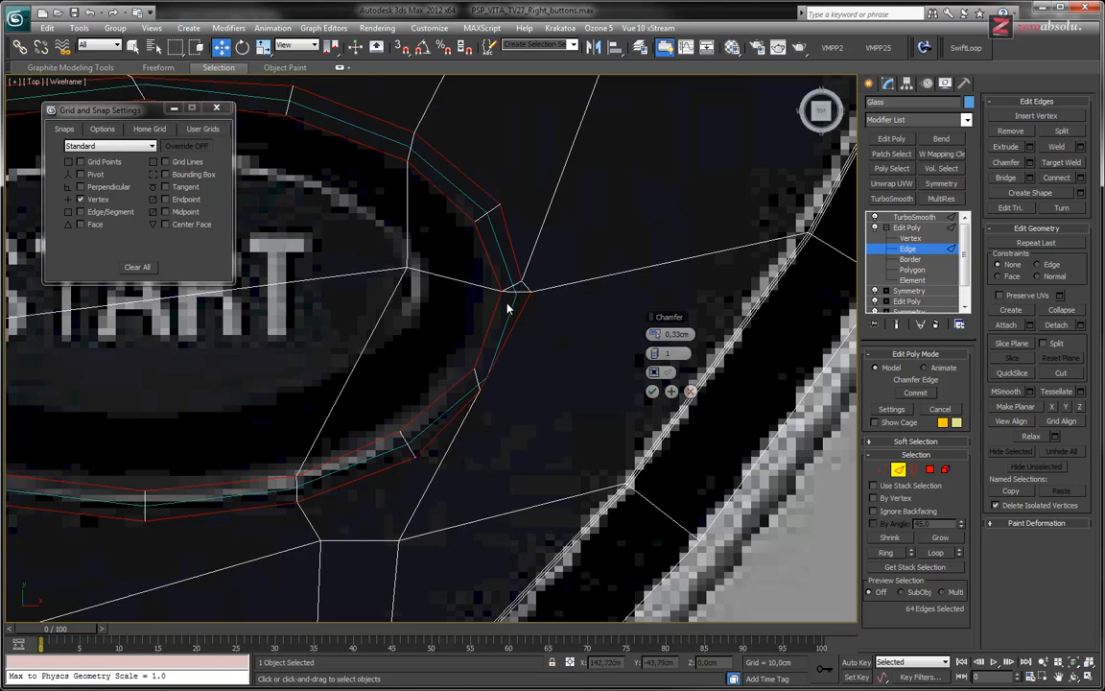
key("ctrl+z")
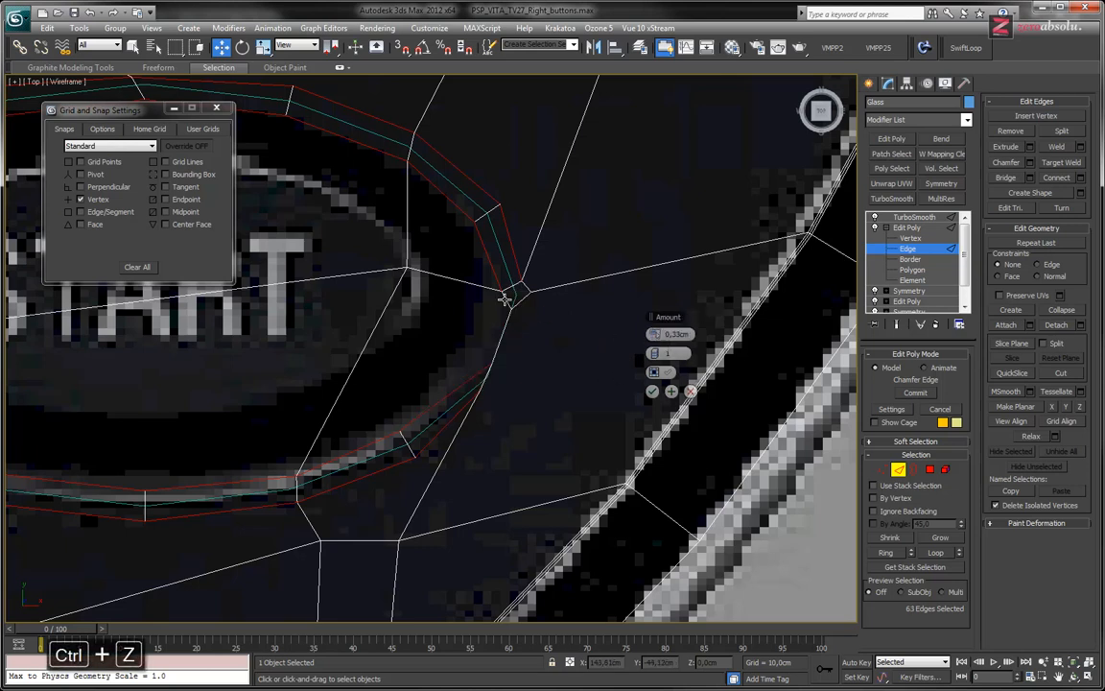
scroll(411, 265, "down", 5)
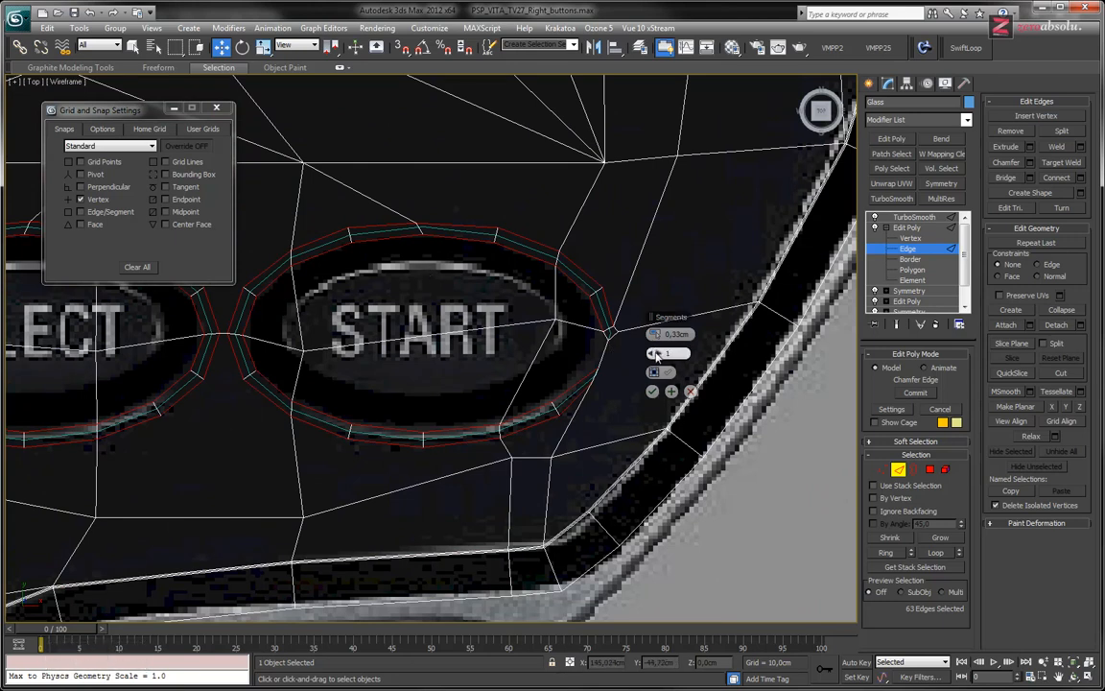
left_click_drag(654, 333, 654, 349)
left_click(652, 391)
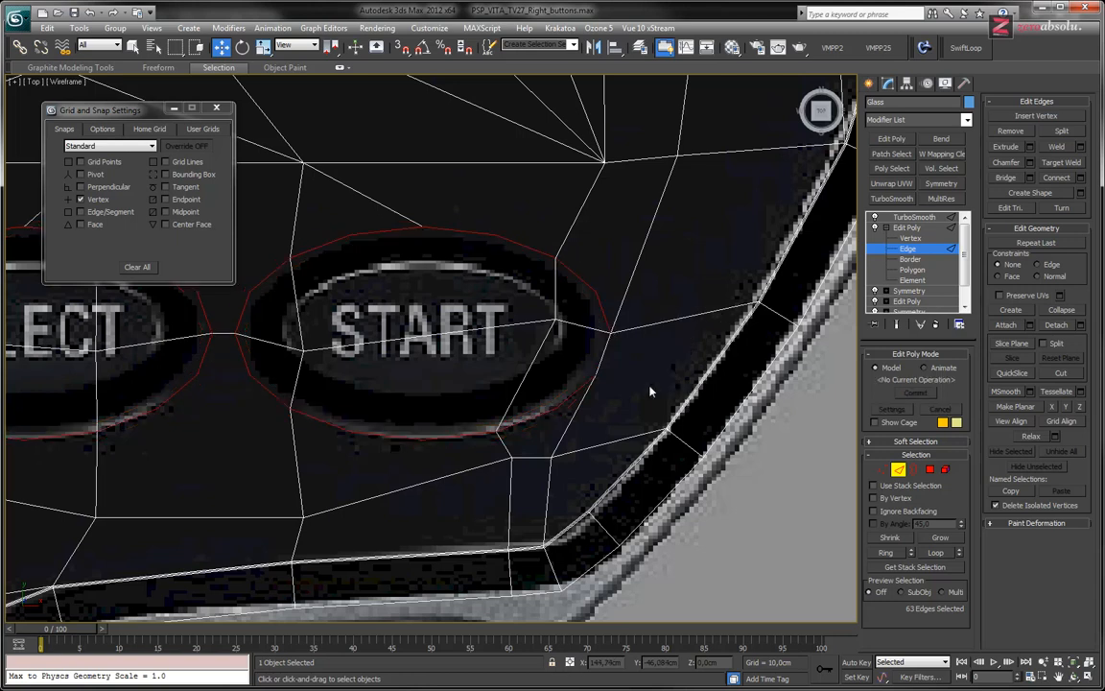
Try to shift the edge just below the START outline's right end outward along X
scroll(575, 350, "up", 5)
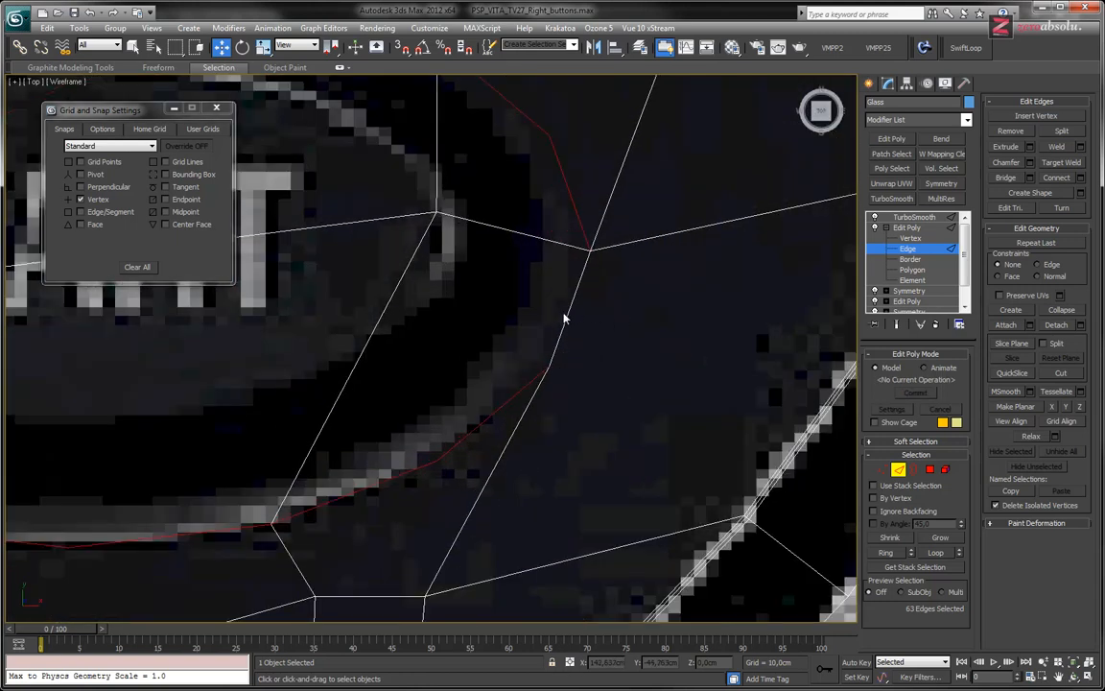
left_click(571, 306)
left_click_drag(604, 308, 673, 308)
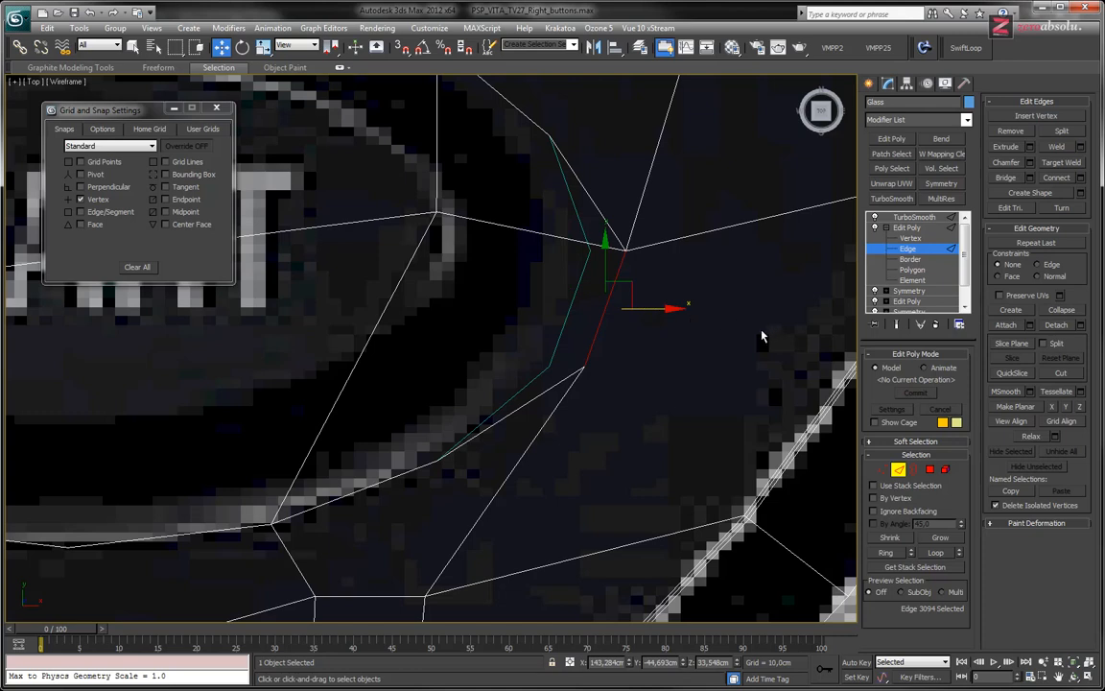
key("ctrl+z")
key("ctrl+z")
Add the missing edge just below the START outline's right end to the selected SELECT and START outlines
left_click(565, 328, "ctrl")
scroll(591, 342, "up", 3)
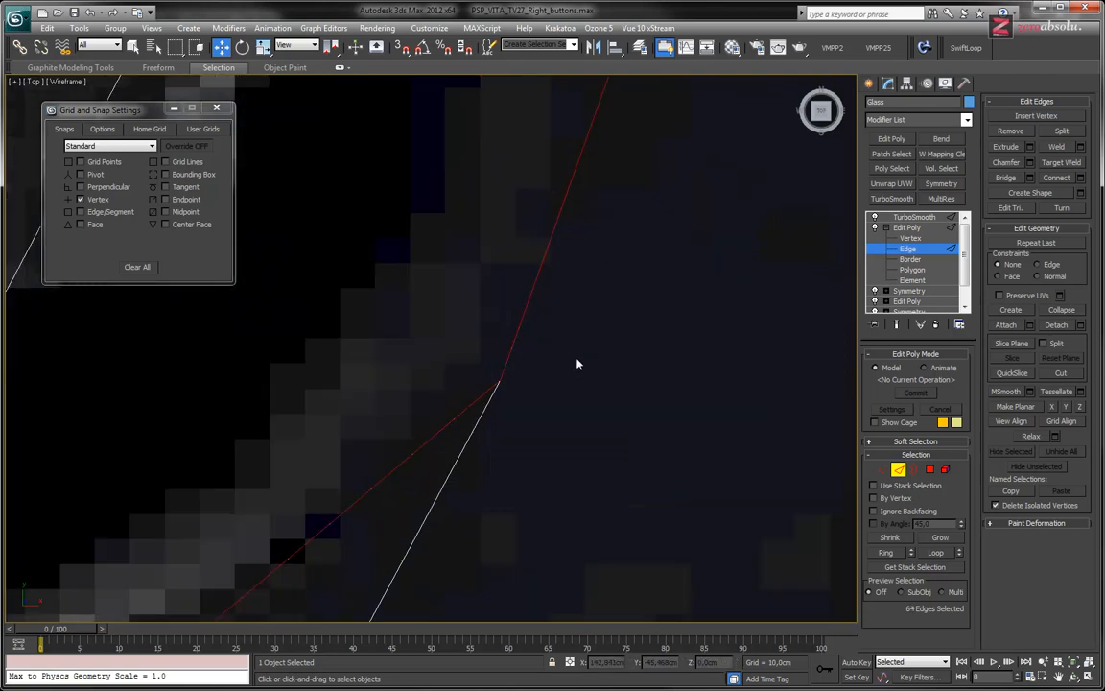
scroll(577, 363, "down", 4)
middle_click_drag(582, 355, 708, 368)
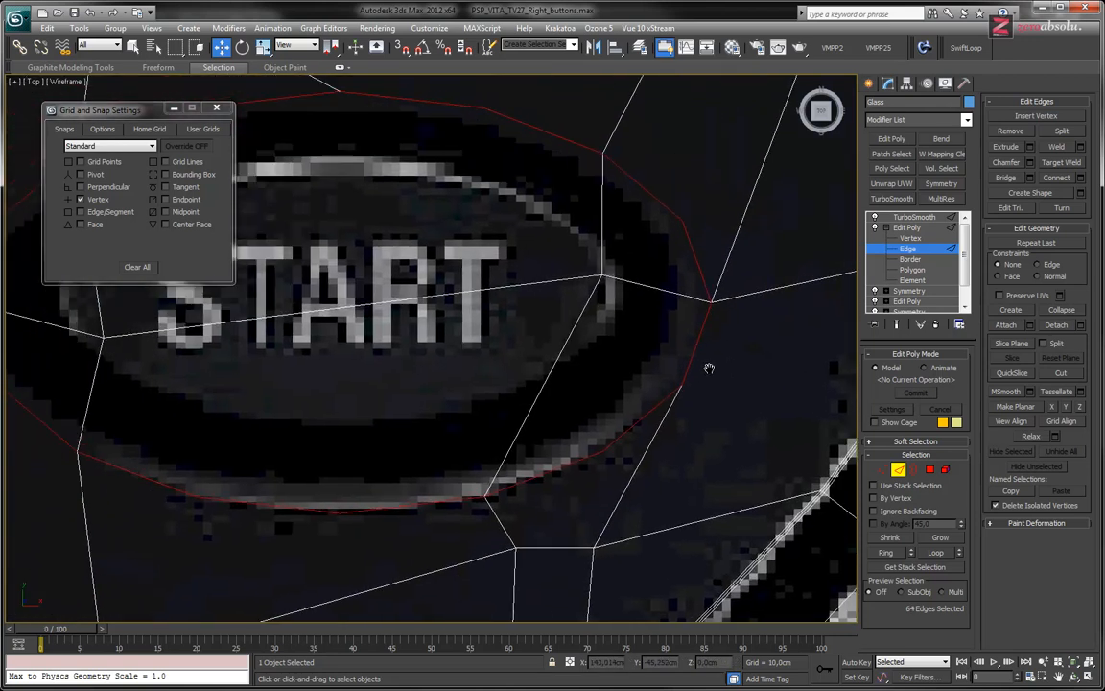
scroll(706, 324, "down", 5)
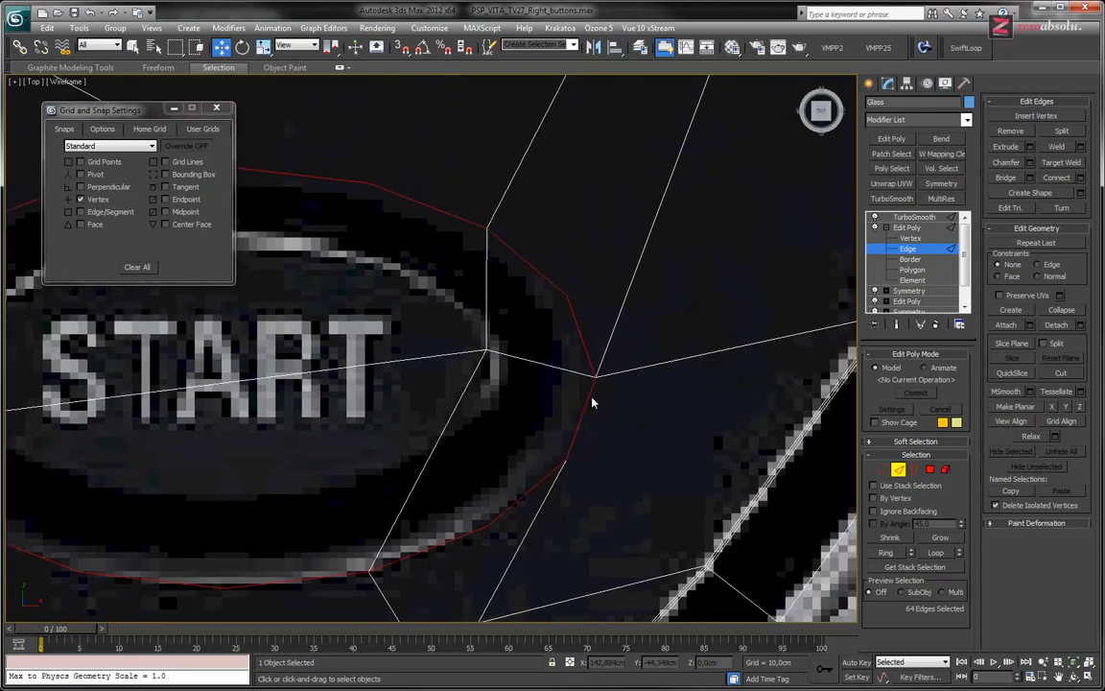
Remove the slanted edge rising from the START outline's right end and the diagonal edge above START
left_click(668, 342)
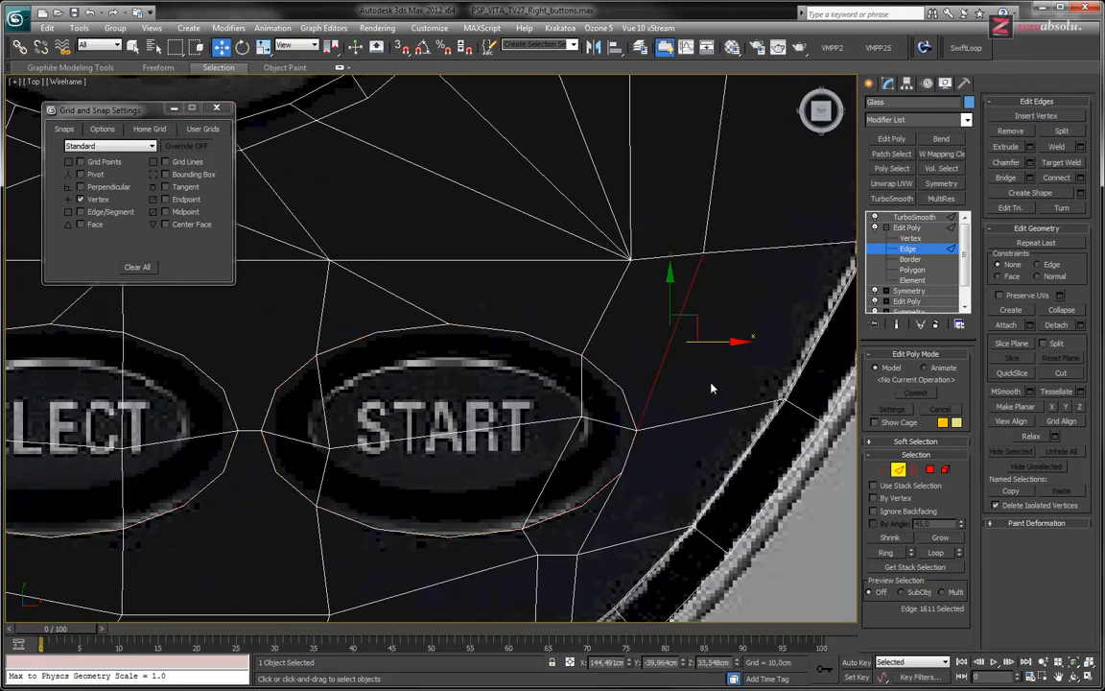
key("BackSpace")
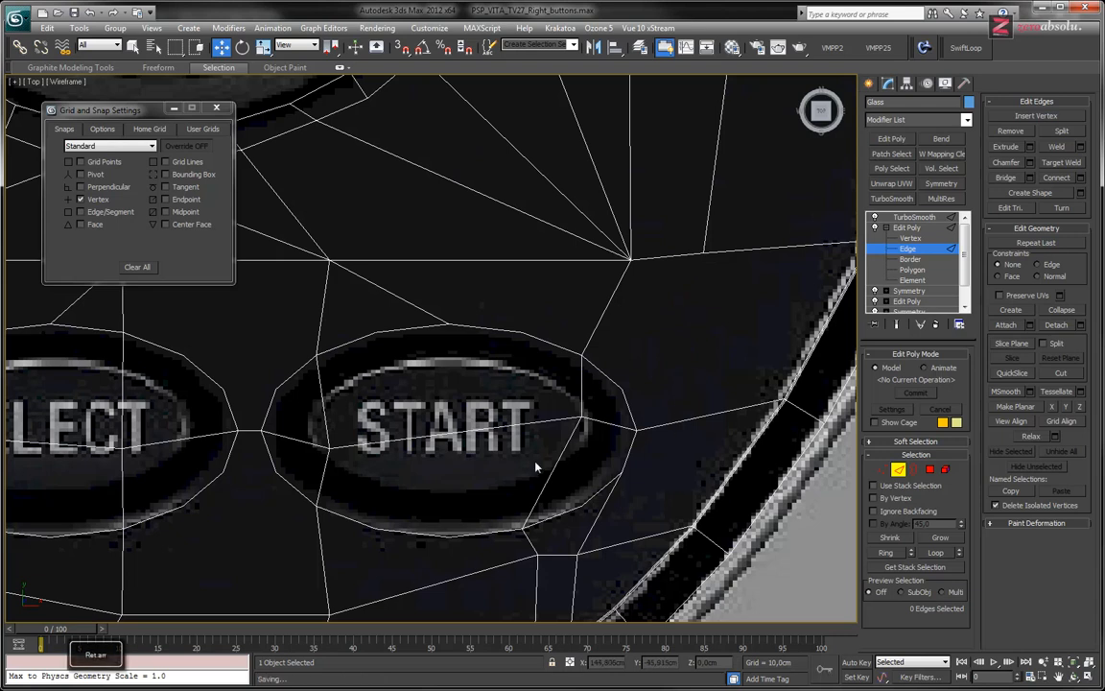
middle_click_drag(432, 429, 632, 469)
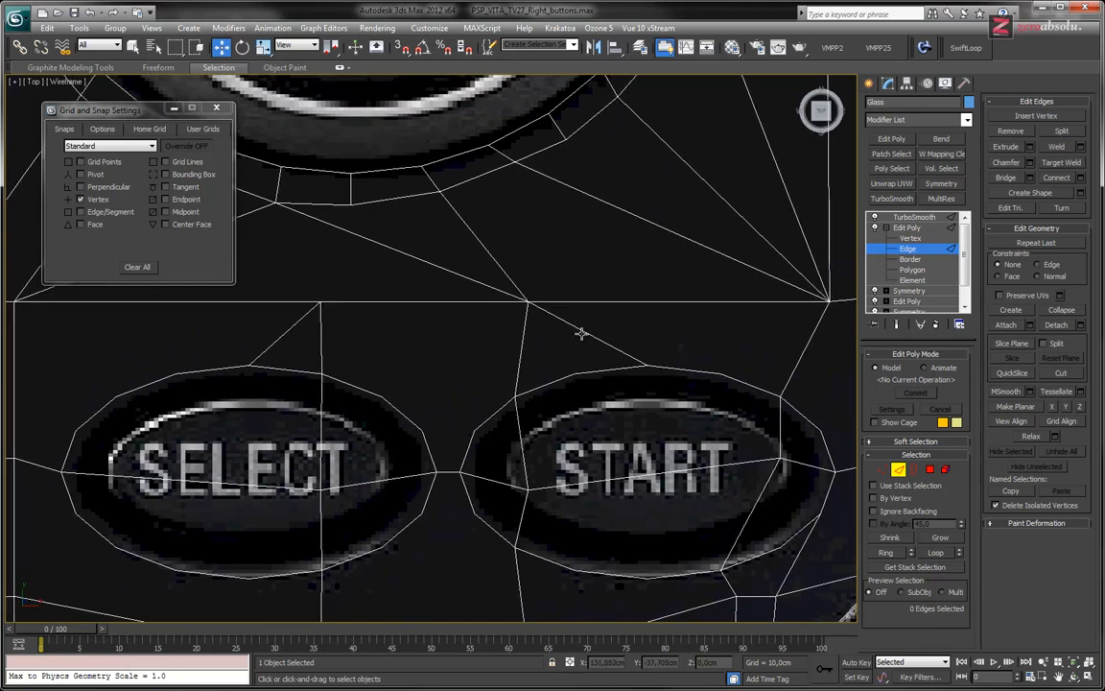
left_click(623, 351)
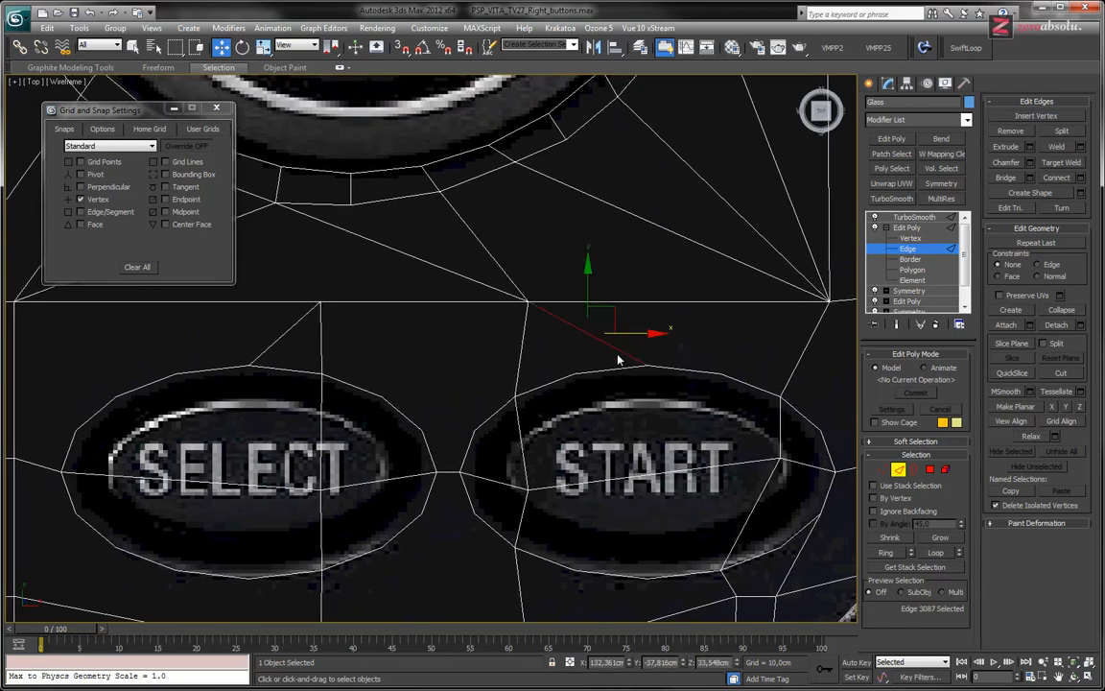
key("BackSpace")
Remove the diagonal edge above SELECT and the edge running down from the START outline's lower-right side
middle_click_drag(370, 389, 473, 387)
left_click_drag(363, 331, 399, 350)
key("BackSpace")
middle_click_drag(477, 442, 283, 341)
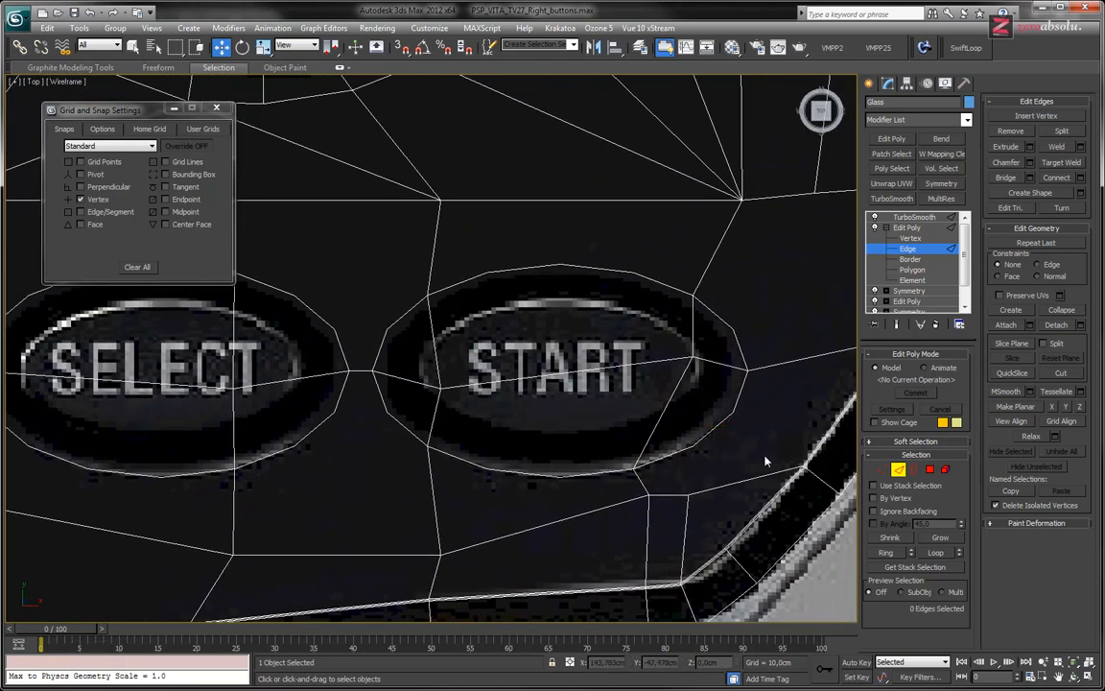
middle_click_drag(649, 431, 682, 409)
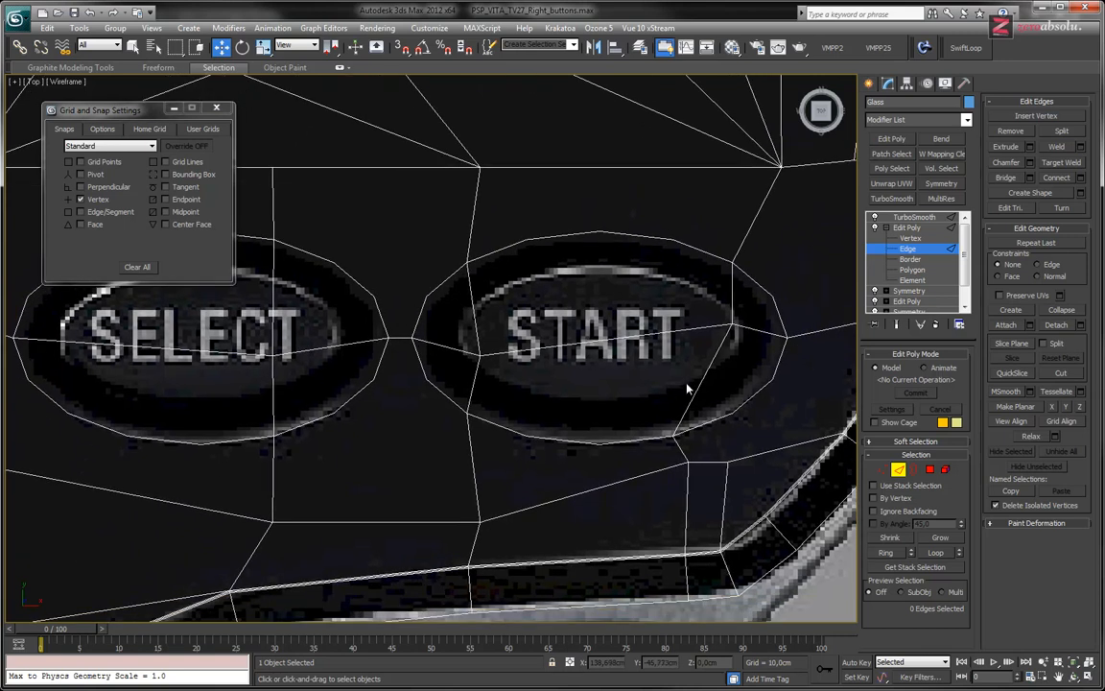
Select all edges forming the elliptical outline around the SELECT button
scroll(686, 387, "down", 4)
scroll(687, 388, "up", 2)
middle_click_drag(670, 387, 680, 416)
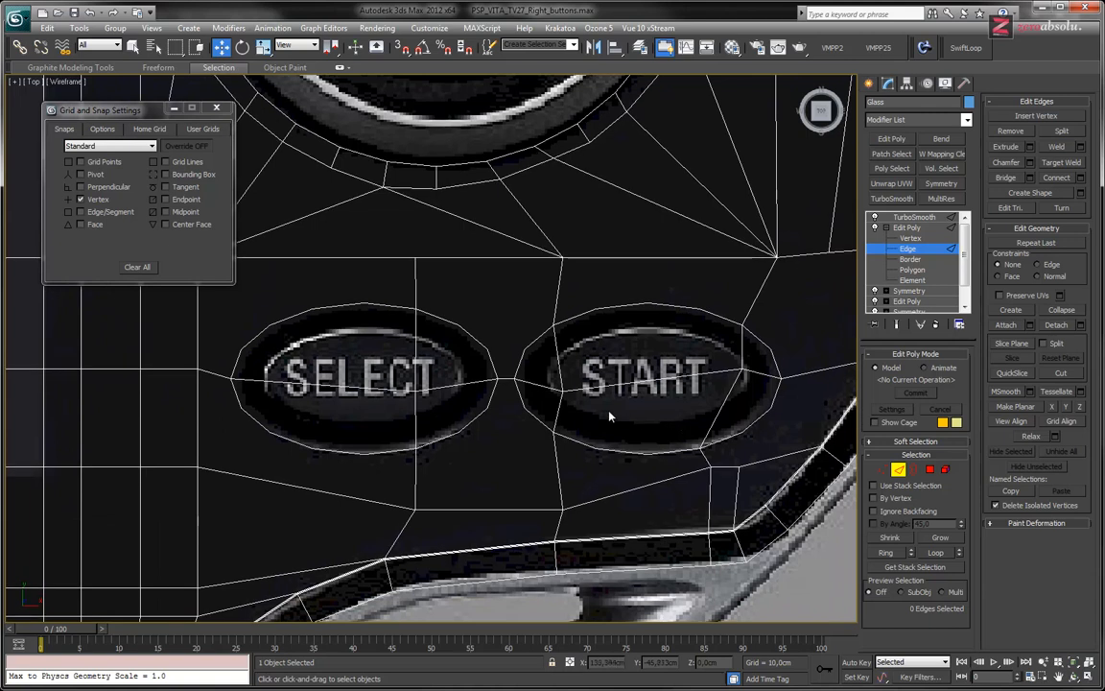
middle_click_drag(607, 406, 576, 367)
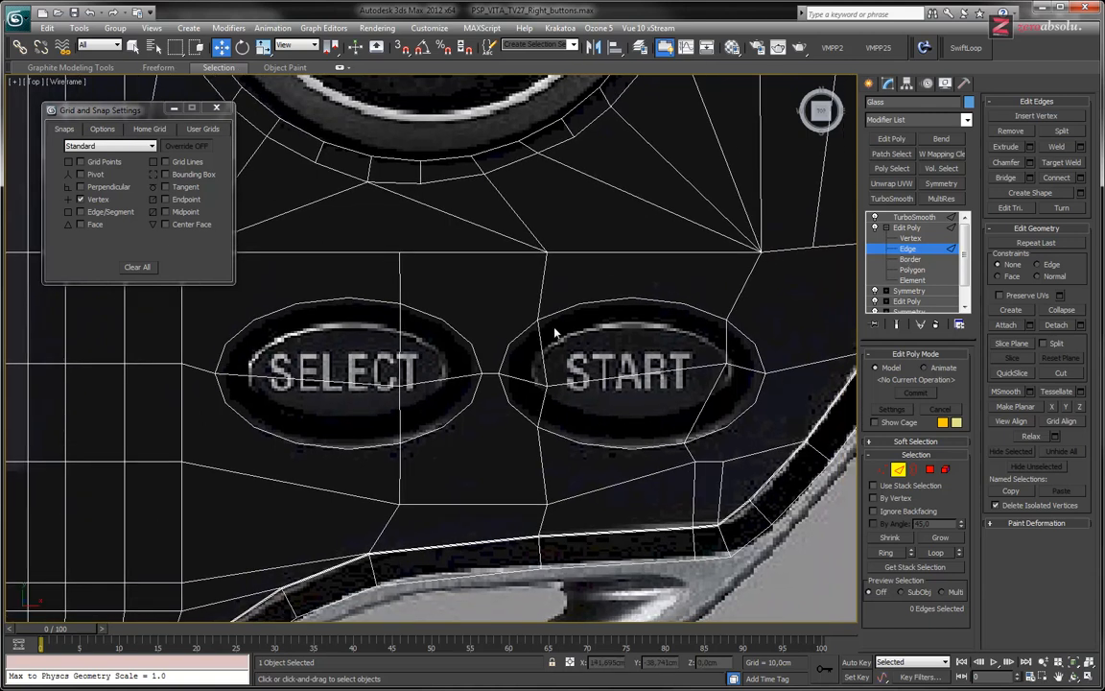
left_click_drag(352, 339, 353, 335)
left_click(384, 300, "ctrl")
left_click_drag(424, 295, 475, 352, "ctrl")
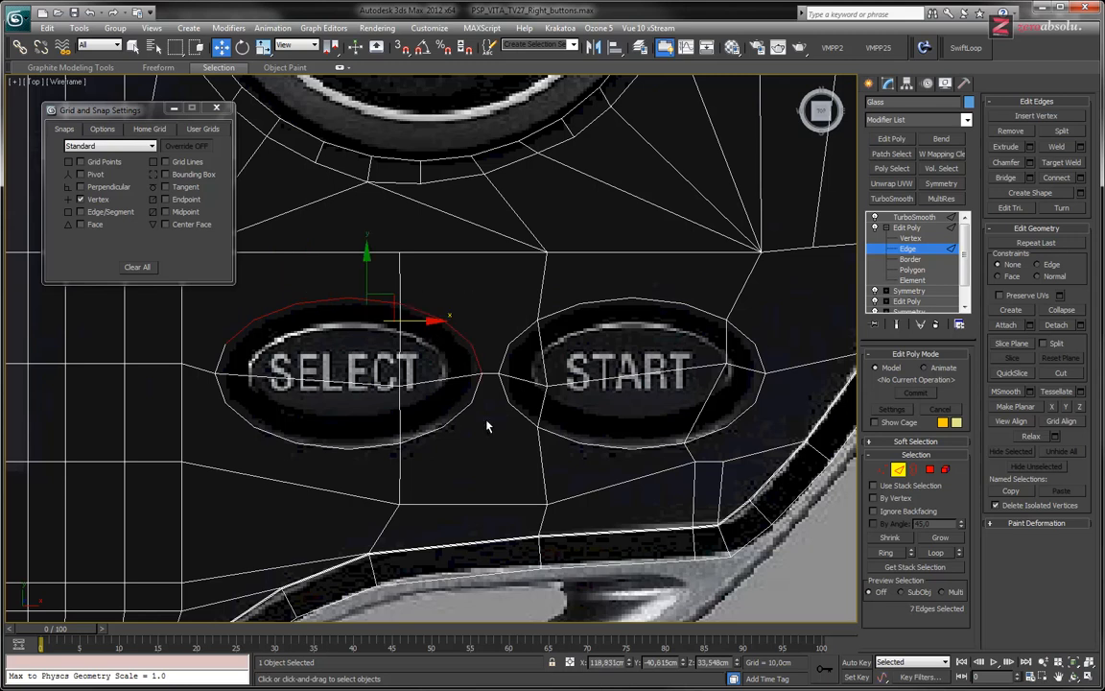
left_click_drag(489, 415, 419, 429, "ctrl")
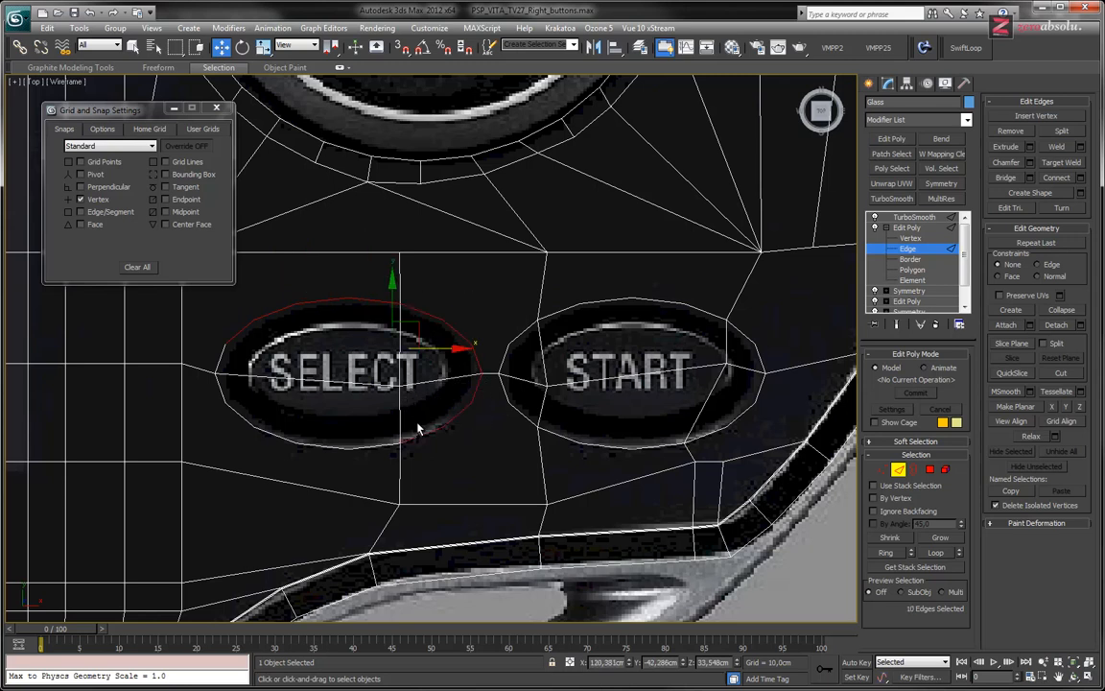
left_click_drag(258, 415, 239, 402, "ctrl")
left_click(222, 355, "ctrl")
Add all edges of the elliptical outline around the START button to the selection
left_click_drag(518, 354, 506, 419, "ctrl")
left_click_drag(648, 432, 648, 433, "ctrl")
left_click_drag(686, 326, 687, 326, "ctrl")
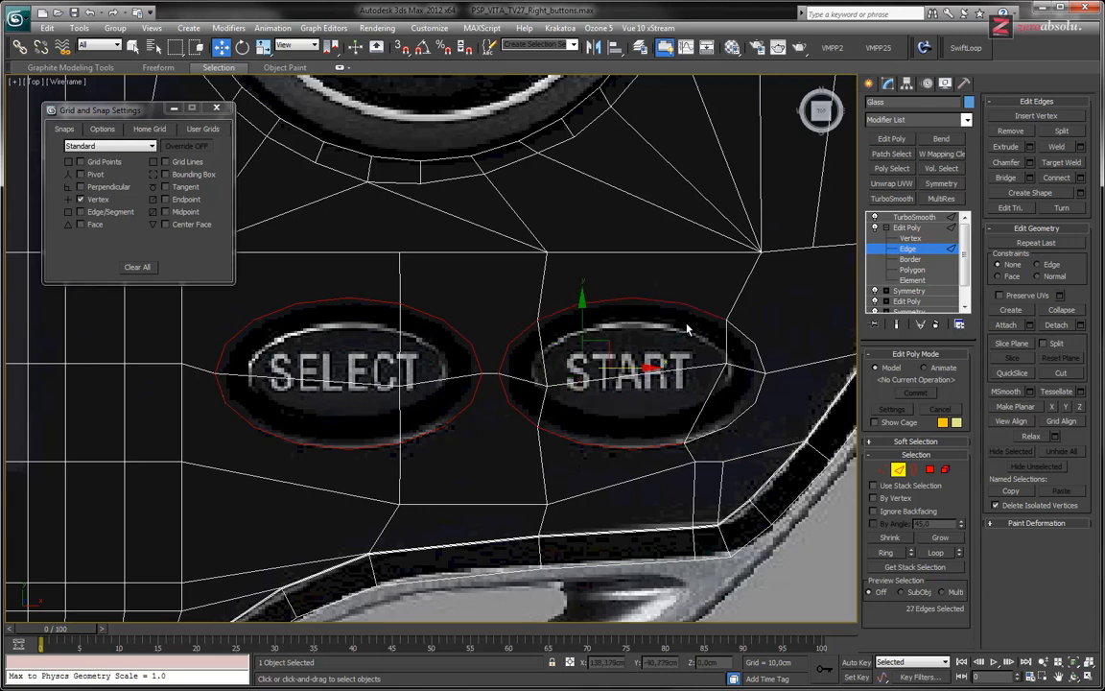
left_click_drag(757, 362, 758, 388, "ctrl")
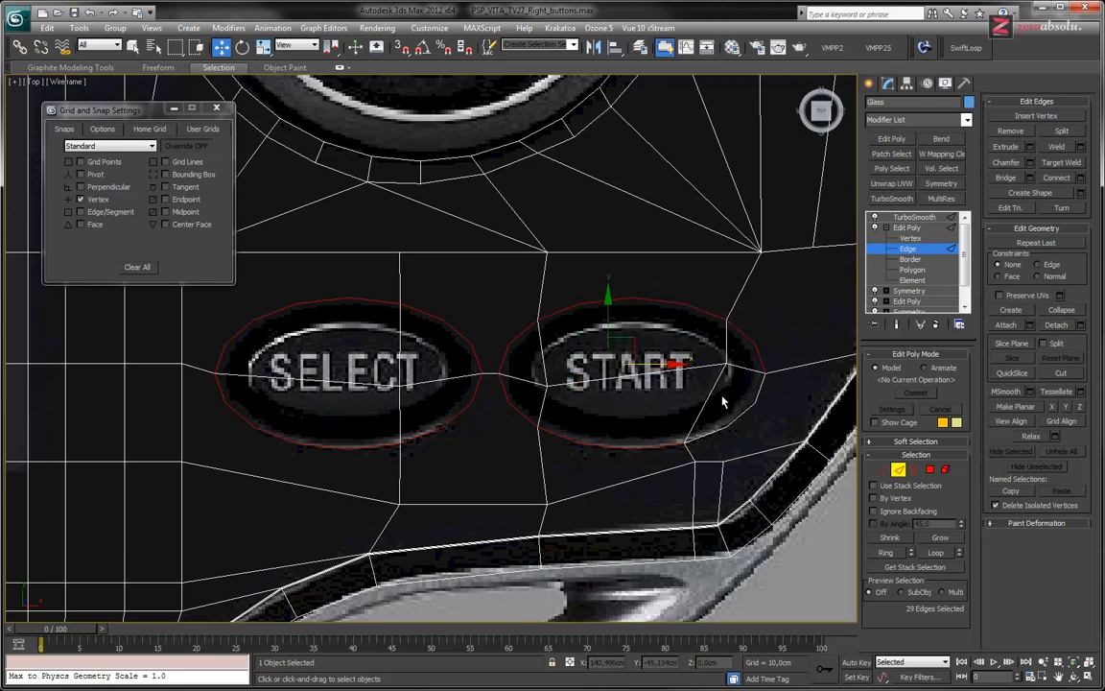
left_click_drag(754, 434, 766, 442, "ctrl")
Chamfer the selected SELECT and START outline edges by 0.445 cm with 1 segment
middle_click_drag(630, 393, 594, 412)
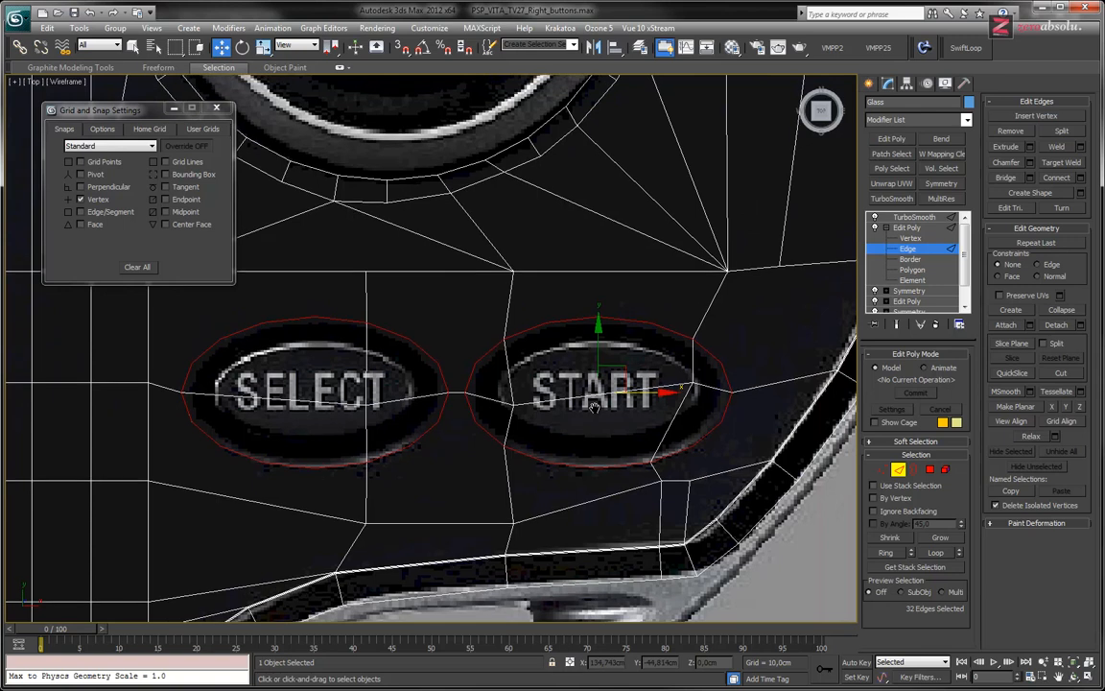
left_click(1030, 163)
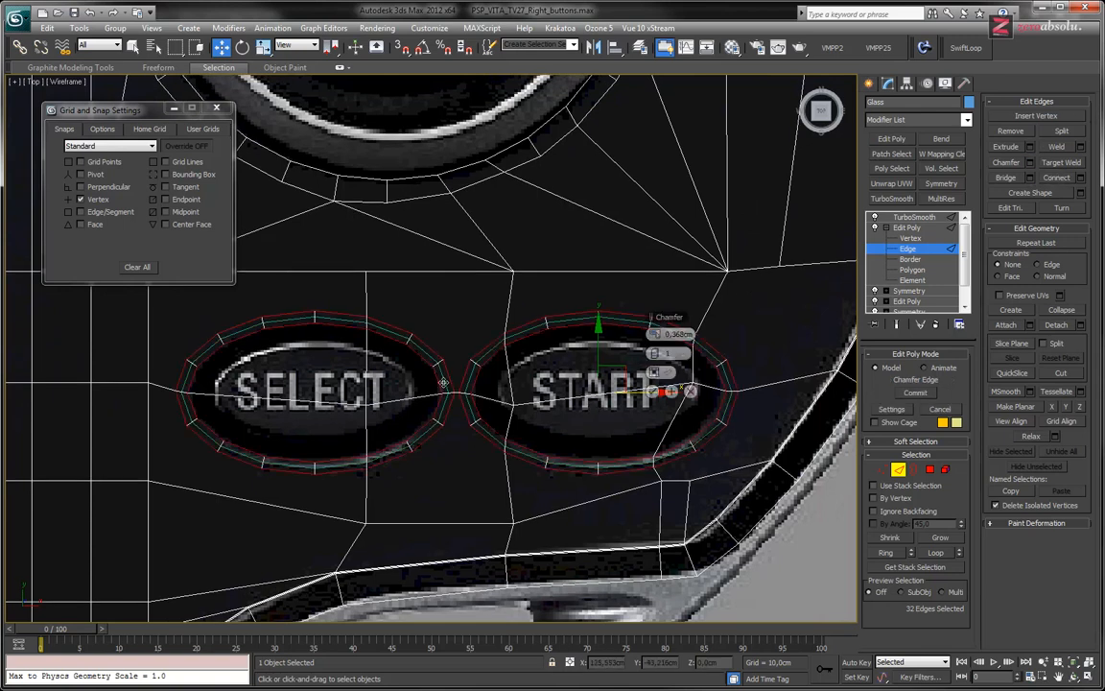
scroll(462, 409, "up", 10)
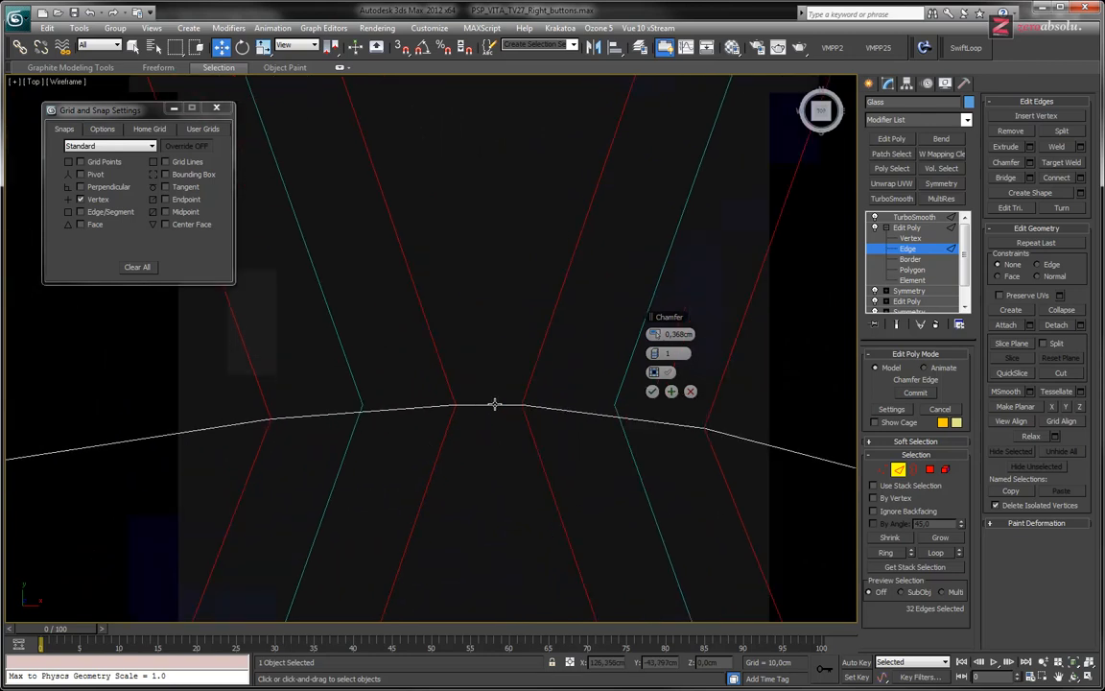
left_click_drag(656, 336, 667, 335)
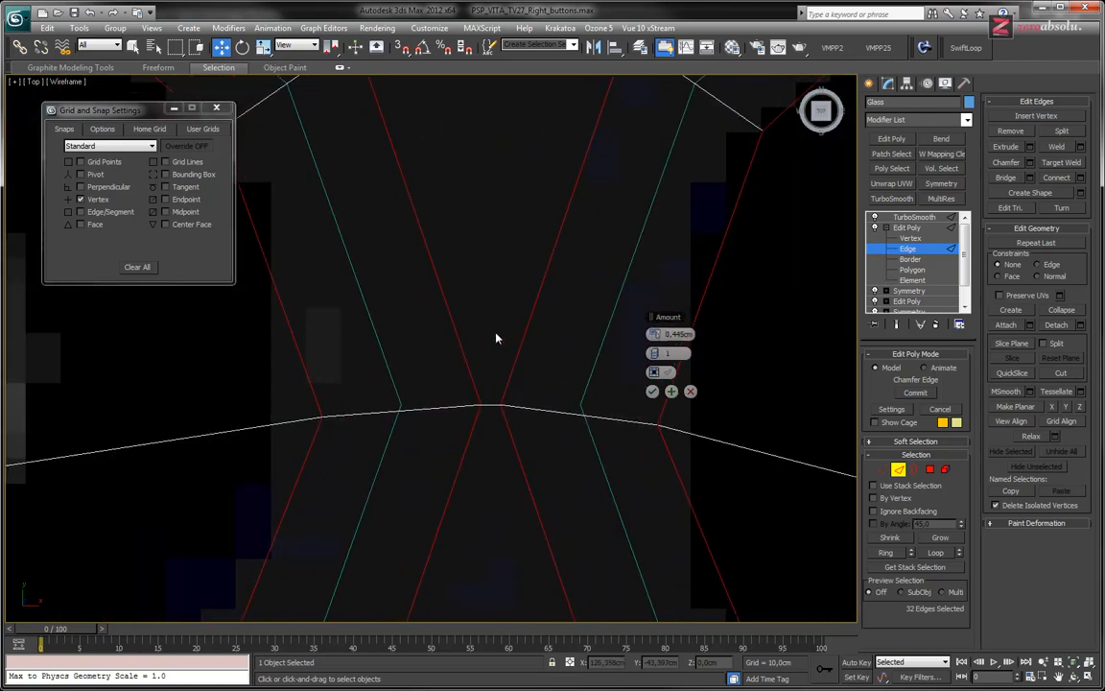
scroll(496, 335, "down", 5)
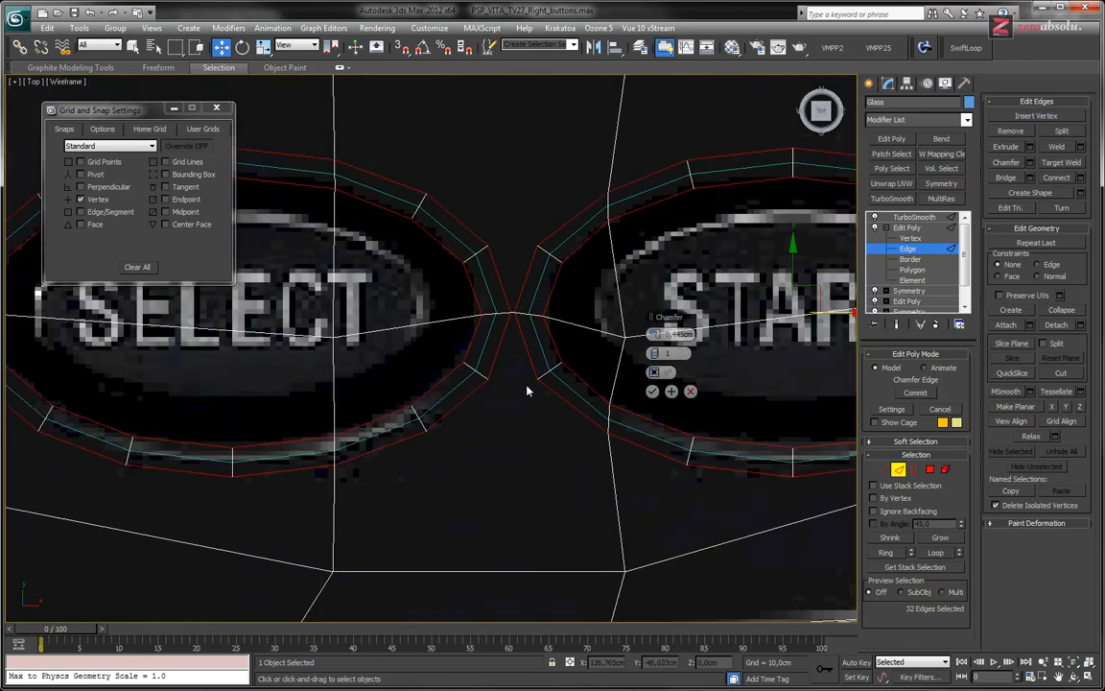
middle_click_drag(561, 386, 561, 427)
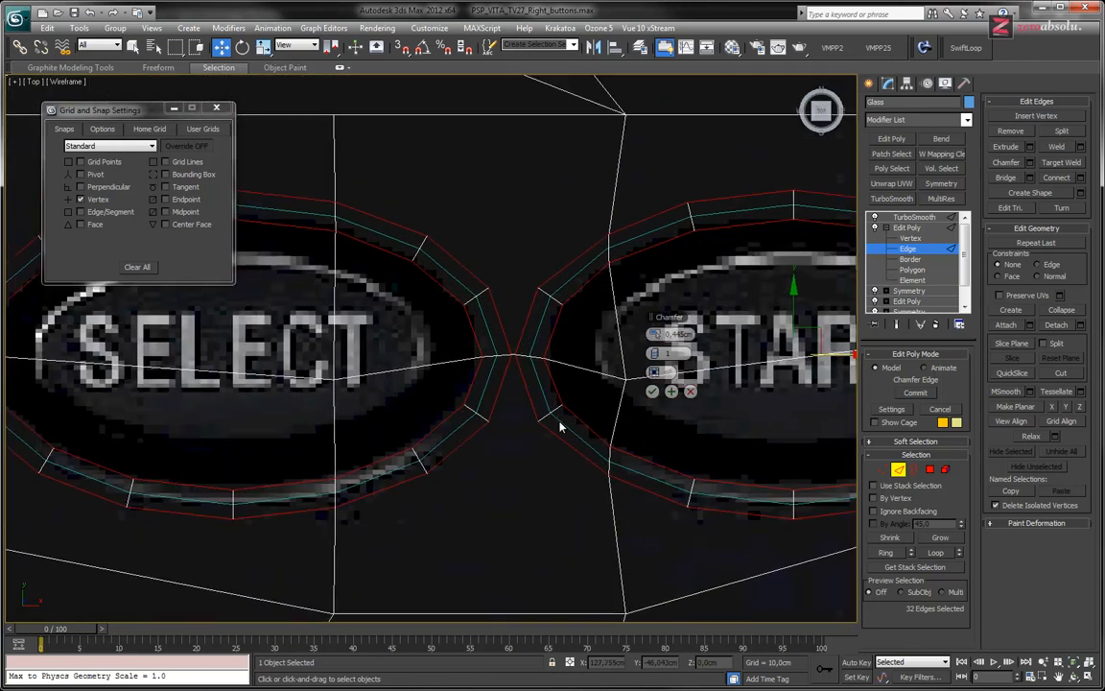
scroll(561, 426, "down", 2)
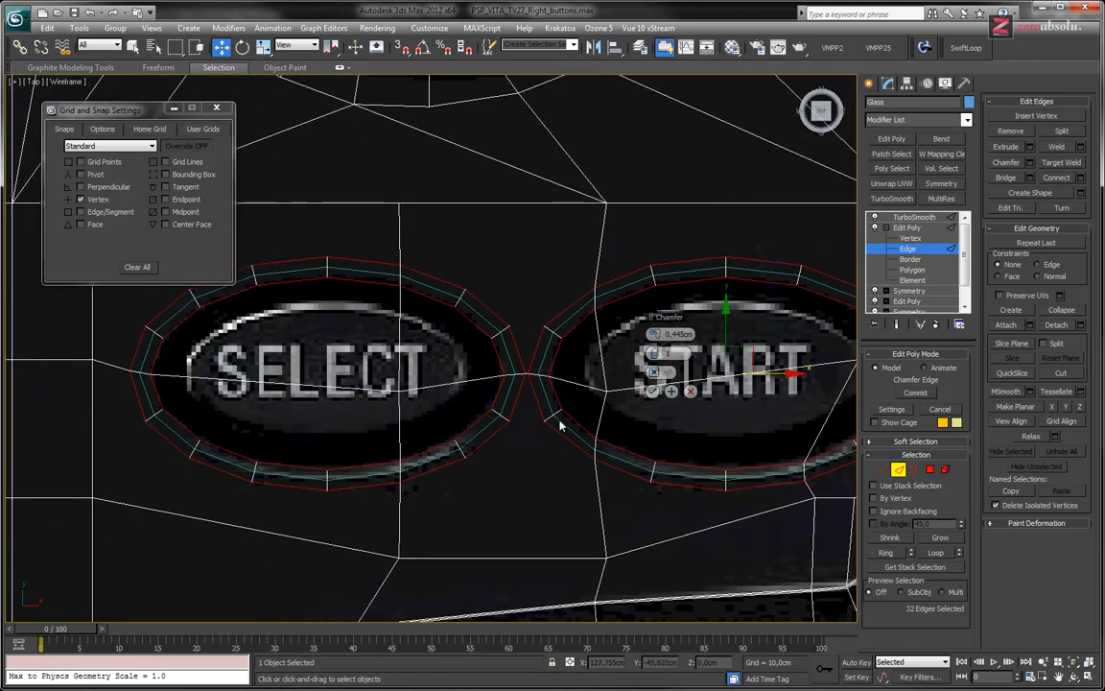
left_click(653, 391)
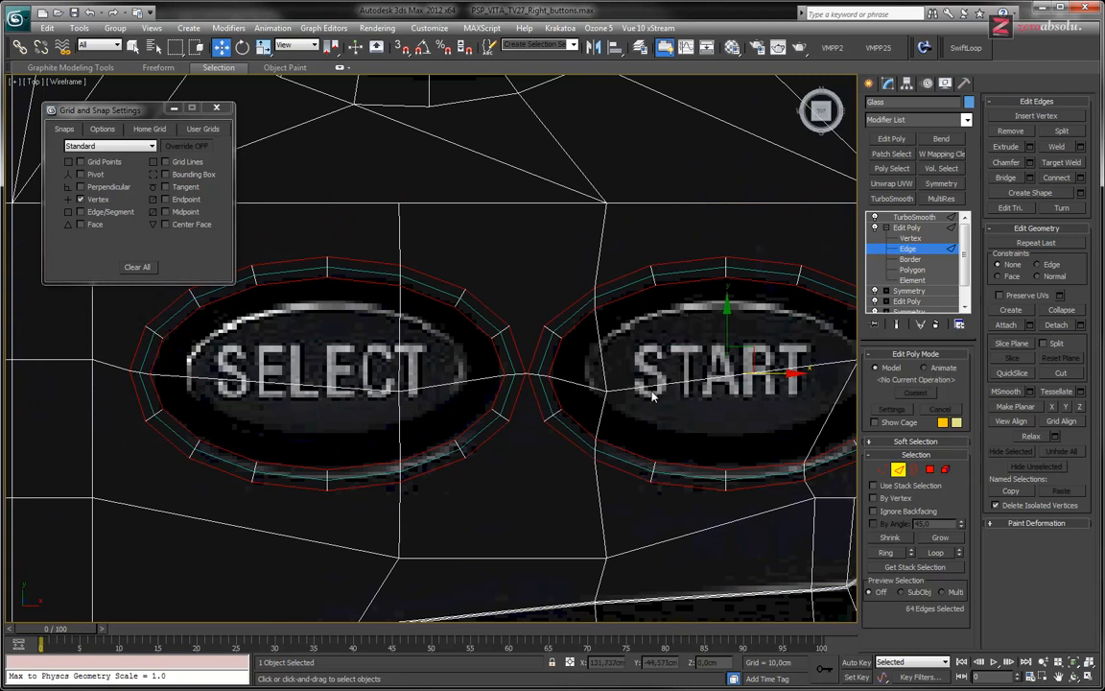
Select both circle guide shapes around SELECT and START and move them horizontally off the console
scroll(687, 301, "up", 2)
left_click(687, 301)
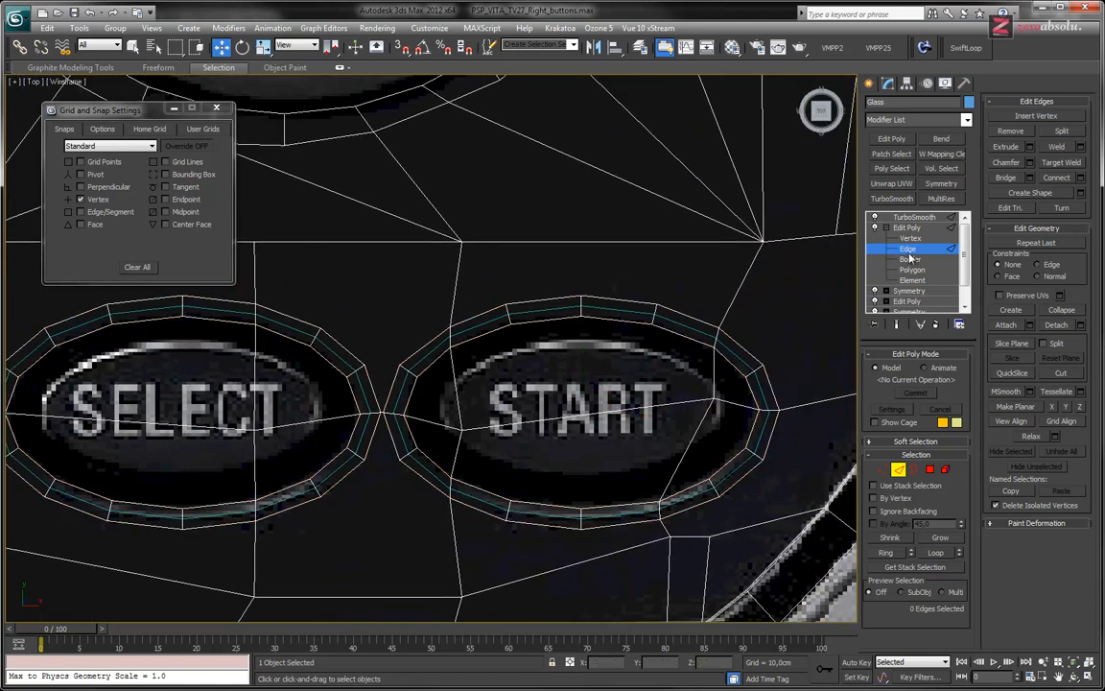
left_click(907, 227)
left_click(694, 332)
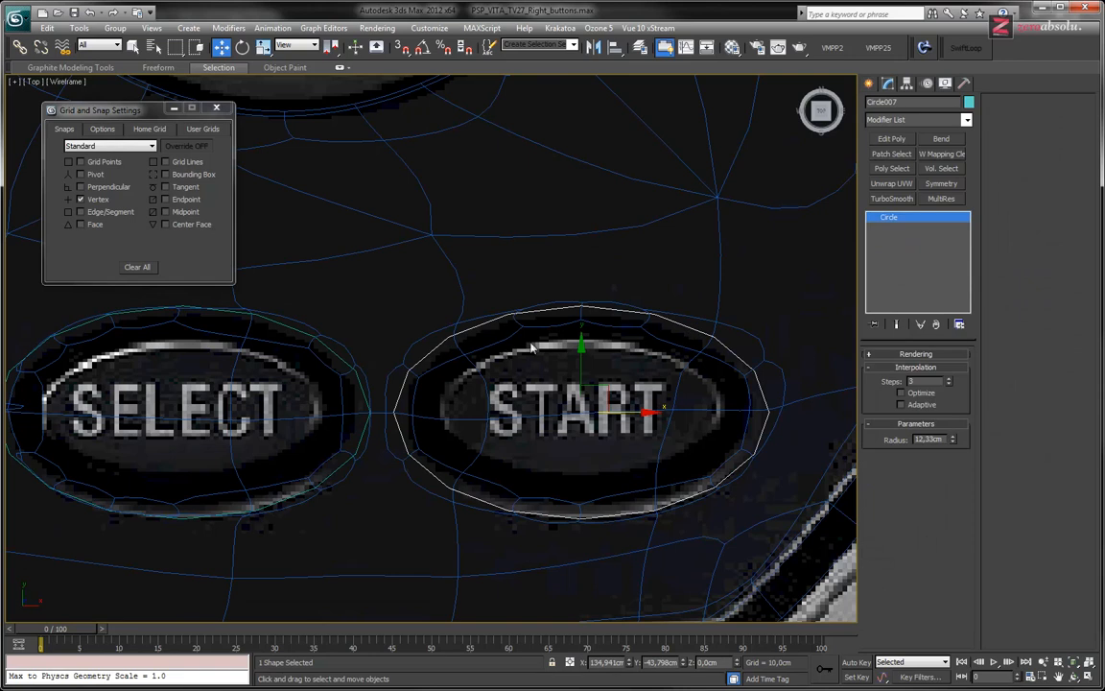
left_click(279, 323, "ctrl")
scroll(553, 394, "down", 5)
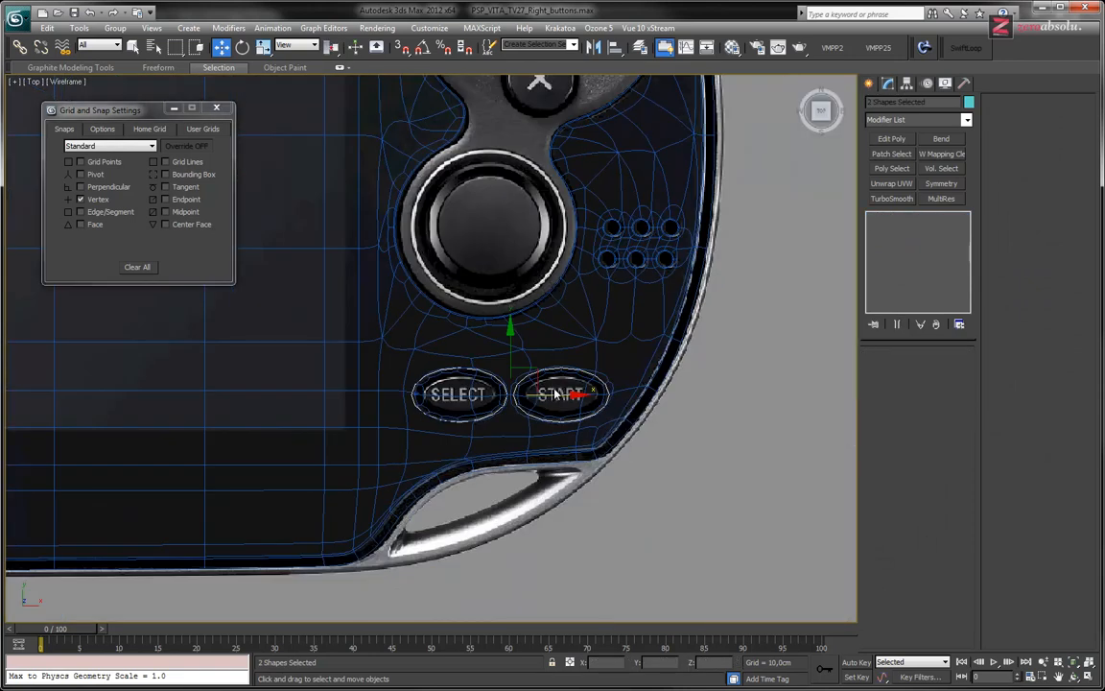
left_click_drag(491, 355, 859, 359)
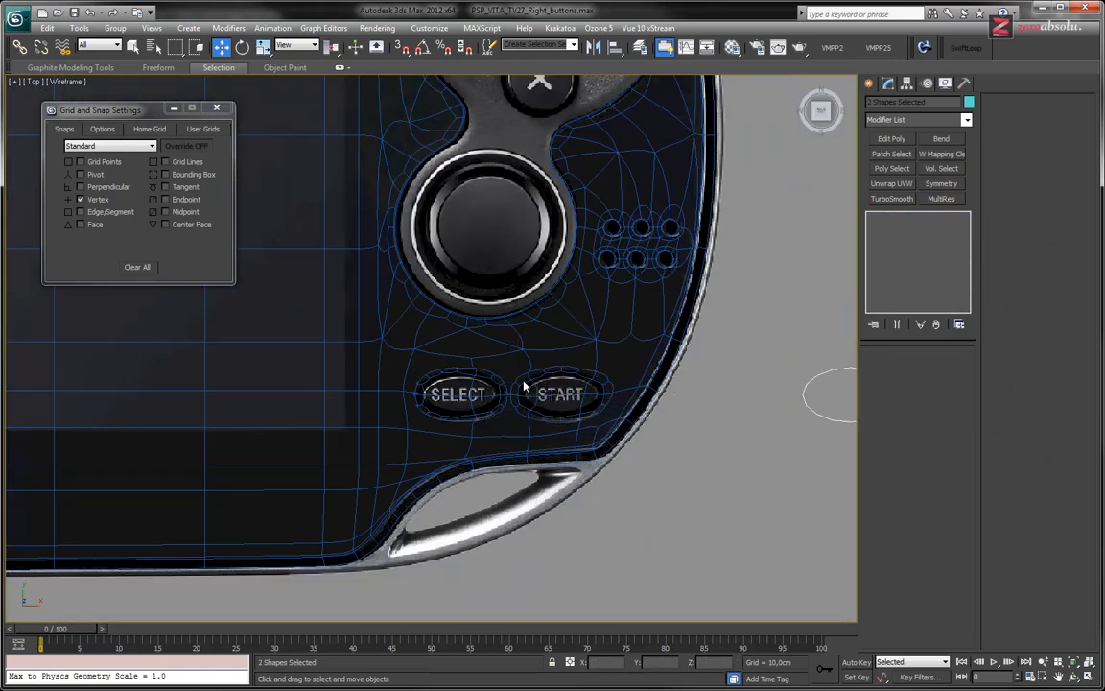
Reselect the glass mesh, enter its Edit Poly polygon level and switch to the plain Select tool
scroll(506, 370, "up", 5)
left_click(513, 366)
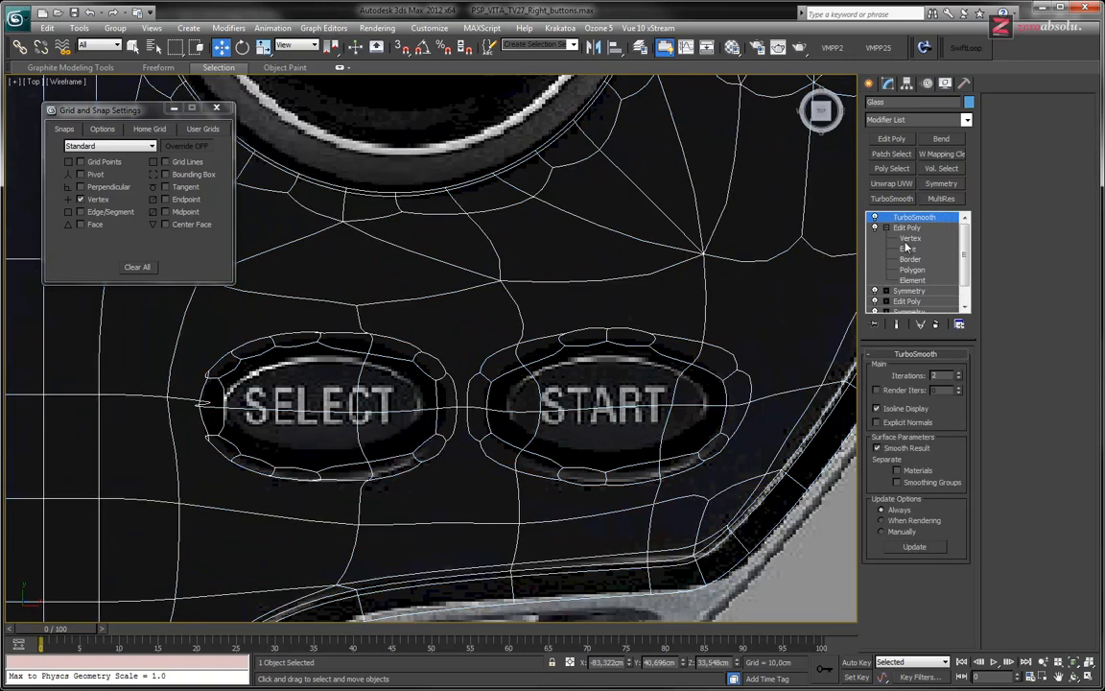
left_click(917, 252)
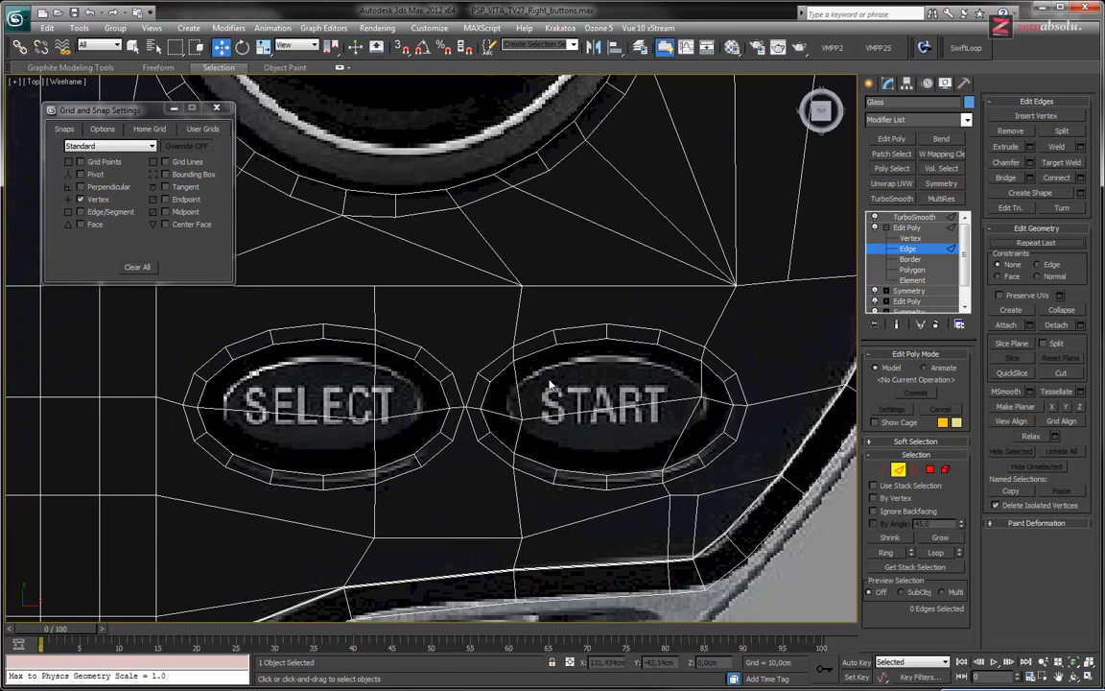
middle_click_drag(552, 383, 525, 370)
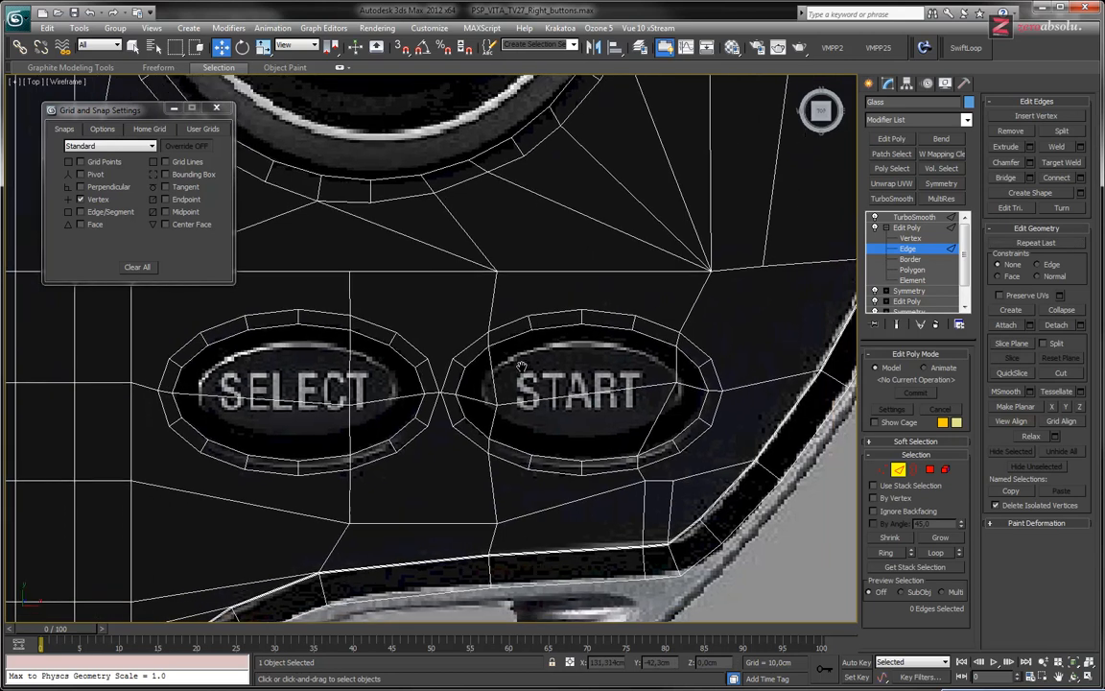
left_click(924, 272)
left_click(524, 379)
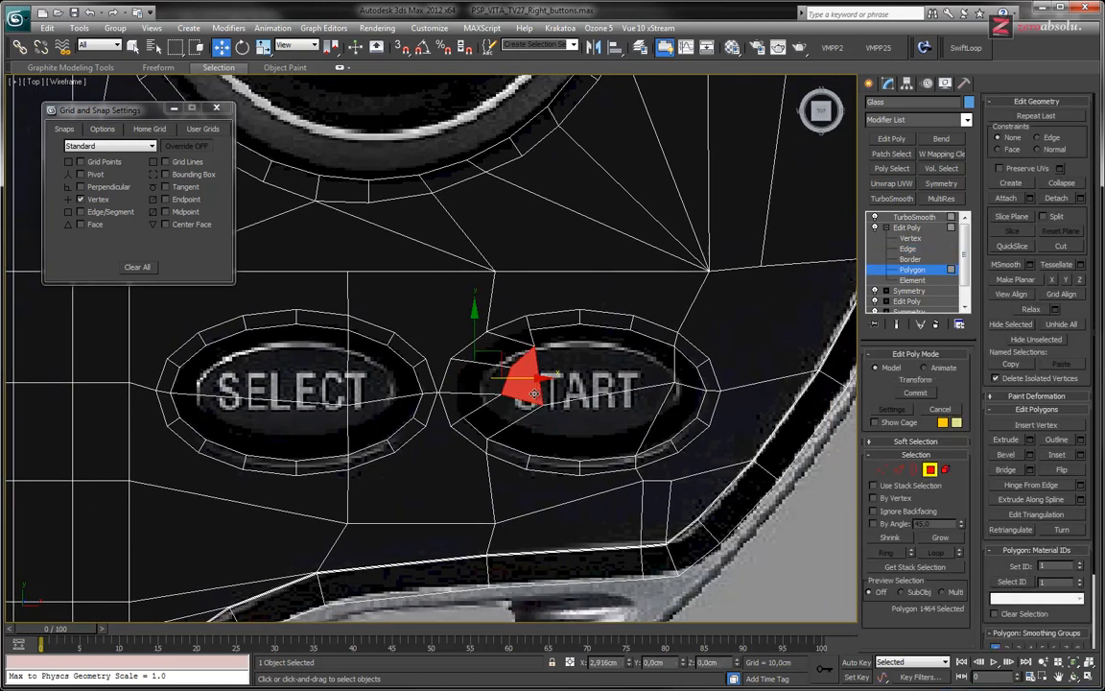
key("ctrl+z")
left_click(134, 47)
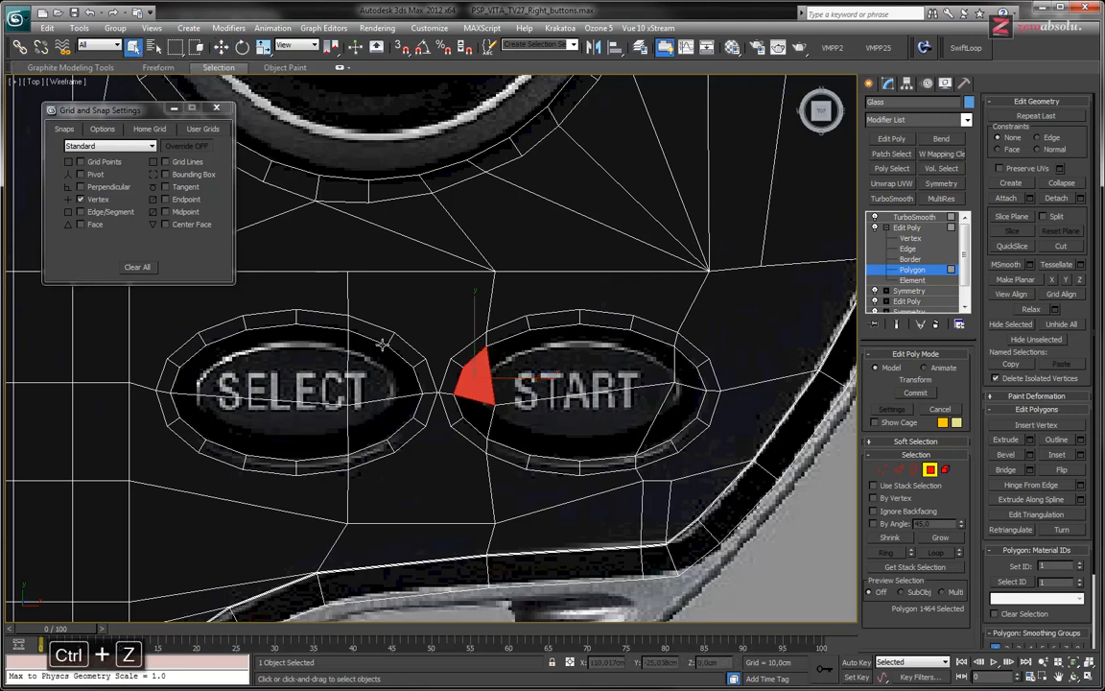
Select all polygons inside the SELECT and START outlines and delete them
left_click_drag(634, 406, 636, 405)
left_click(665, 407, "ctrl")
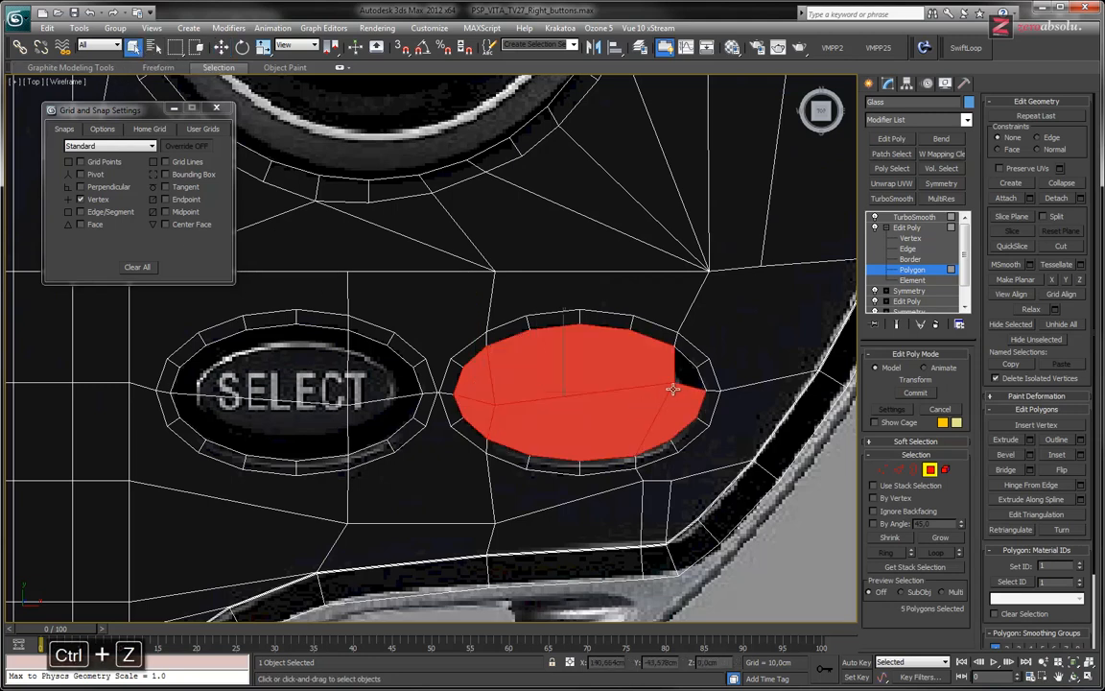
left_click(680, 375, "ctrl")
left_click(242, 371, "ctrl")
left_click(362, 411, "ctrl")
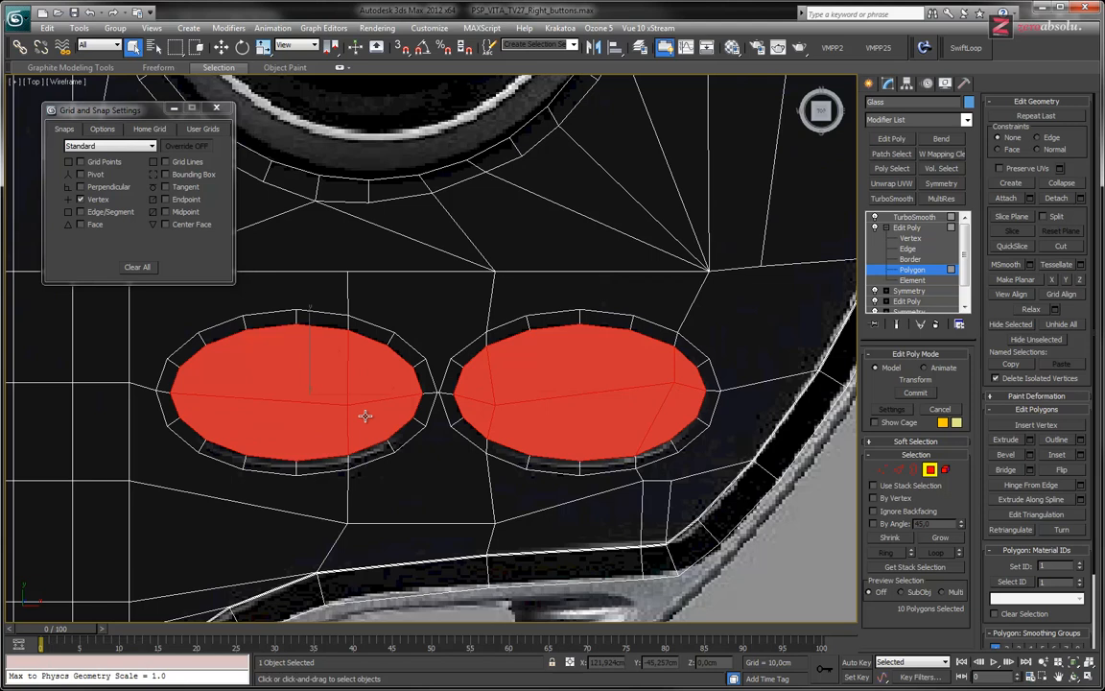
key("Delete")
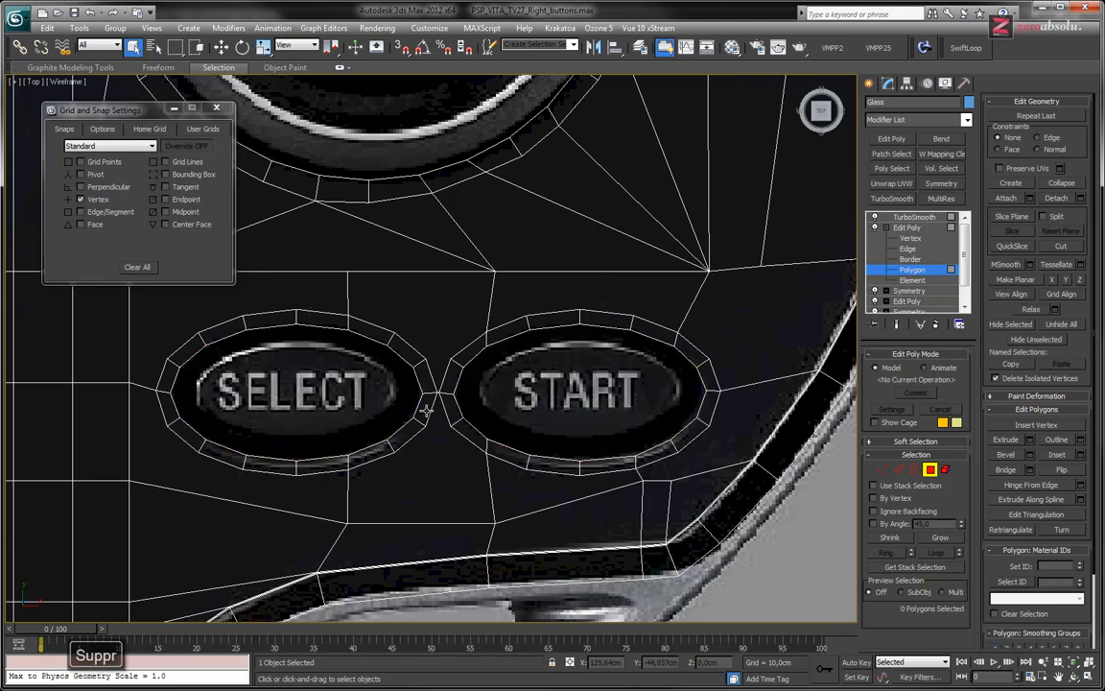
Spread apart horizontally the two nearly touching vertices between the SELECT and START outlines by scaling them along X
scroll(446, 391, "up", 8)
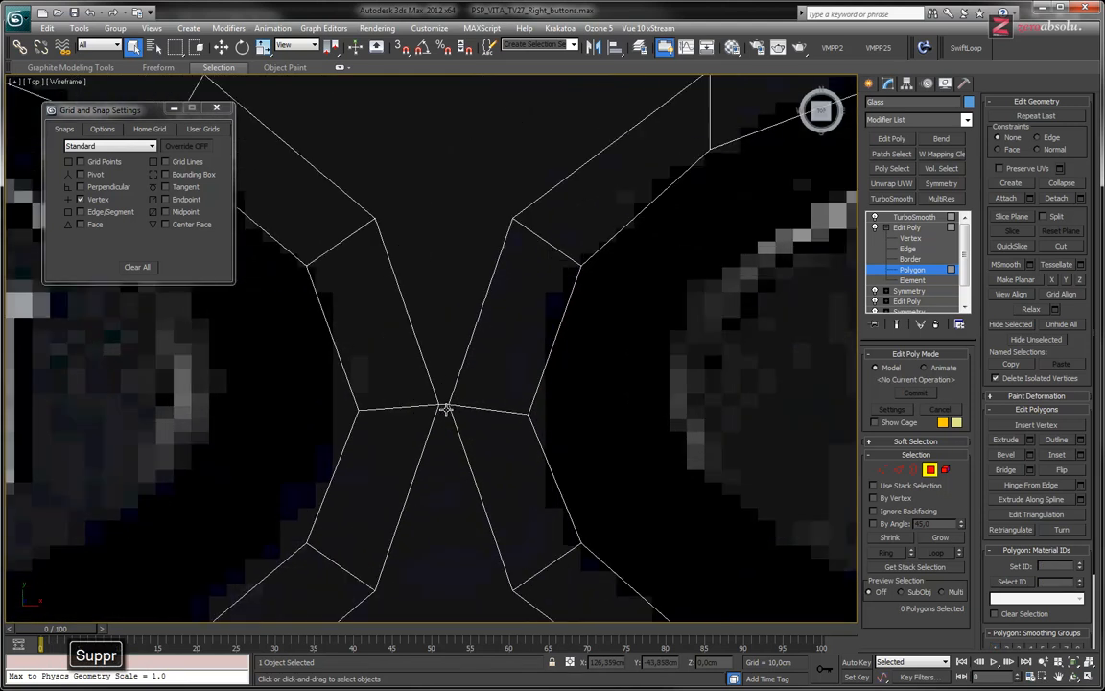
key("1")
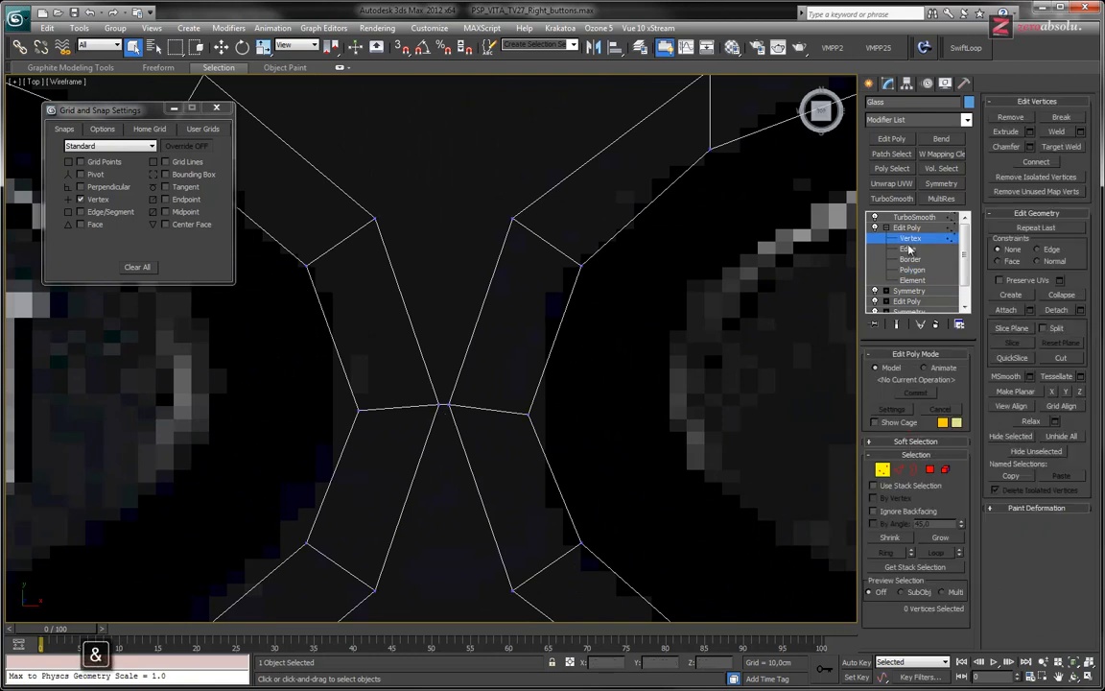
left_click_drag(454, 414, 415, 376)
key("r")
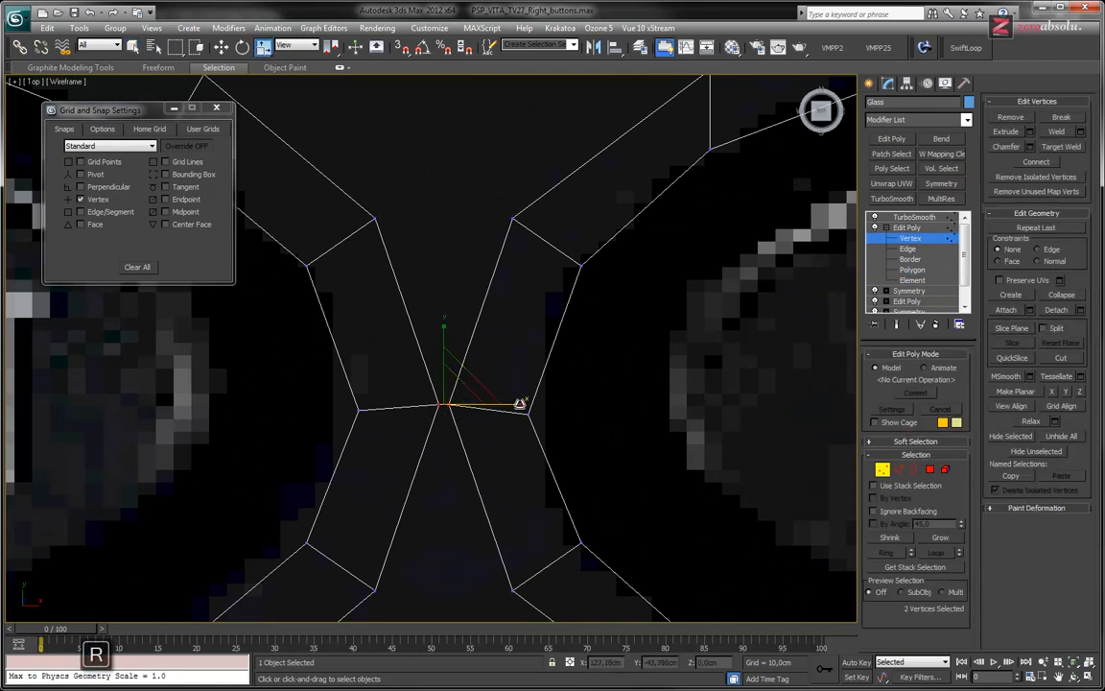
left_click_drag(519, 402, 821, 401)
scroll(614, 291, "up", 6)
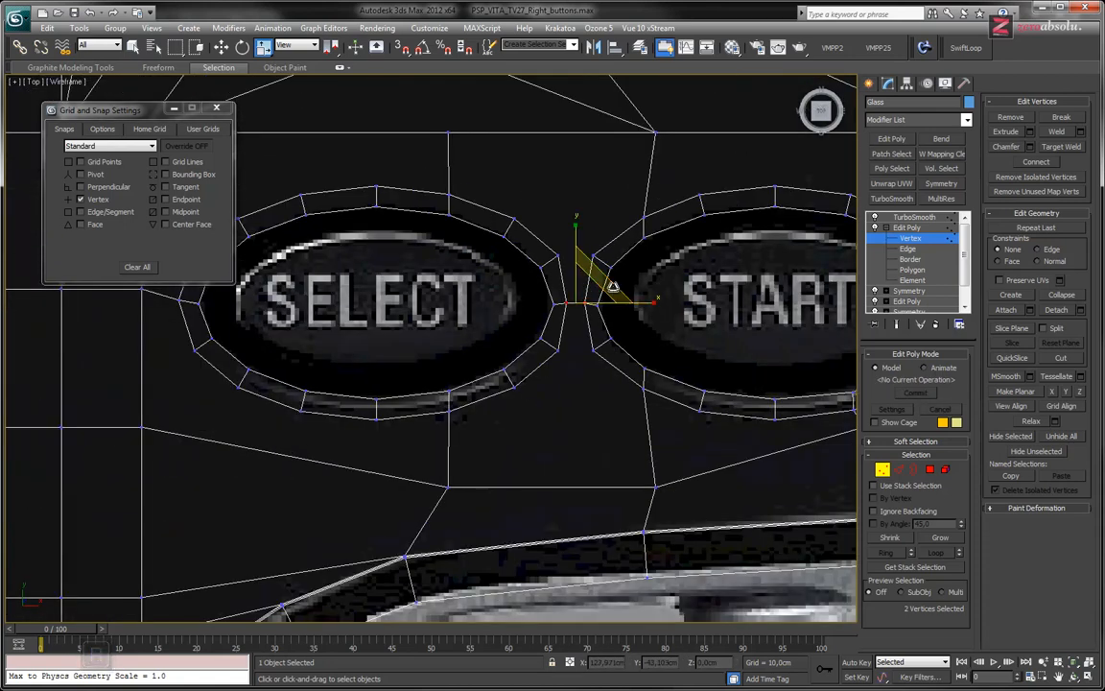
key("1")
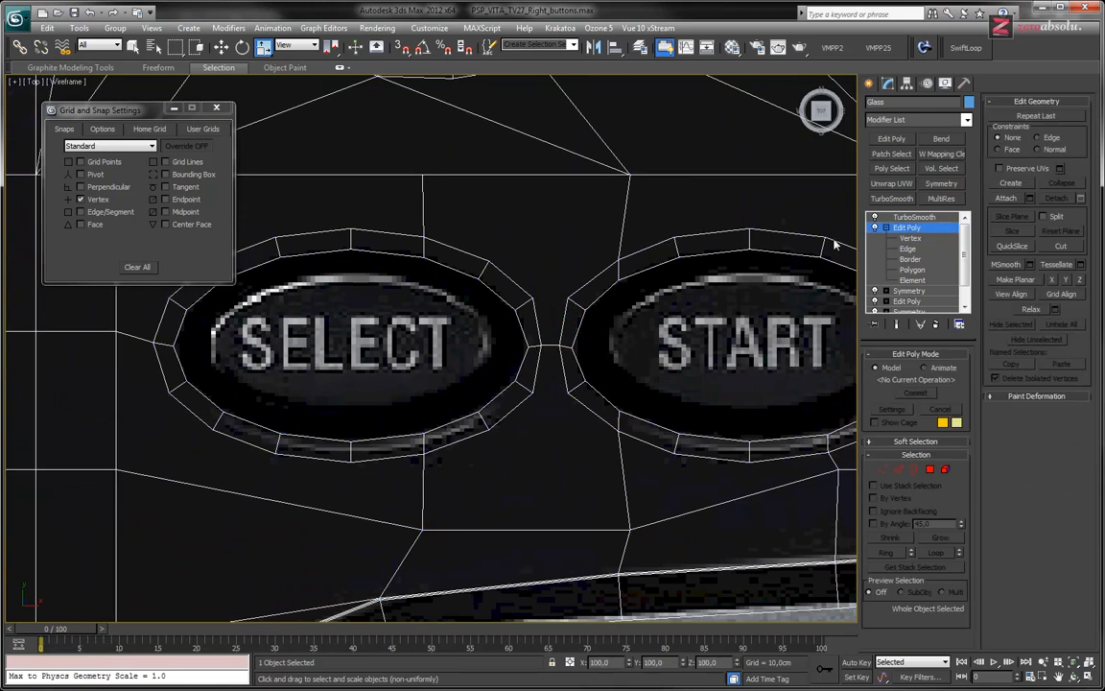
Cut two horizontal edges joining the SELECT and START outlines, one just above and one just below their middle connecting edge
left_click(1061, 246)
scroll(508, 328, "up", 4)
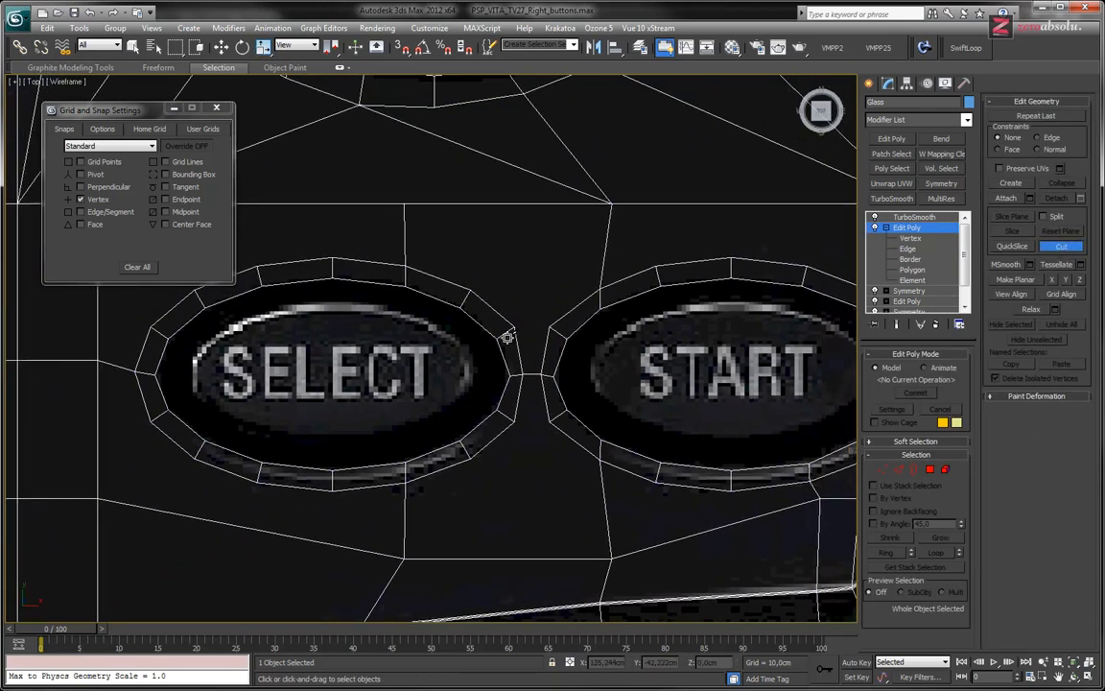
left_click(522, 316)
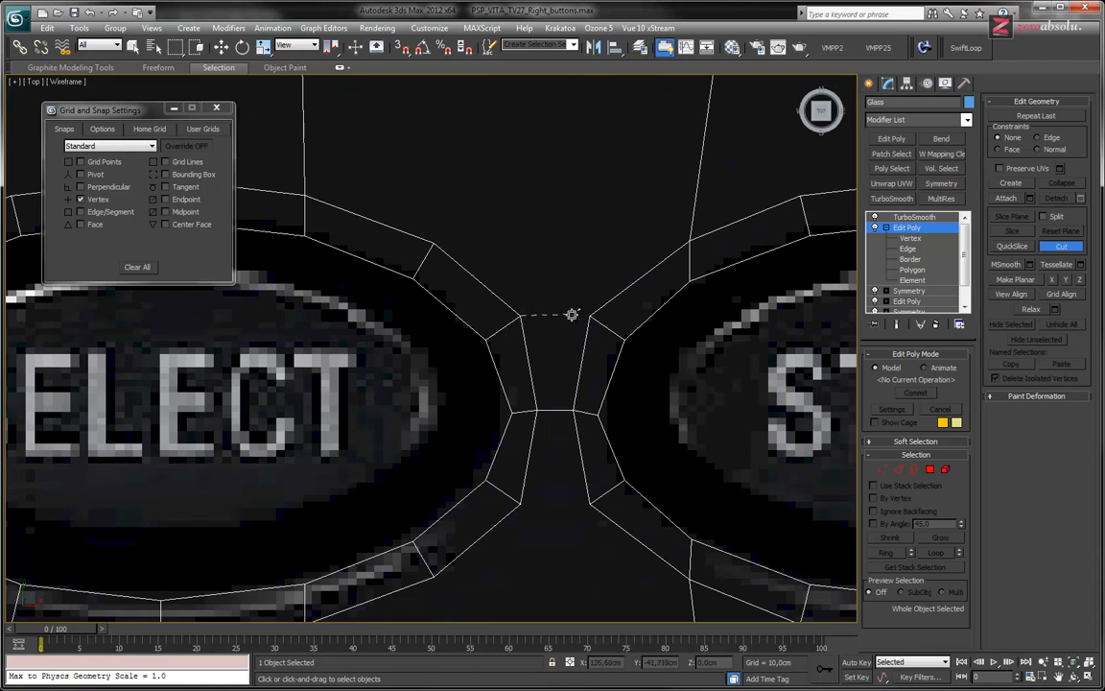
left_click(589, 316)
right_click(549, 419)
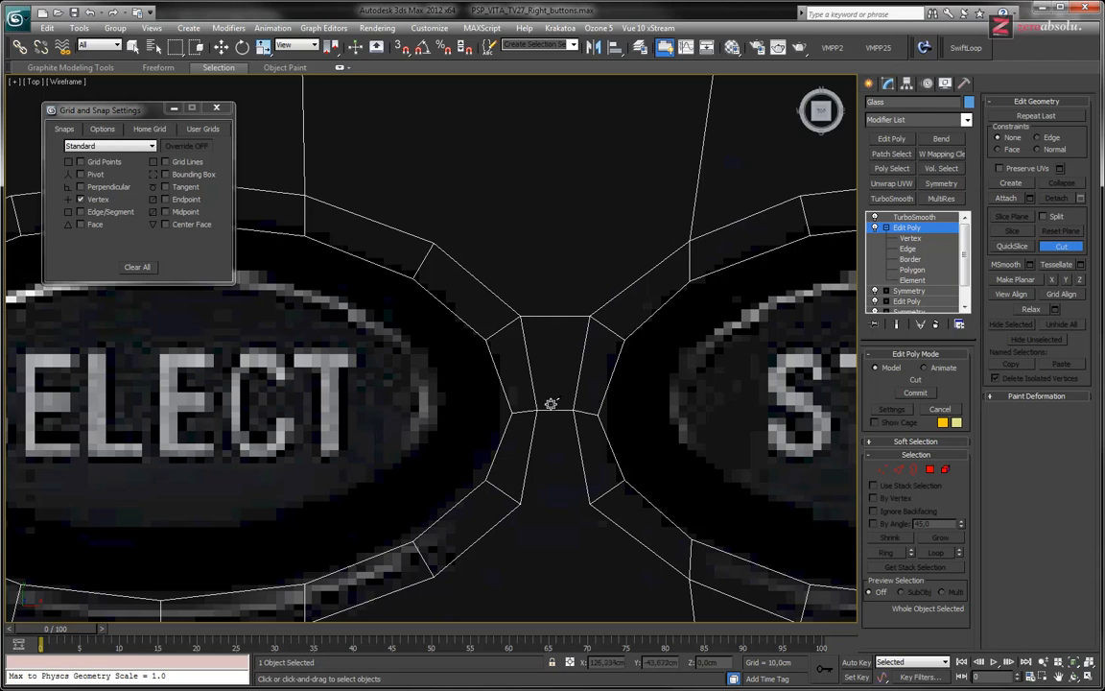
left_click(522, 503)
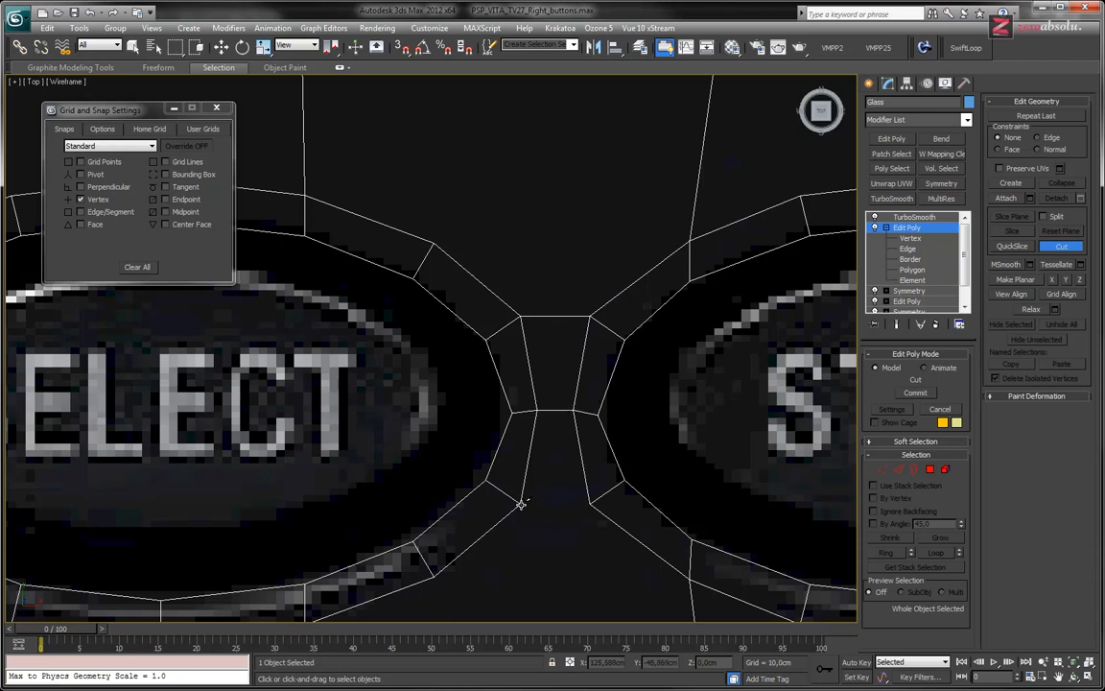
left_click(589, 503)
right_click(558, 377)
Cut horizontal edges between the next pairs of facing outline vertices, farther above and below the gap between SELECT and START
middle_click_drag(558, 377, 400, 347)
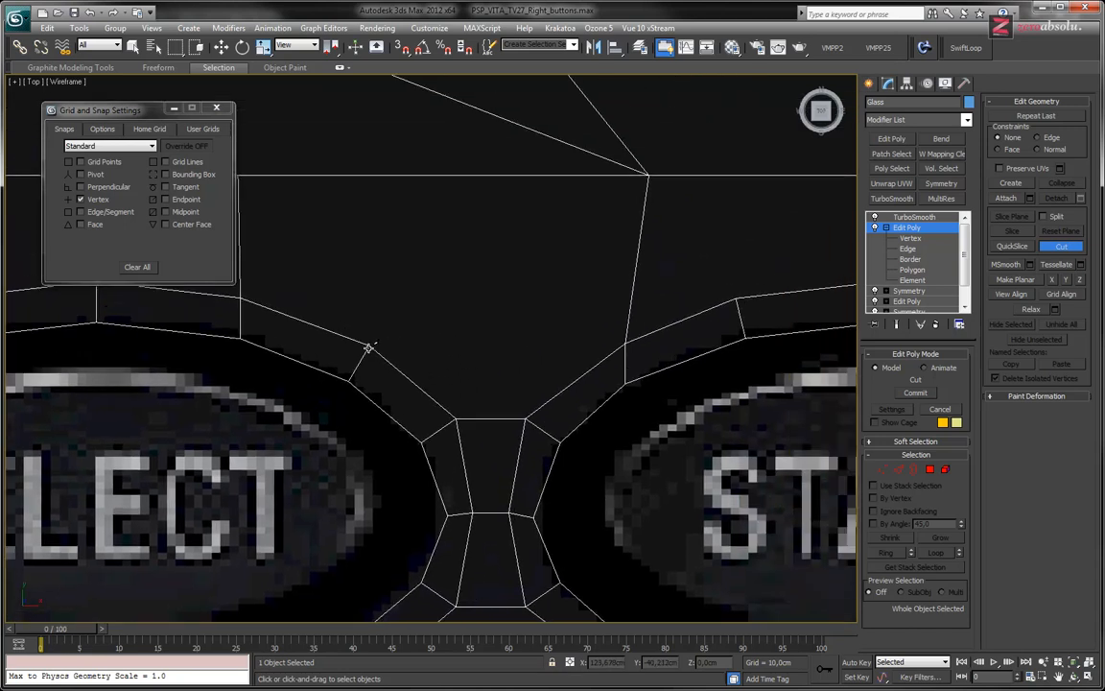
left_click(369, 345)
middle_click_drag(523, 484, 518, 388)
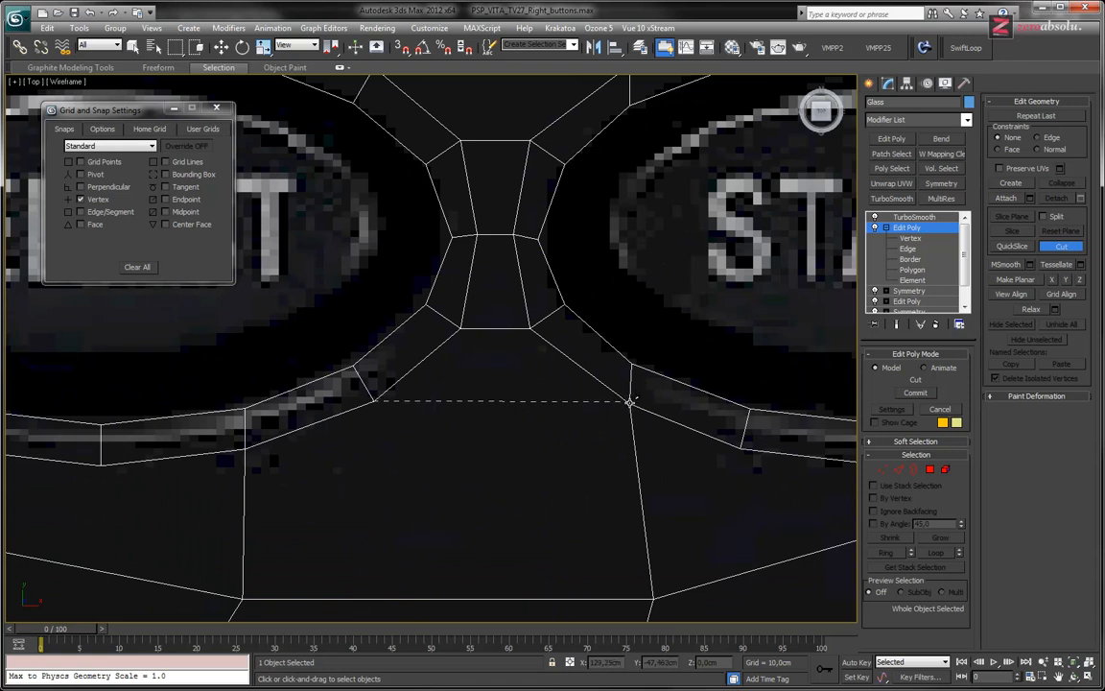
left_click(630, 403)
right_click(514, 358)
Remove the edge running down from the START outline's lower-left vertex to the corner vertex below
middle_click_drag(513, 358, 491, 371)
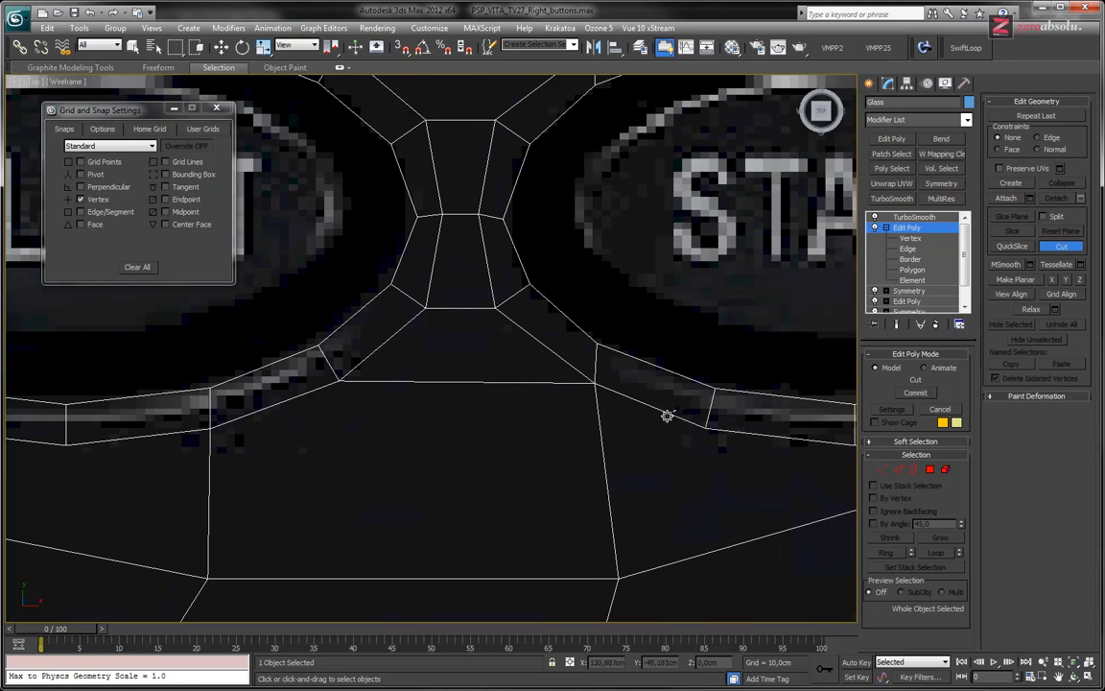
right_click(596, 444)
key("2")
left_click(602, 443)
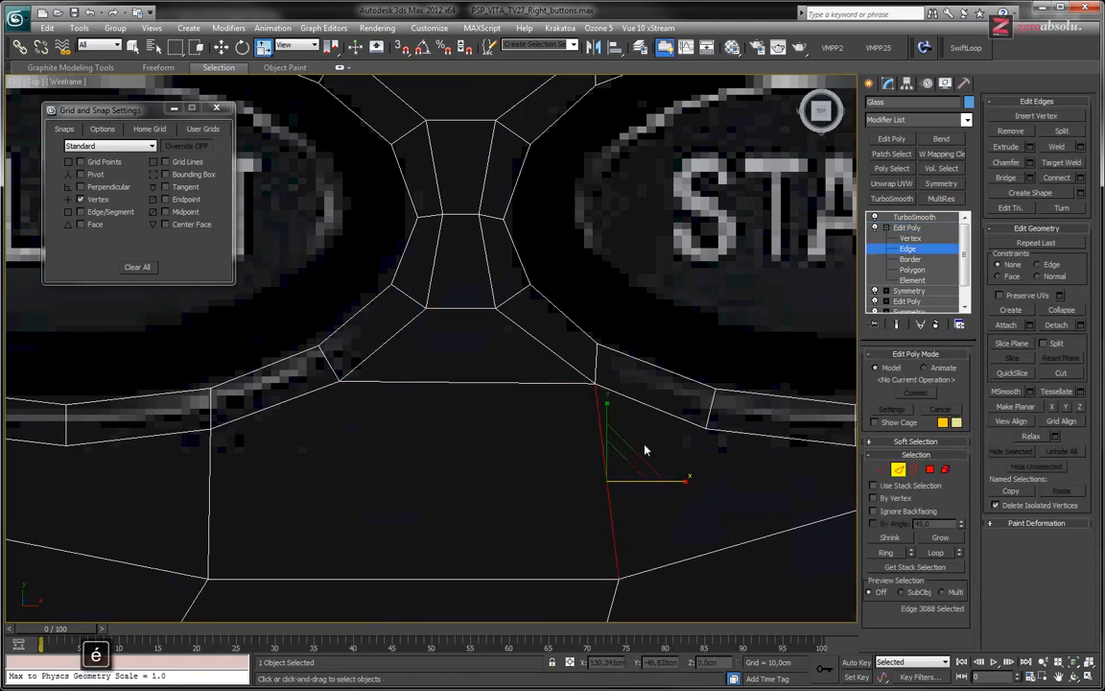
key("BackSpace")
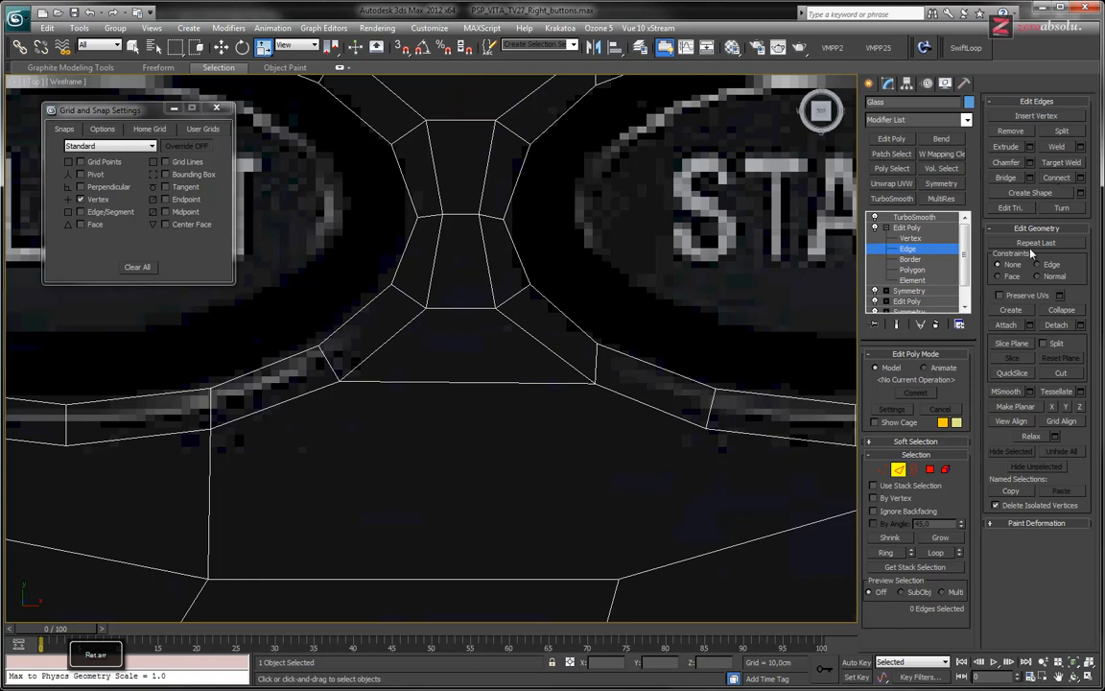
Cut from the SELECT outline's lower-right vertex across to the START outline's lower vertex, and on to the corner vertex below
left_click(1060, 373)
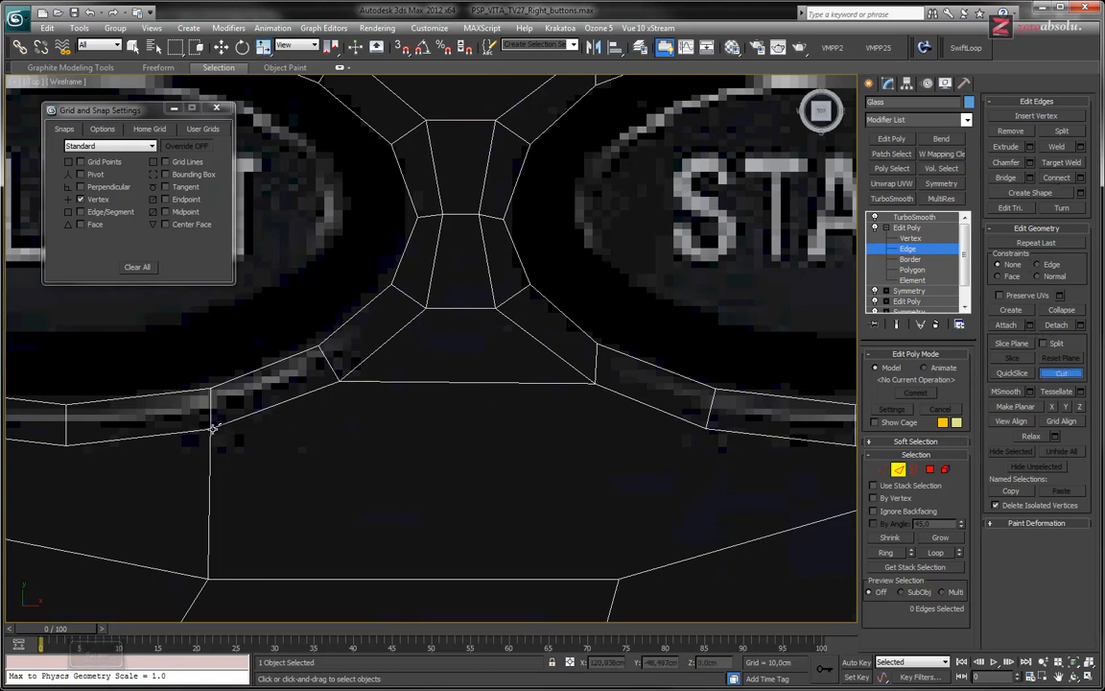
left_click(212, 428)
left_click(706, 429)
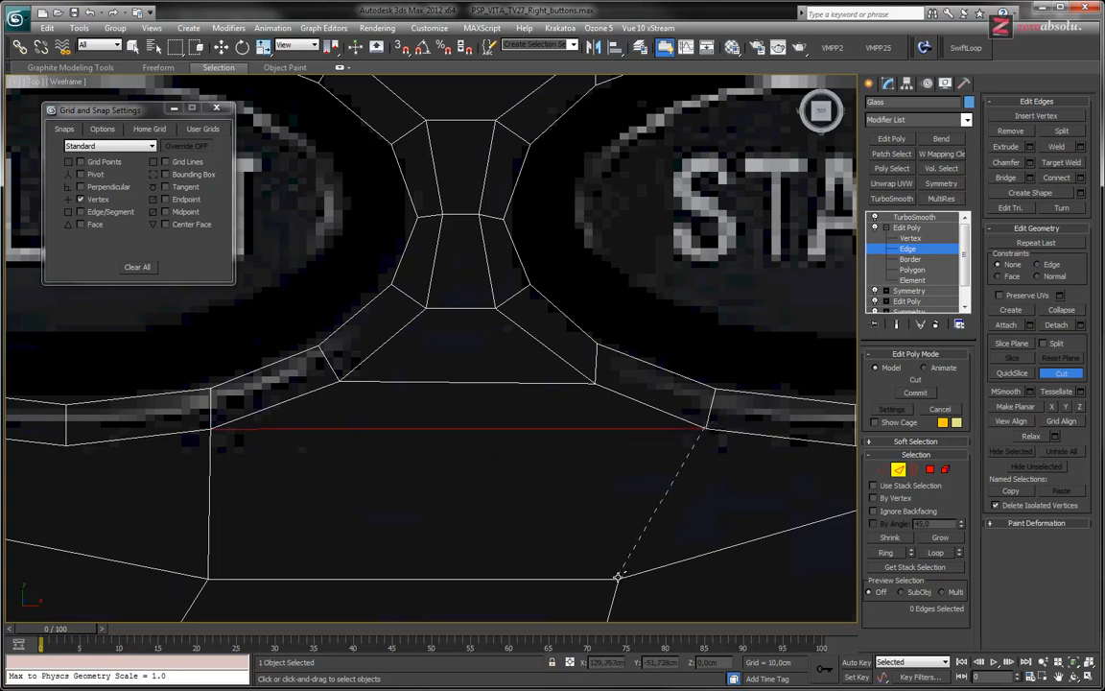
left_click(619, 579)
Remove the edge running up from the START outline's upper-left vertex to the horizontal edge above
scroll(538, 371, "down", 5)
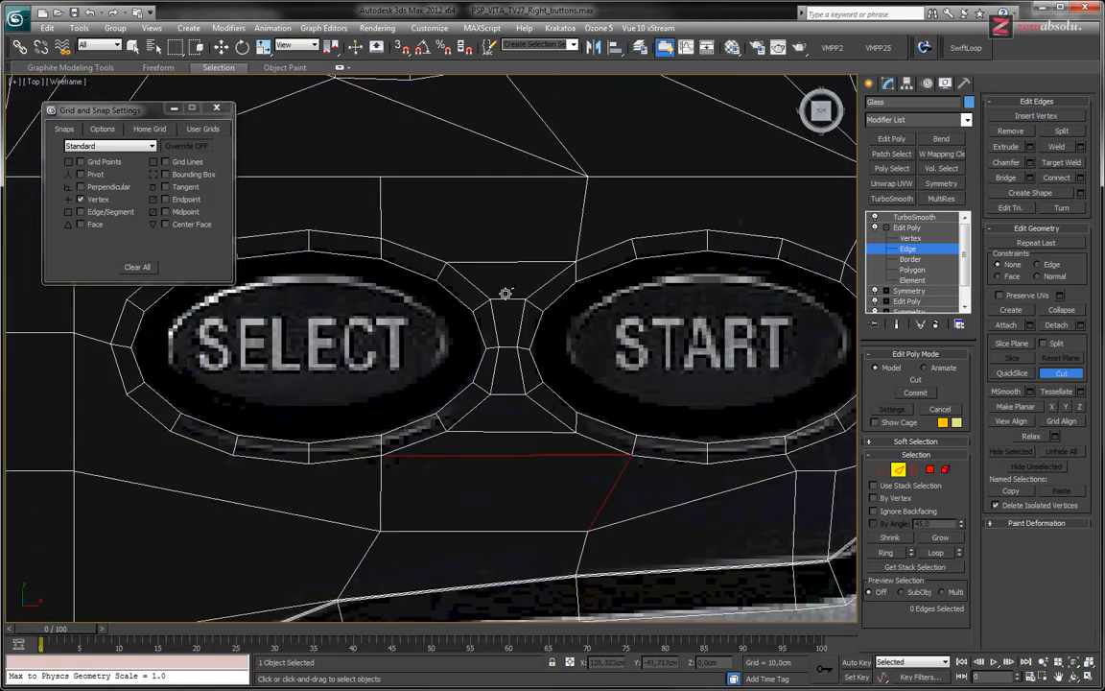
middle_click_drag(505, 290, 496, 373)
right_click(571, 313)
left_click(586, 308)
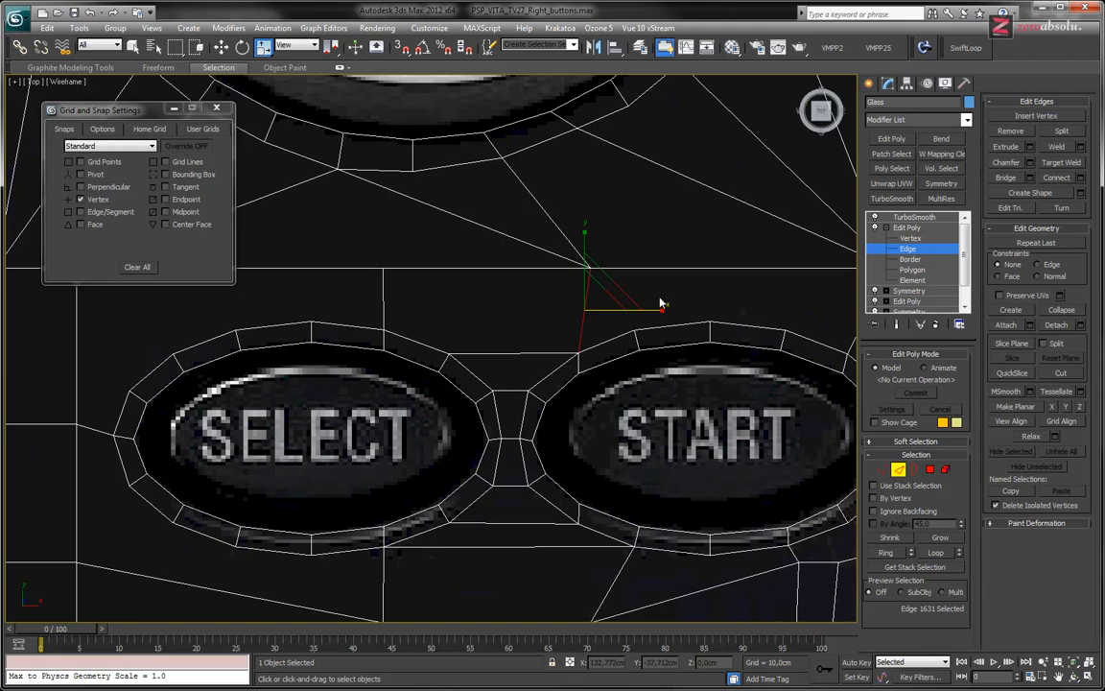
key("BackSpace")
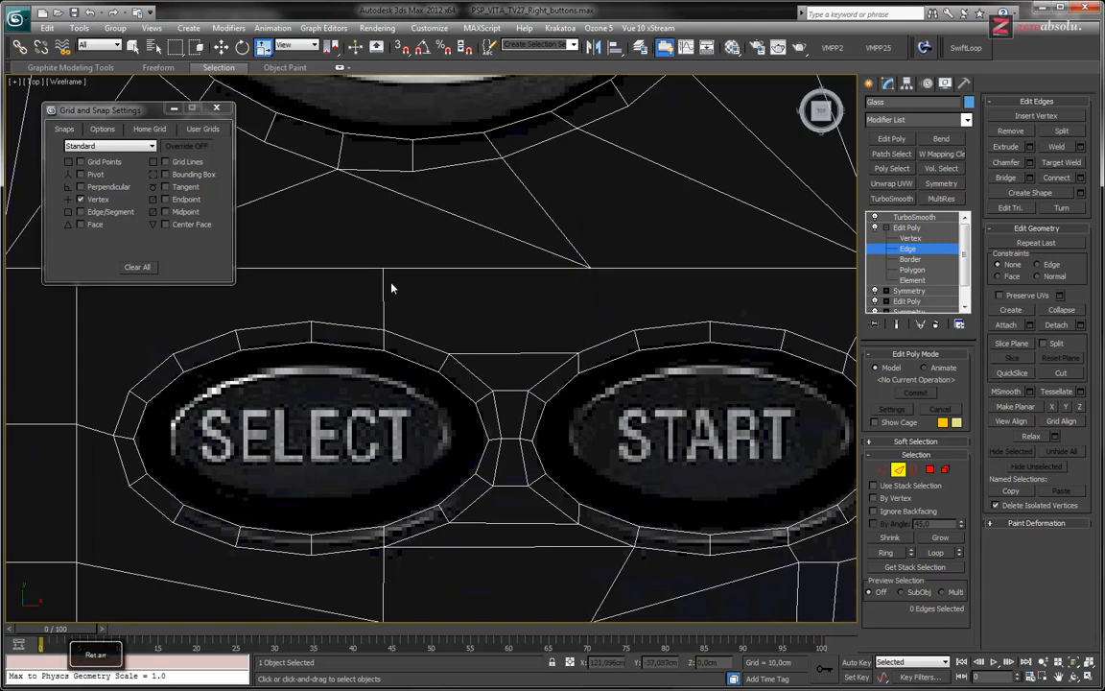
left_click(1060, 372)
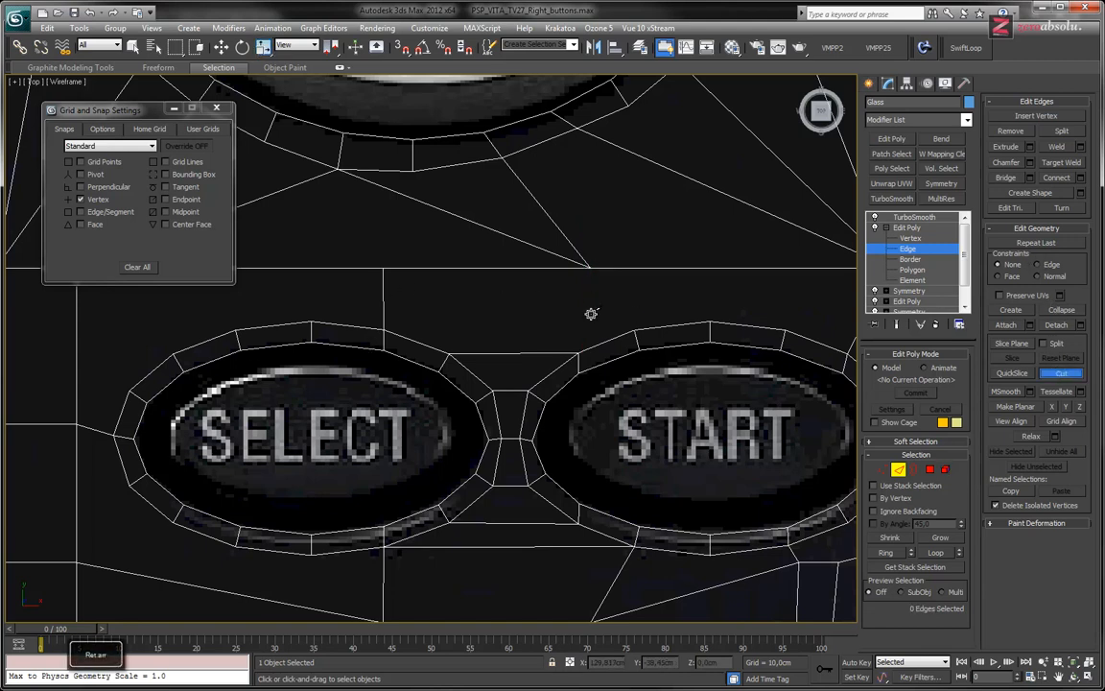
middle_click_drag(410, 485, 497, 405)
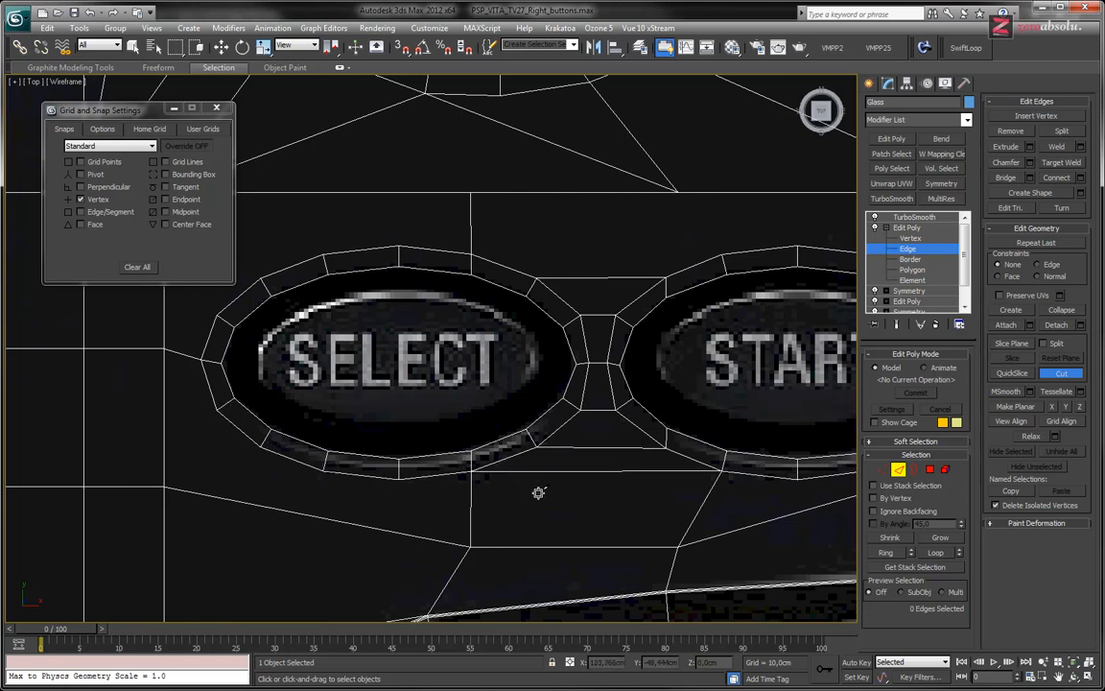
middle_click_drag(538, 493, 448, 480)
right_click(376, 472)
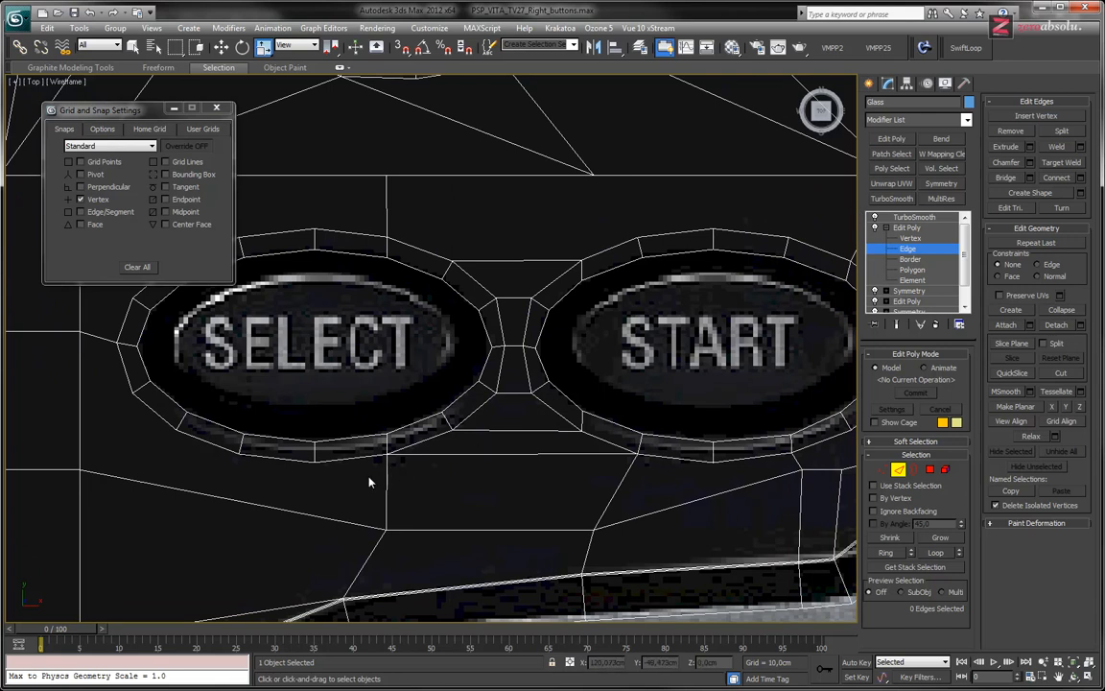
Try to cut edges from the SELECT outline's bottom and lower-left vertices to the corner vertex at its lower left
middle_click_drag(570, 375, 840, 283)
key("alt+c")
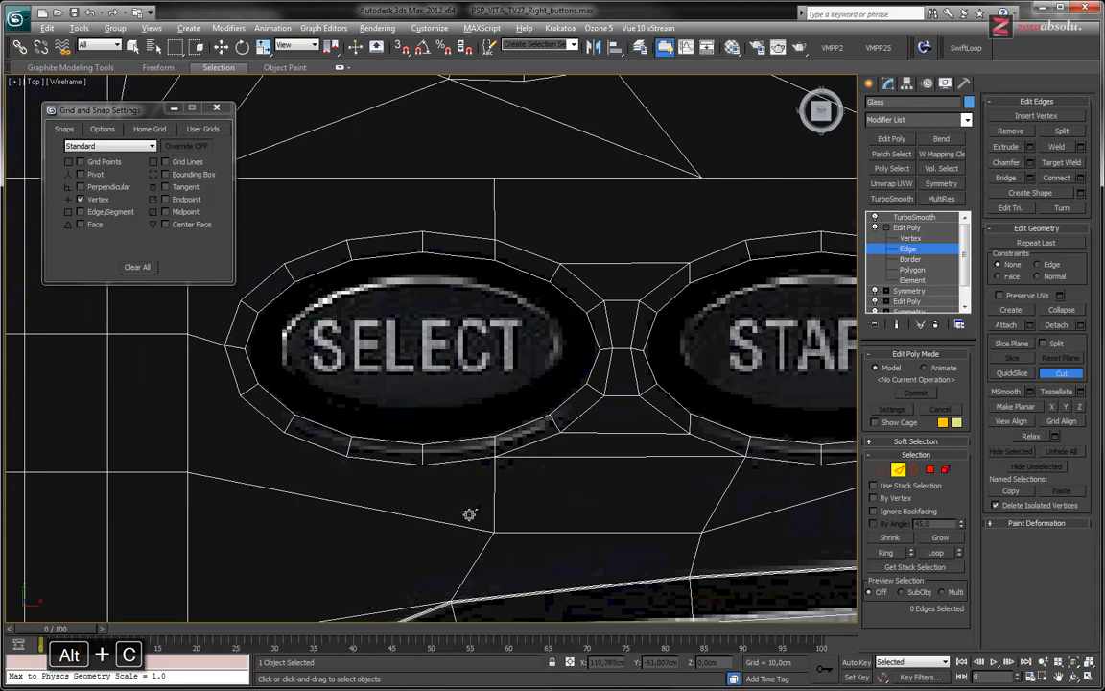
left_click(422, 464)
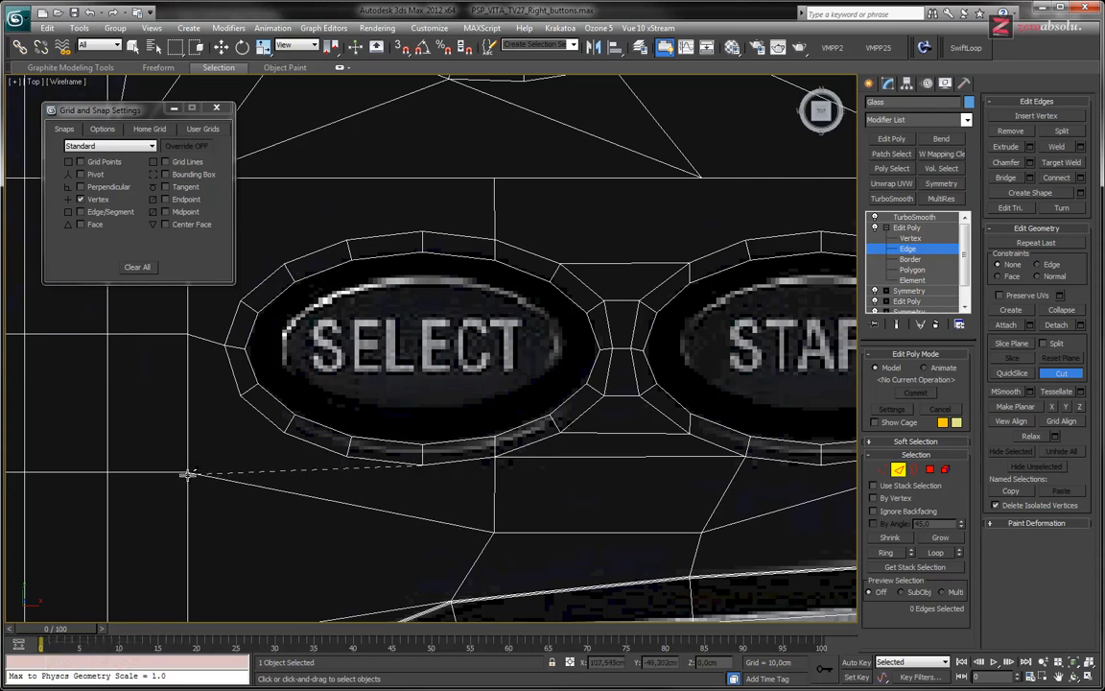
left_click(187, 471)
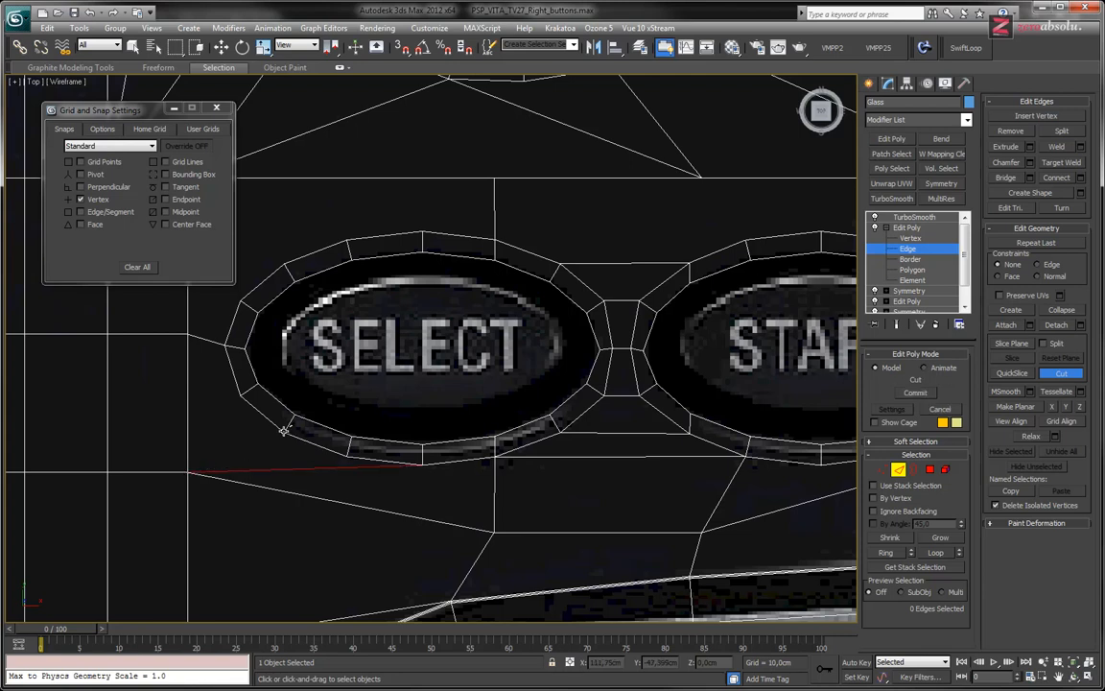
left_click(187, 472)
left_click(188, 469)
left_click(288, 422)
right_click(267, 406)
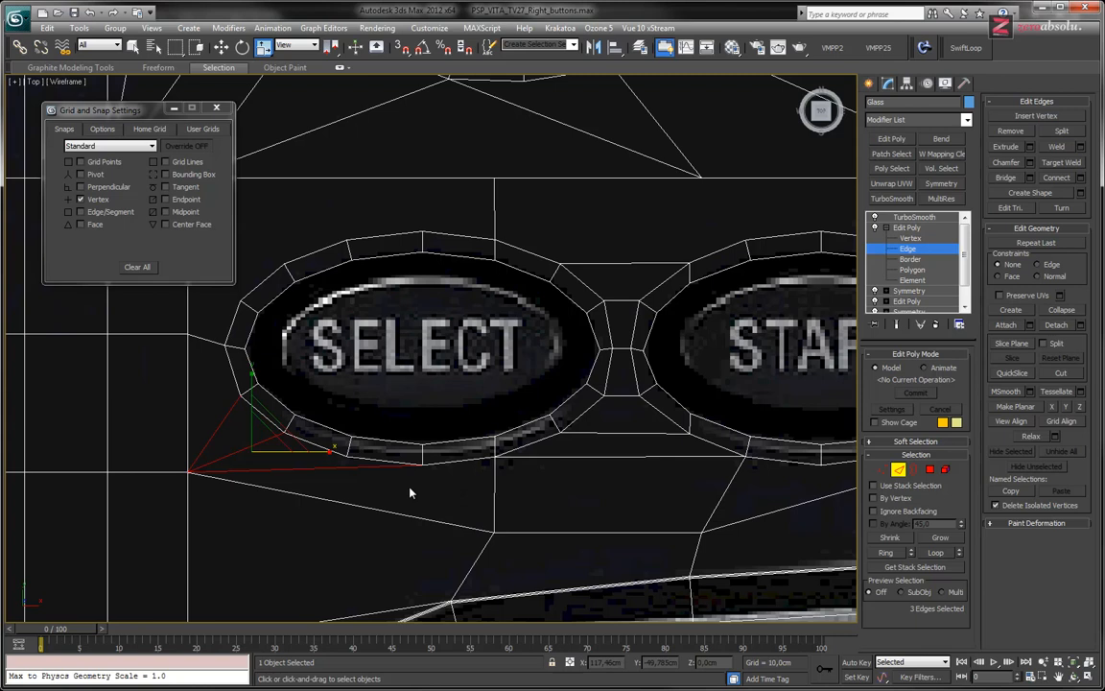
Remove the vertical edge below SELECT's lower-right outline vertex and cut a horizontal edge between the bottom vertices of the SELECT and START outlines
left_click(491, 482)
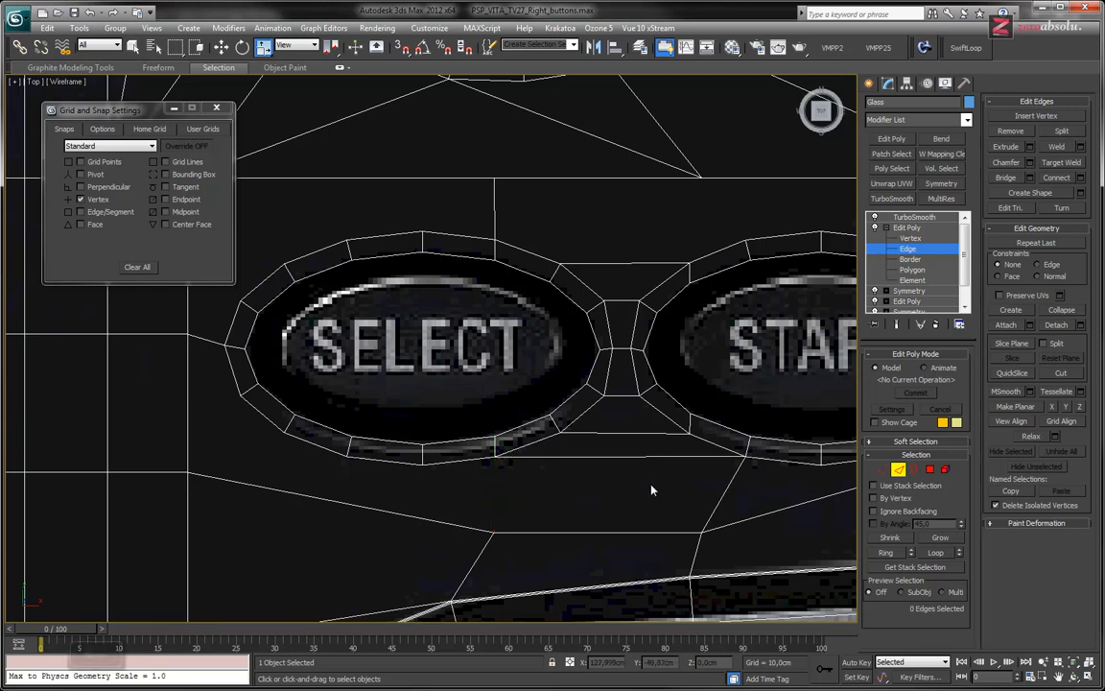
middle_click_drag(496, 474, 403, 460)
left_click(1061, 373)
left_click(328, 449)
left_click(729, 449)
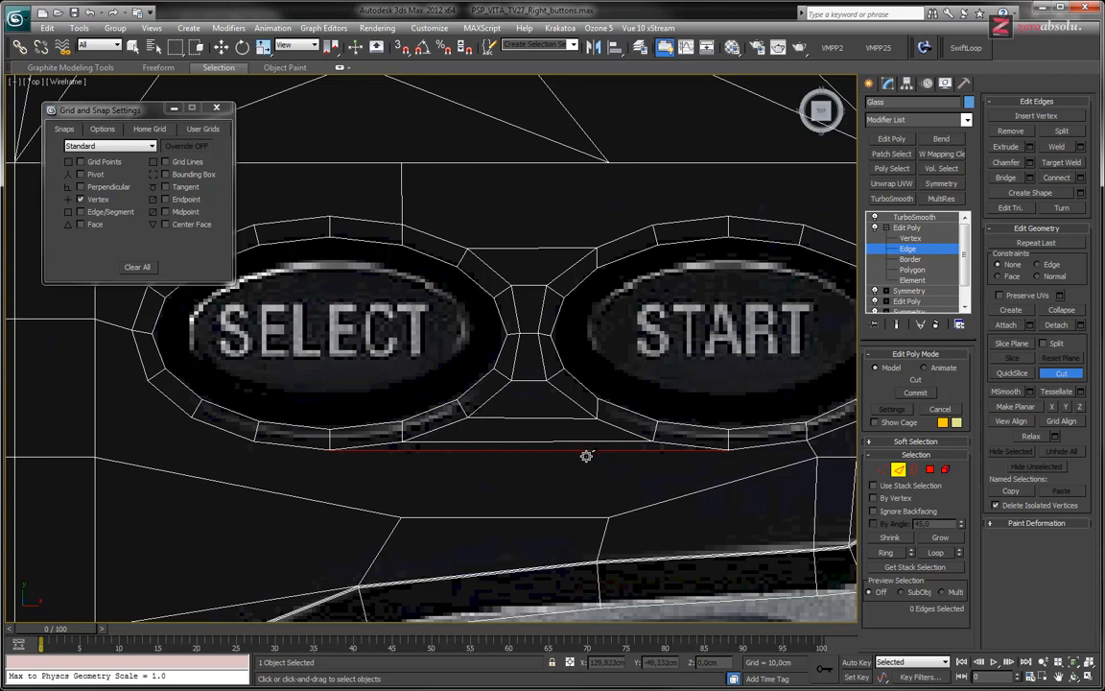
Cut edges joining the bottom vertices of the SELECT and START outlines to the two corner vertices below the gap
left_click(328, 449)
left_click(401, 518)
left_click(608, 515)
left_click(728, 448)
Cut edges from the SELECT outline's lower-left vertices to the corner vertex at its lower left
middle_click_drag(308, 451, 466, 432)
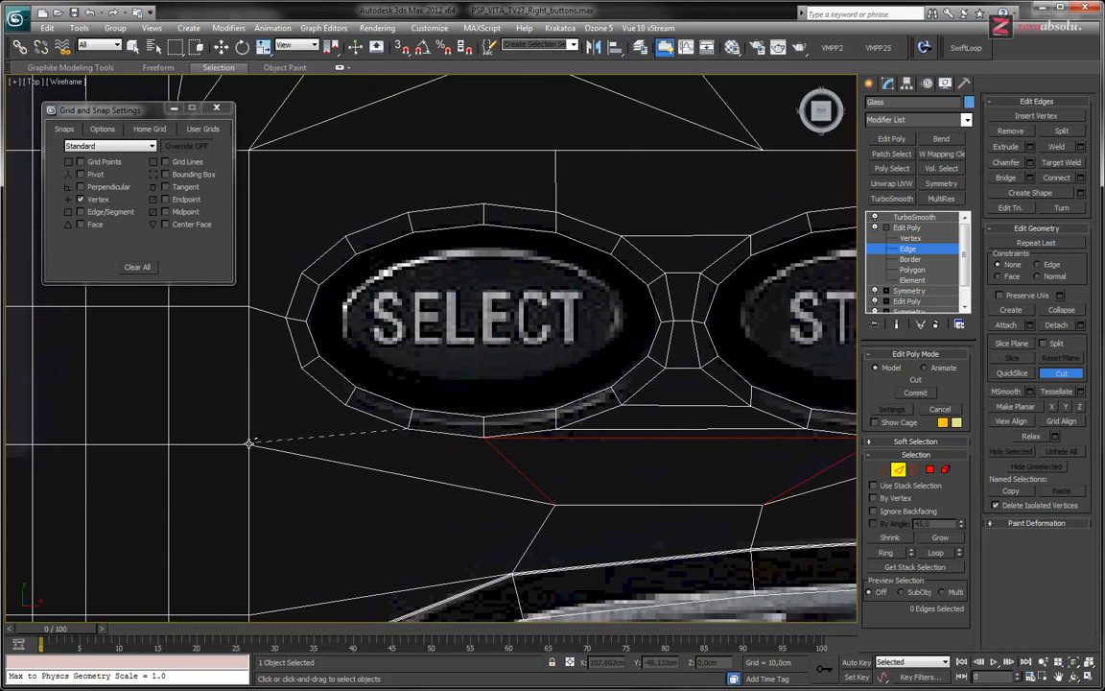
left_click(250, 443)
left_click(249, 444)
middle_click_drag(619, 439, 487, 470)
right_click(387, 484)
middle_click_drag(664, 478, 522, 459)
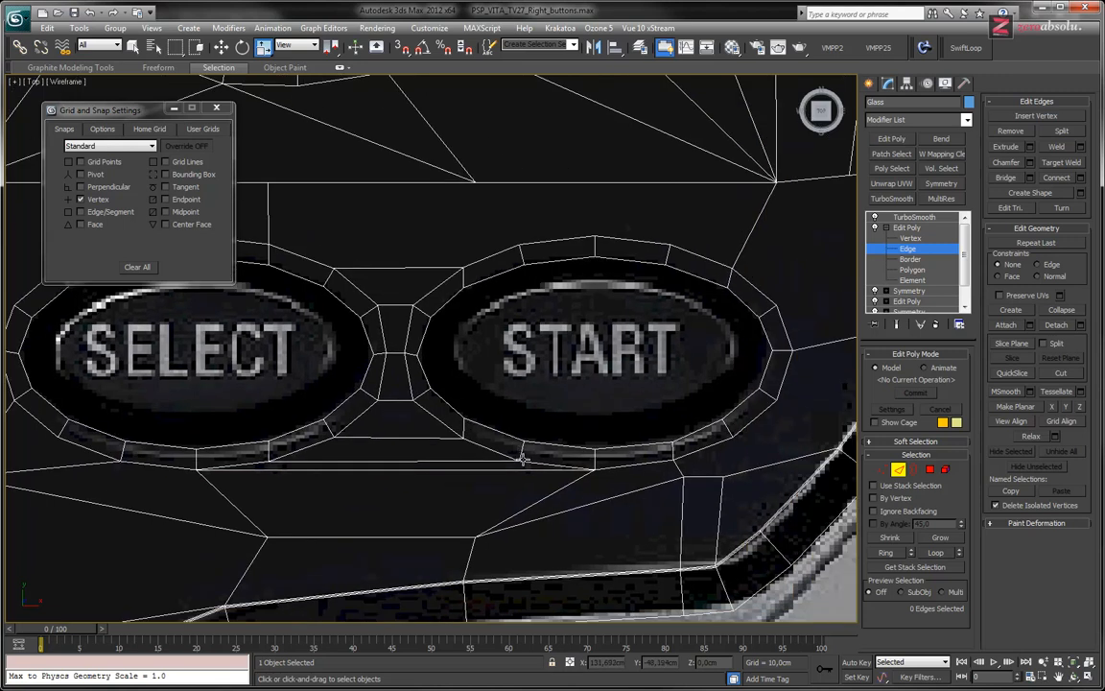
Remove the short edge below the START outline's lower-right vertex and the vertical edge above the SELECT outline's upper-right vertex
left_click(675, 473)
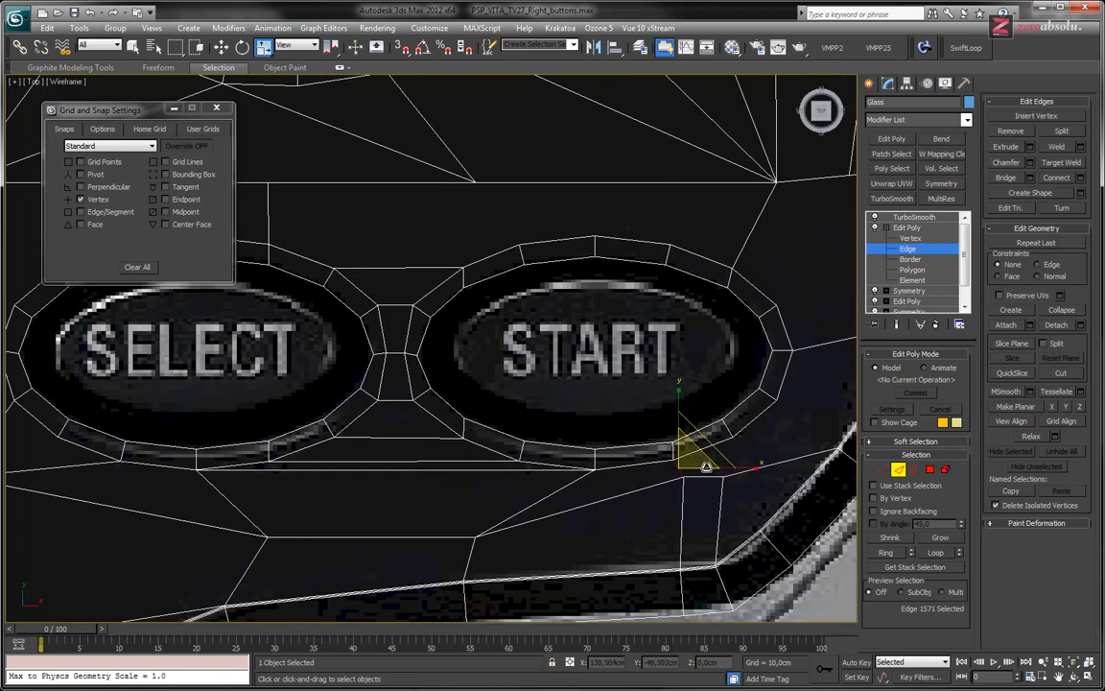
left_click(822, 479)
middle_click_drag(715, 400, 806, 427)
left_click_drag(345, 252, 444, 256)
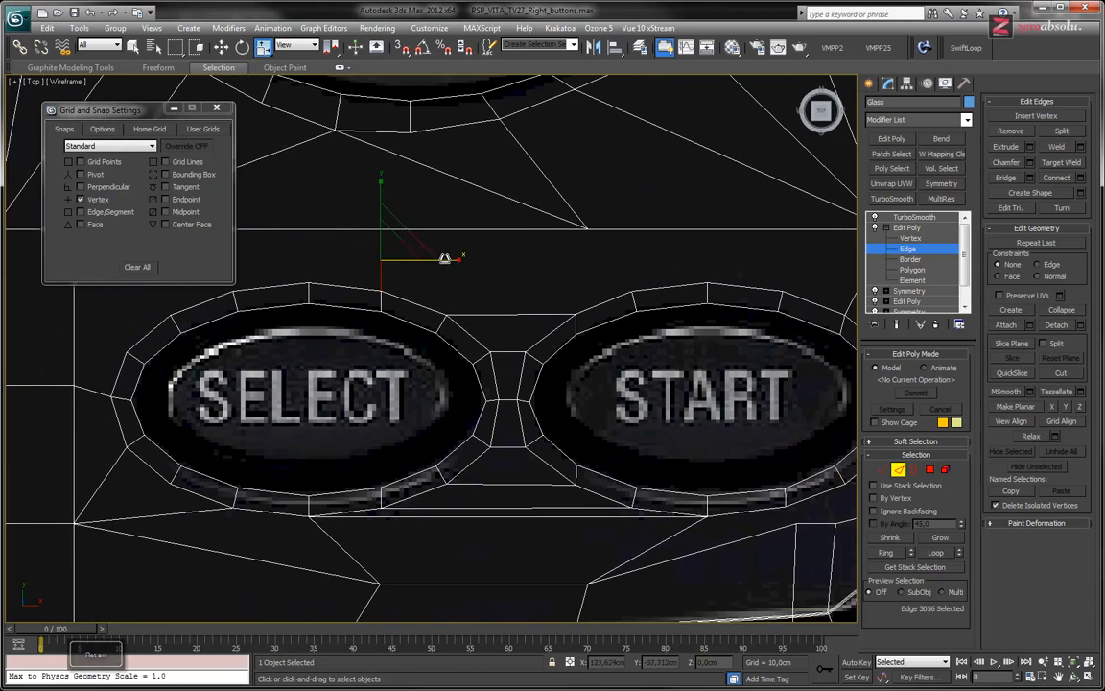
middle_click_drag(363, 274, 427, 389)
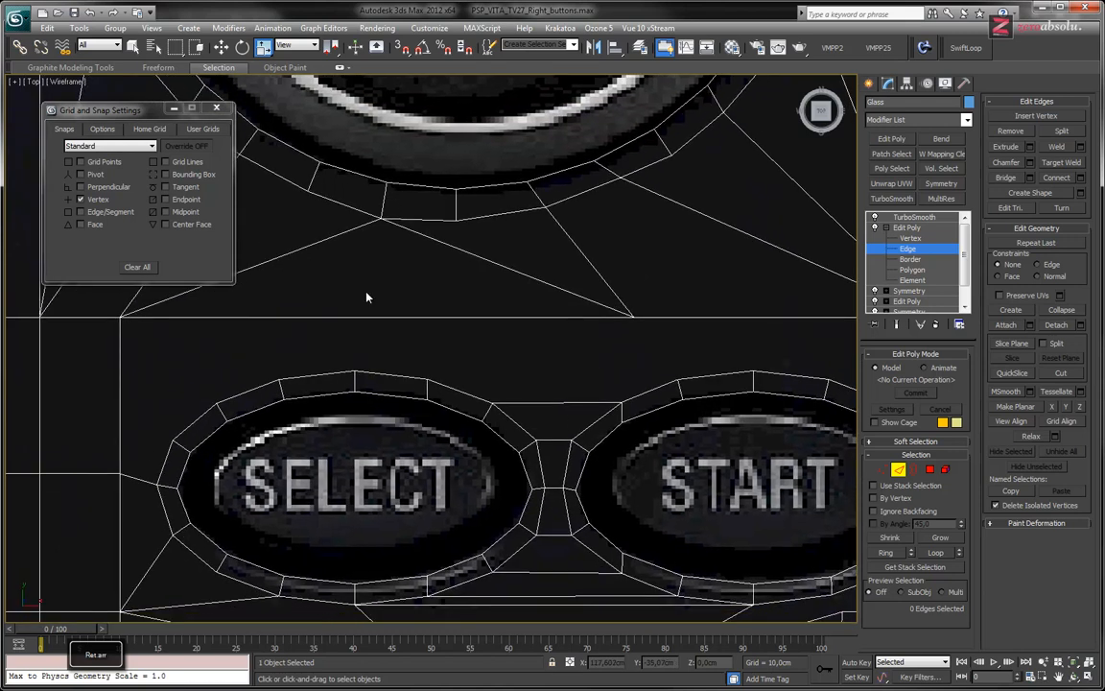
Move the vertex on the long horizontal edge above SELECT slightly downward
left_click(409, 318)
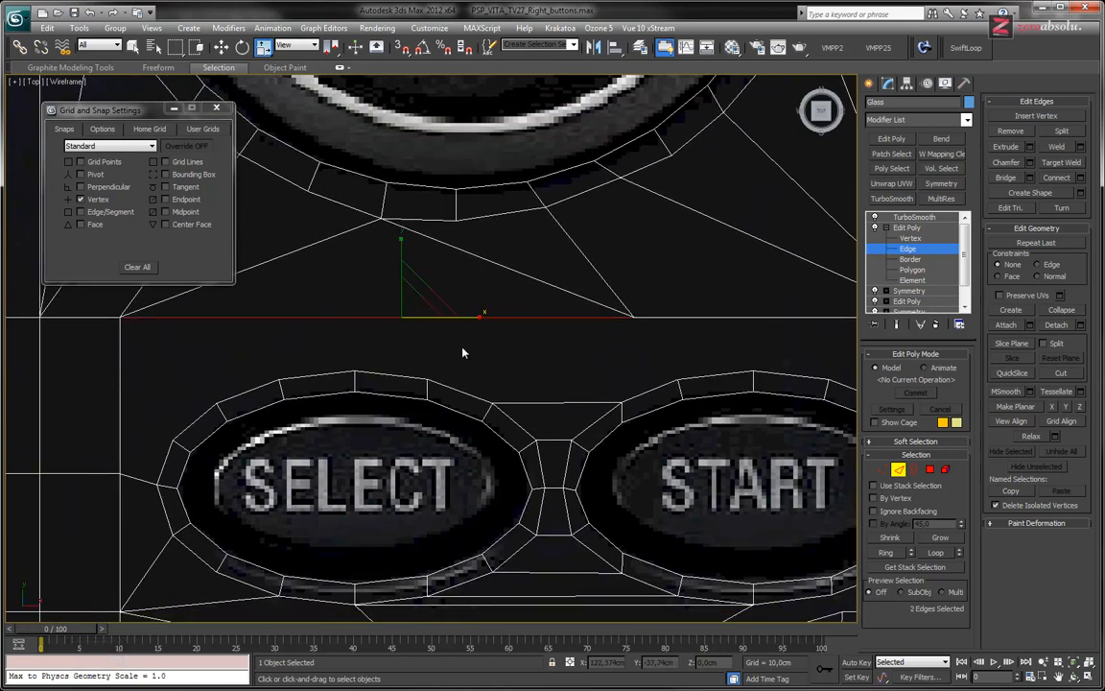
left_click(331, 316)
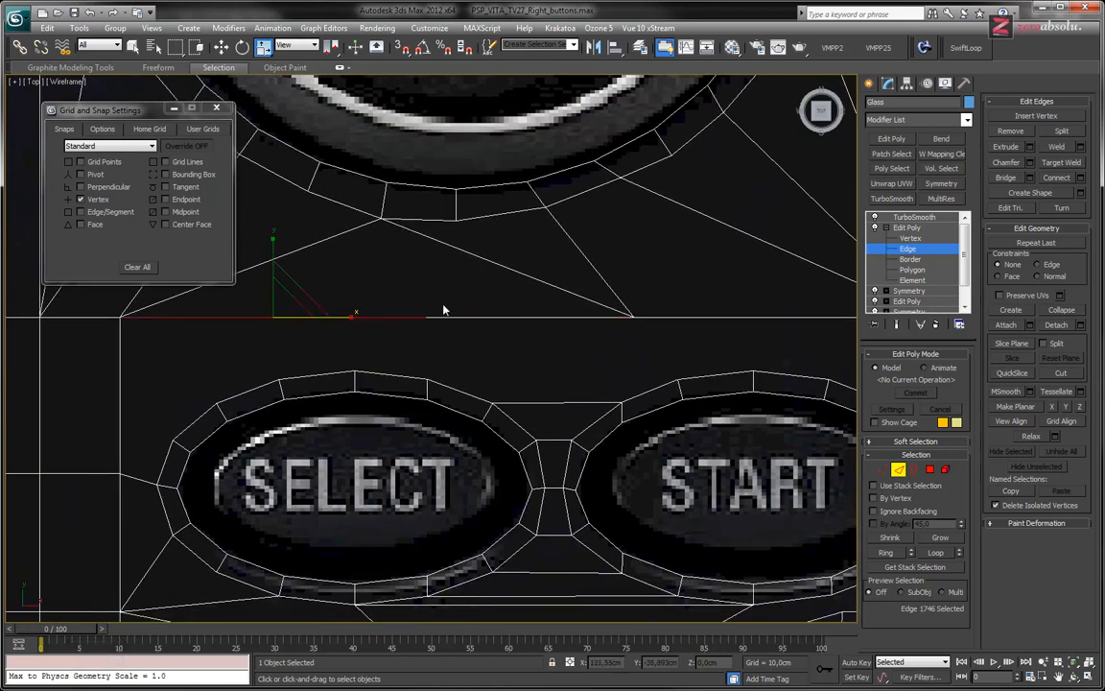
middle_click_drag(634, 385, 452, 379)
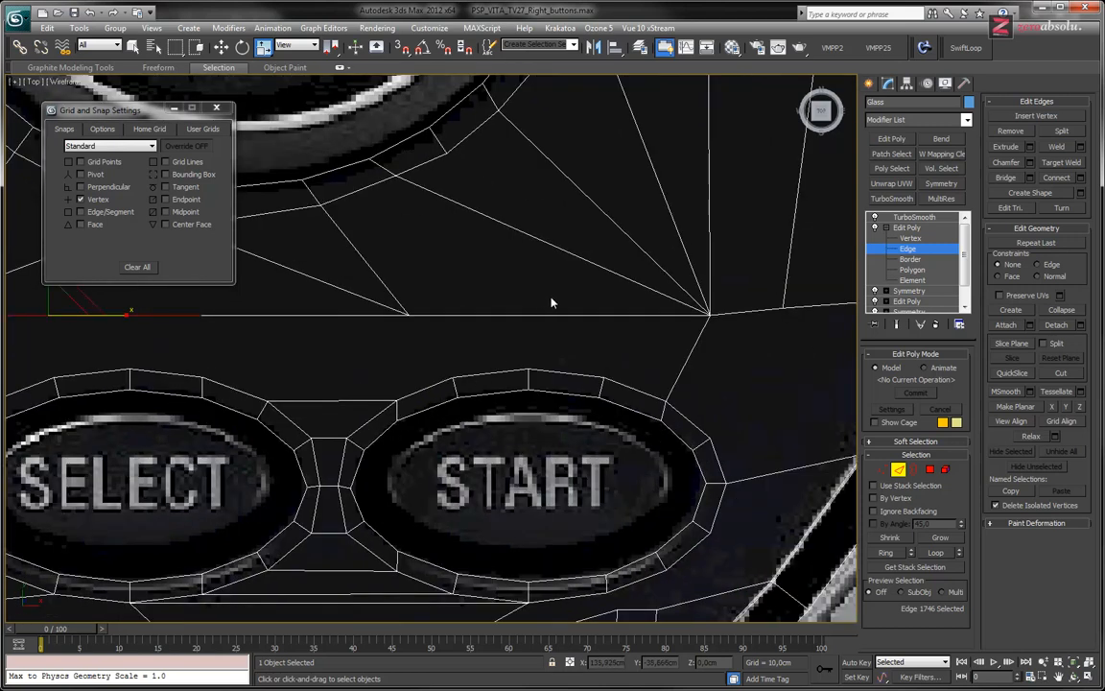
left_click(531, 313)
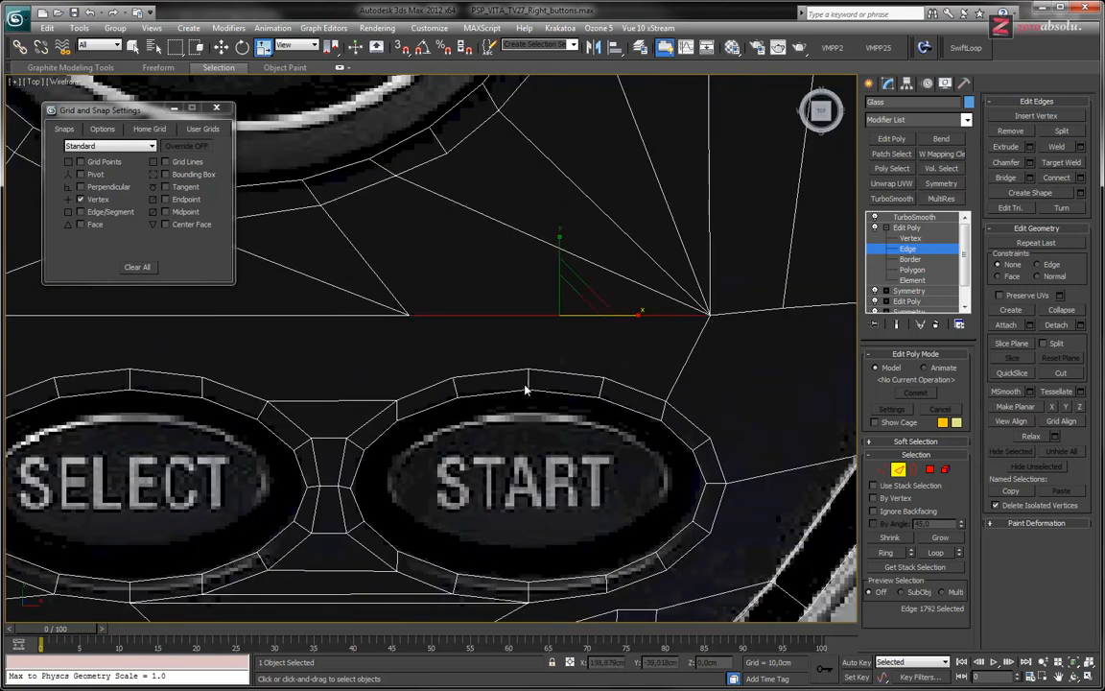
middle_click_drag(525, 388, 673, 388)
scroll(475, 374, "down", 2)
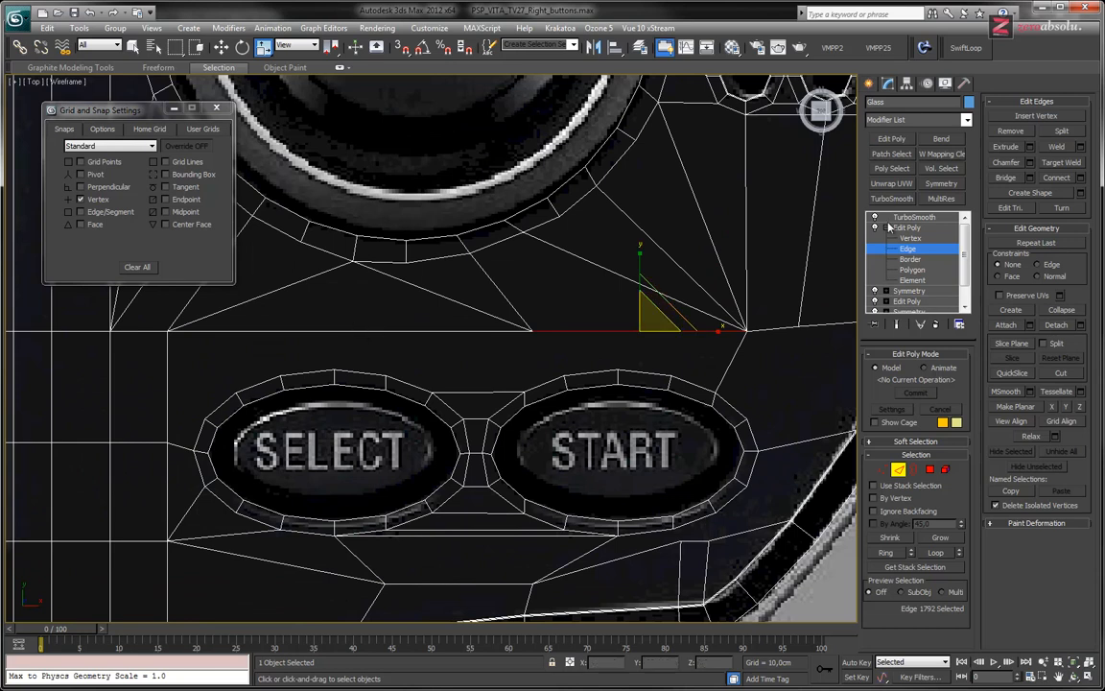
key("1")
left_click_drag(405, 335, 386, 277)
key("w")
middle_click_drag(417, 366, 429, 372)
scroll(428, 375, "up", 4)
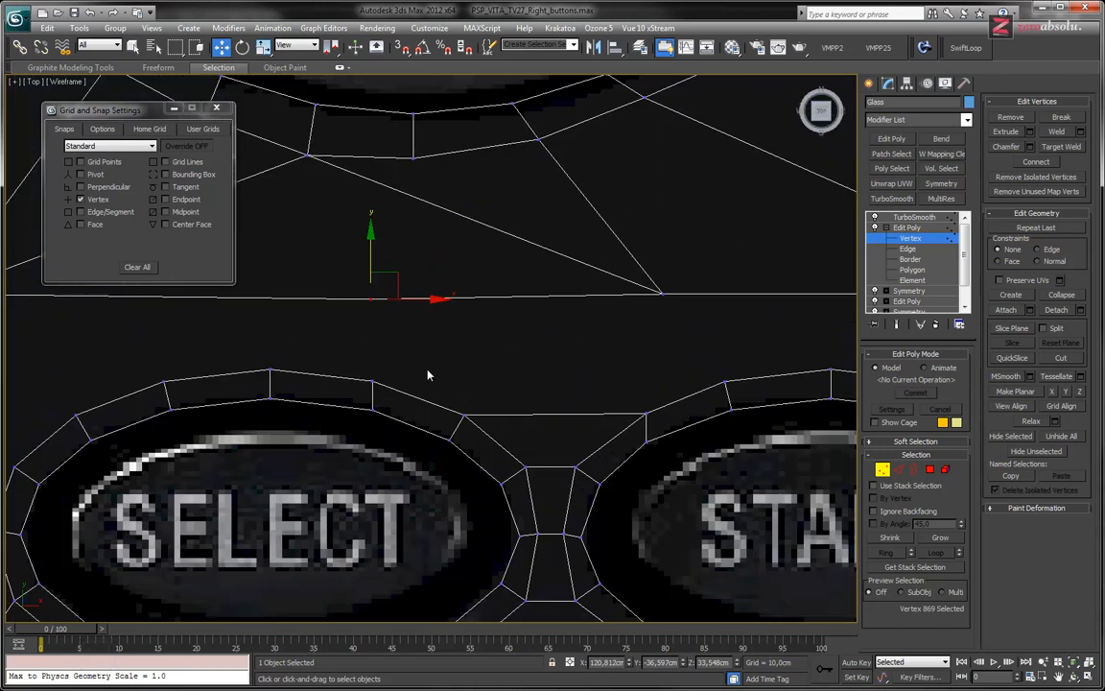
left_click(430, 366)
middle_click_drag(505, 370, 548, 383)
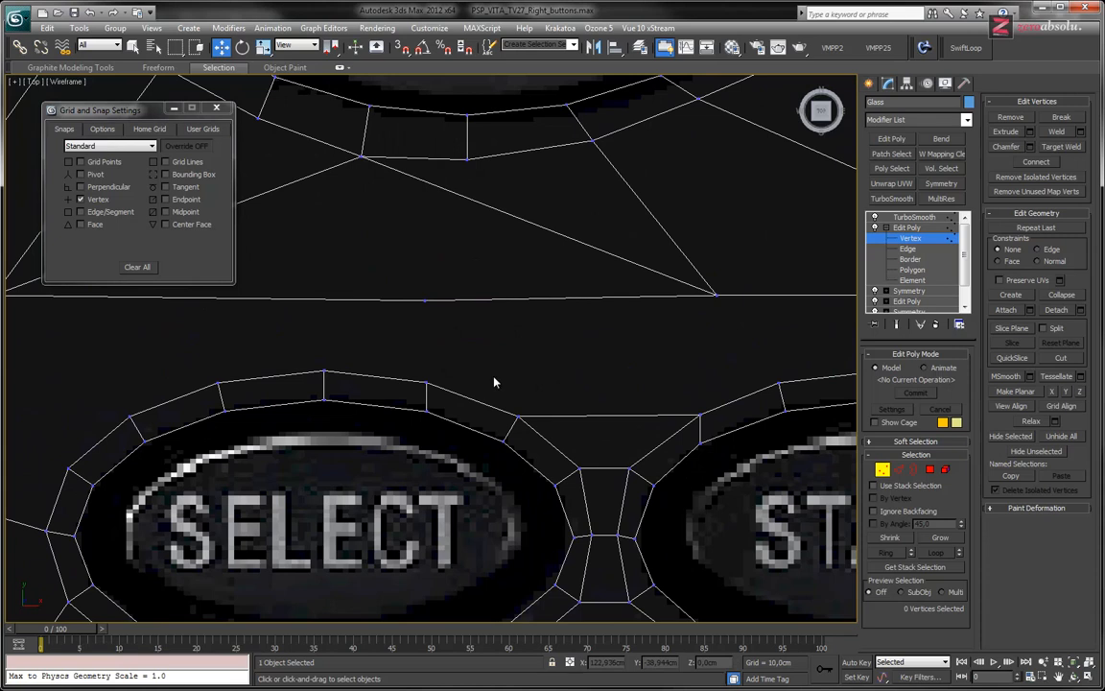
Cut a horizontal edge from the SELECT outline's vertex just right of its top to START's facing vertex just left of its top
middle_click_drag(611, 368, 515, 372)
key("alt+c")
left_click(335, 385)
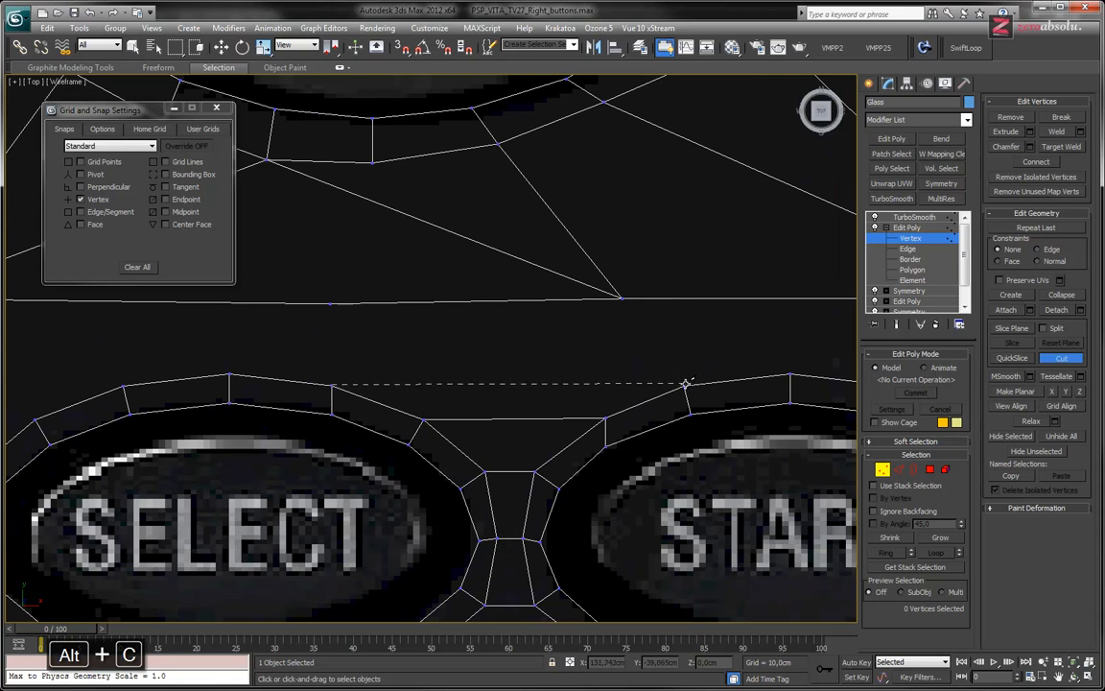
left_click(683, 385)
right_click(242, 372)
Cut an edge between the top vertices of both outlines, and from each one to the nearest vertex on the horizontal edge above
scroll(435, 328, "down", 3)
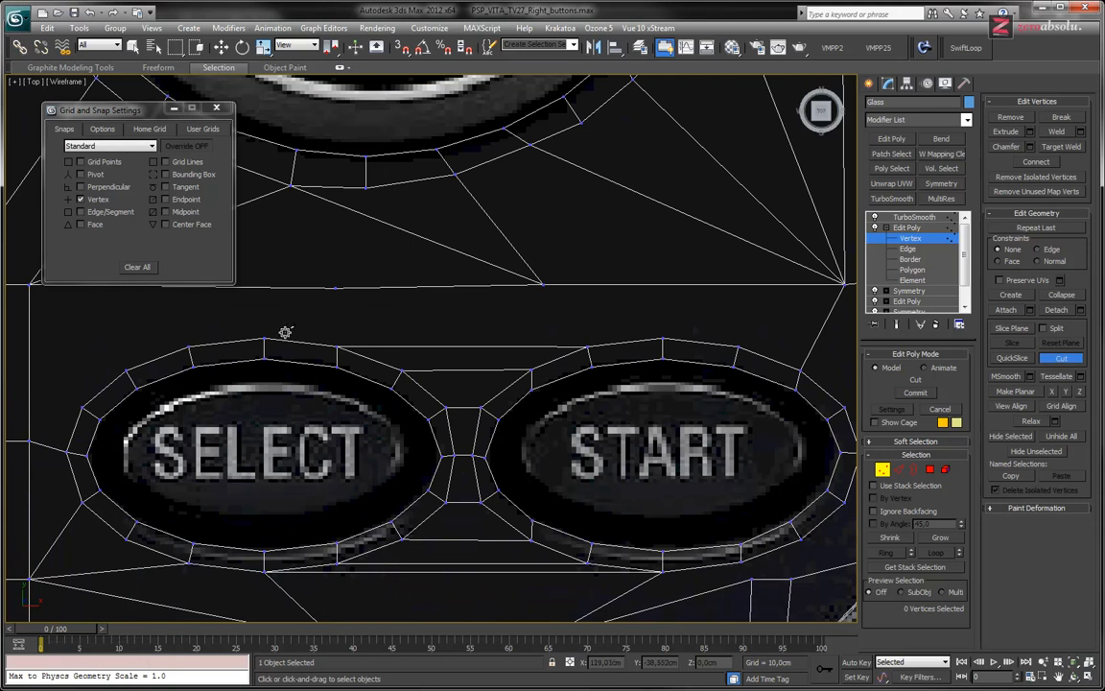
left_click(664, 337)
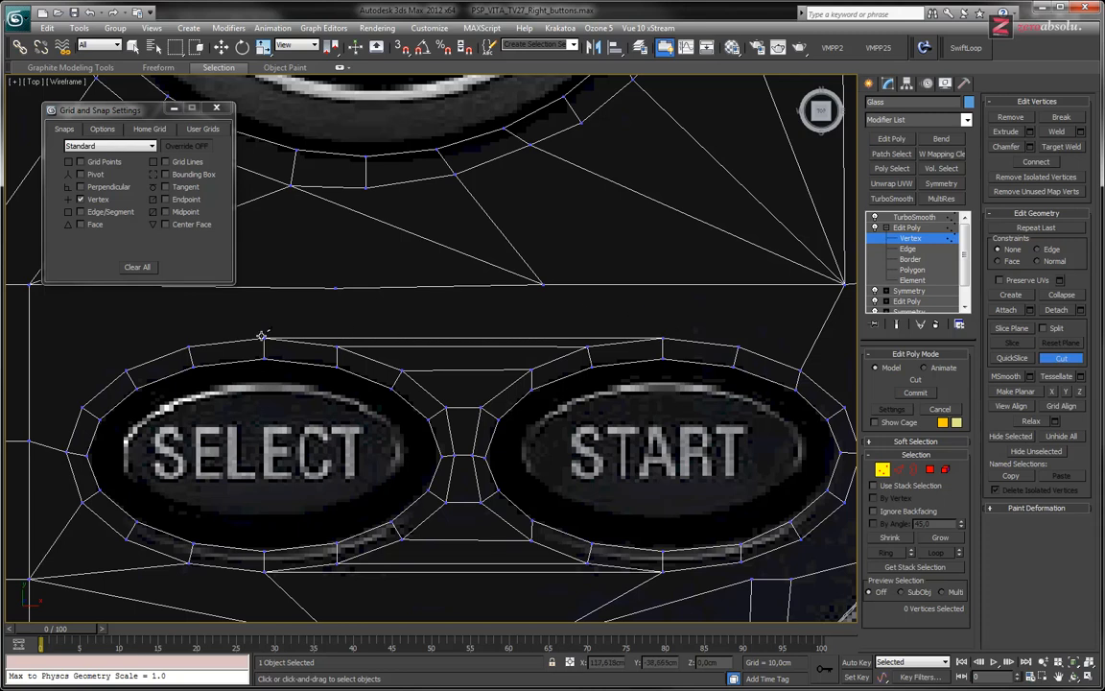
left_click(336, 286)
left_click(544, 282)
left_click(662, 337)
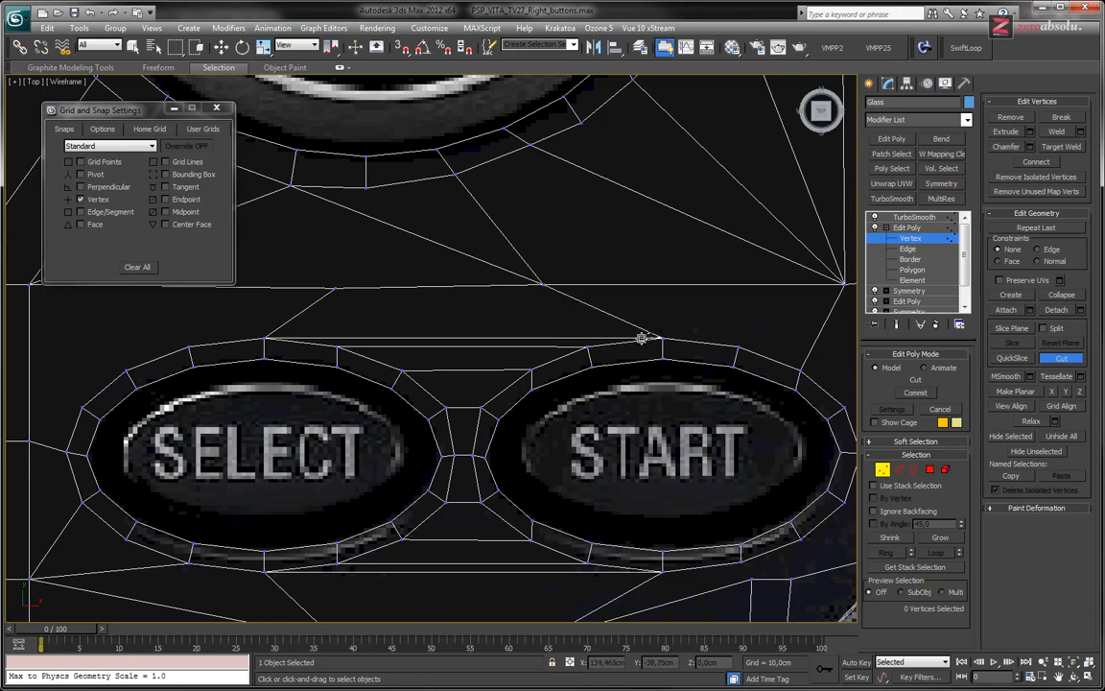
Remove the edge running from the START outline's upper-right vertex up to the vertex where the fan of edges meets
middle_click_drag(653, 353, 575, 412)
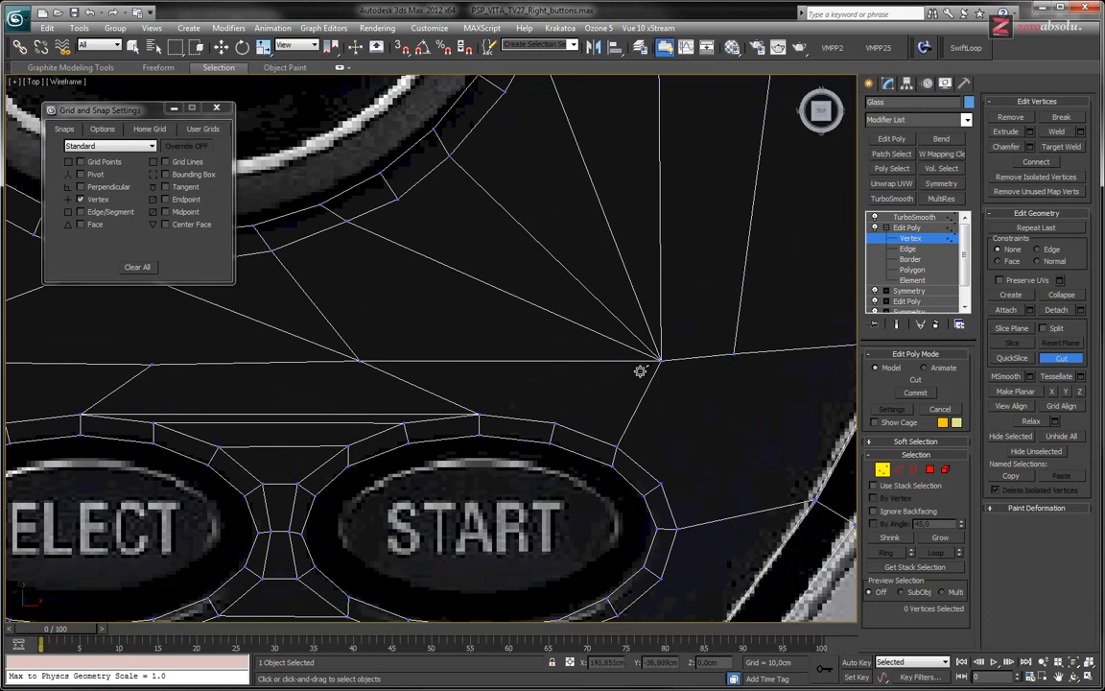
key("w")
key("2")
left_click(636, 408)
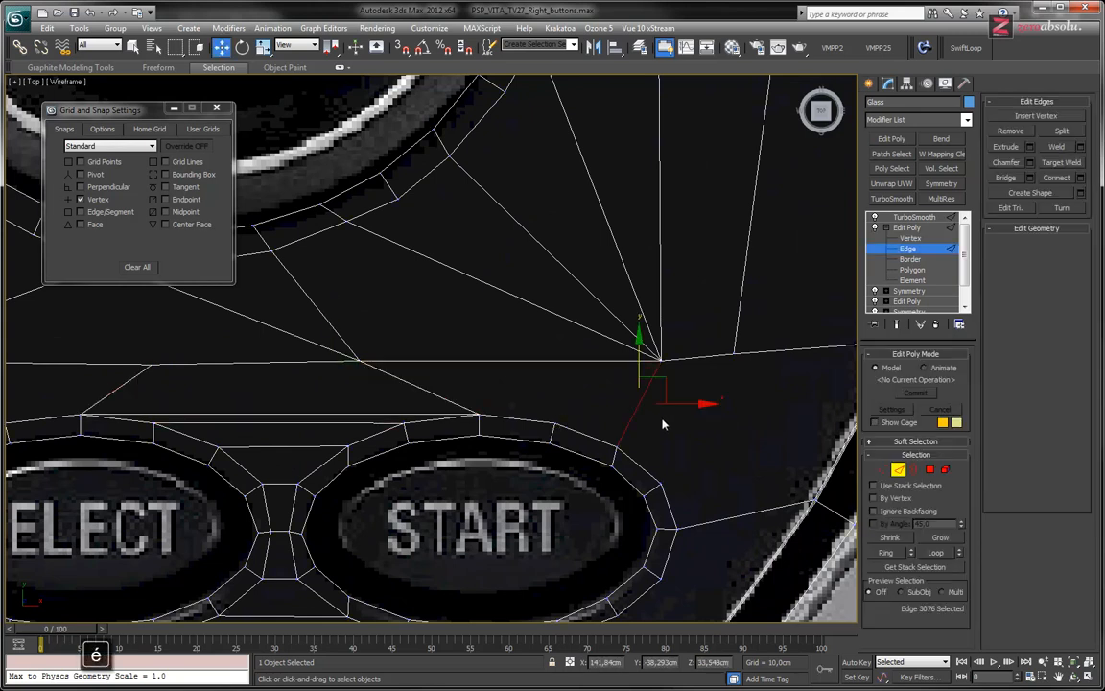
left_click(671, 430)
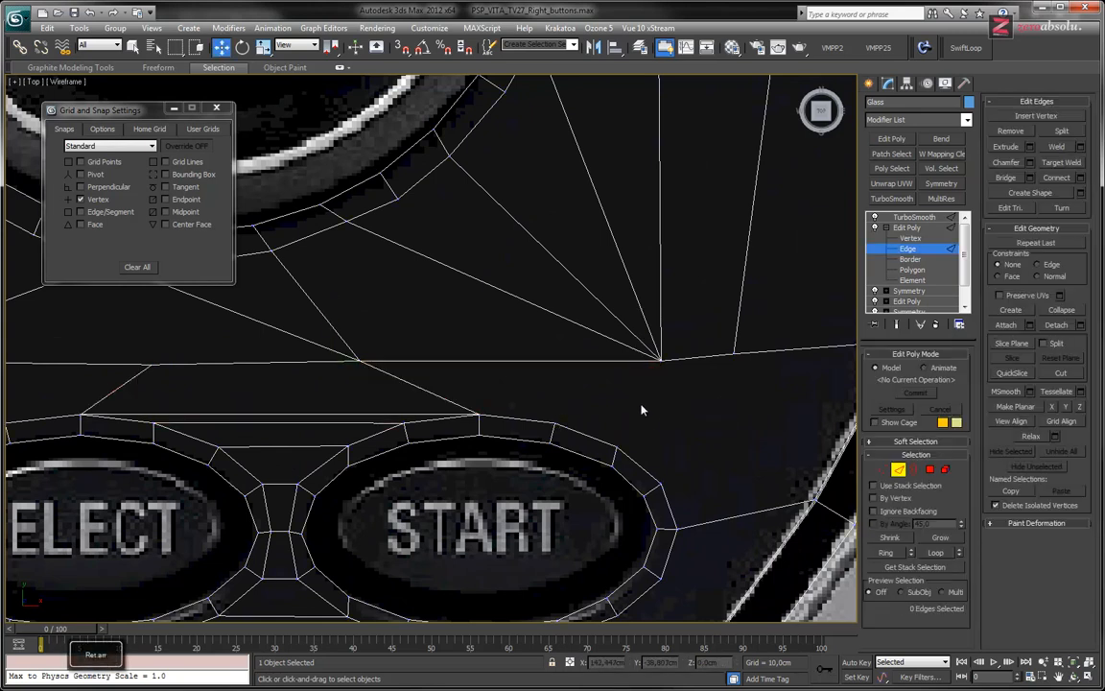
Cut edges from two upper-right START outline vertices to the next vertex right of the fan and to the glass border vertex
middle_click_drag(714, 354, 673, 327)
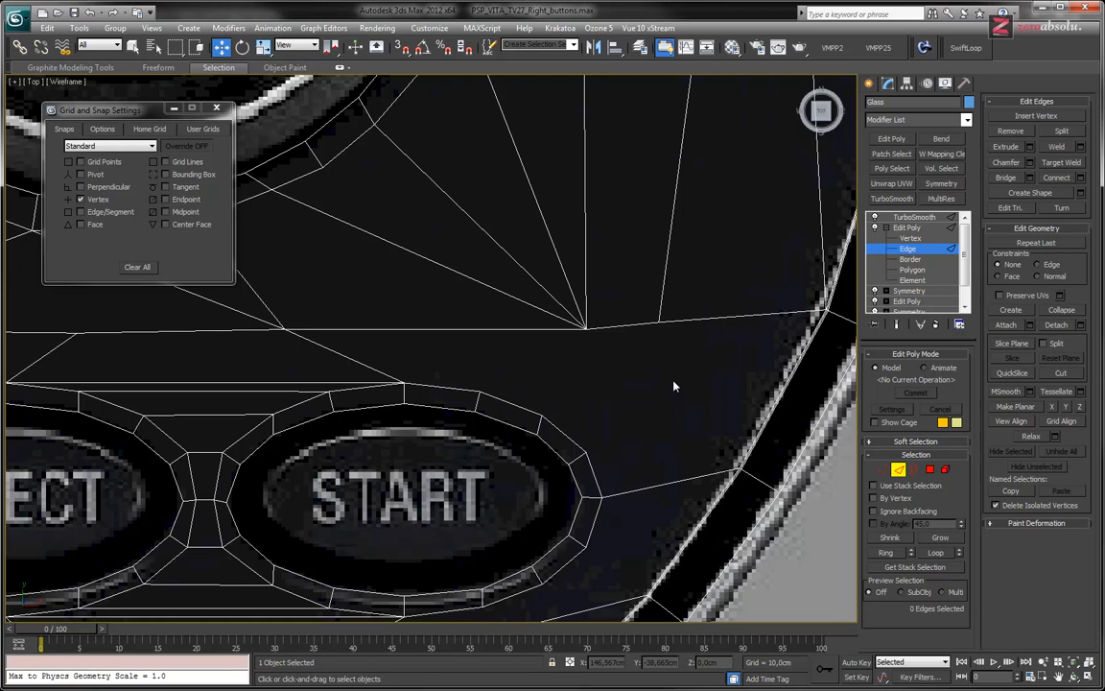
middle_click_drag(671, 385, 636, 387)
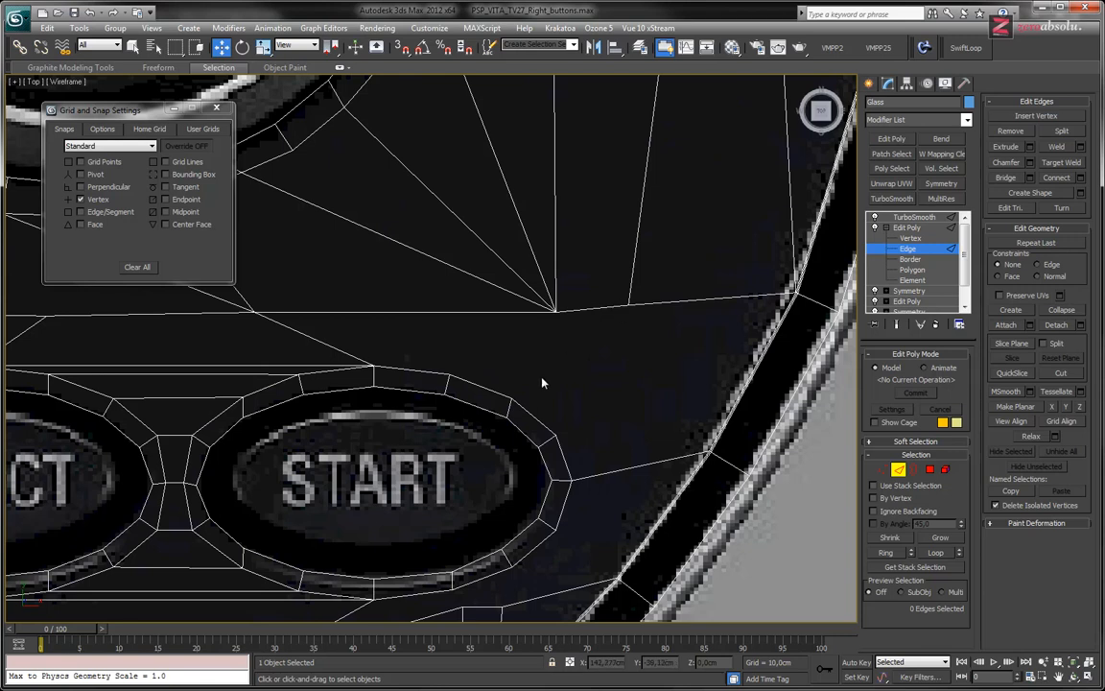
key("alt+c")
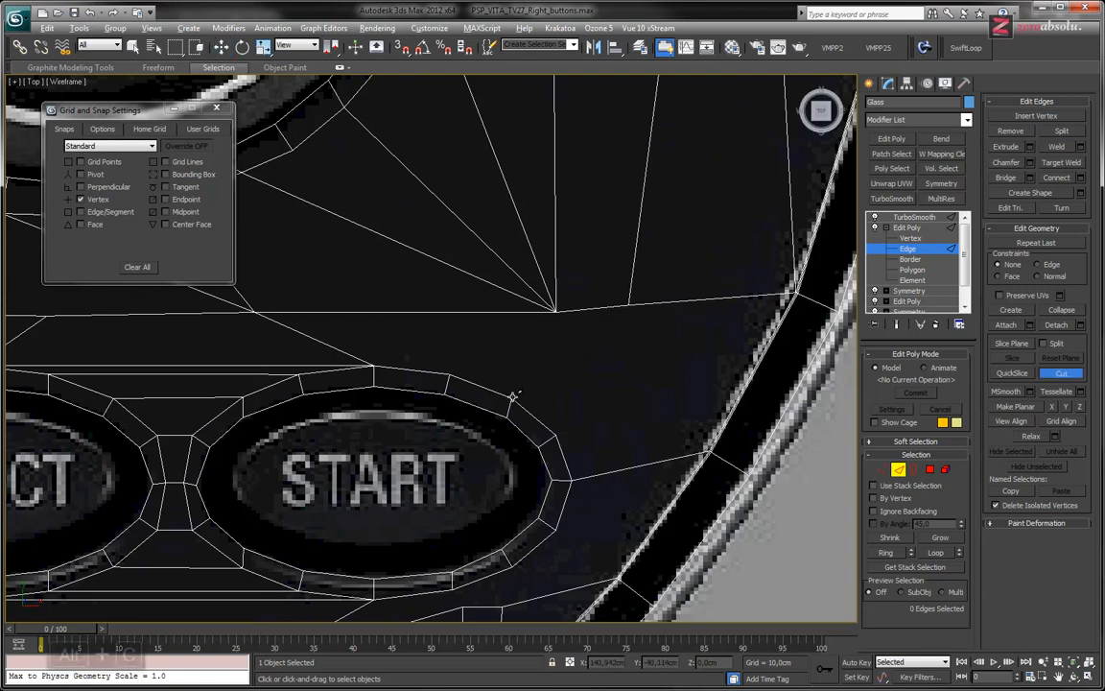
left_click(510, 395)
left_click(629, 304)
left_click(557, 433)
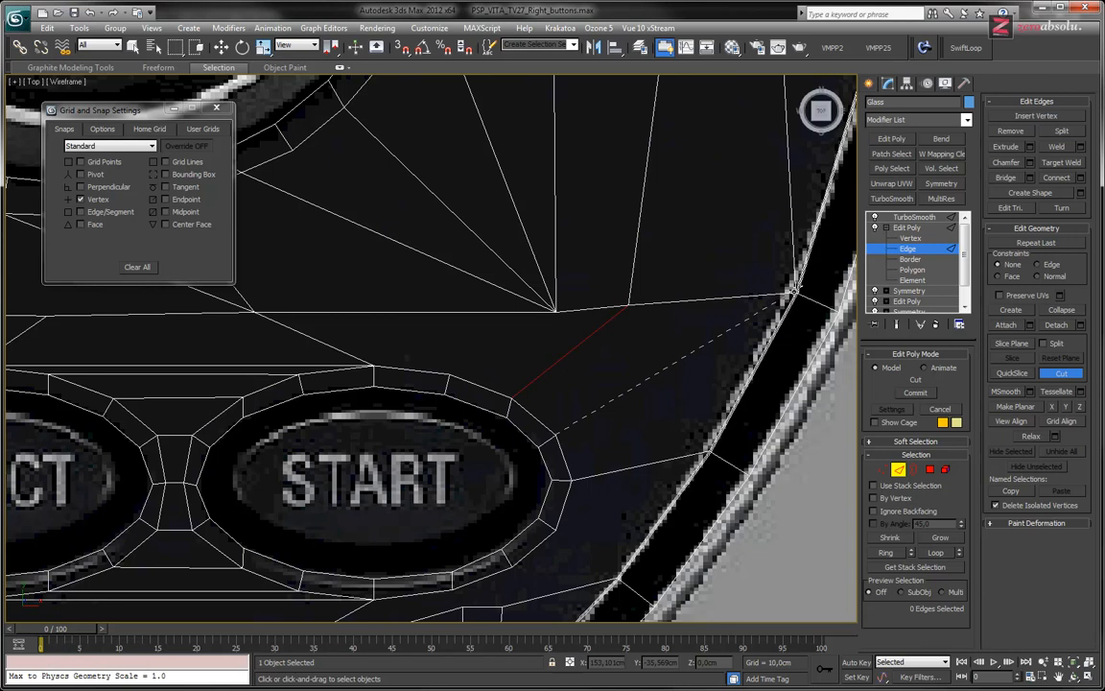
scroll(796, 289, "up", 4)
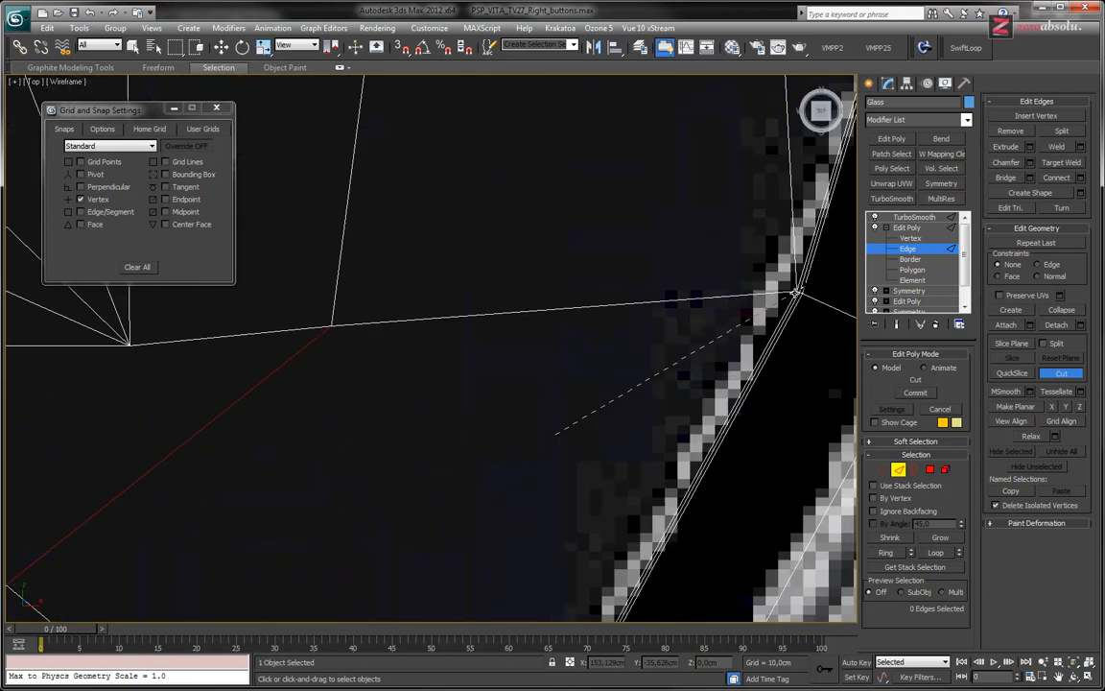
left_click(800, 289)
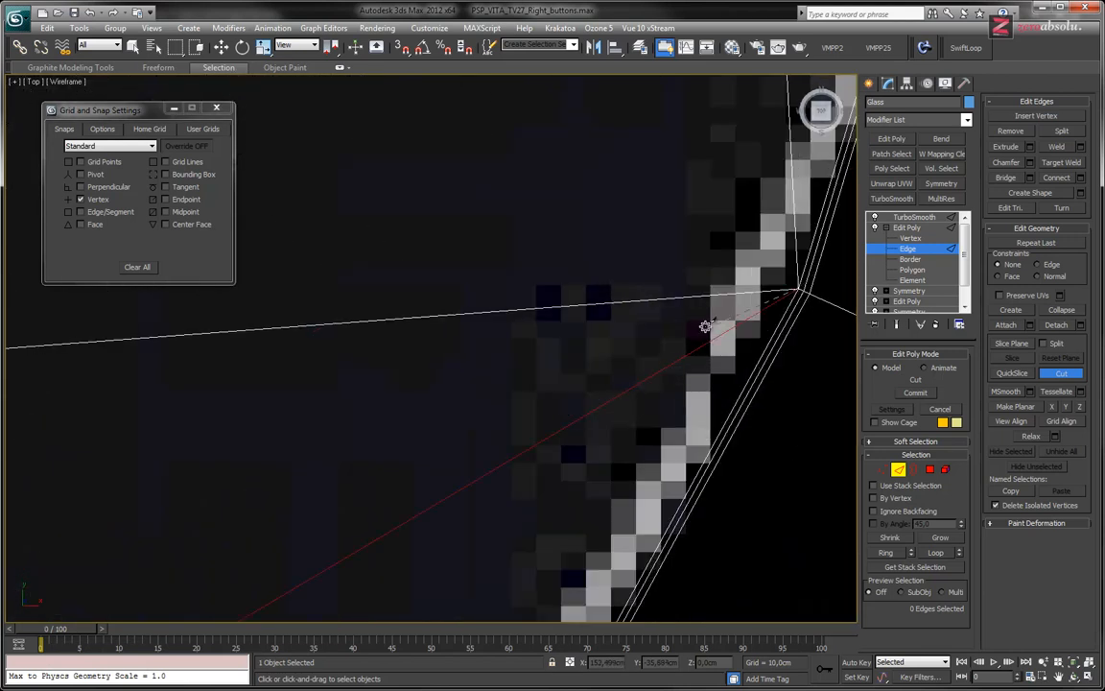
Cut an edge from the START outline's vertex just right of its top to the vertex where the fan of edges meets
scroll(710, 321, "down", 4)
middle_click_drag(611, 296, 599, 409)
left_click(467, 423)
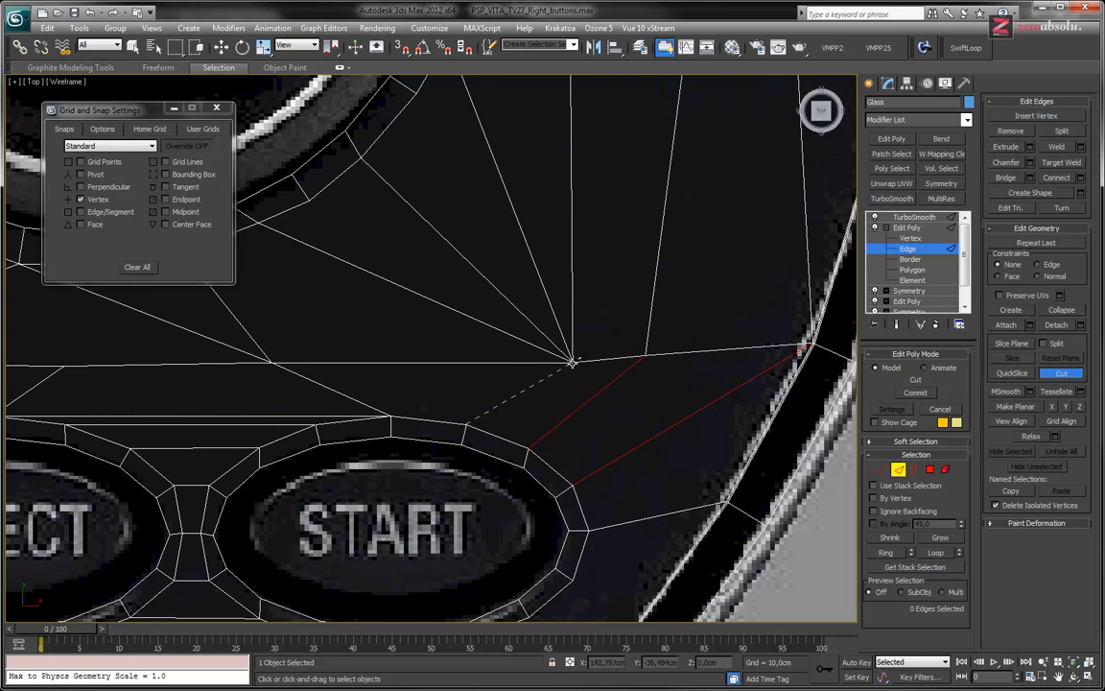
right_click(498, 395)
Cut an edge from the START outline's lower-right vertex to the glass border vertex below it
middle_click_drag(565, 414, 565, 318)
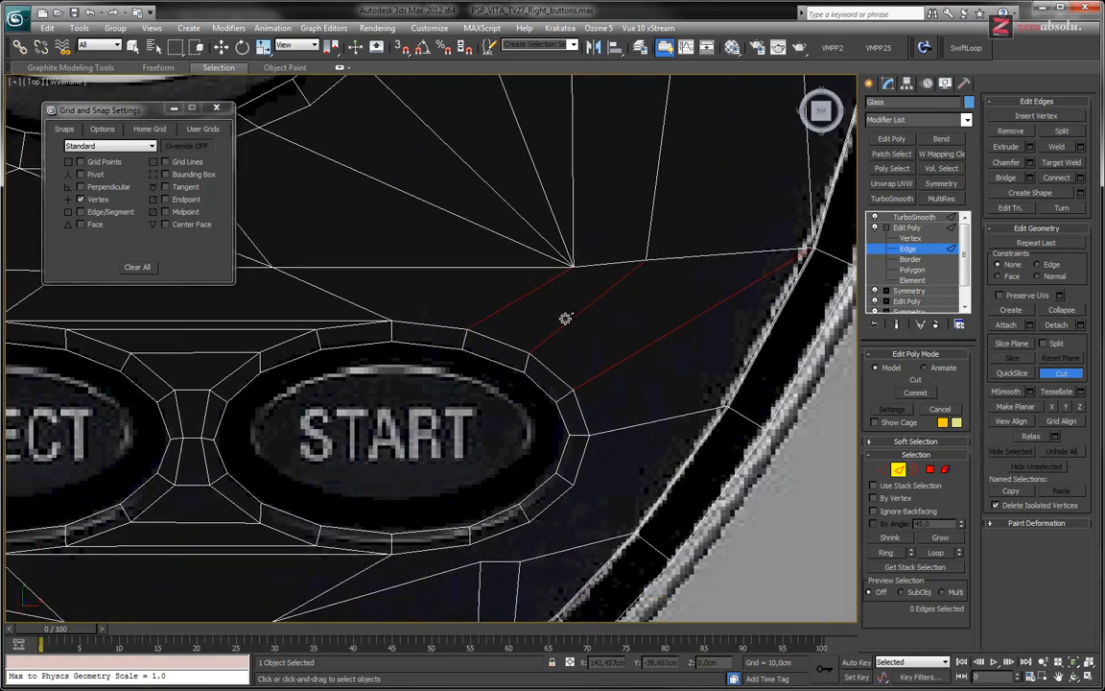
middle_click_drag(569, 461, 570, 362)
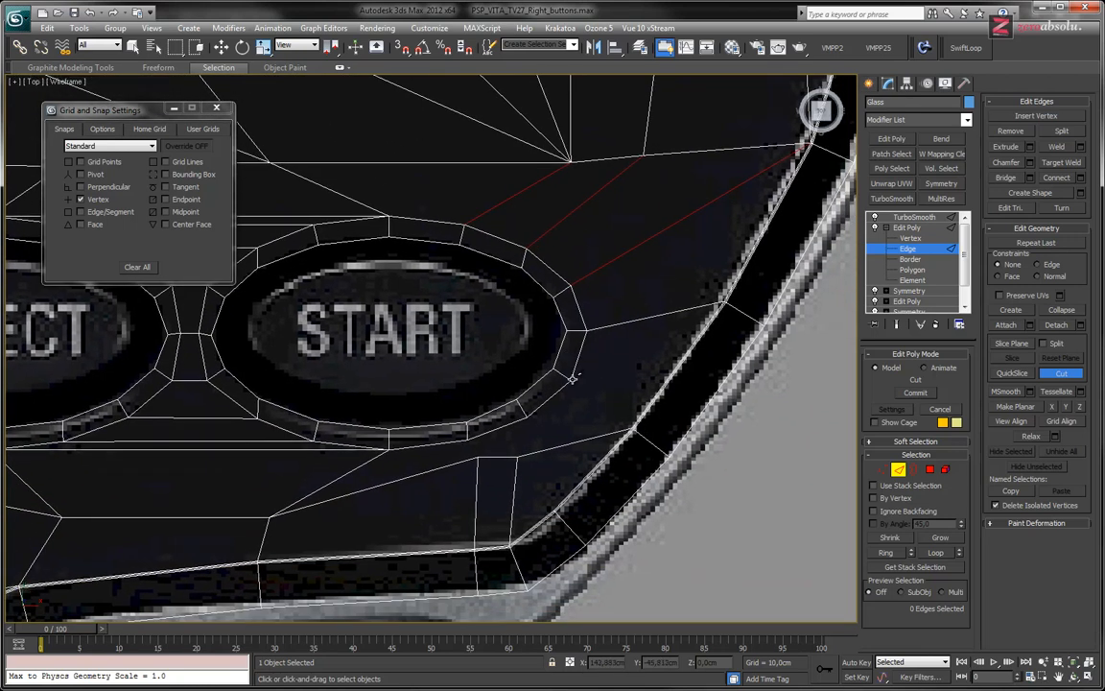
scroll(571, 380, "up", 5)
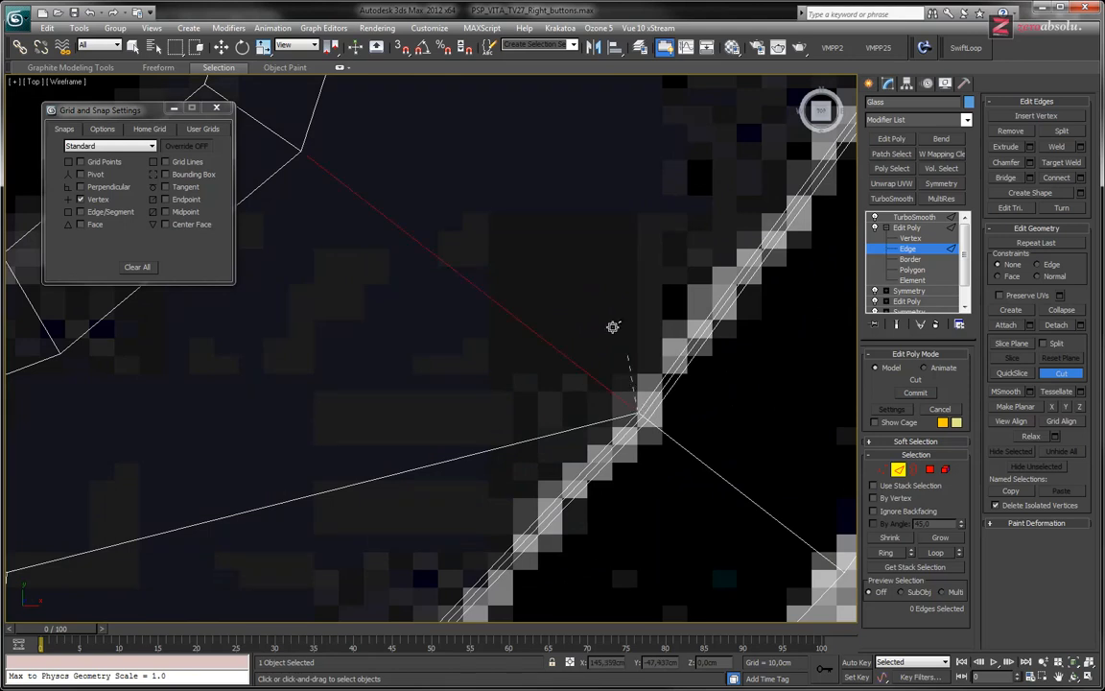
Cut edges from the START outline's two lower-right vertices to the top corners of the narrow face below them
scroll(600, 332, "down", 4)
middle_click_drag(479, 353, 641, 345)
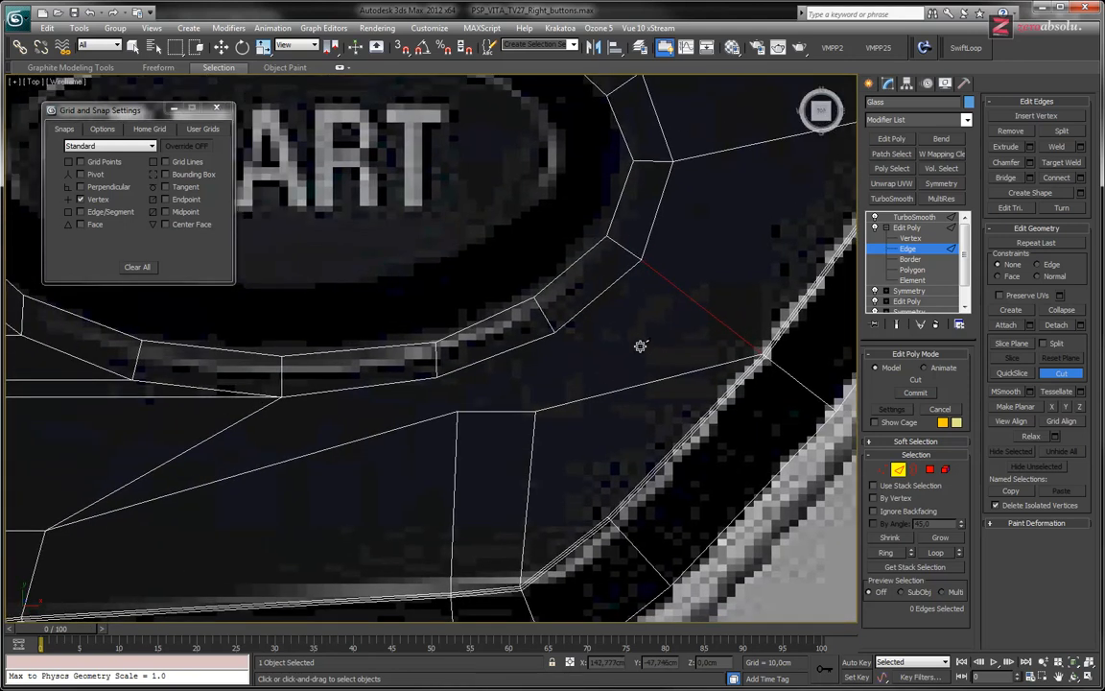
left_click(555, 332)
left_click(536, 409)
left_click(436, 376)
left_click(458, 410)
scroll(446, 403, "up", 6)
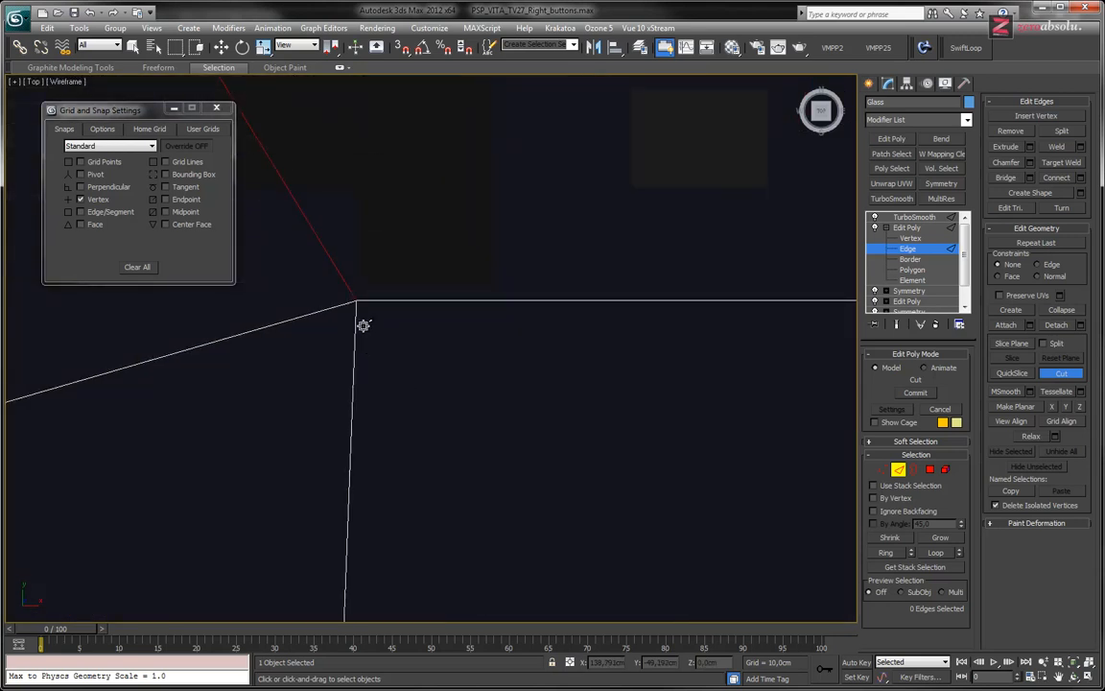
scroll(474, 342, "down", 5)
scroll(687, 382, "up", 3)
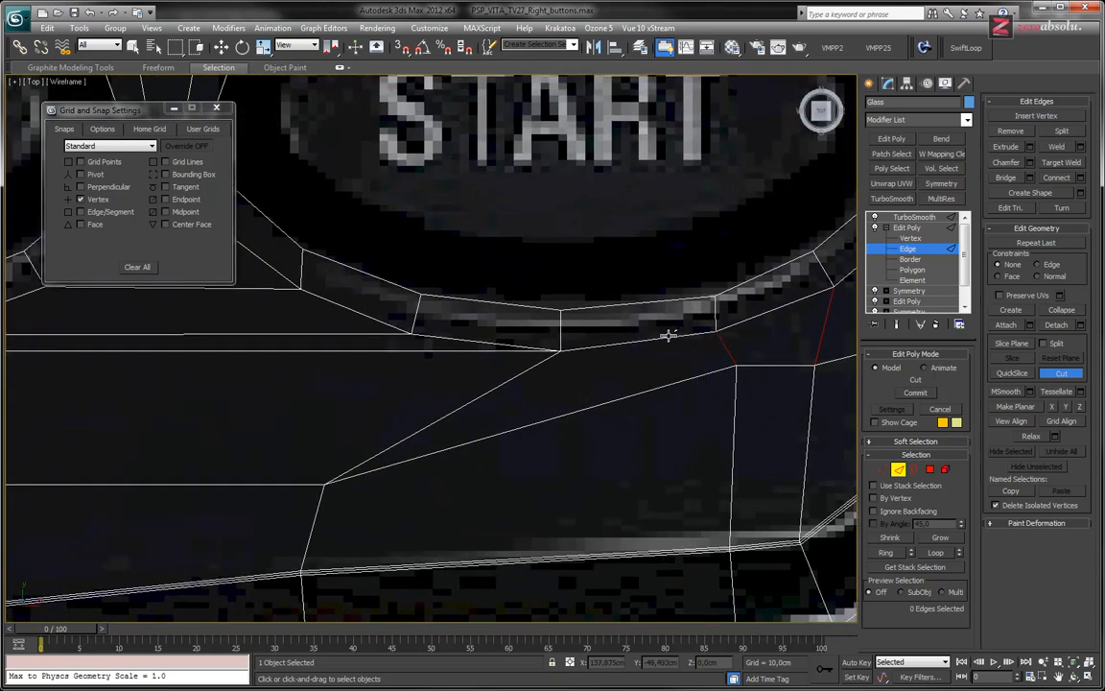
scroll(634, 367, "down", 5)
scroll(618, 416, "up", 1)
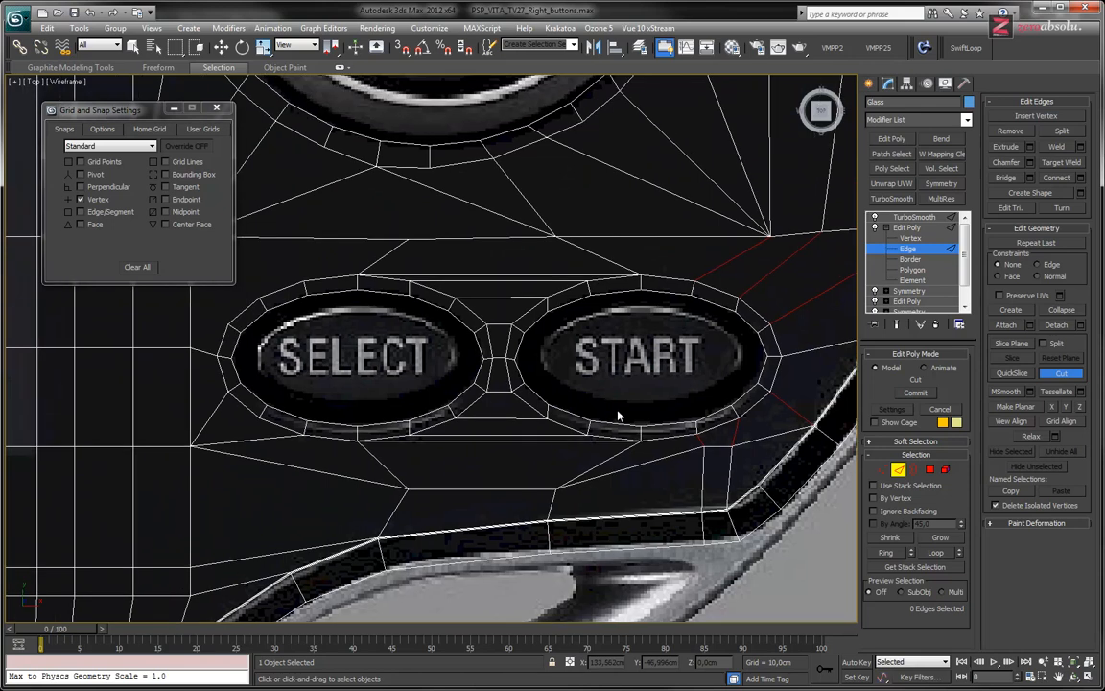
Cut edges from two upper-left SELECT outline vertices to the grid corner vertex above them, and display the mesh shaded
scroll(618, 412, "down", 2)
middle_click_drag(427, 370, 465, 402)
scroll(418, 387, "up", 3)
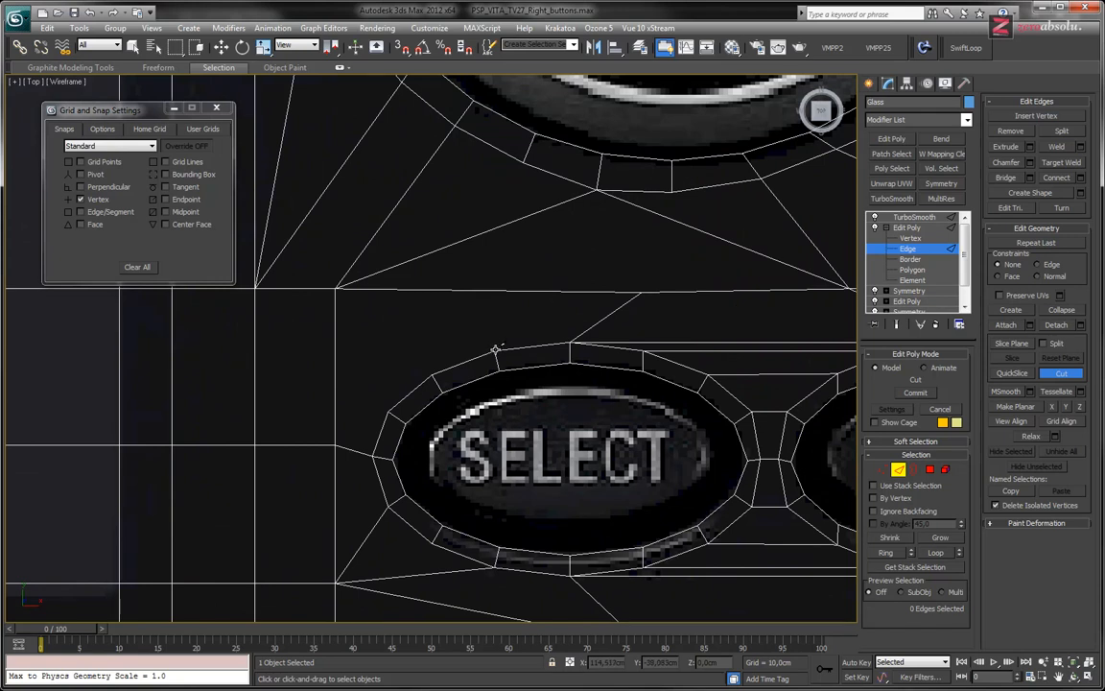
left_click(494, 351)
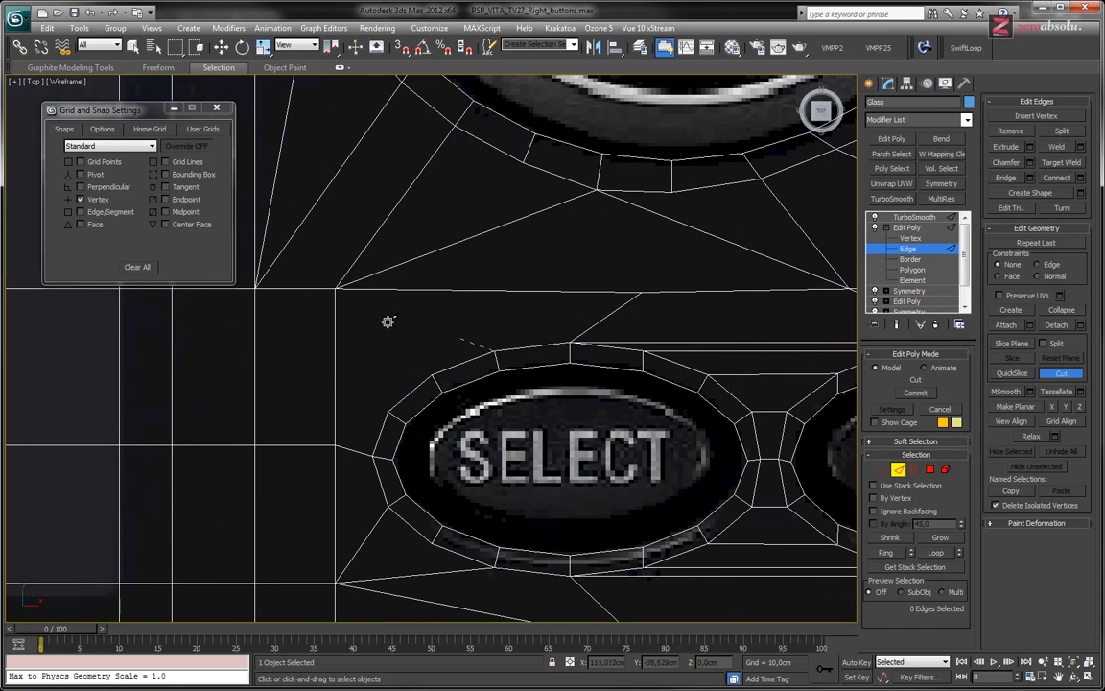
left_click(335, 287)
left_click(386, 410)
left_click(335, 287)
scroll(580, 336, "down", 4)
middle_click_drag(587, 332, 518, 302)
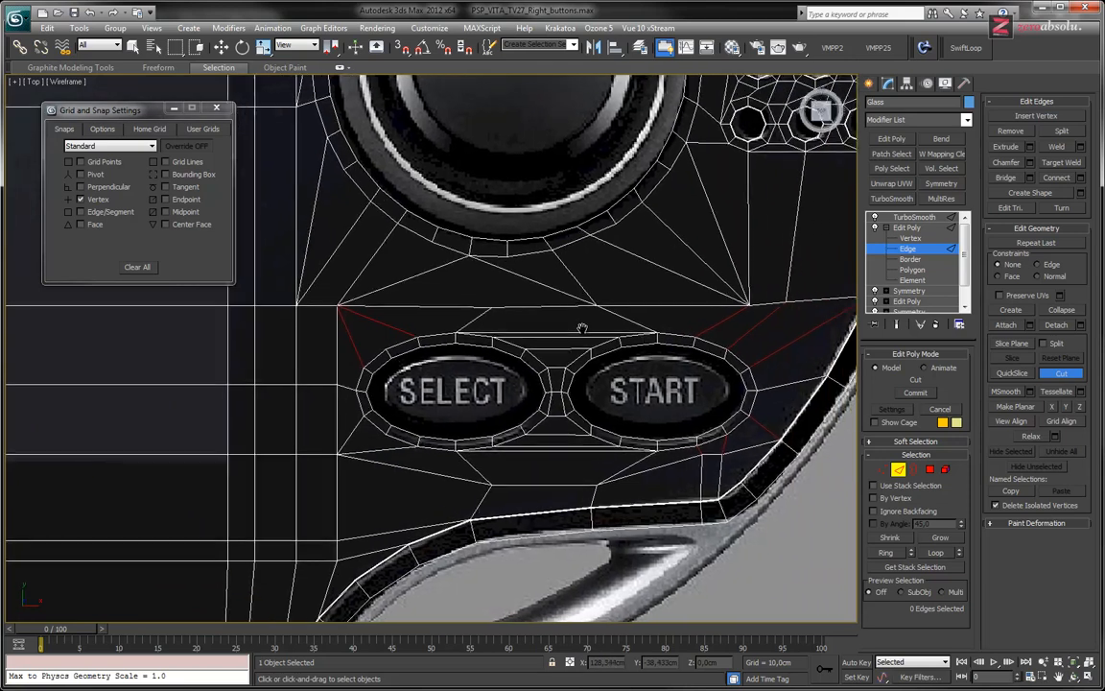
scroll(372, 353, "up", 5)
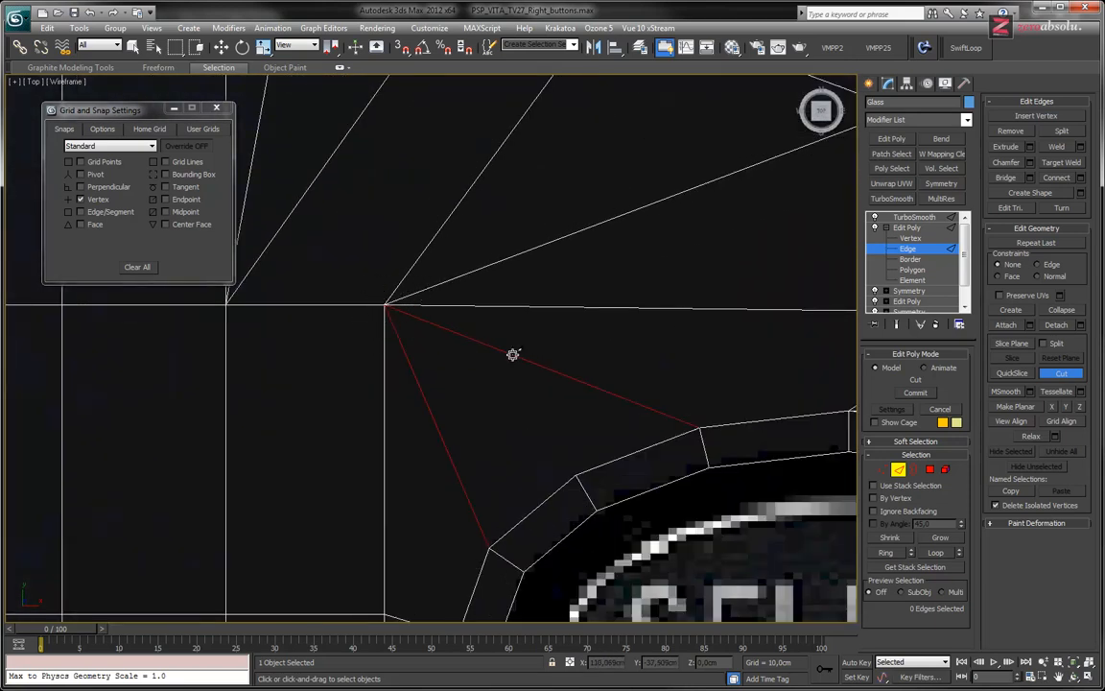
scroll(562, 353, "down", 4)
scroll(571, 351, "down", 3)
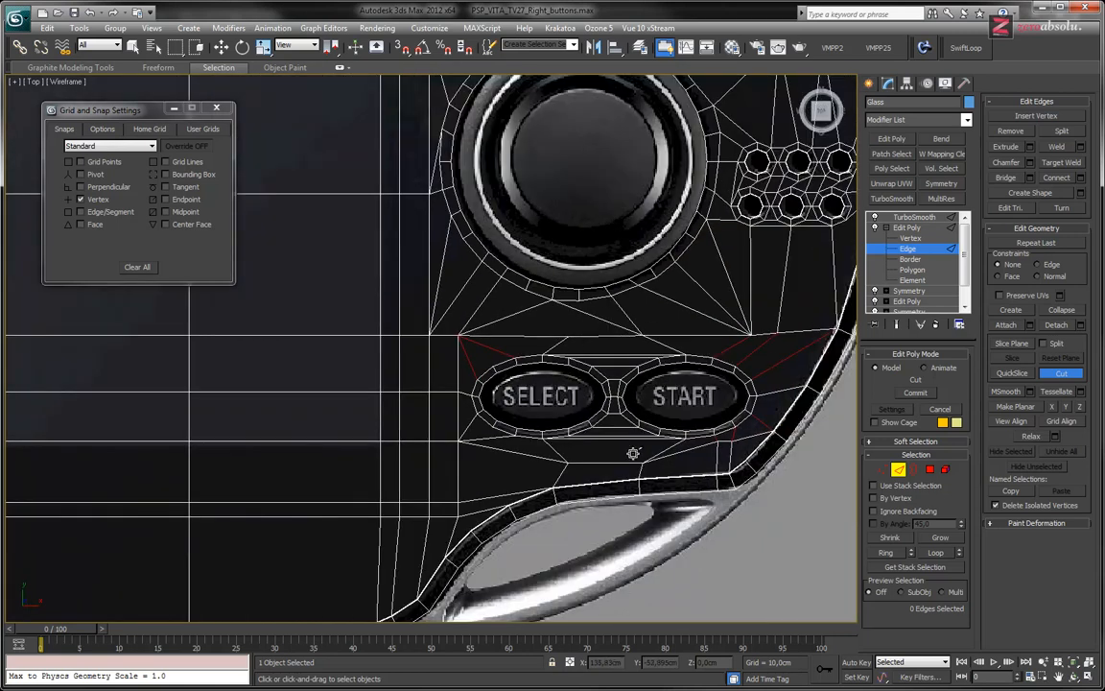
key("F3")
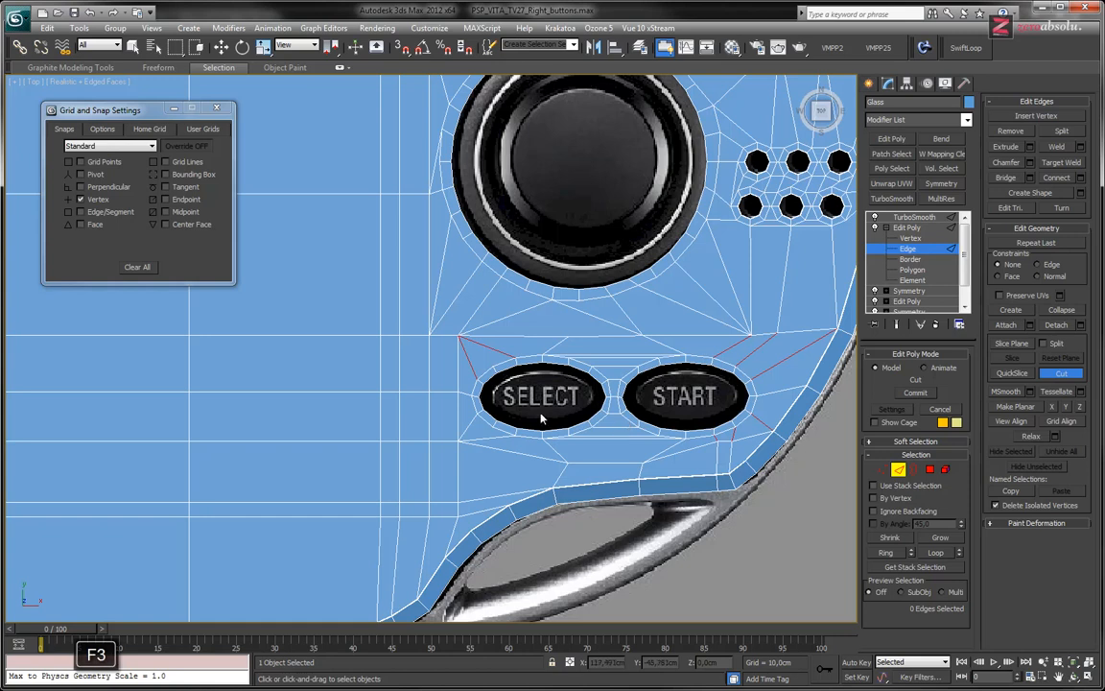
right_click(744, 426)
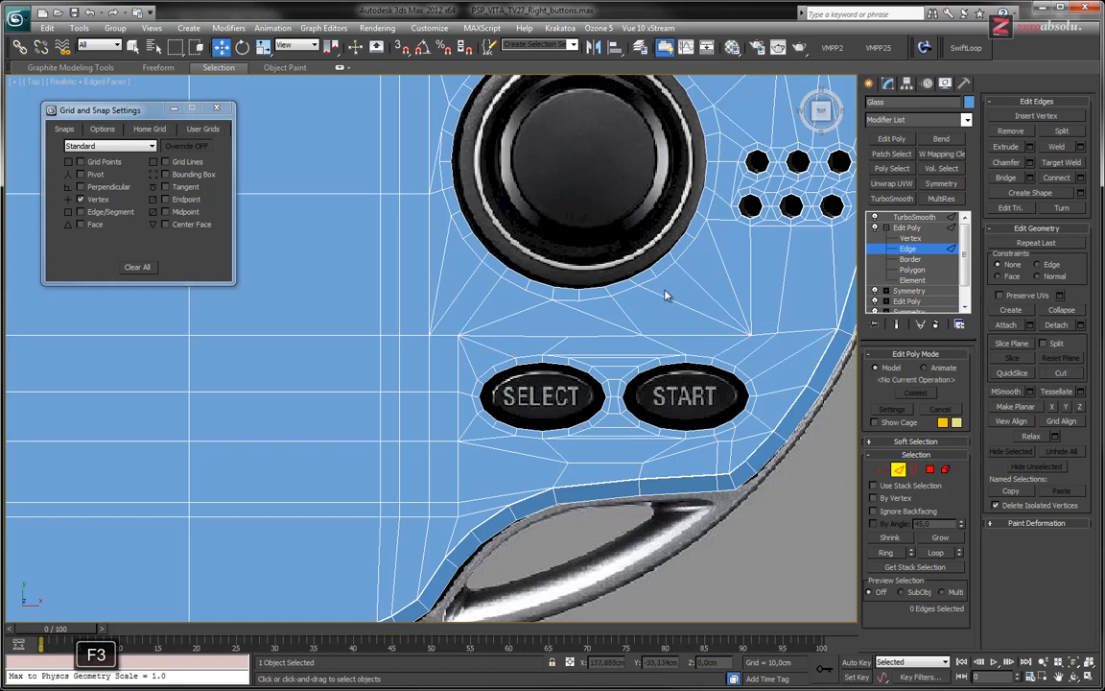
Select the non-quad polygons of the glass mesh and inspect those around the SELECT and START holes
left_click(913, 271)
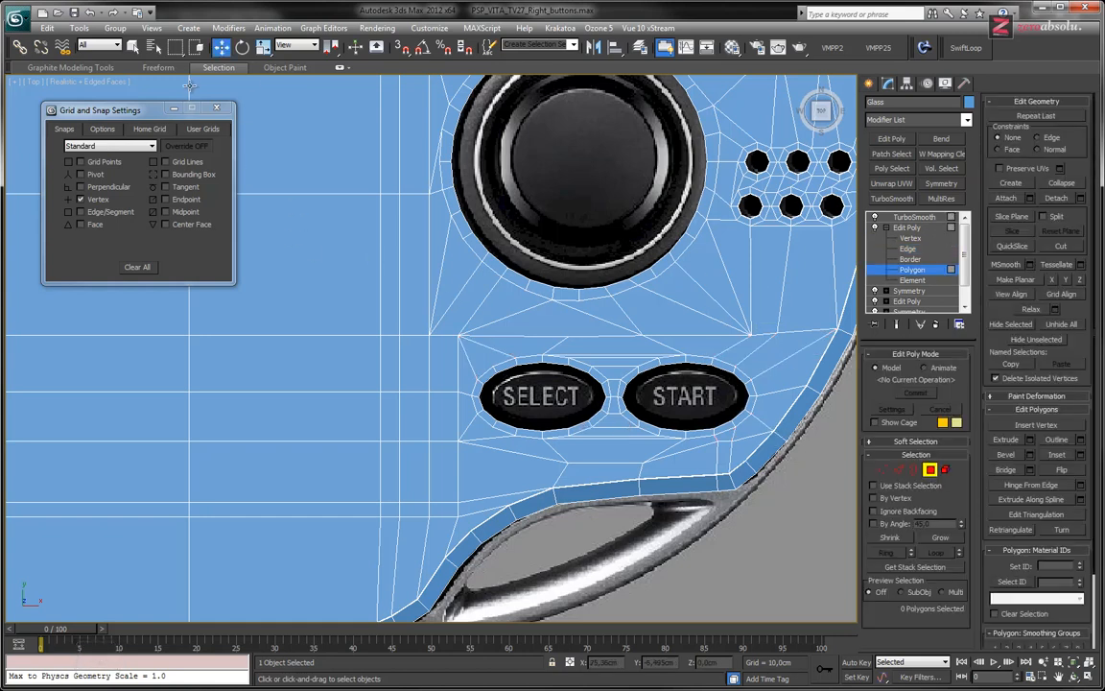
left_click(217, 68)
left_click(37, 116)
scroll(412, 364, "up", 5)
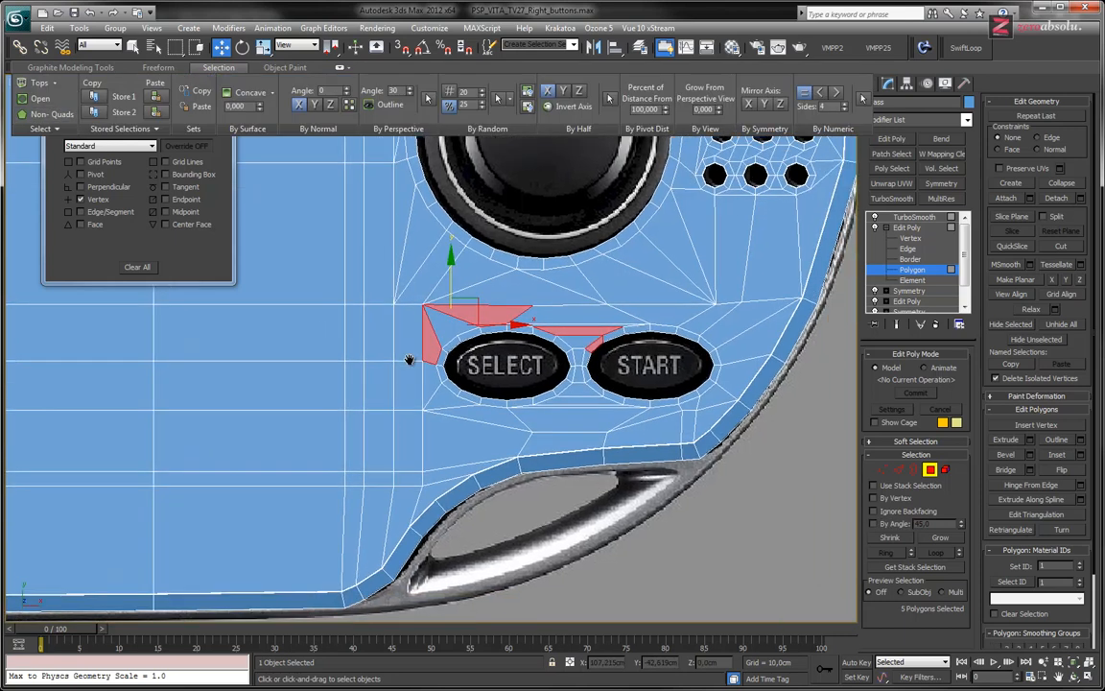
scroll(420, 339, "up", 2)
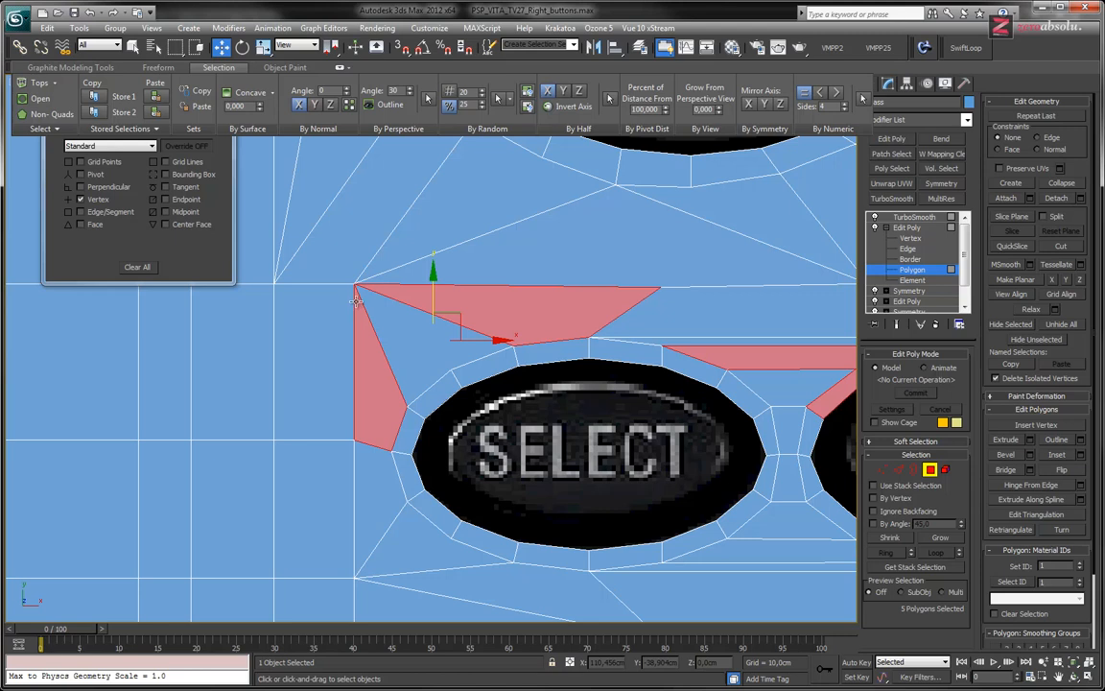
middle_click_drag(557, 336, 310, 337)
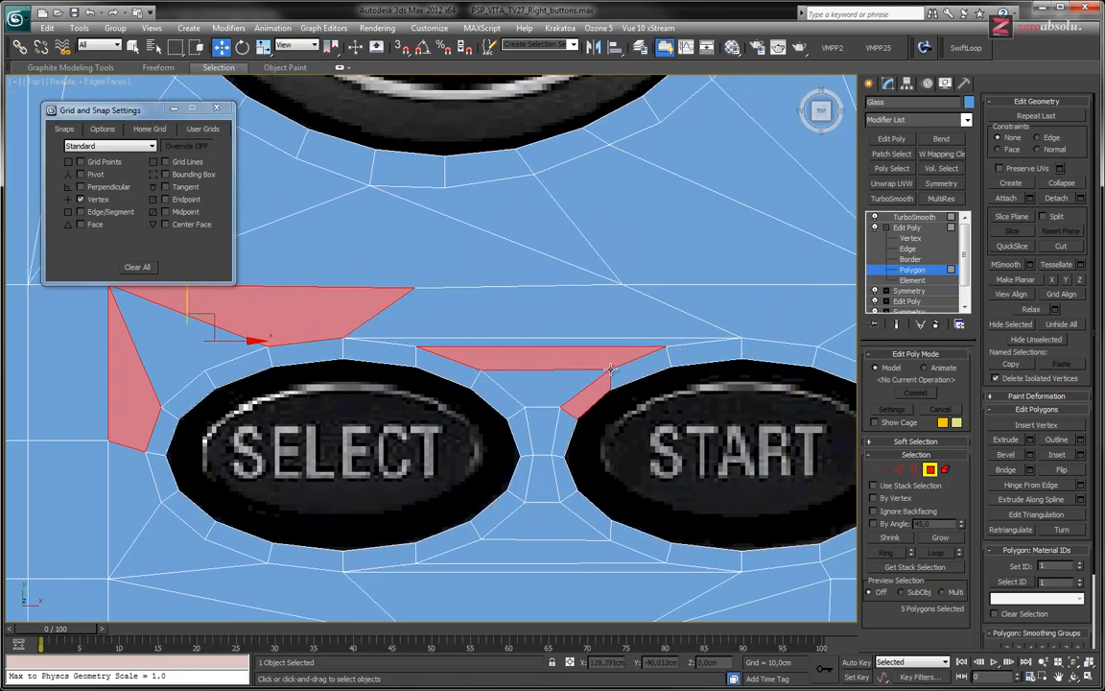
scroll(606, 370, "up", 5)
Weld the overlapping vertices at the START outline's upper-left corner with a 0.1 cm threshold
right_click(655, 362)
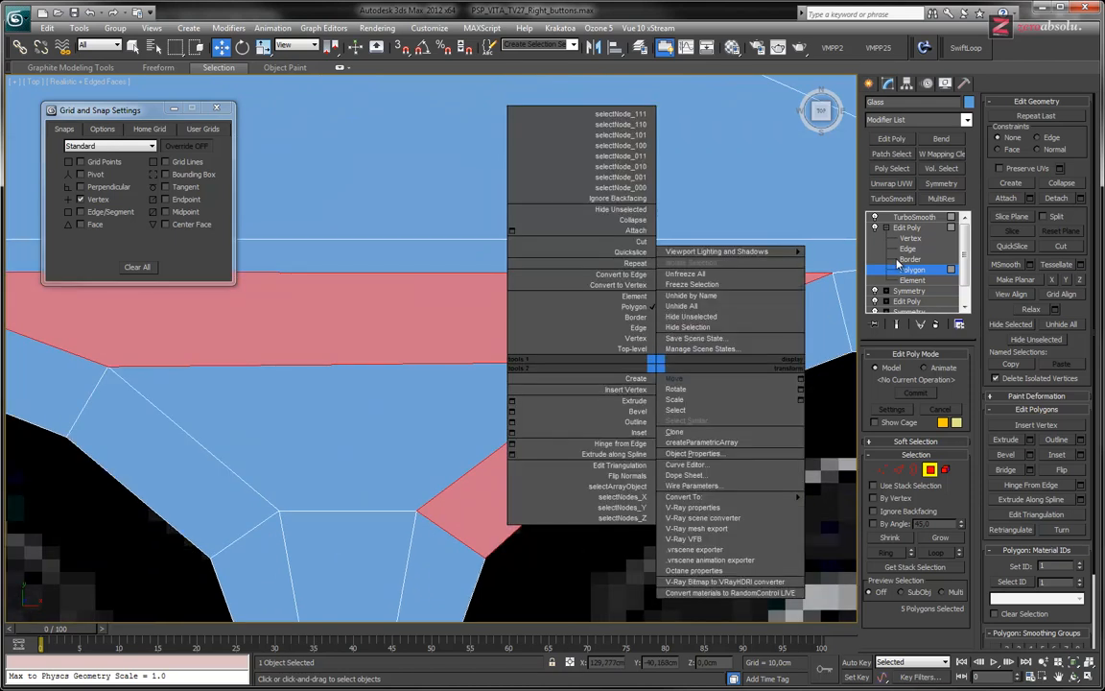
left_click(915, 242)
left_click(909, 237)
left_click(595, 336)
key("ctrl+z")
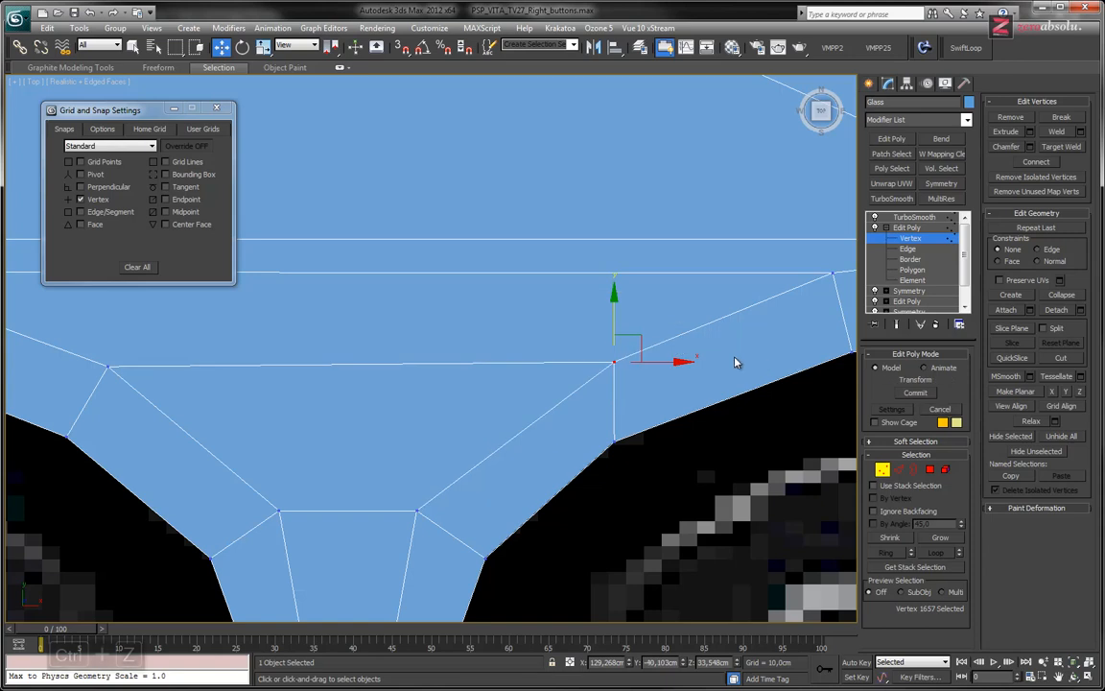
left_click_drag(598, 351, 630, 377)
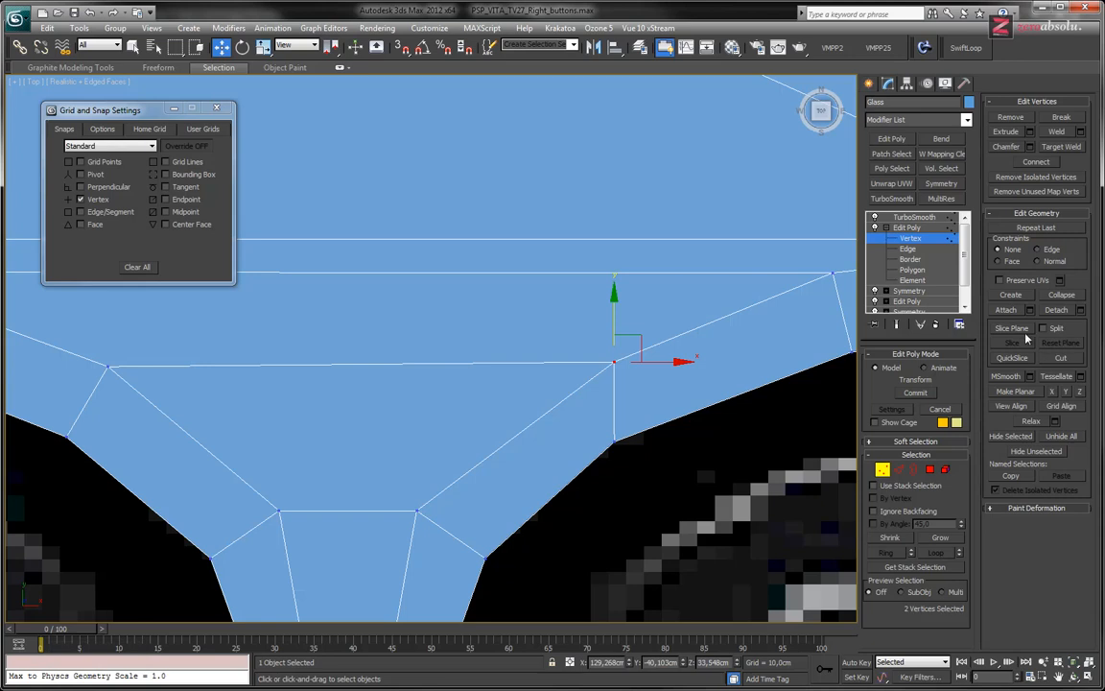
left_click(1080, 131)
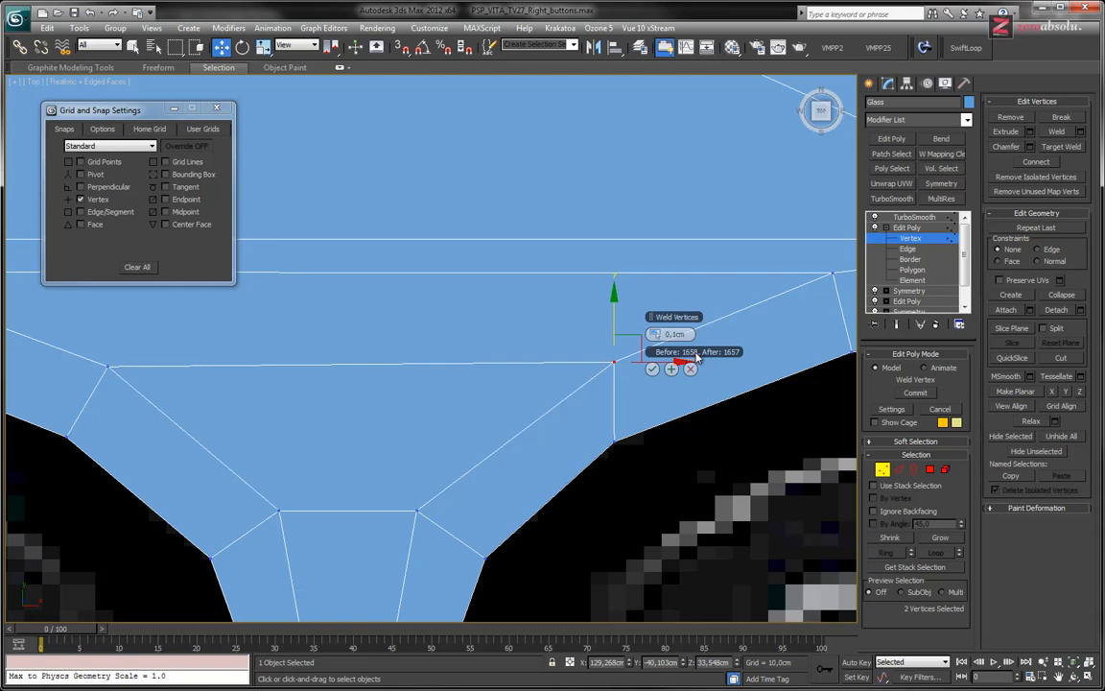
left_click(653, 369)
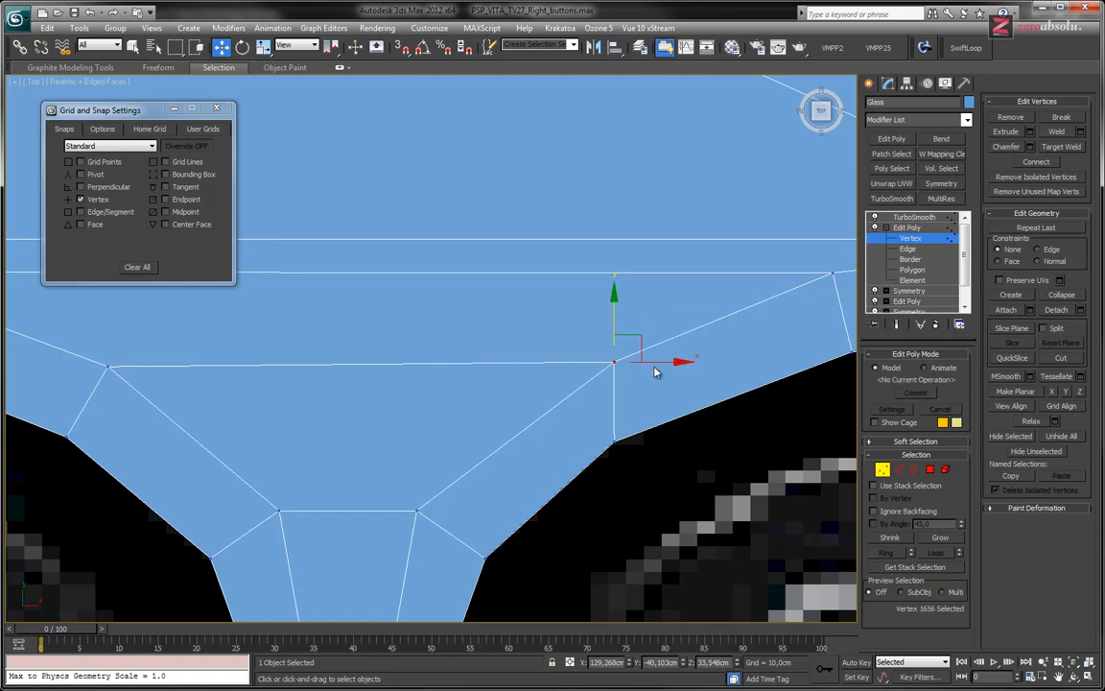
Weld the overlapping vertices at the grid corner above and left of the SELECT hole with a 0.0 cm threshold
middle_click_drag(295, 415, 829, 528)
middle_click_drag(397, 454, 683, 454)
scroll(518, 425, "down", 3)
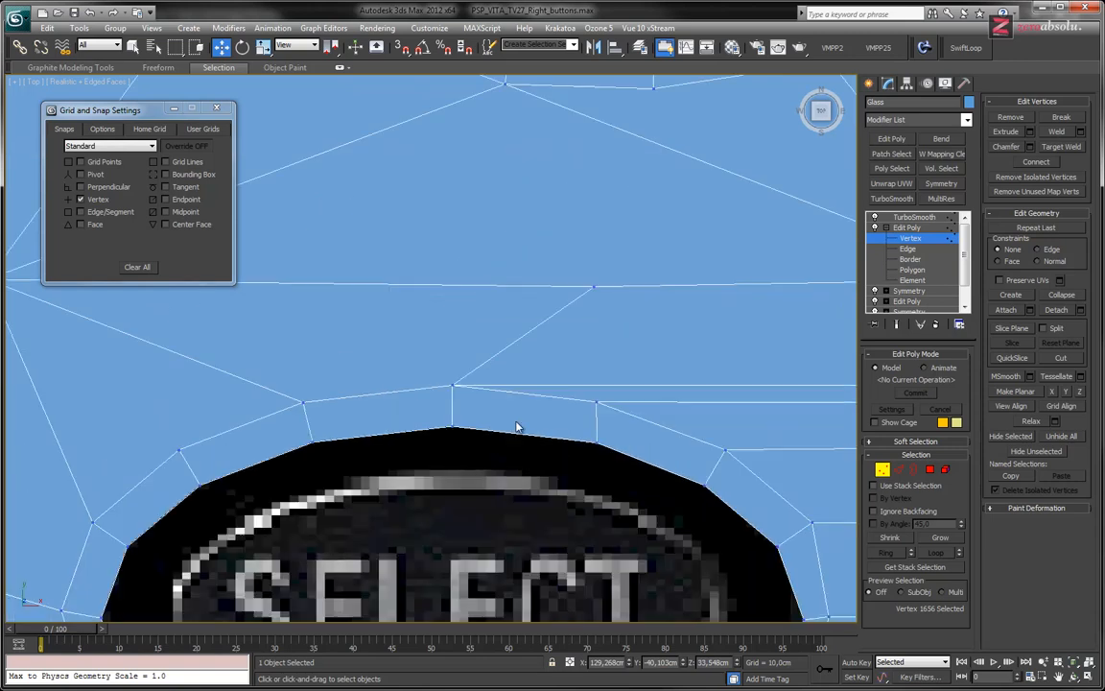
middle_click_drag(183, 341, 395, 402)
left_click_drag(398, 415, 387, 416)
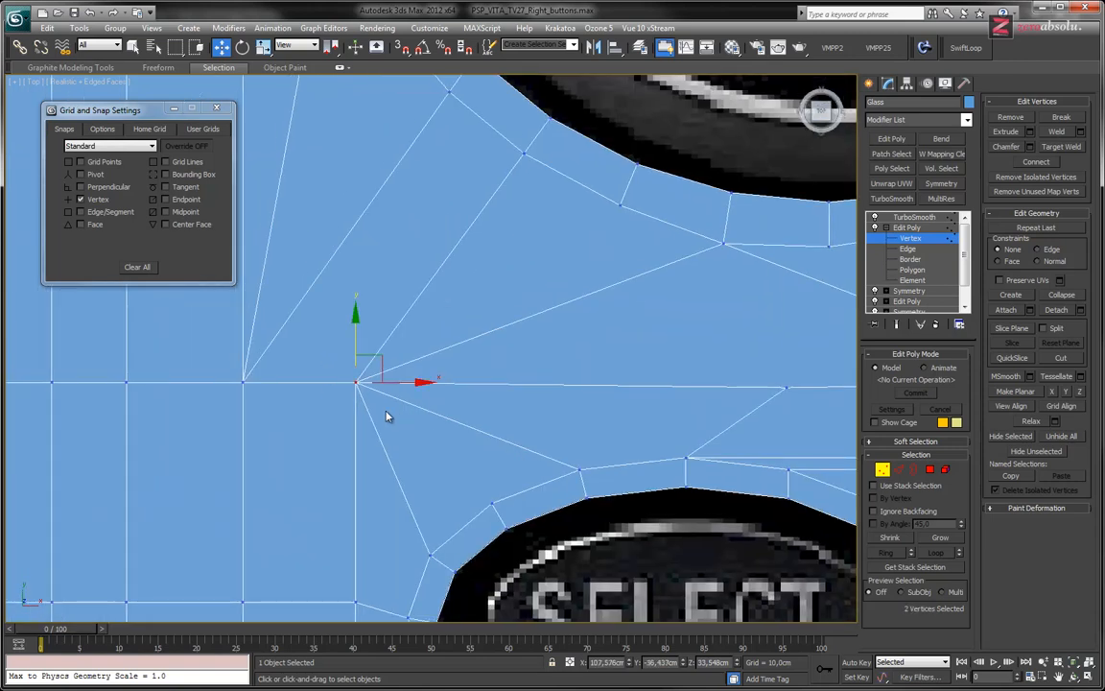
left_click(1079, 132)
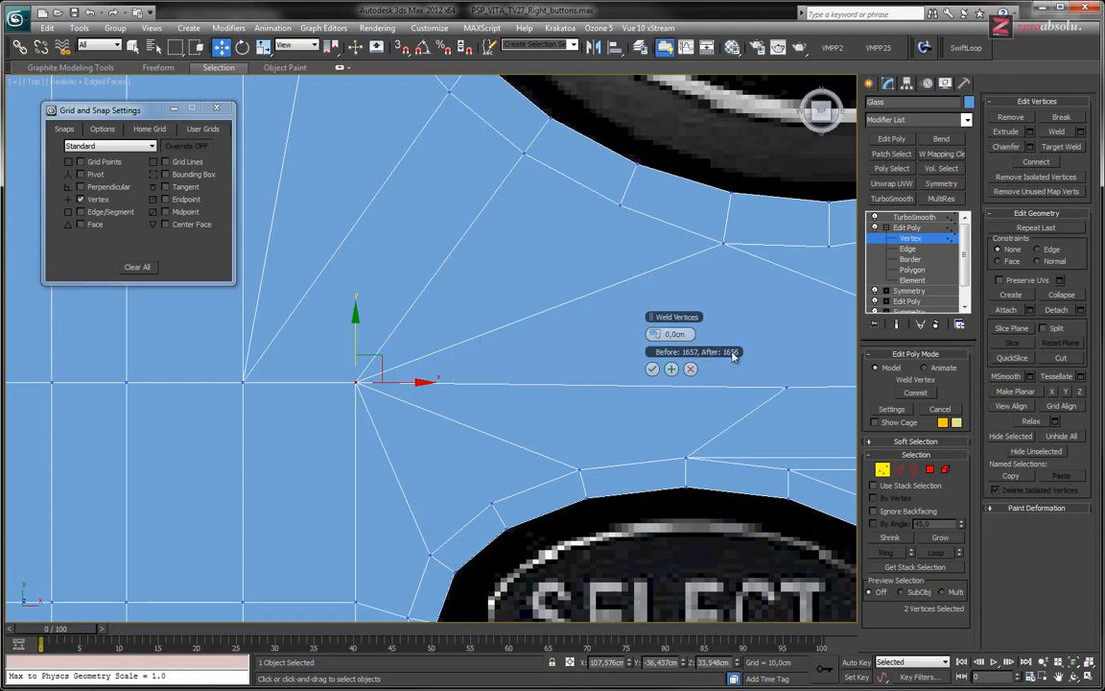
left_click(652, 369)
Select the non-quad polygons of the glass mesh again and locate them on the whole model
scroll(576, 369, "down", 5)
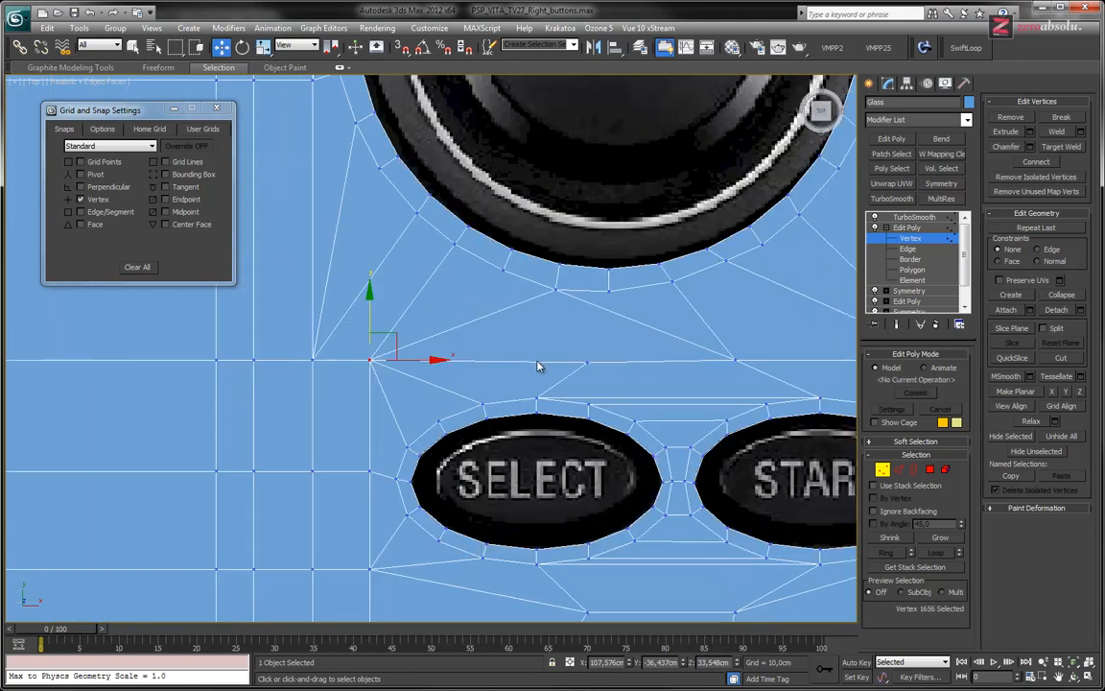
left_click(921, 270)
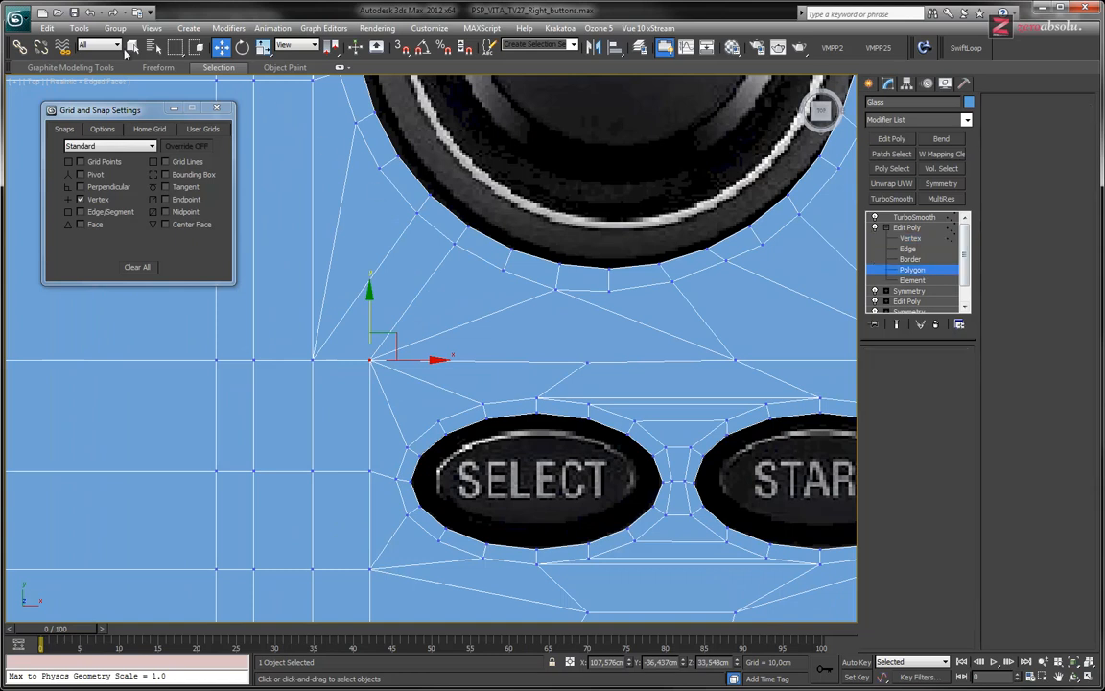
left_click(213, 69)
left_click(48, 113)
scroll(517, 355, "down", 8)
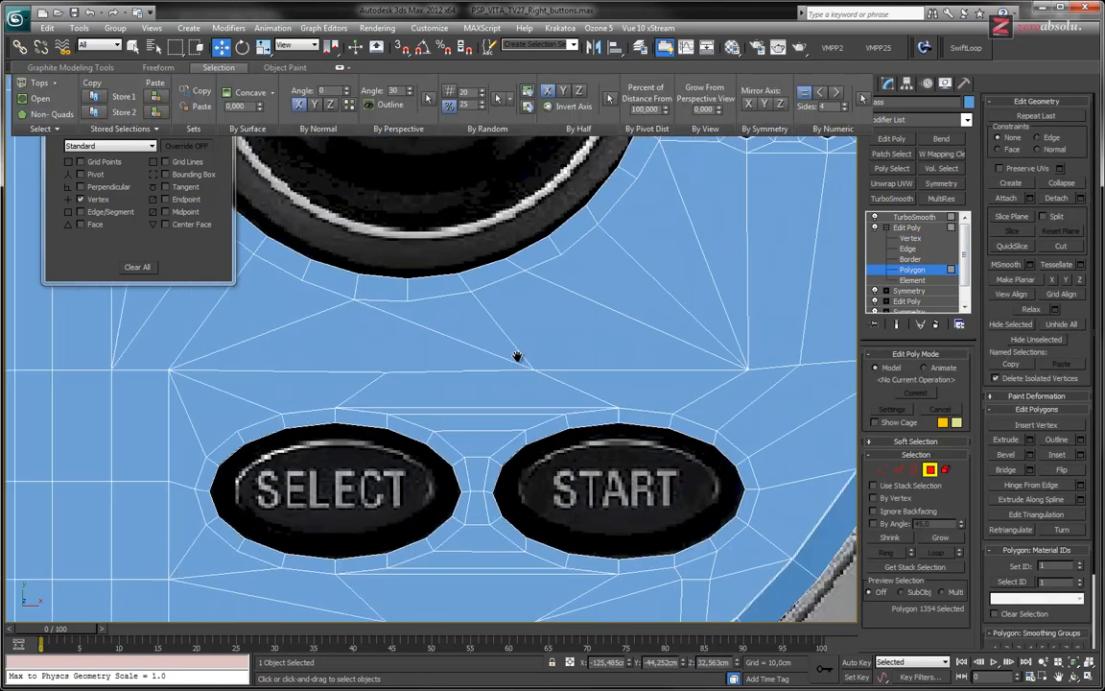
key("z")
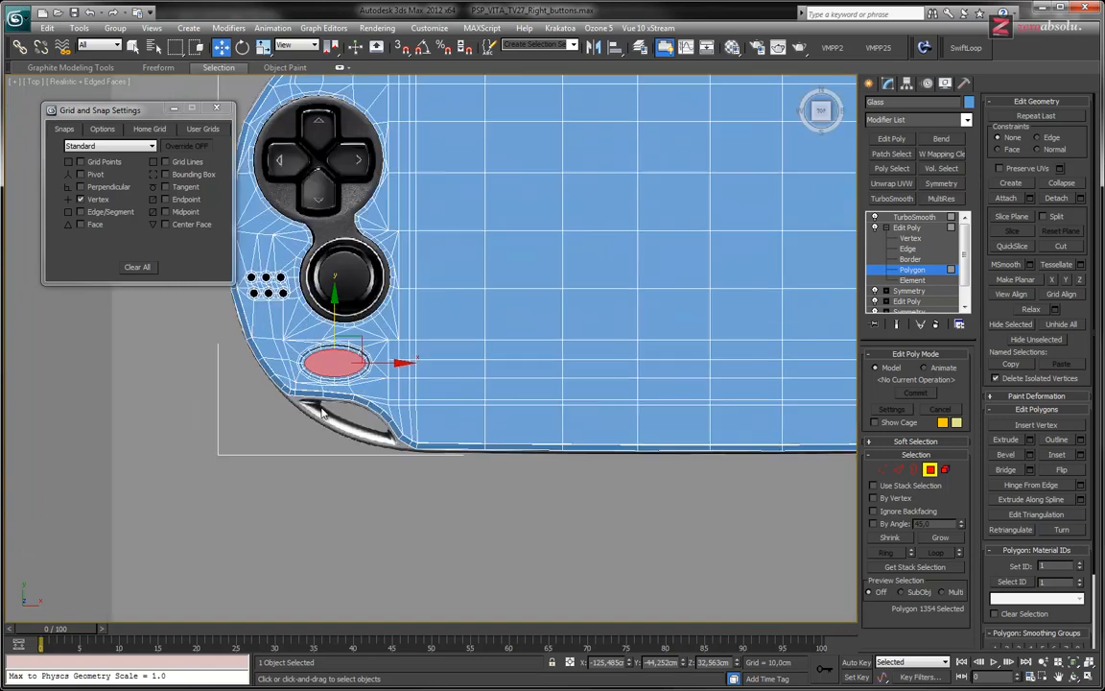
key("z")
scroll(641, 359, "up", 10)
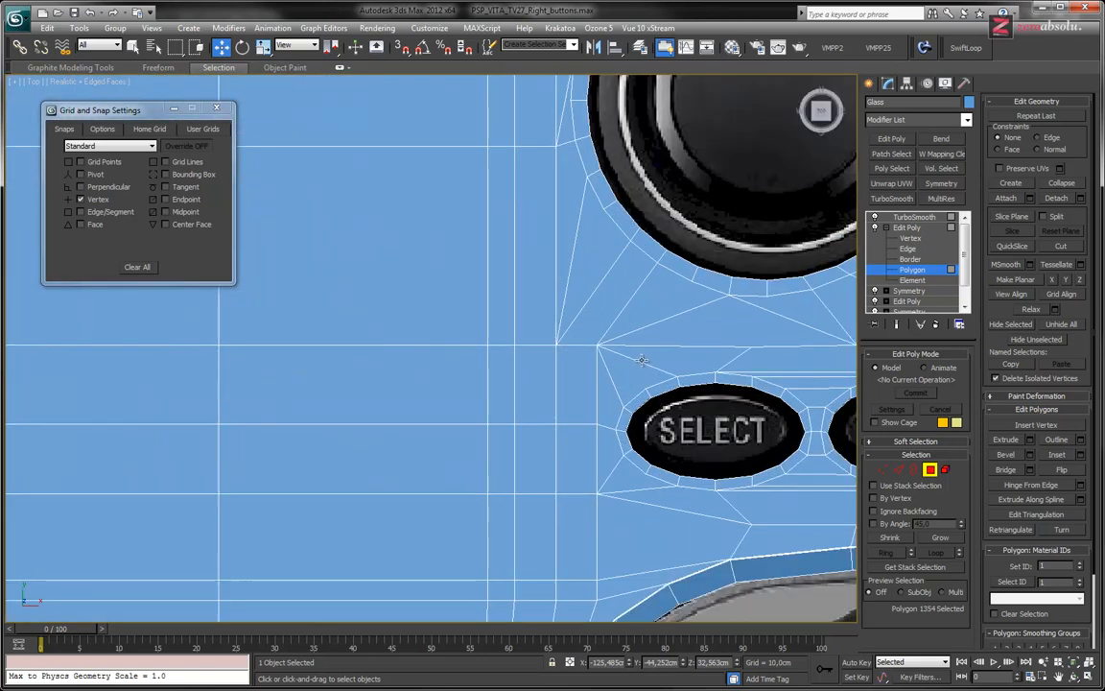
Examine the mesh around the SELECT and START holes and clear the polygon selection
middle_click_drag(642, 360, 367, 348)
middle_click_drag(436, 322, 443, 295)
scroll(477, 351, "up", 3)
scroll(470, 347, "down", 3)
middle_click_drag(470, 347, 468, 324)
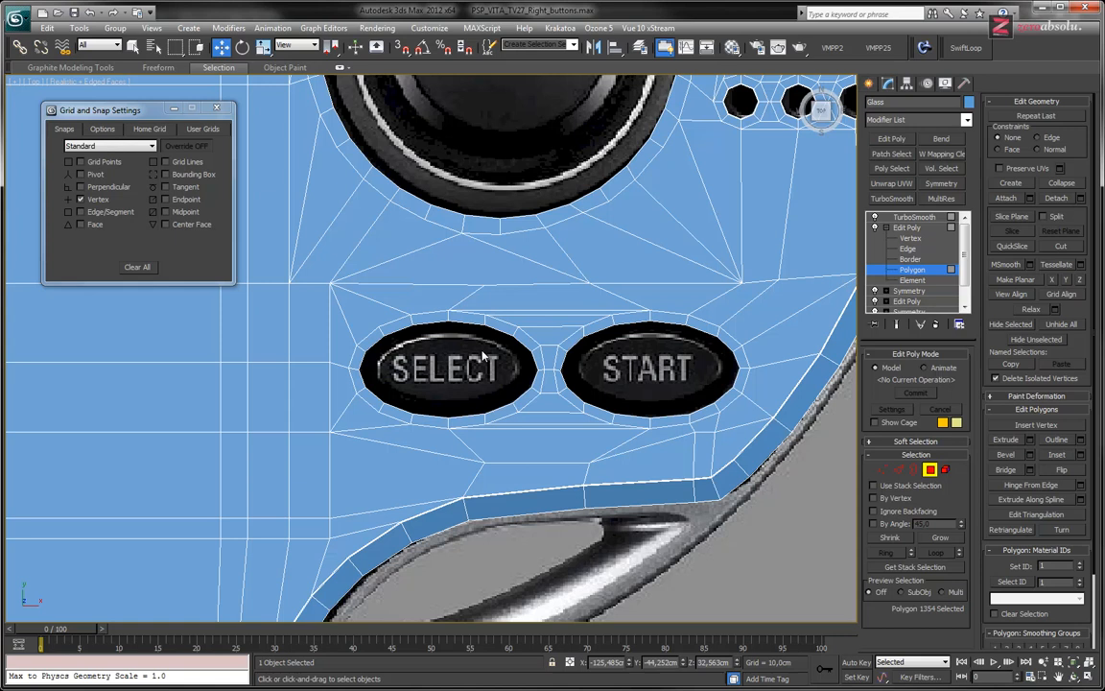
middle_click_drag(483, 354, 530, 356)
scroll(474, 351, "up", 3)
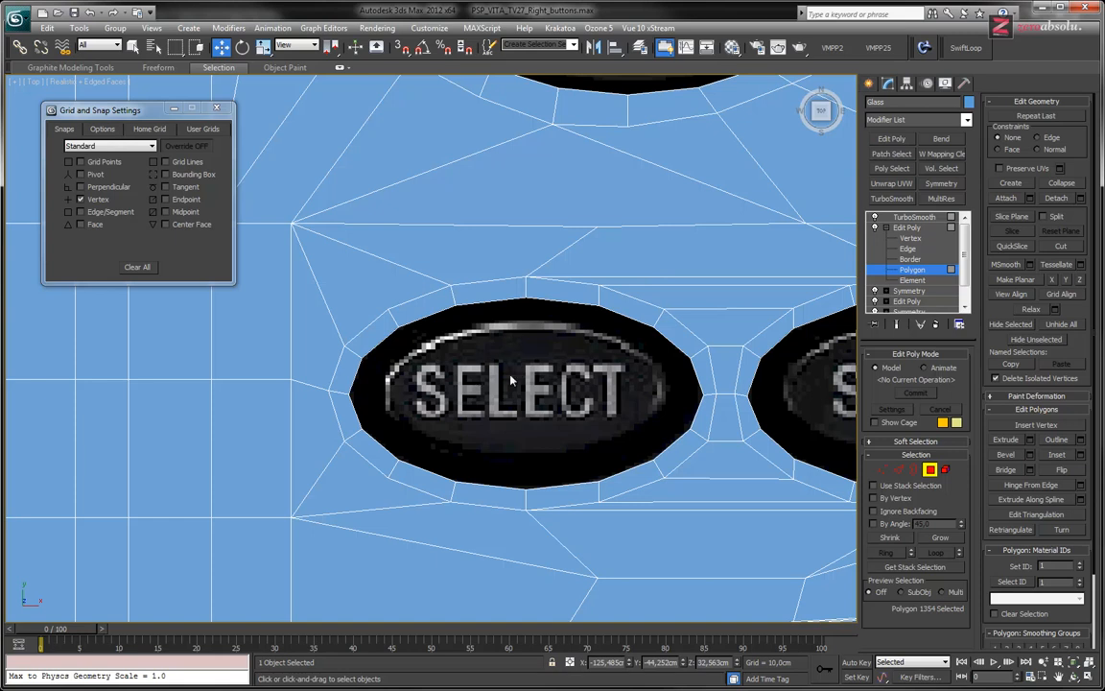
left_click(500, 279)
left_click(490, 357)
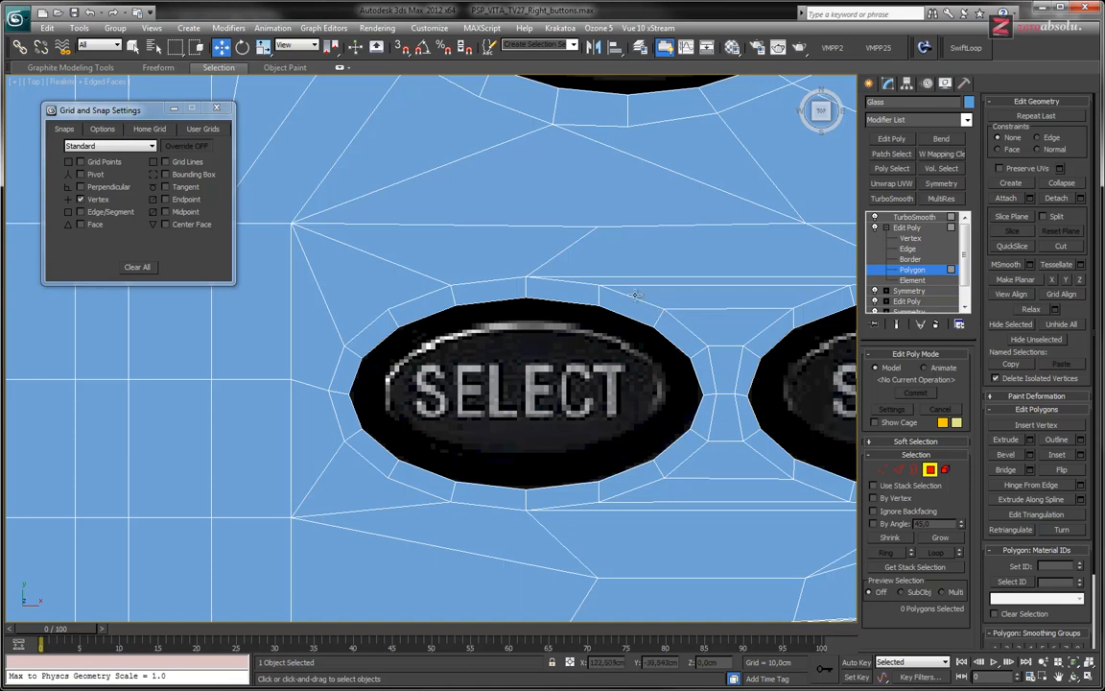
Examine the edge flow around the SELECT hole and around the oval button recess on the opposite side of the glass
scroll(513, 290, "up", 5)
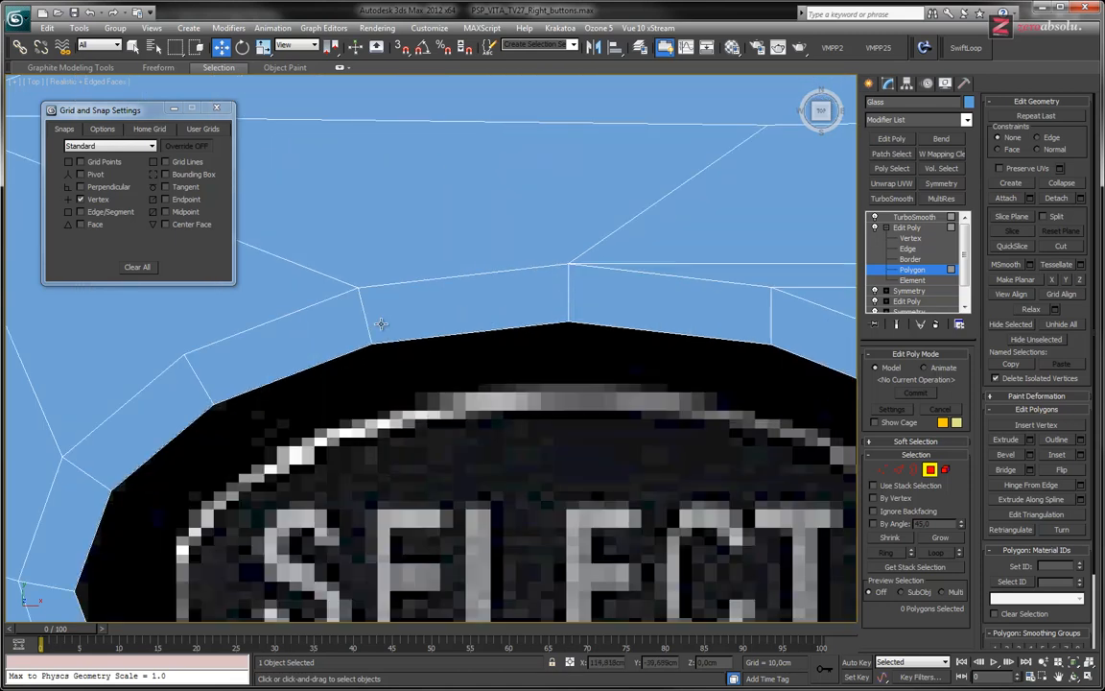
scroll(438, 317, "down", 3)
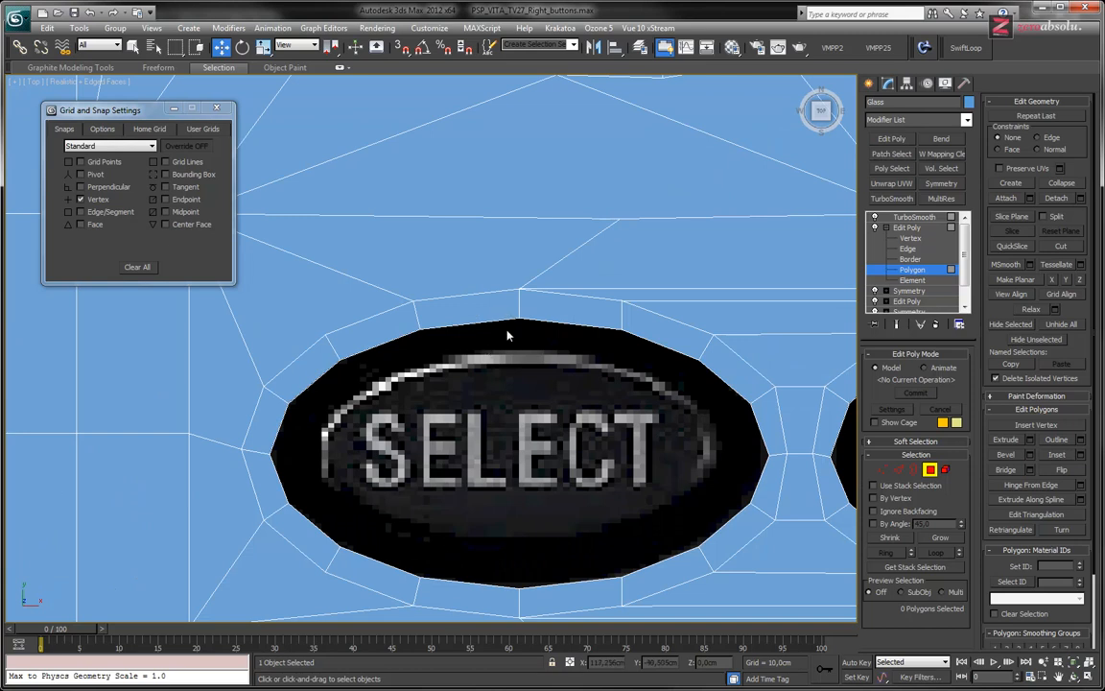
middle_click_drag(509, 355, 474, 274)
scroll(513, 494, "down", 4)
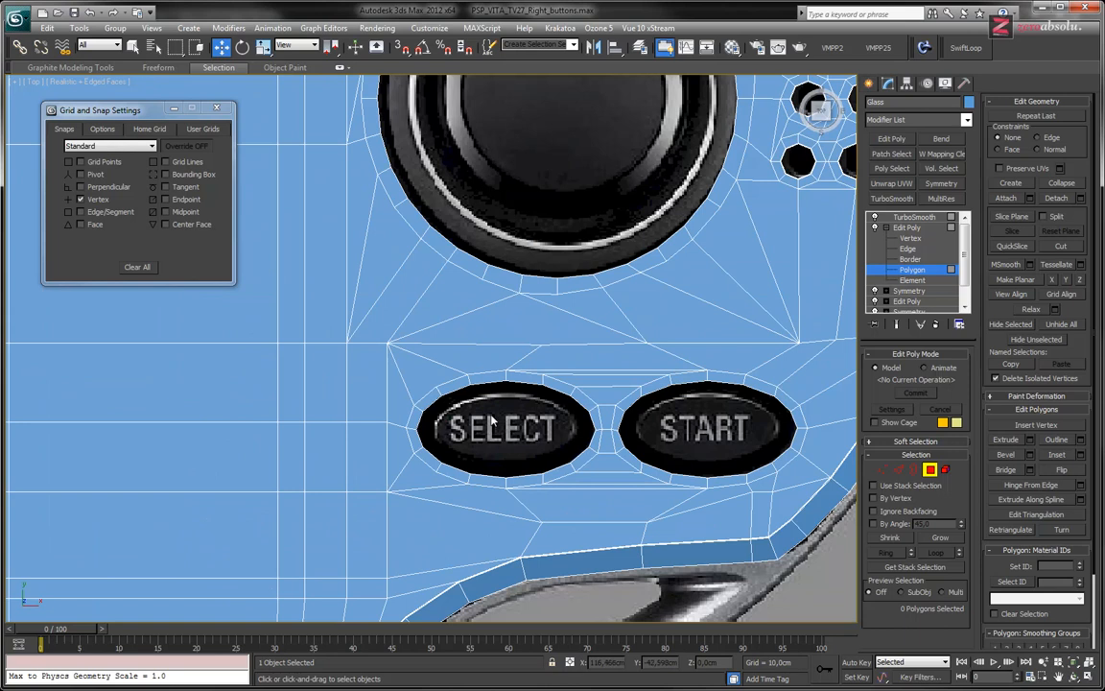
middle_click_drag(86, 456, 459, 439)
scroll(452, 435, "down", 6)
middle_click_drag(273, 449, 574, 437)
scroll(328, 432, "up", 6)
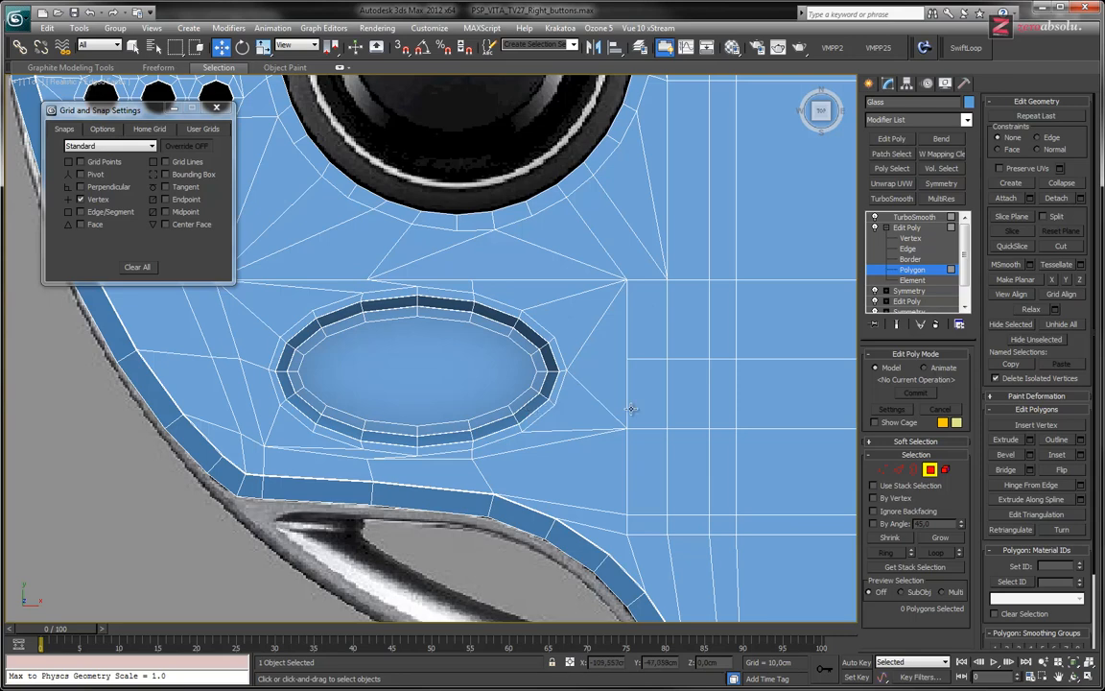
Select the full outer ring of edges surrounding the SELECT button hole in the glass mesh
scroll(660, 414, "down", 6)
middle_click_drag(731, 401, 67, 420)
middle_click_drag(679, 425, 496, 346)
scroll(396, 428, "up", 3)
scroll(397, 428, "up", 5)
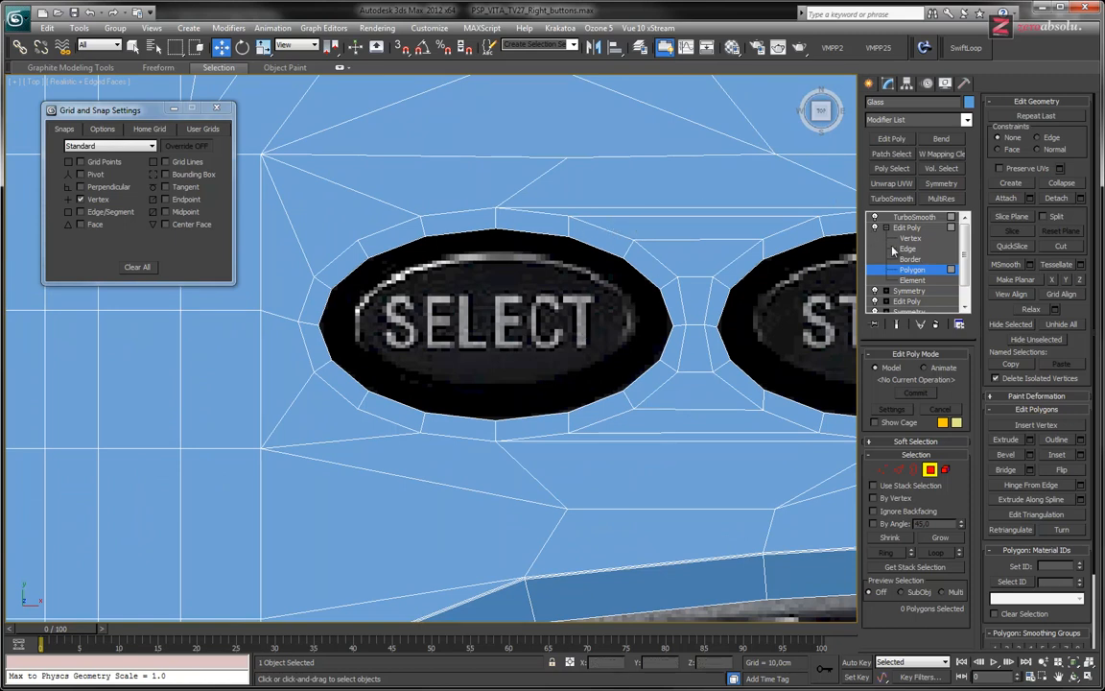
key("2")
left_click(640, 245)
double_click(648, 254)
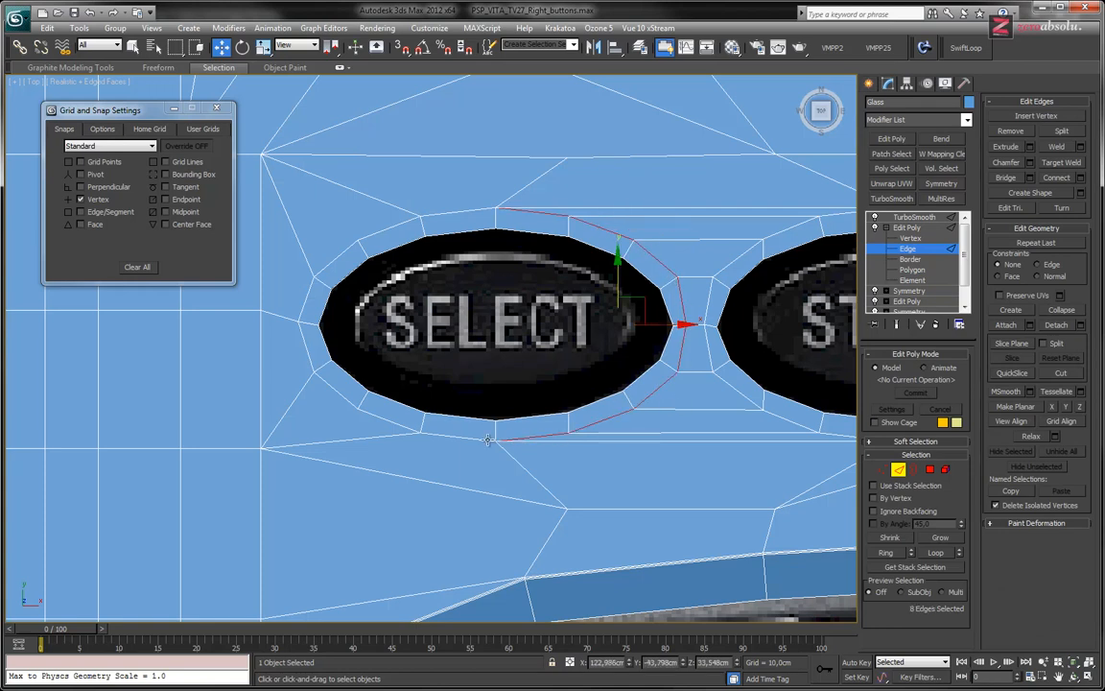
left_click(457, 438, "ctrl")
left_click(386, 422, "ctrl")
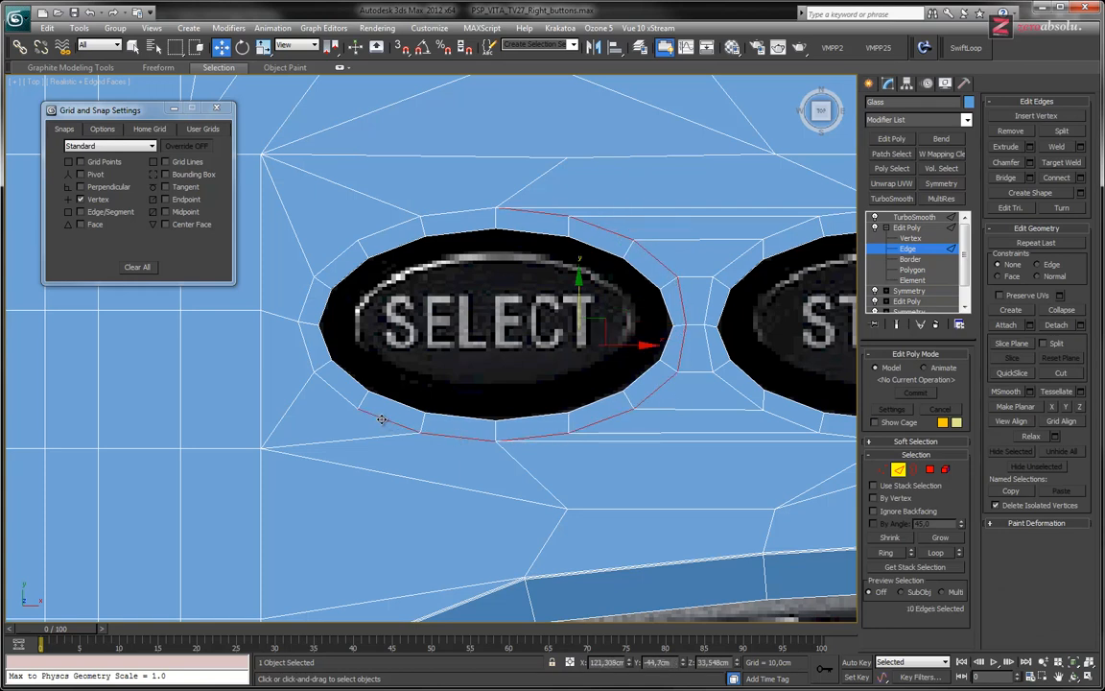
left_click(329, 384, "ctrl")
double_click(309, 352, "ctrl")
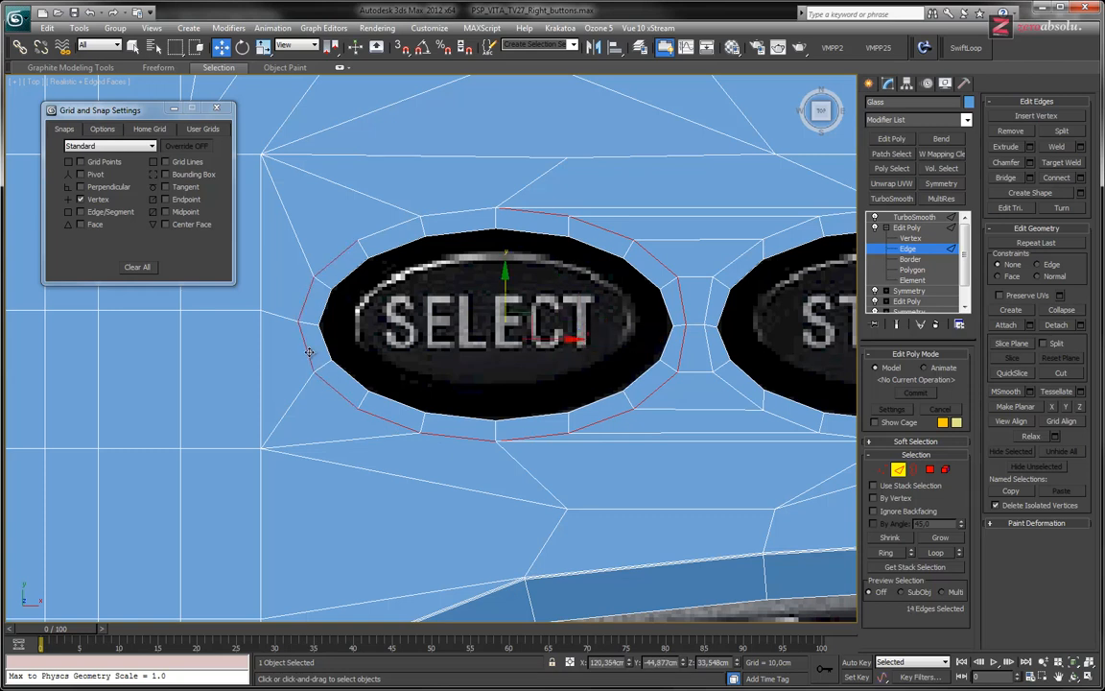
left_click(380, 233, "ctrl")
left_click(457, 213, "ctrl")
Add the full outer ring of edges surrounding the START button hole to the edge selection
middle_click_drag(671, 258, 428, 274)
left_click(133, 47)
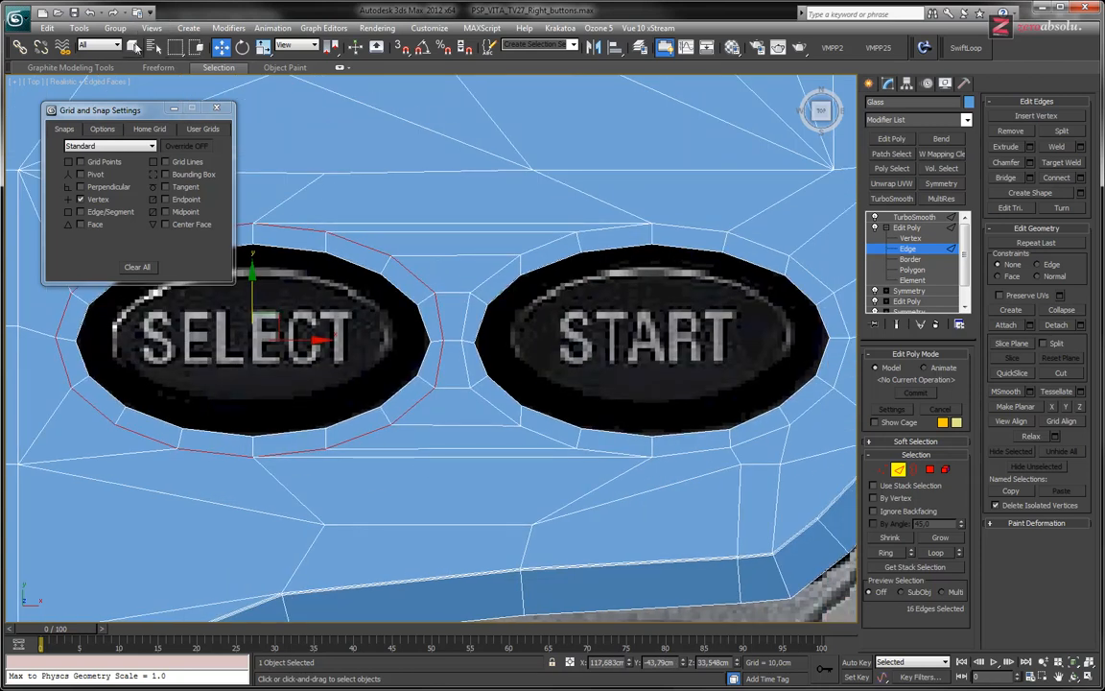
middle_click_drag(505, 294, 470, 317)
left_click(447, 304, "ctrl")
left_click(500, 274, "ctrl")
left_click(554, 255, "ctrl")
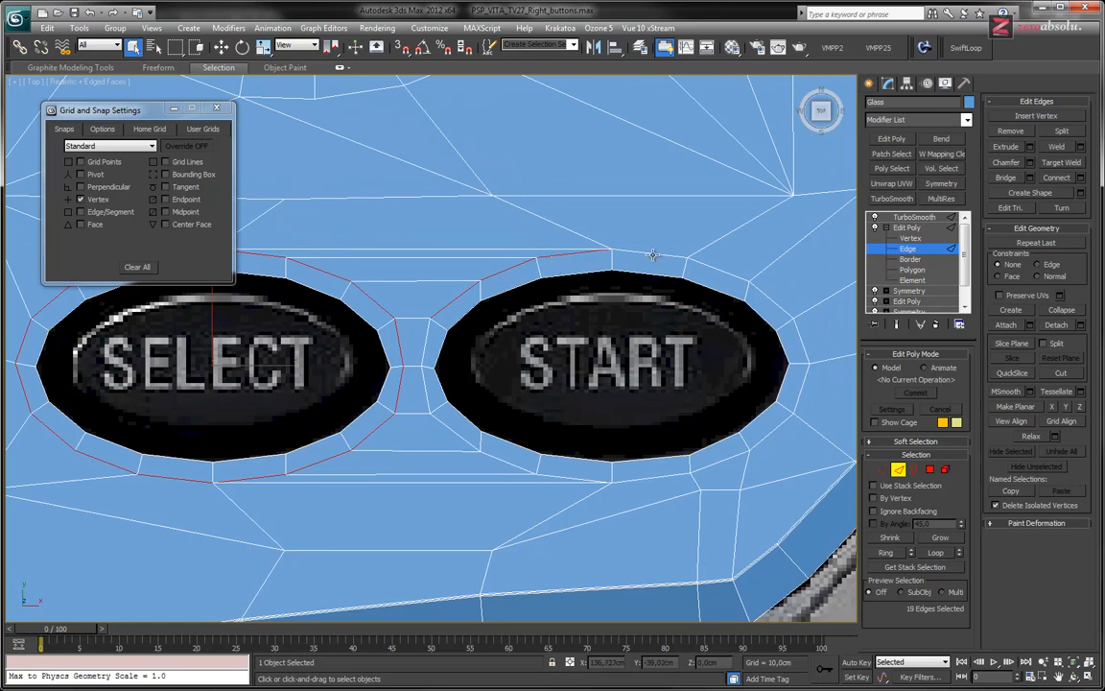
left_click(648, 252, "shift")
left_click(564, 476, "ctrl")
left_click(458, 418, "ctrl")
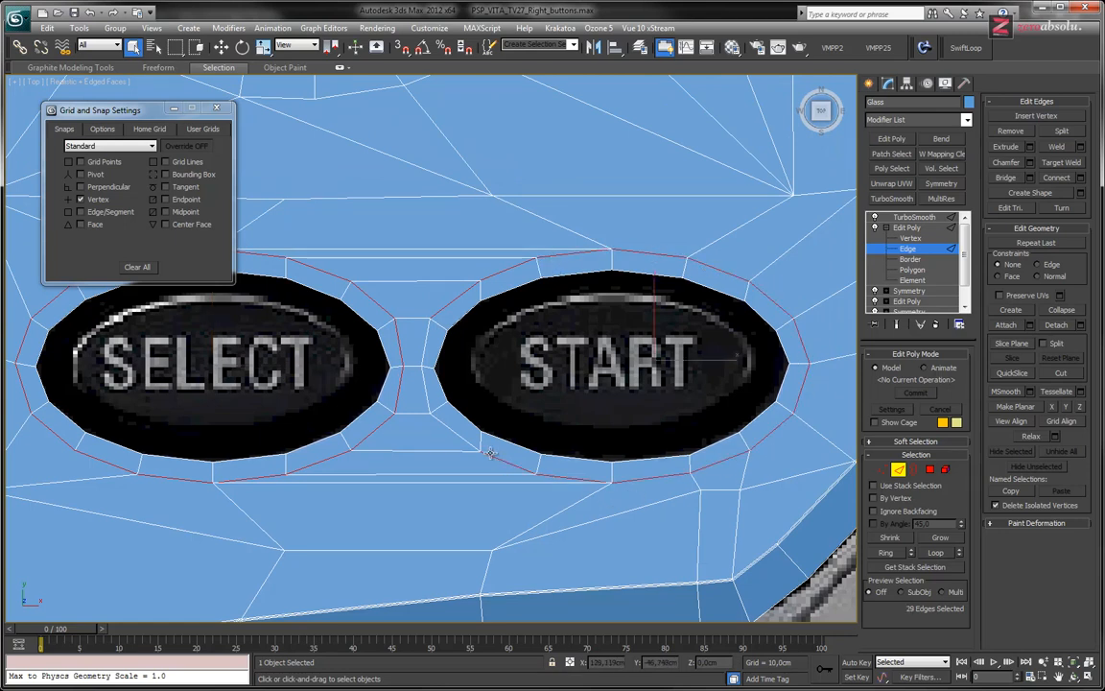
left_click(448, 428, "shift")
middle_click_drag(511, 299, 639, 316)
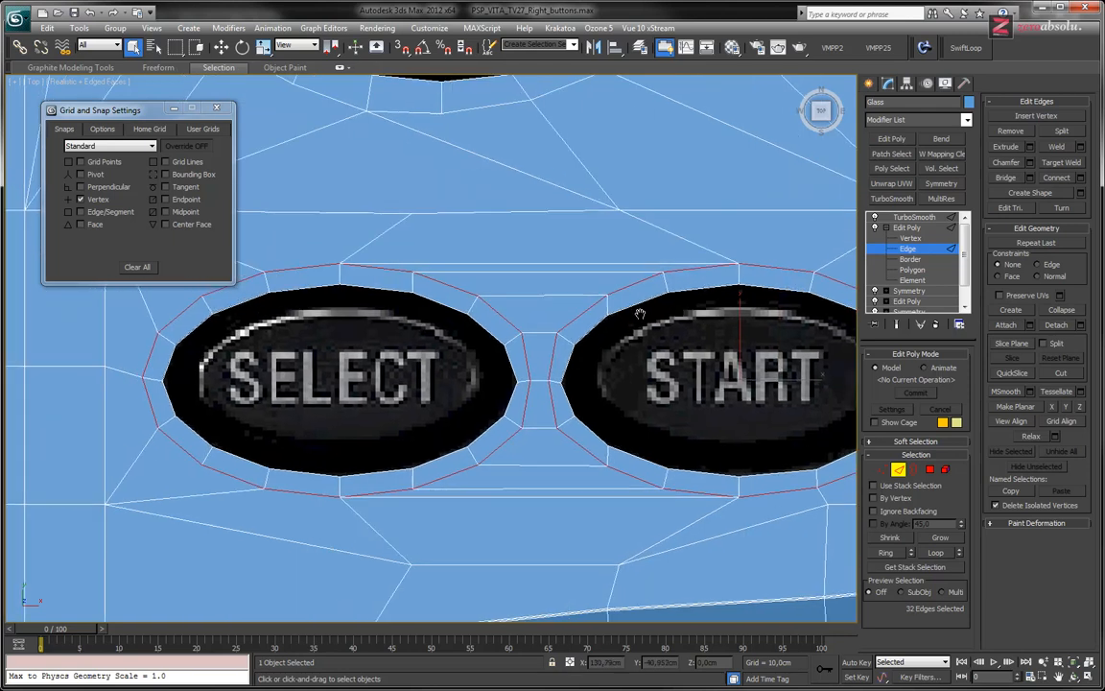
Try chamfering both selected edge rings by 0.182 cm with 2 segments and toggling the Open option
scroll(600, 320, "down", 2)
scroll(489, 320, "up", 6)
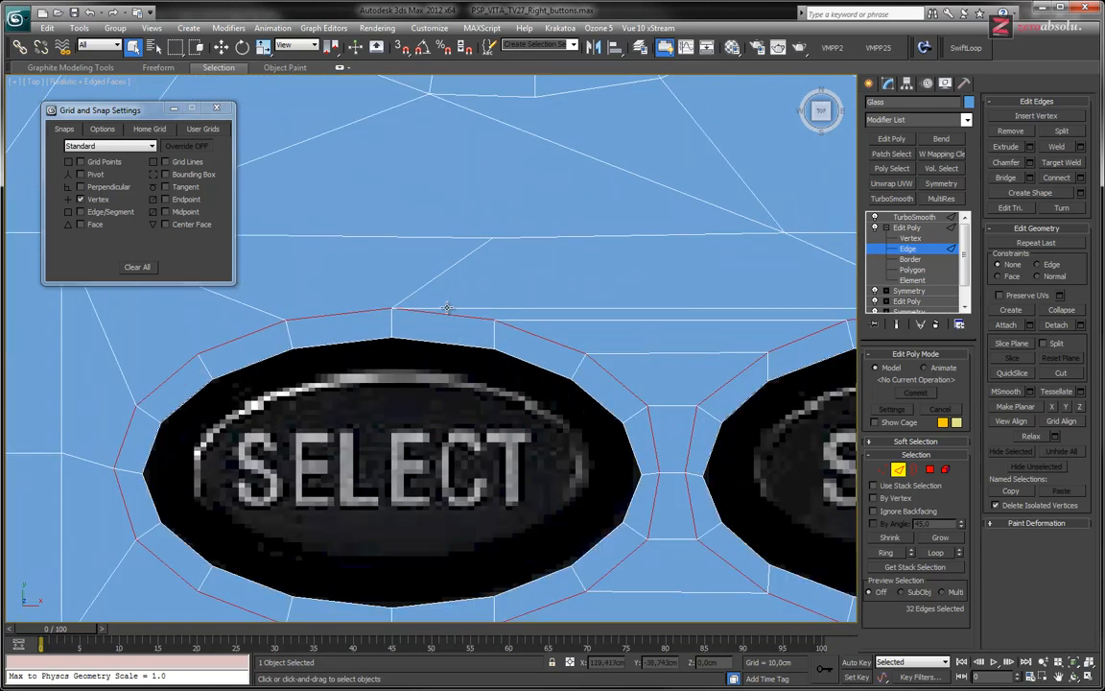
middle_click_drag(448, 307, 600, 301)
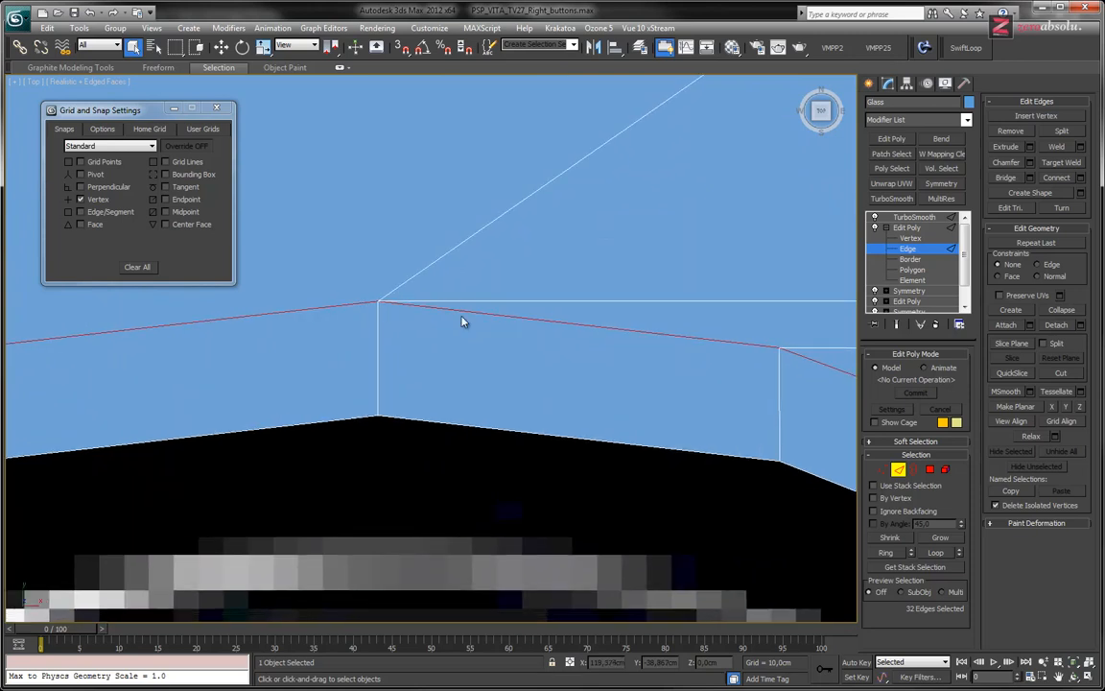
scroll(462, 321, "down", 2)
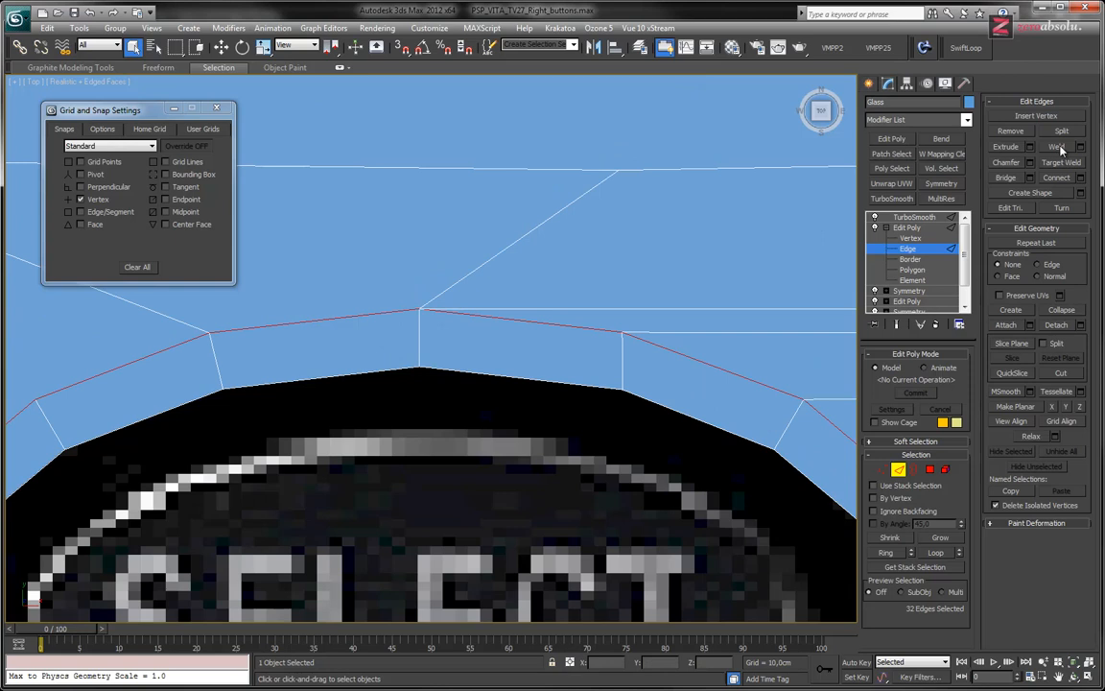
left_click(1029, 162)
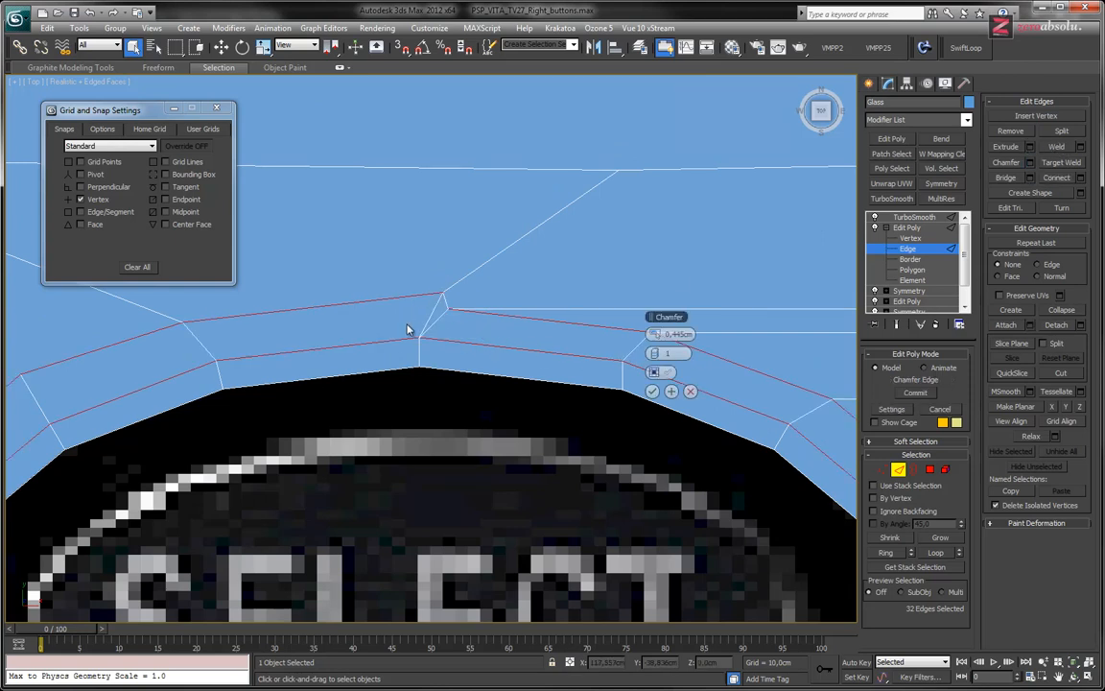
scroll(473, 349, "down", 3)
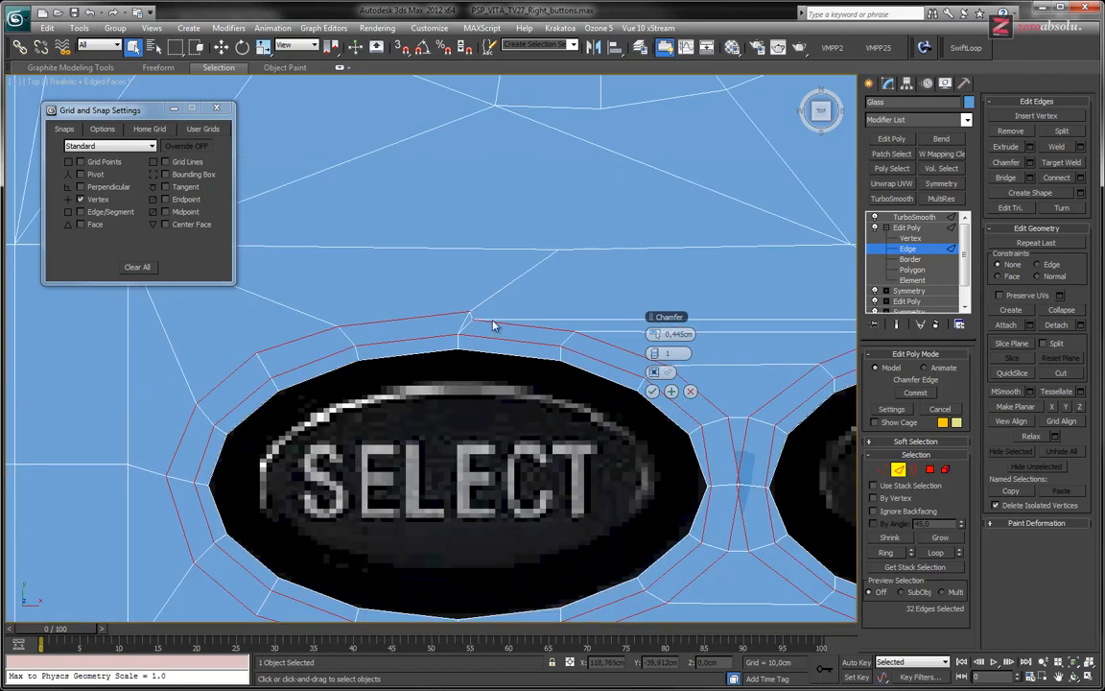
middle_click_drag(429, 365, 427, 244)
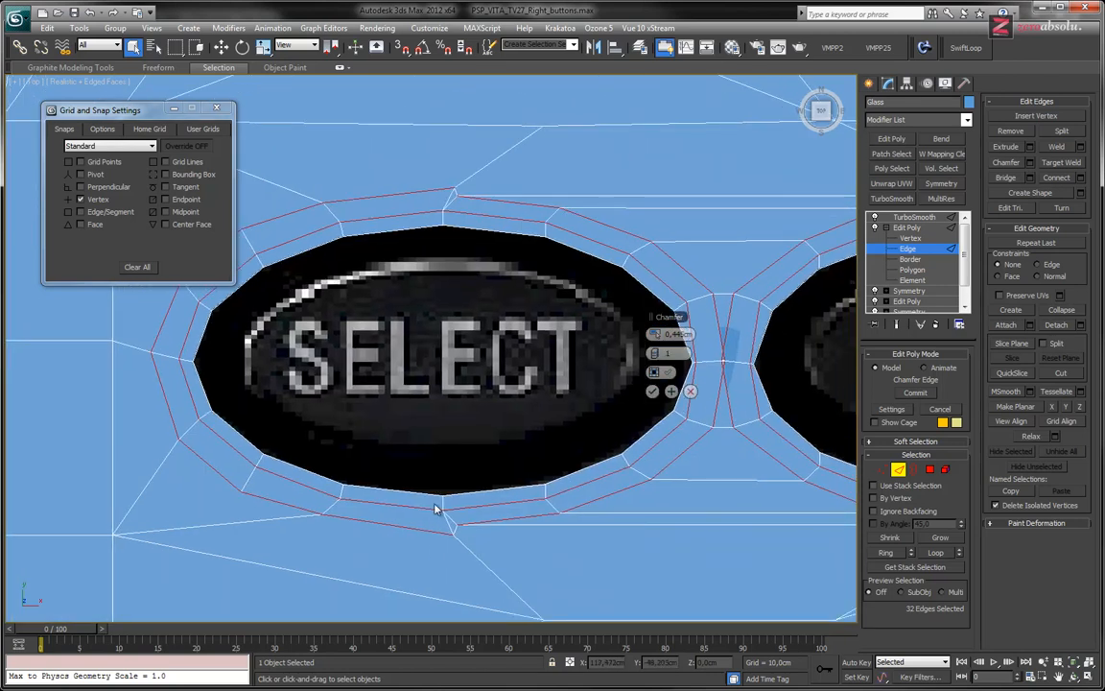
middle_click_drag(432, 393, 435, 401)
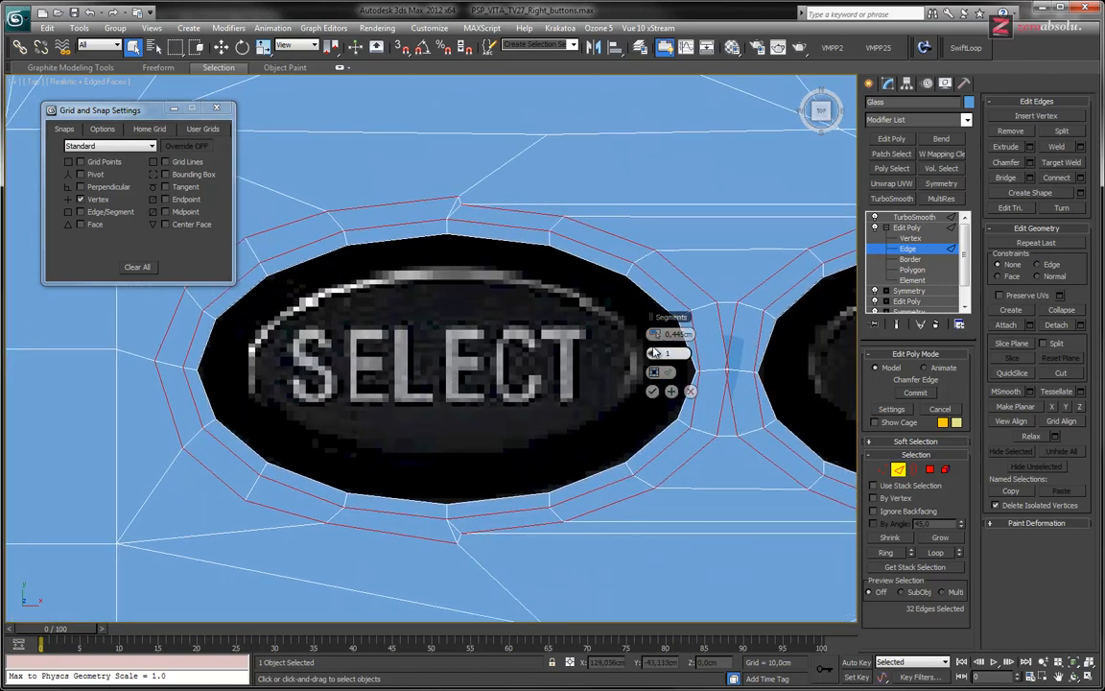
left_click_drag(650, 334, 647, 336)
left_click(658, 354)
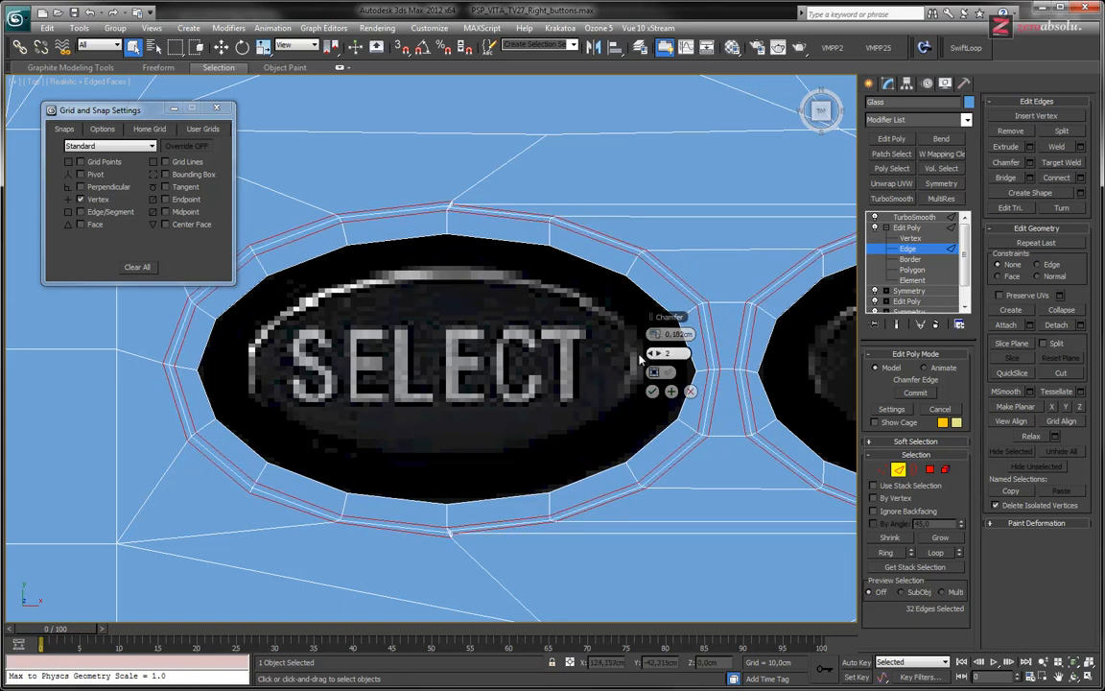
middle_click_drag(462, 231, 468, 314)
scroll(468, 314, "up", 8)
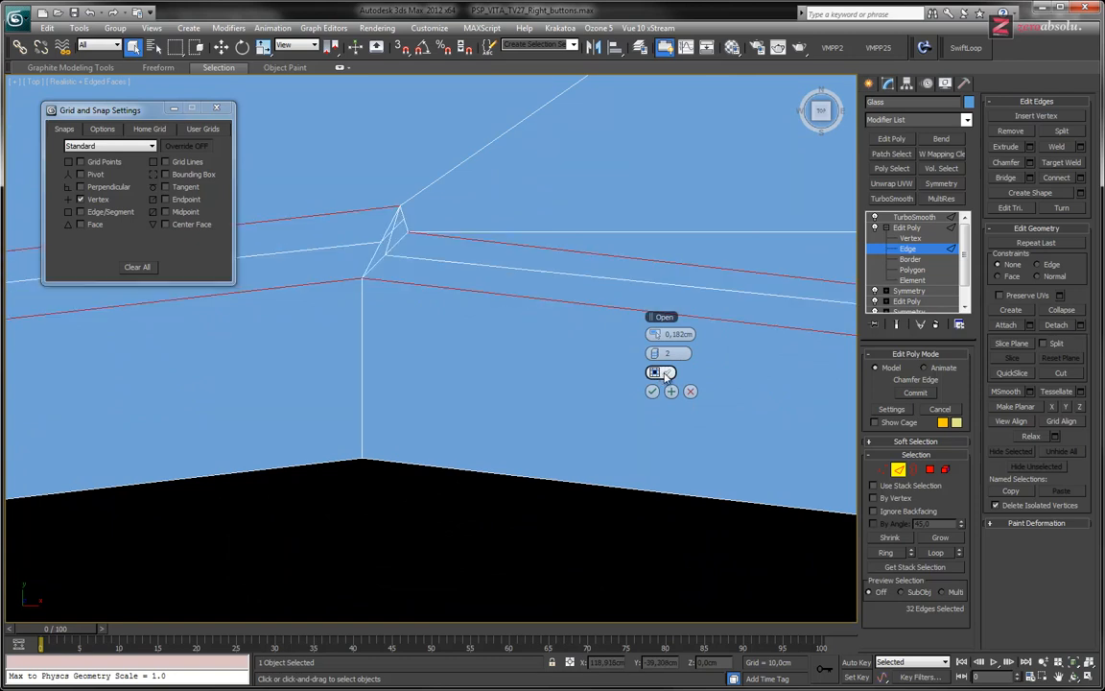
left_click(666, 374)
left_click(665, 374)
left_click(691, 392)
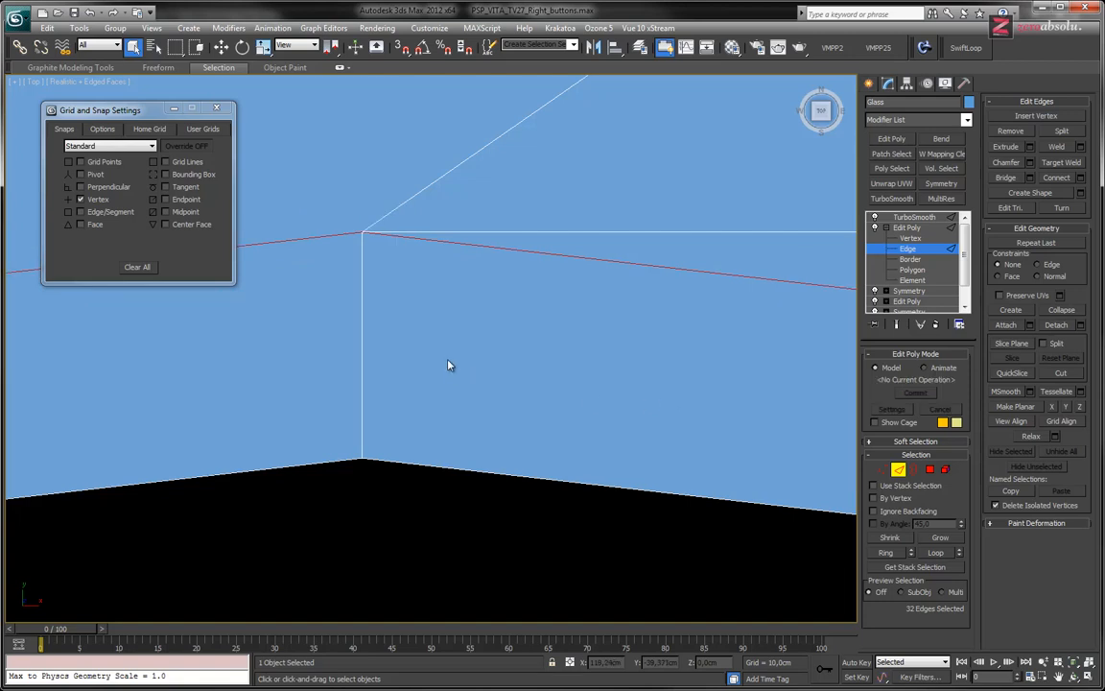
Insert two SwiftLoop edge loops just inside the outer edge ring of the SELECT hole
middle_click_drag(449, 364, 582, 362)
scroll(582, 362, "down", 3)
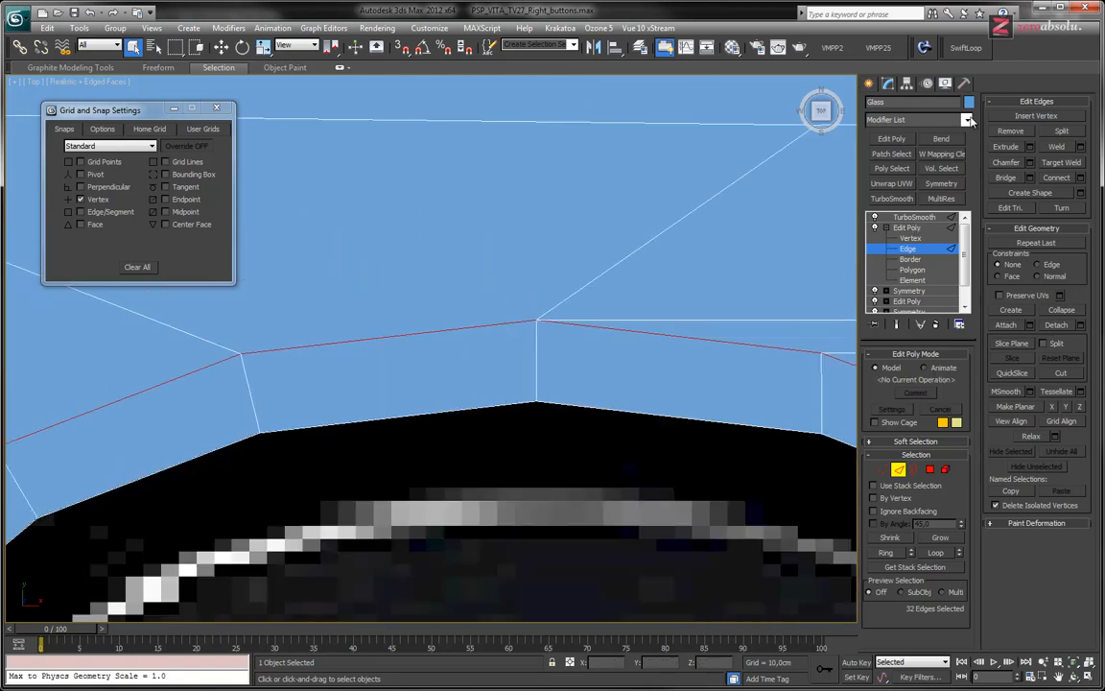
left_click(964, 48)
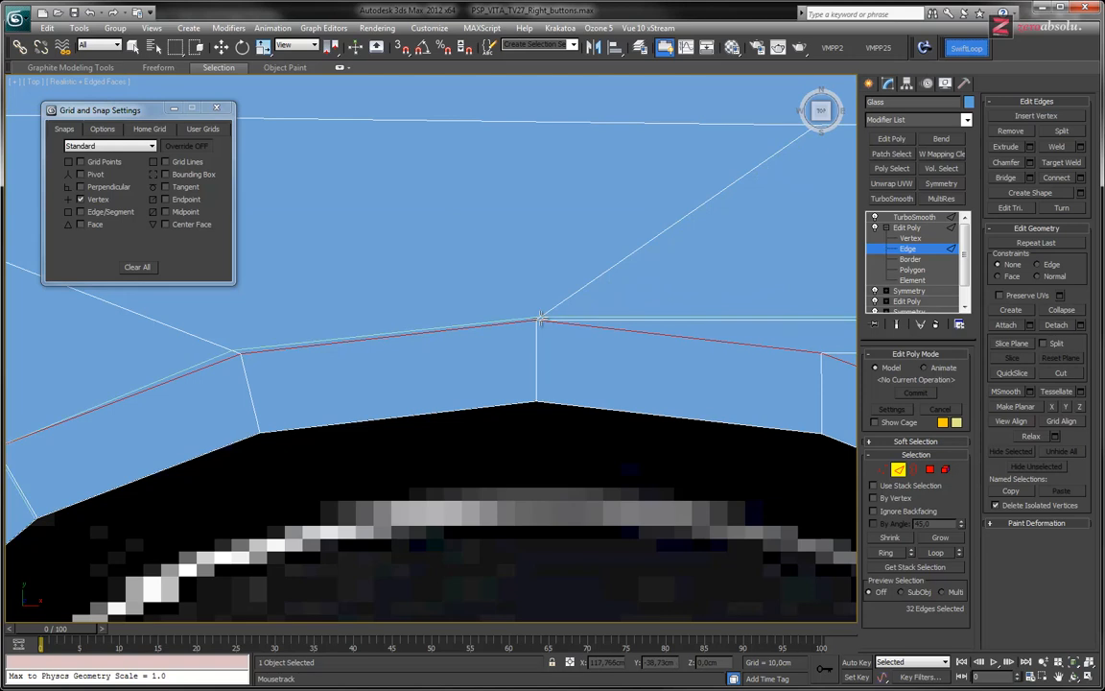
scroll(539, 326, "up", 3)
middle_click_drag(496, 353, 423, 272)
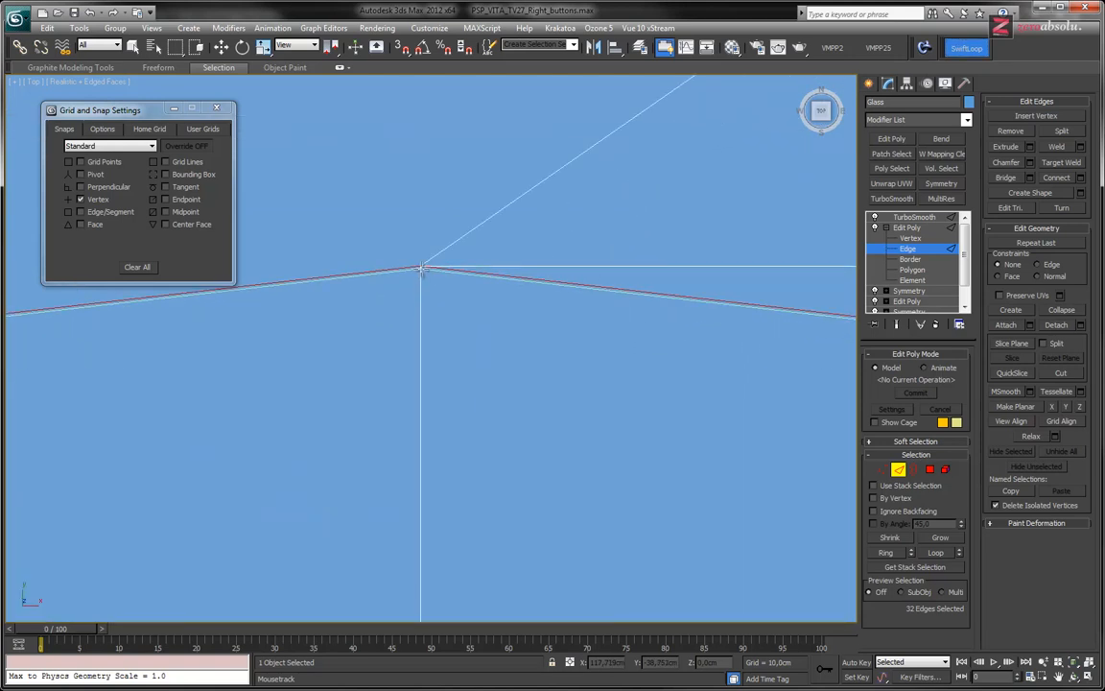
scroll(420, 271, "up", 3)
middle_click_drag(462, 306, 565, 427)
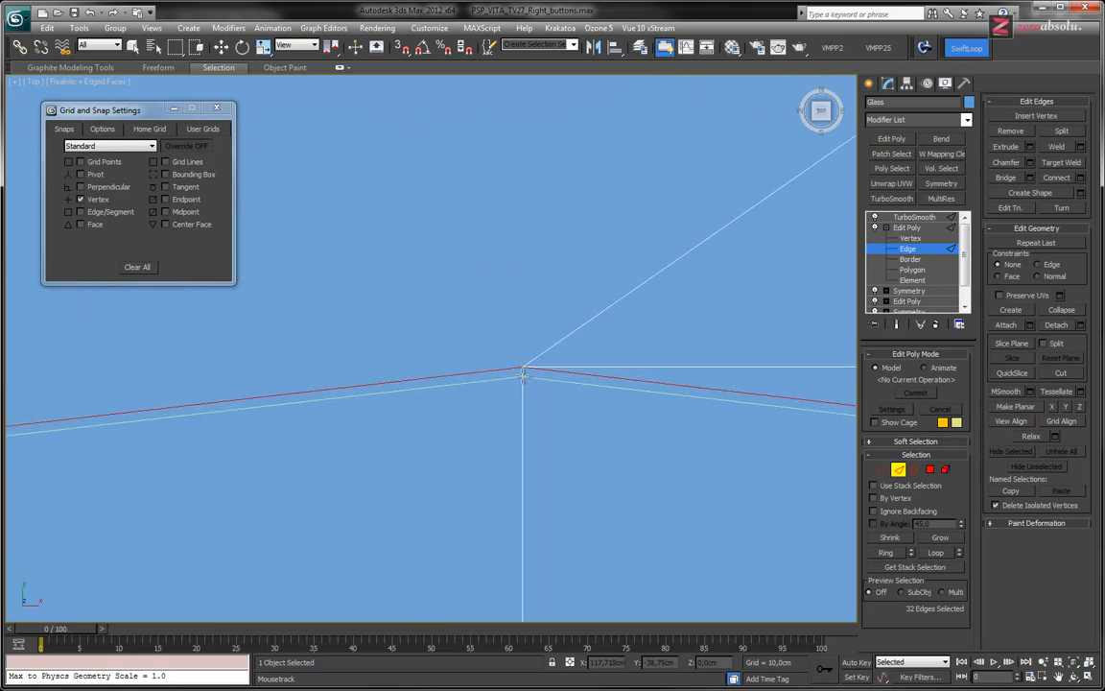
left_click(522, 377)
left_click(522, 388)
scroll(566, 391, "down", 3)
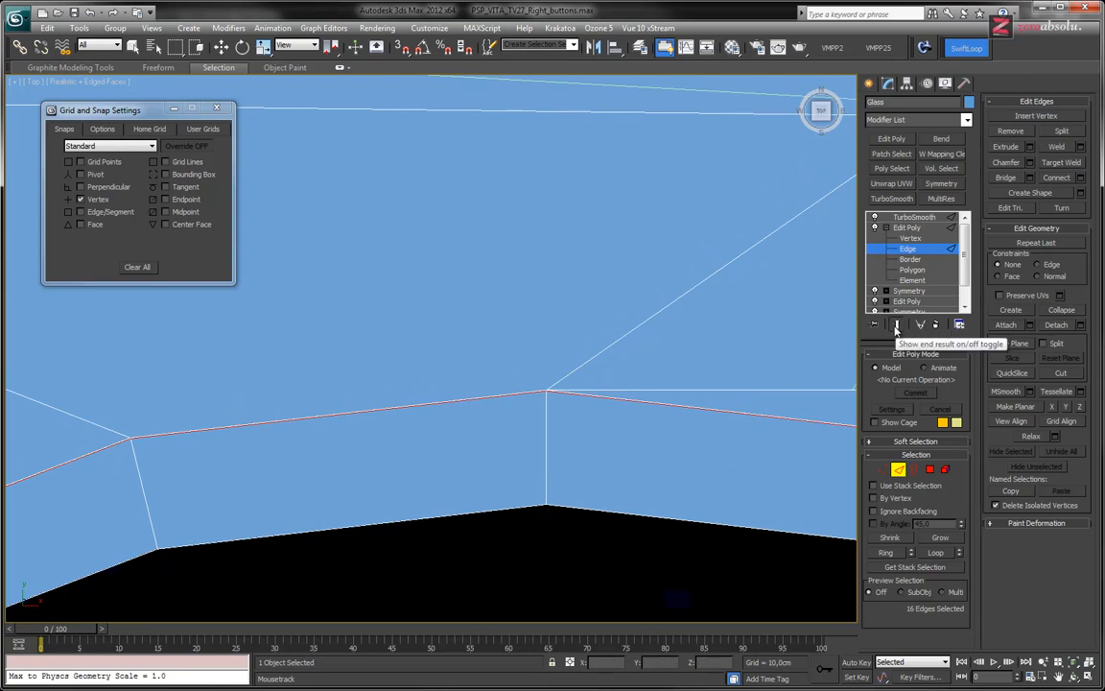
Preview the smoothed end result and examine the closely spaced loops at the upper edge of the SELECT hole
left_click(896, 327)
middle_click_drag(597, 439, 587, 311, "alt")
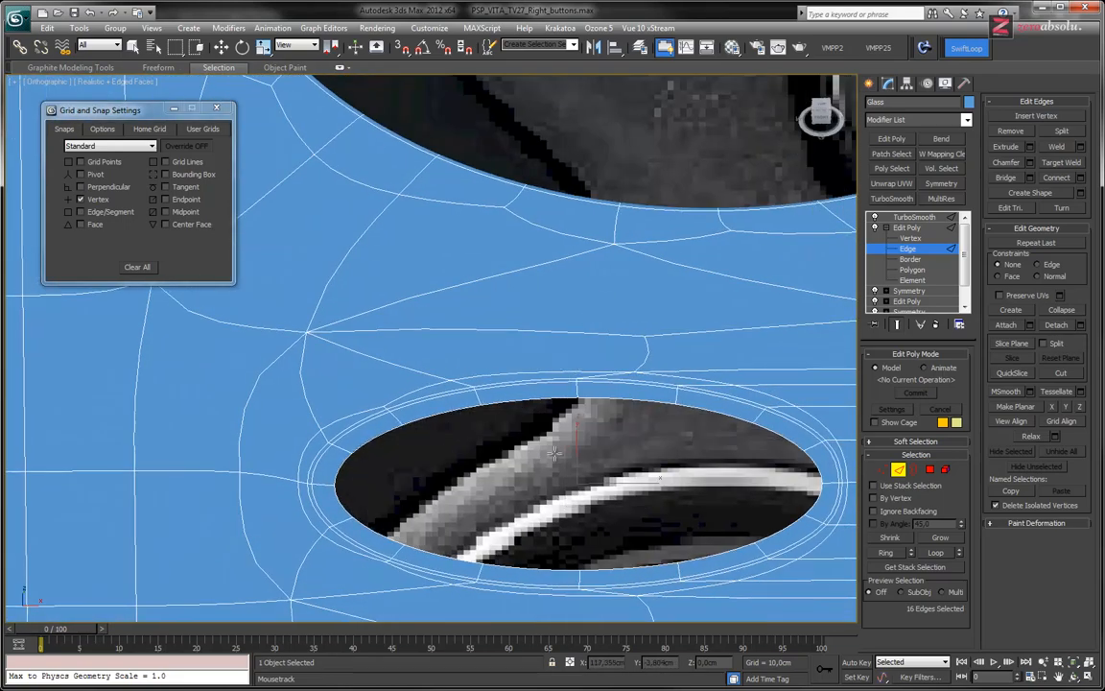
key("w")
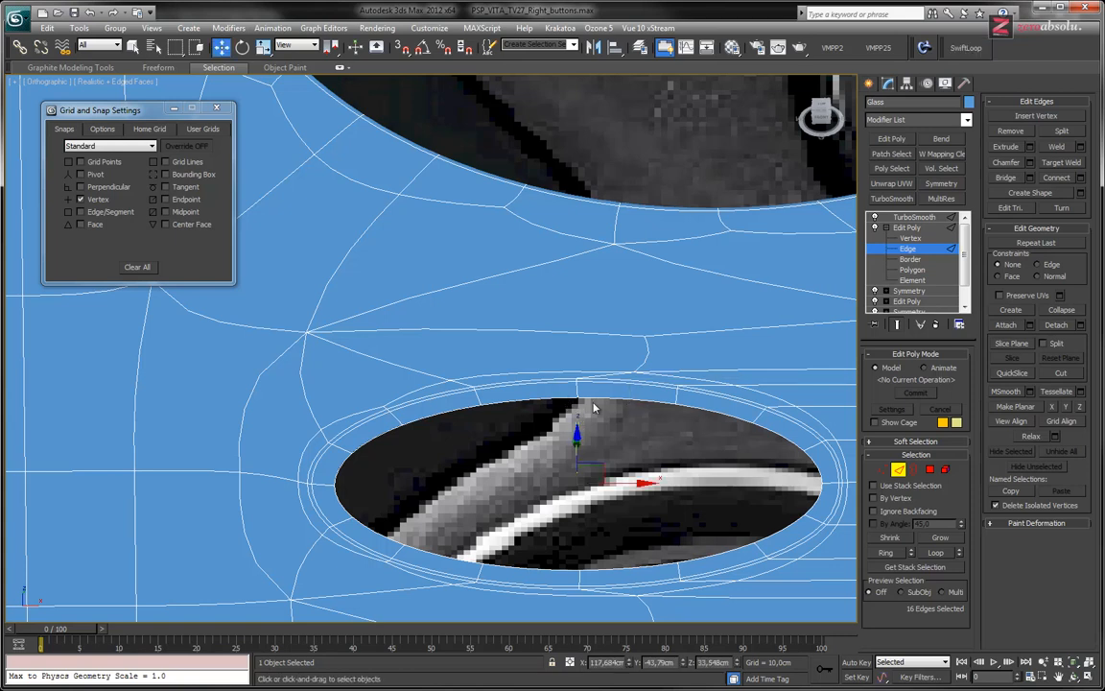
scroll(575, 431, "up", 4)
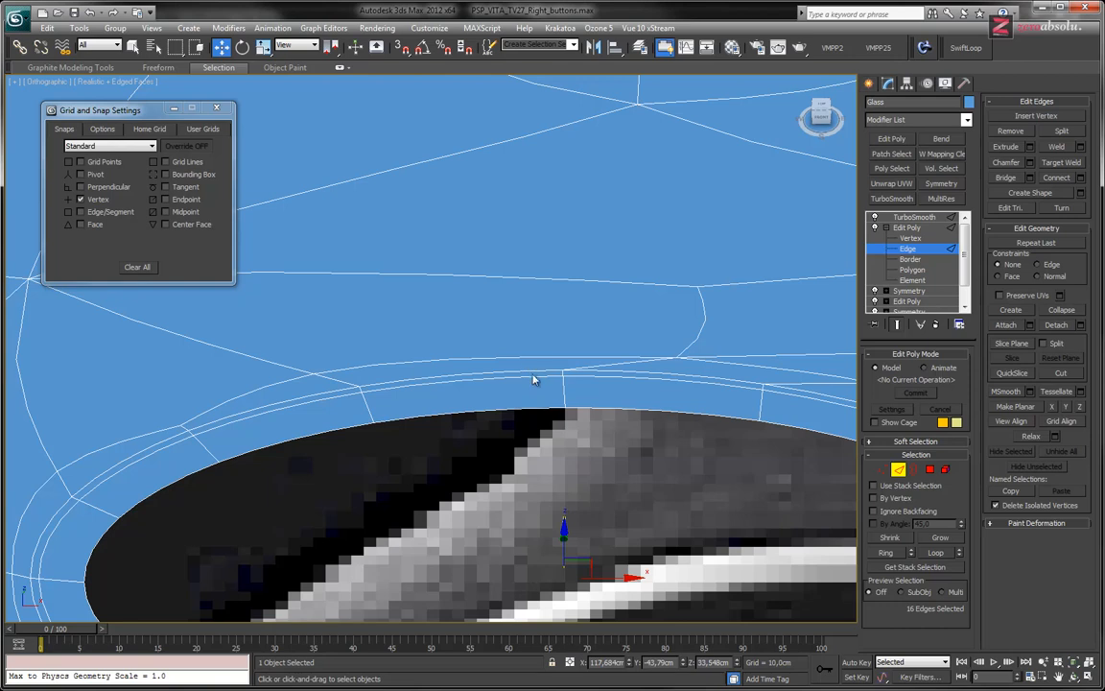
scroll(575, 388, "up", 6)
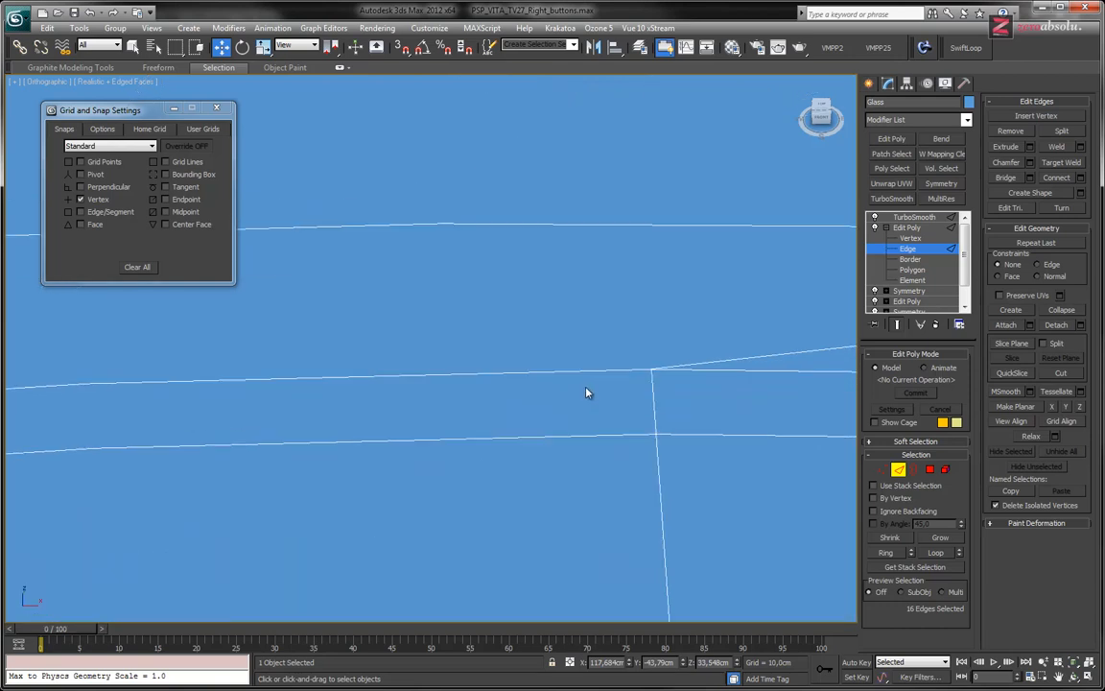
scroll(588, 392, "down", 3)
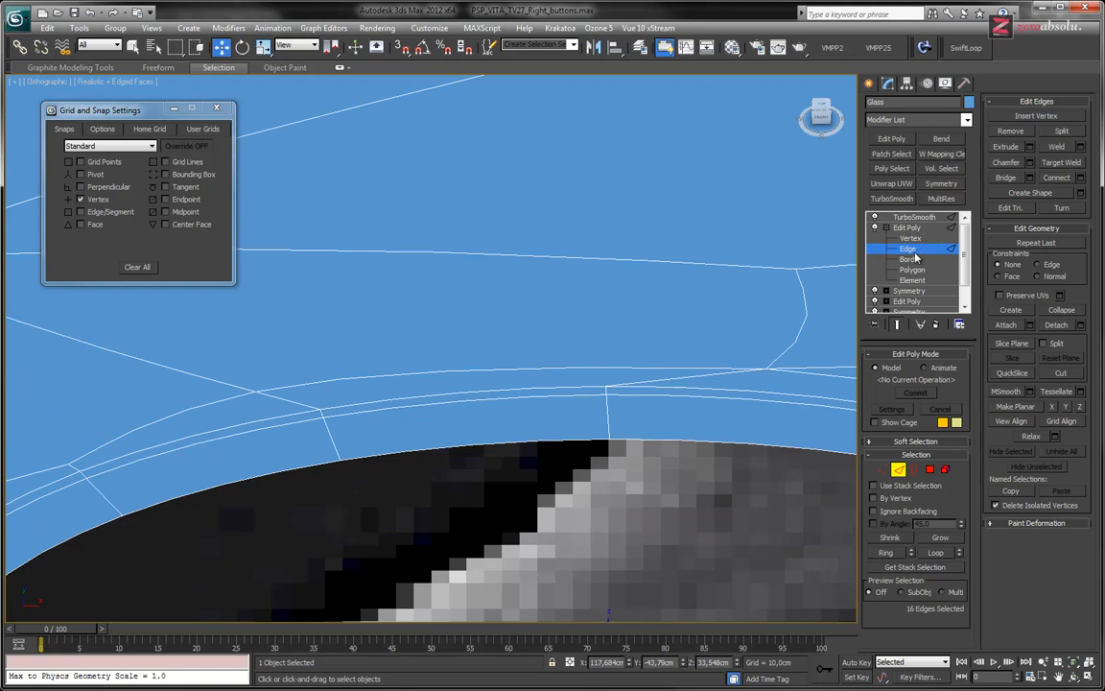
left_click(898, 324)
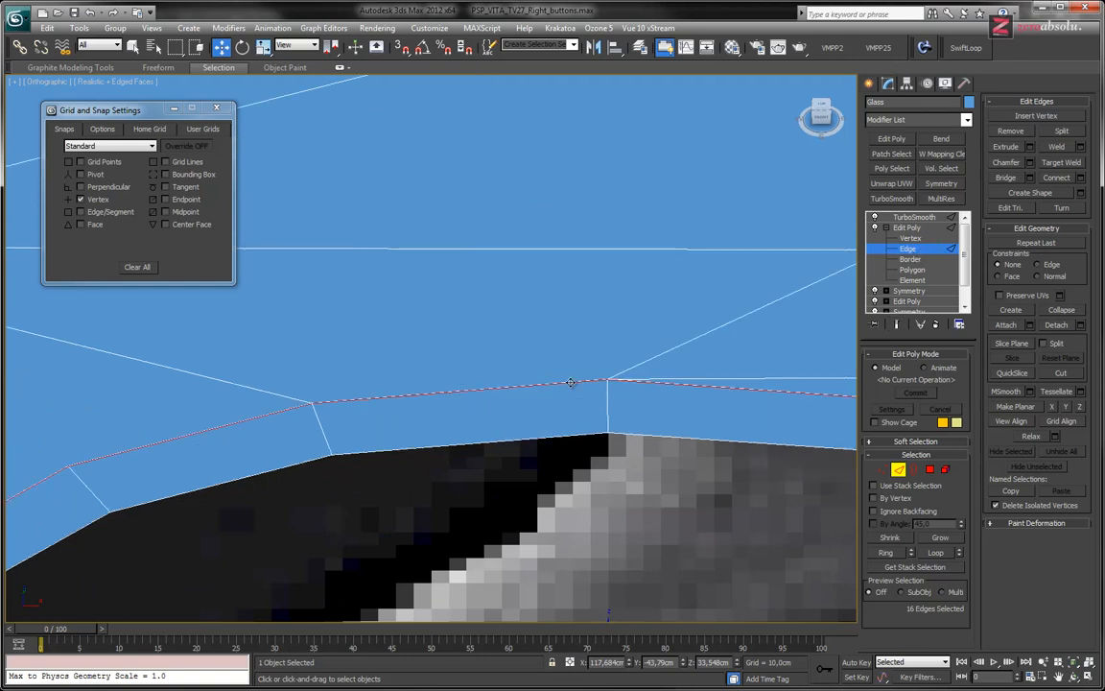
scroll(571, 382, "up", 5)
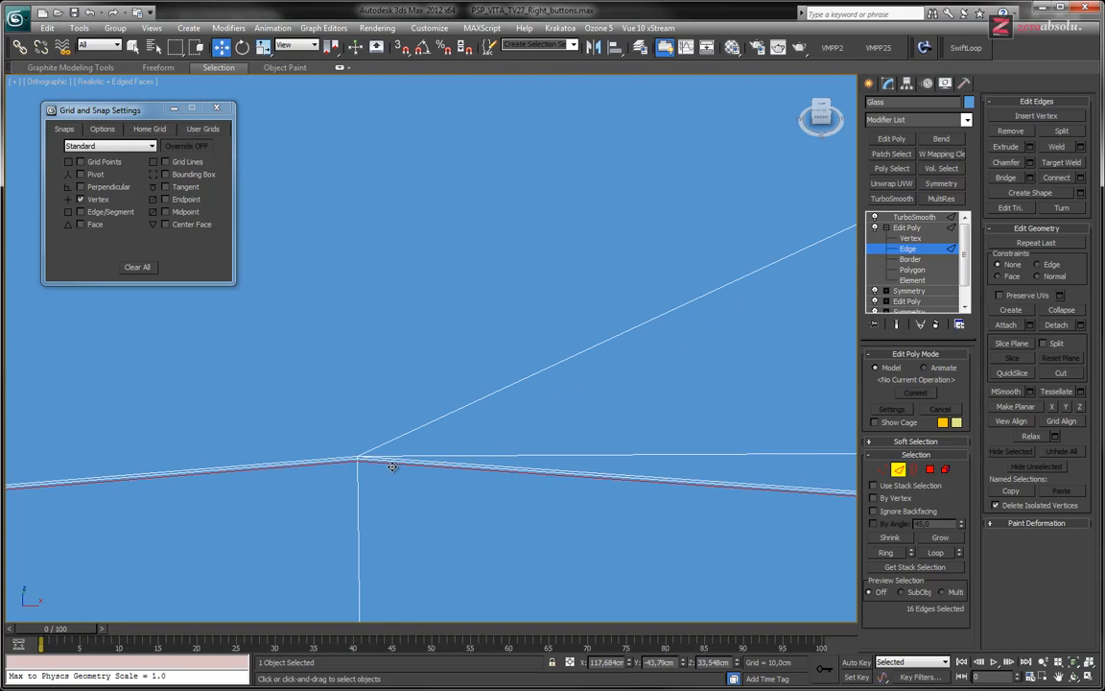
scroll(383, 461, "down", 4)
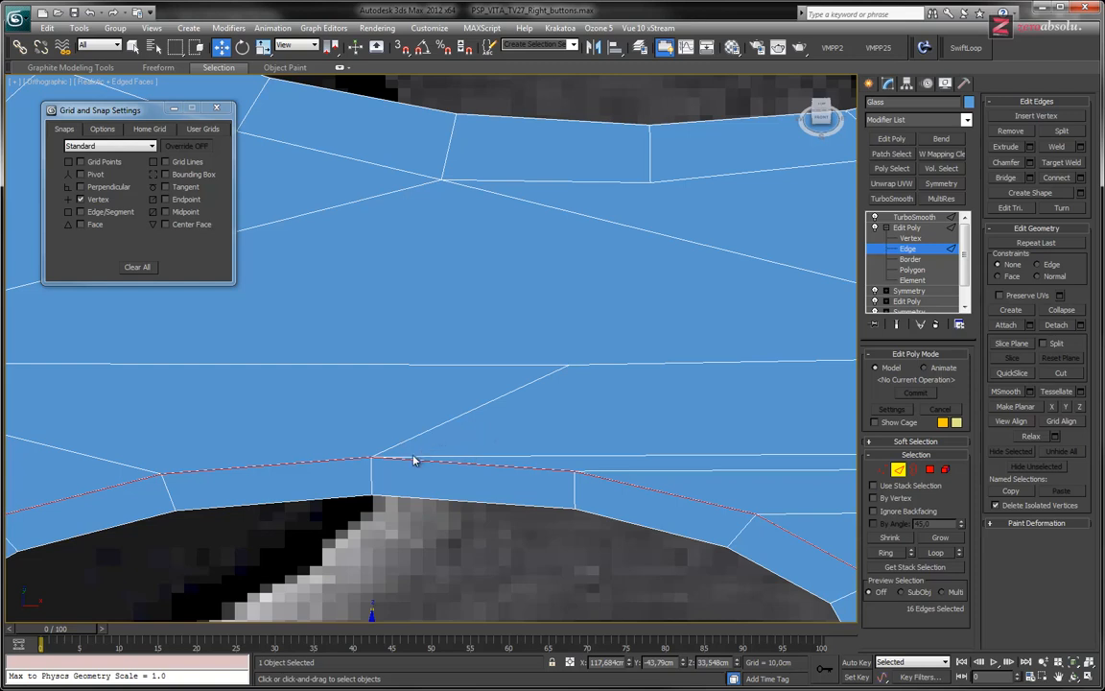
Undo the edge loops inserted around the SELECT hole
key("ctrl+z")
scroll(400, 462, "up", 10)
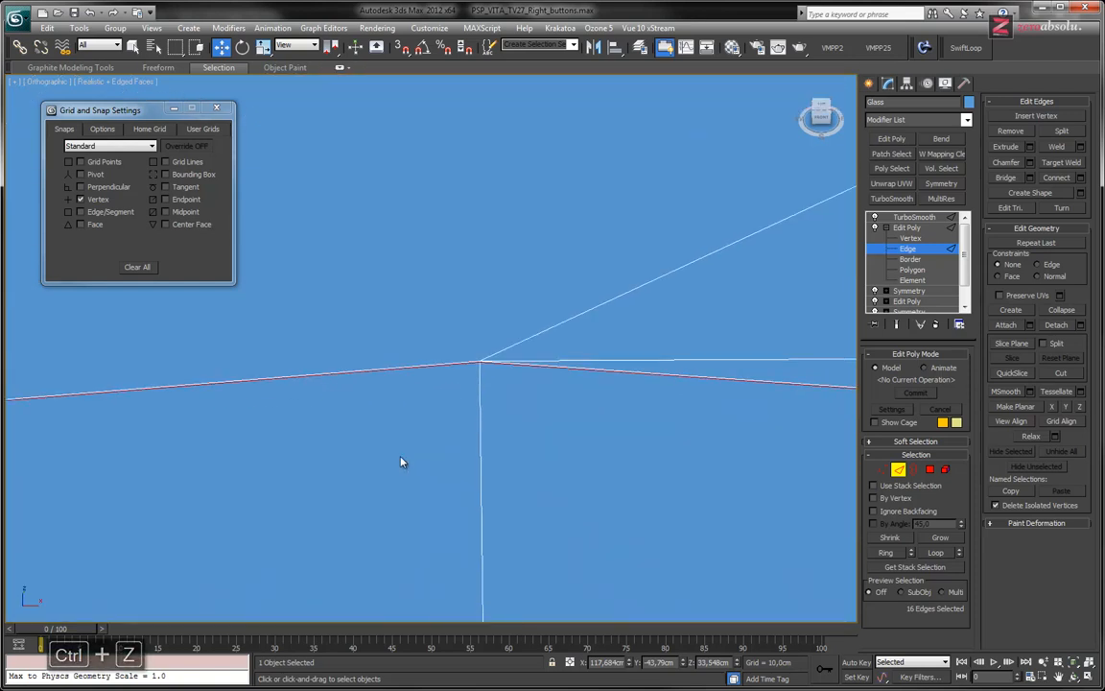
double_click(525, 331, "ctrl")
scroll(497, 419, "down", 5)
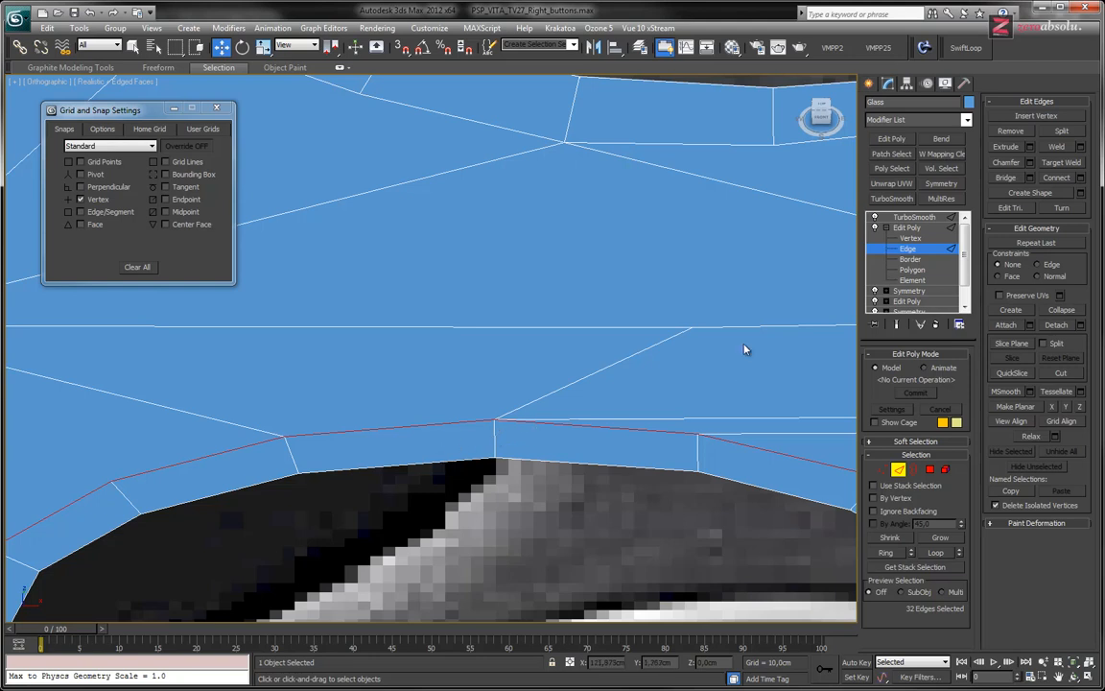
Examine the selected edge rings around the SELECT and START holes up close, and view the whole right side from the top
scroll(486, 426, "up", 5)
scroll(486, 426, "up", 2)
middle_click_drag(319, 230, 492, 409)
scroll(491, 412, "up", 4)
middle_click_drag(520, 595, 530, 442)
scroll(556, 371, "down", 10)
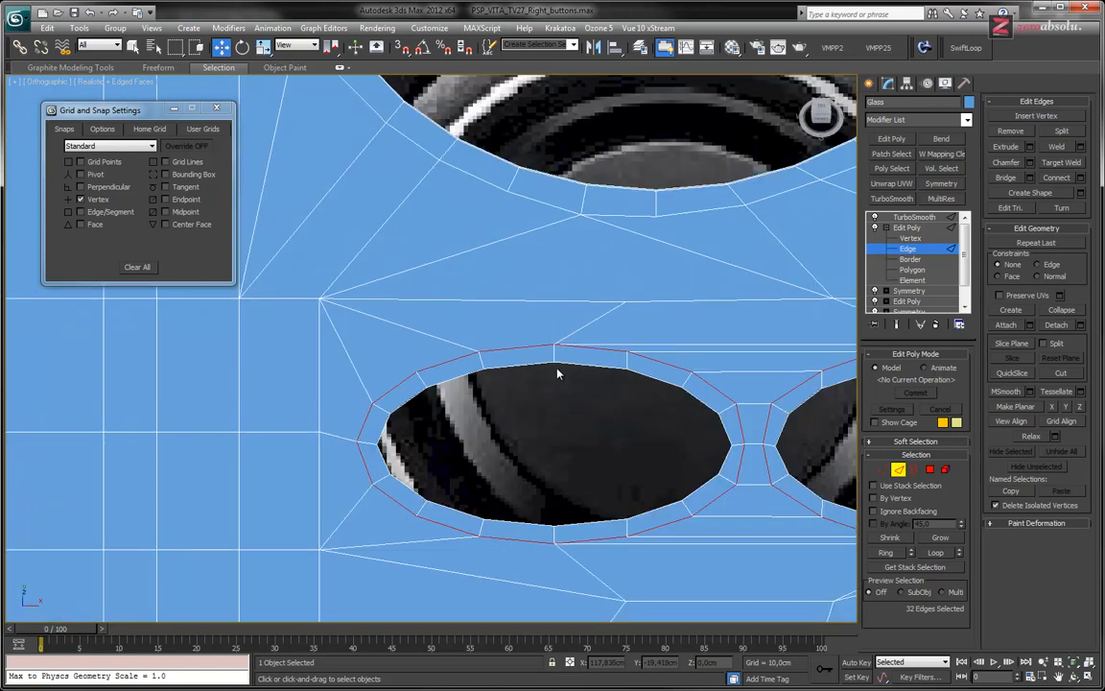
middle_click_drag(579, 416, 374, 355)
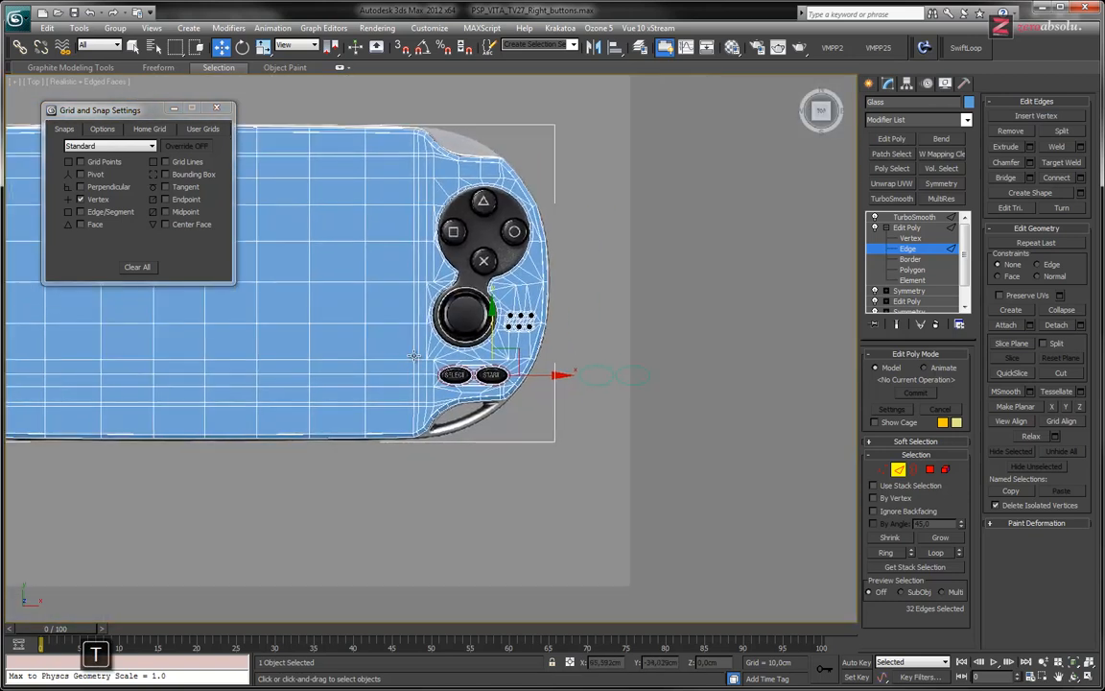
Insert a SwiftLoop edge loop just inside the outer edge ring of the SELECT hole
scroll(461, 345, "up", 12)
scroll(480, 336, "up", 3)
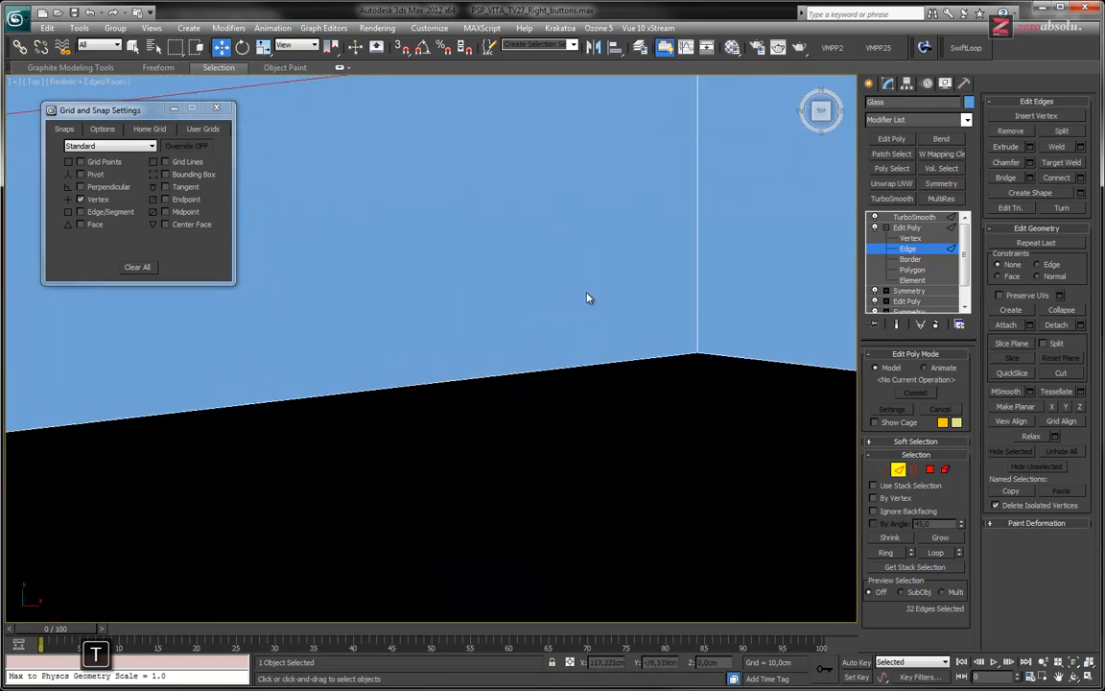
middle_click_drag(587, 298, 457, 553)
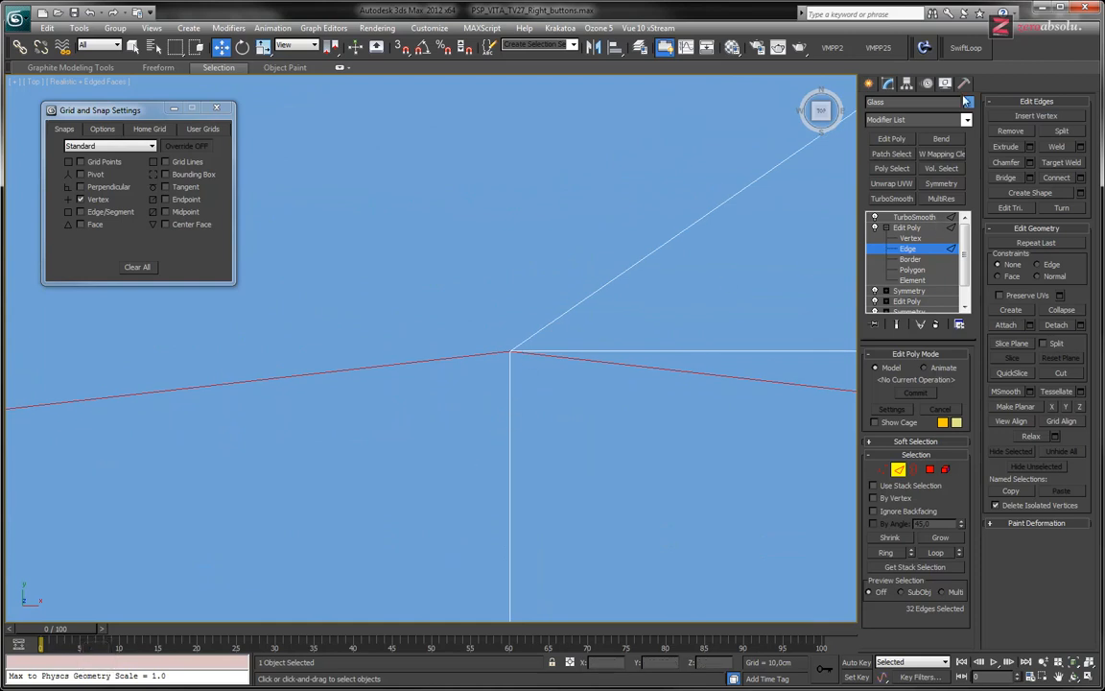
left_click(964, 49)
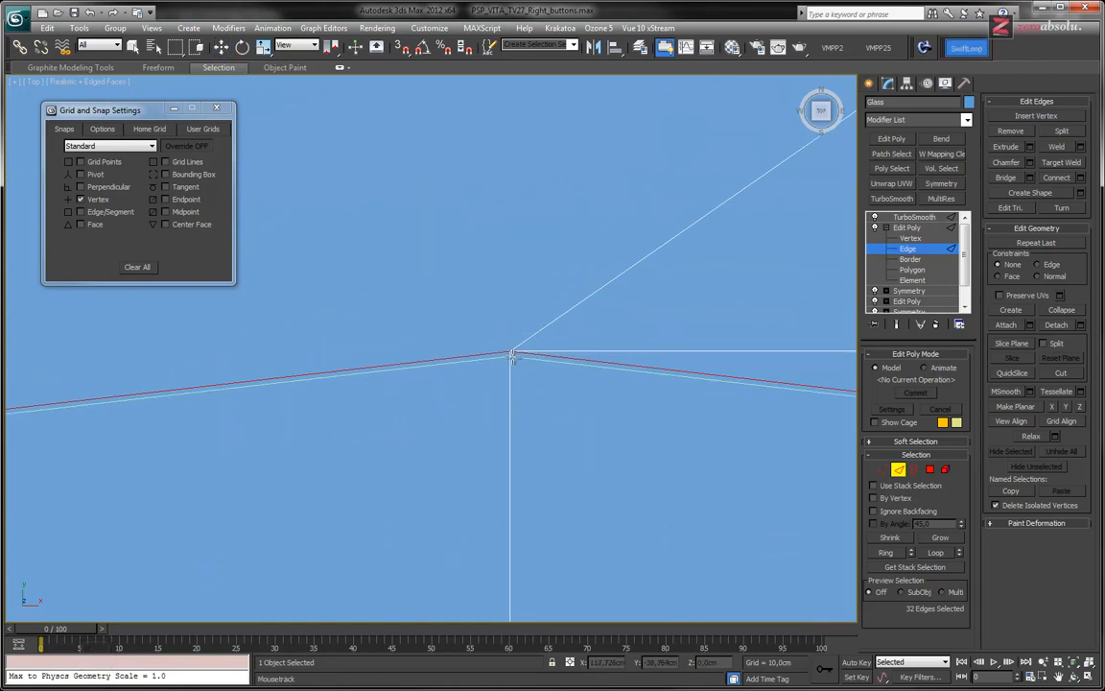
scroll(465, 379, "down", 5)
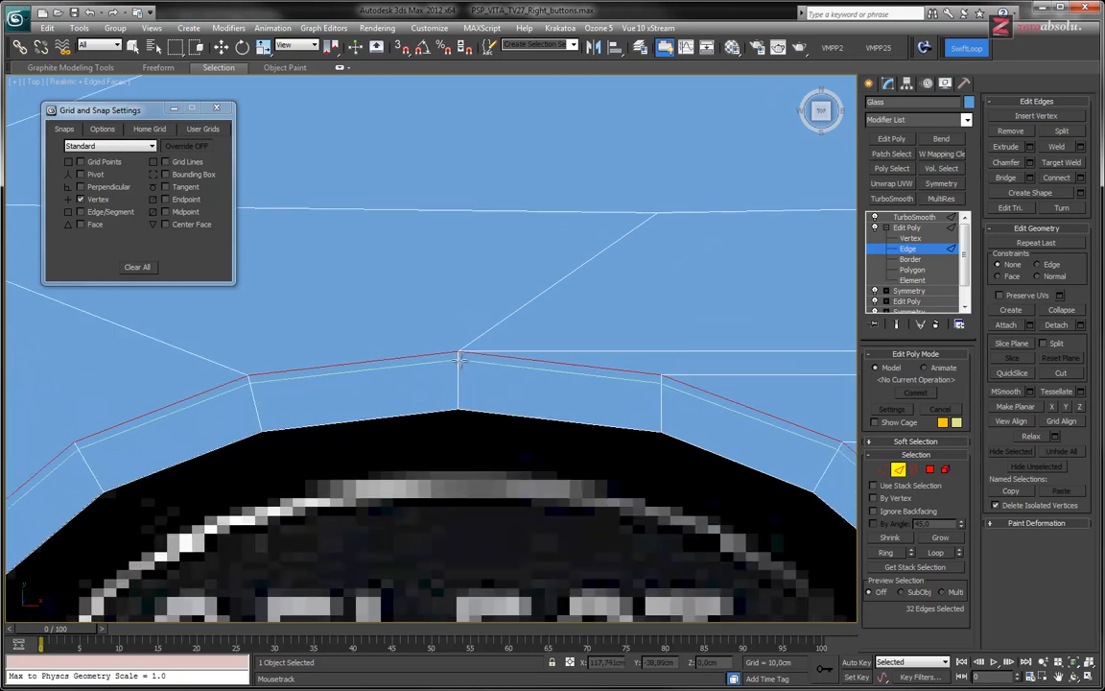
scroll(457, 359, "up", 5)
scroll(457, 346, "up", 1)
left_click_drag(456, 294, 453, 289)
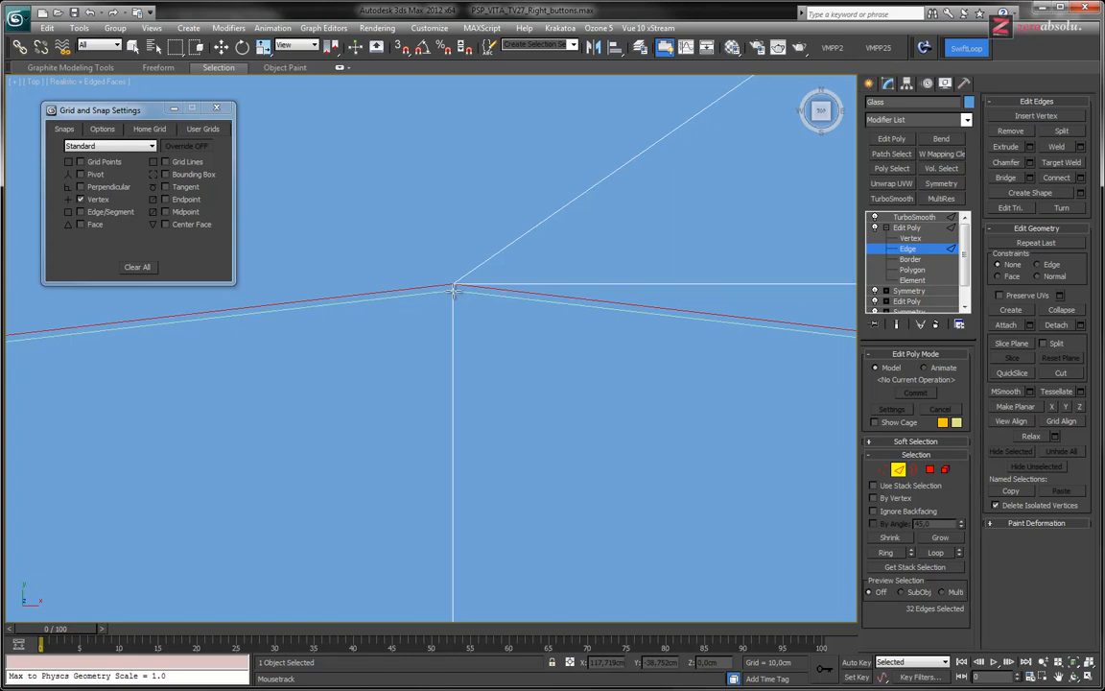
left_click(454, 291)
scroll(482, 385, "down", 6)
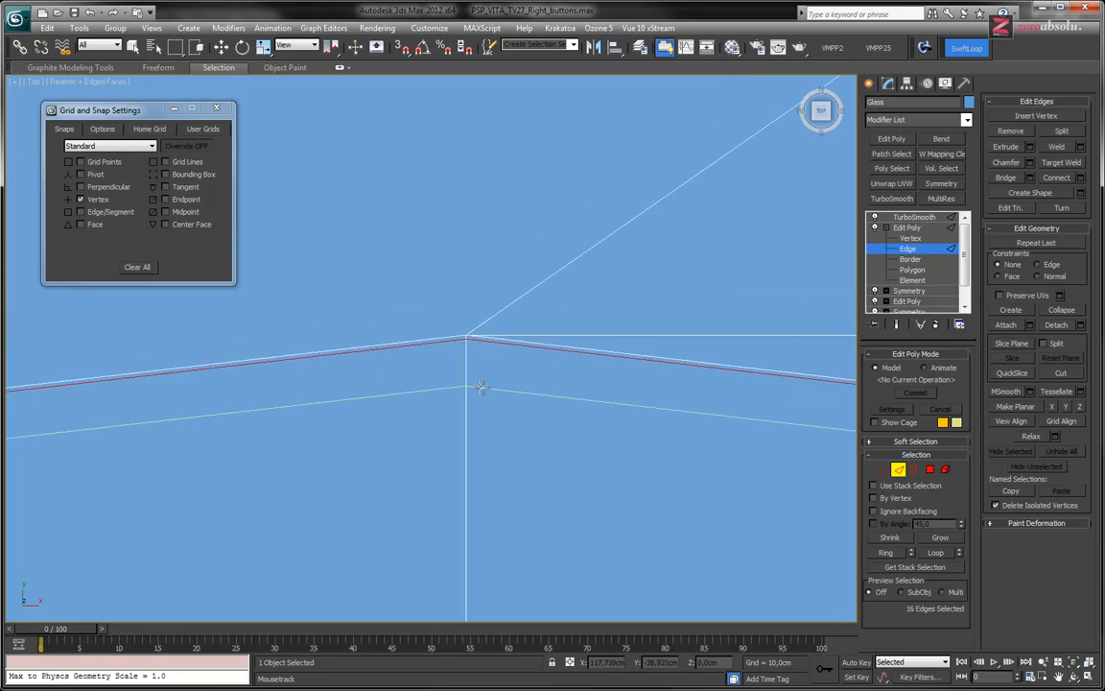
middle_click_drag(501, 430, 517, 402)
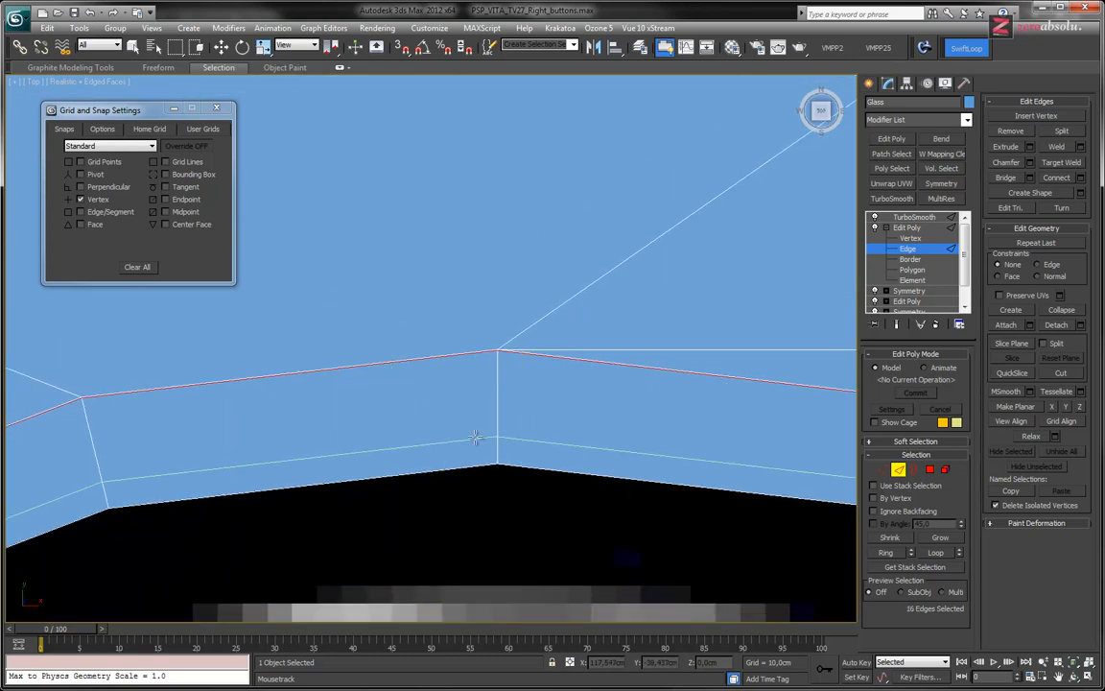
Insert a SwiftLoop edge loop just inside the outer edge ring of the START hole and end the SwiftLoop tool
scroll(439, 444, "down", 5)
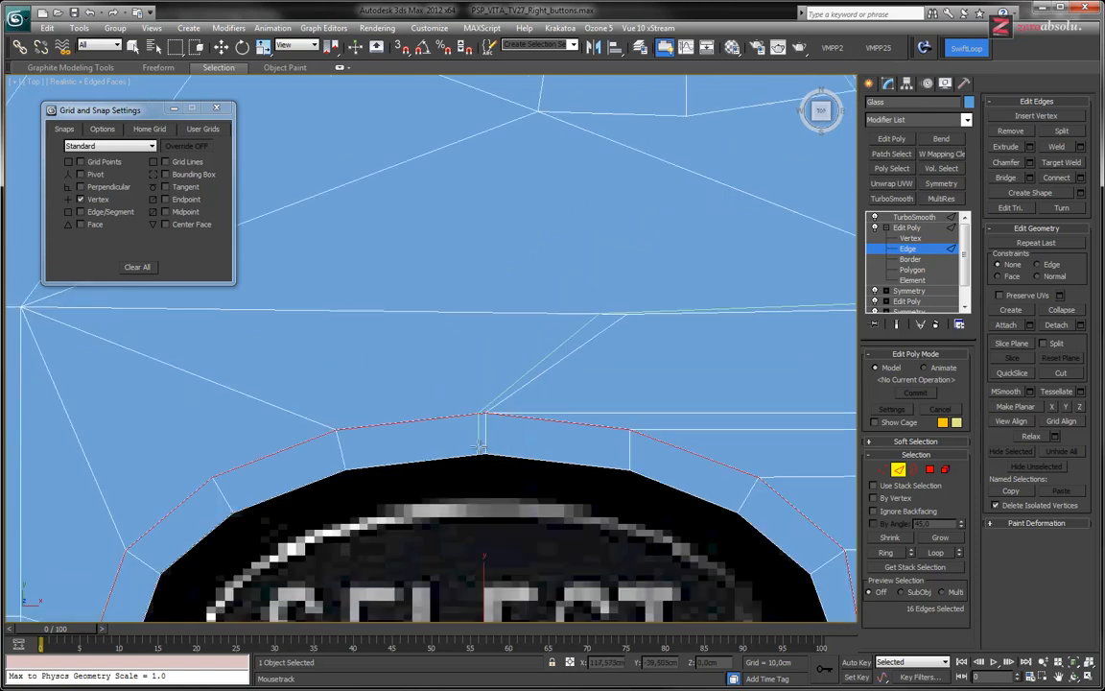
scroll(366, 377, "down", 6)
scroll(486, 402, "up", 8)
middle_click_drag(505, 197, 521, 570)
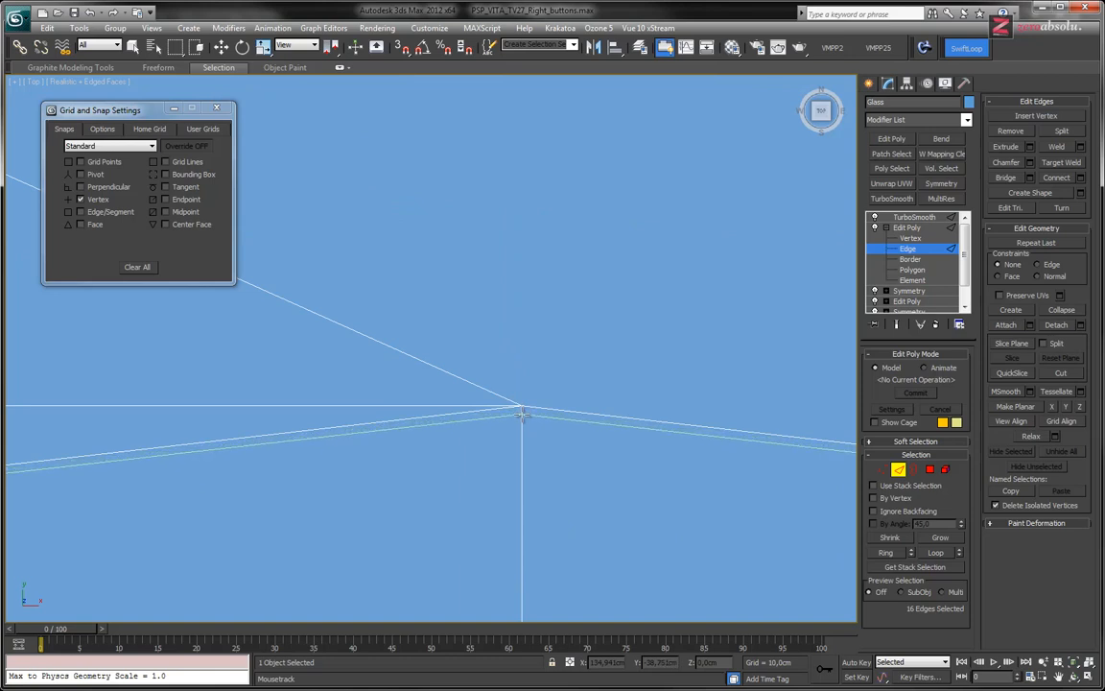
scroll(520, 412, "down", 6)
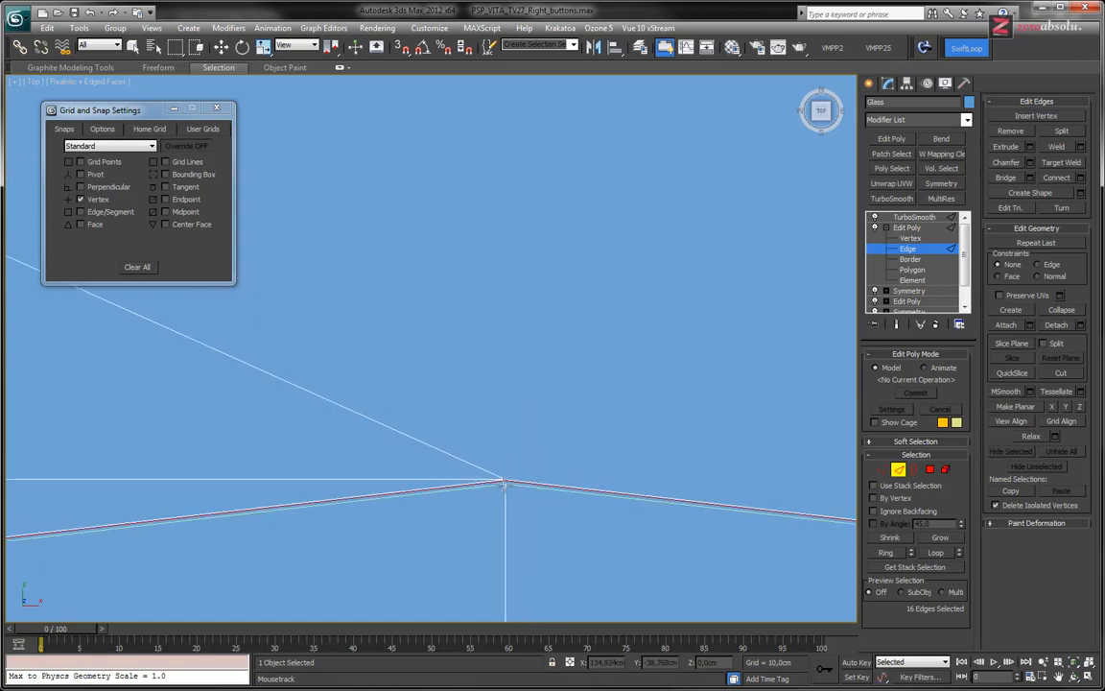
middle_click_drag(529, 410, 738, 312)
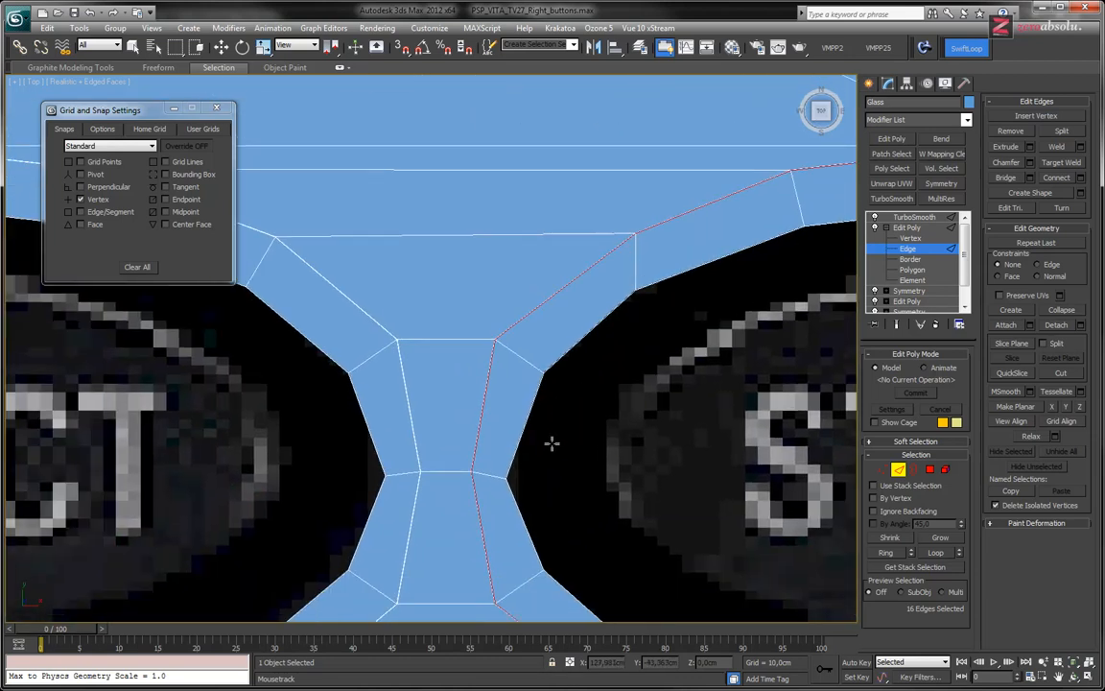
right_click(594, 367)
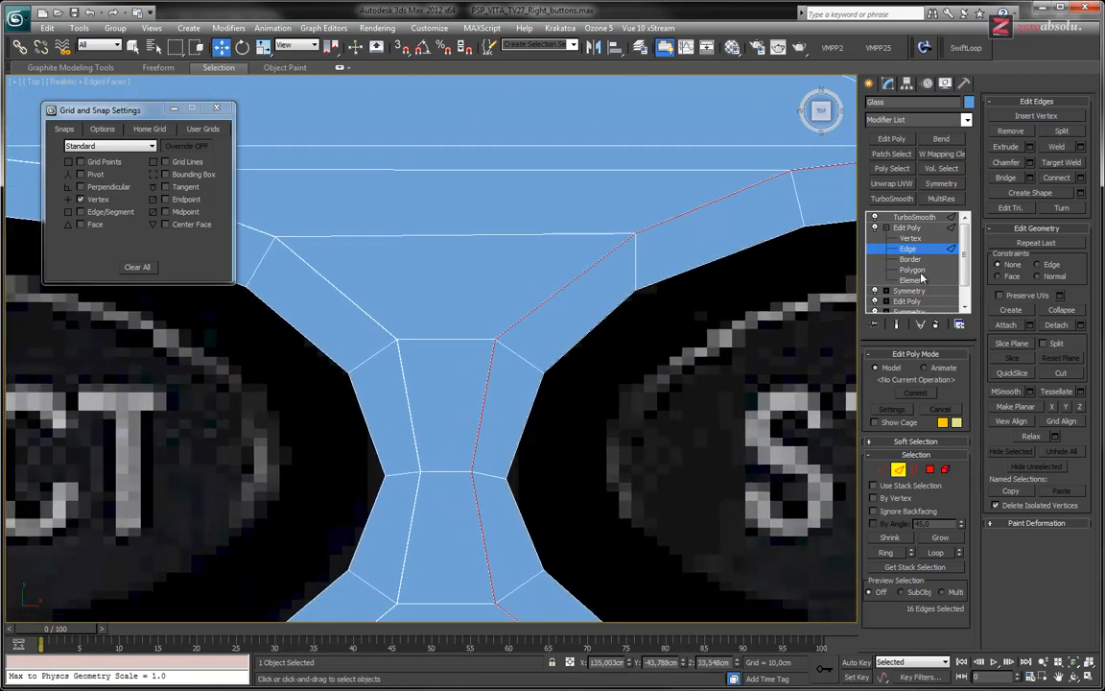
Select the open borders of both the START and SELECT holes
left_click(909, 259)
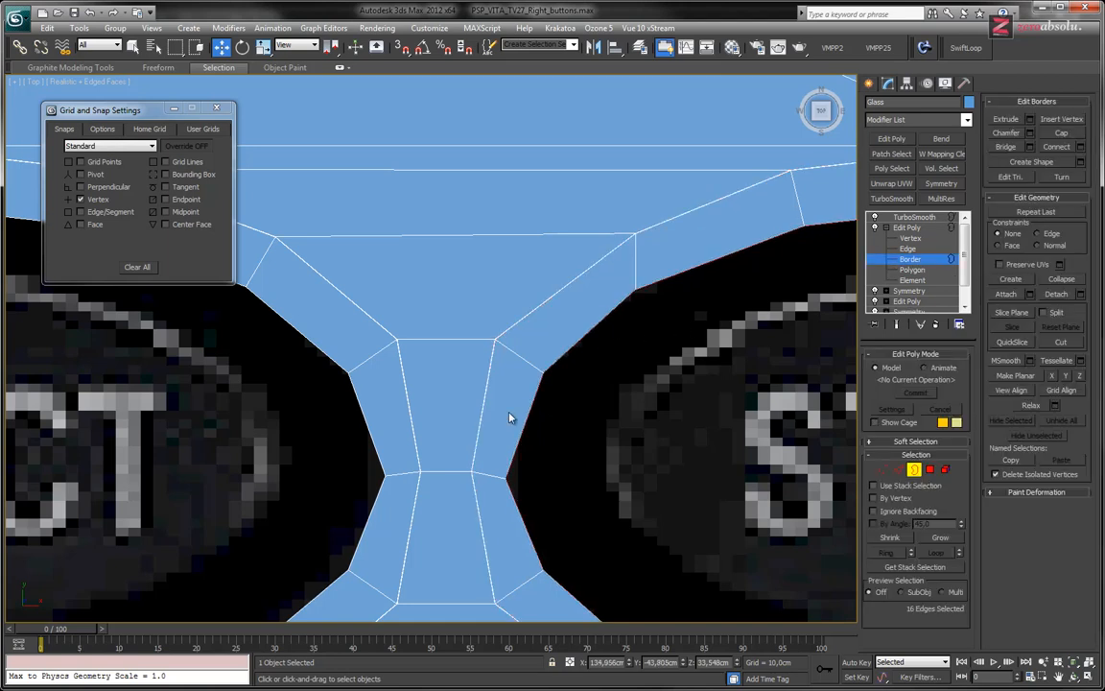
left_click(135, 48)
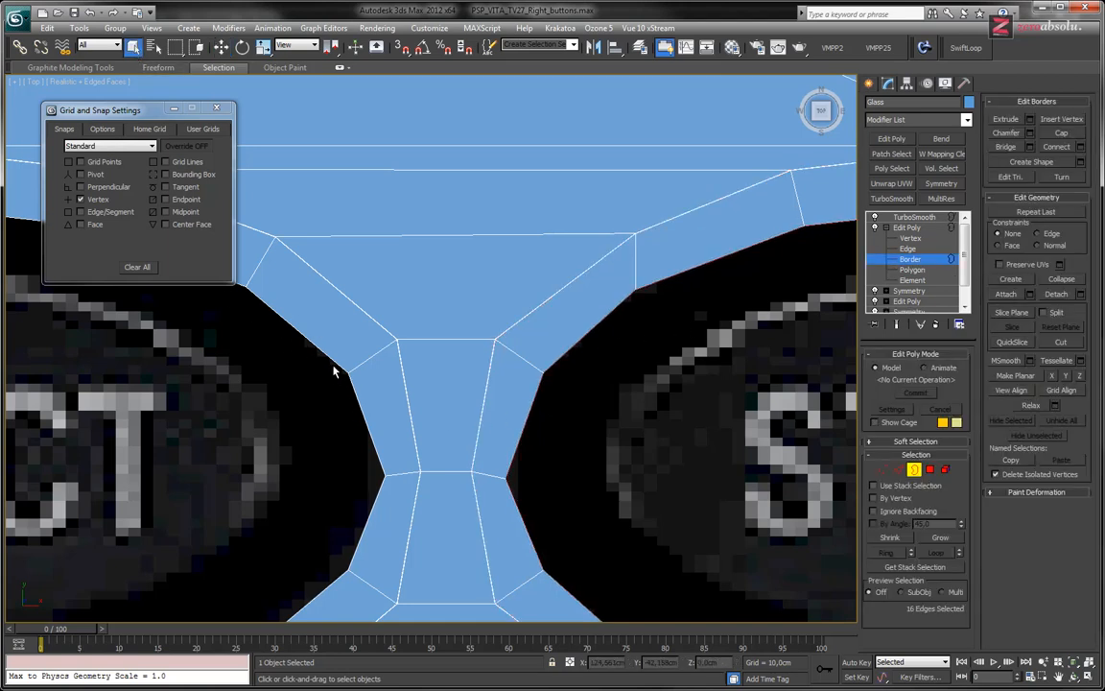
left_click(331, 360, "ctrl")
scroll(537, 393, "down", 5)
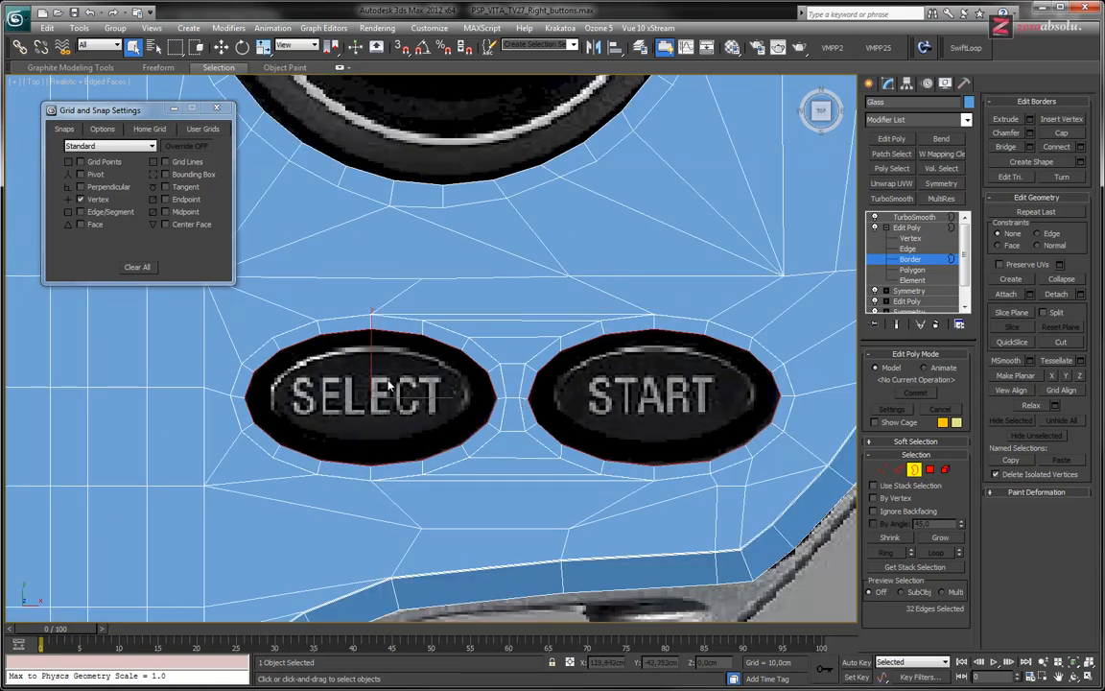
Examine the closely spaced supporting loops along the upper edges of the SELECT and START holes
middle_click_drag(453, 367, 461, 384)
scroll(460, 383, "up", 10)
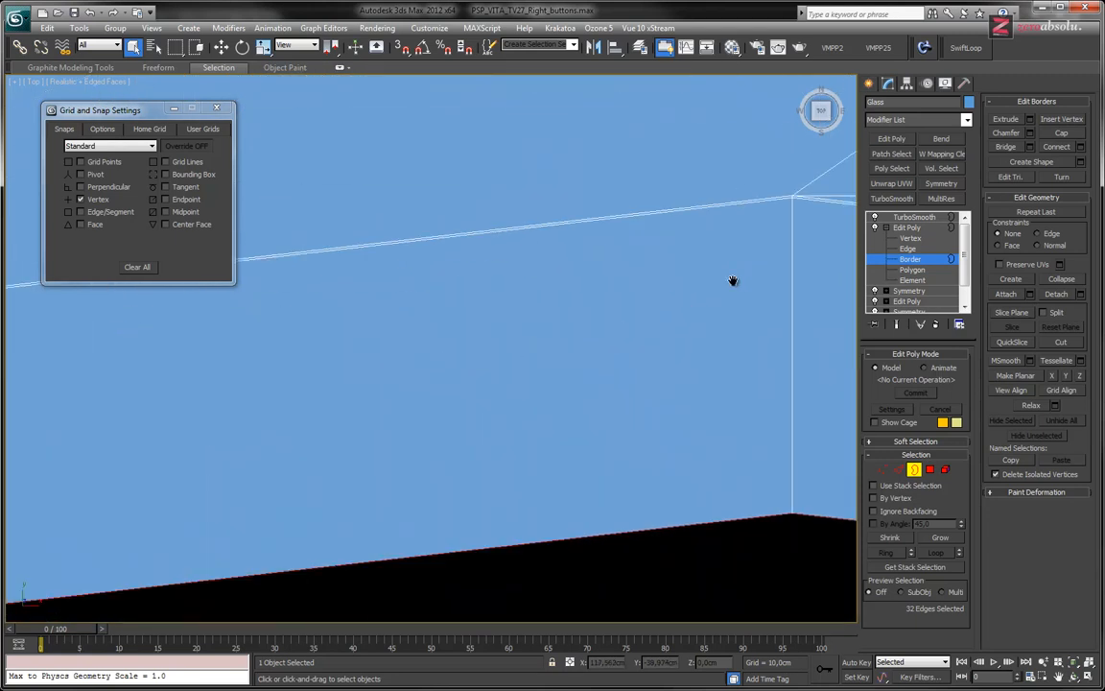
middle_click_drag(733, 280, 474, 382)
scroll(460, 413, "down", 5)
scroll(460, 417, "up", 8)
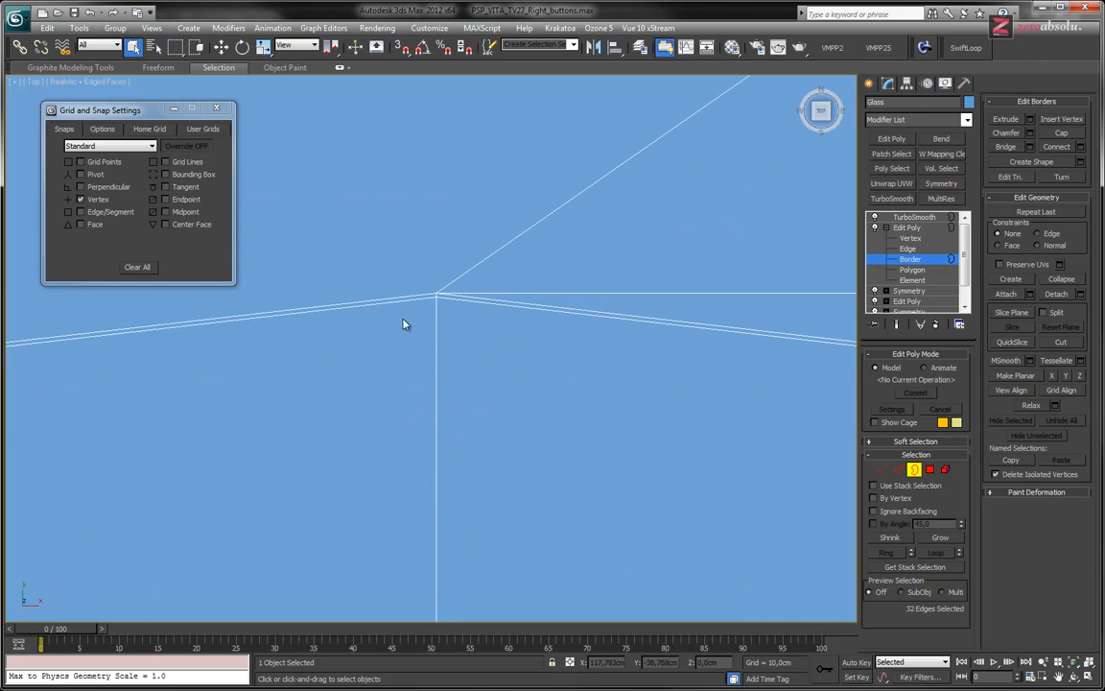
middle_click_drag(655, 390, 407, 409)
scroll(470, 410, "down", 5)
middle_click_drag(785, 446, 171, 331)
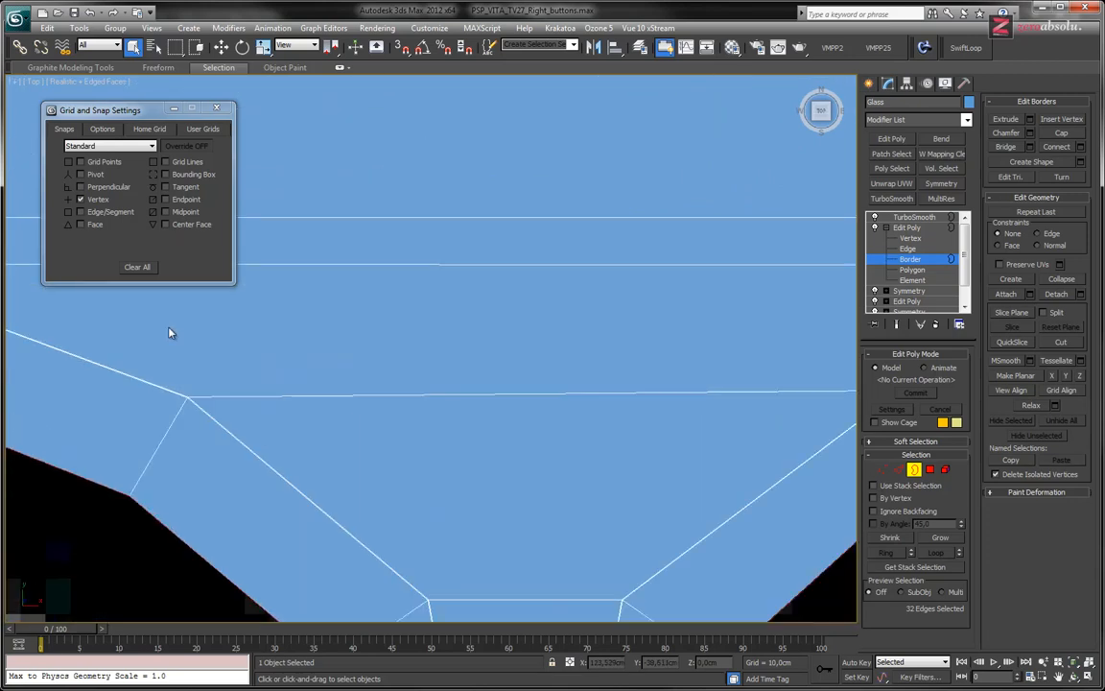
middle_click_drag(758, 491, 470, 417)
middle_click_drag(747, 251, 284, 478)
scroll(782, 360, "up", 6)
middle_click_drag(684, 357, 456, 476)
middle_click_drag(510, 451, 482, 467)
Undo the supporting edge loops inserted around the SELECT and START holes
key("ctrl+z")
middle_click_drag(281, 489, 559, 466)
scroll(348, 448, "down", 5)
middle_click_drag(296, 453, 672, 350)
middle_click_drag(157, 398, 736, 353)
scroll(302, 264, "up", 5)
middle_click_drag(305, 253, 587, 423)
key("ctrl+z")
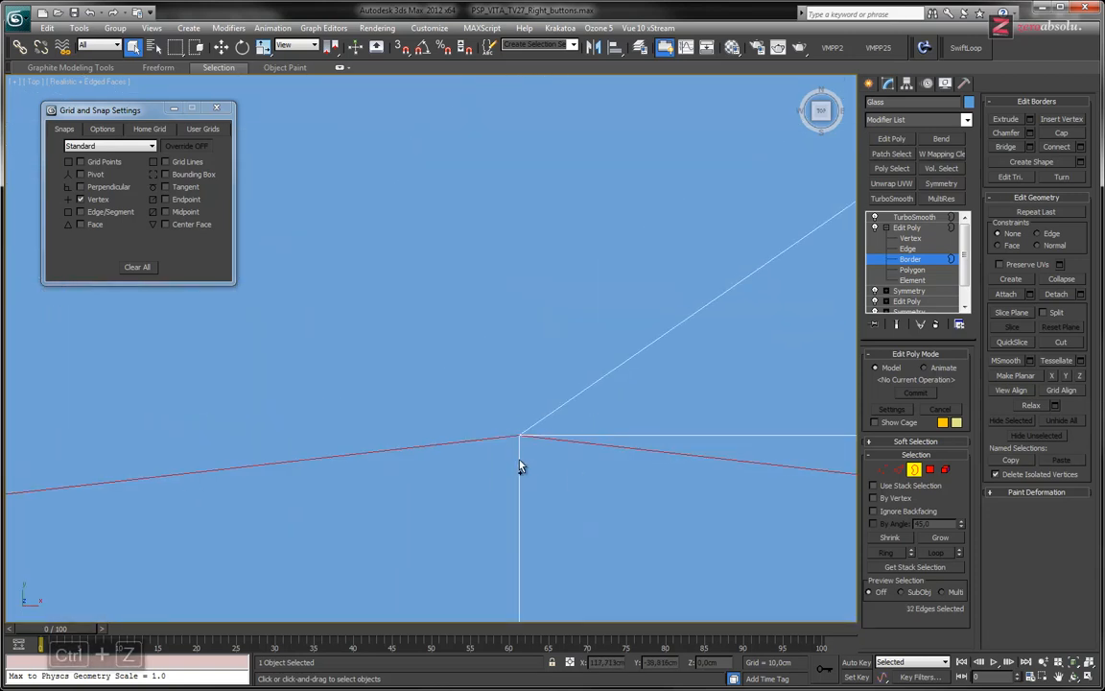
Select the open borders of the SELECT and START holes and cap them
scroll(560, 458, "down", 5)
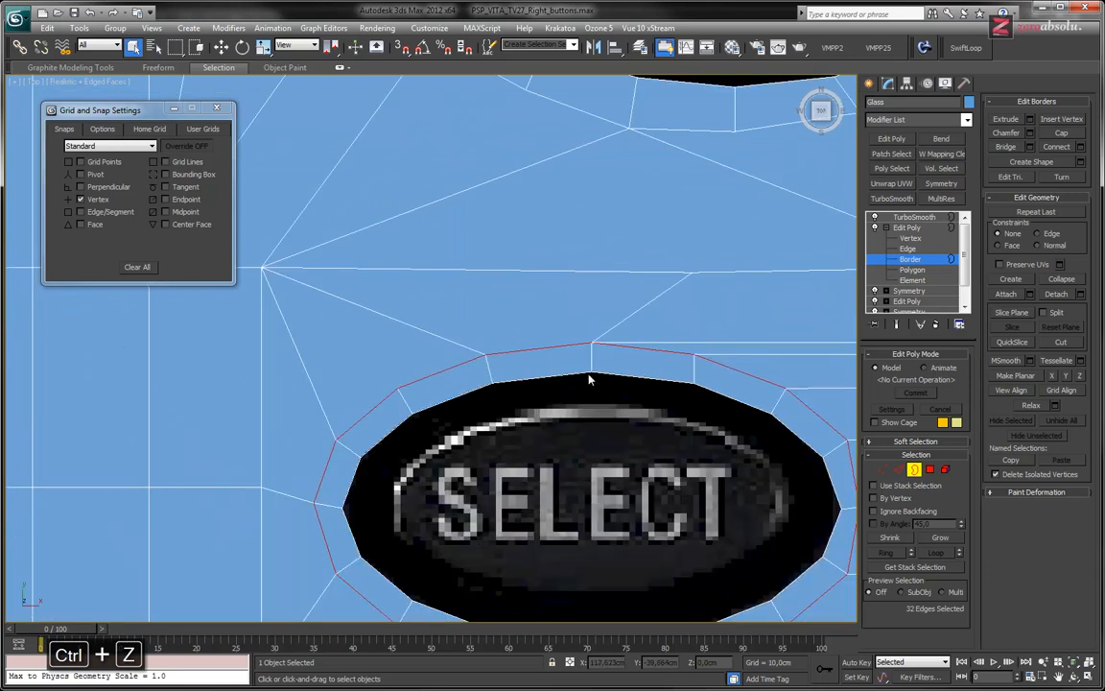
middle_click_drag(591, 474, 501, 414)
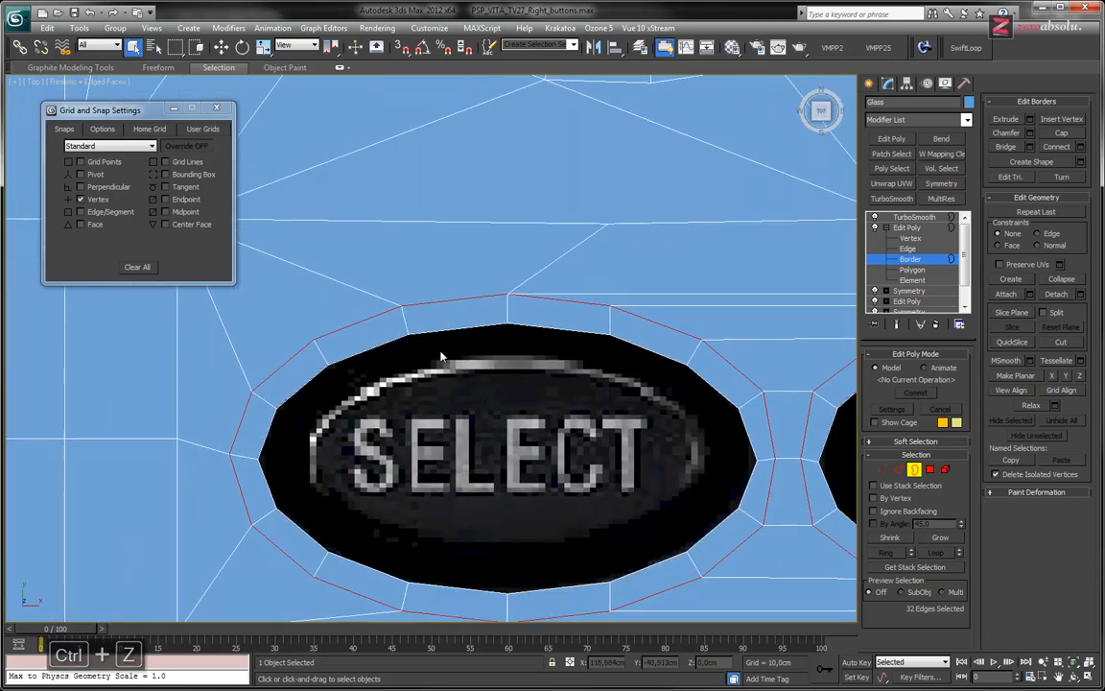
left_click(528, 327)
middle_click_drag(685, 440, 484, 432)
left_click(631, 417, "ctrl")
middle_click_drag(630, 417, 580, 384)
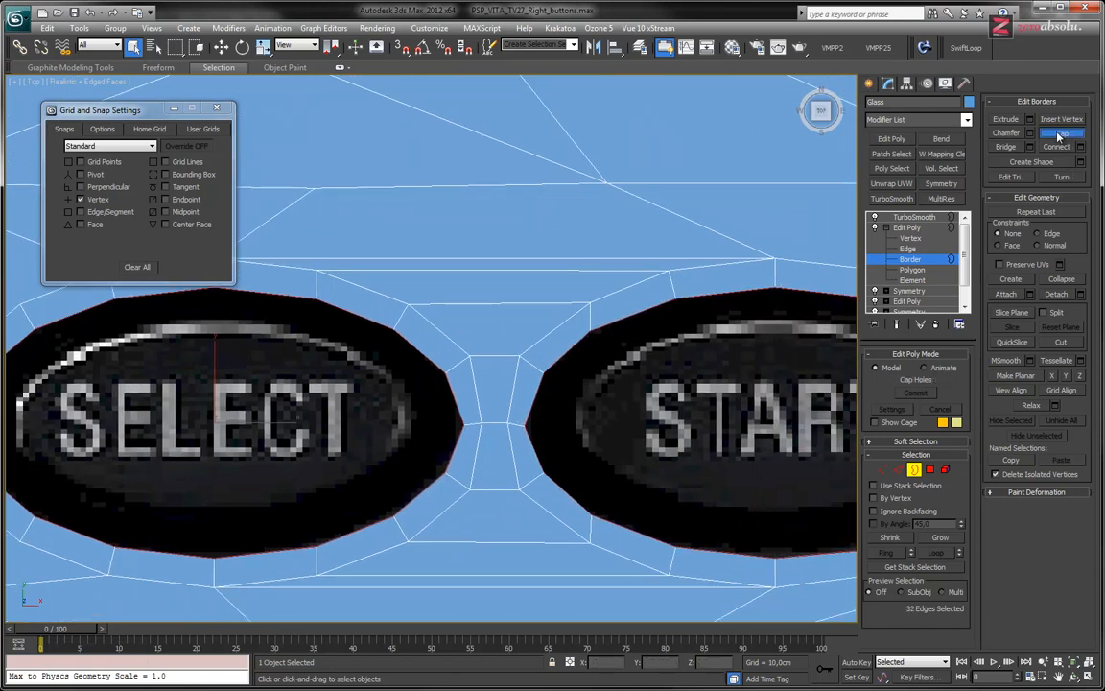
left_click(1061, 133)
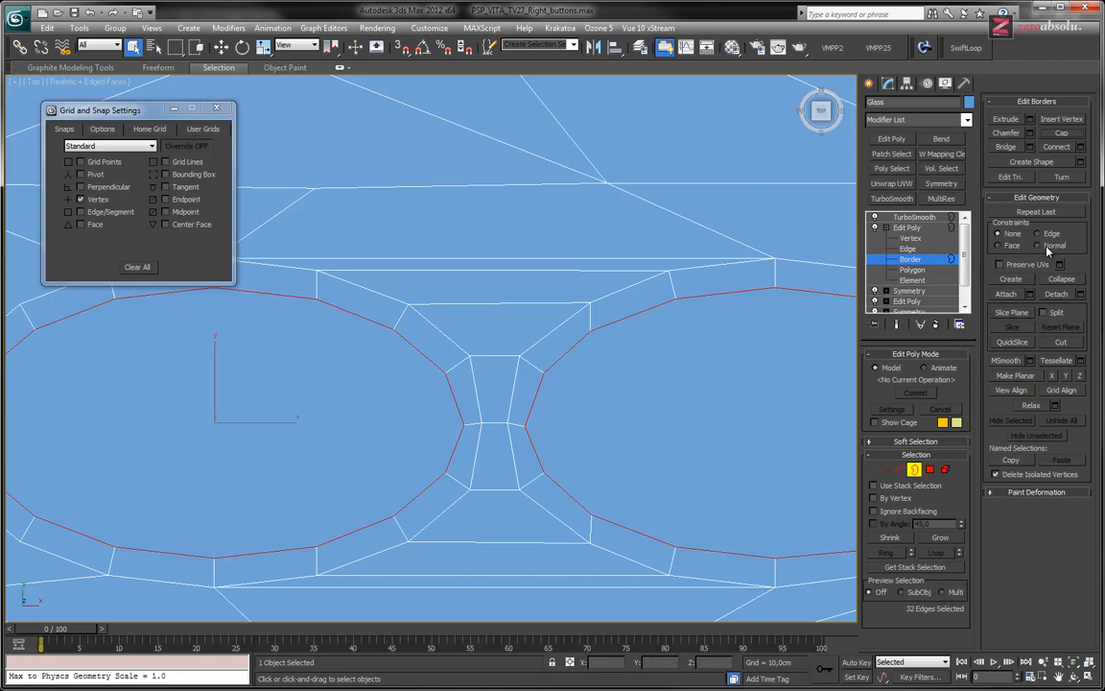
left_click(1030, 134)
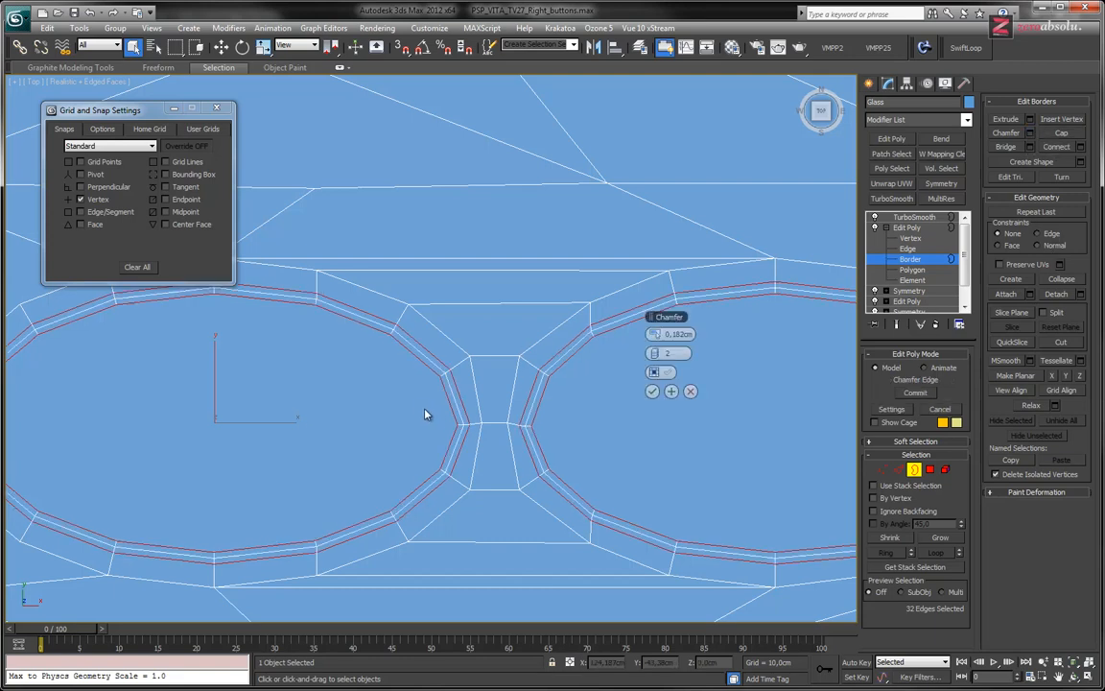
left_click(655, 355)
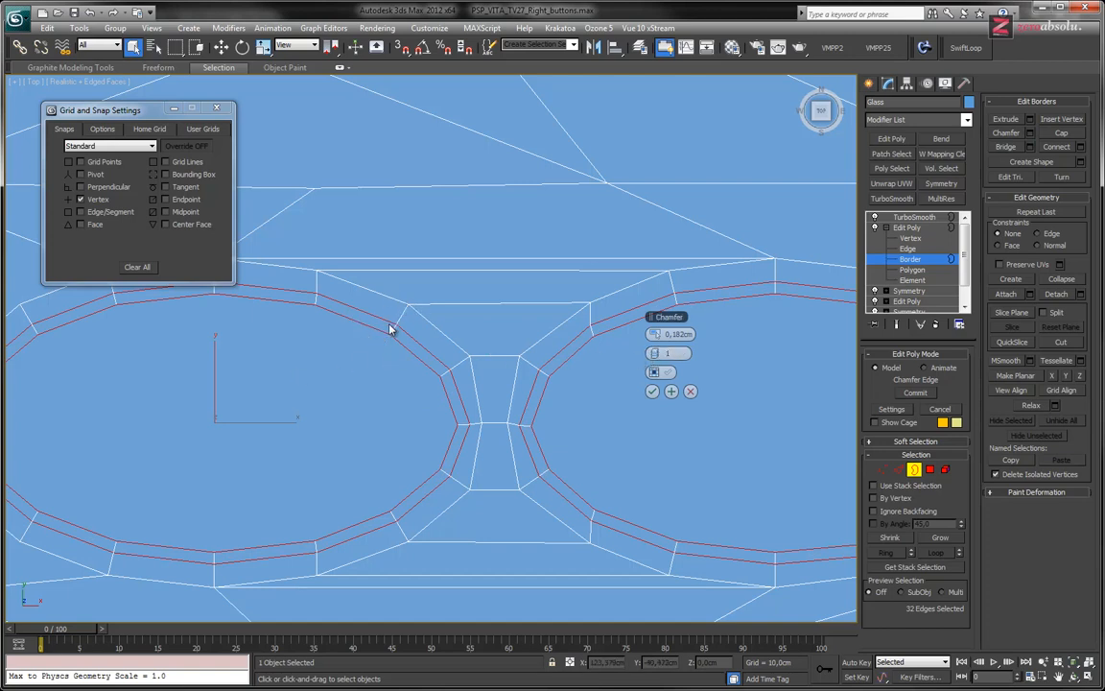
middle_click_drag(328, 413, 441, 412)
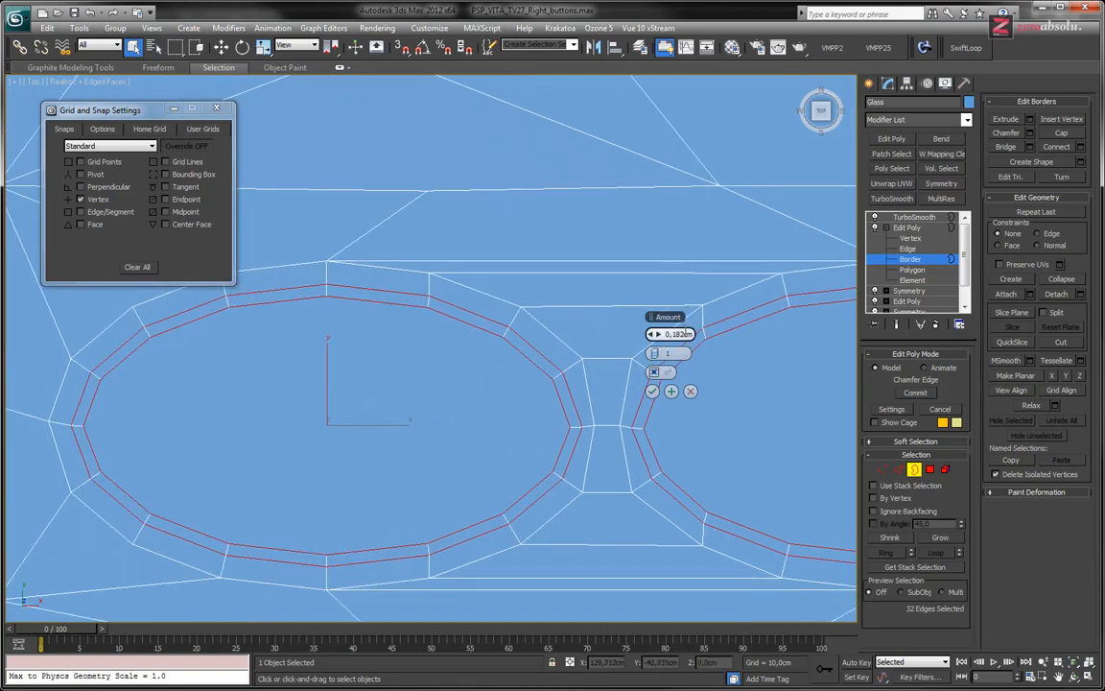
mouse_move(658, 334)
left_mouse_down()
mouse_move(679, 335)
mouse_move(661, 335)
left_mouse_up()
left_click(691, 391)
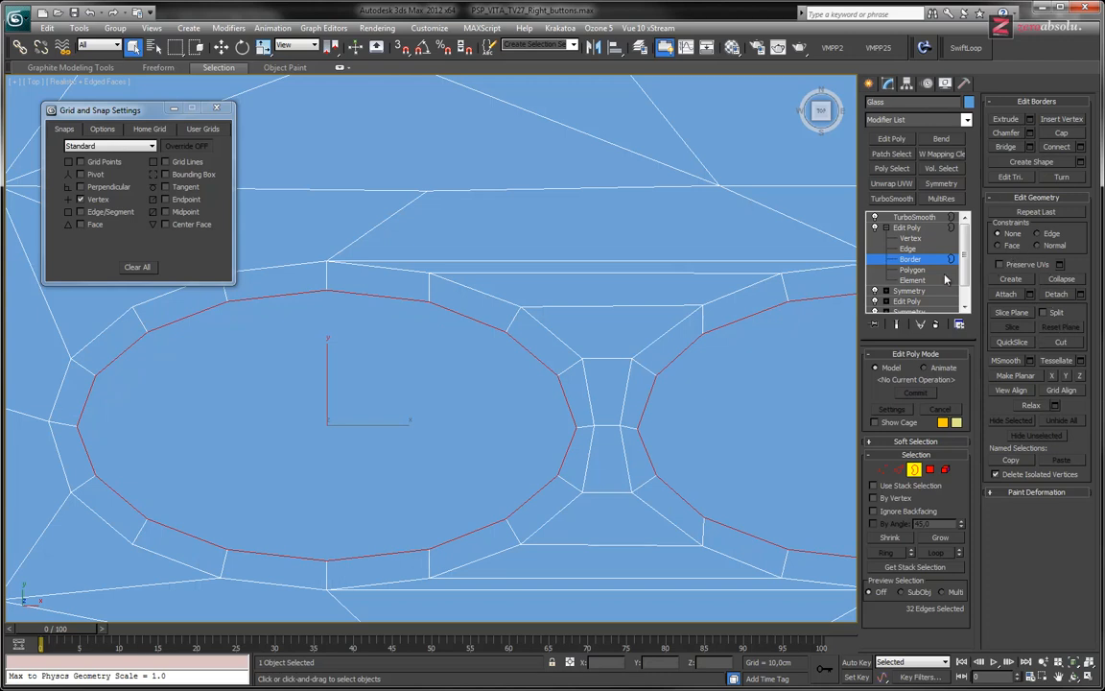
Compare the capped borders with the reference image in wireframe, then select the cap polygons of both button holes
middle_click_drag(338, 299, 435, 290)
key("F3")
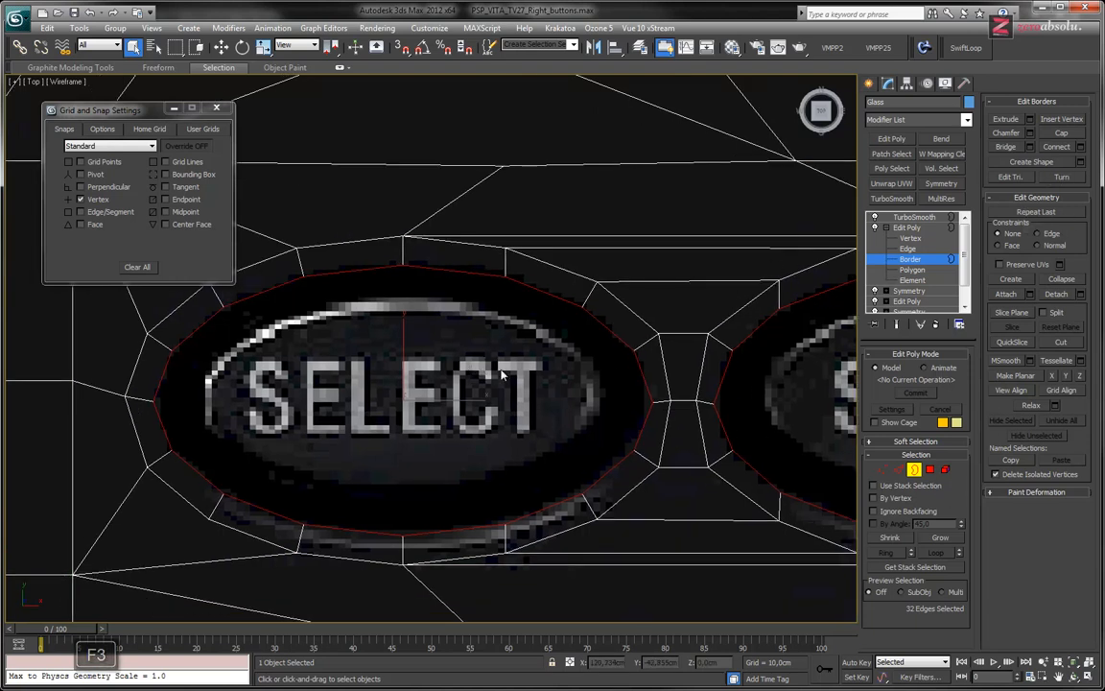
key("F3")
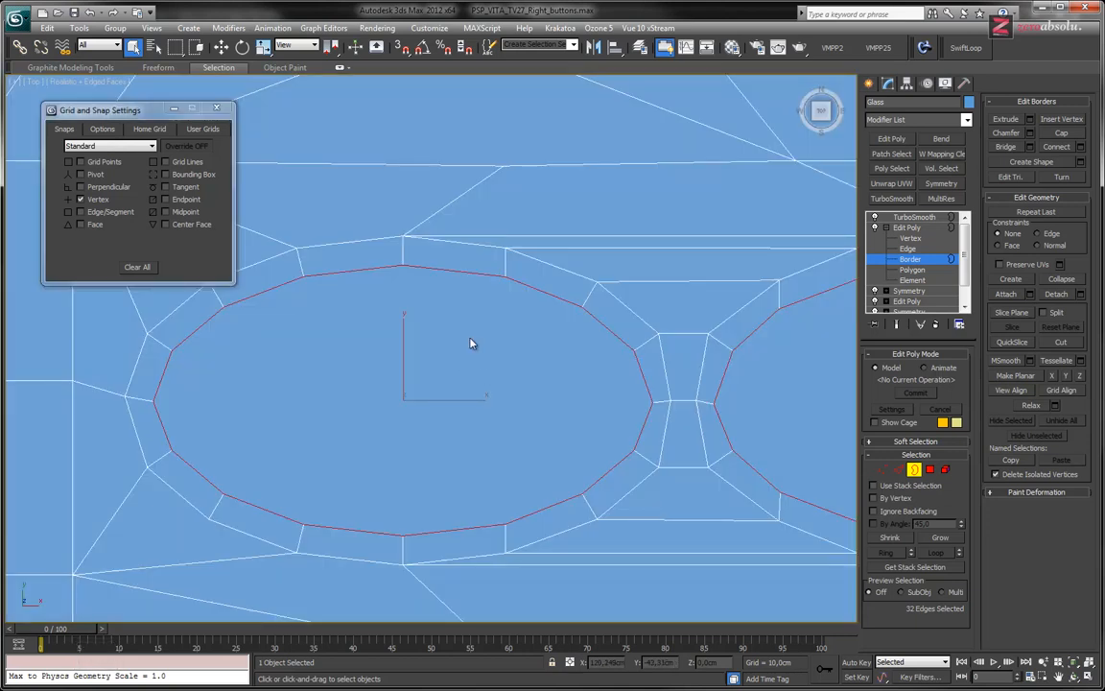
left_click(911, 271)
left_click(465, 349)
left_click(771, 378, "ctrl")
scroll(538, 354, "down", 5)
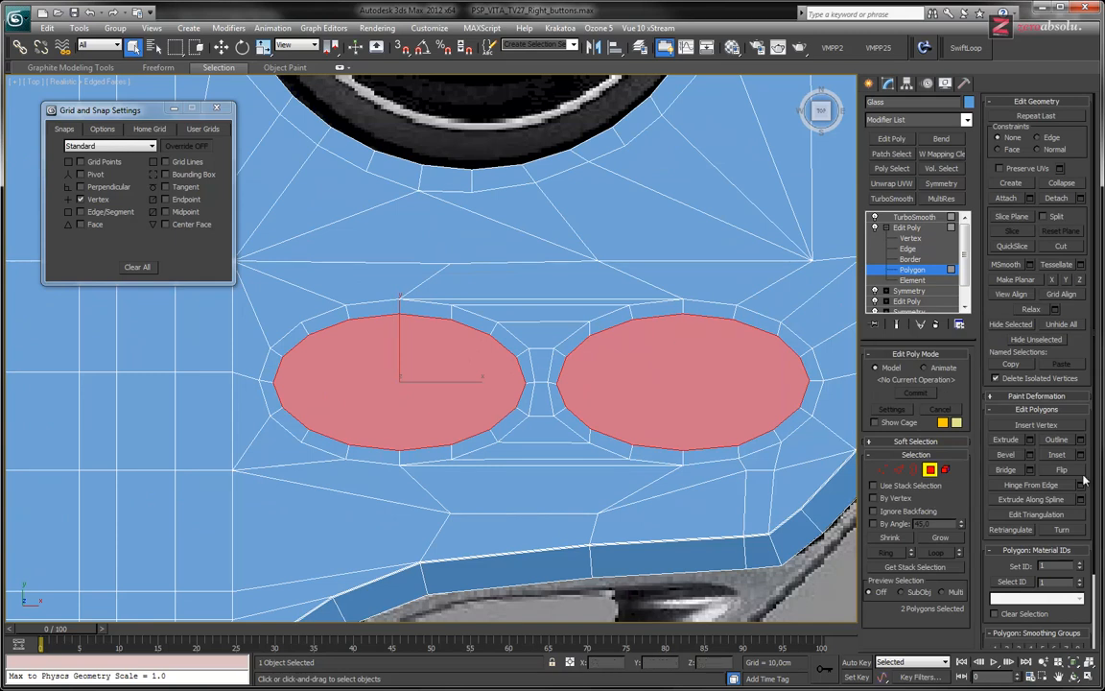
Inset the SELECT and START cap polygons slightly, using the wireframe view of the reference buttons as a guide
left_click_drag(453, 362, 452, 373)
key("ctrl+z")
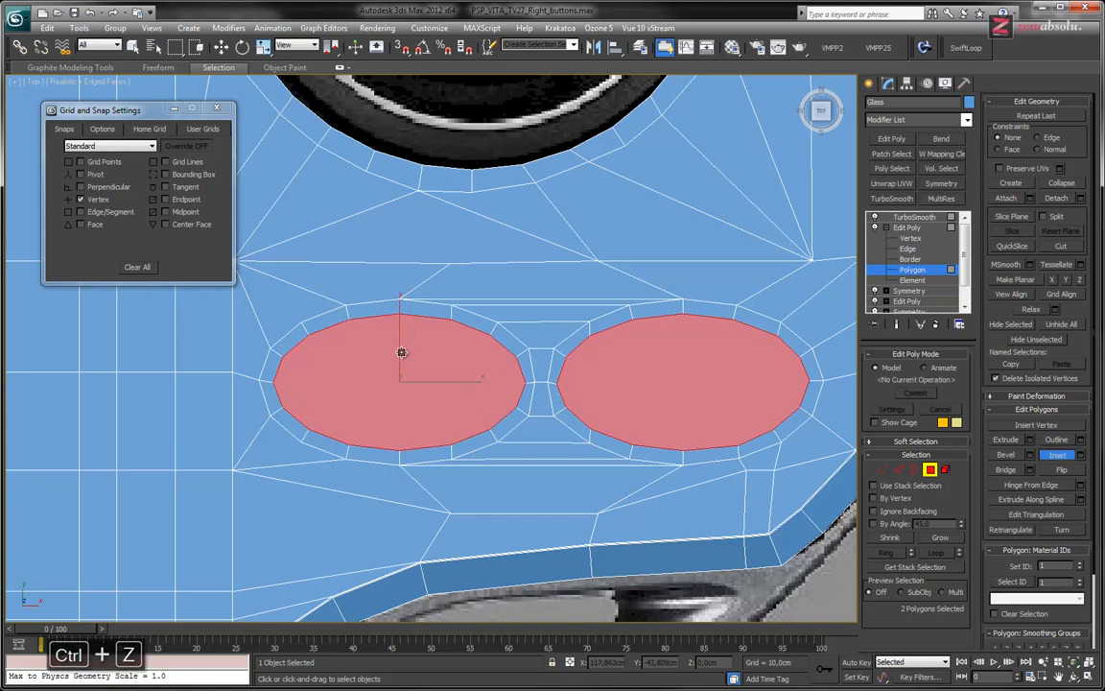
key("F3")
scroll(411, 353, "up", 5)
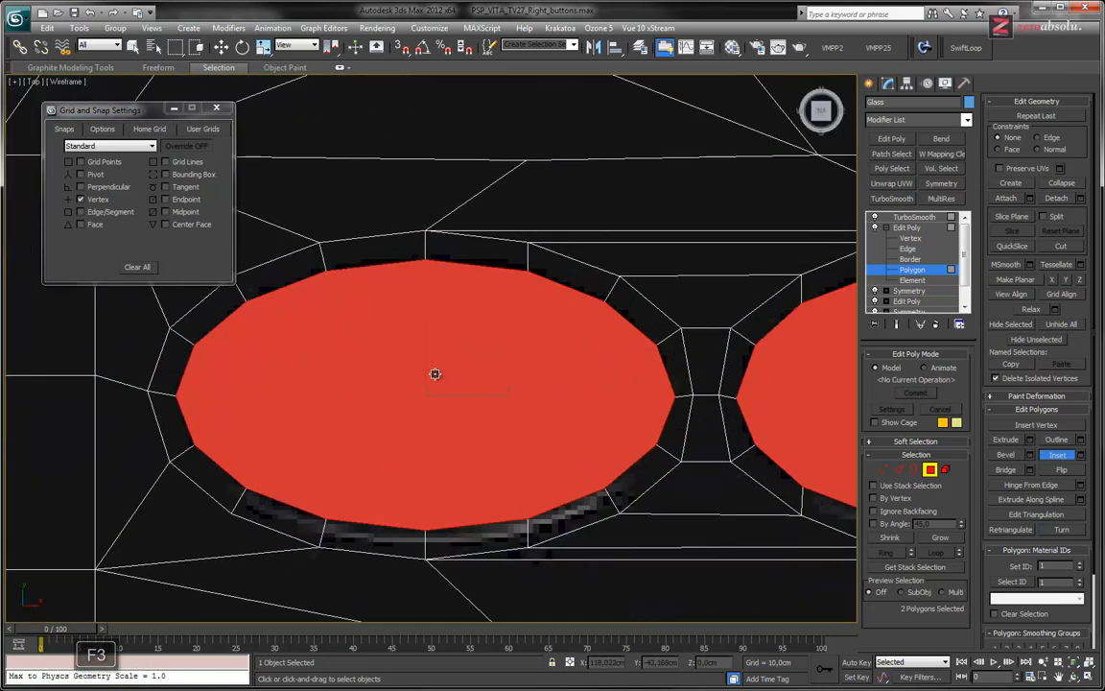
key("F2")
left_click_drag(486, 358, 544, 373)
Lower the two inset cap polygons of the SELECT and START holes by about 0.99 cm in the Left view
middle_click_drag(656, 395, 668, 323, "alt")
key("F3")
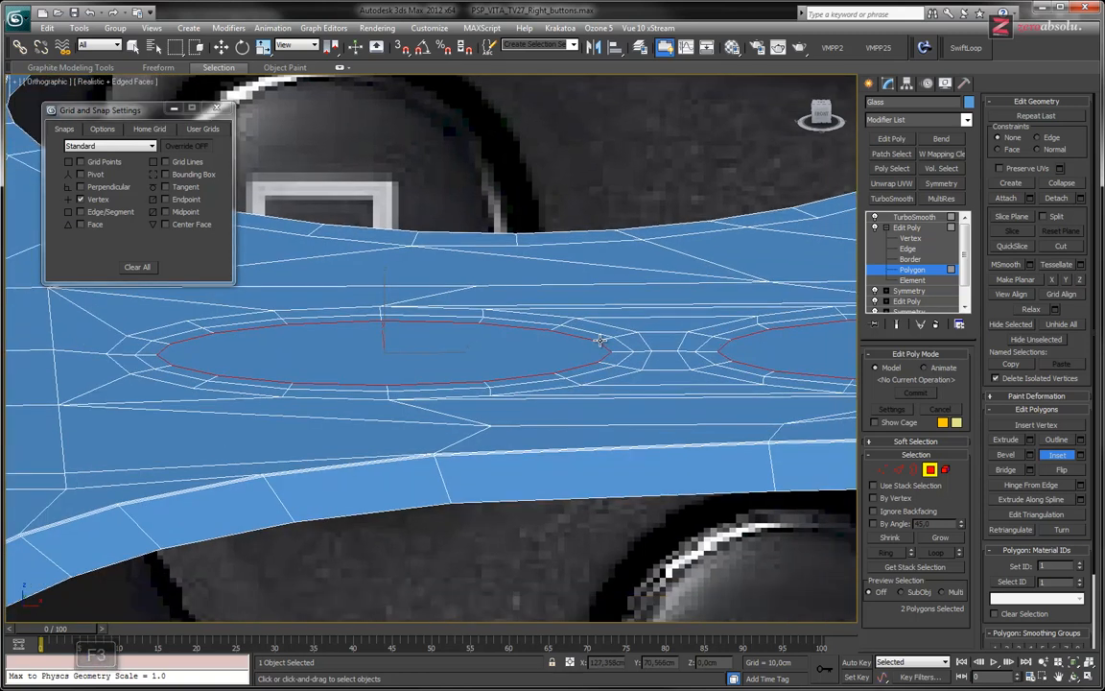
key("l")
key("z")
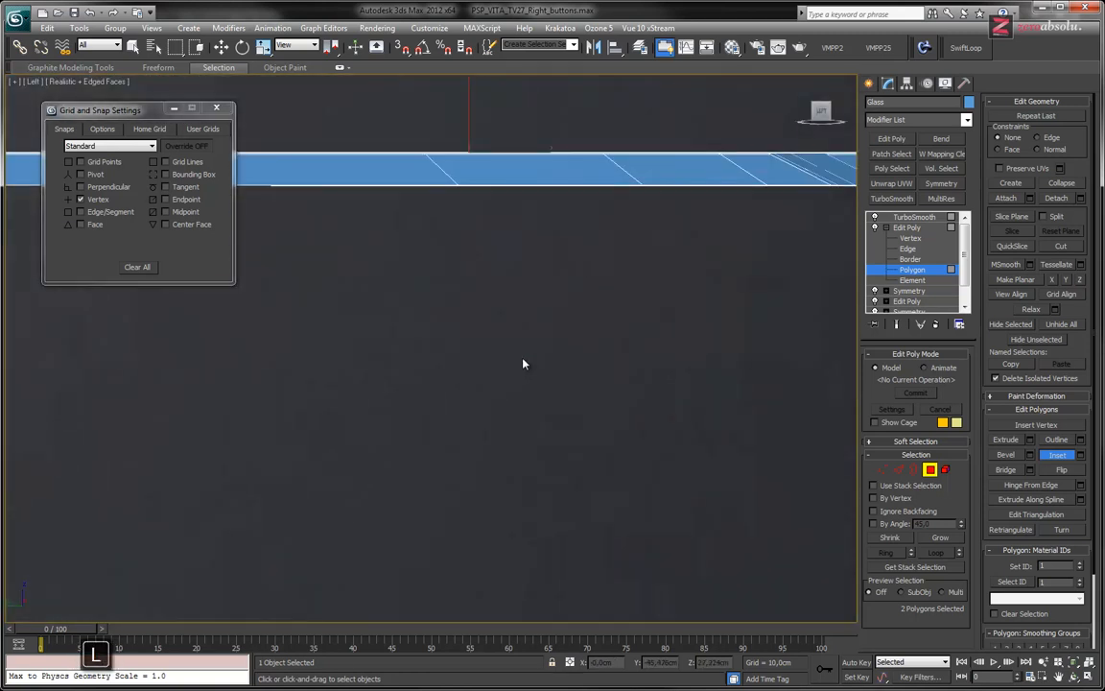
key("F3")
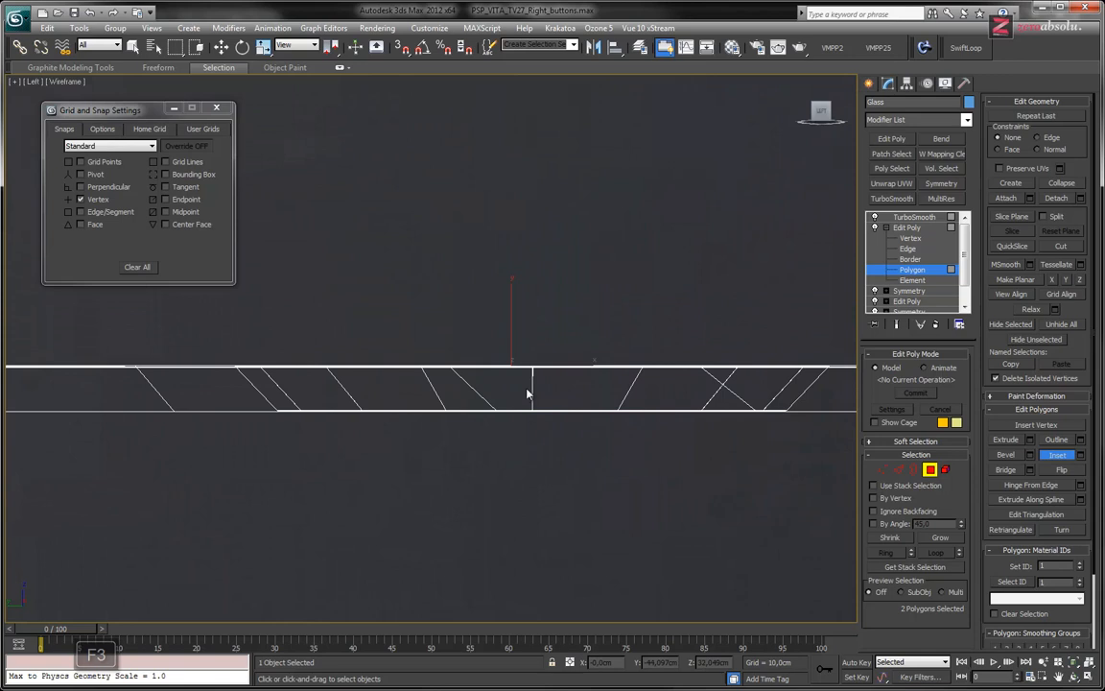
key("w")
left_click_drag(512, 319, 513, 367)
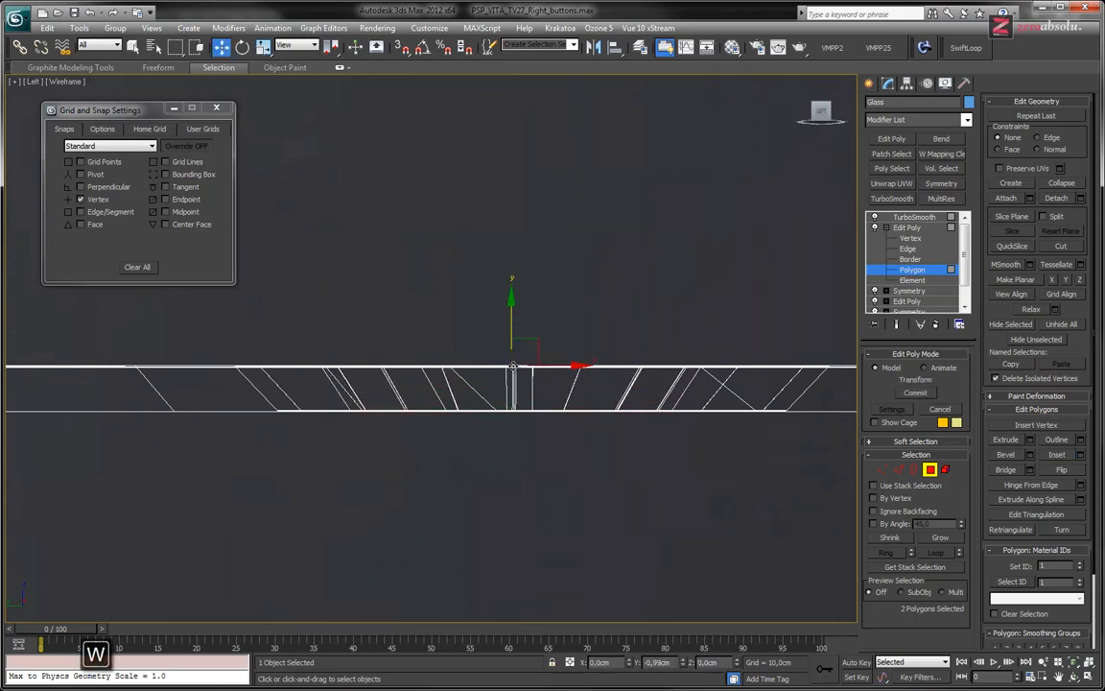
Insert SwiftLoop supporting edges tight against both sides of the SELECT hole's upper rim
middle_click_drag(513, 366, 480, 402, "alt")
scroll(480, 402, "up", 5)
middle_click_drag(573, 424, 544, 347, "alt")
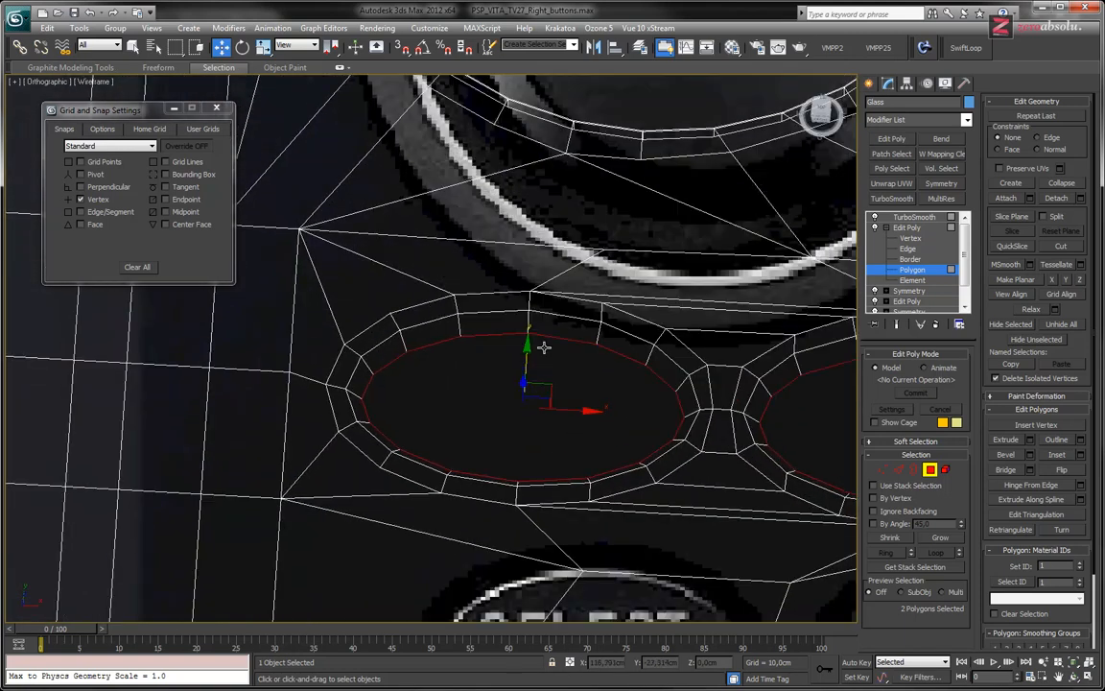
key("F3")
scroll(539, 406, "up", 8)
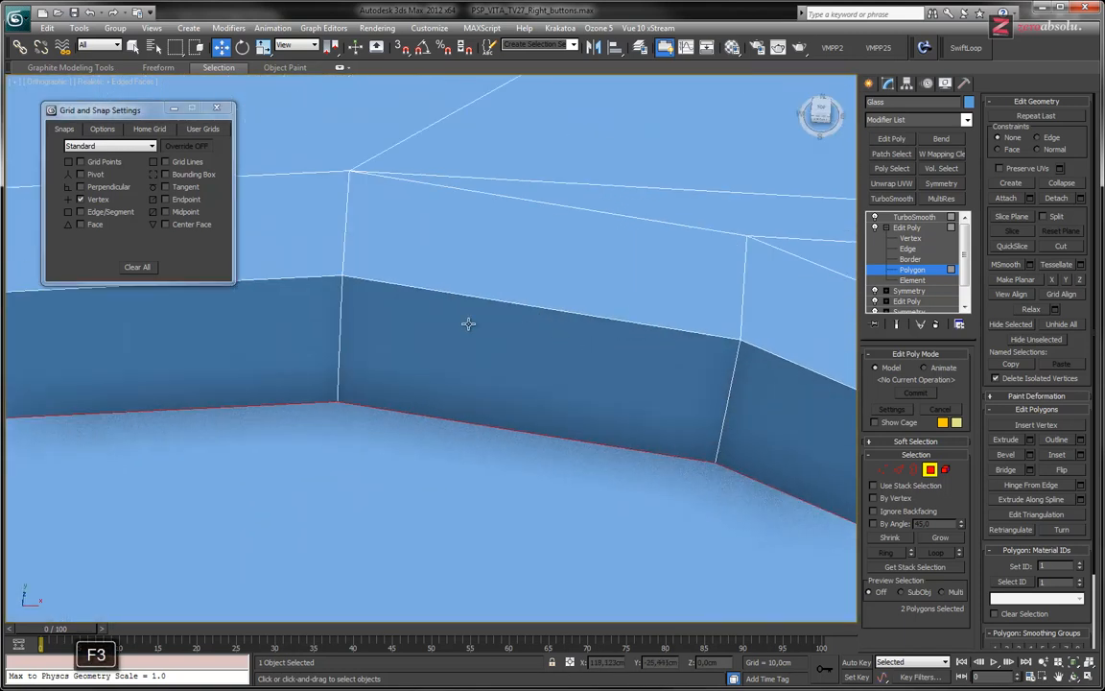
scroll(539, 406, "up", 4)
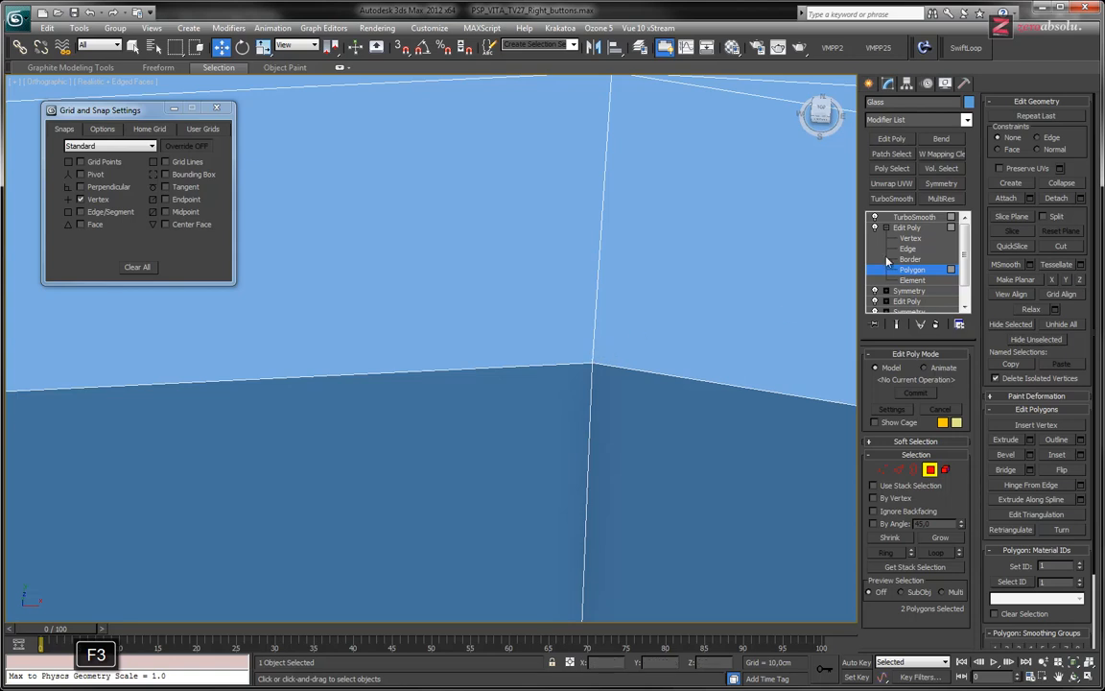
left_click(964, 49)
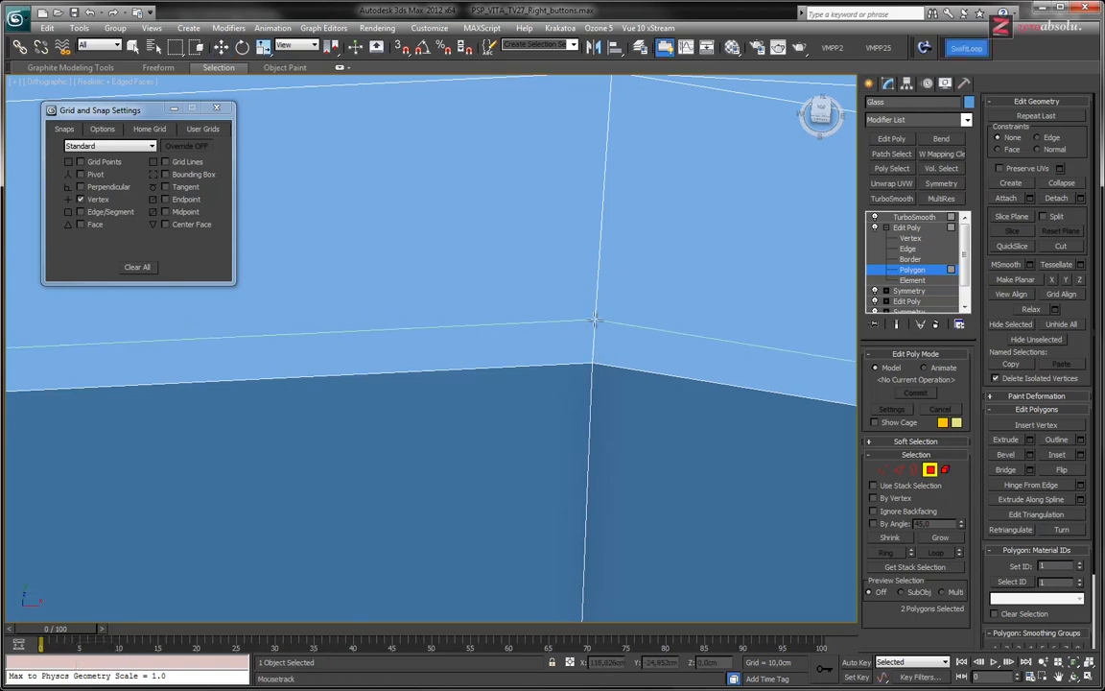
middle_click_drag(596, 324, 415, 331)
scroll(417, 347, "down", 2)
scroll(418, 347, "down", 3)
scroll(419, 347, "up", 3)
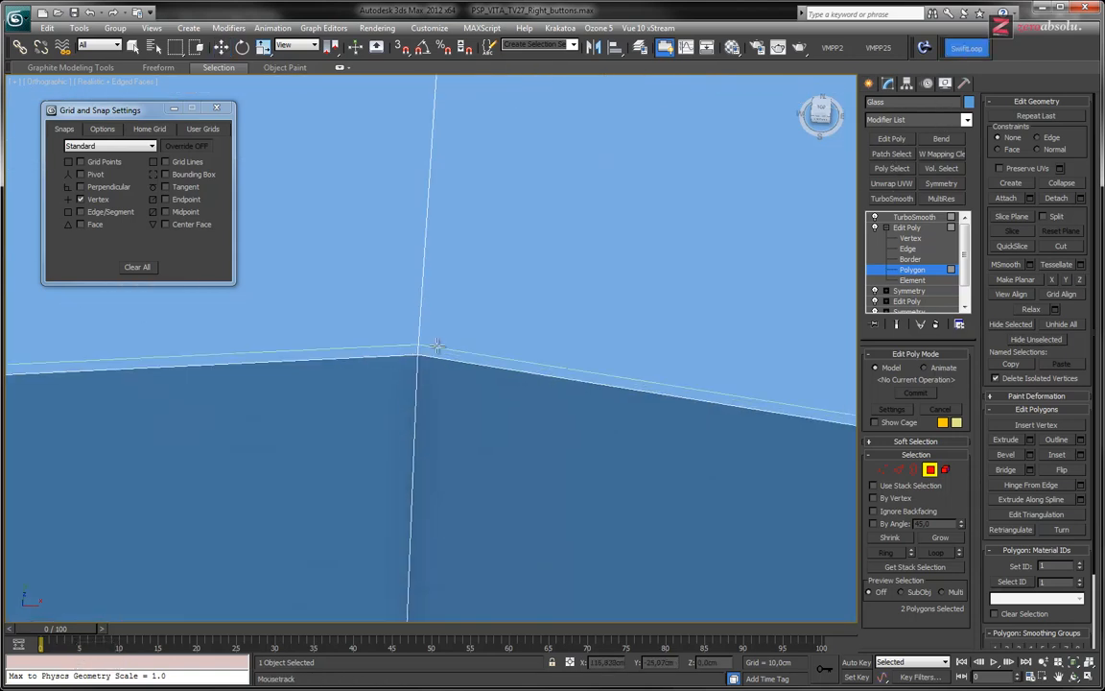
left_click(420, 348)
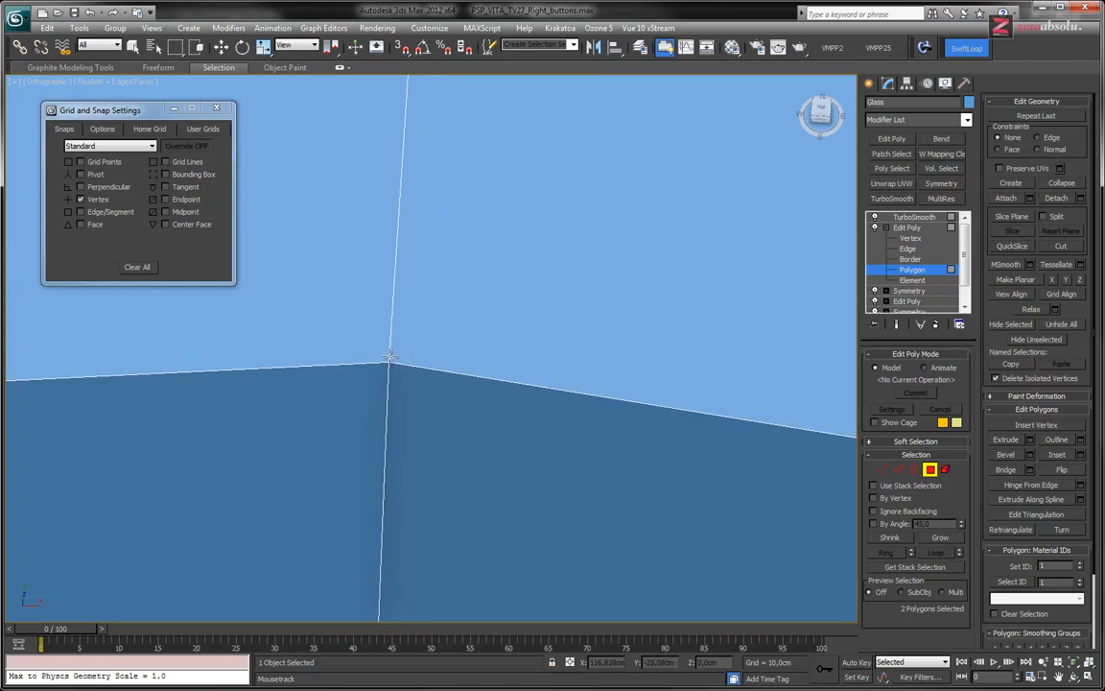
left_click(390, 355)
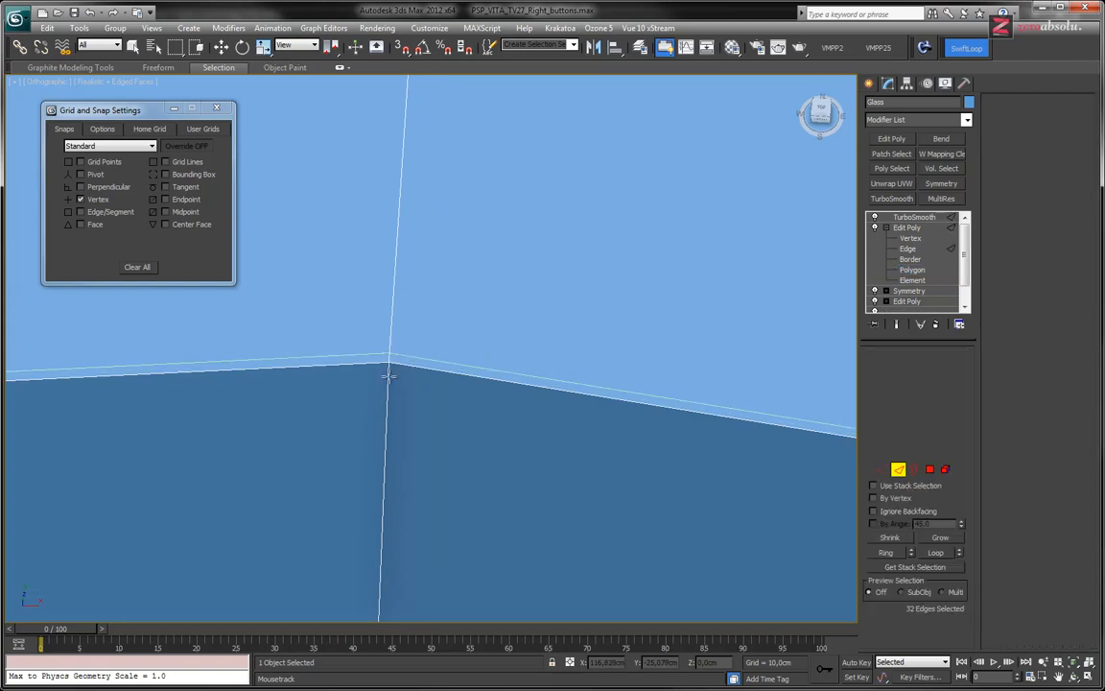
Insert matching SwiftLoop supporting edges close to the upper rim of the START hole
scroll(513, 394, "down", 5)
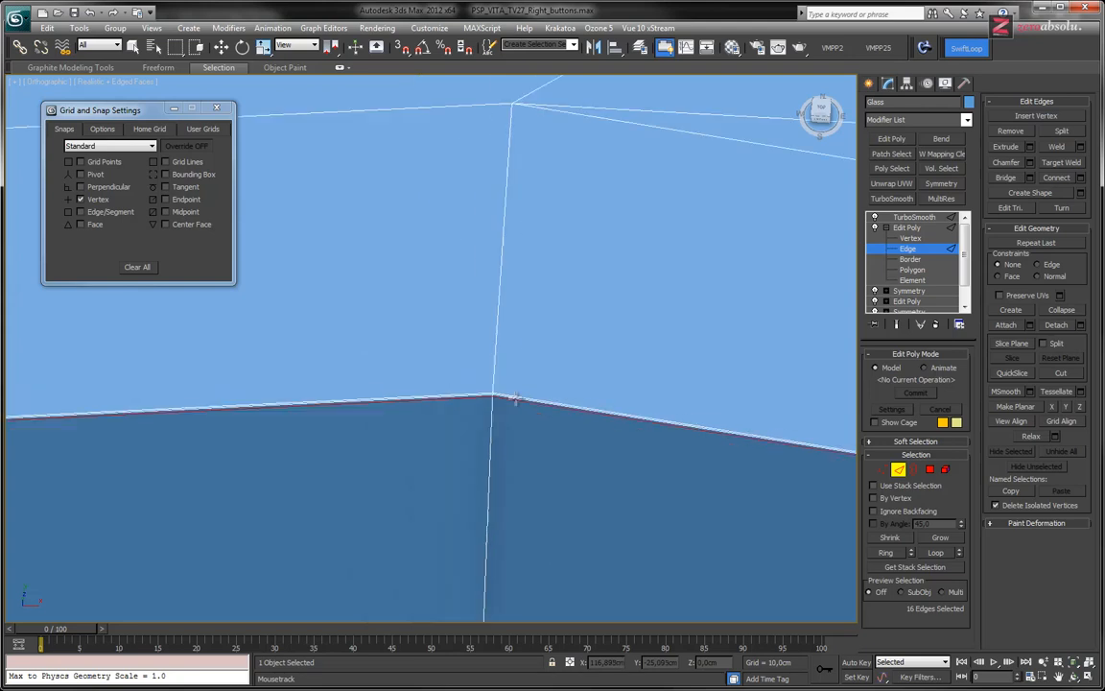
middle_click_drag(537, 393, 327, 345)
middle_click_drag(750, 454, 113, 288)
middle_click_drag(481, 394, 402, 423)
scroll(753, 350, "up", 6)
middle_click_drag(753, 350, 446, 342)
left_click_drag(446, 343, 428, 384)
left_click(428, 383)
Add SwiftLoop supporting edges near the base of the recessed walls in both the START and SELECT holes
scroll(430, 380, "down", 2)
middle_click_drag(447, 381, 534, 393)
scroll(532, 396, "down", 5)
scroll(533, 393, "up", 8)
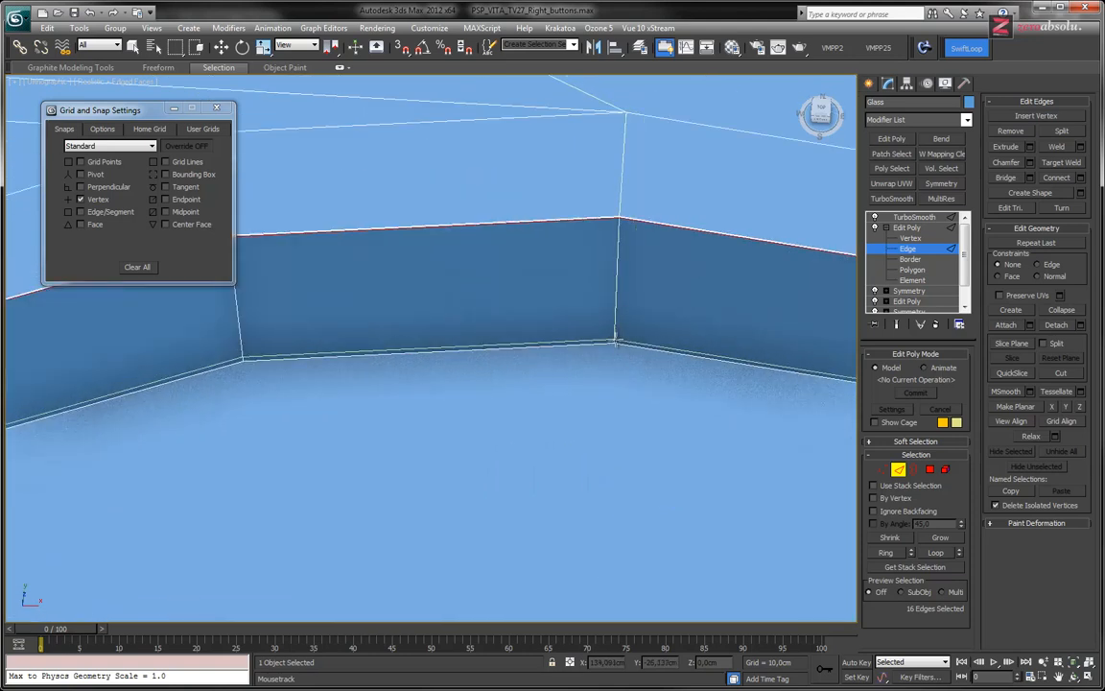
middle_click_drag(615, 342, 718, 275, "alt")
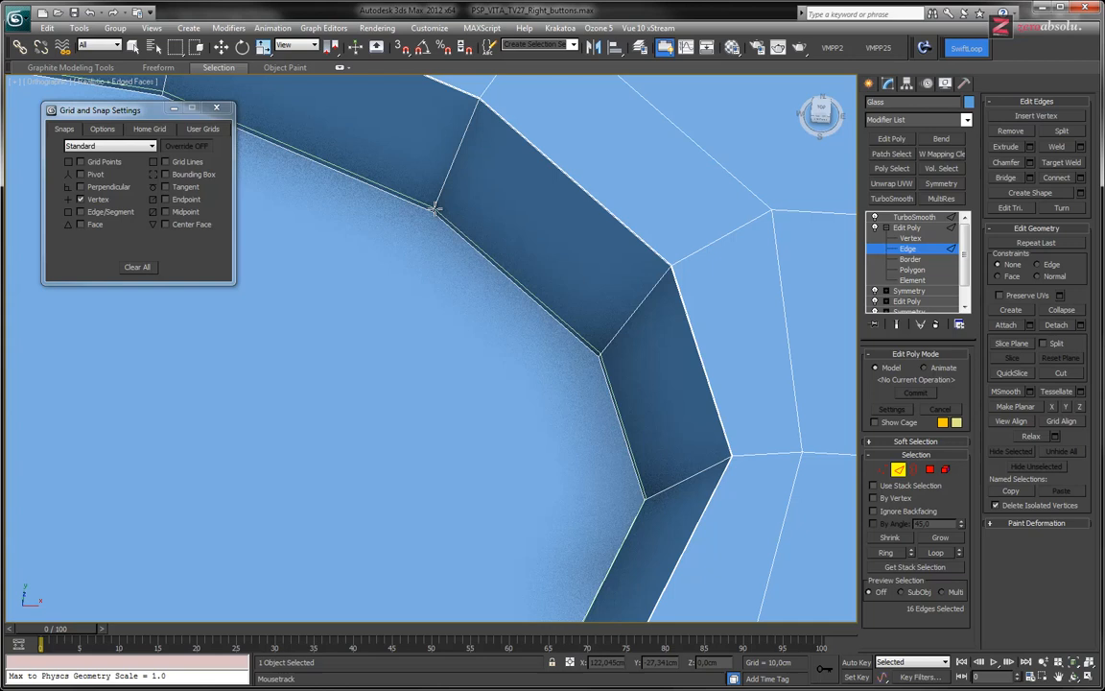
scroll(540, 362, "down", 6)
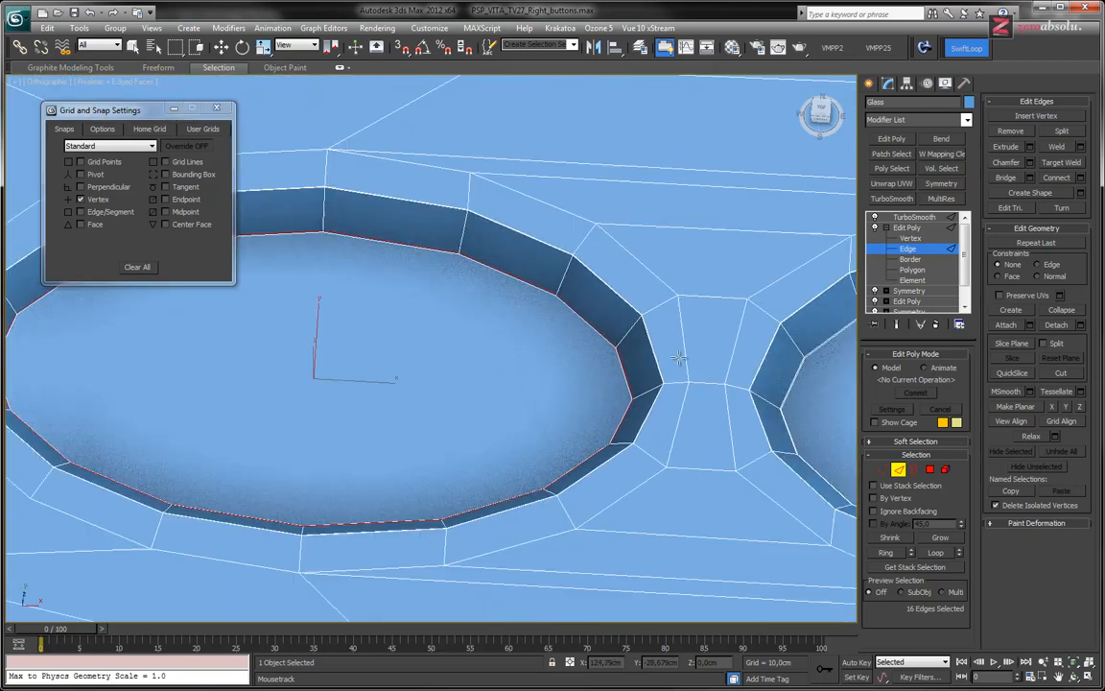
scroll(402, 374, "down", 3)
key("w")
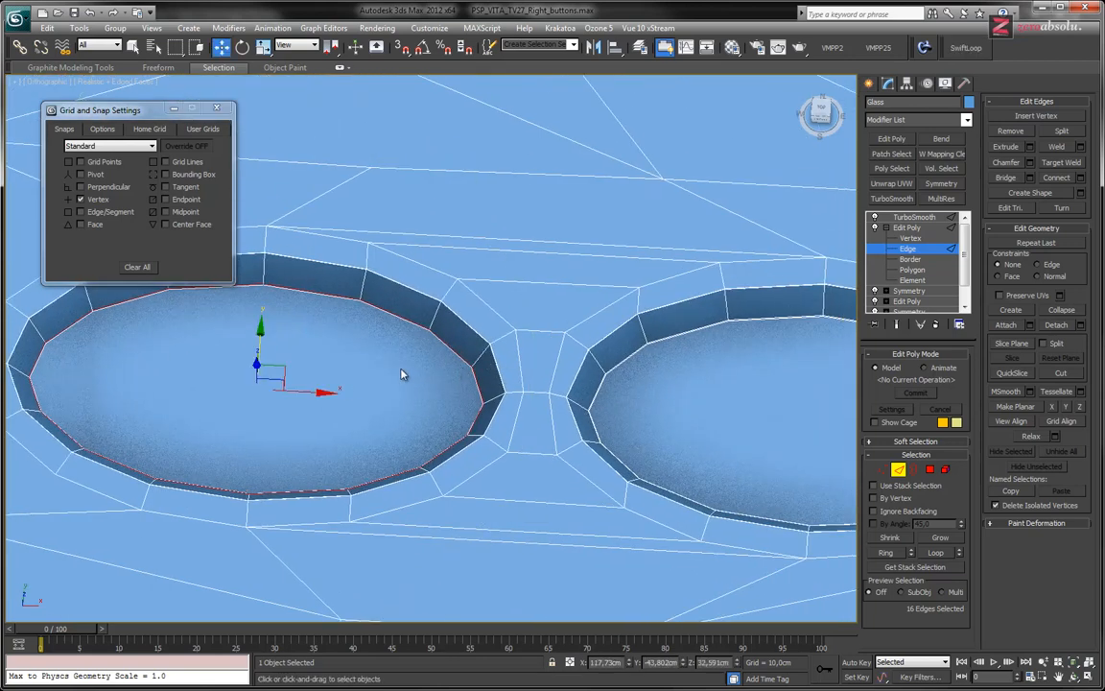
Select the floor polygons of the SELECT and START recesses and inset them slightly to form a supporting ring
left_click(911, 270)
left_click(331, 377)
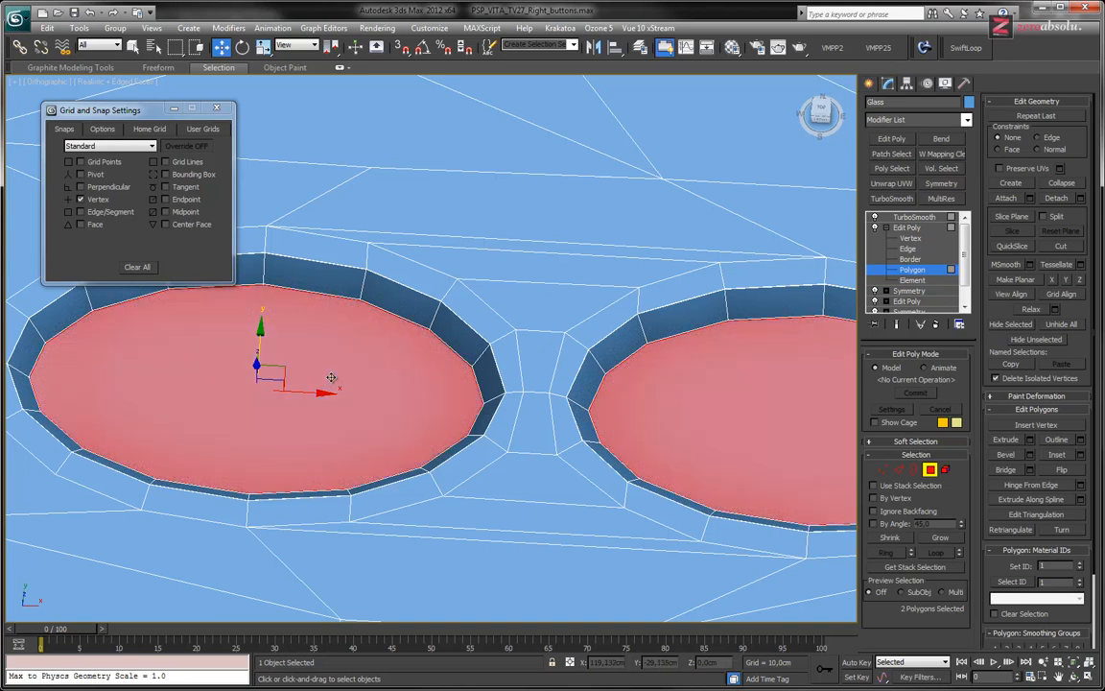
key("F2")
left_click(324, 376)
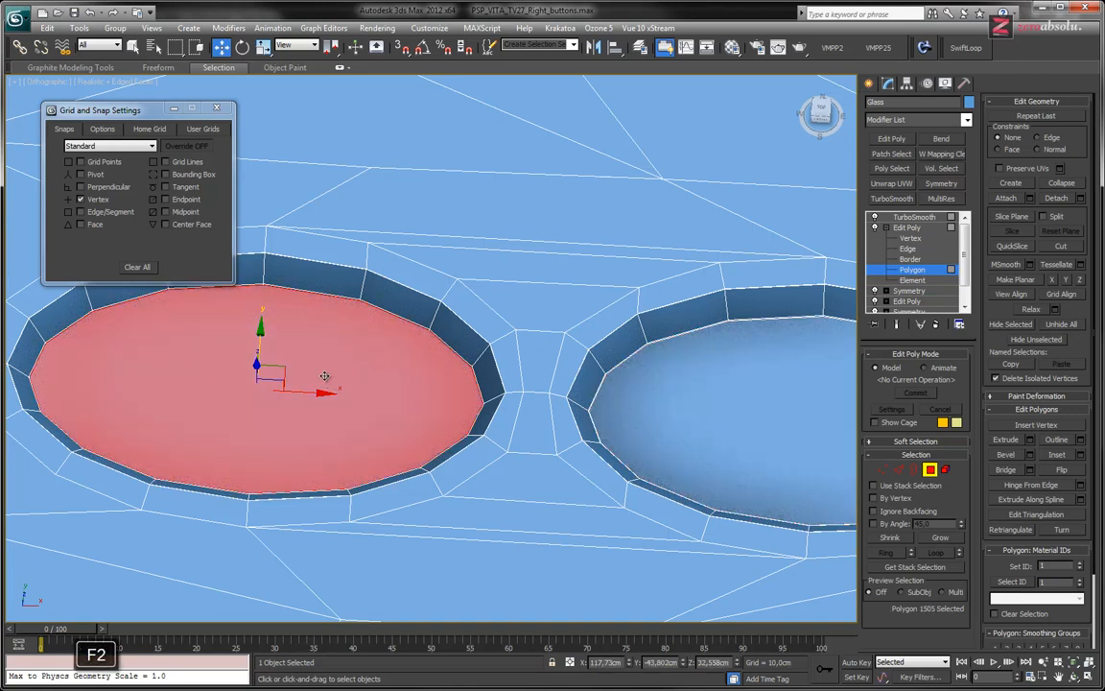
left_click(714, 404, "ctrl")
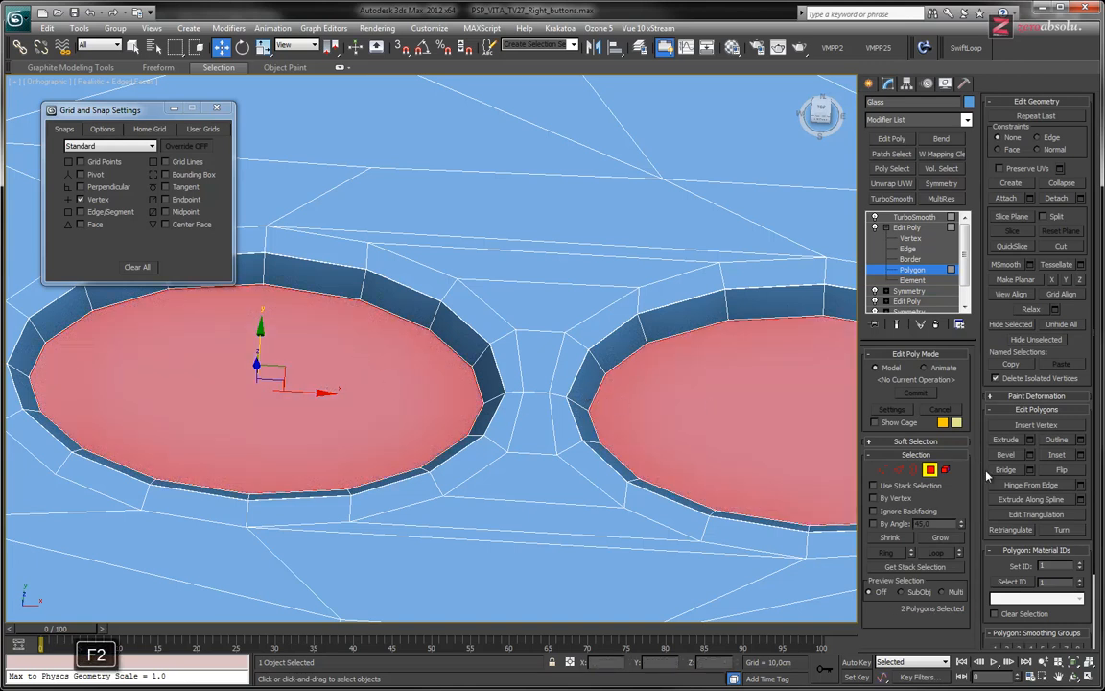
left_click(1056, 453)
left_click_drag(382, 388, 393, 402)
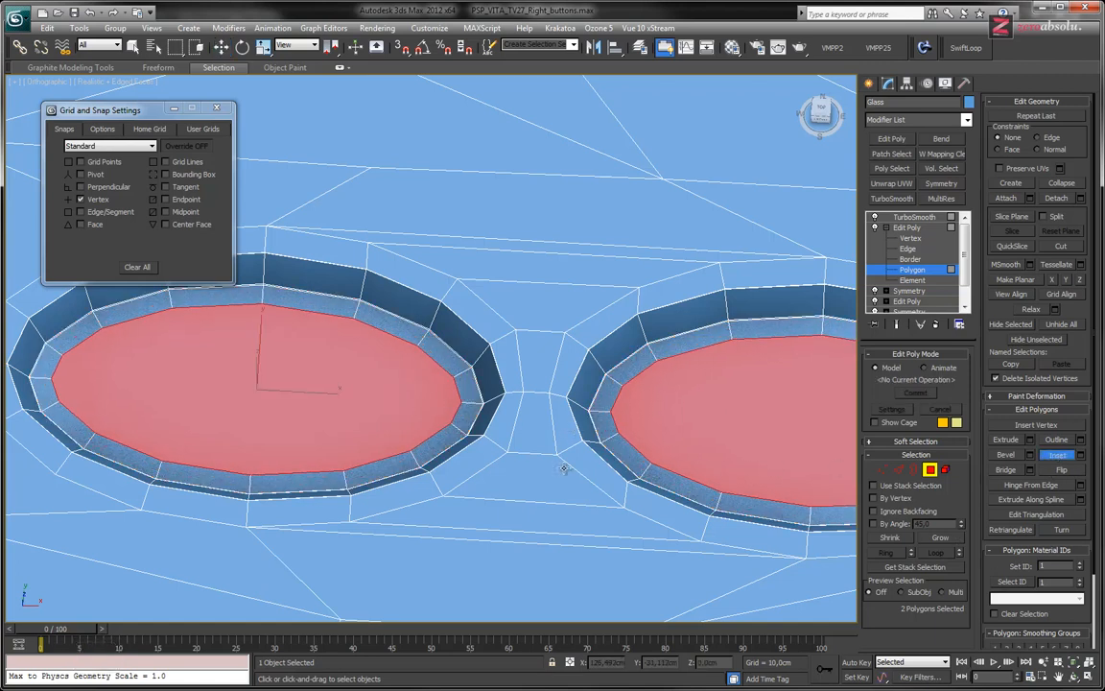
key("w")
Show the smoothed end result without edged faces, clear the polygon selection and examine the two recessed button holes
left_click(540, 485)
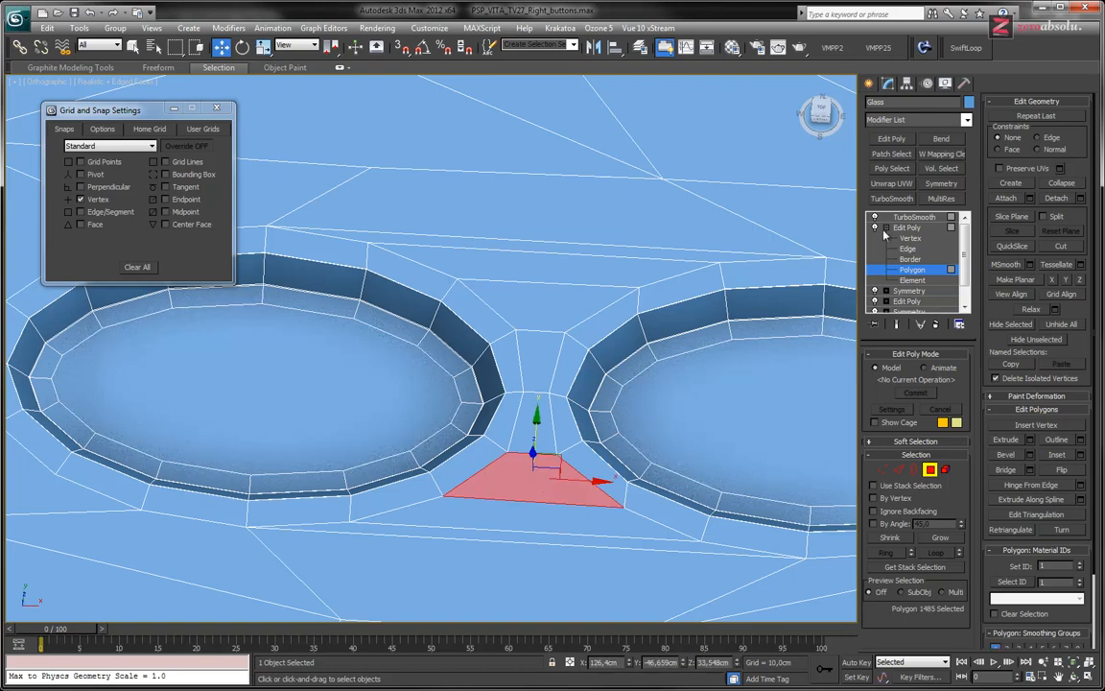
key("ctrl+BackSpace")
middle_click_drag(635, 378, 658, 341, "alt")
mouse_move(639, 365)
middle_mouse_down("alt")
mouse_move(641, 428)
mouse_move(665, 363)
mouse_move(636, 363)
mouse_move(632, 374)
middle_mouse_up("alt")
scroll(537, 379, "down", 5)
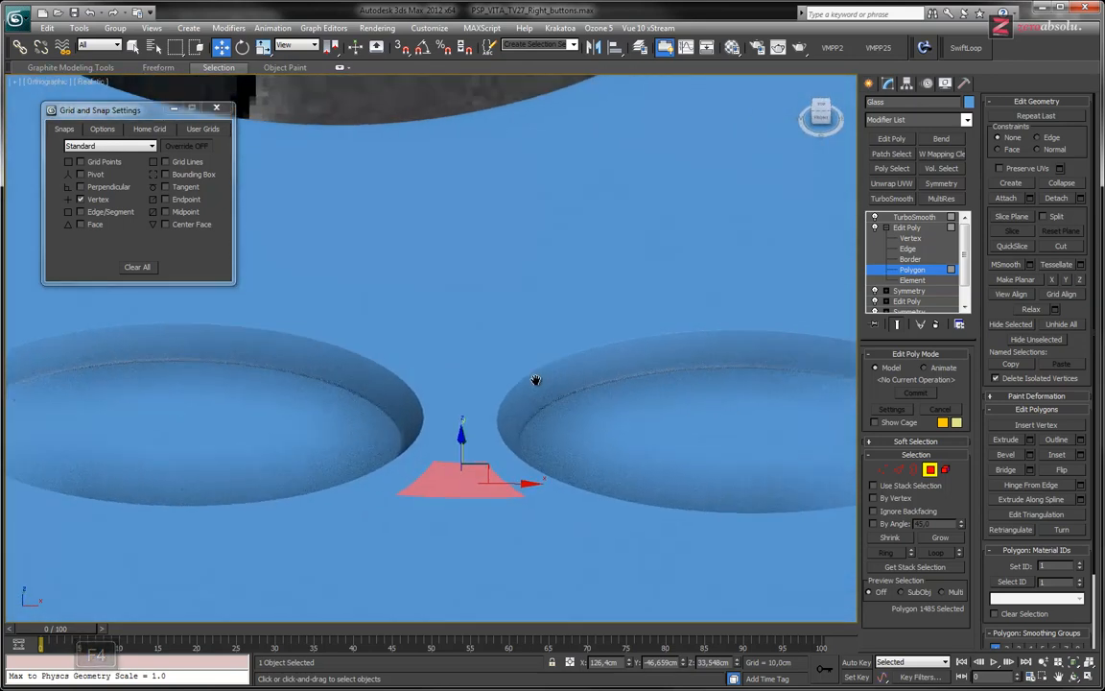
left_click(534, 384)
middle_click_drag(534, 385, 619, 358, "alt")
Compare the smoothed SELECT and START recesses with the reference image in the Top view, in wireframe and shaded display
key("t")
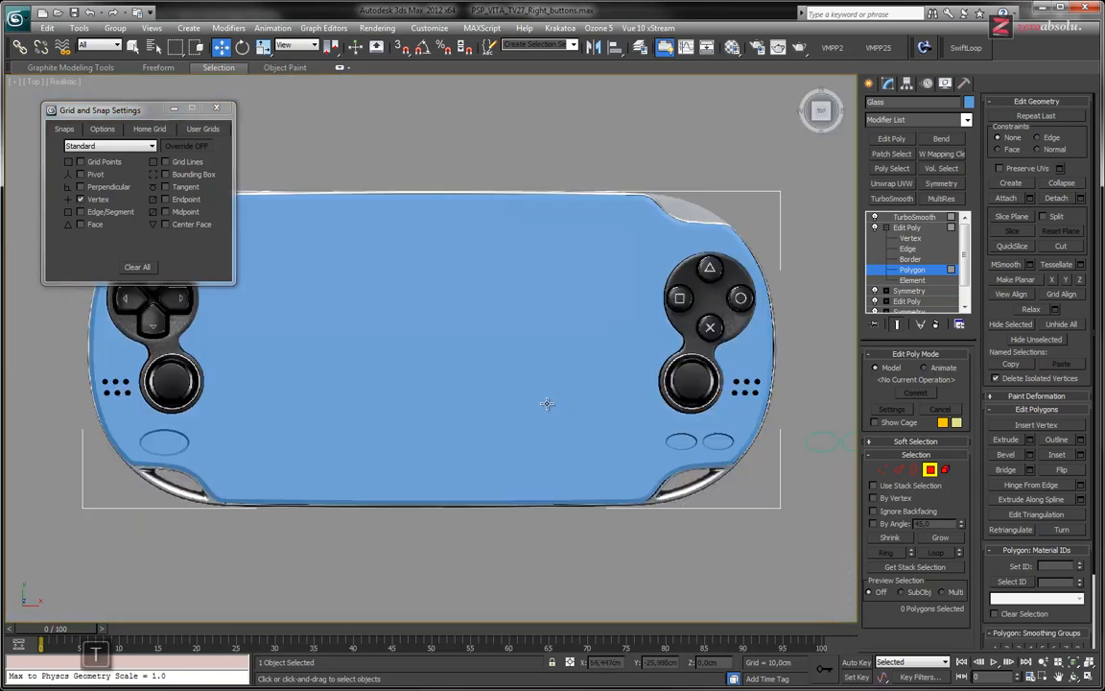
scroll(518, 383, "up", 2)
key("F3")
scroll(570, 428, "up", 5)
scroll(571, 429, "up", 5)
middle_click_drag(437, 379, 604, 357)
scroll(487, 333, "down", 5)
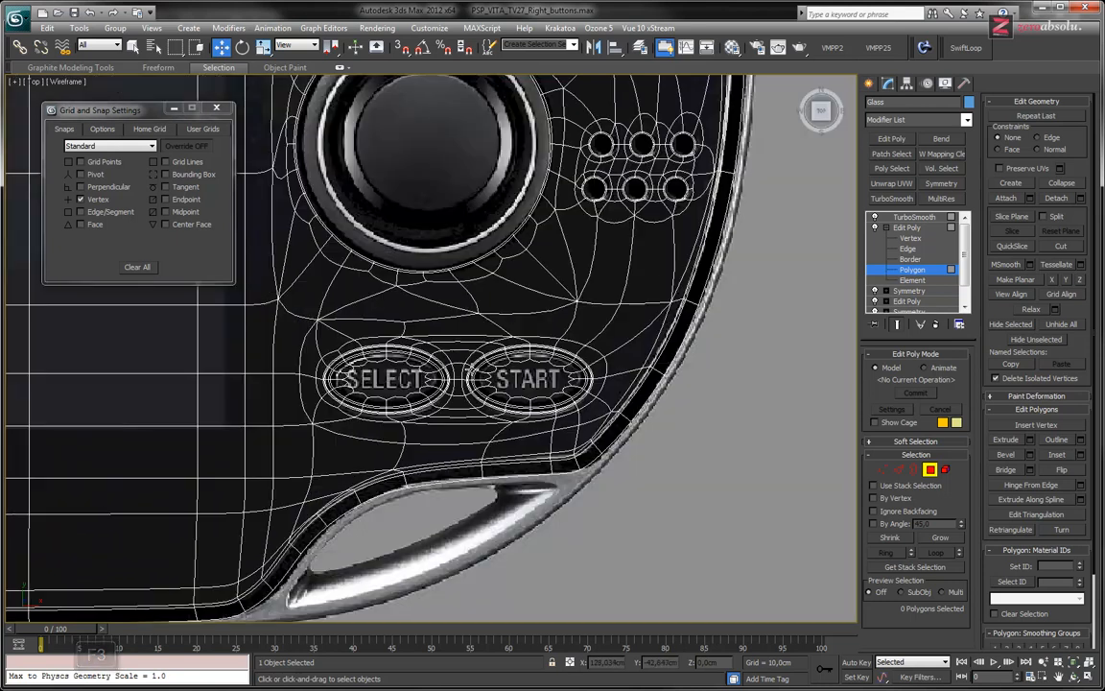
key("F3")
middle_click_drag(452, 372, 551, 387)
scroll(551, 386, "down", 4)
middle_click_drag(422, 345, 500, 373)
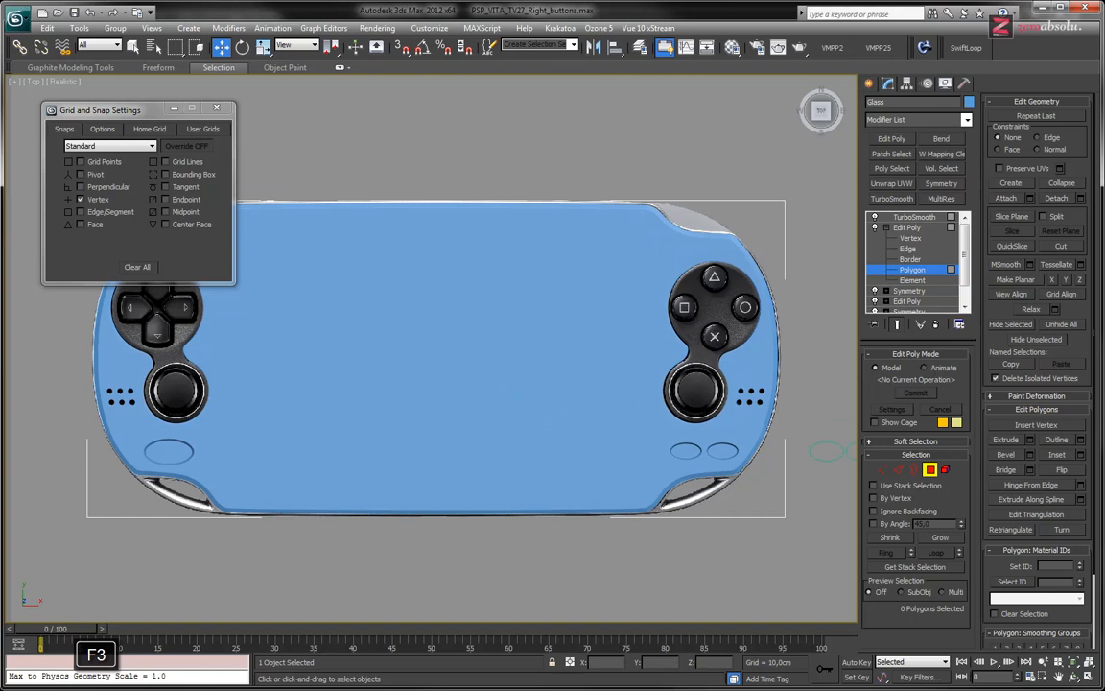